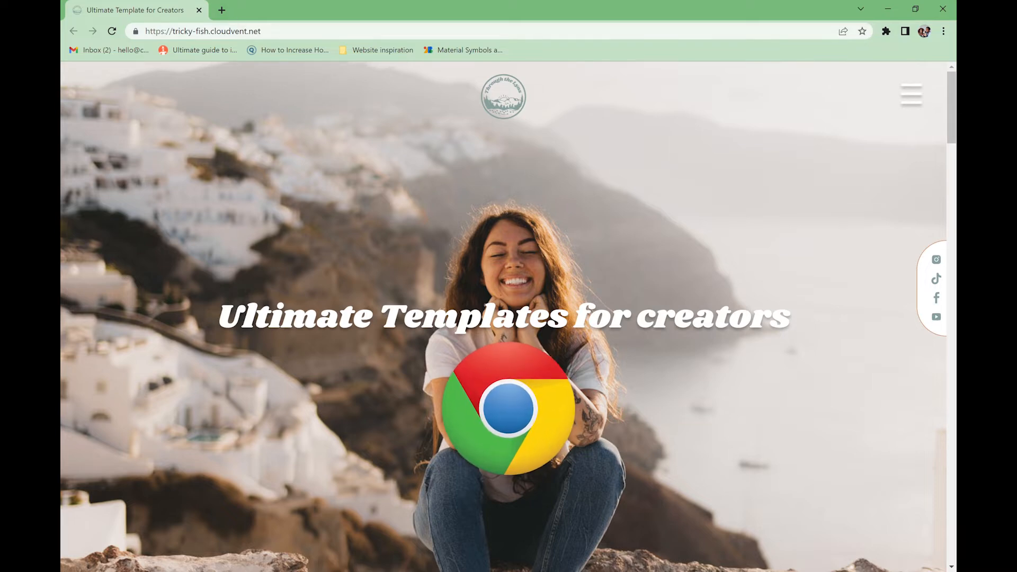
- Look up how to install Google Chrome on a Google help page, then close it
left_click(222, 10)
type("insta")
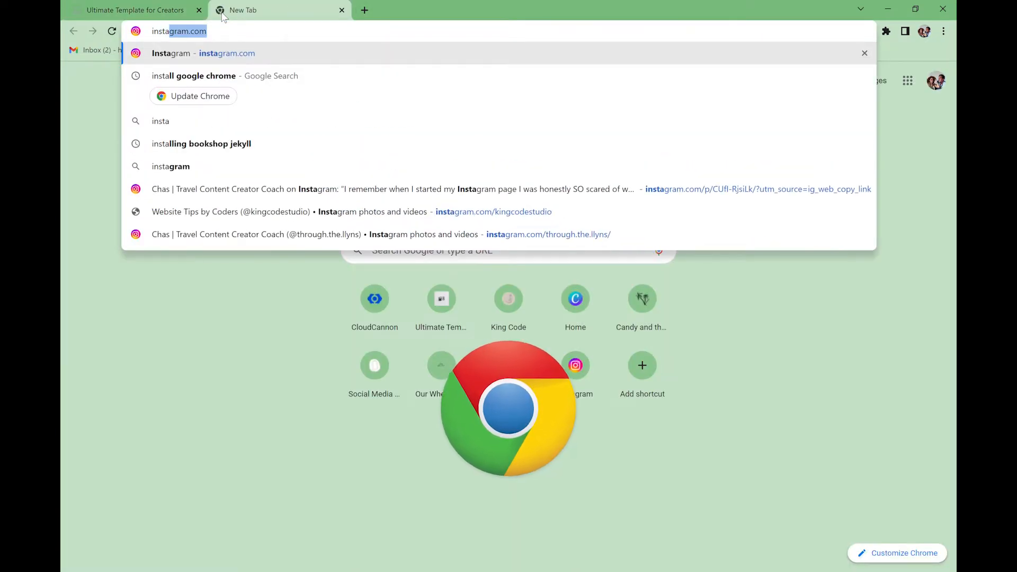
type("ll")
key("Return")
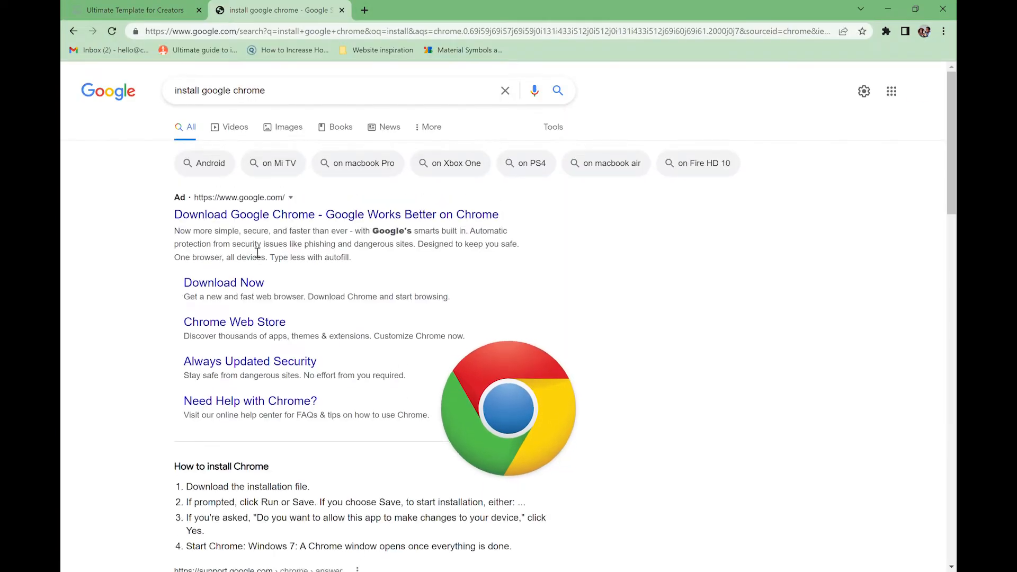
scroll(257, 253, "down", 7)
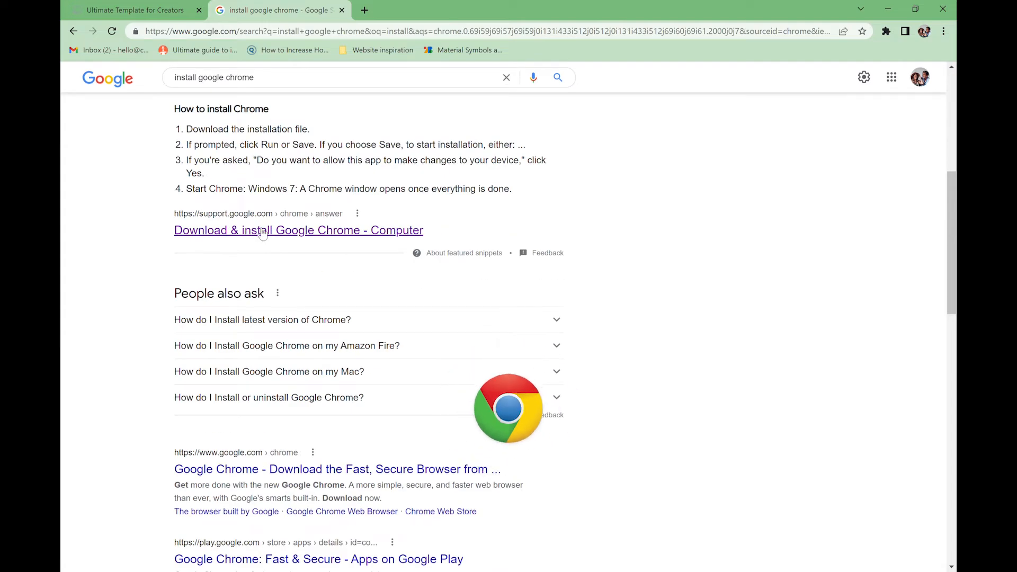
left_click(262, 231)
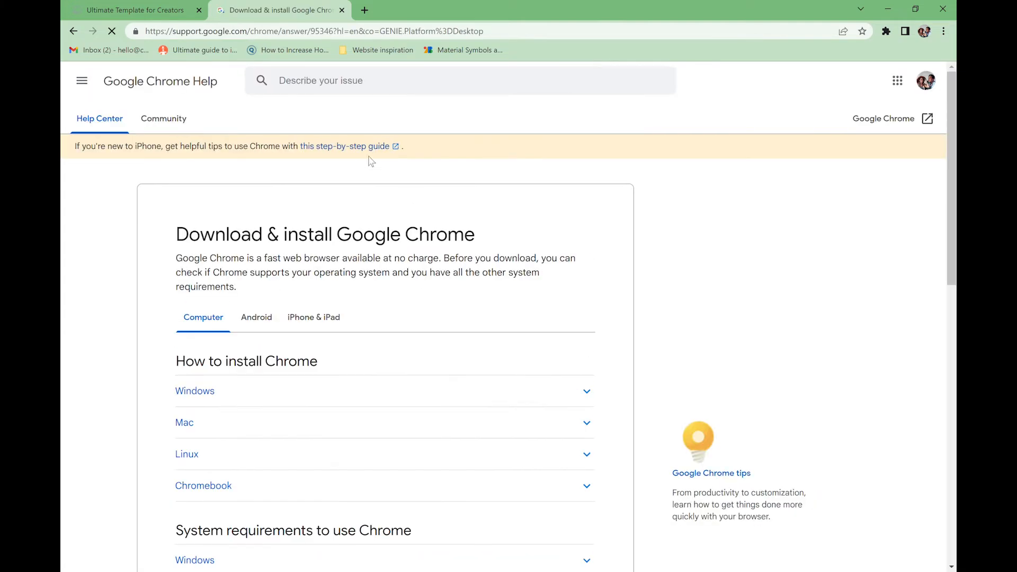
left_click(342, 10)
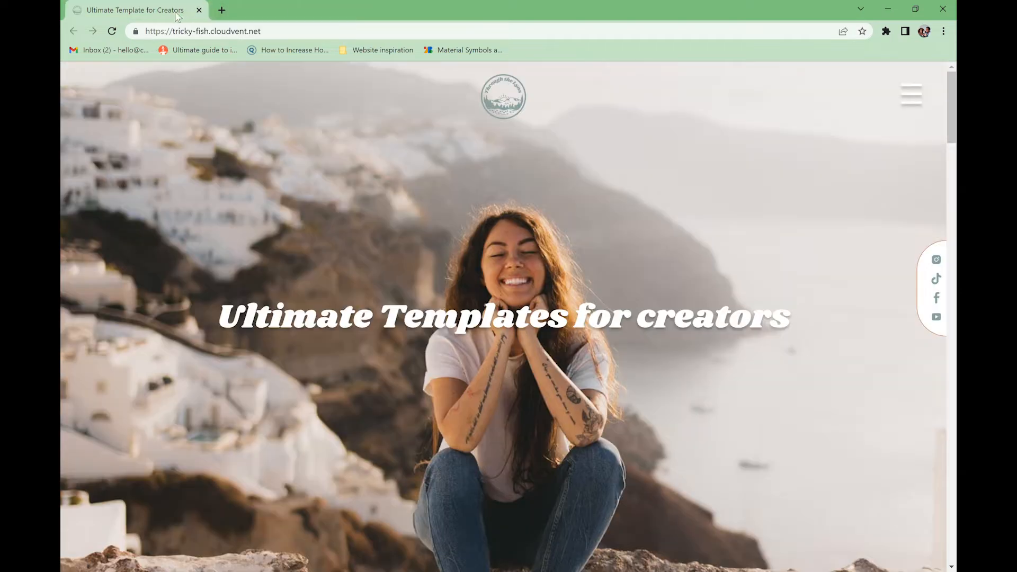
- Sign in to the site editor through the /update address with the site password
left_click(332, 33)
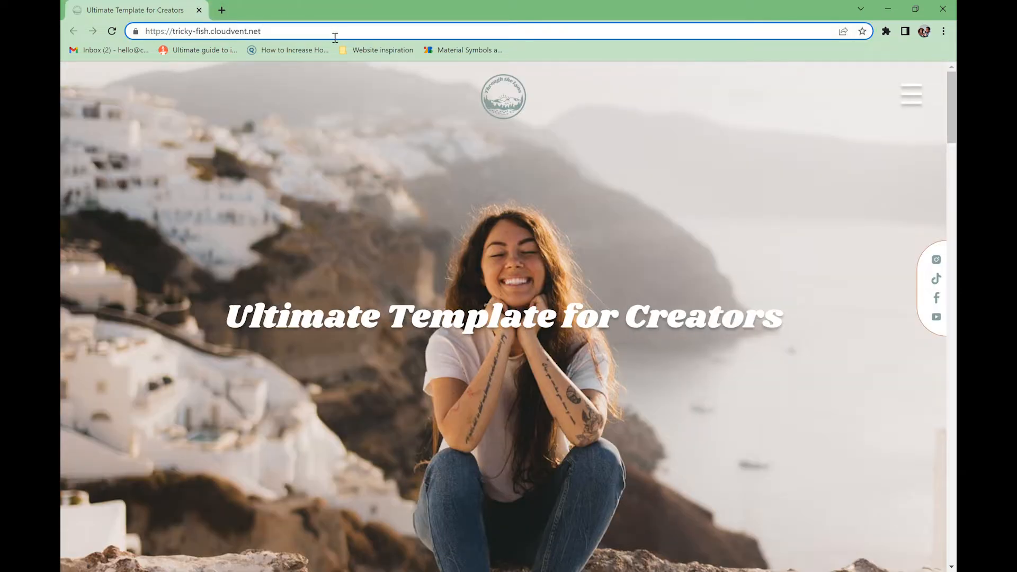
type("/update")
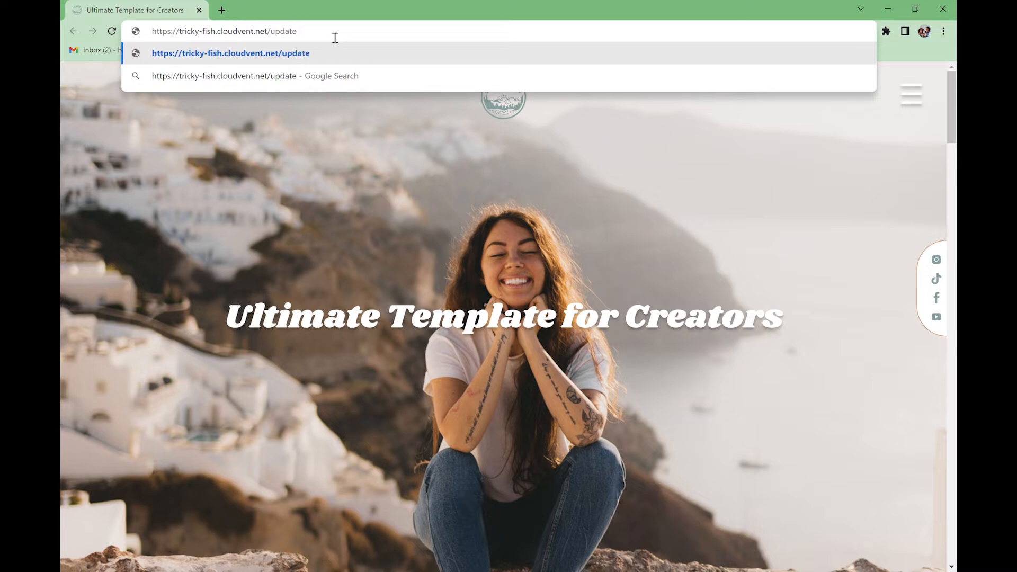
key("Return")
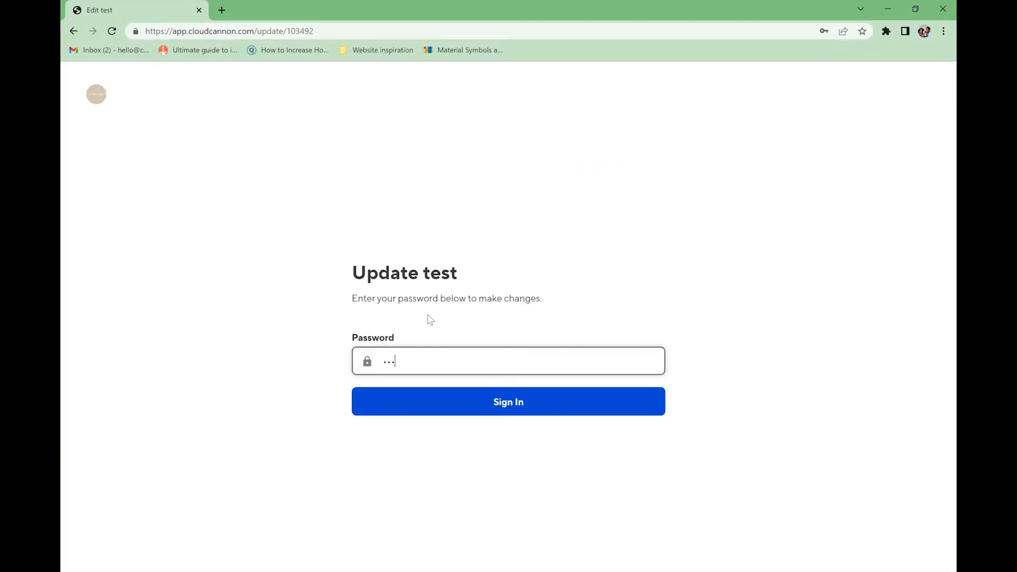
key("Return")
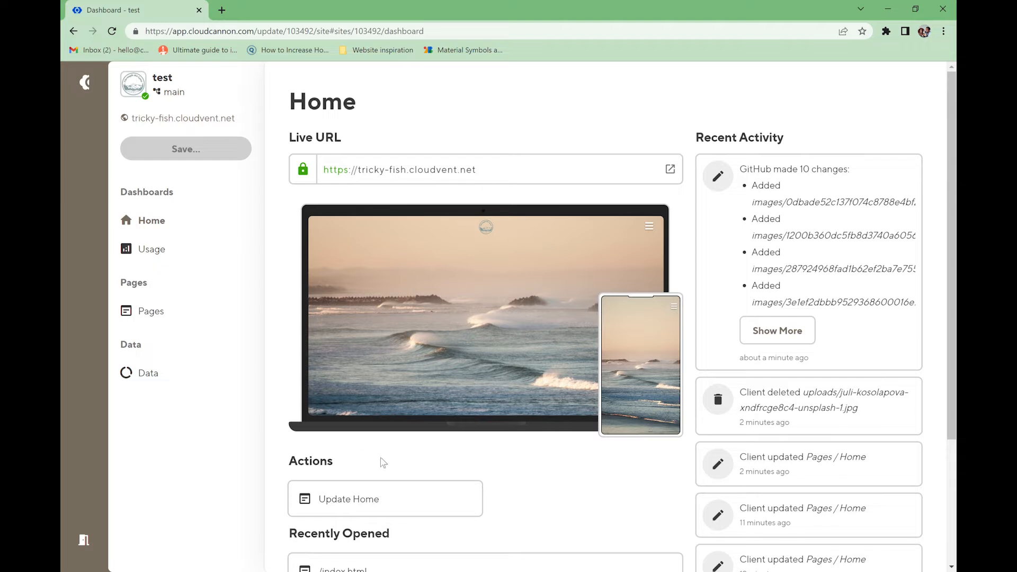
left_click(161, 251)
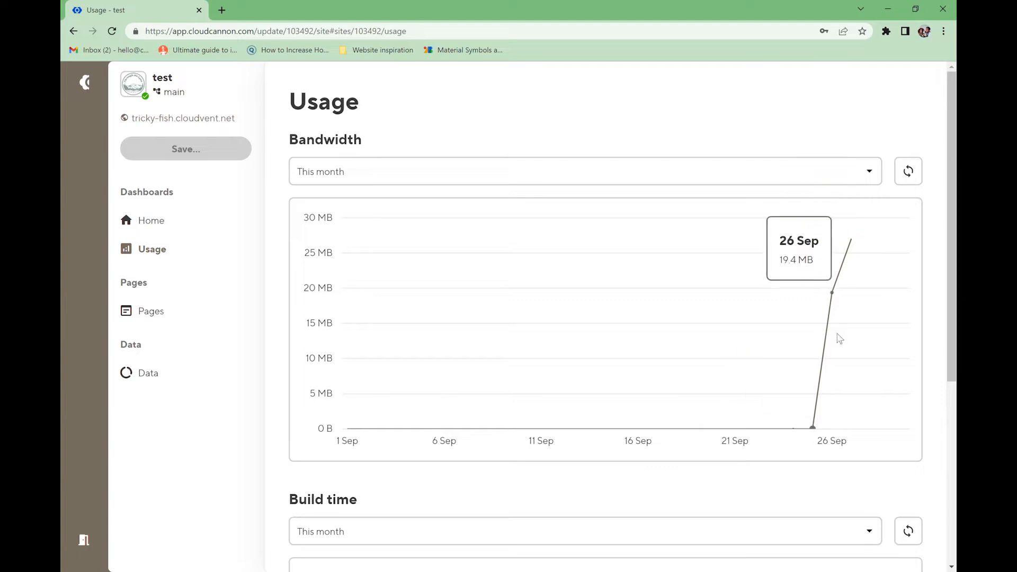
- Scroll through the bandwidth and build-time charts, then bring up the Pages collection
scroll(882, 321, "down", 5)
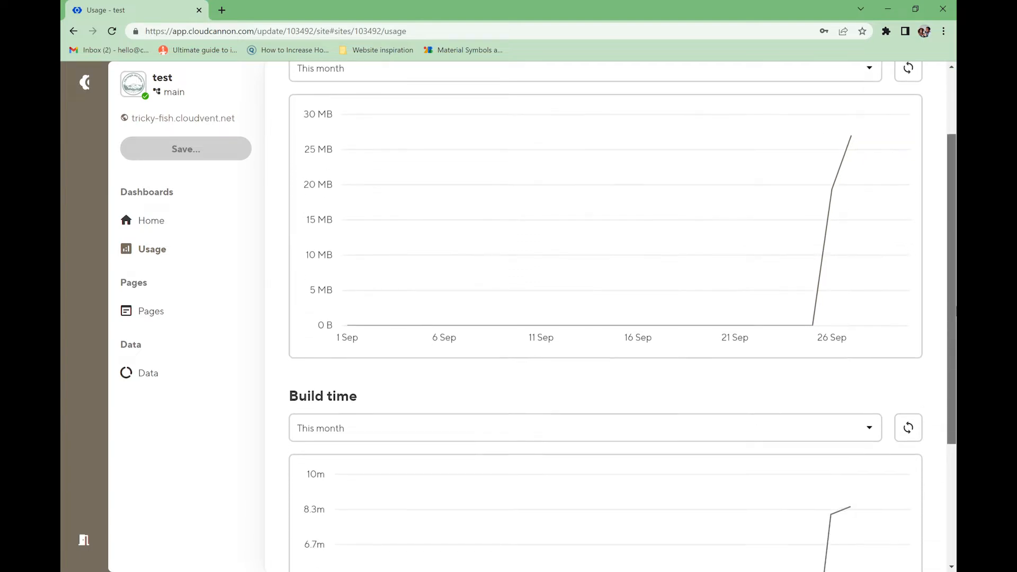
mouse_move(851, 314)
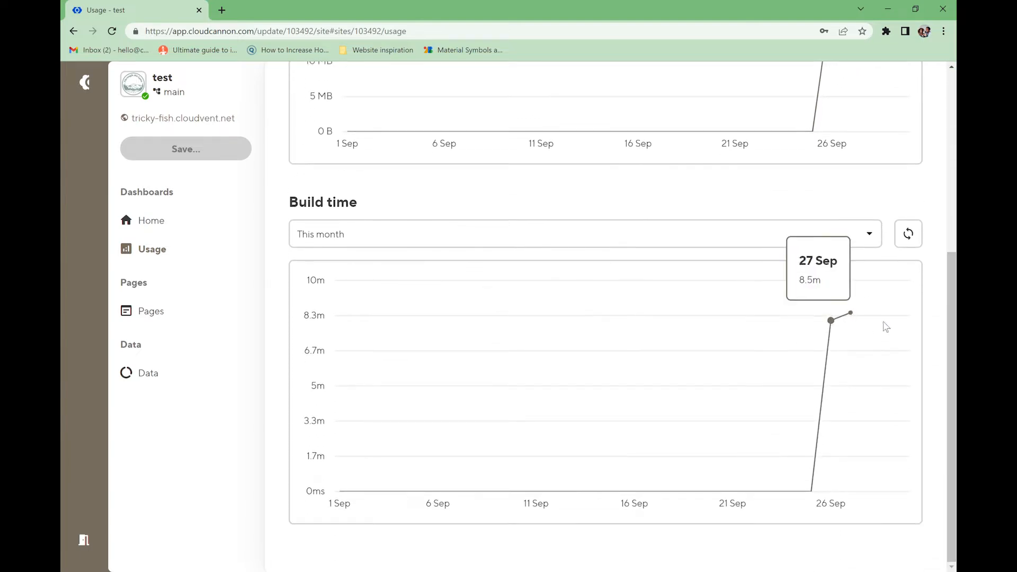
left_click_drag(951, 314, 952, 129)
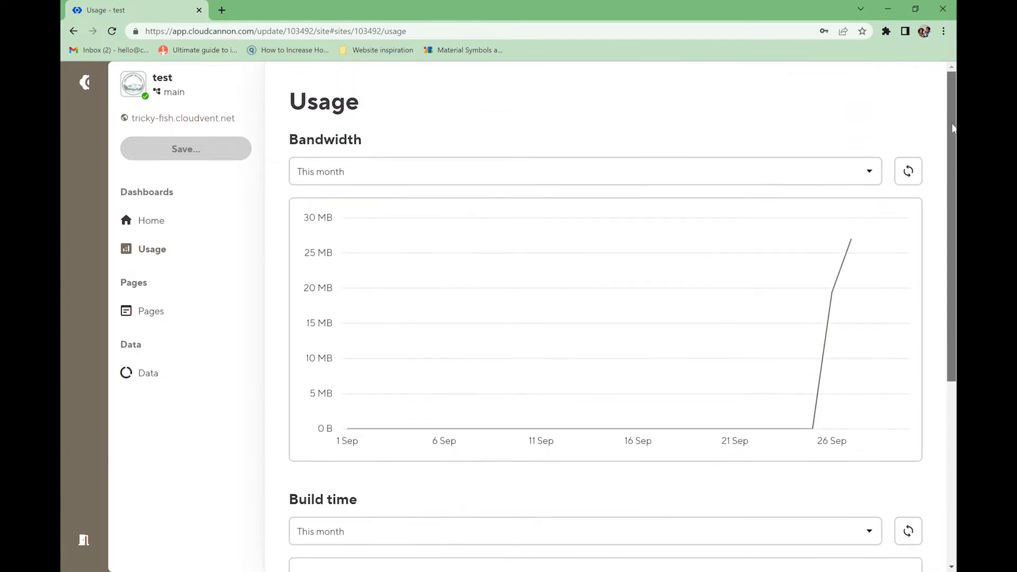
left_click(161, 315)
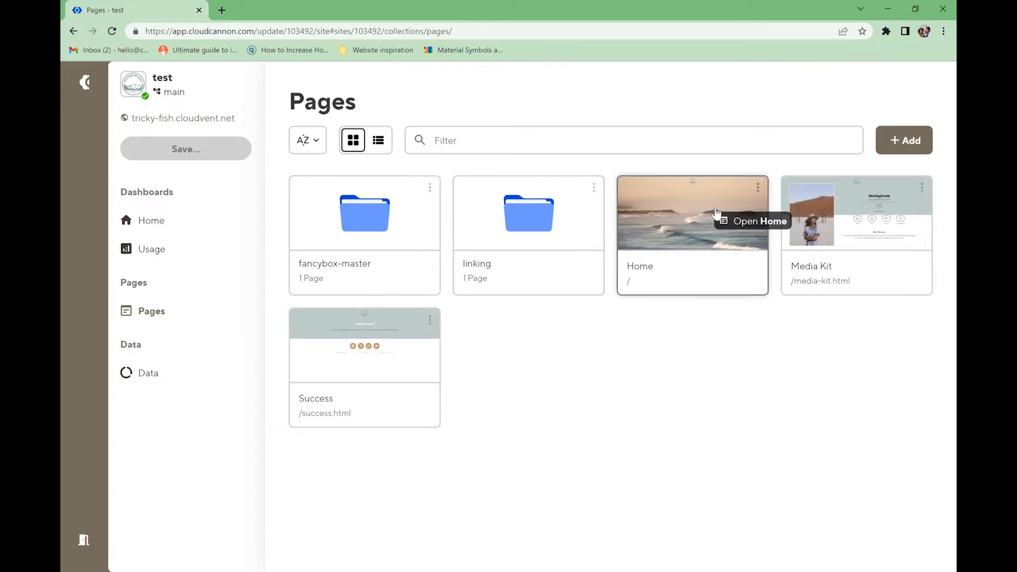
- Open the Home page in the visual editor and scroll the preview to the footer
left_click(697, 221)
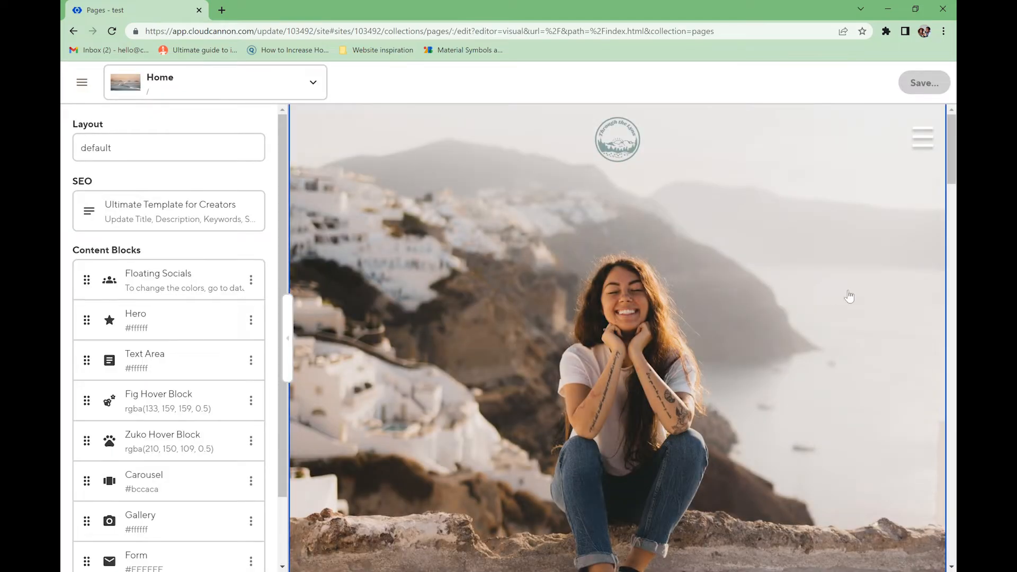
scroll(952, 157, "down", 2)
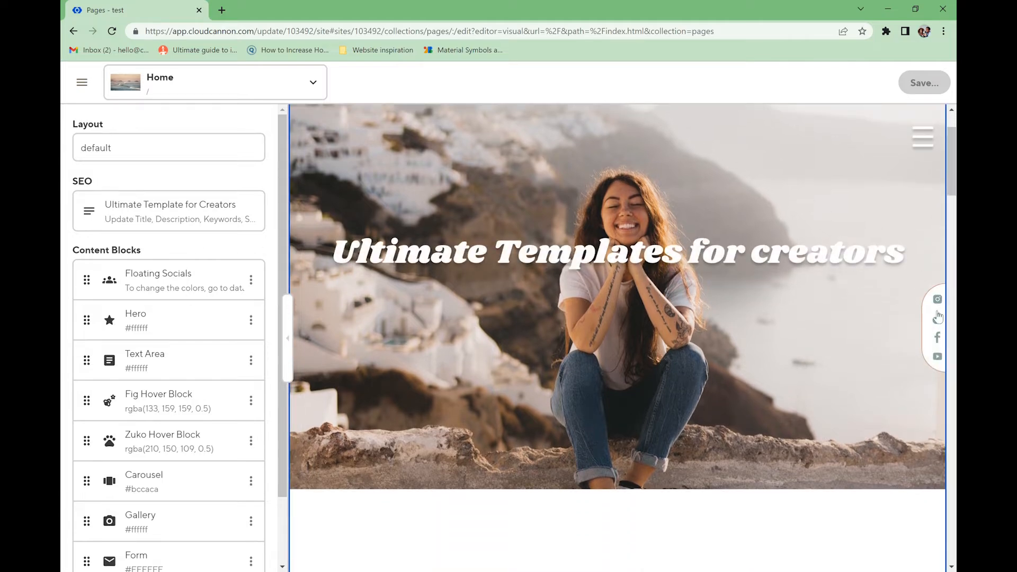
scroll(464, 269, "up", 2)
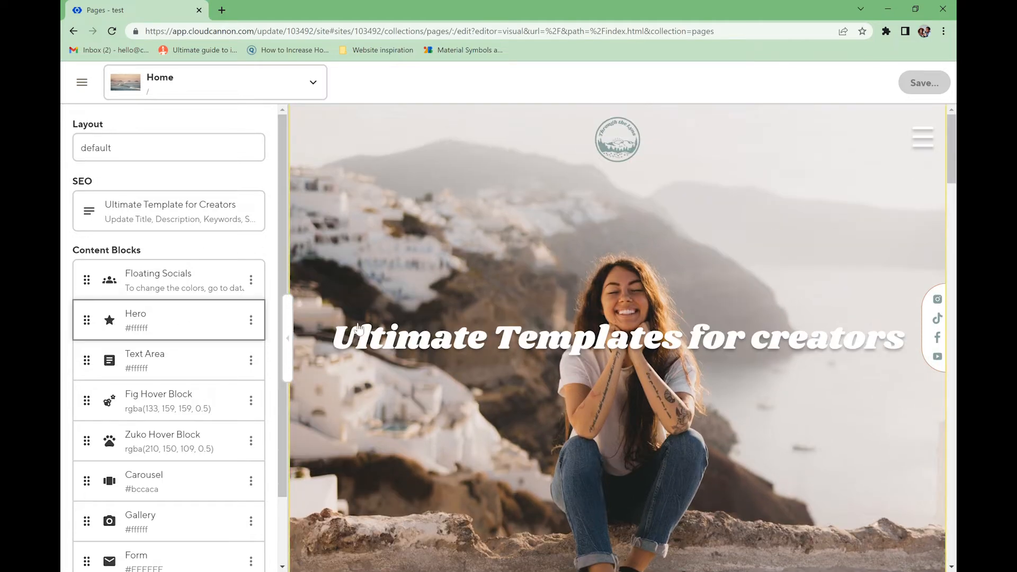
scroll(514, 253, "down", 8)
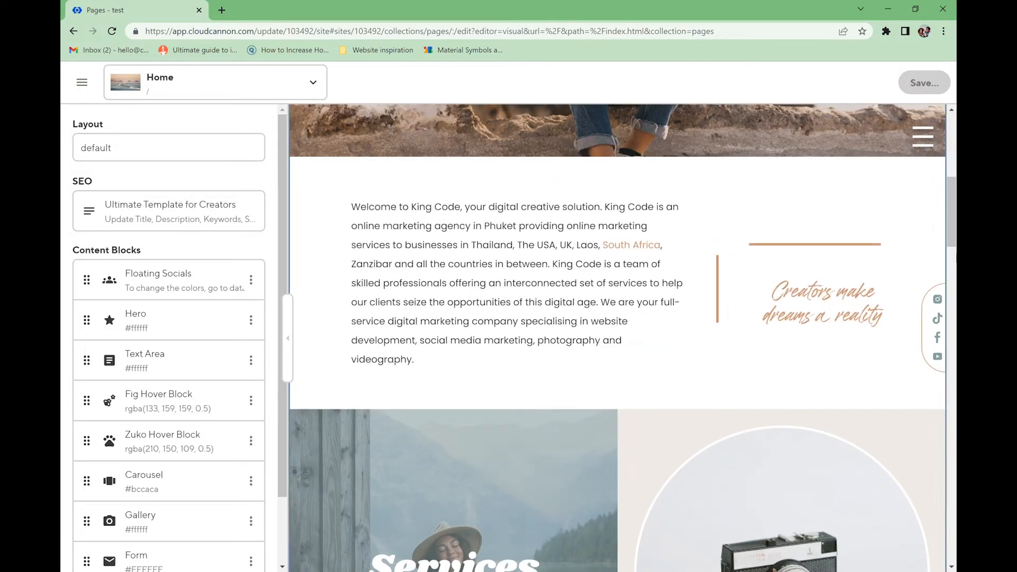
scroll(858, 277, "down", 5)
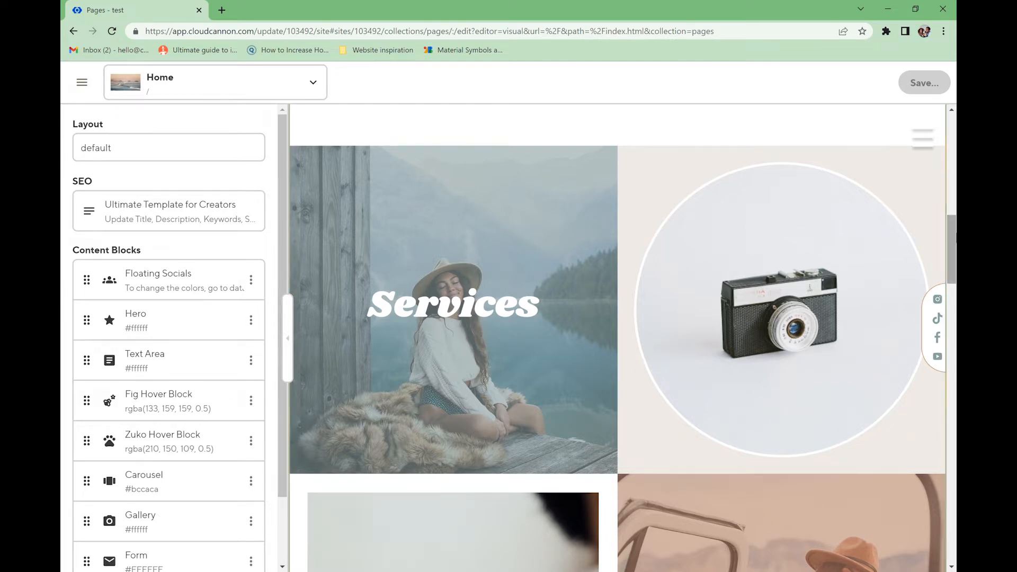
scroll(790, 218, "down", 6)
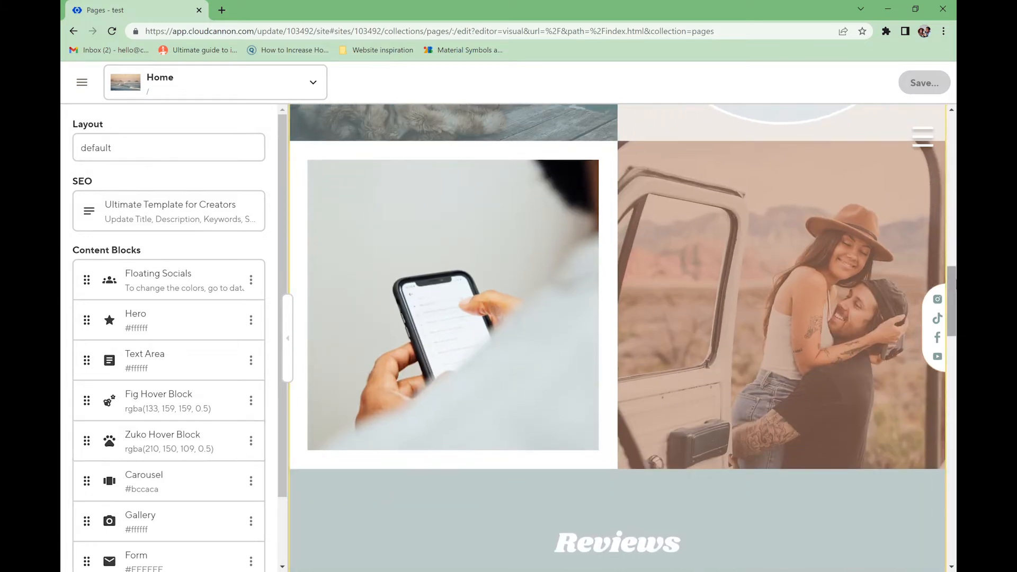
scroll(952, 338, "down", 7)
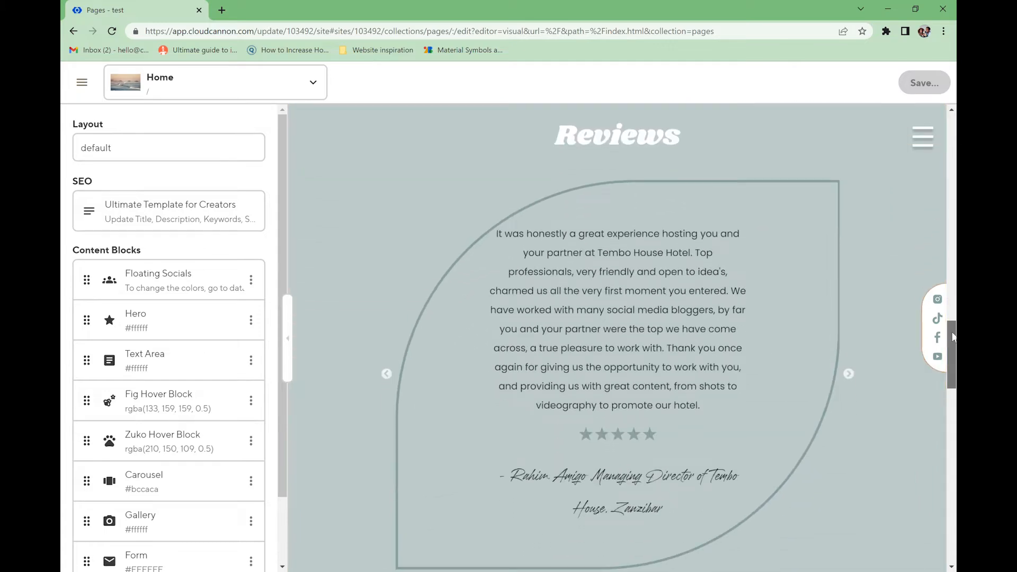
scroll(952, 338, "down", 2)
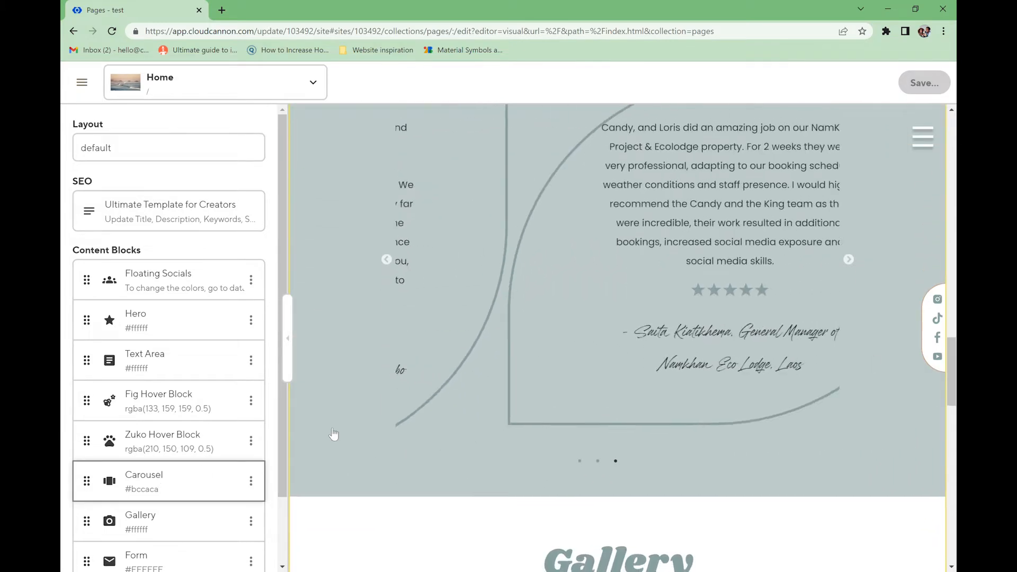
scroll(690, 267, "down", 7)
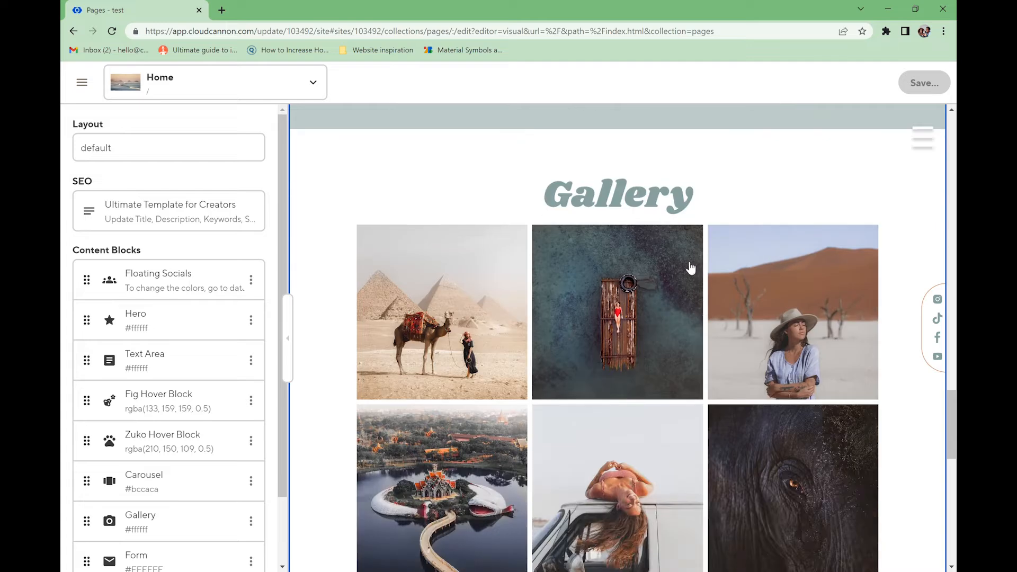
scroll(591, 325, "down", 7)
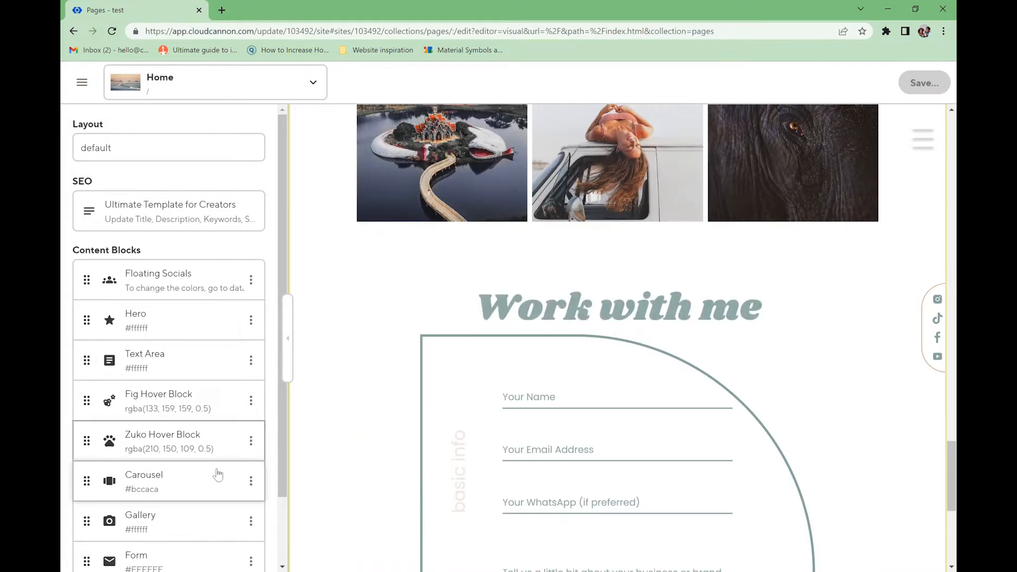
scroll(218, 474, "down", 2)
scroll(694, 424, "down", 6)
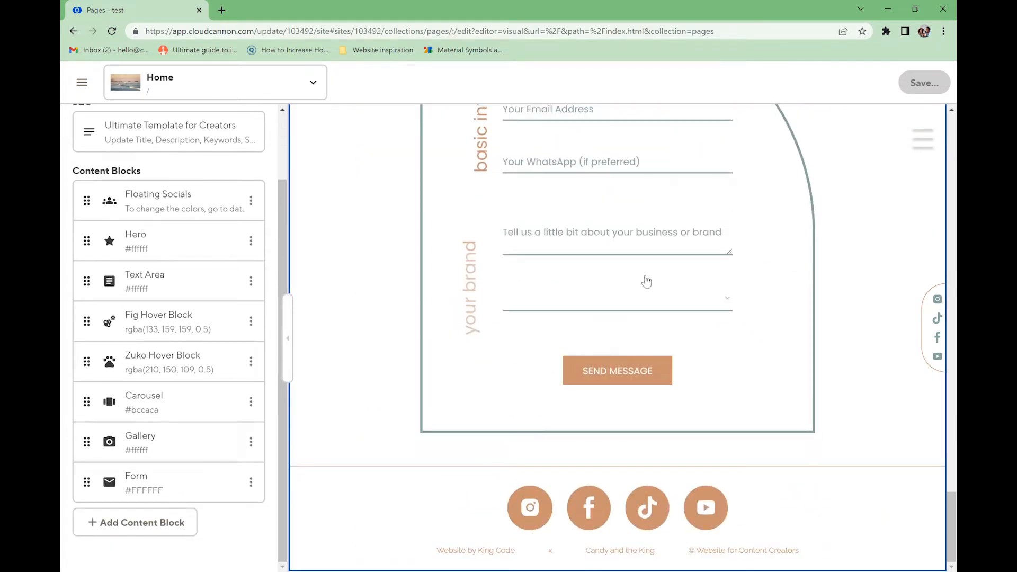
- Check the available block types without adding one, then return to the top
left_click(144, 531)
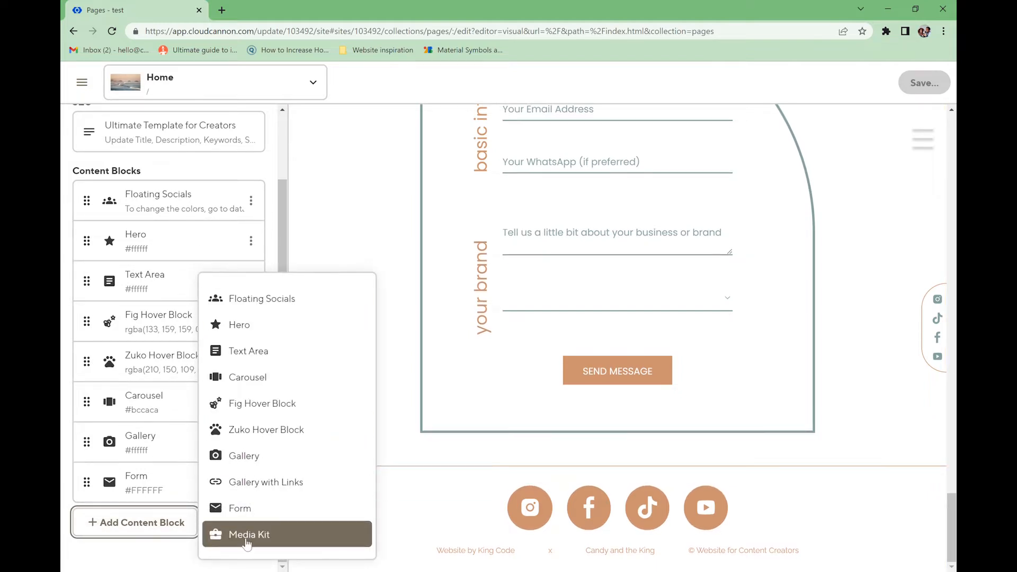
left_click(267, 170)
scroll(369, 256, "up", 20)
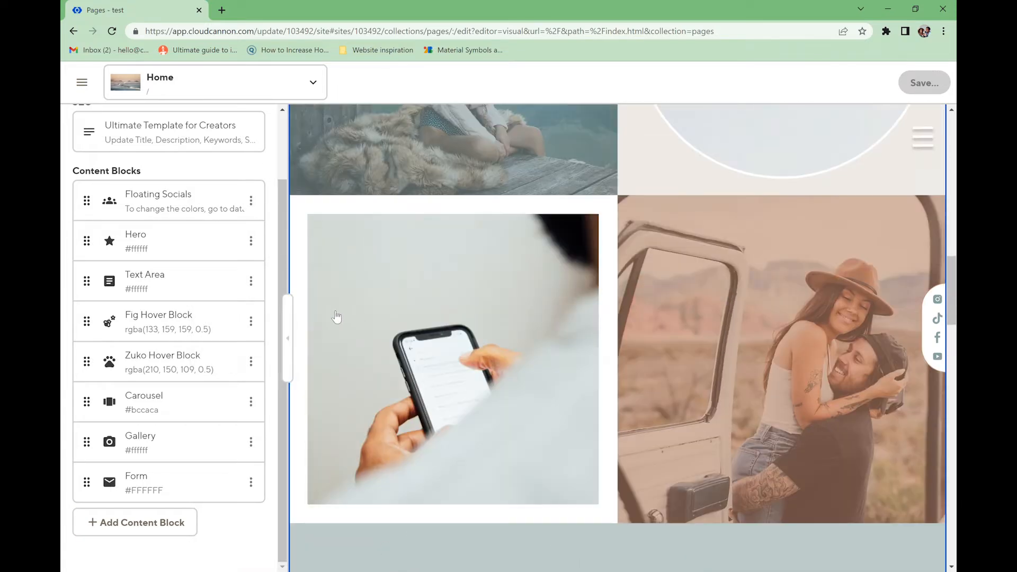
scroll(243, 297, "up", 3)
scroll(443, 284, "up", 15)
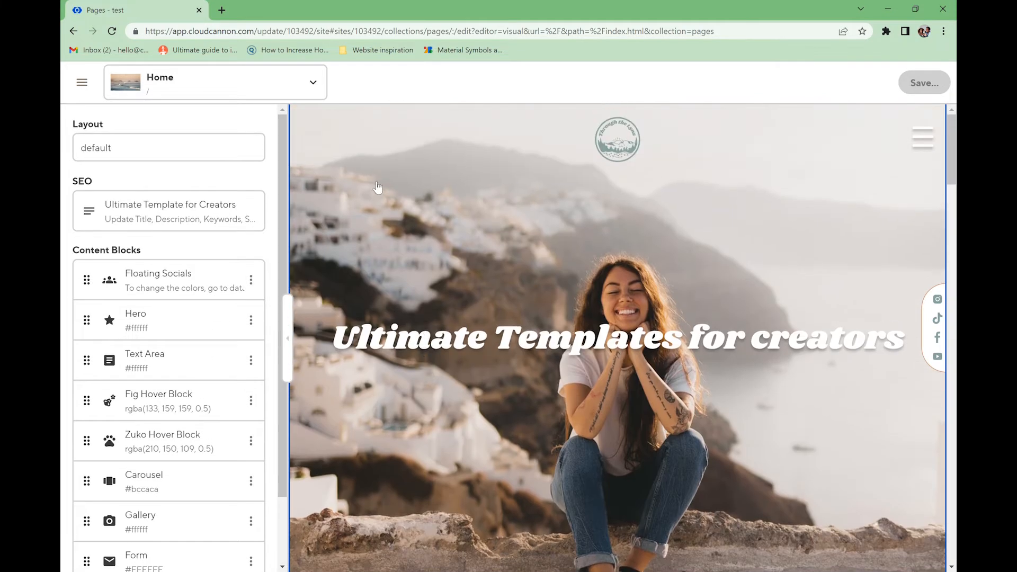
- Set the Hero block's font to Cyrene
left_click(198, 329)
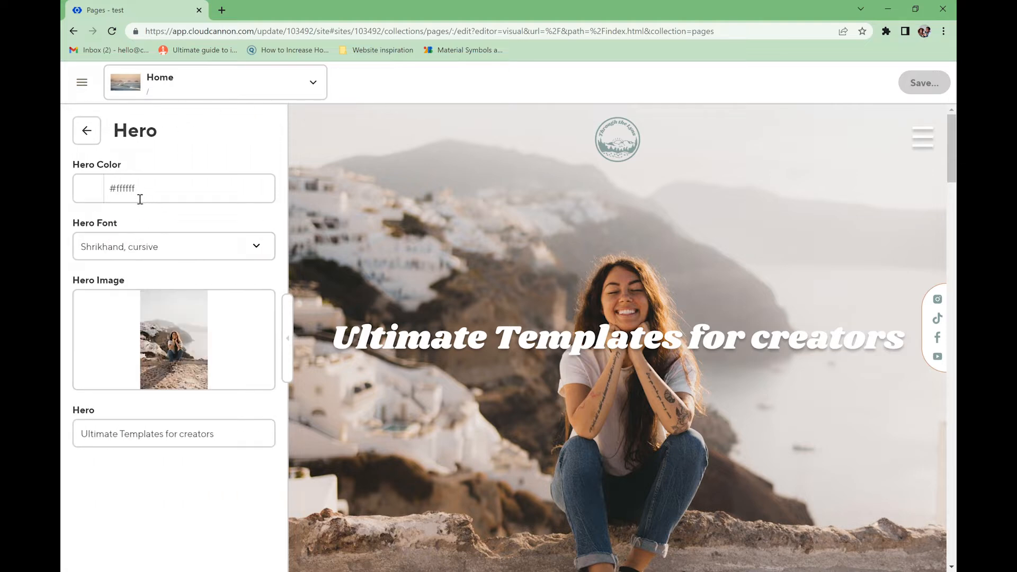
left_click(167, 203)
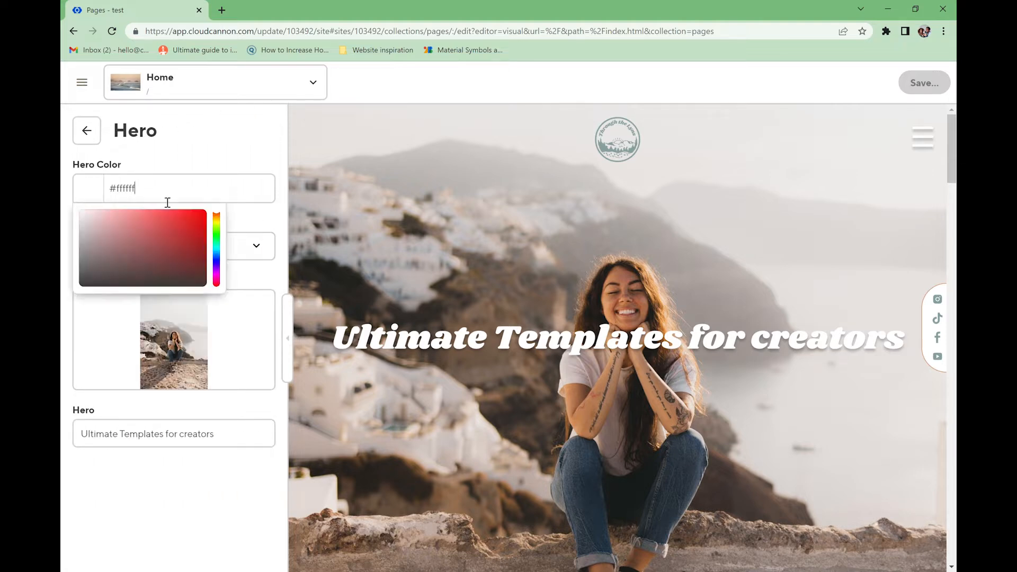
left_click(257, 246)
left_click_drag(268, 403, 265, 313)
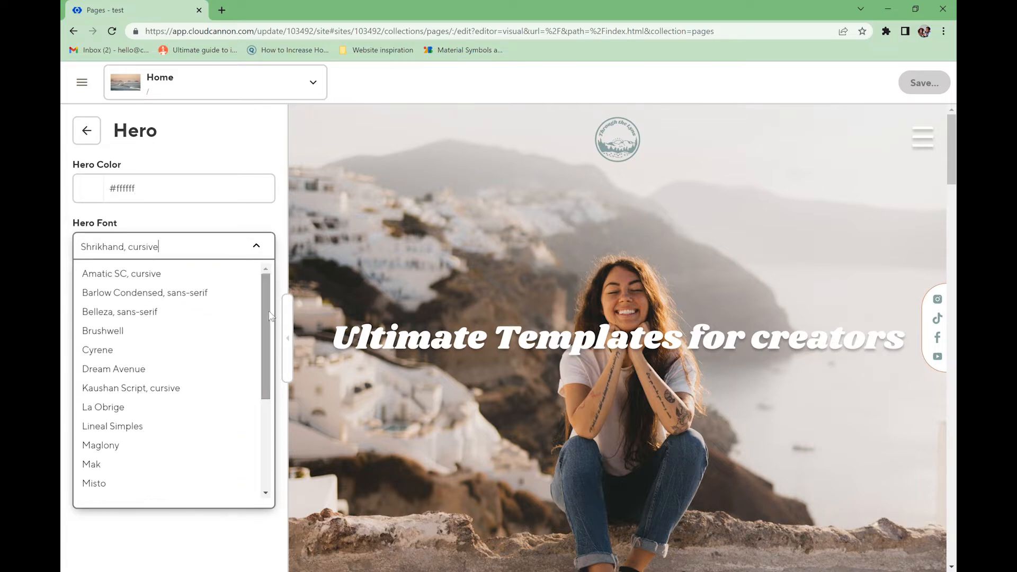
left_click(137, 352)
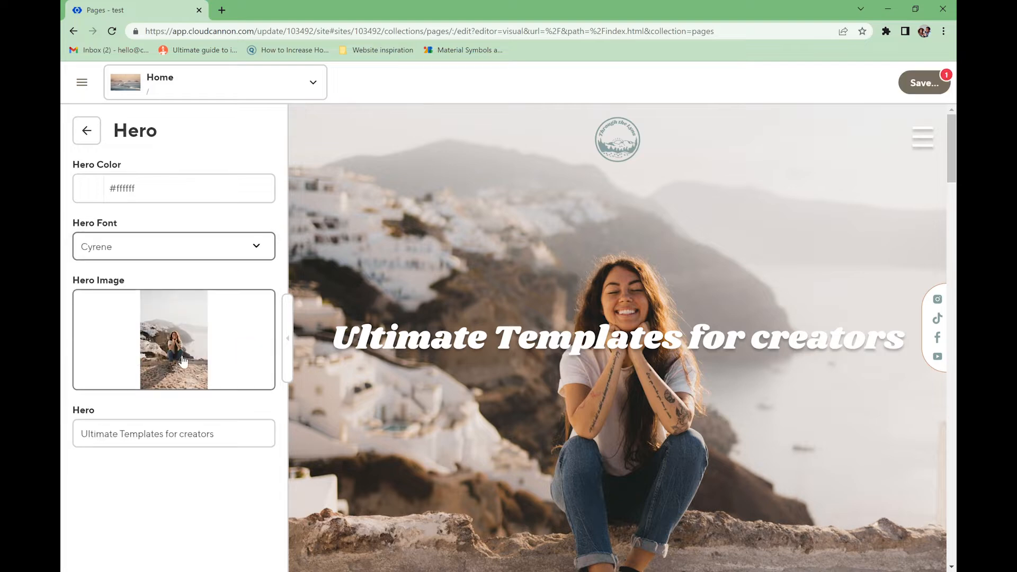
- Replace the hero heading with 'Almond & Coco'
left_click_drag(213, 434, 89, 448)
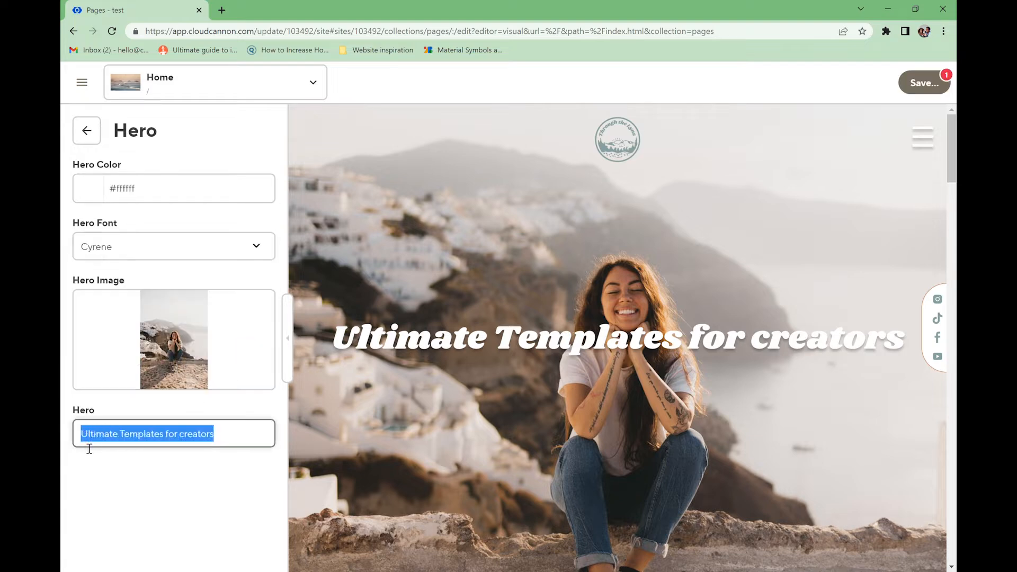
type("Almond & Coco")
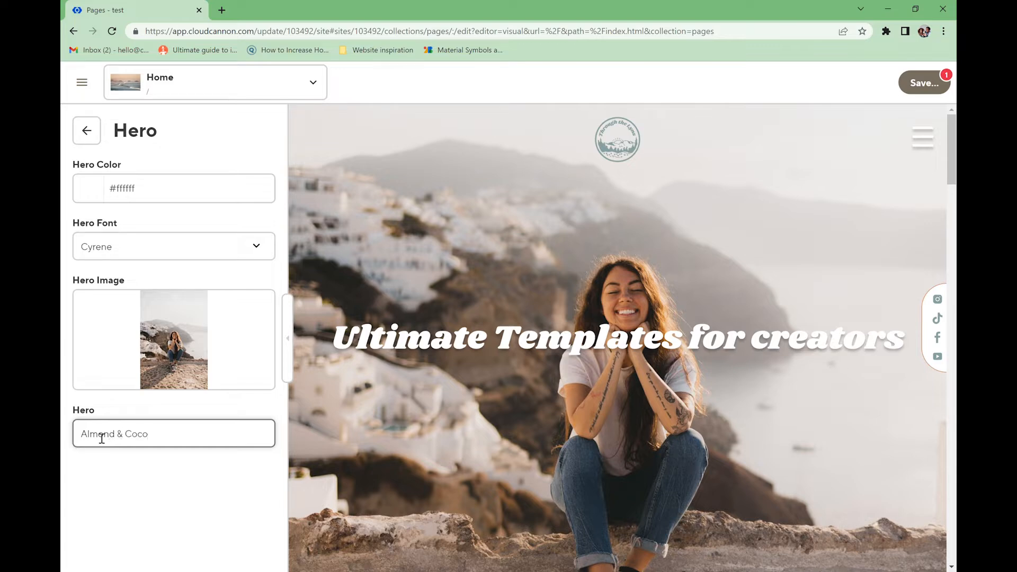
left_click(181, 370)
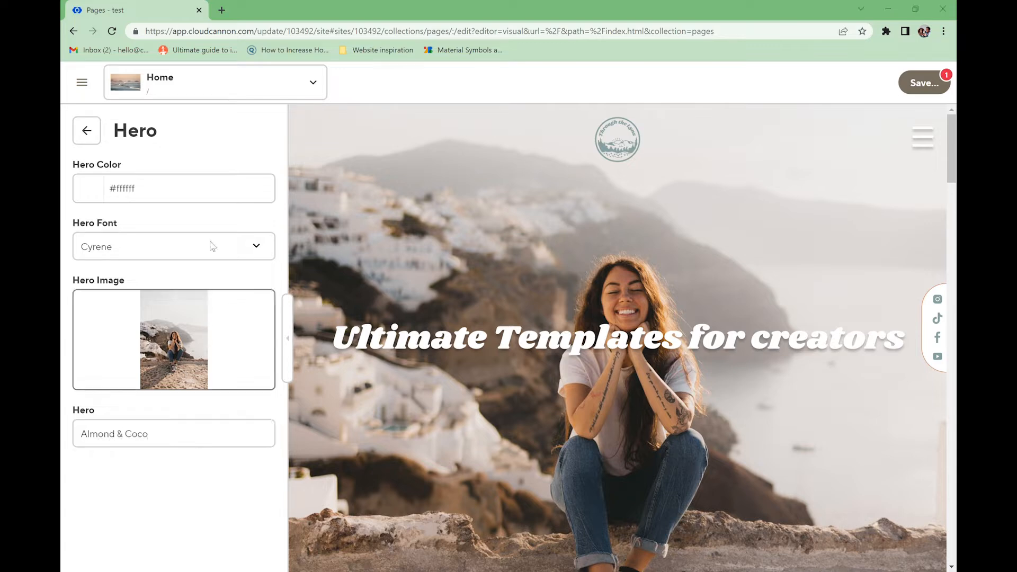
left_click(222, 10)
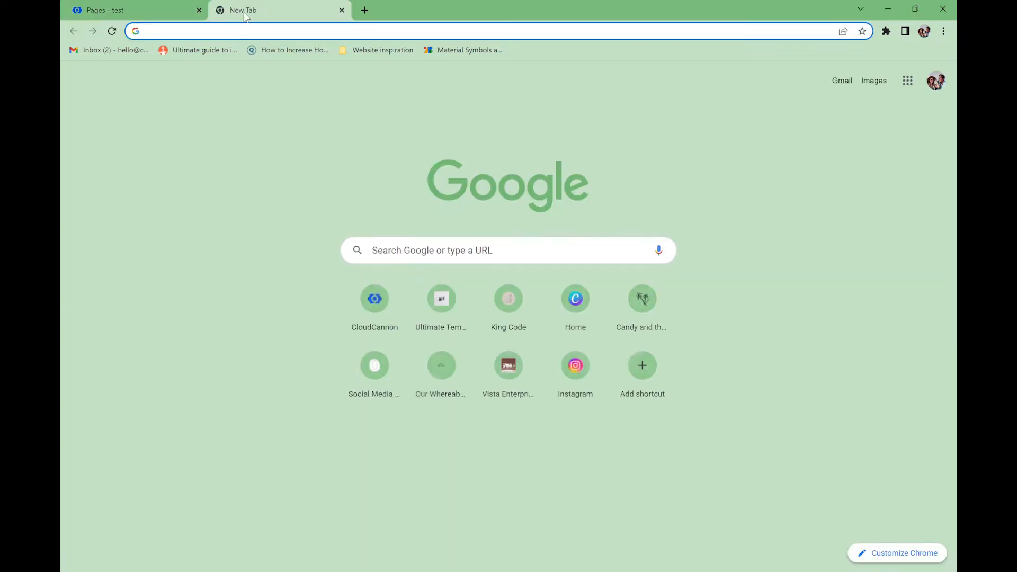
- Compress the photo on bulkresizephotos.com to a ~717 kB target at 100% quality and download it
type("bulkresizephotos.com")
key("Return")
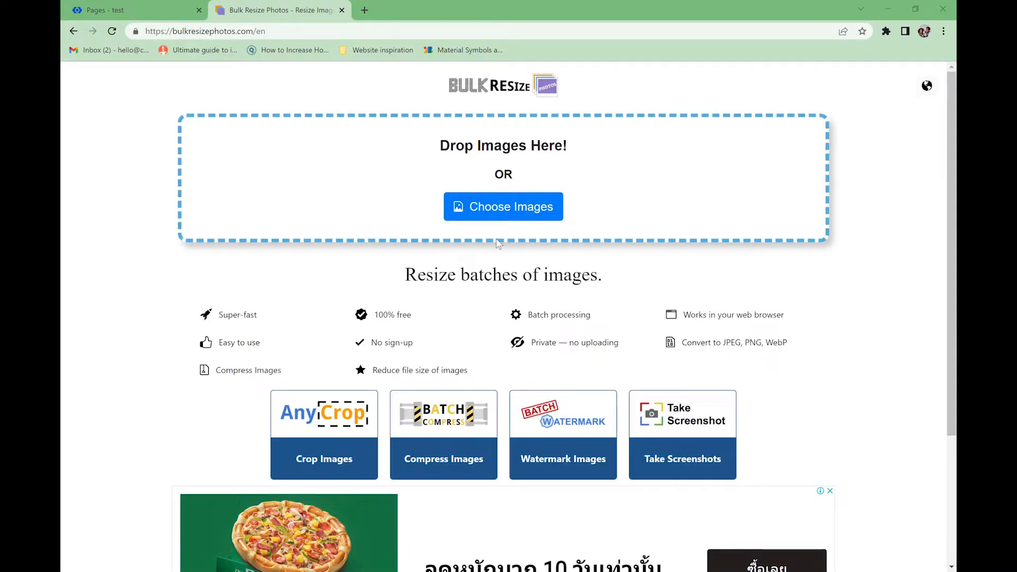
left_click_drag(362, 272, 227, 185)
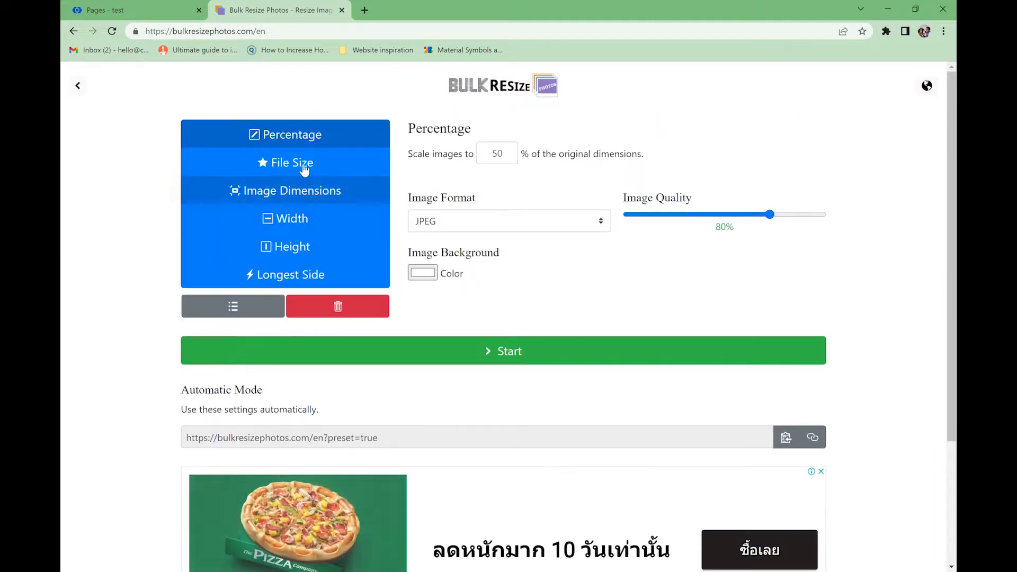
left_click(306, 166)
left_click_drag(556, 171, 591, 175)
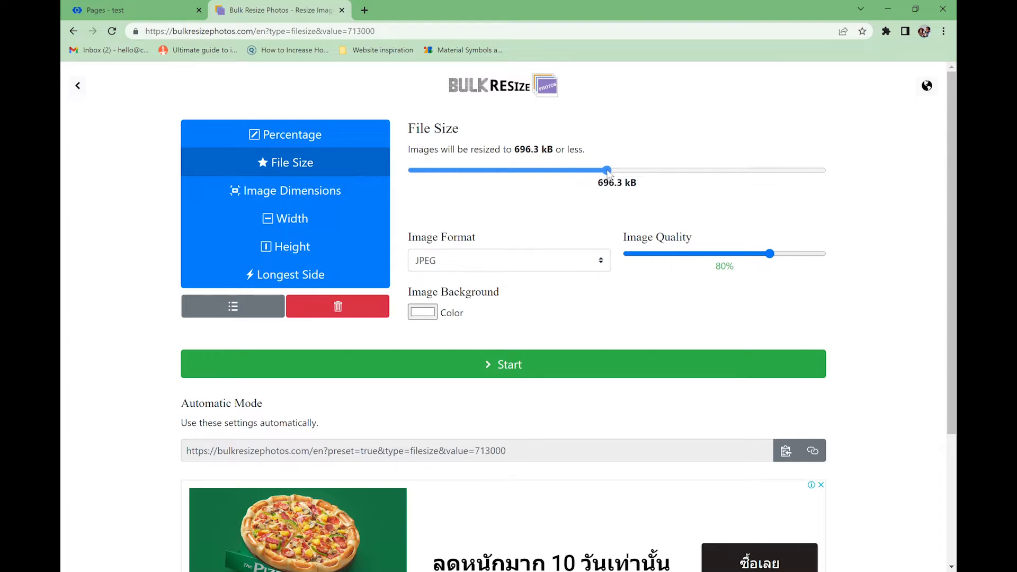
left_click_drag(613, 170, 613, 170)
left_click_drag(760, 253, 840, 254)
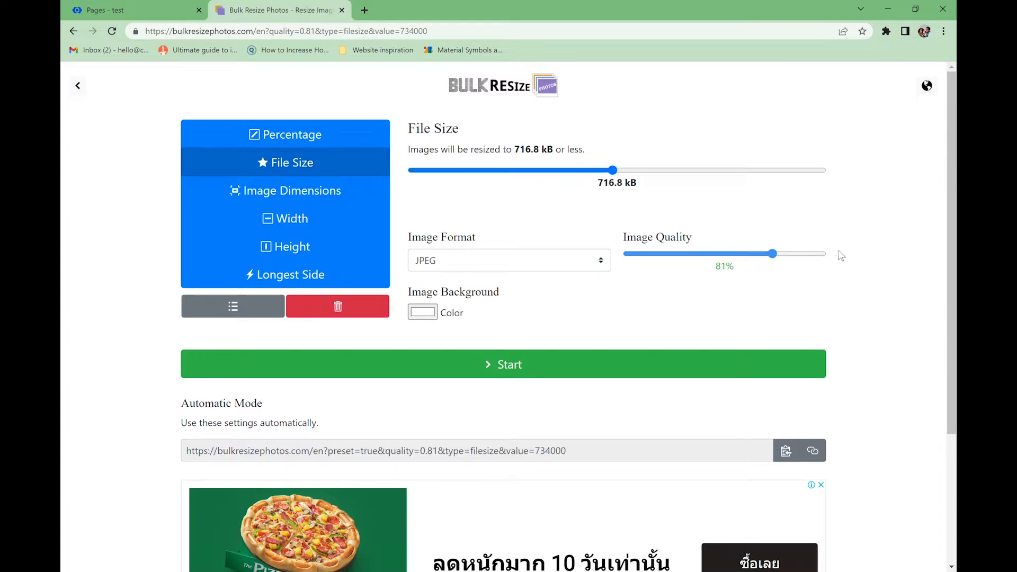
left_click(545, 363)
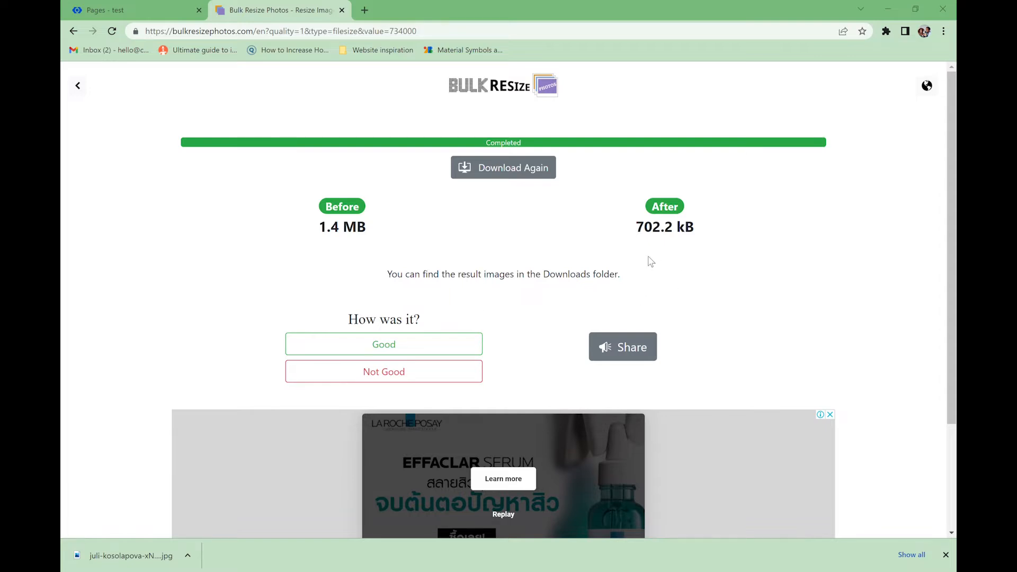
- Upload the resized photo as the new hero image, my-new-banner.jpg
left_click(142, 16)
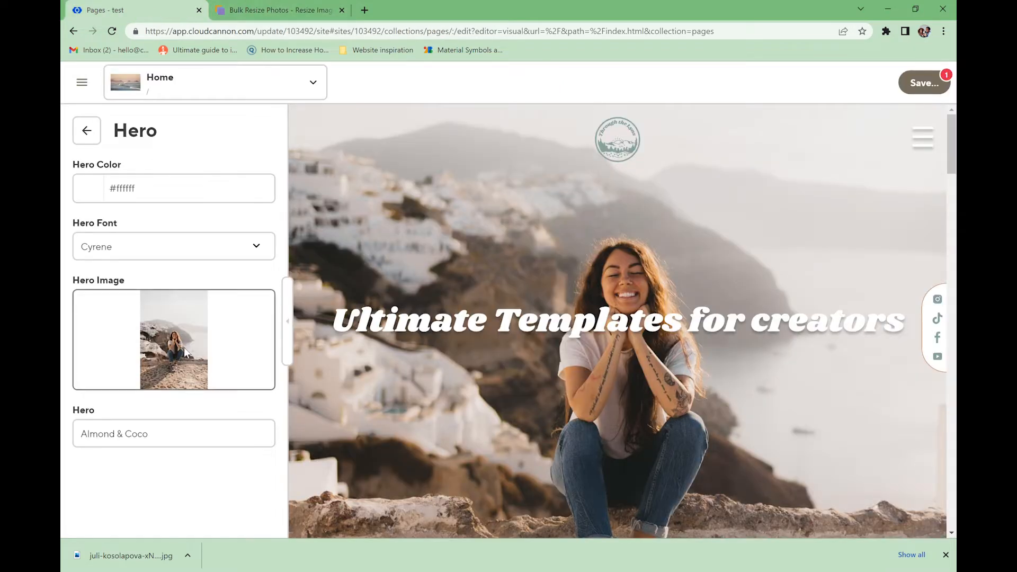
left_click(194, 354)
left_click(199, 397)
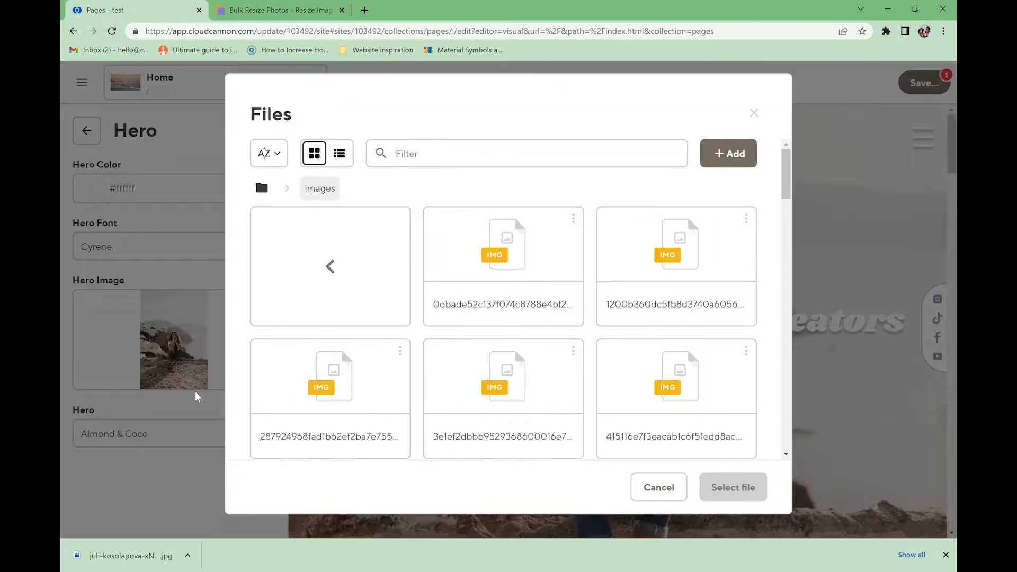
left_click(659, 490)
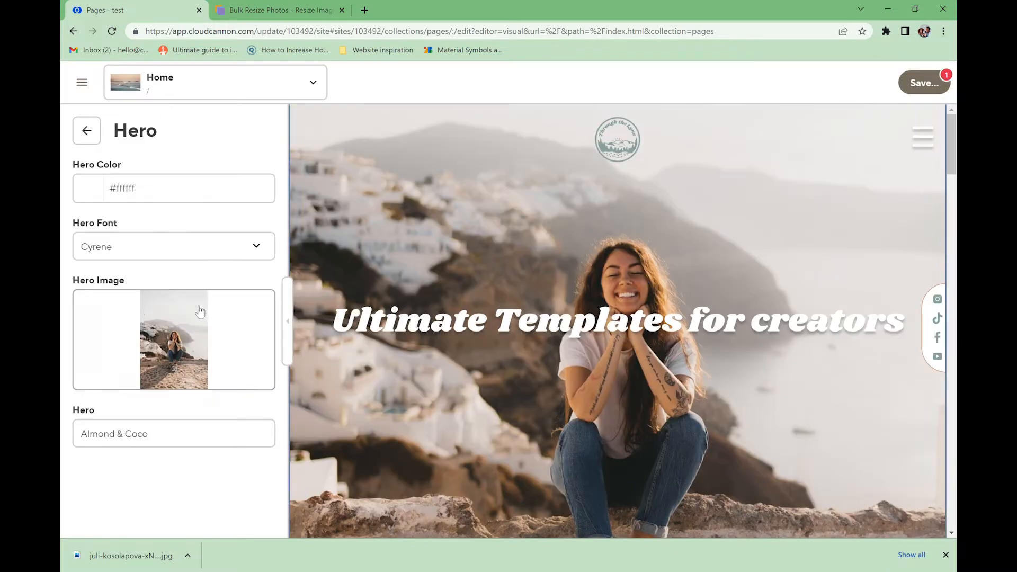
left_click(170, 366)
left_click(170, 371)
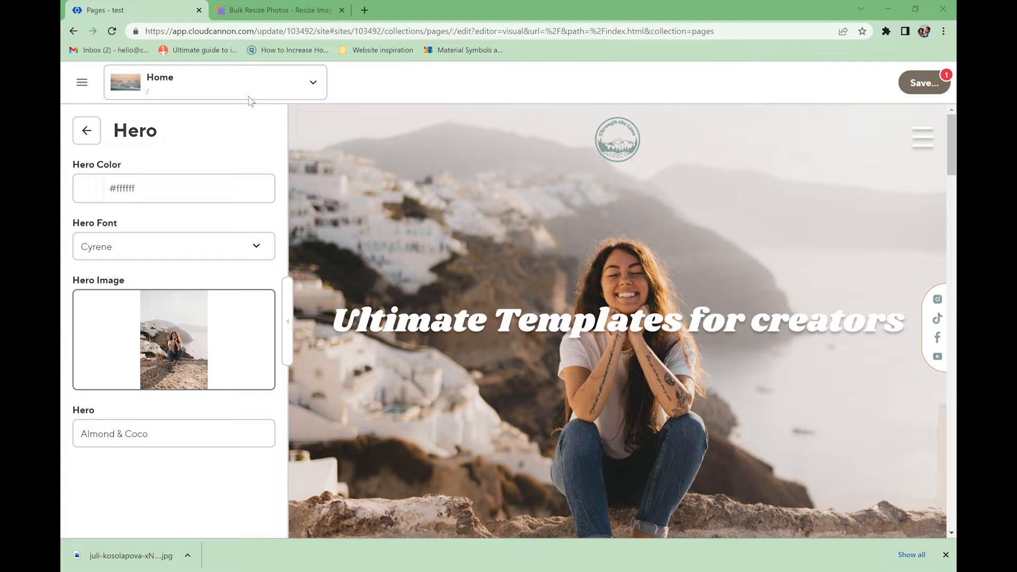
left_click(945, 555)
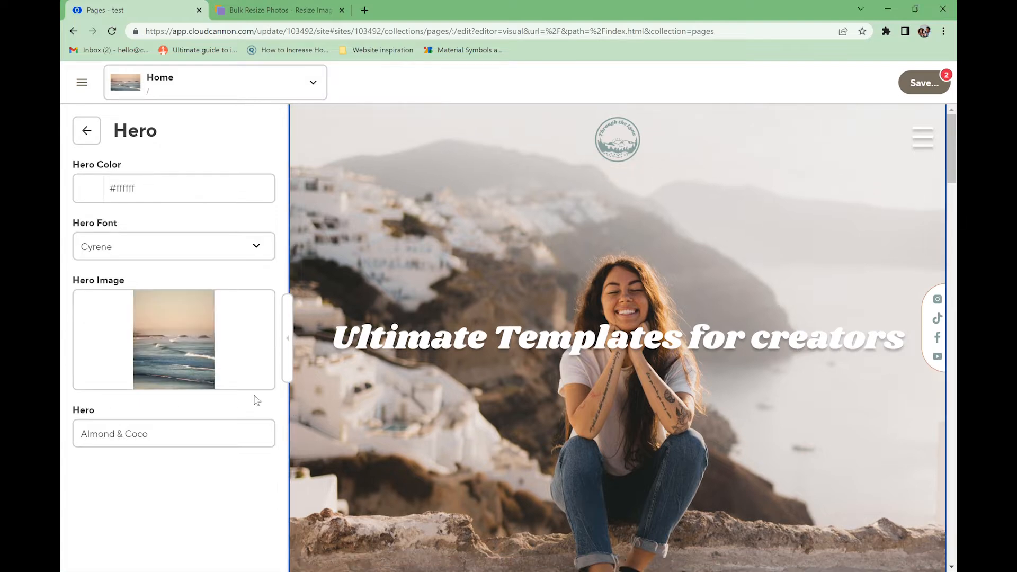
left_click(927, 84)
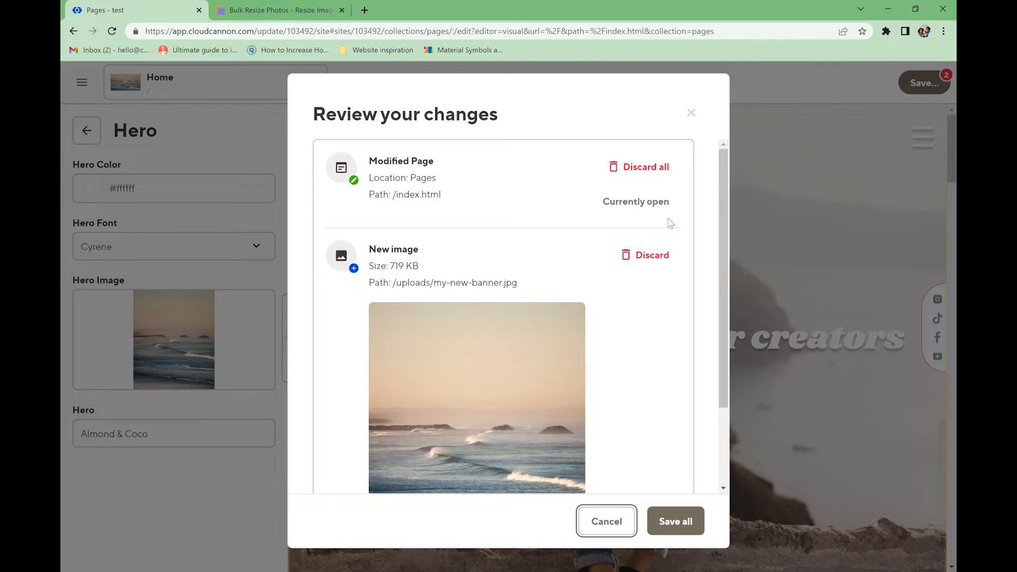
- Save both pending changes, /index.html and /uploads/my-new-banner.jpg
left_click(683, 530)
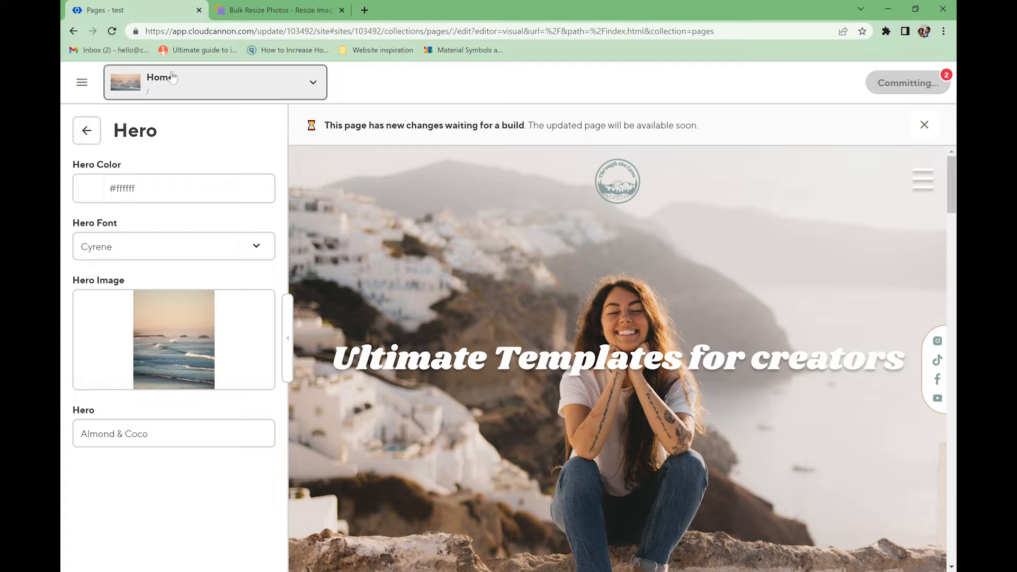
- Check the ocean-wave hero titled 'Almond & Coco' on the live site and close the resize tool
left_click(317, 83)
left_click(230, 138)
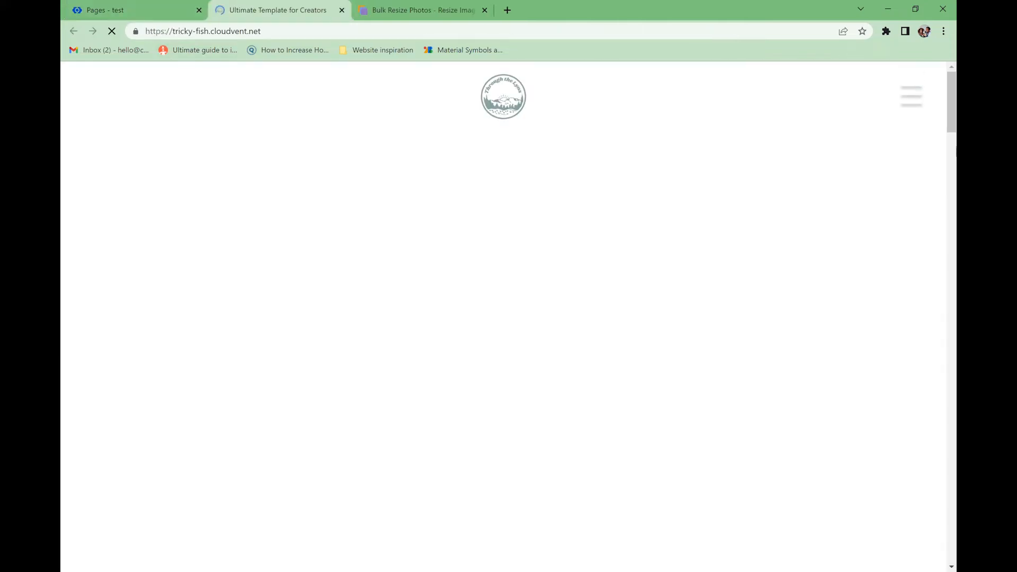
left_click_drag(952, 111, 956, 198)
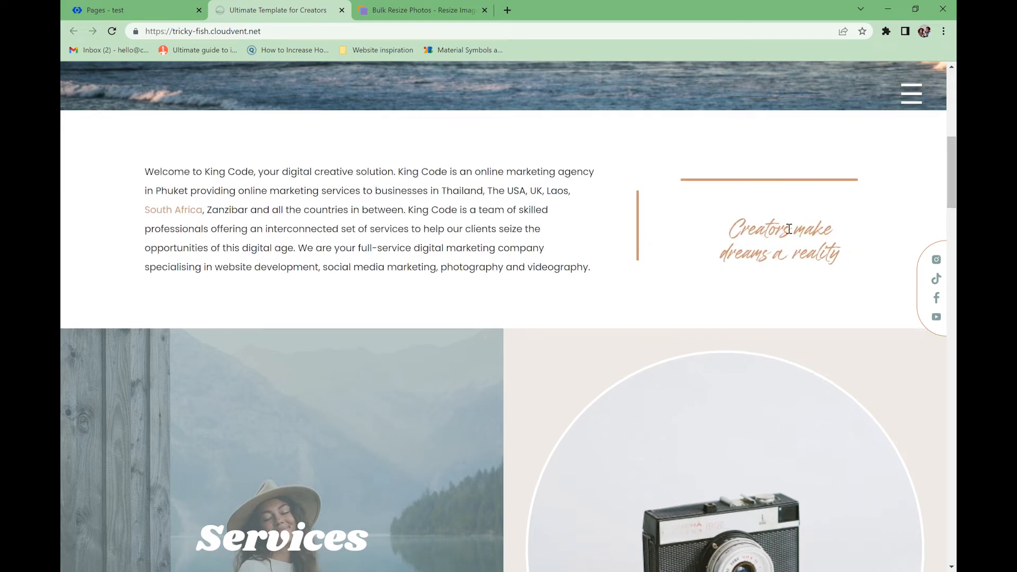
scroll(789, 228, "up", 3)
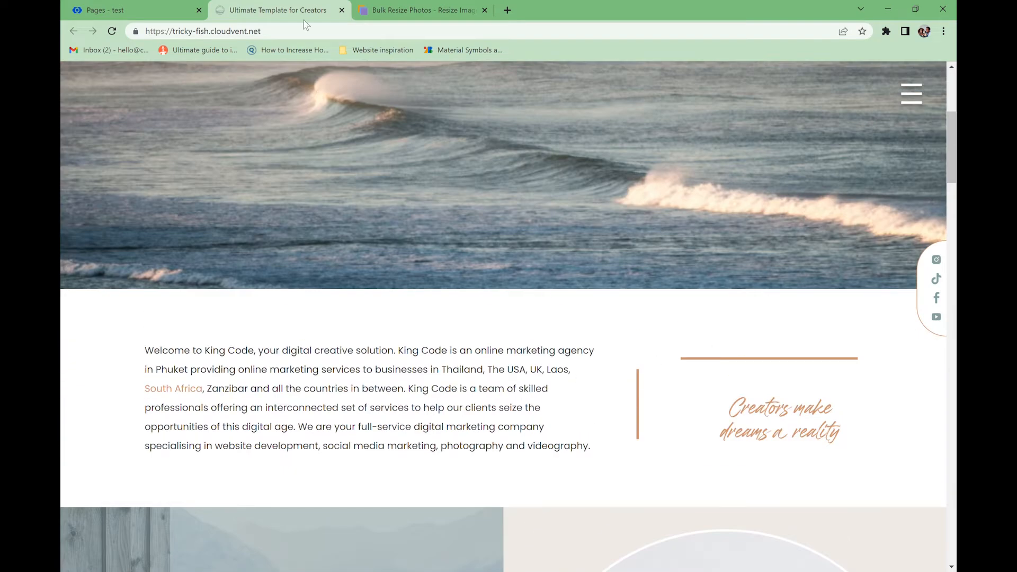
left_click(486, 10)
left_click(137, 11)
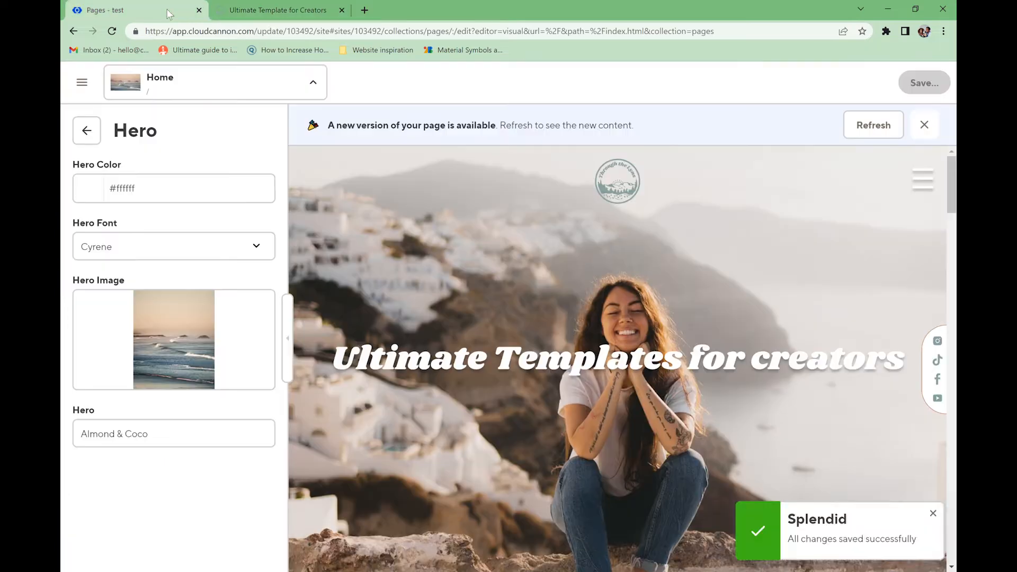
- Go from the Hero settings to the Text Area block's settings
left_click(99, 135)
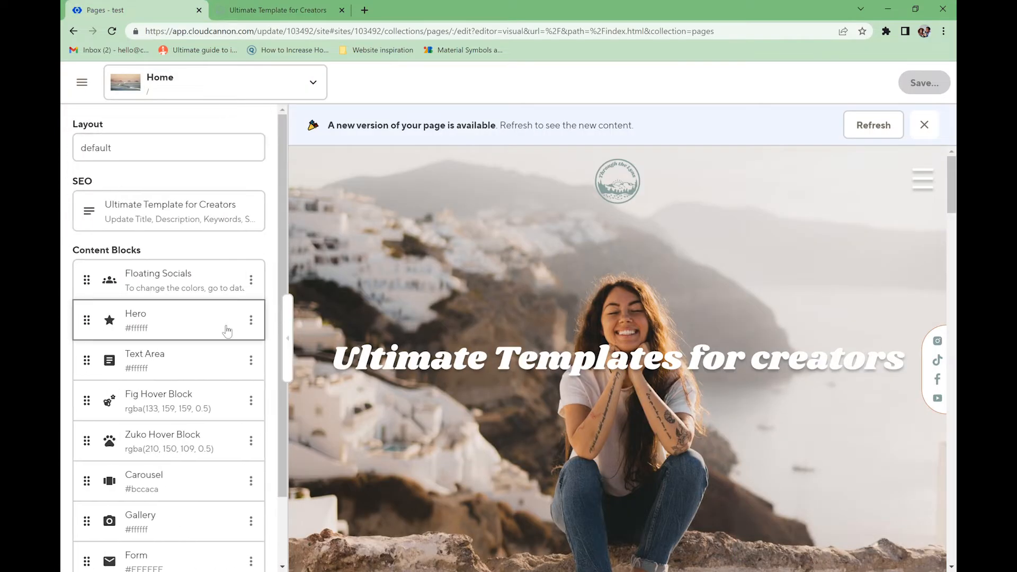
scroll(228, 339, "down", 2)
scroll(434, 347, "down", 3)
scroll(434, 347, "down", 3)
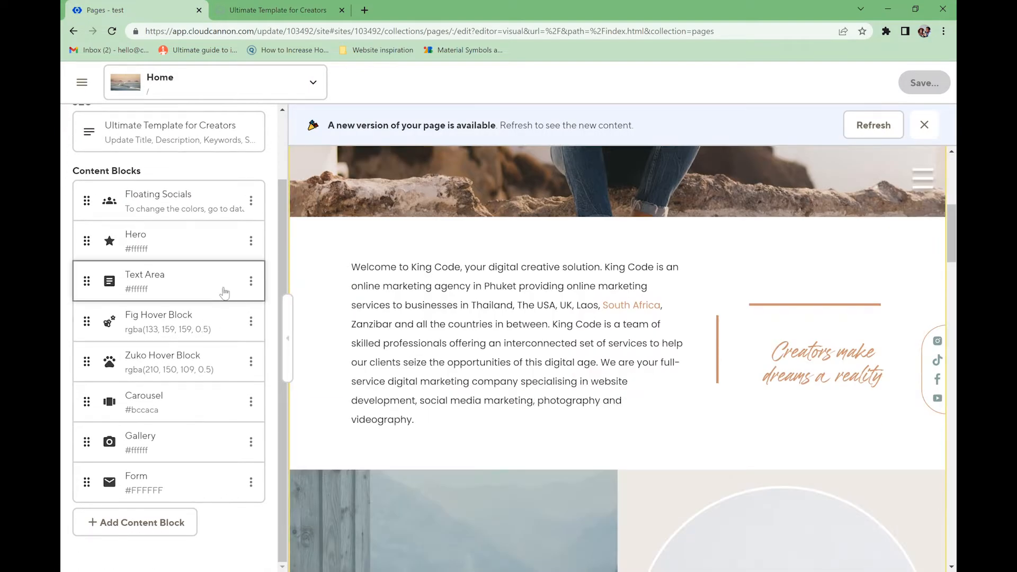
left_click(140, 293)
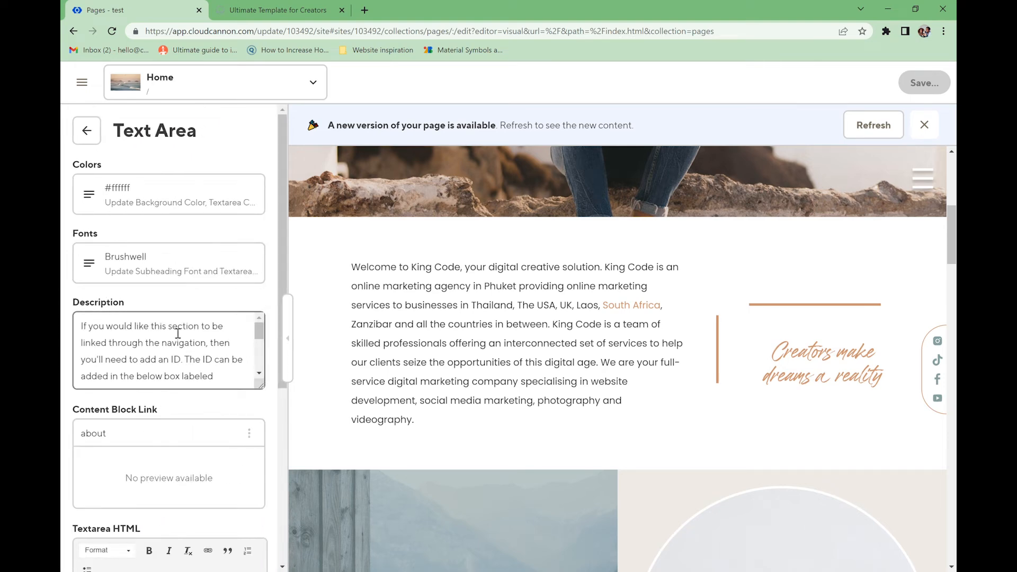
- Set the Text Area body font to Roboto and its subheading font to Cyrene
left_click(163, 271)
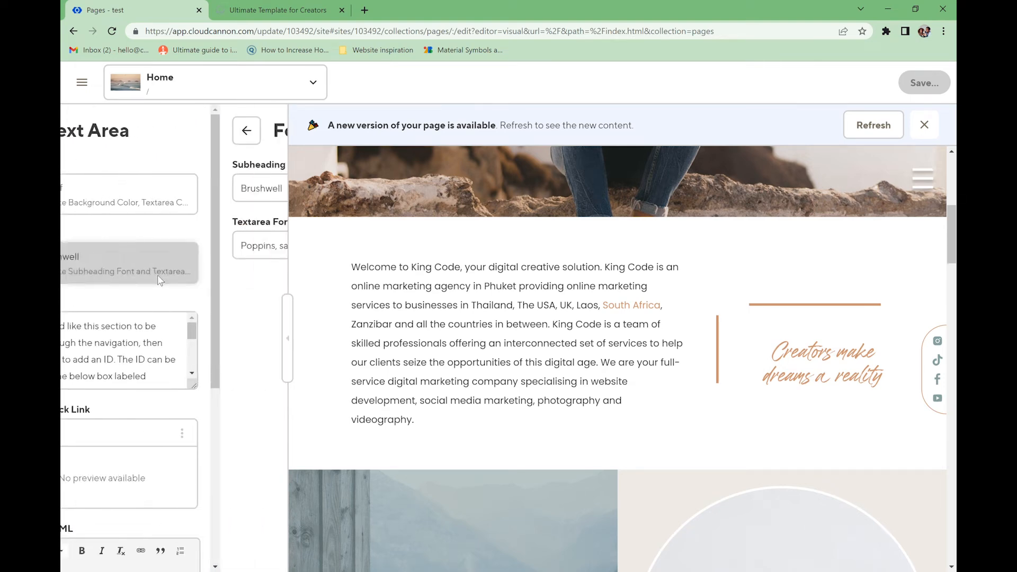
left_click(170, 245)
scroll(146, 444, "down", 3)
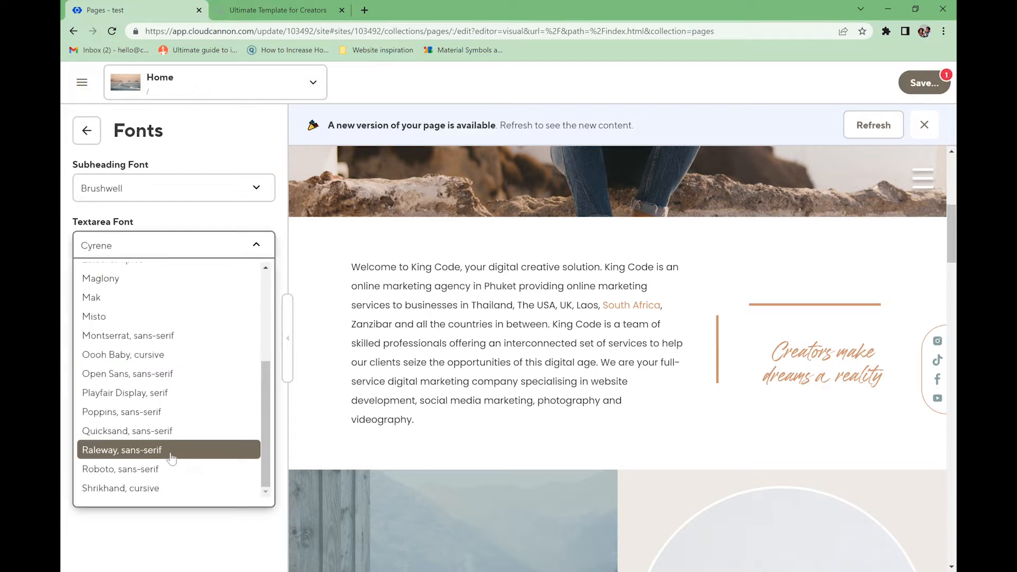
left_click(170, 470)
left_click(209, 193)
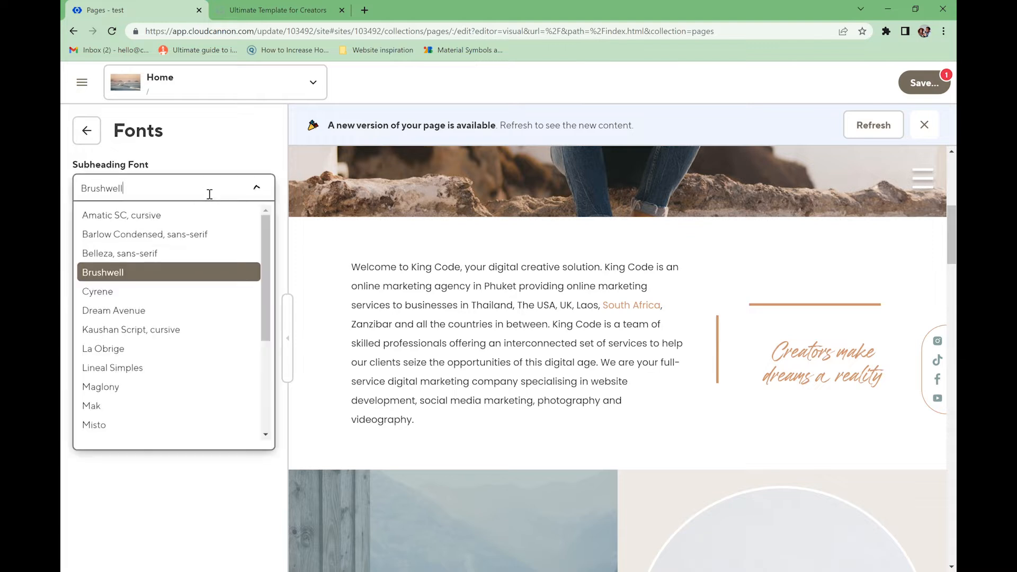
left_click(157, 291)
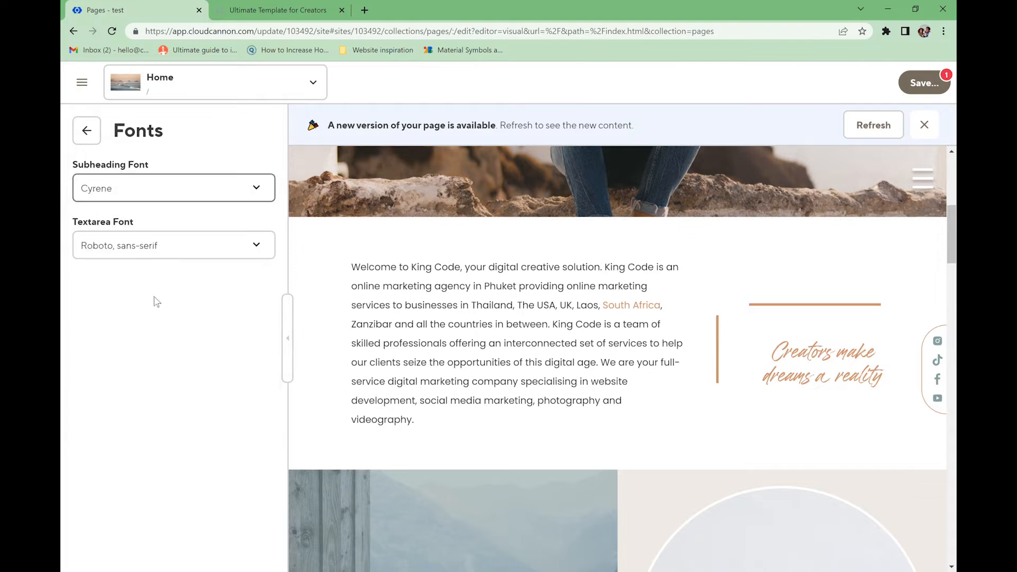
left_click(87, 130)
scroll(142, 378, "down", 3)
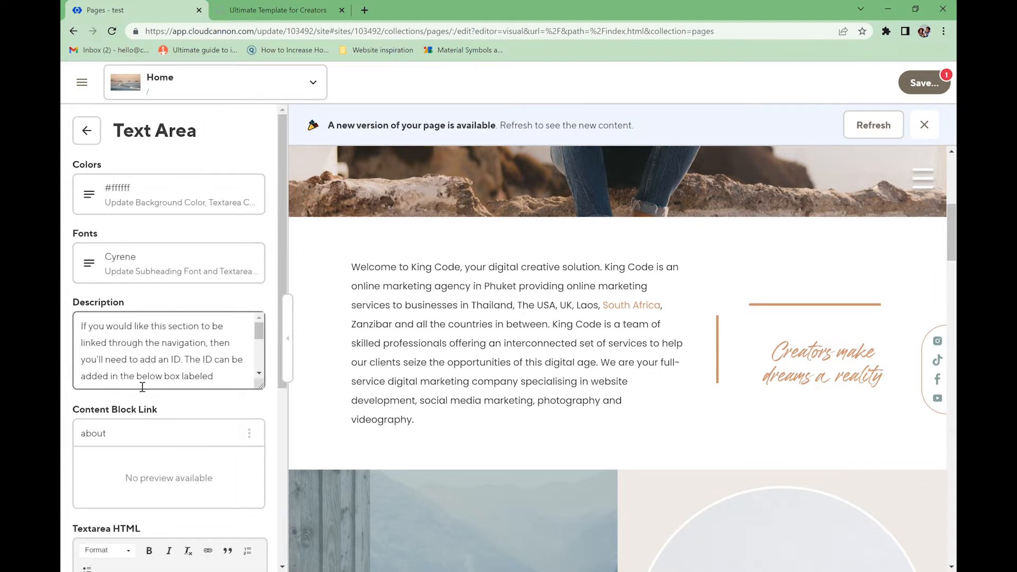
- Remove the link from 'South Africa' in the text area's paragraph
scroll(142, 387, "down", 6)
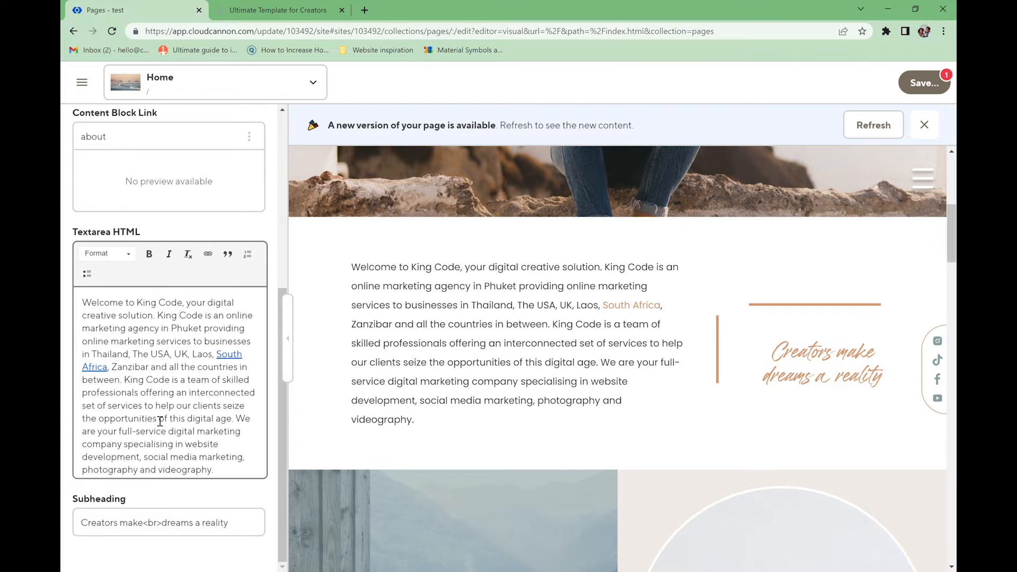
left_click(122, 376)
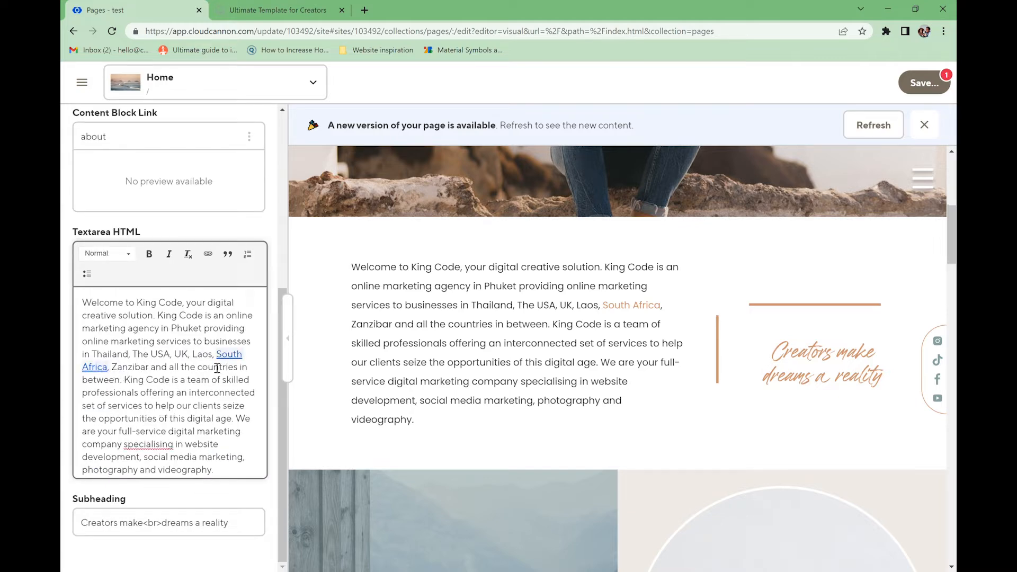
left_click(210, 257)
left_click(246, 404)
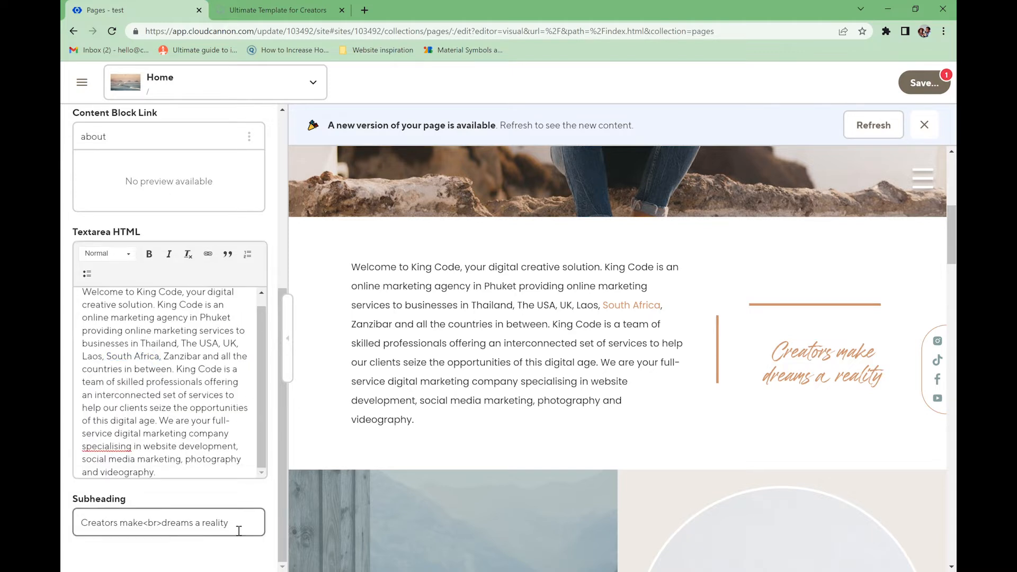
- Replace the Text Area subheading with 'Wholesome'
left_click_drag(239, 531, 63, 536)
type("Wholesome")
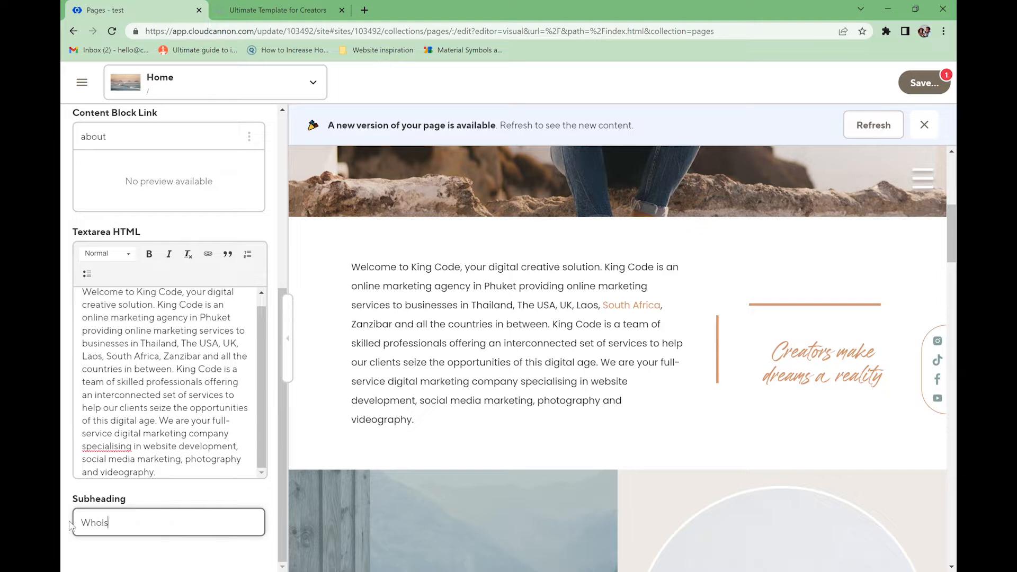
scroll(138, 207, "up", 6)
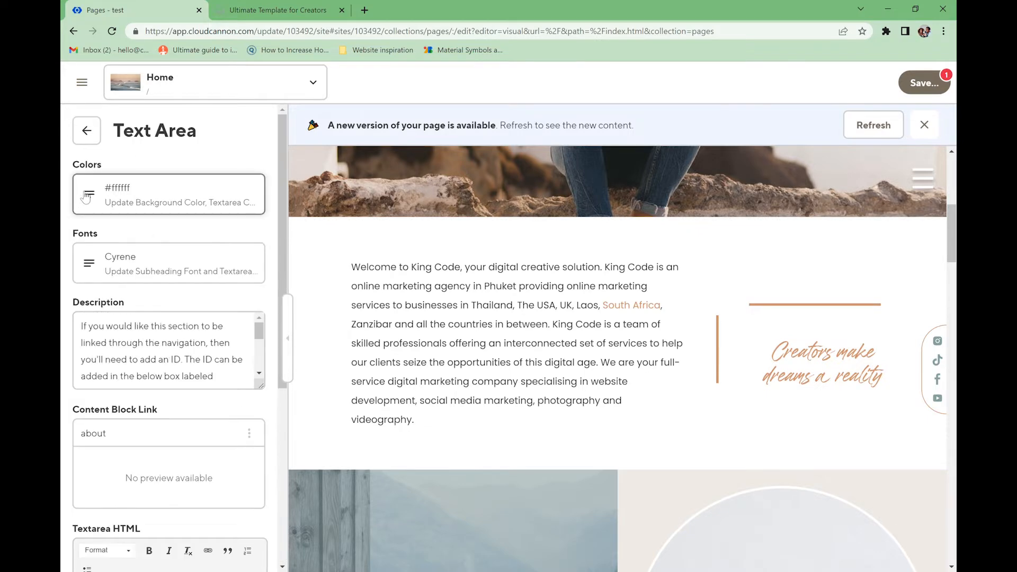
- Set the text area's subheading colour to the pale greyish #ab9f97
left_click(85, 197)
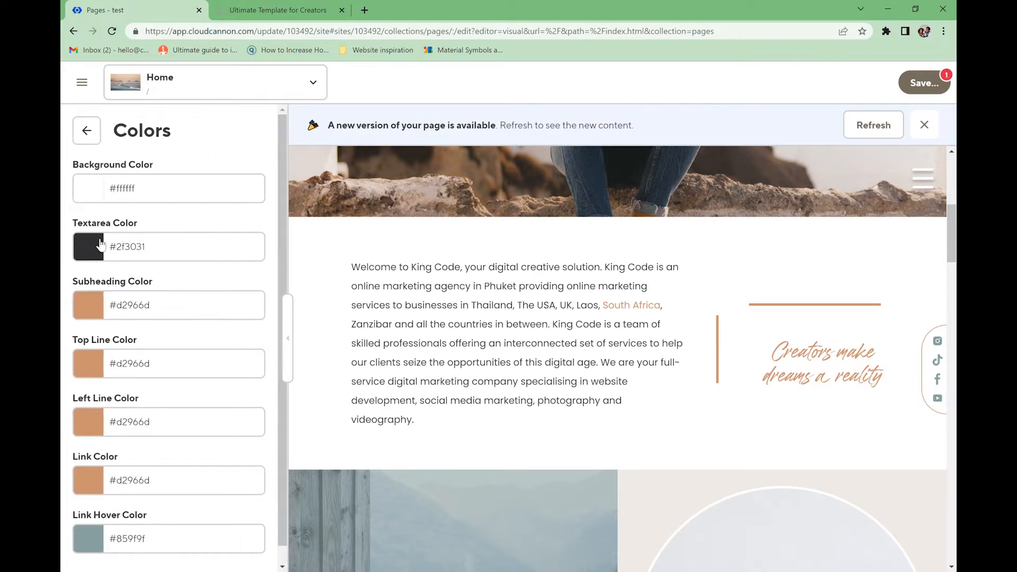
left_click(91, 313)
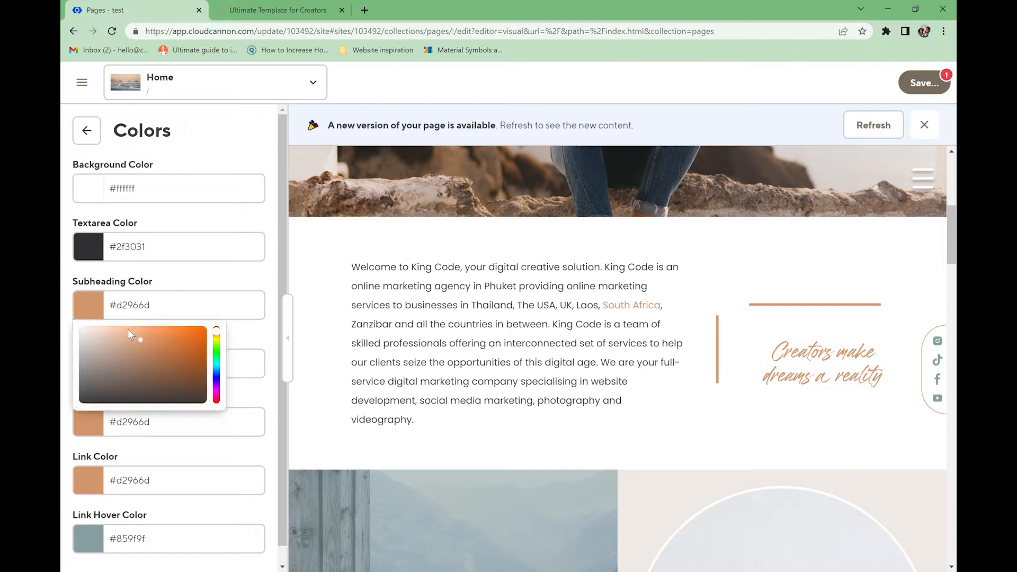
mouse_move(143, 345)
left_mouse_down()
mouse_move(97, 345)
mouse_move(98, 359)
left_mouse_up()
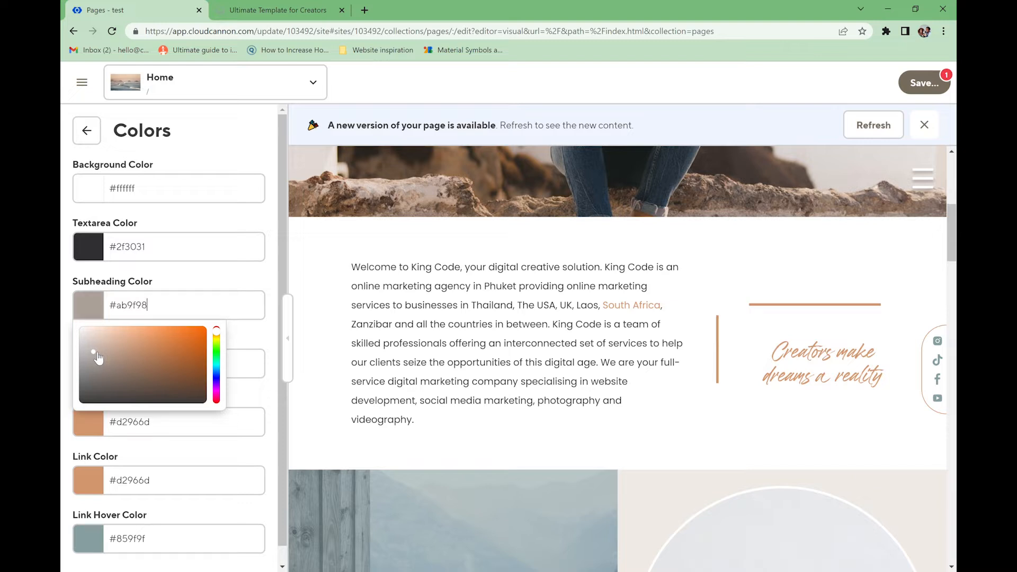
left_click(196, 278)
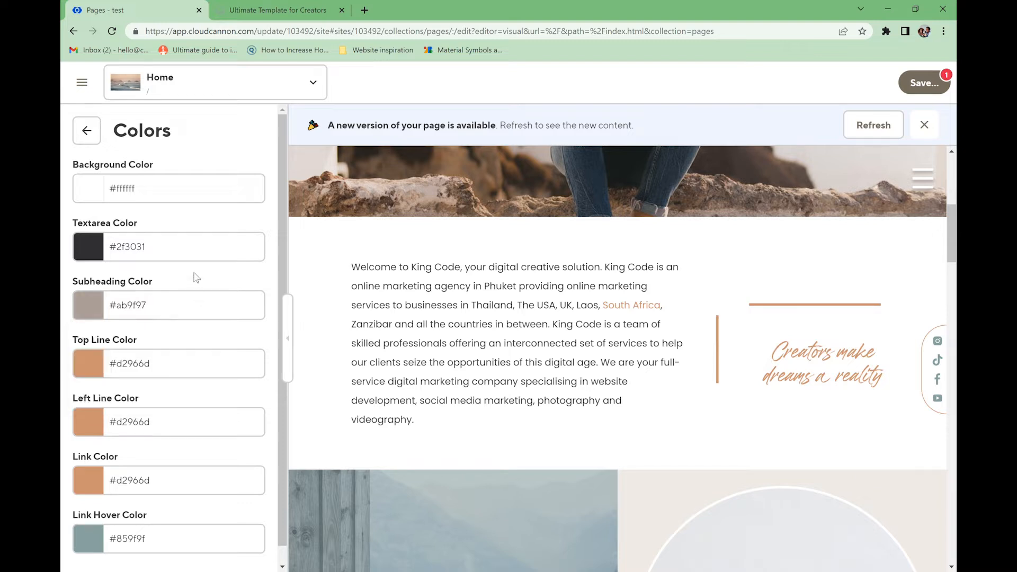
- Make the top line and left line colours white in their pickers
left_click(95, 370)
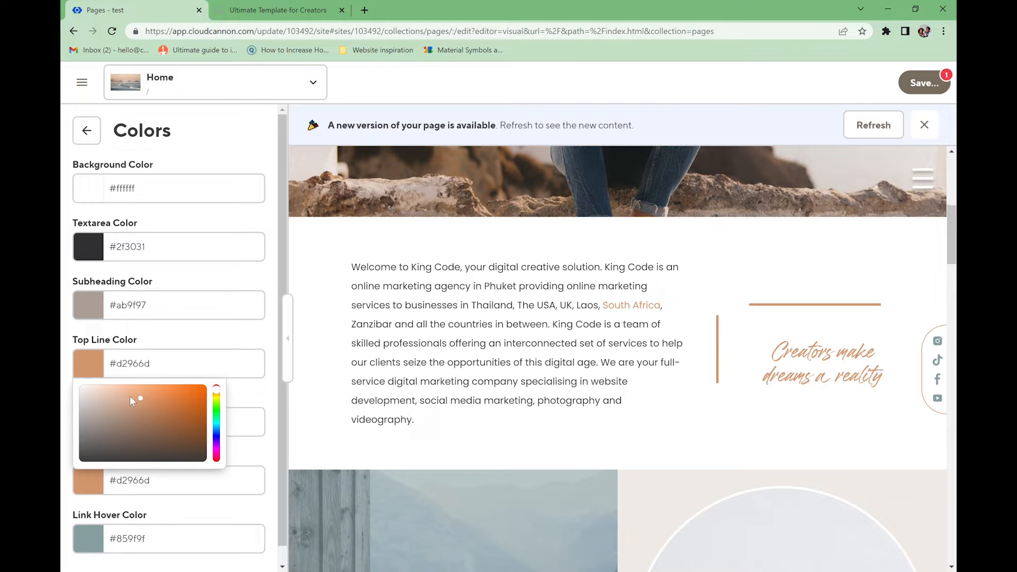
left_click_drag(131, 401, 62, 370)
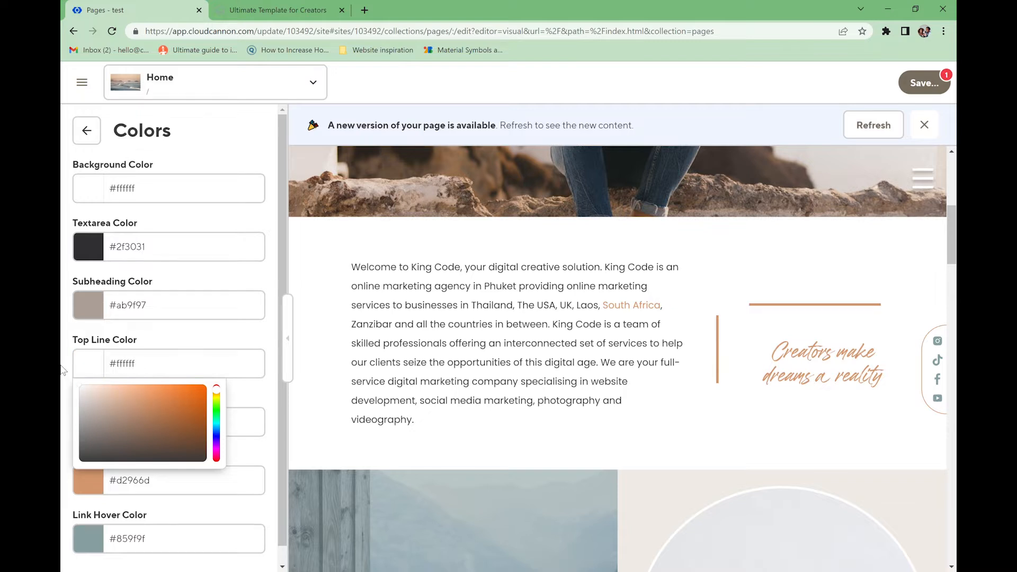
left_click(248, 396)
left_click(97, 428)
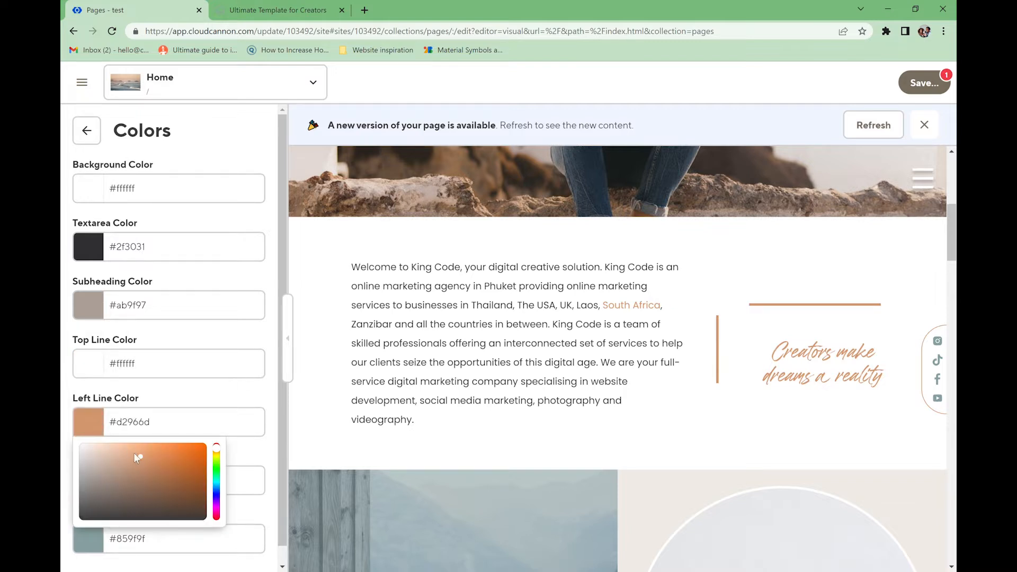
left_click_drag(133, 452, 63, 435)
left_click(176, 400)
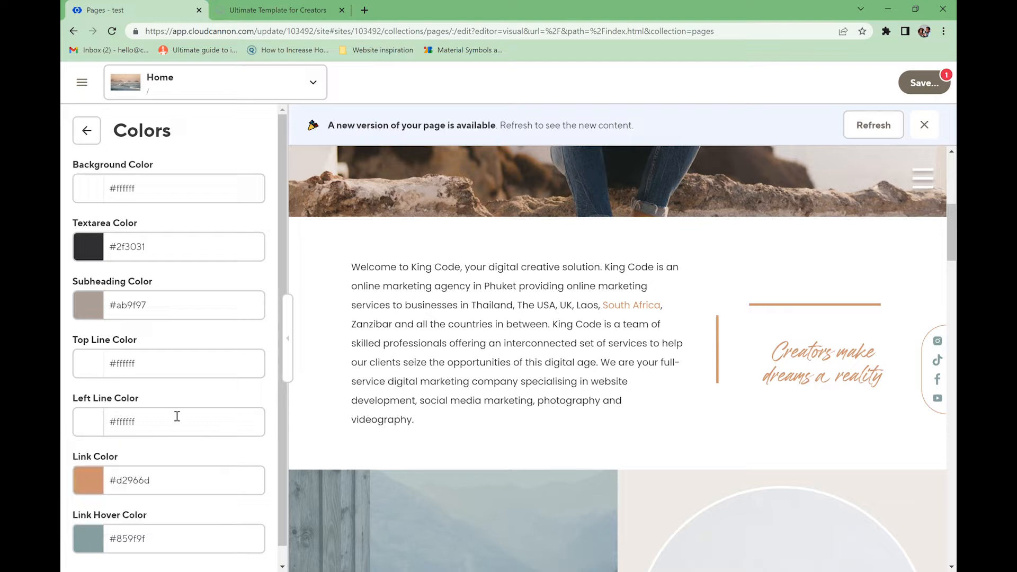
- Replace the top line colour value with transparent
scroll(169, 355, "down", 1)
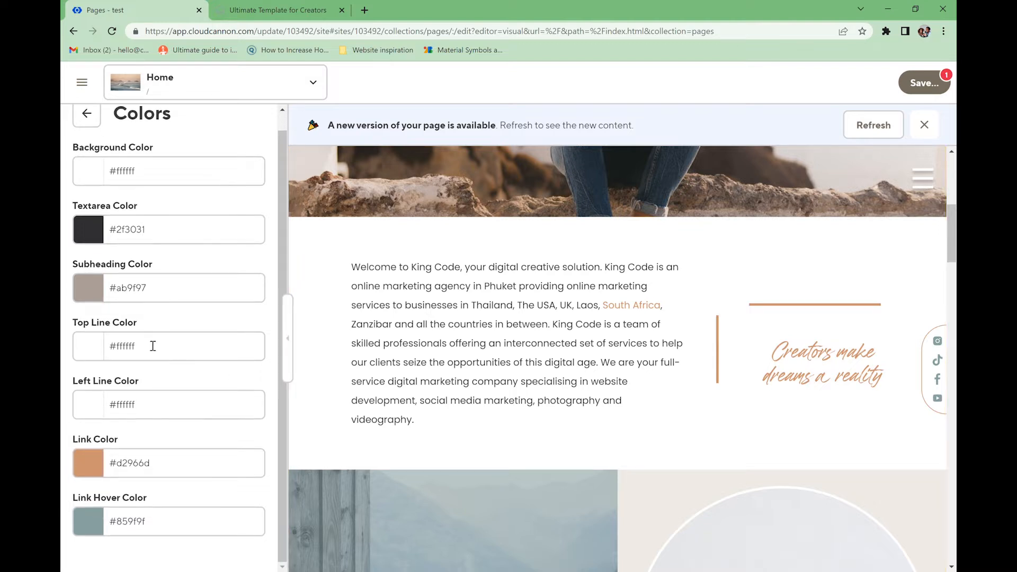
left_click(123, 353)
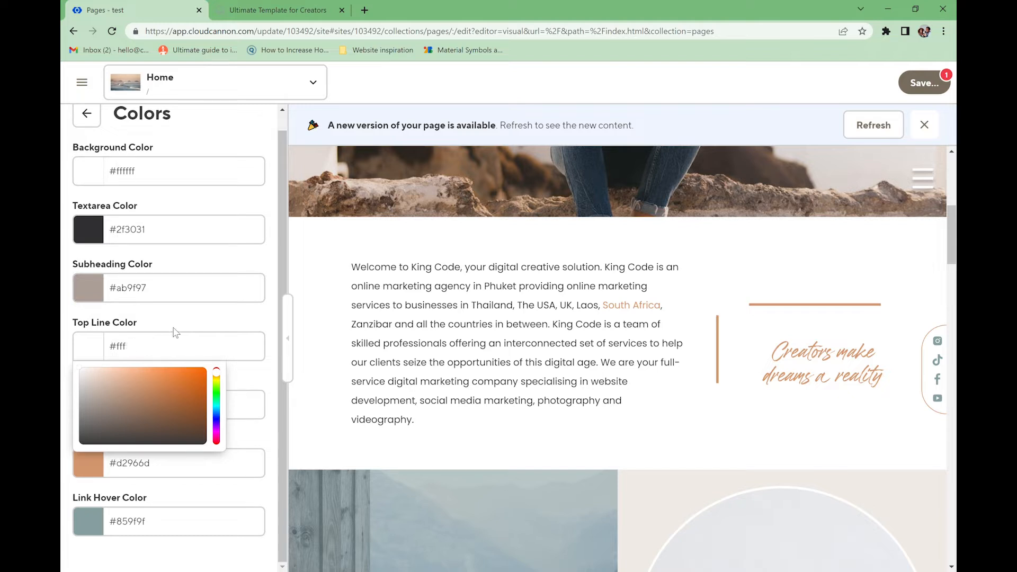
key("BackSpace")
key("BackSpace")
key("BackSpace")
key("BackSpace")
type("transparent")
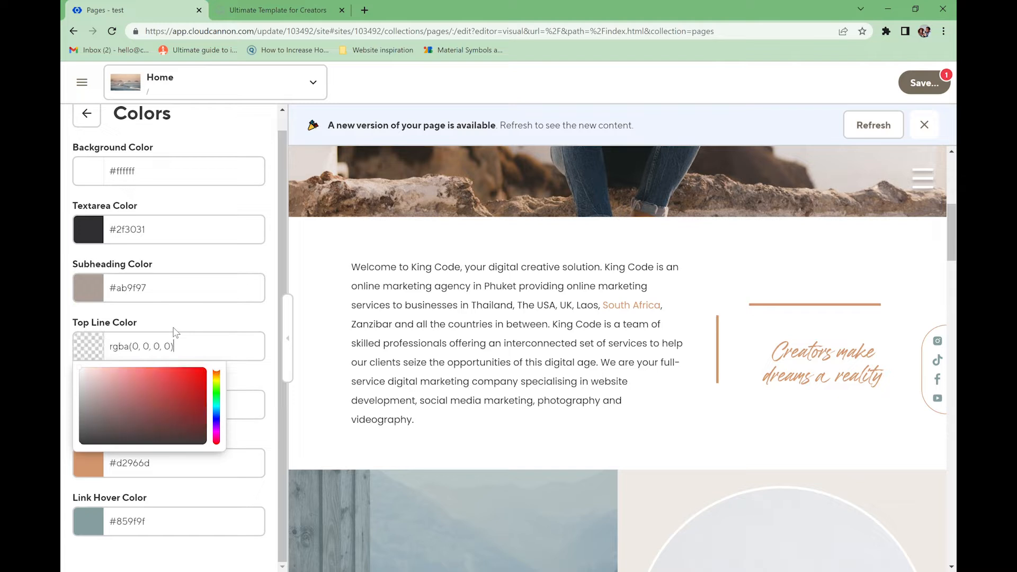
left_click(235, 377)
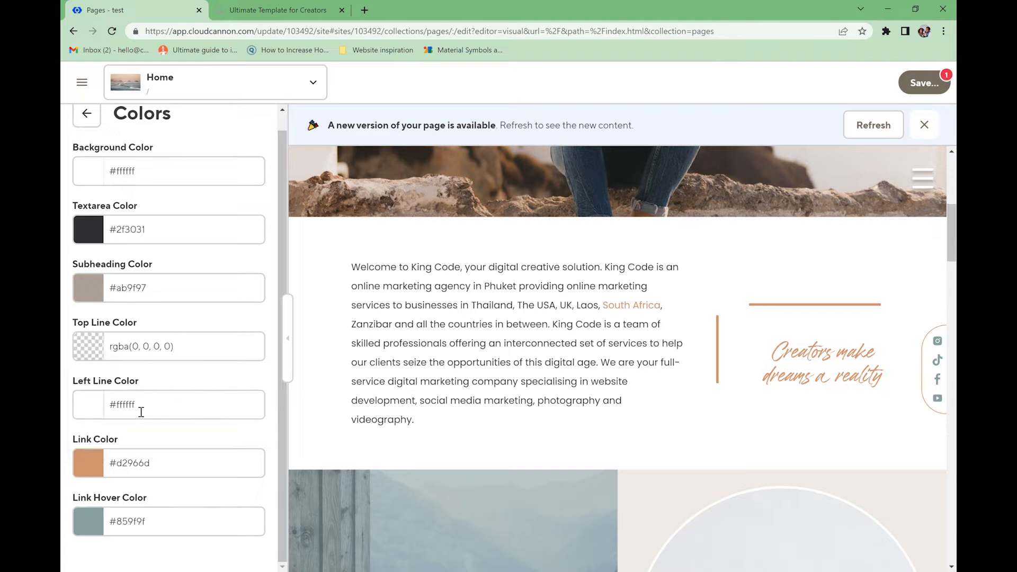
- Copy the transparent value into the left line colour, giving rgba(0, 0, 0, 0)
left_click(181, 352)
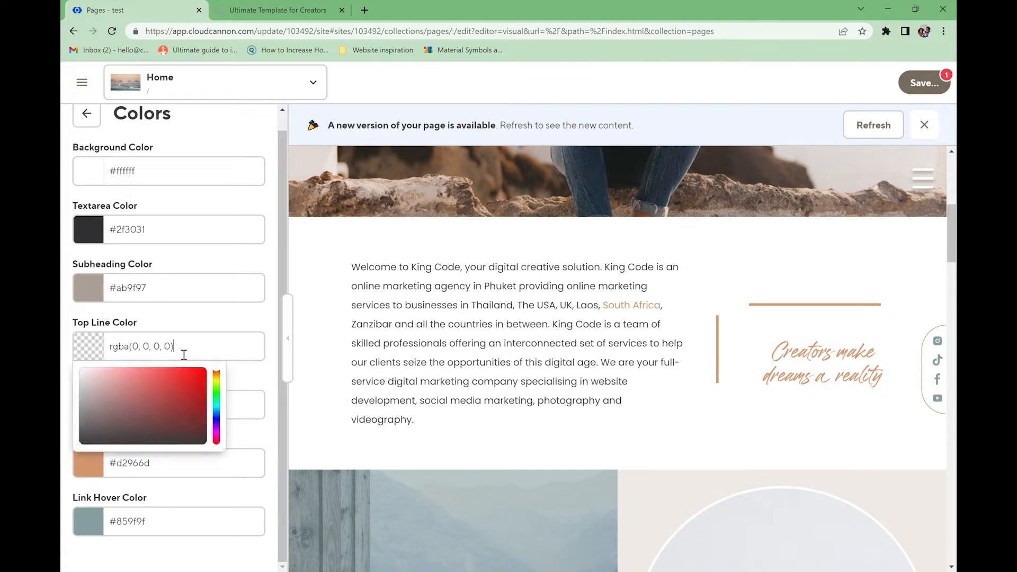
triple_click(184, 352)
key("ctrl+c")
left_click(229, 368)
left_click(155, 408)
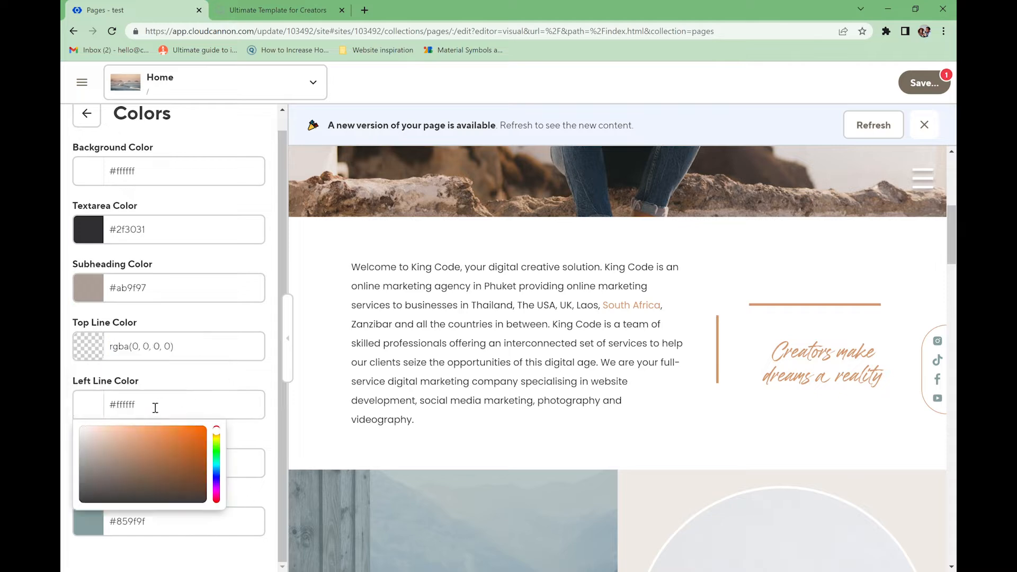
key("ctrl+a")
left_click(148, 410)
triple_click(149, 410)
key("ctrl+v")
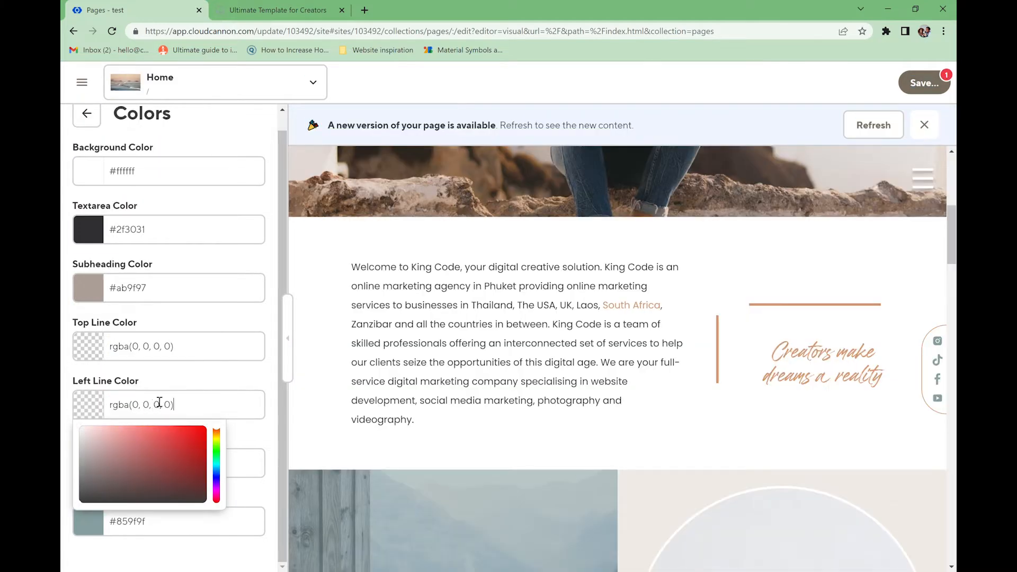
left_click(172, 382)
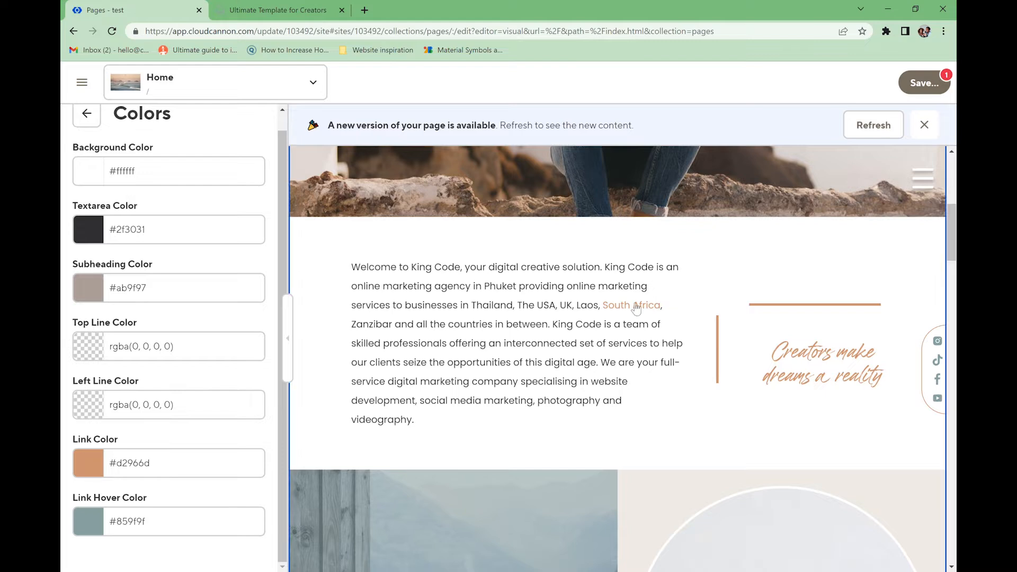
- Copy the subheading colour #ab9f97 into the Link Color field
left_click(91, 467)
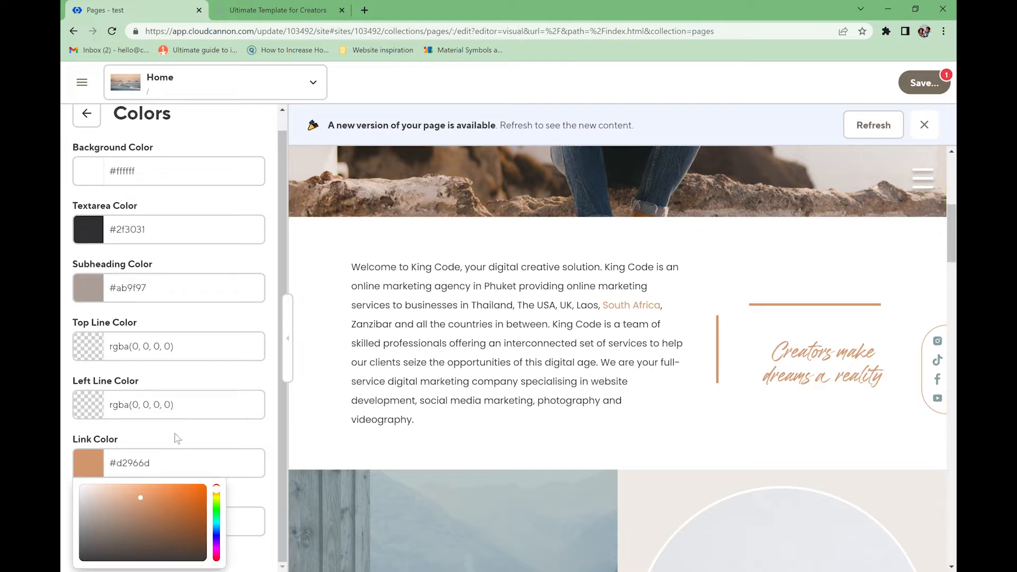
left_click(157, 293)
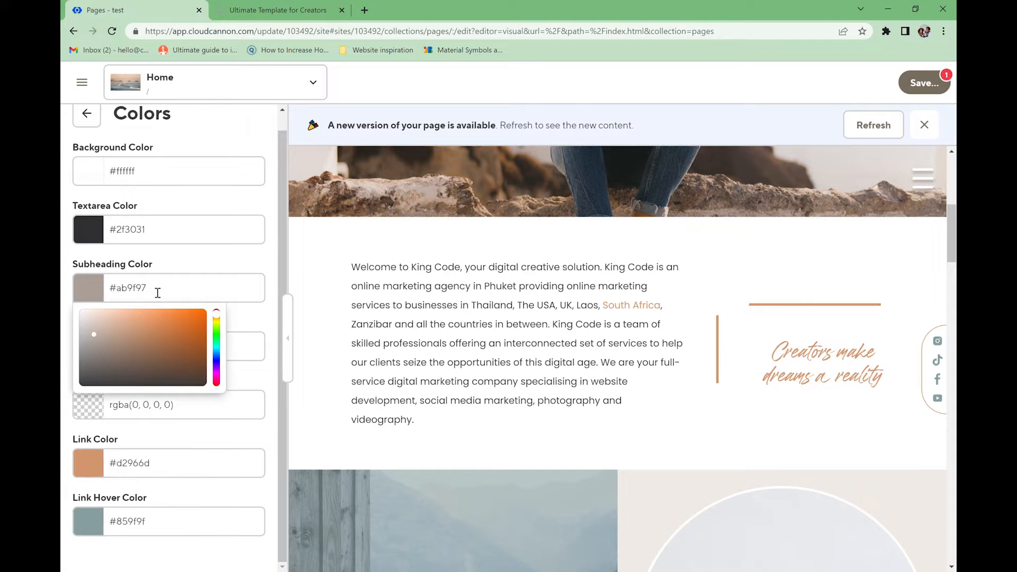
triple_click(158, 292)
key("ctrl+c")
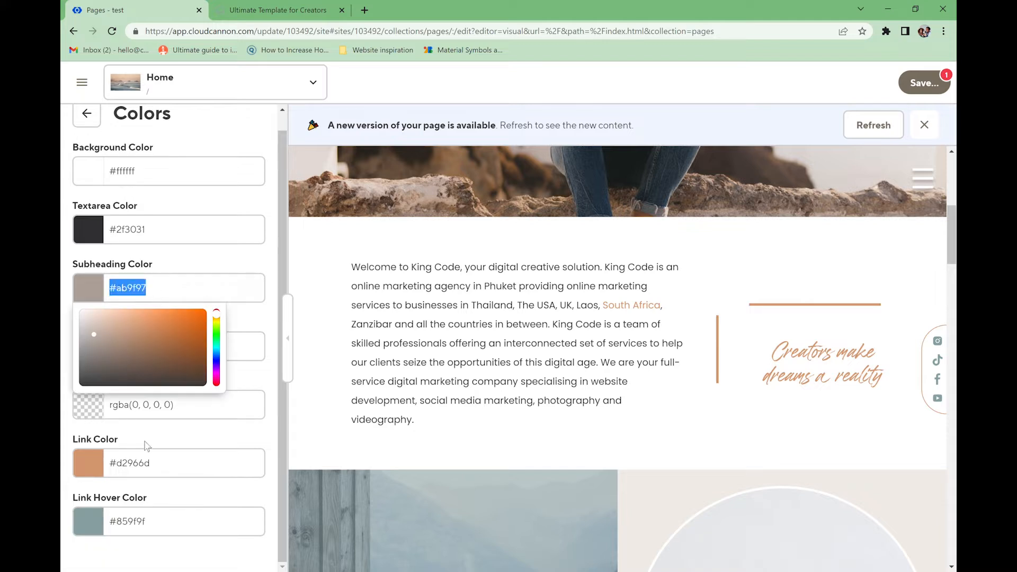
left_click(161, 468)
triple_click(167, 467)
key("ctrl+v")
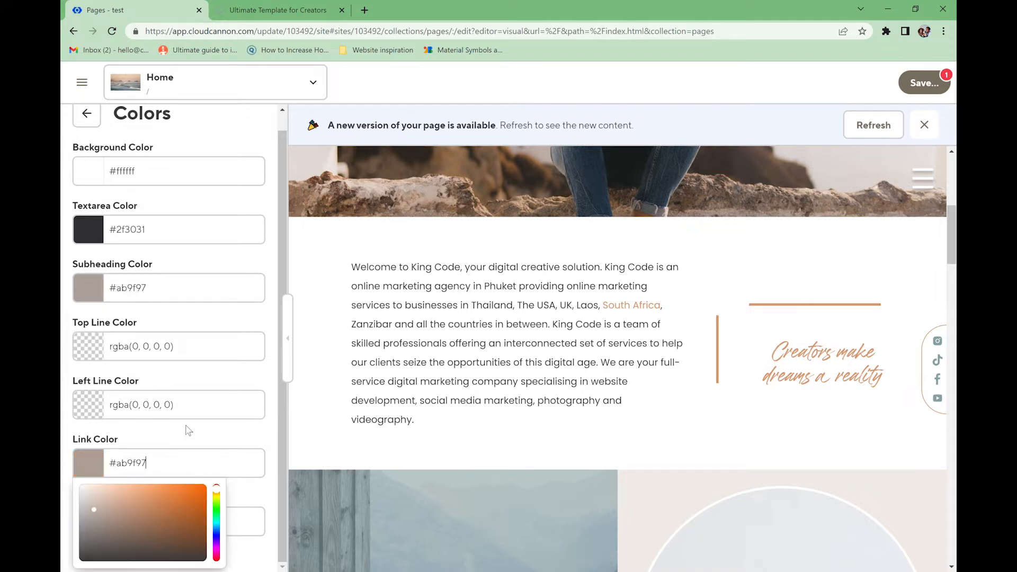
left_click(188, 429)
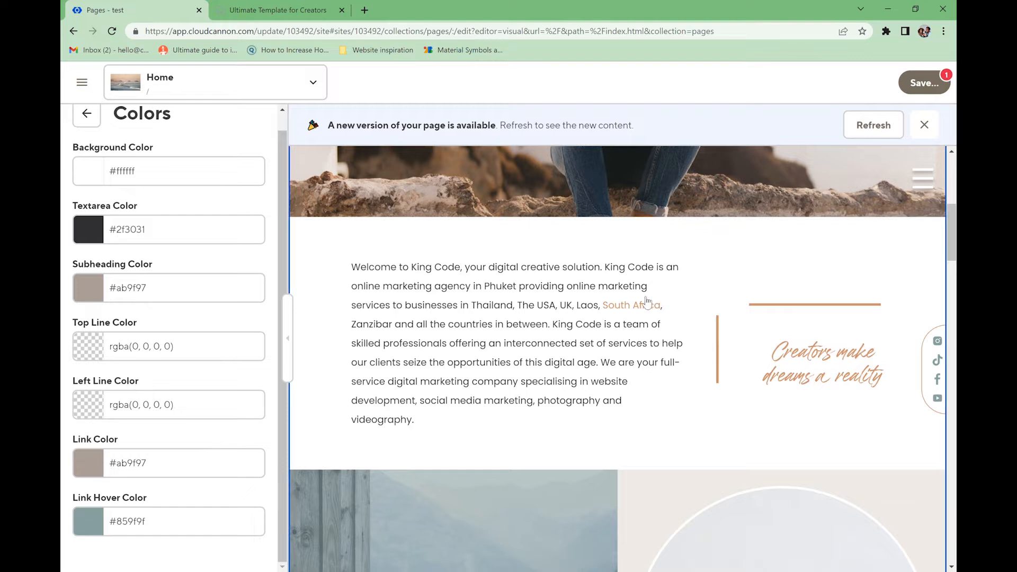
- Pick a warm brown #9a7d63 as the link hover colour
left_click(112, 525)
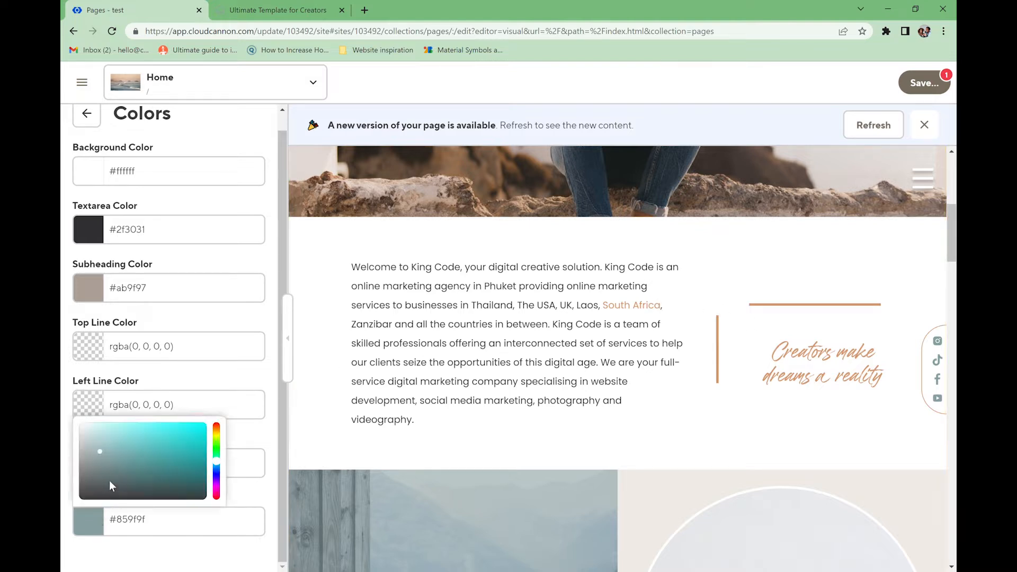
left_click_drag(216, 460, 218, 425)
left_click_drag(104, 454, 131, 460)
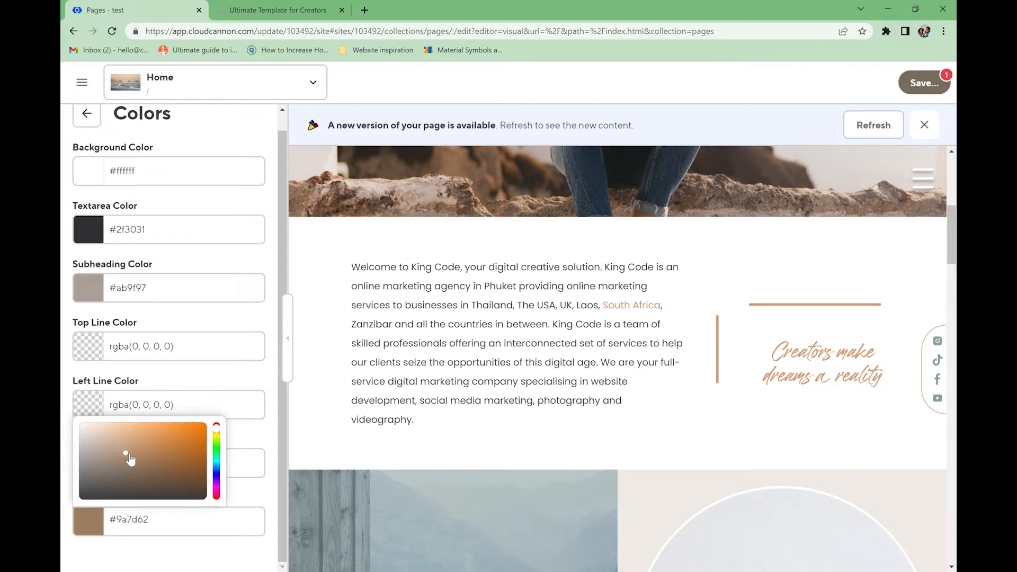
left_click(248, 450)
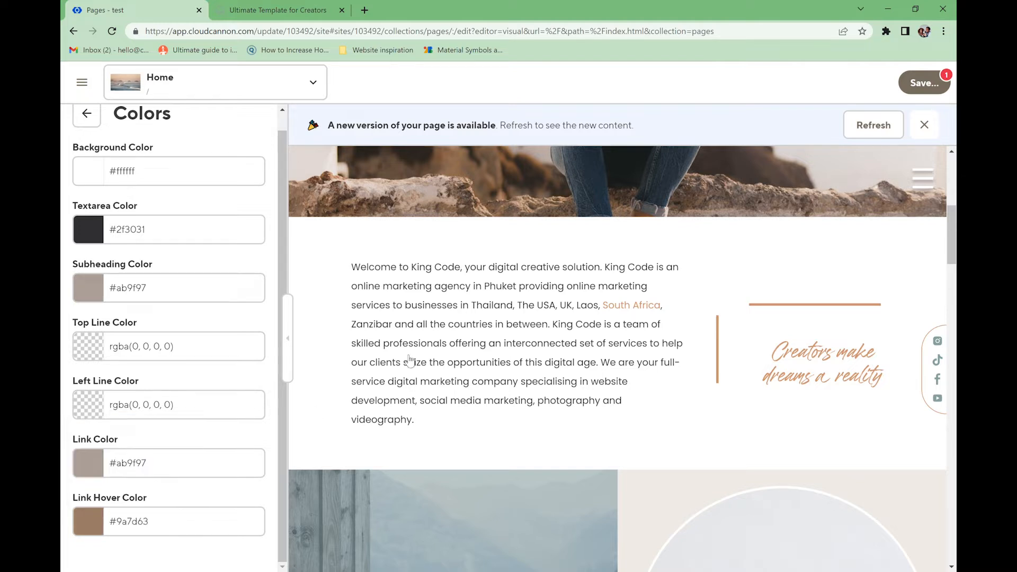
- Save the Home page changes, then reload the live site and scroll to the Services section
left_click(929, 89)
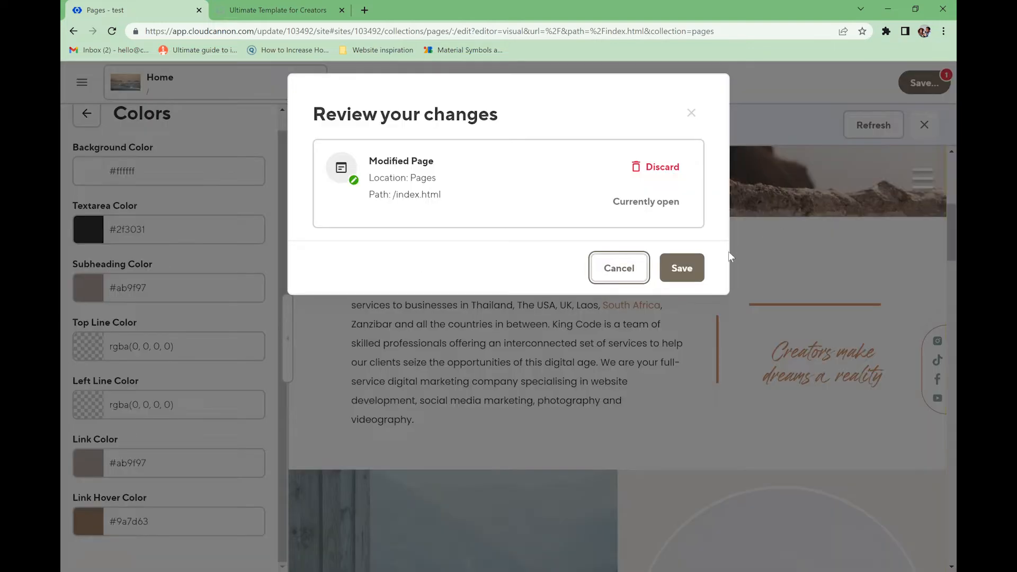
left_click(682, 268)
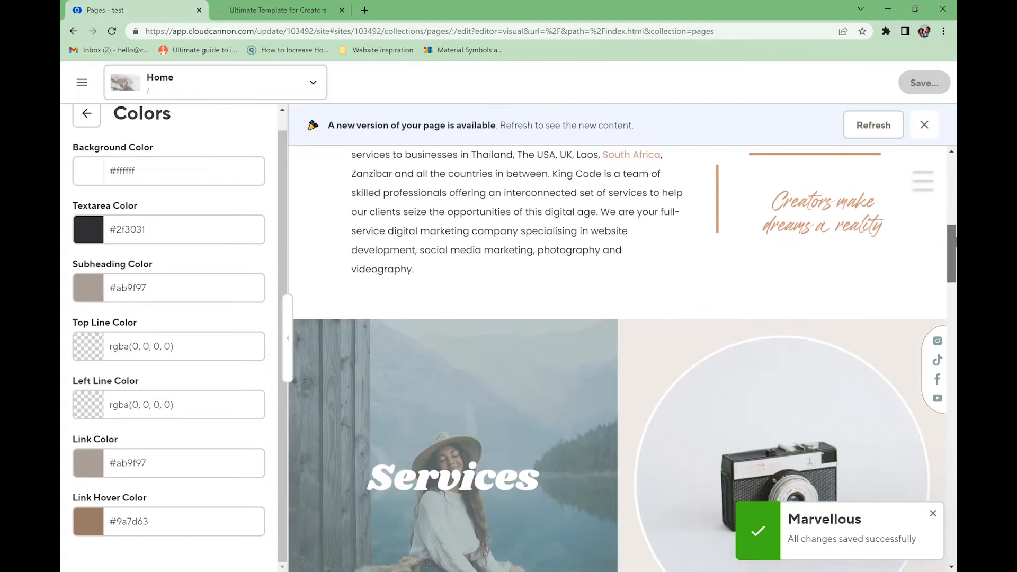
left_click(283, 12)
left_click(110, 31)
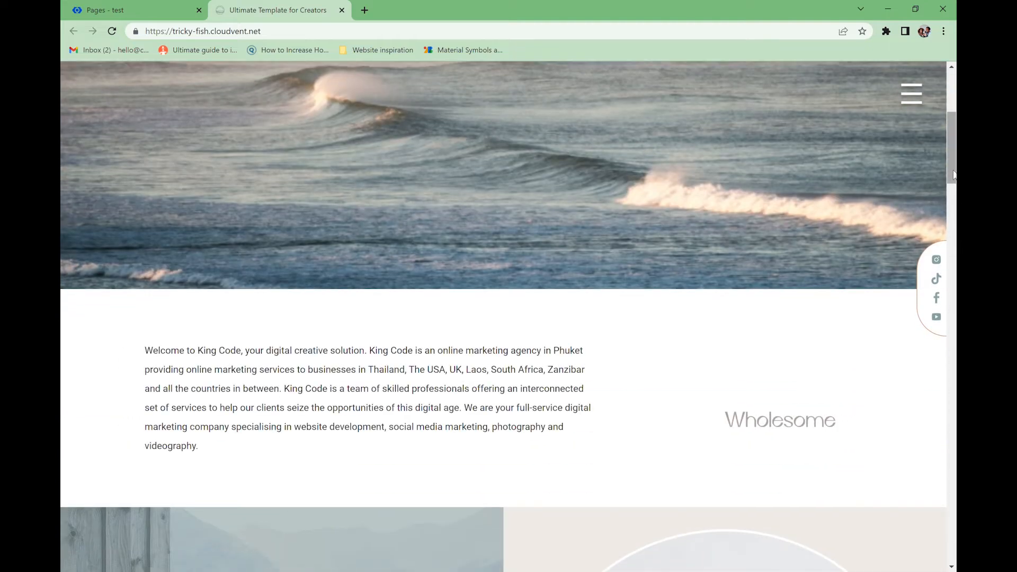
scroll(954, 162, "down", 3)
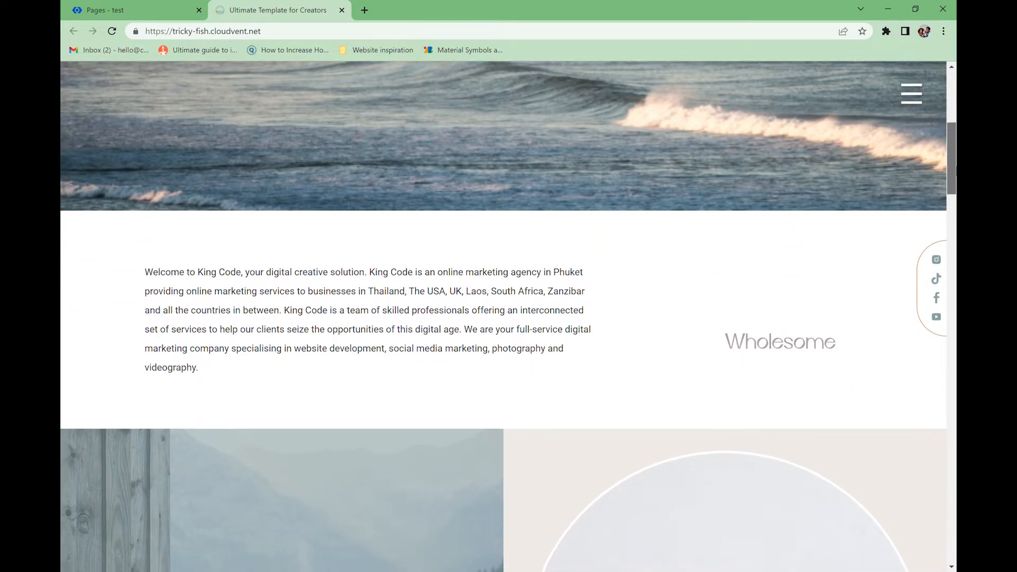
scroll(783, 291, "down", 6)
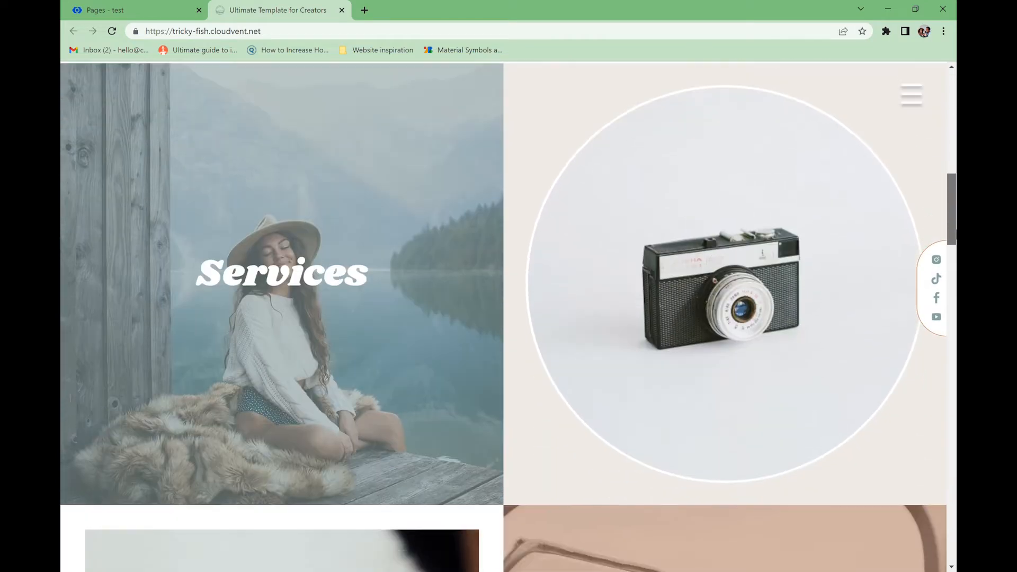
- Go back to the page blocks list and open the Fig Hover Block's colour settings
left_click(137, 8)
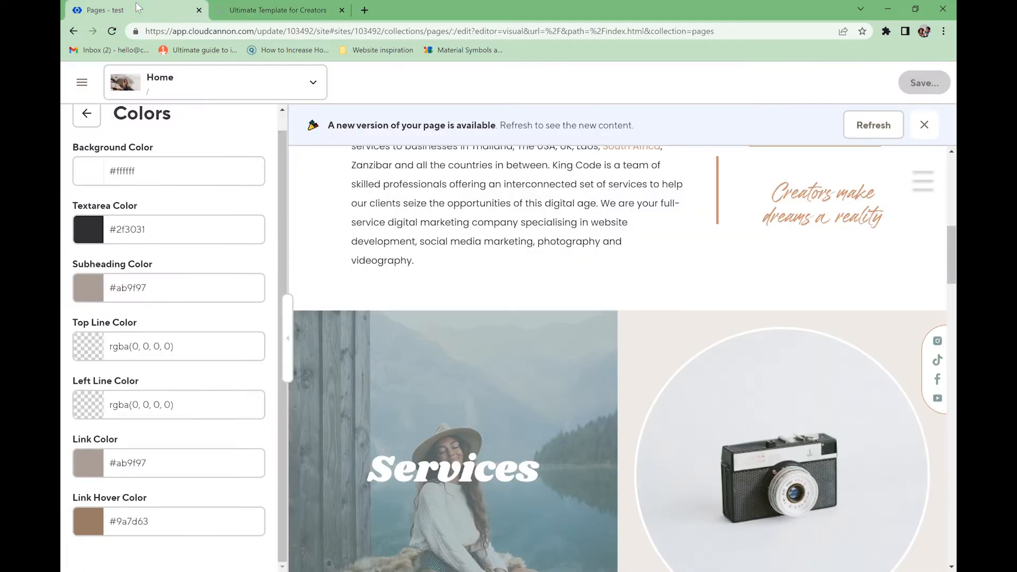
left_click(86, 114)
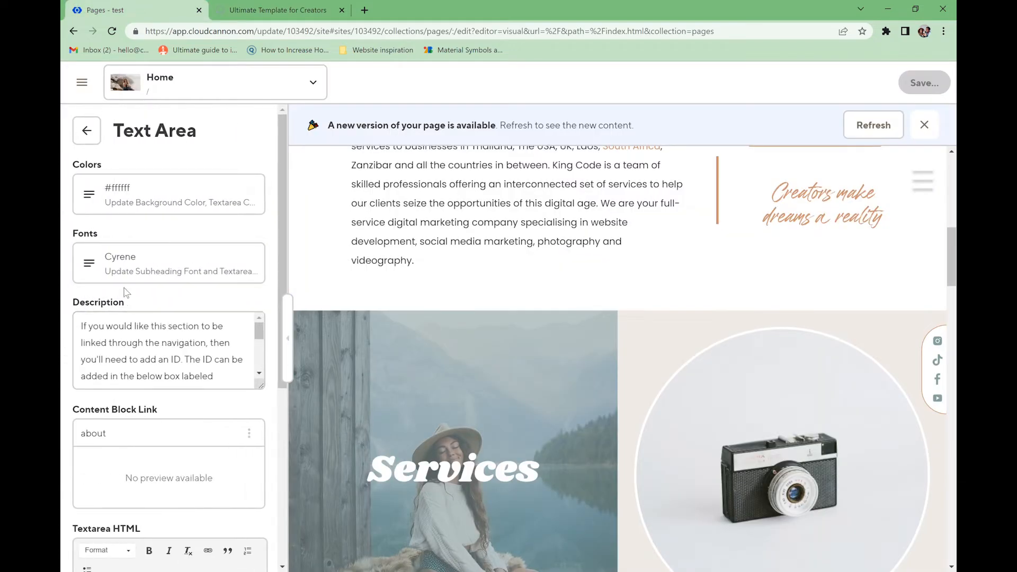
scroll(125, 294, "down", 3)
scroll(125, 300, "up", 5)
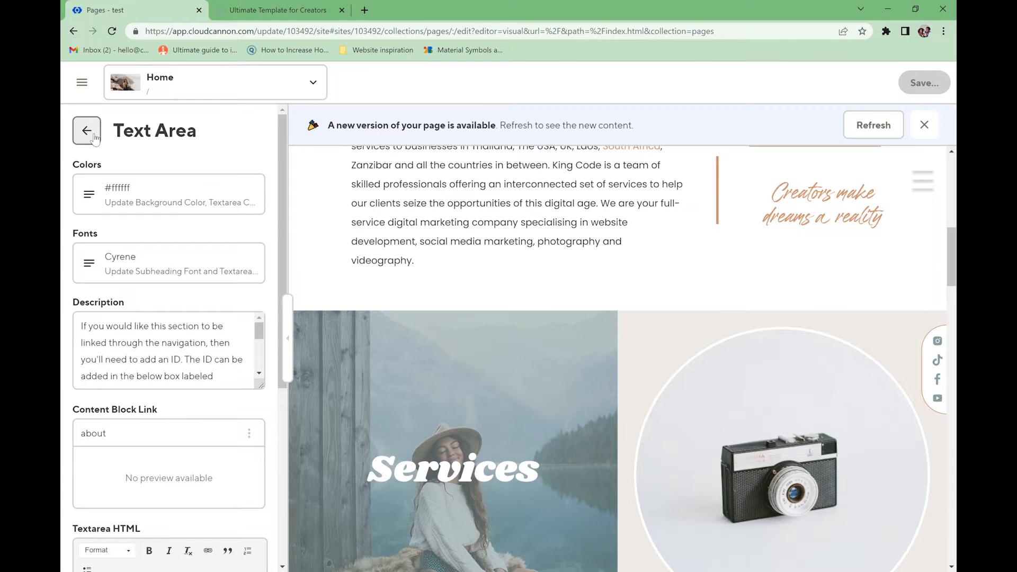
left_click(84, 130)
left_click(156, 321)
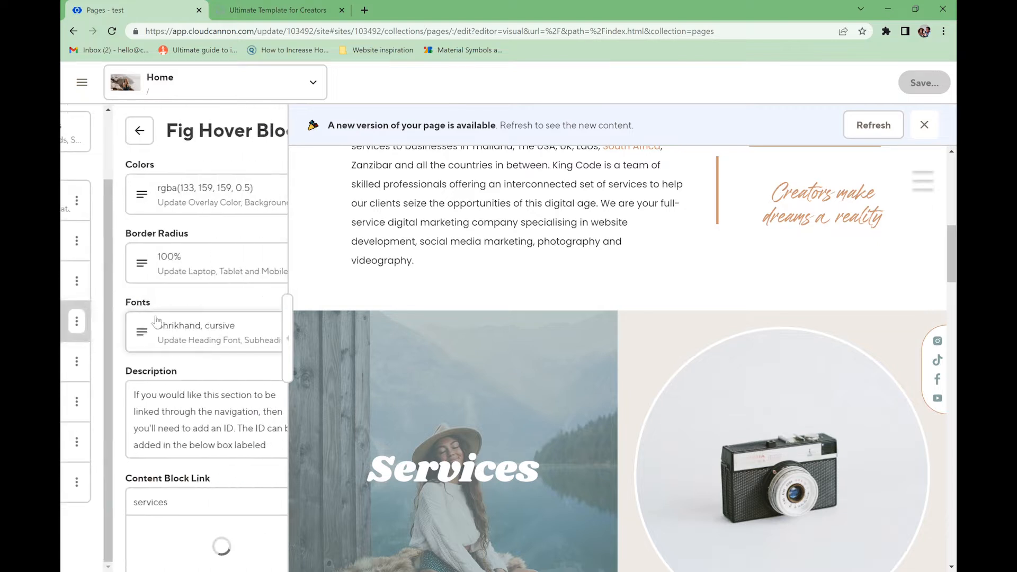
left_click(119, 202)
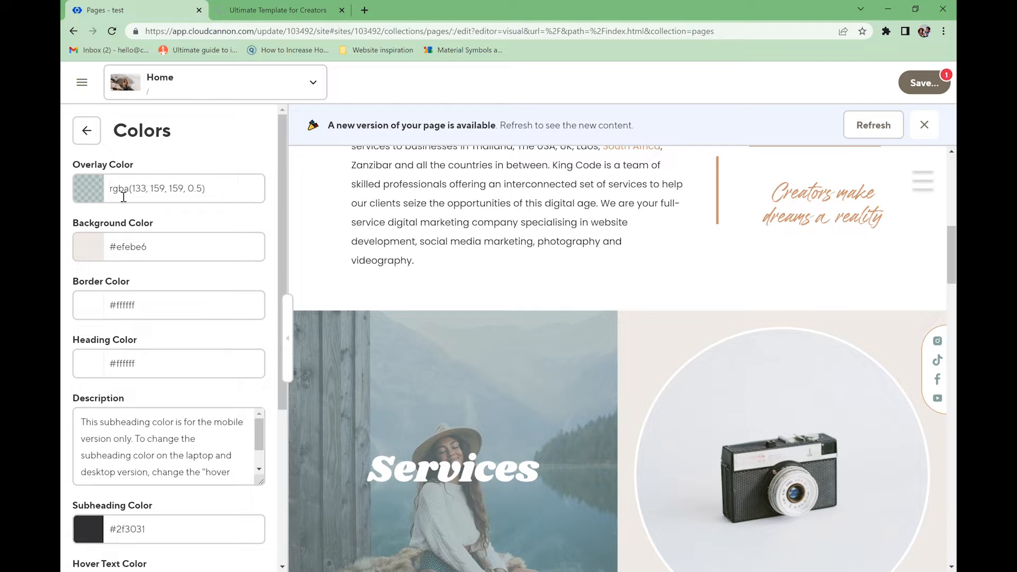
- Set the Fig Hover Block overlay colour to #a9a79a and copy the hex value
left_click(207, 193)
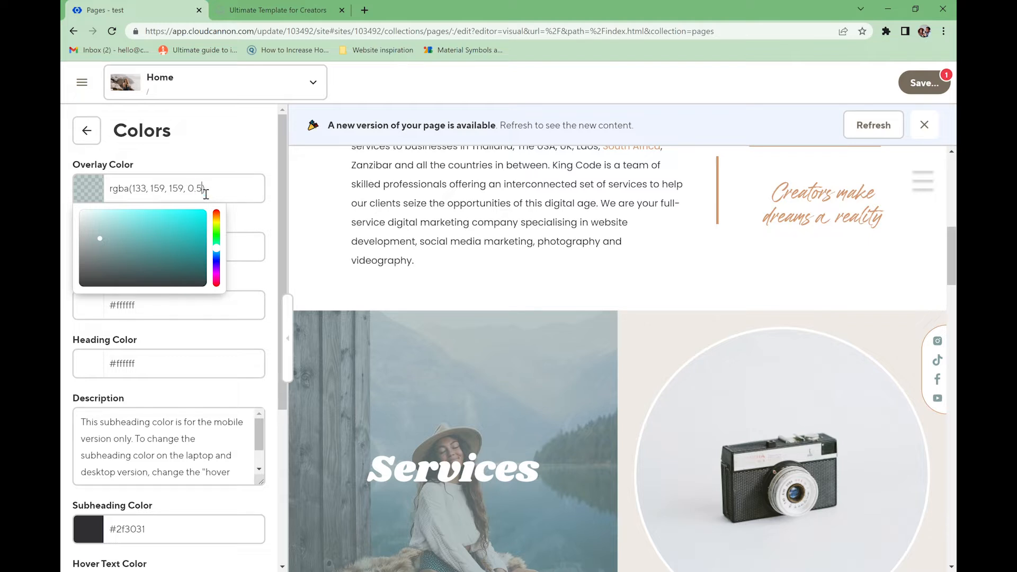
left_click_drag(196, 194, 206, 194)
key("ctrl+a")
type("#9f9d85")
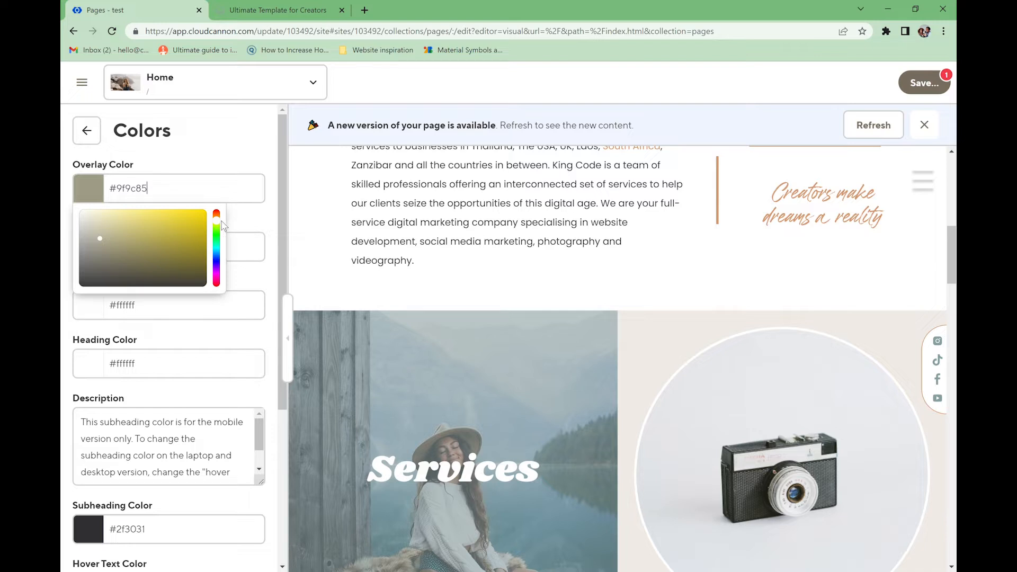
key("ctrl+a")
type("#a9a79a")
left_click_drag(199, 185, 110, 192)
key("ctrl+c")
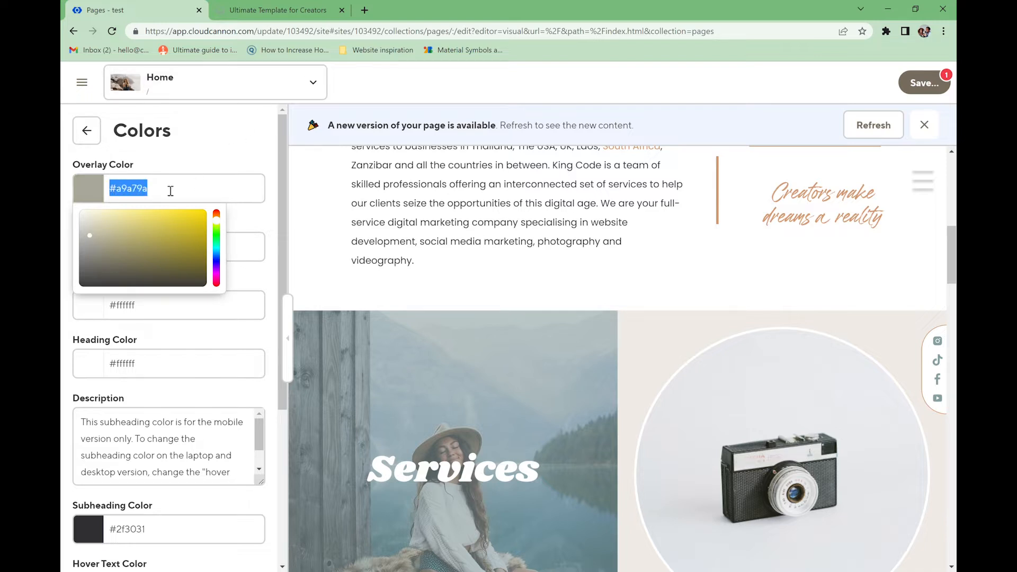
left_click(364, 10)
- Search '#a9a79a to rgba', copy RGB 169,167,154 from color-hex, then return to the editor
key("ctrl+v")
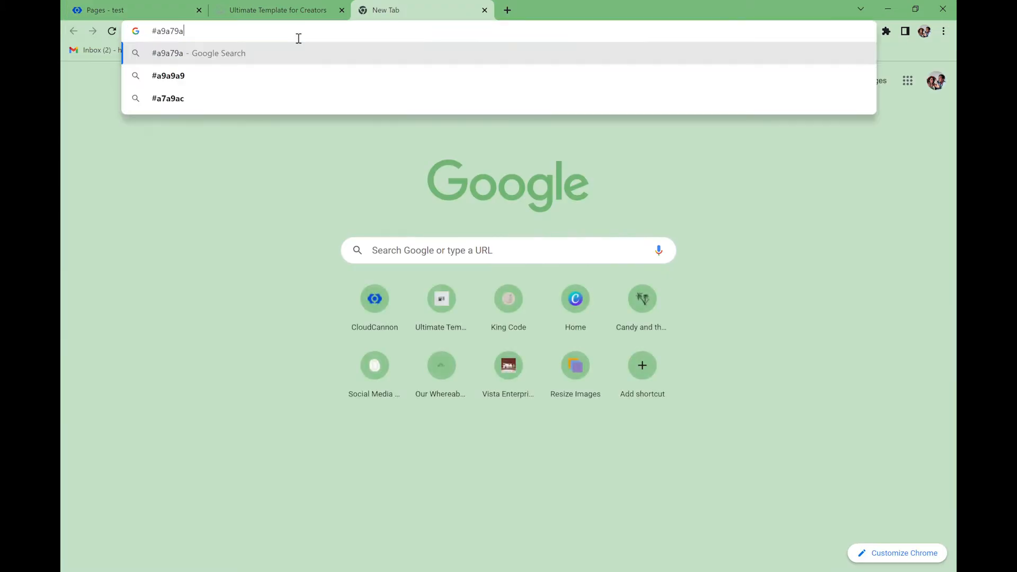
type("to rgba")
key("Return")
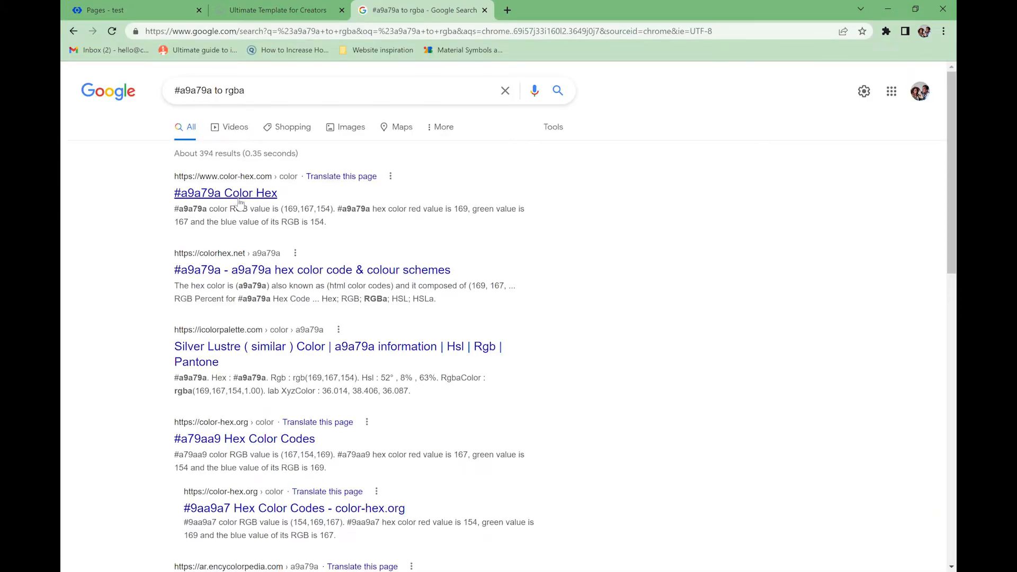
left_click(238, 196)
triple_click(316, 291)
key("ctrl+c")
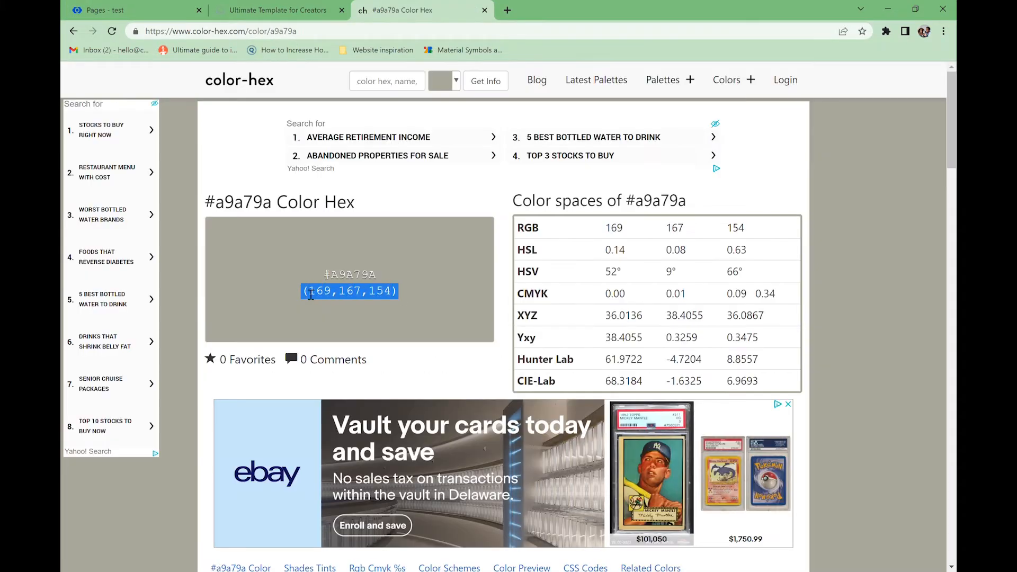
left_click(263, 12)
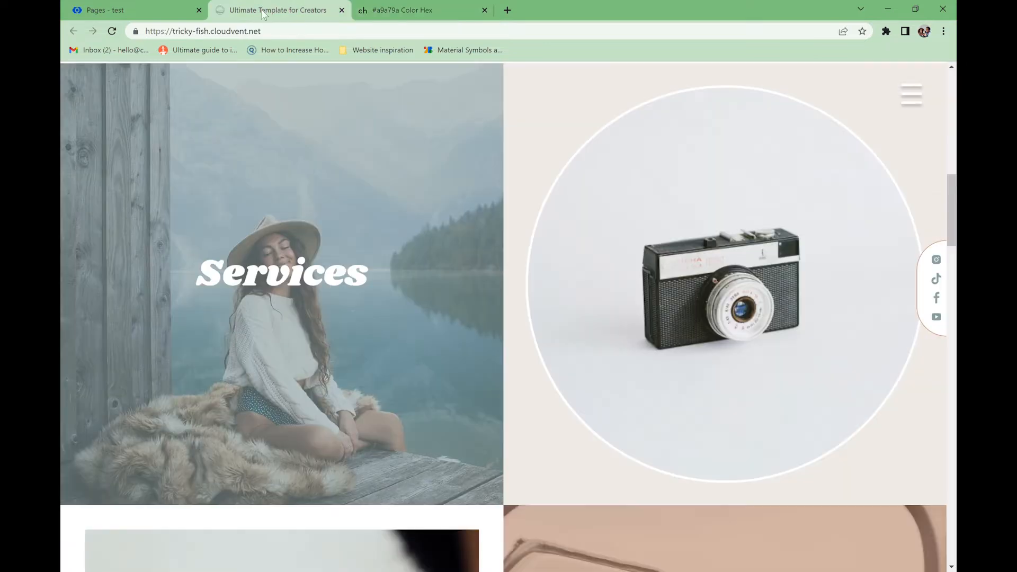
left_click(175, 11)
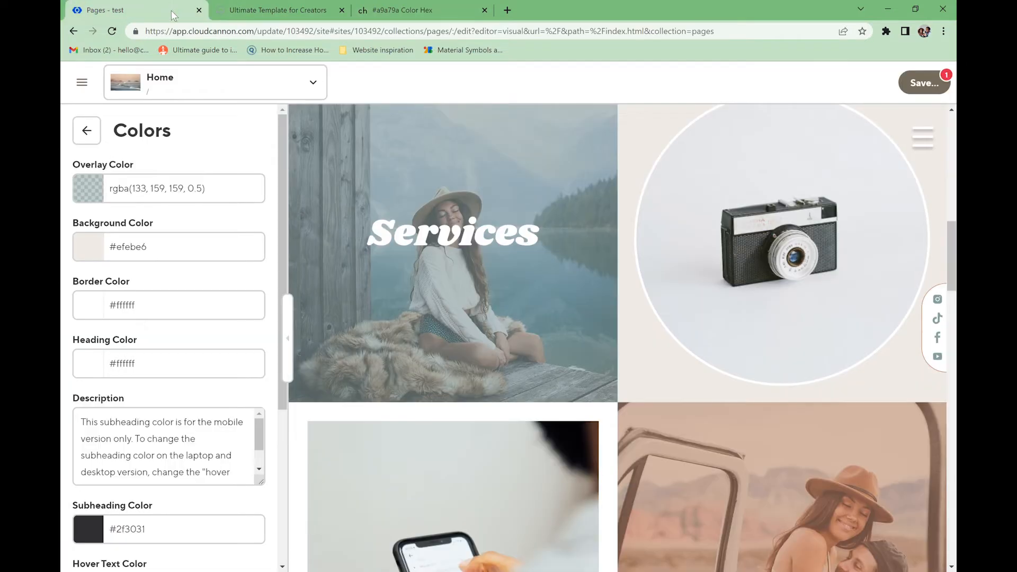
- Set the overlay to rgba(169, 167, 154, 0.5) and pick the light beige background #e7e2dc
left_click(164, 201)
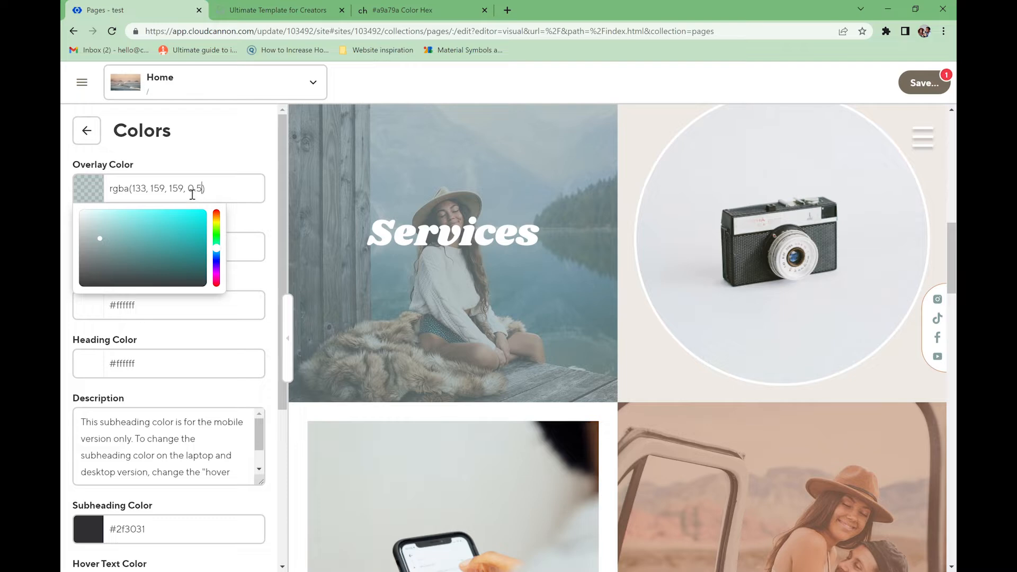
left_click_drag(187, 194, 137, 194)
type("(169,167,154")
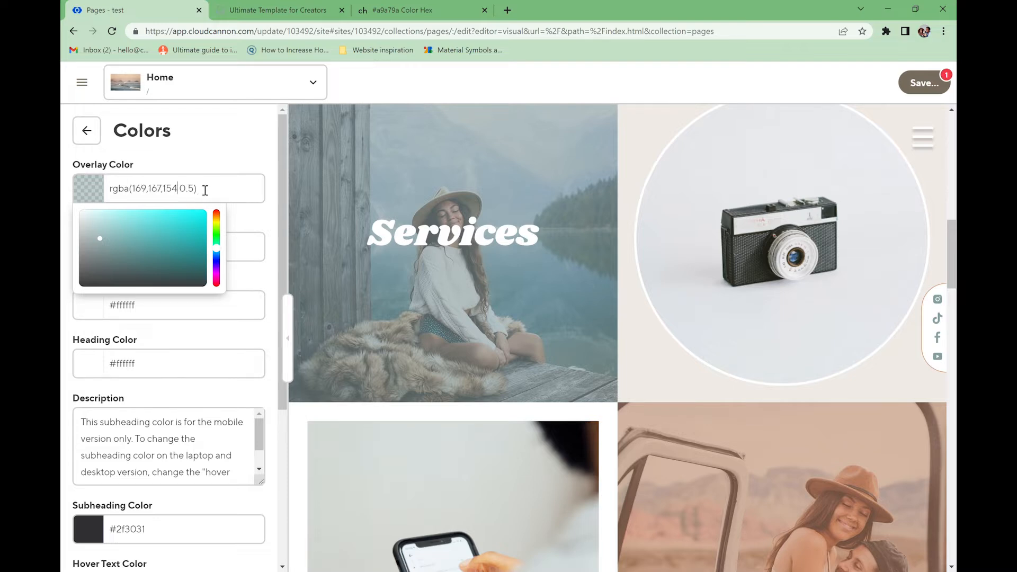
type(",")
left_click(214, 152)
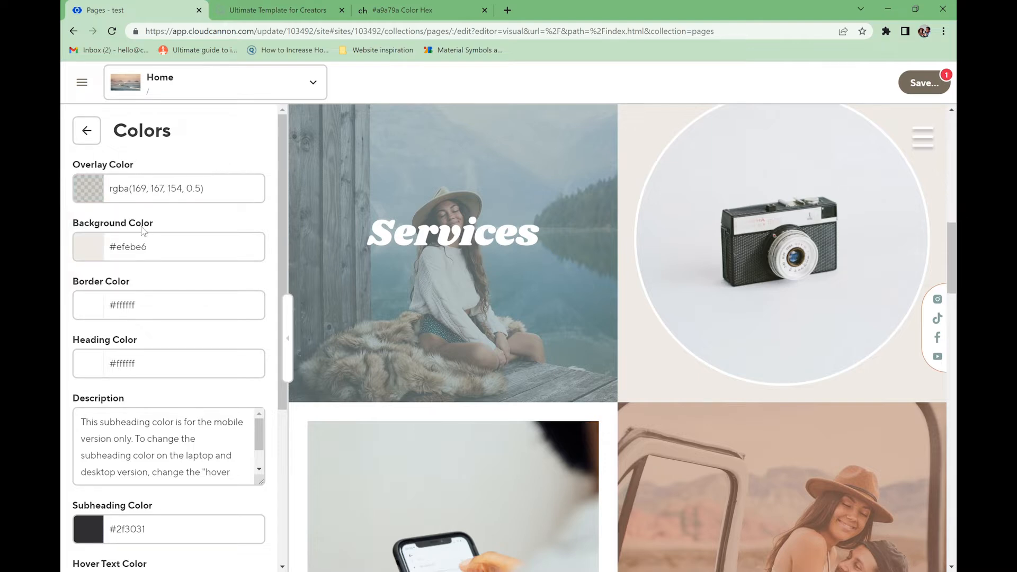
left_click(92, 256)
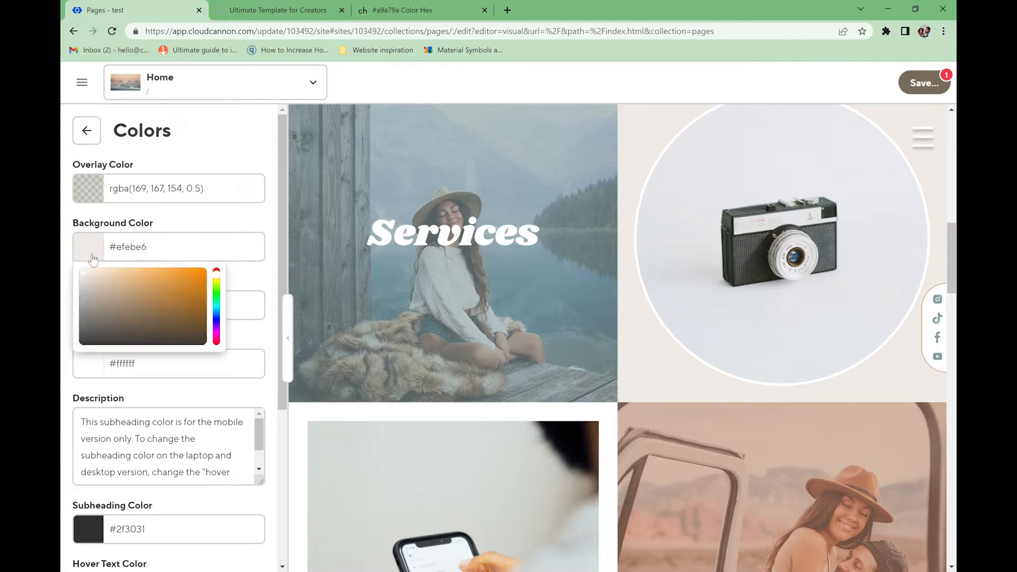
left_click(194, 224)
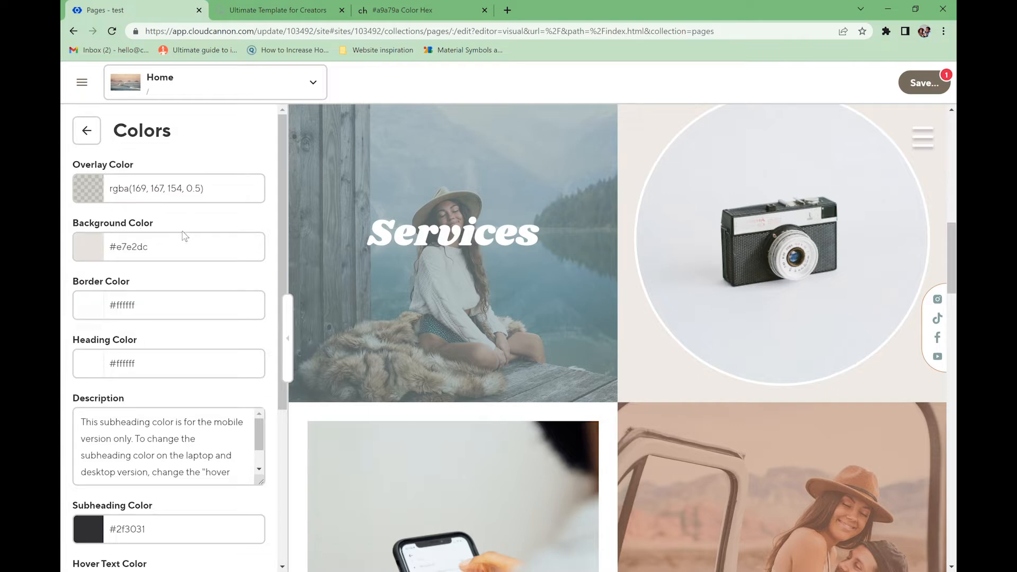
- Copy the hex code #A9A79A from color-hex to use as the border colour
left_click(104, 312)
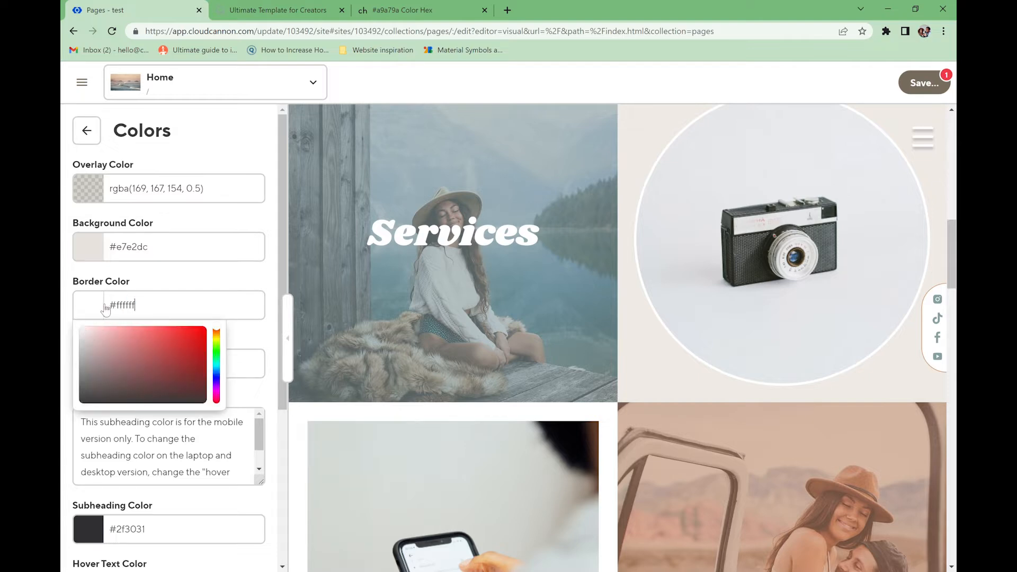
left_click_drag(141, 310, 107, 310)
key("ctrl+v")
left_click_drag(190, 312, 159, 311)
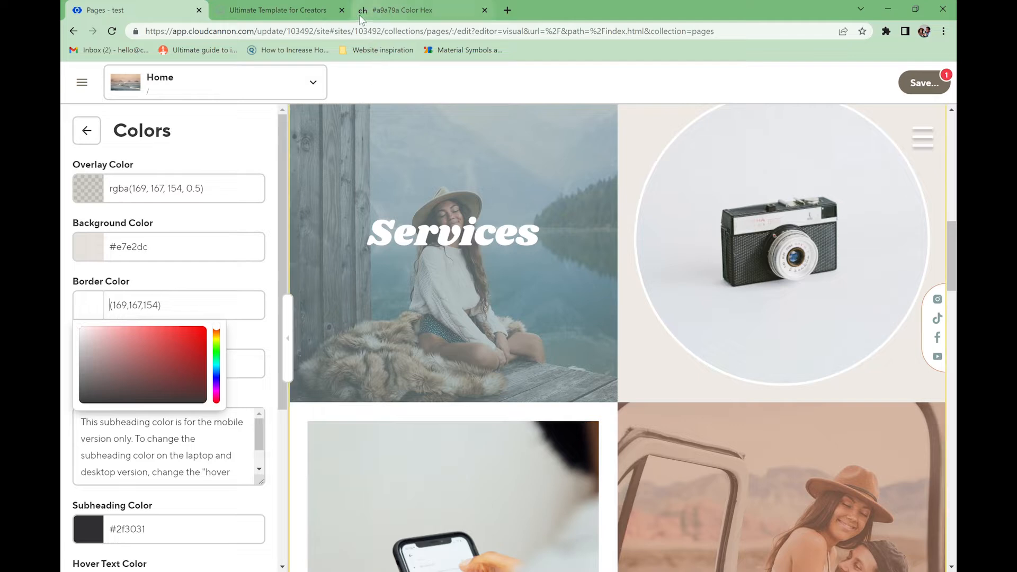
left_click(398, 10)
left_click_drag(381, 276, 309, 273)
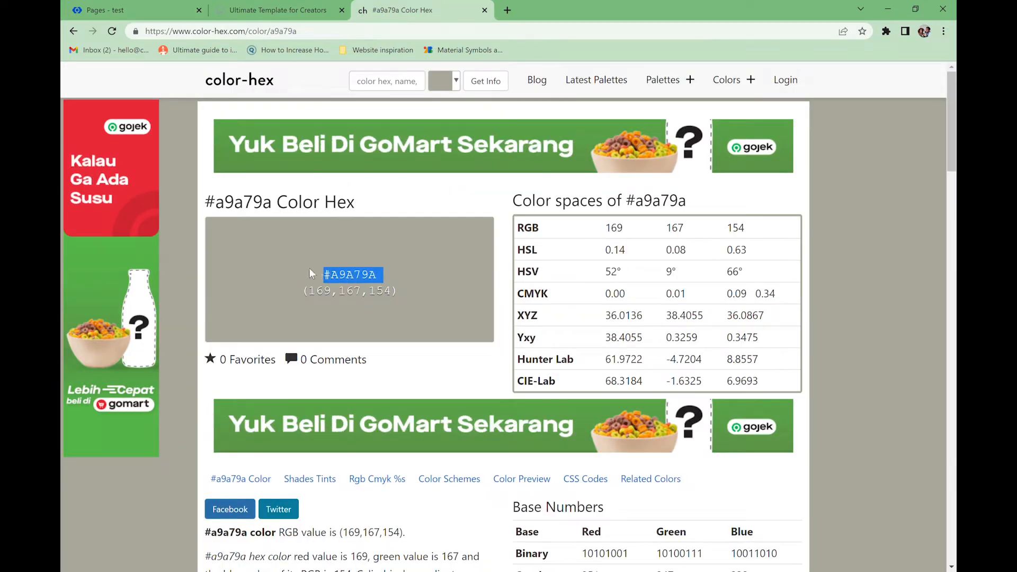
left_click(157, 12)
left_click(152, 287)
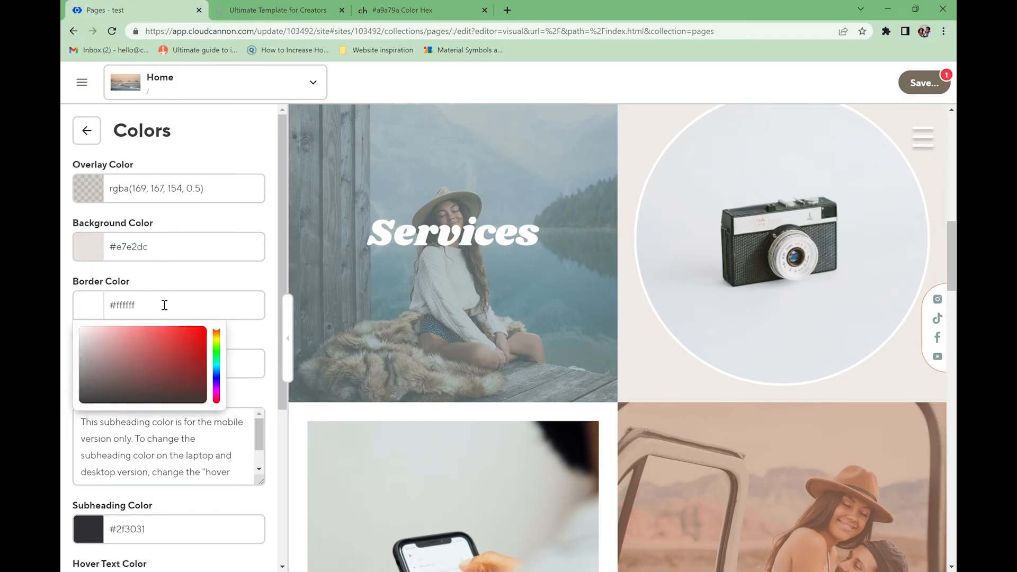
- Set the border colour to #a9a79a and the subheading colour to dark grey #333333
left_click_drag(157, 308, 108, 307)
type("#a9a79a")
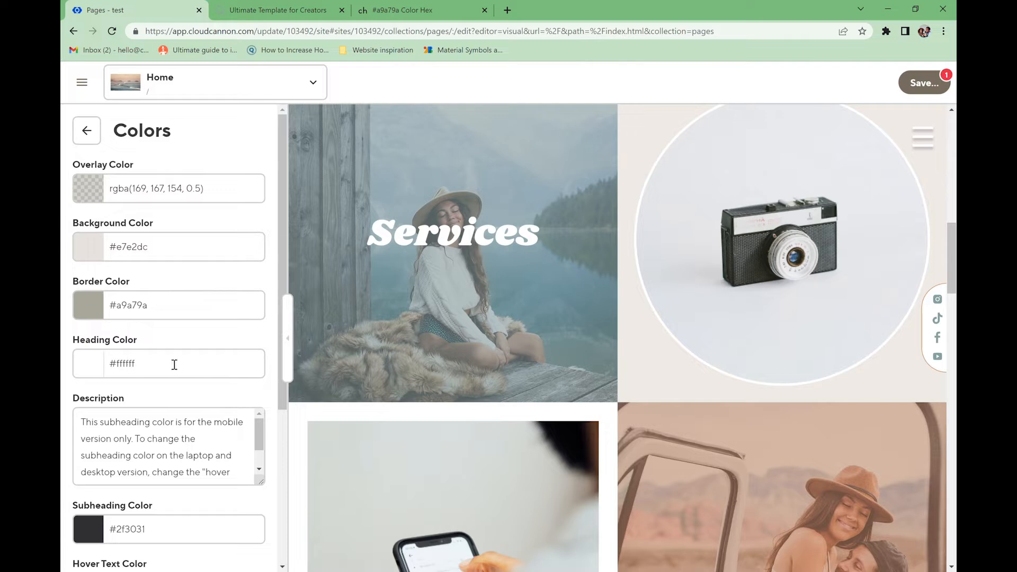
left_click(99, 373)
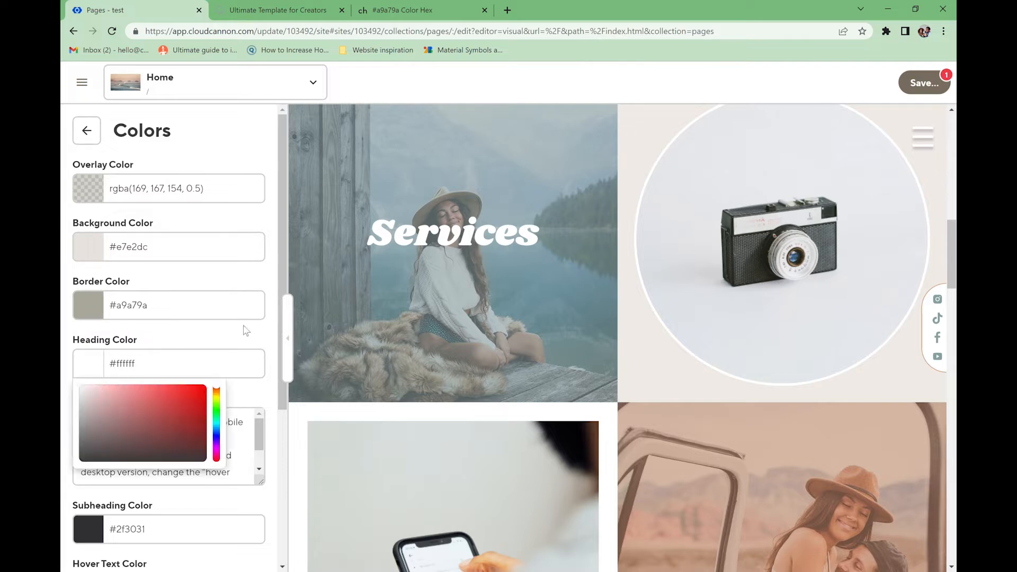
left_click(164, 347)
scroll(166, 445, "down", 2)
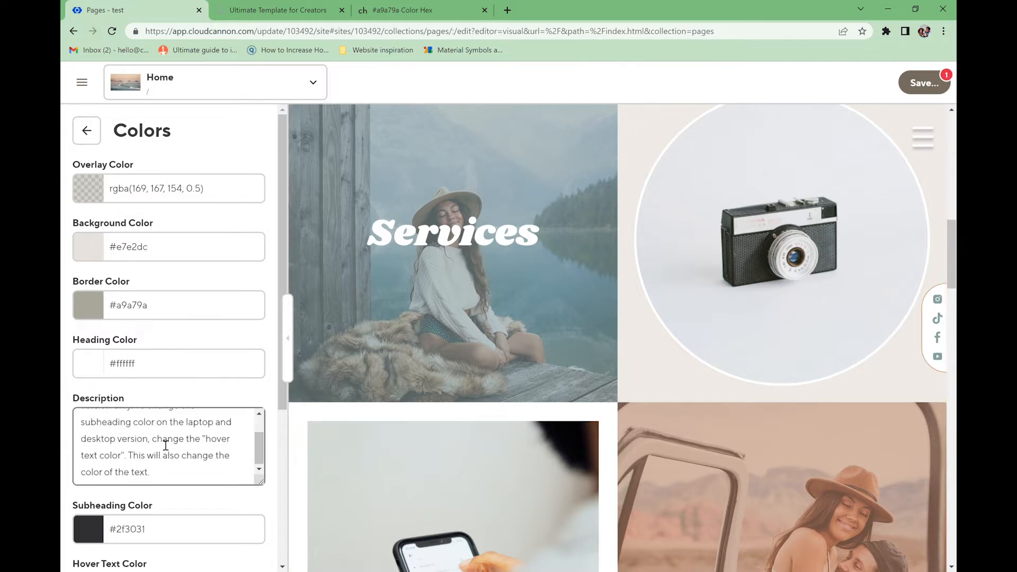
scroll(246, 401, "down", 3)
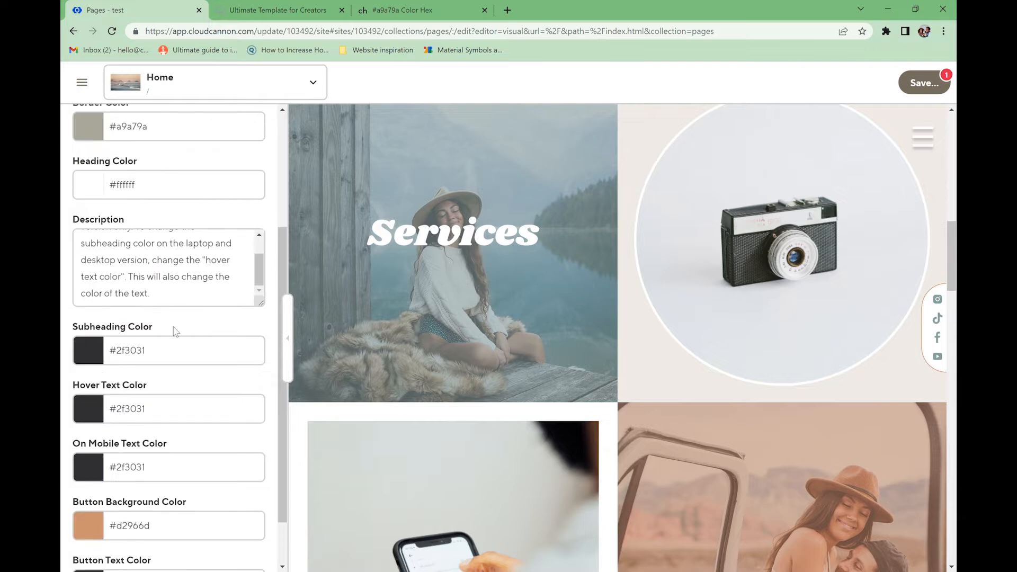
left_click(100, 345)
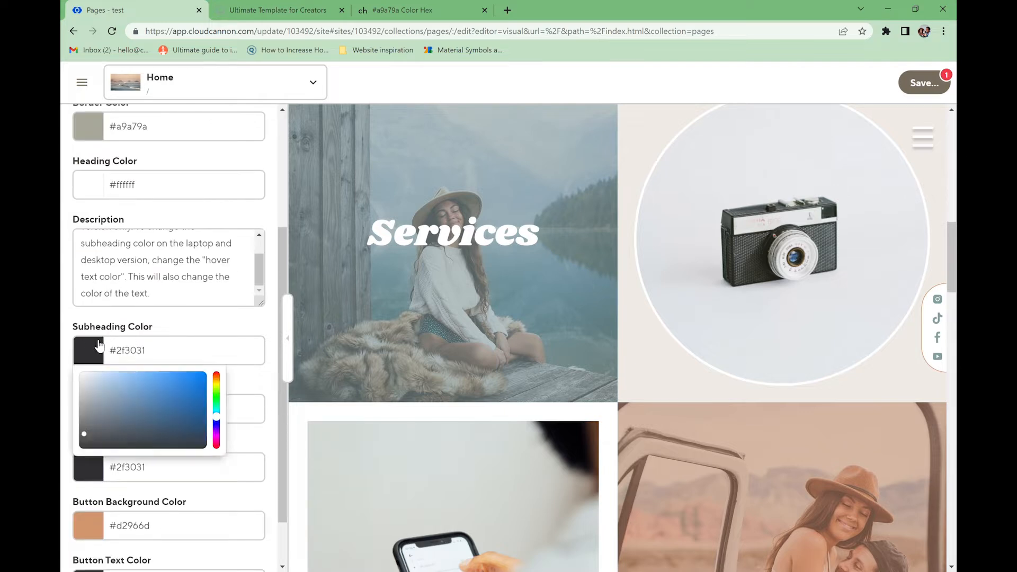
mouse_move(86, 427)
left_mouse_down()
mouse_move(75, 387)
mouse_move(77, 437)
left_mouse_up()
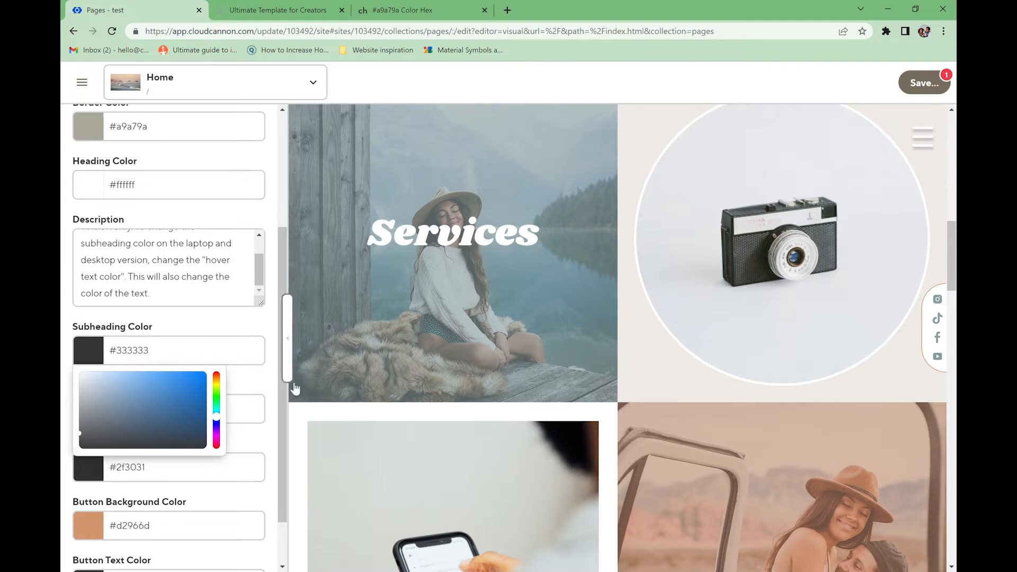
left_click(230, 380)
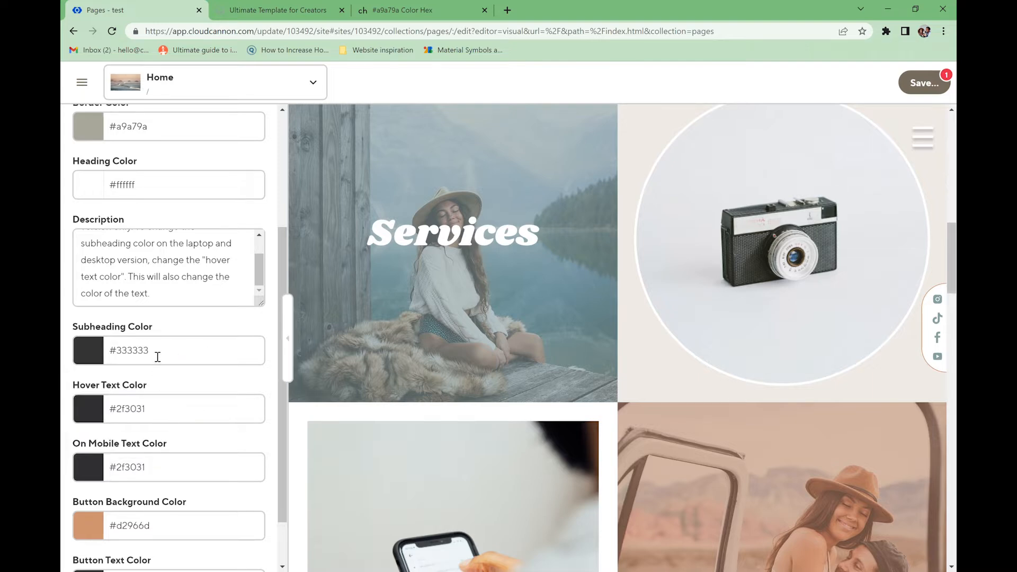
left_click(146, 355)
left_click(247, 384)
- Set the hover text and on-mobile text colours to #333333
left_click(159, 414)
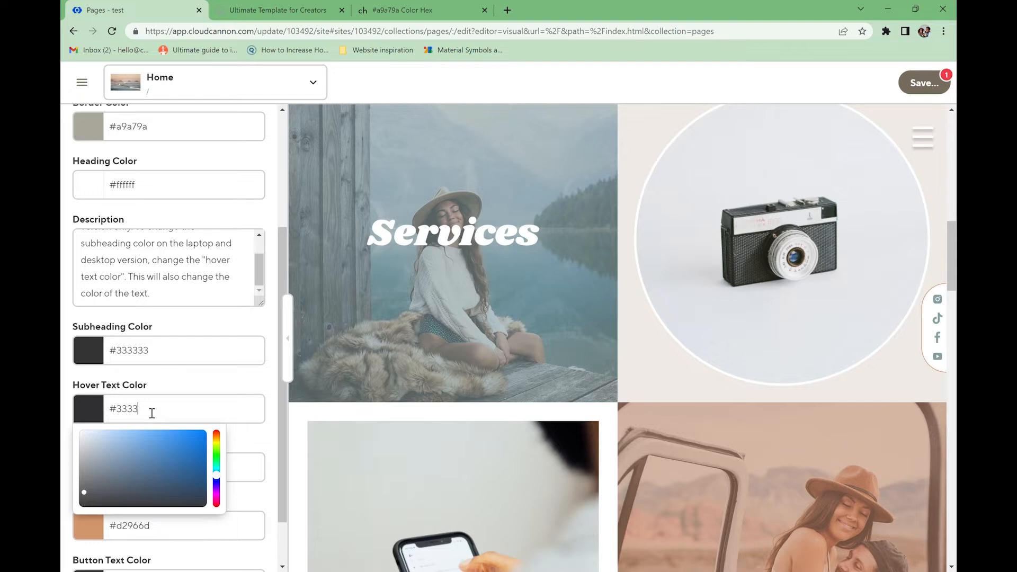
left_click(176, 392)
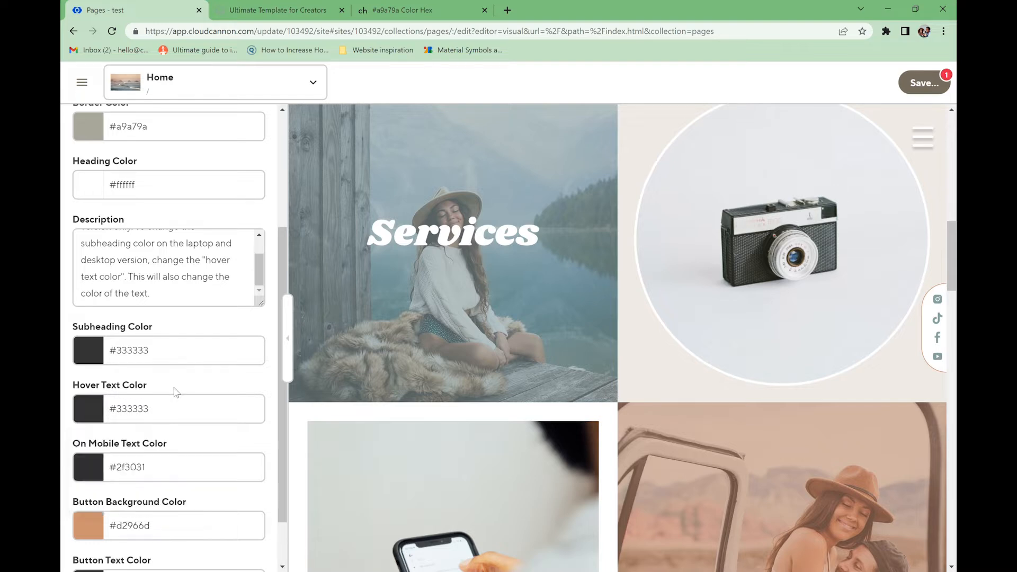
left_click(171, 480)
left_click_drag(159, 474, 133, 473)
type("333333")
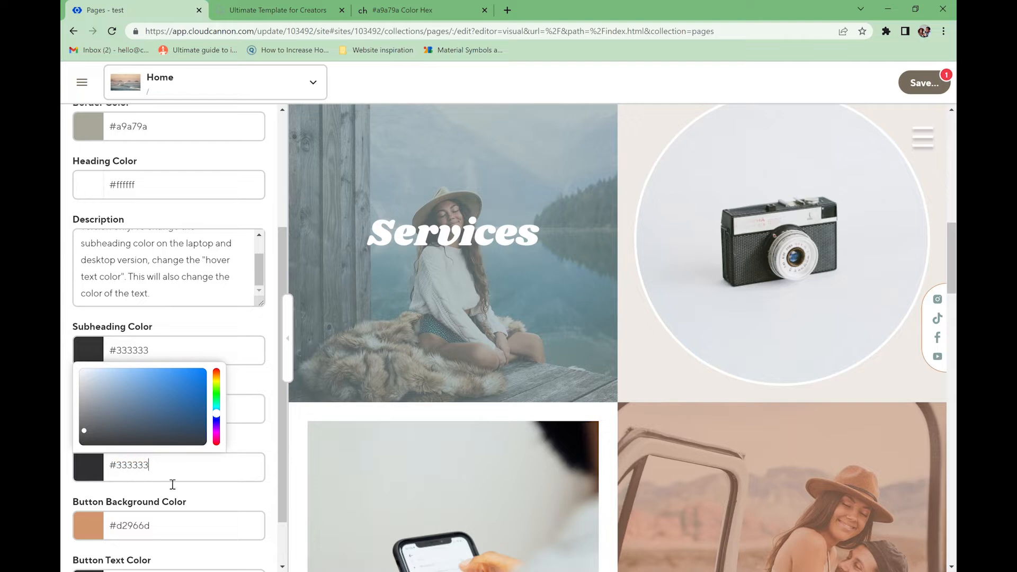
left_click(193, 502)
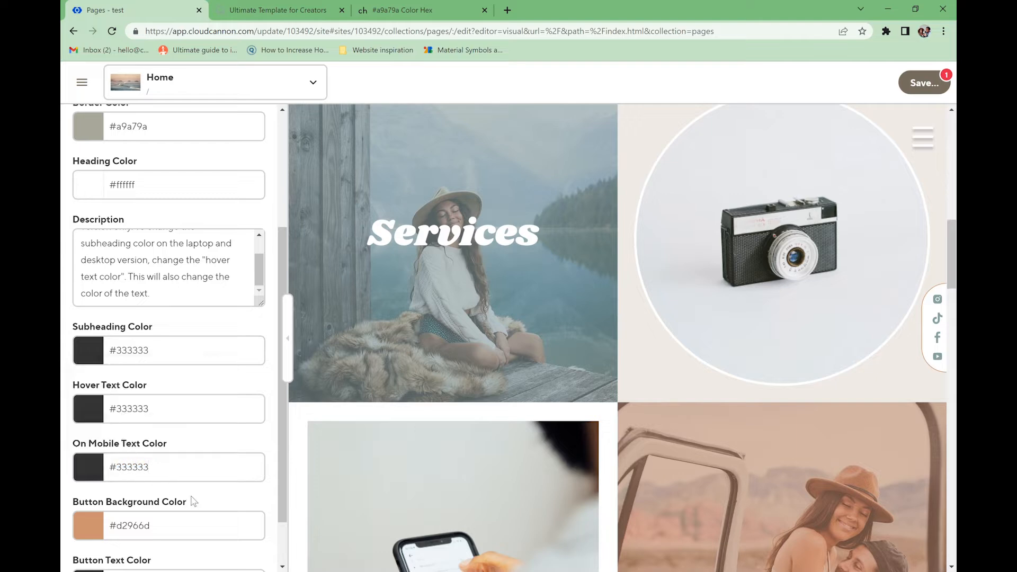
- Make the button background white #ffffff and the button text #a9a79a
scroll(183, 505, "up", 4)
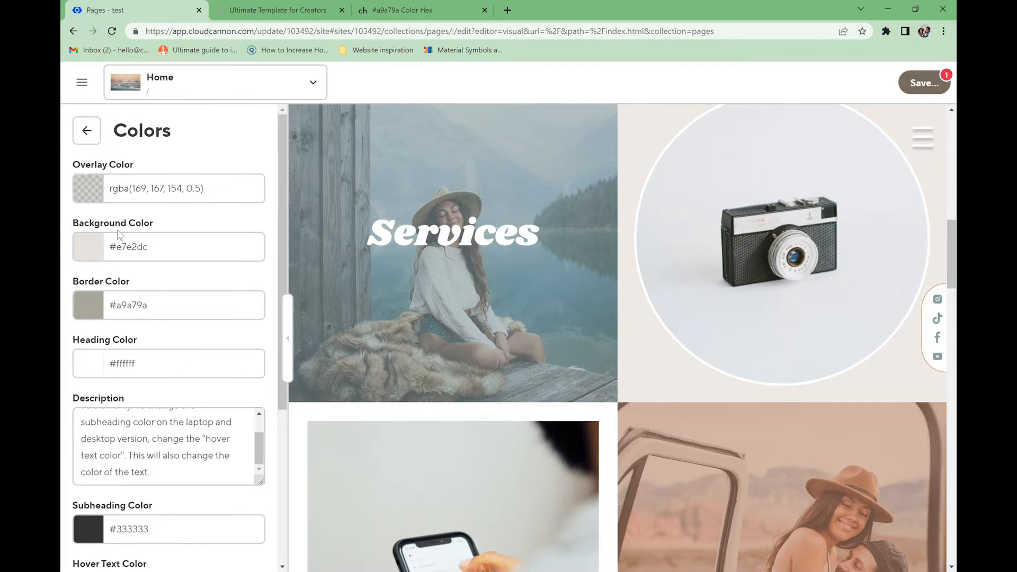
scroll(157, 353, "down", 5)
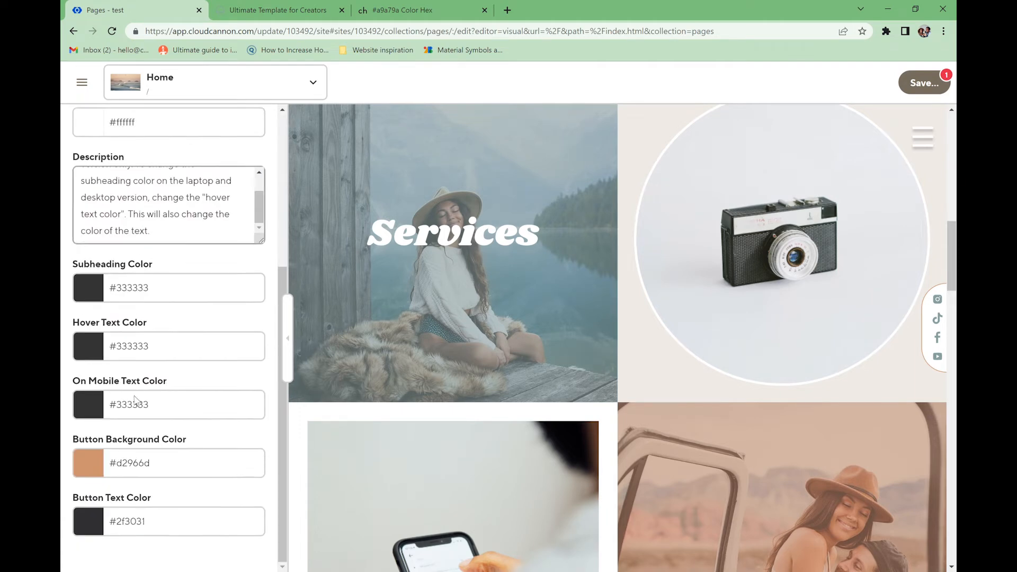
left_click(100, 464)
left_click_drag(99, 485, 71, 476)
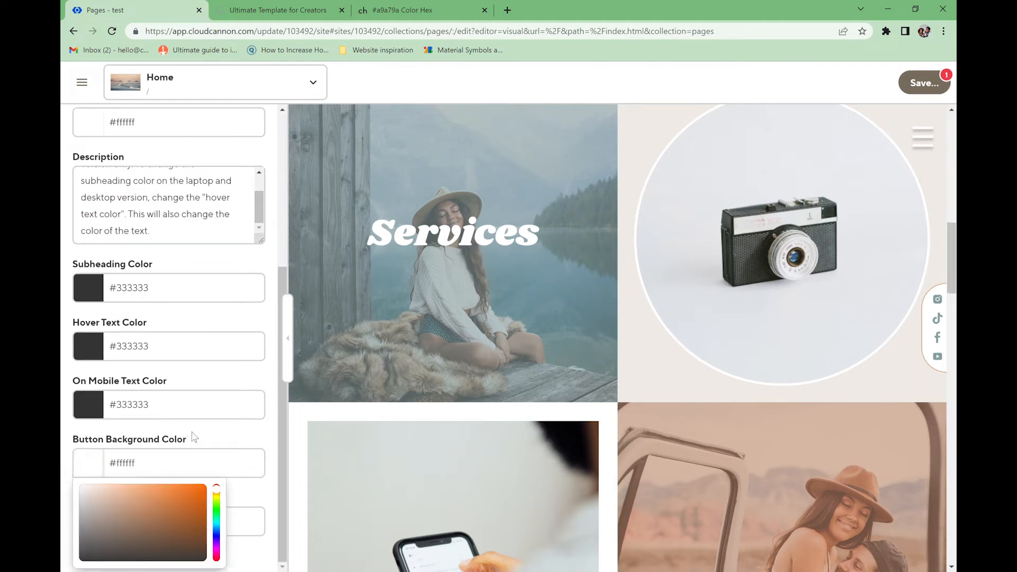
left_click(105, 522)
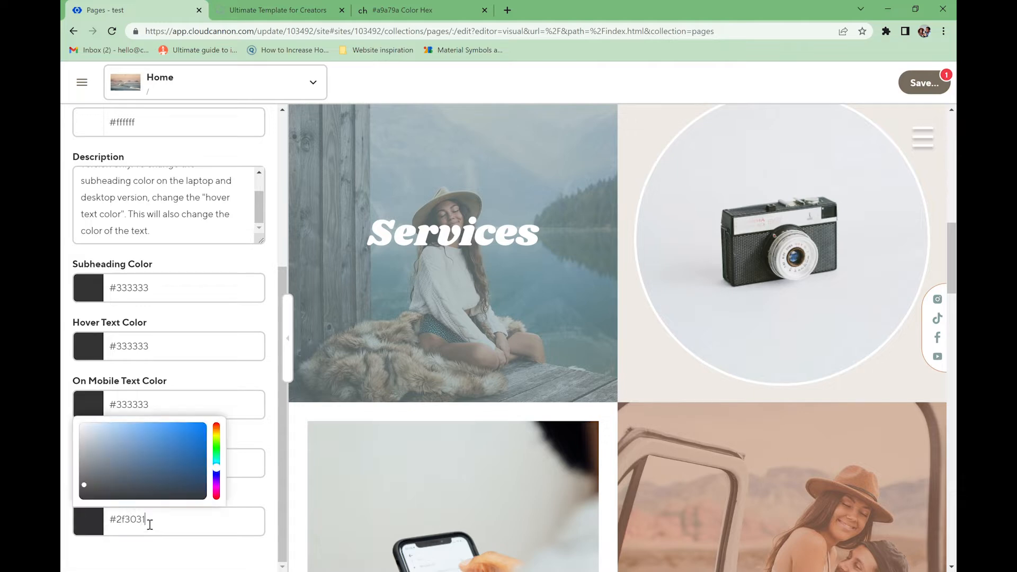
key("ctrl+a")
type("#a9a79a")
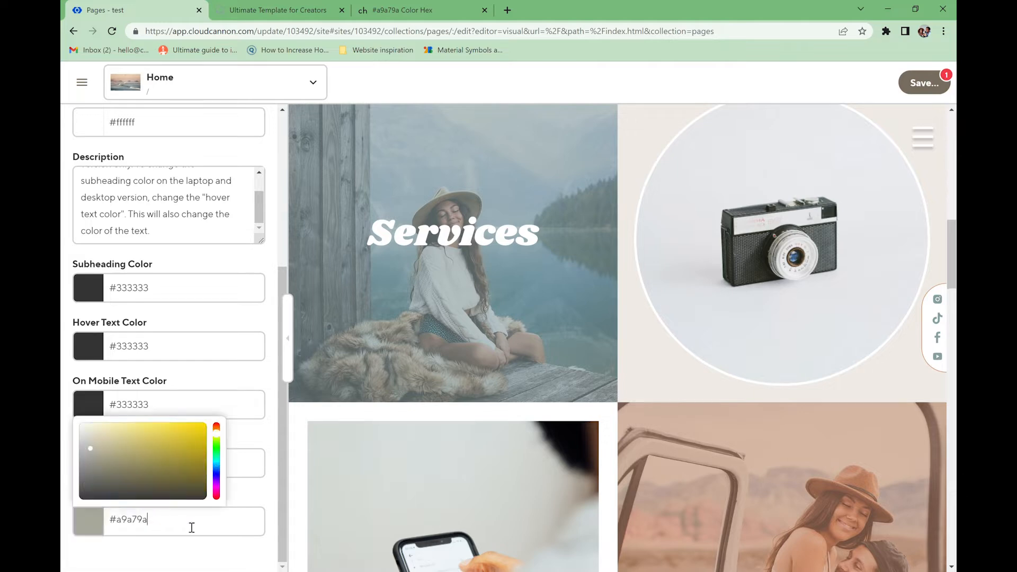
- Save the page changes and return to the hover block's settings
left_click(924, 85)
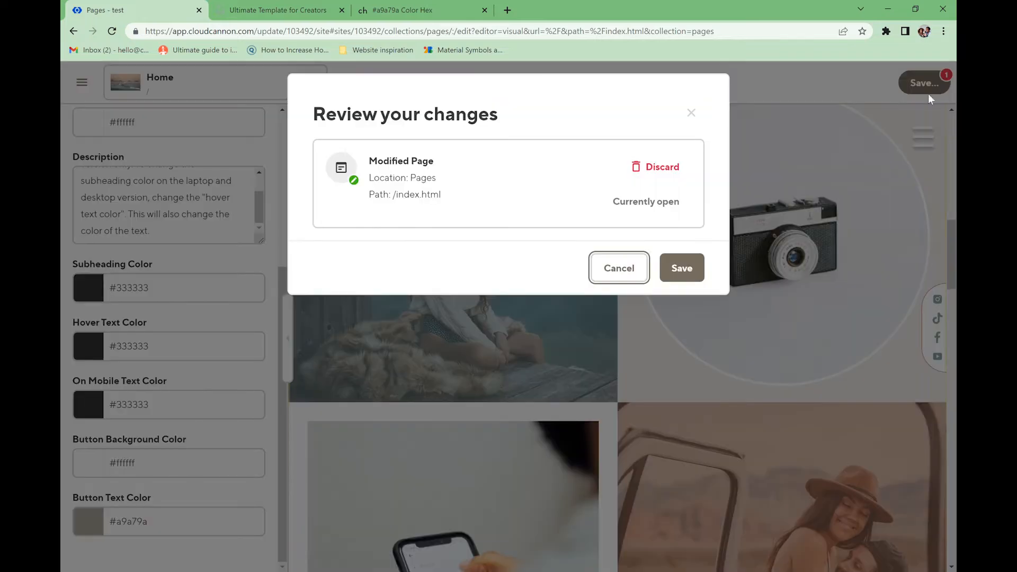
left_click(681, 268)
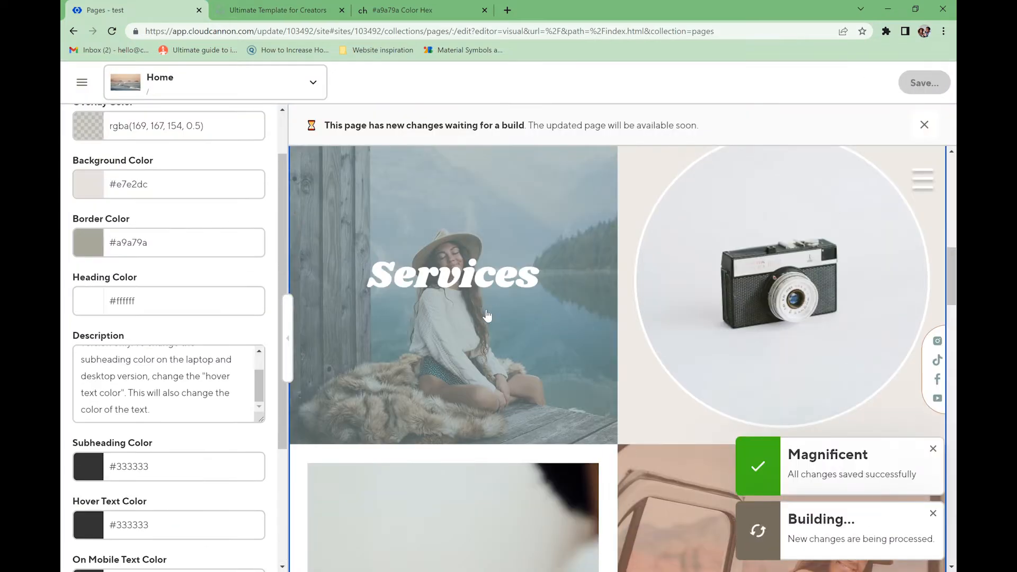
scroll(222, 293, "up", 2)
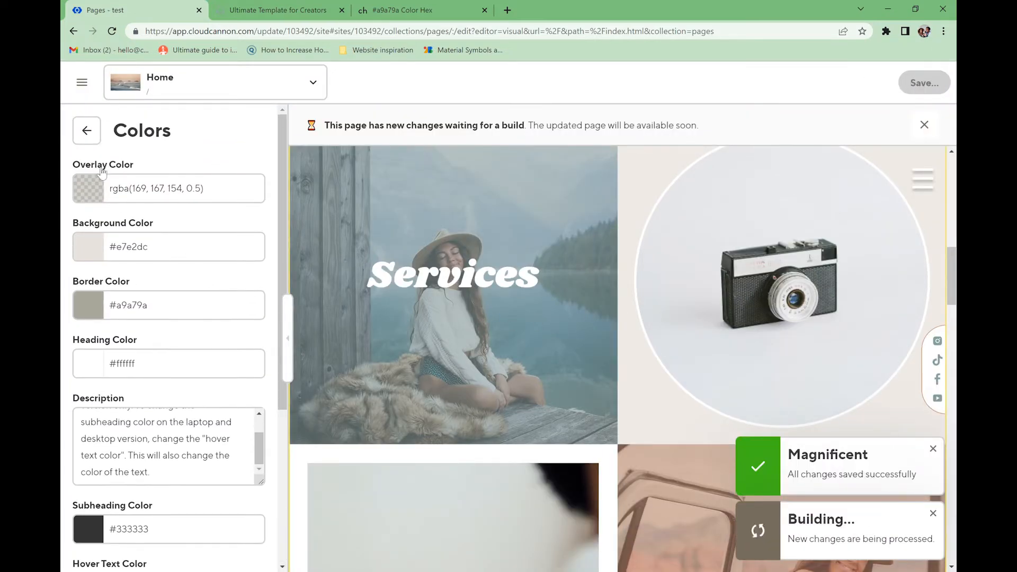
left_click(86, 129)
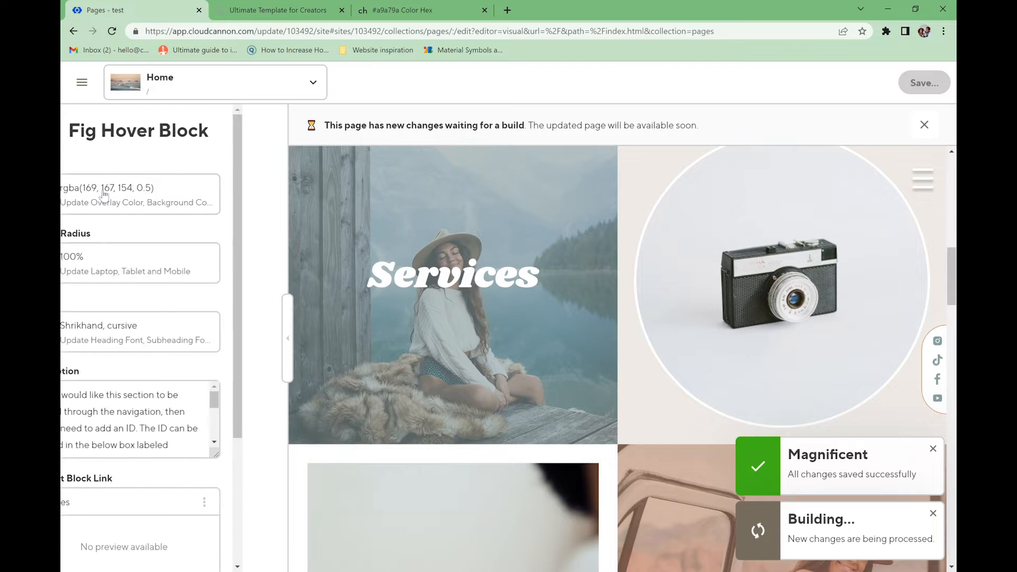
- Set laptop corner radii to 90% top-left, 80% top-right and 90% bottom-right
left_click(117, 279)
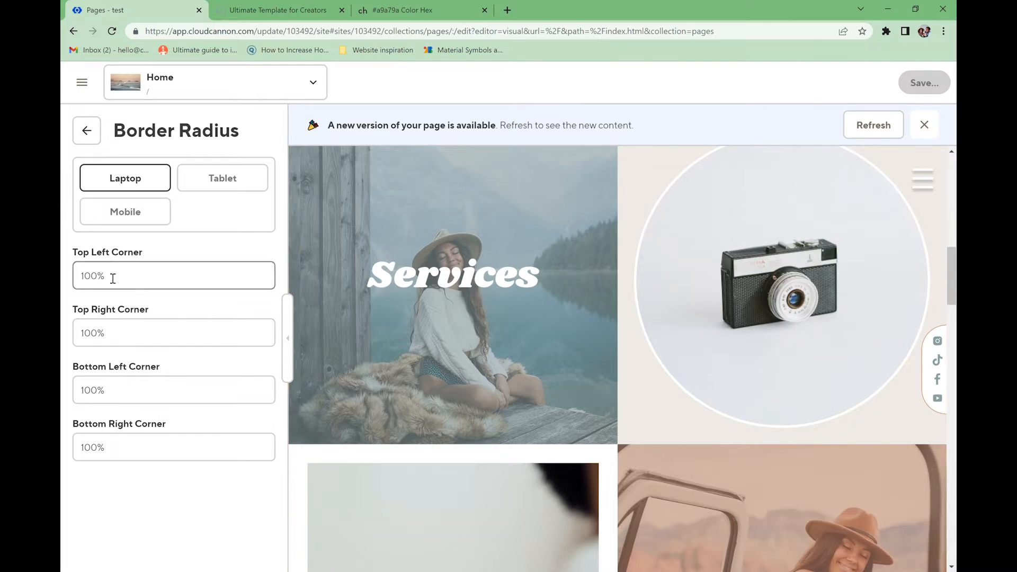
left_click_drag(85, 281, 90, 281)
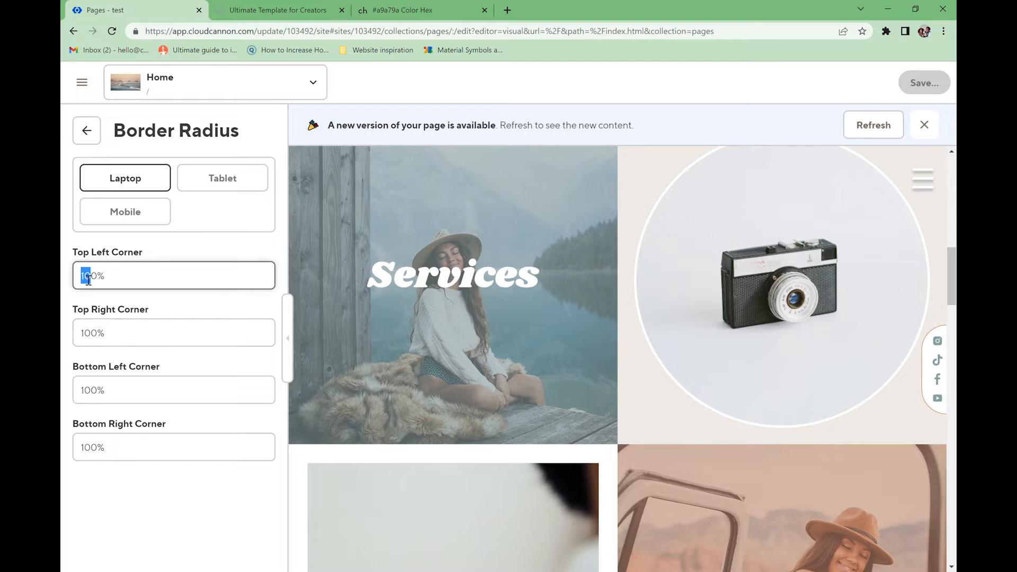
type("9")
left_click_drag(84, 339, 93, 339)
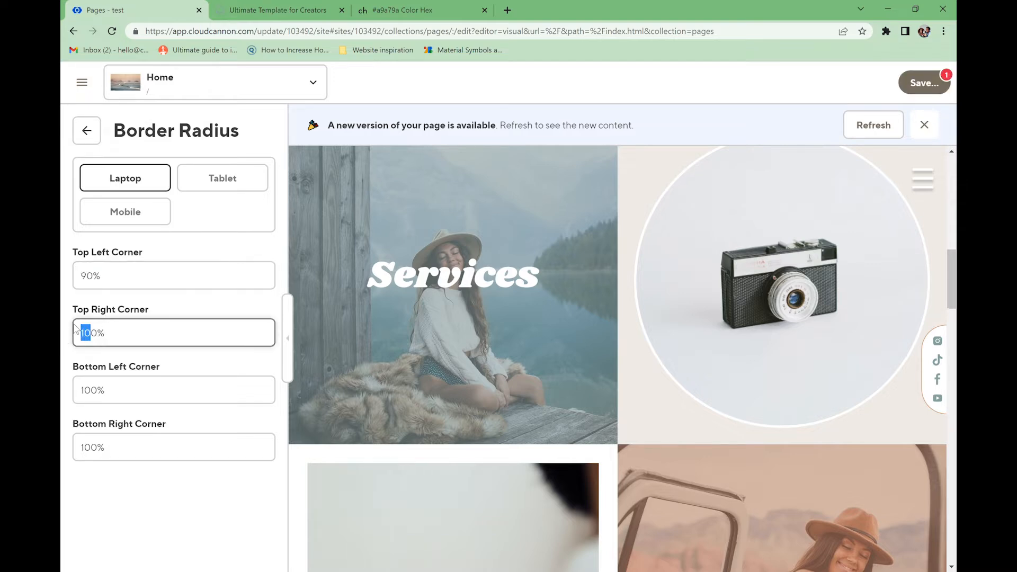
type("8")
double_click(88, 451)
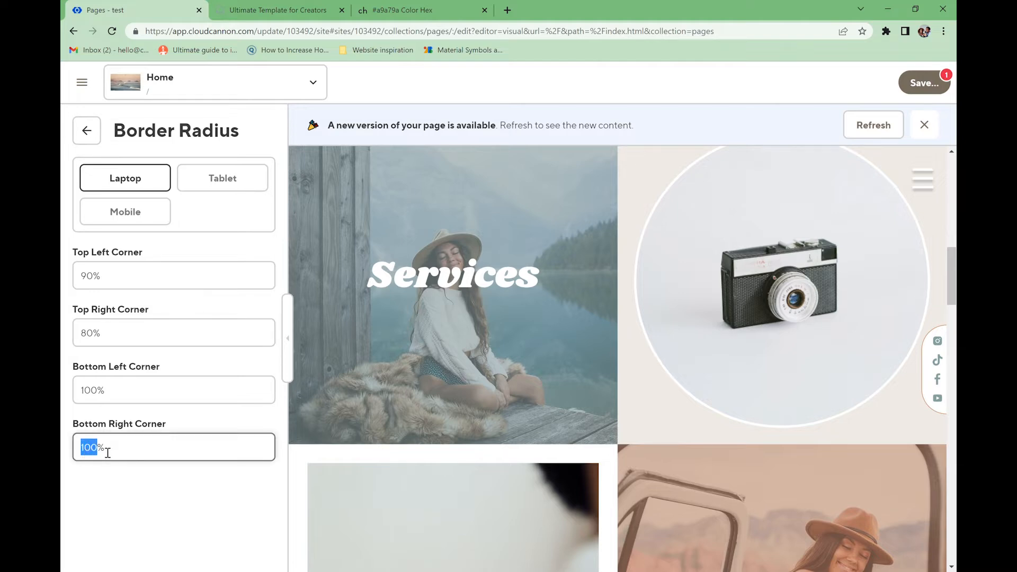
type("90")
- Set tablet corner radii to 90% top-left, 80% top-right and 90% bottom-right
left_click(219, 180)
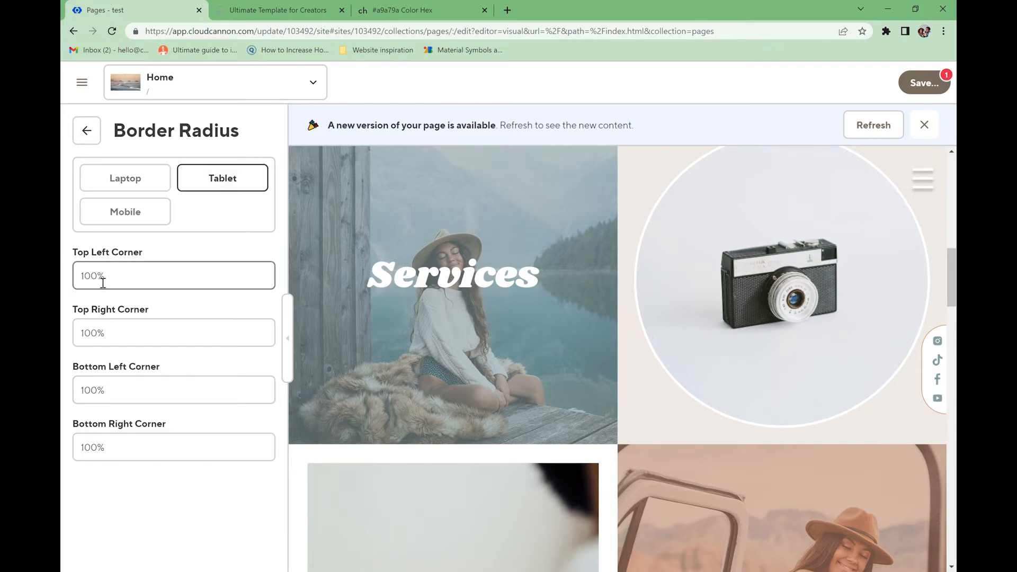
left_click_drag(98, 282, 88, 282)
type("90")
left_click_drag(99, 333, 80, 336)
type("80")
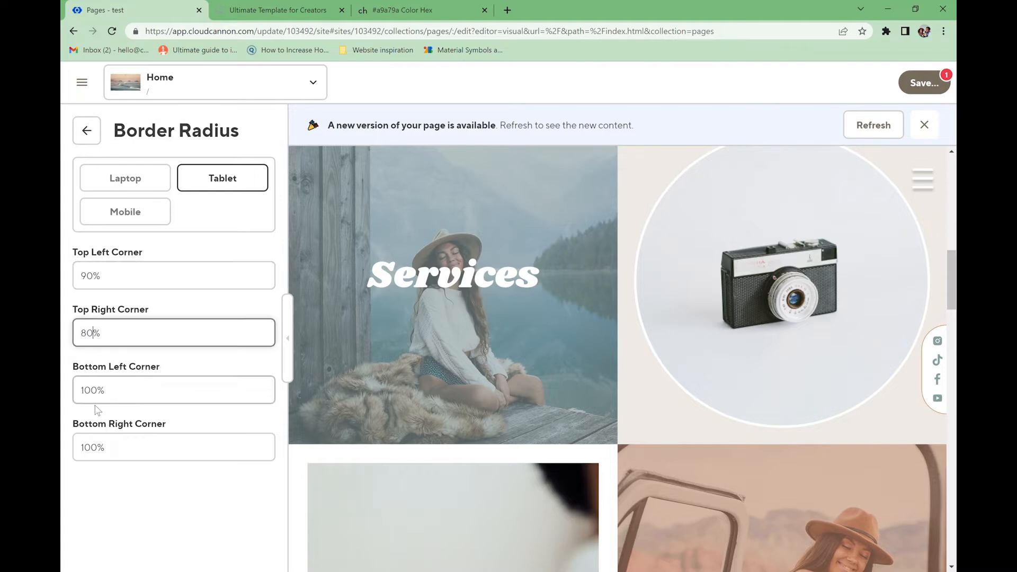
left_click_drag(100, 448, 86, 451)
type("90")
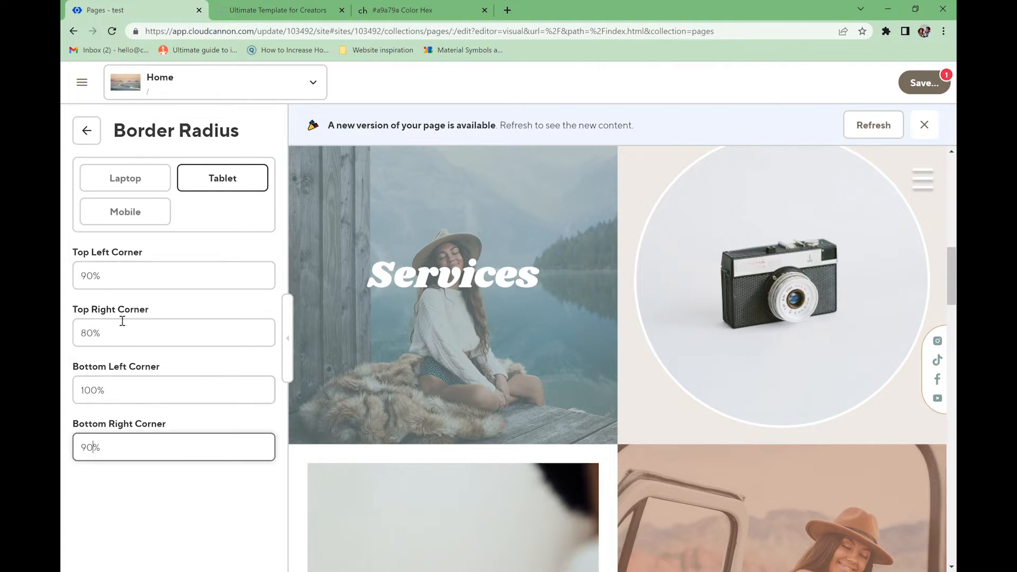
- Set mobile corner radii to 90% top-left and 80% top-right, selecting the bottom-right value
left_click(136, 177)
left_click(223, 178)
left_click(161, 217)
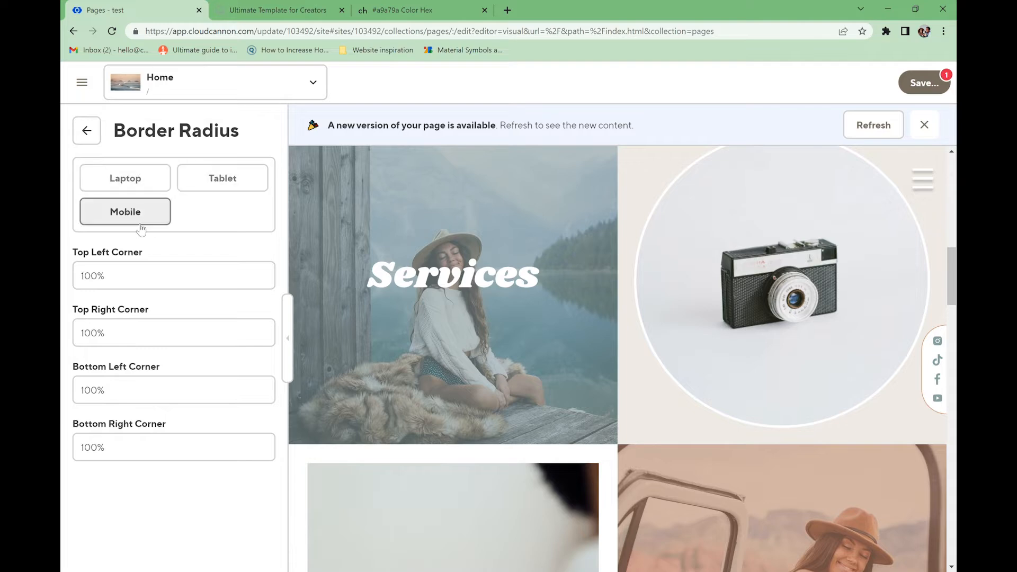
left_click_drag(101, 280, 80, 284)
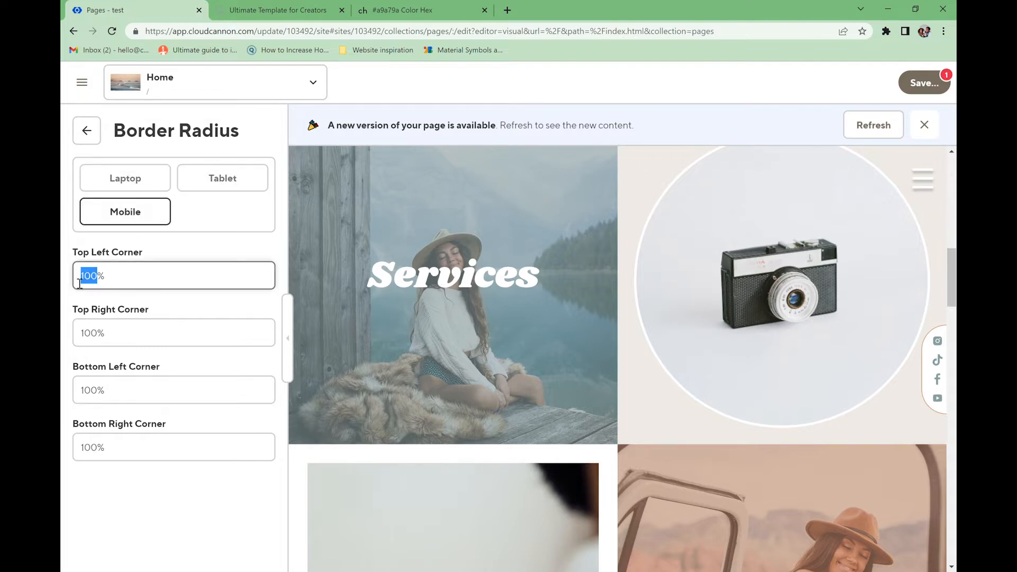
type("90")
left_click_drag(105, 335, 69, 339)
type("80")
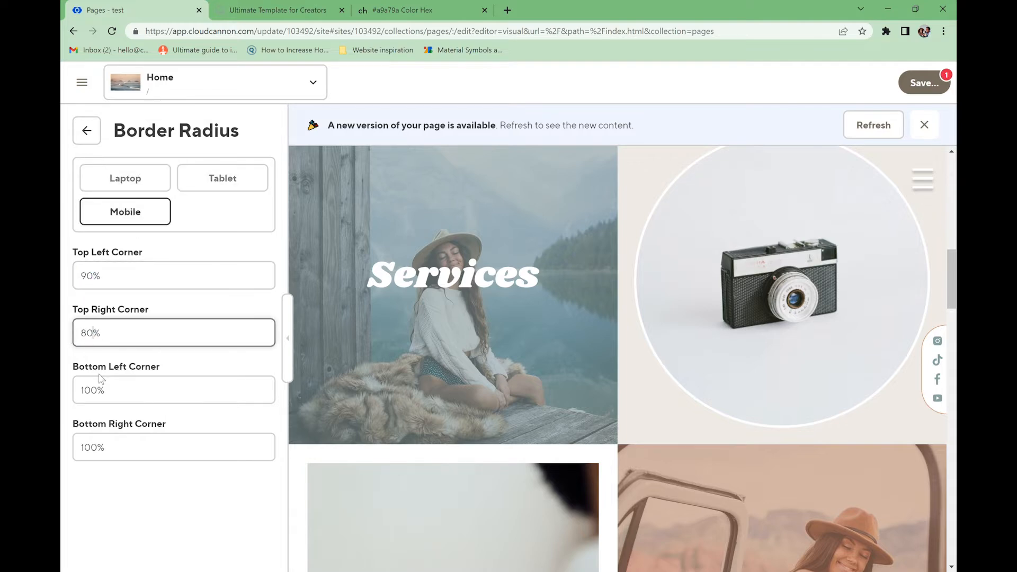
left_click(101, 452)
left_click_drag(101, 452, 82, 455)
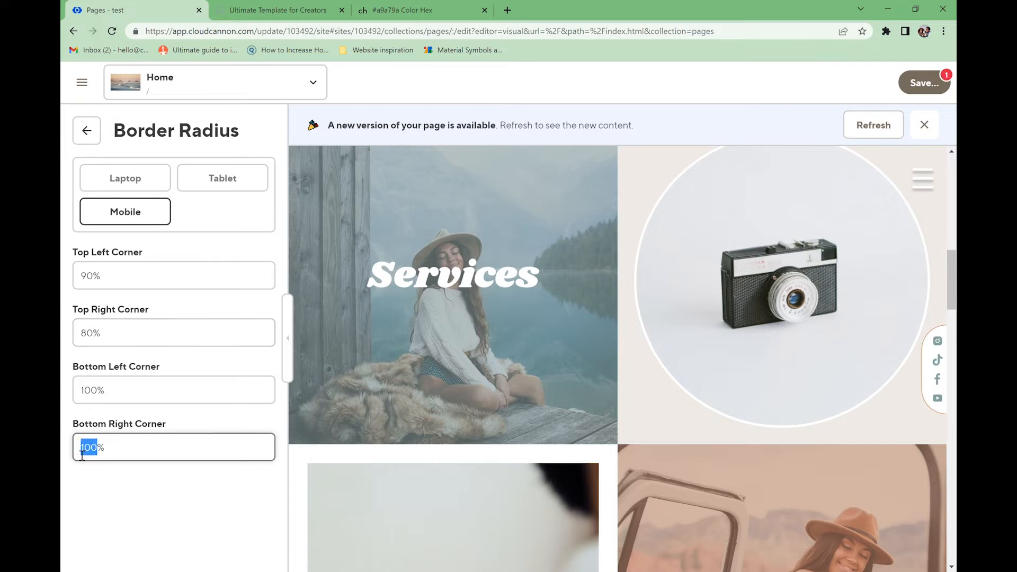
- Set the Fig Hover Block's heading and subheading fonts to Cyrene and body text to Roboto
type("90")
left_click(87, 131)
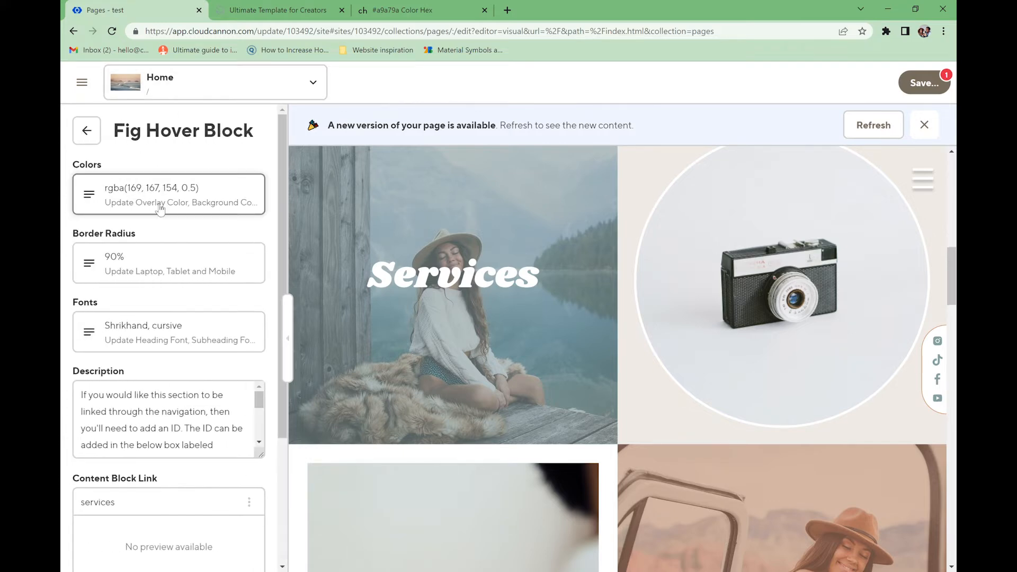
left_click(163, 327)
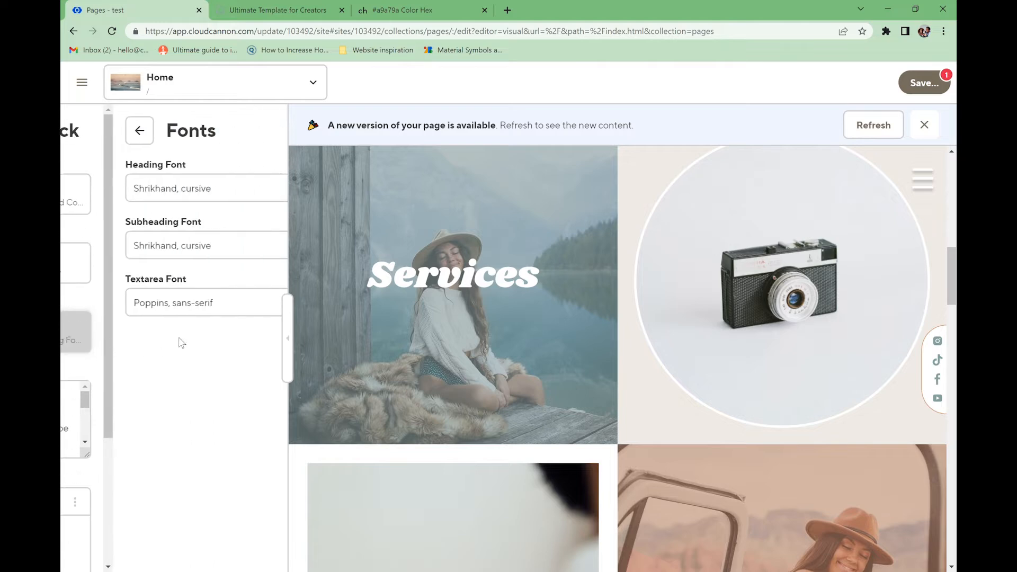
left_click(223, 185)
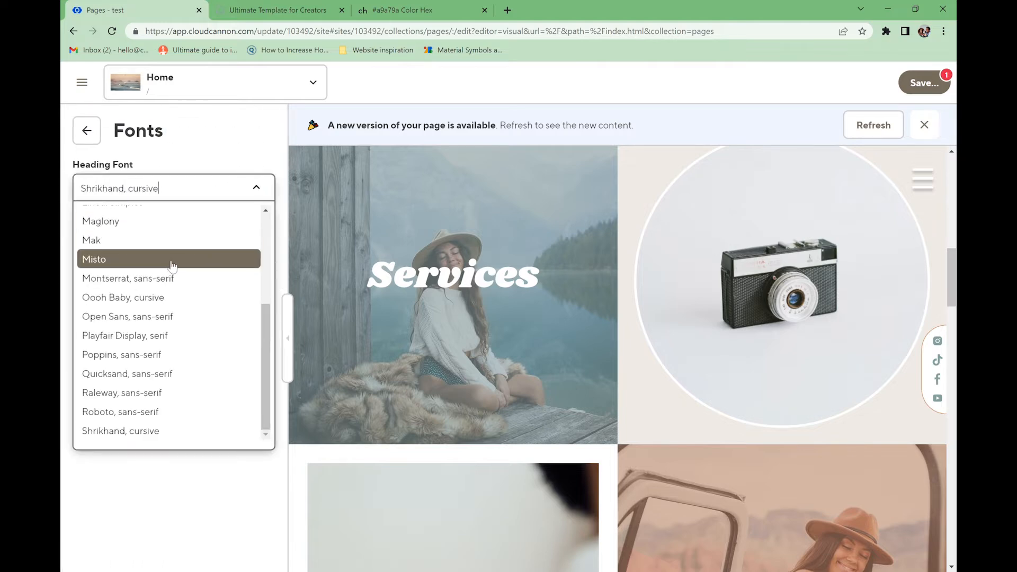
scroll(168, 298, "up", 3)
left_click(168, 297)
left_click(189, 246)
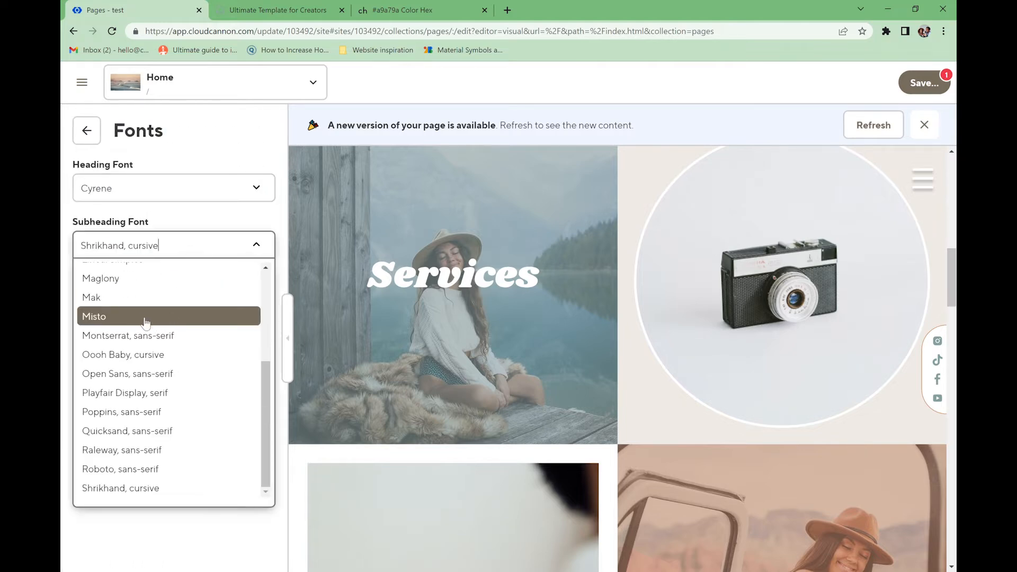
scroll(148, 331, "up", 5)
left_click(148, 348)
left_click(184, 303)
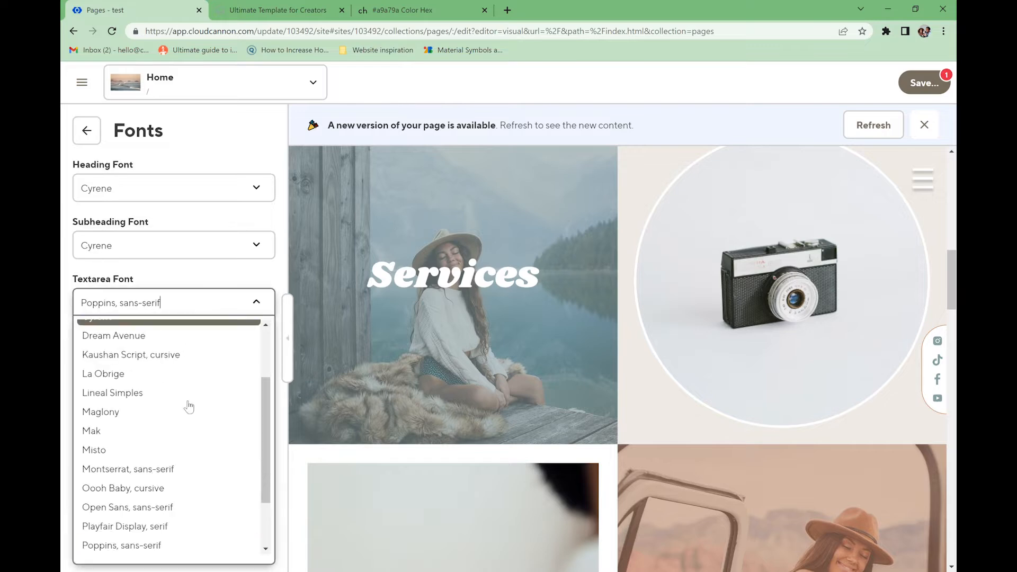
scroll(180, 486, "down", 2)
left_click(142, 526)
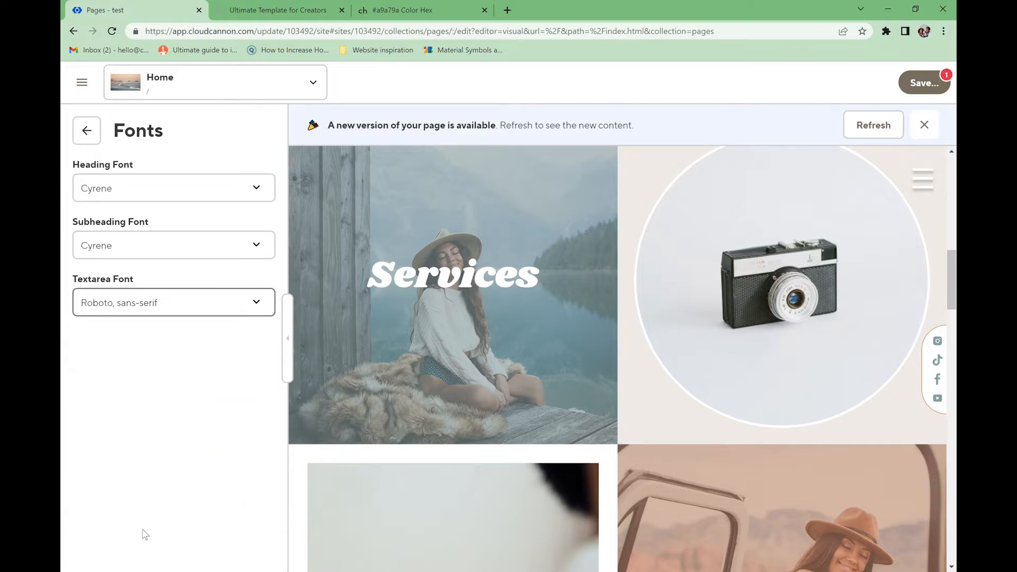
- Save the page changes and return to the Fig Hover Block settings
left_click(922, 94)
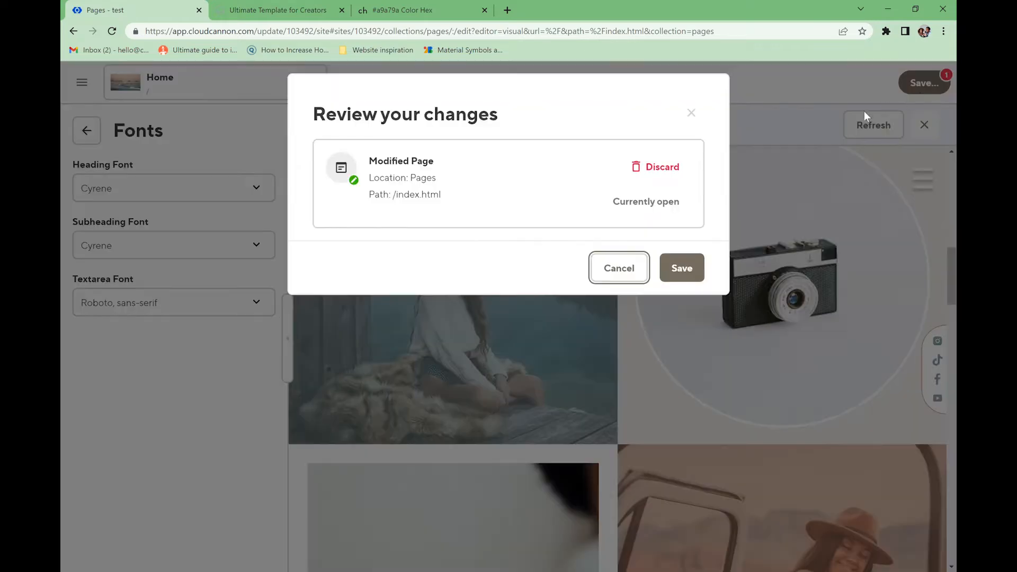
left_click(686, 269)
left_click(87, 131)
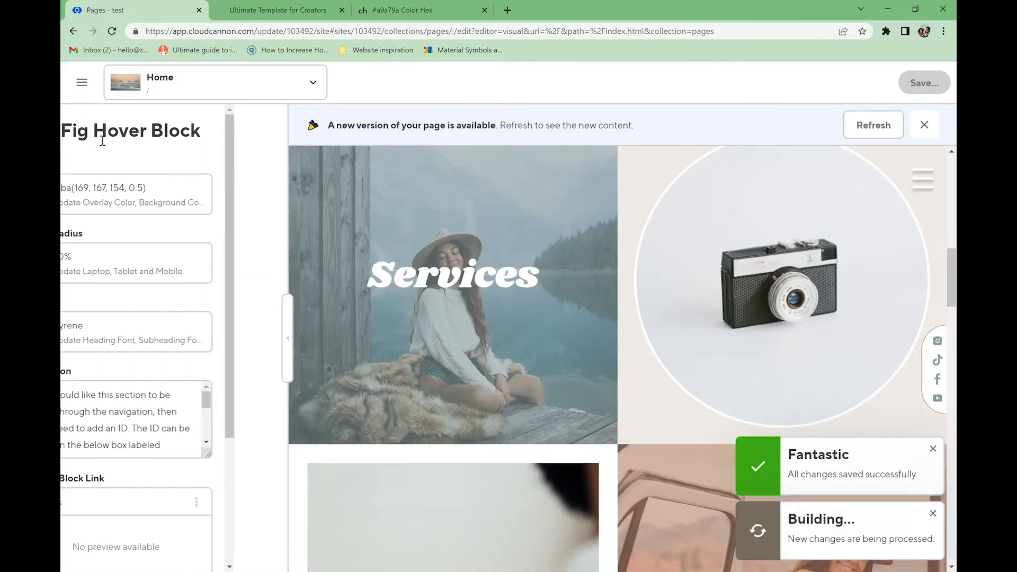
- Swap the left Services card's background image for another photo from the existing images folder
scroll(149, 414, "down", 6)
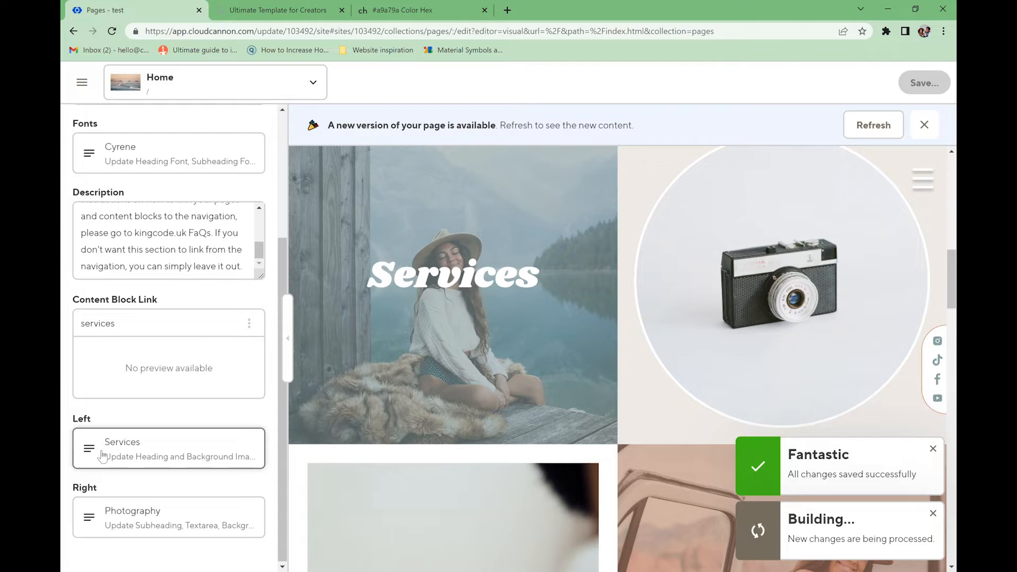
left_click(102, 443)
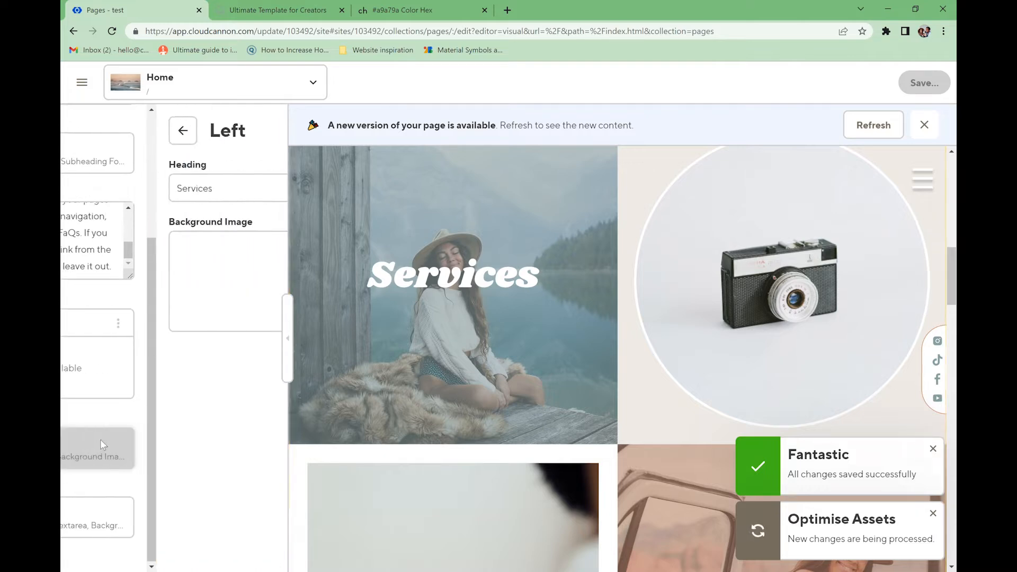
left_click(223, 314)
left_click(209, 335)
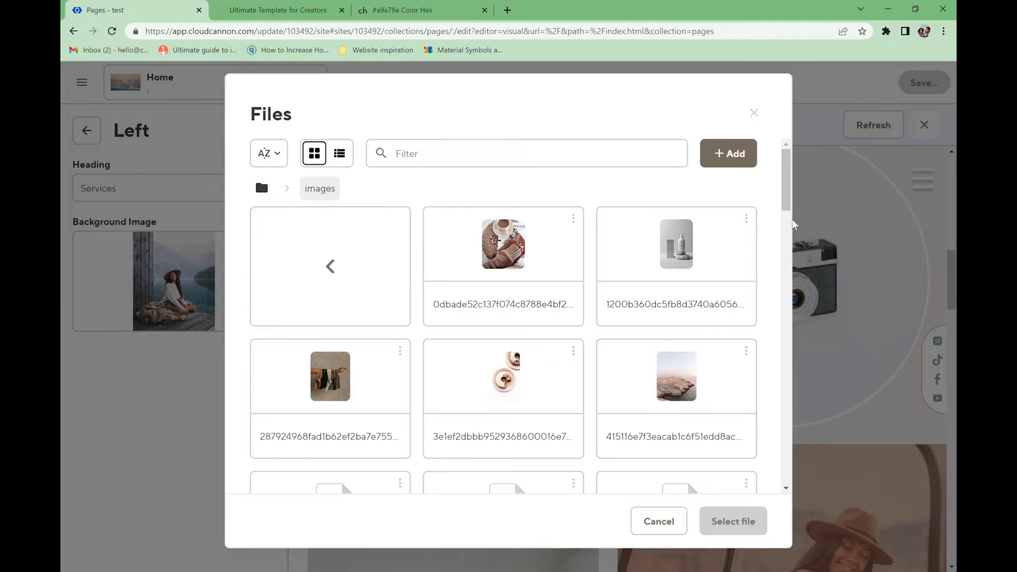
scroll(785, 209, "down", 1)
left_click_drag(785, 206, 751, 262)
left_click(751, 262)
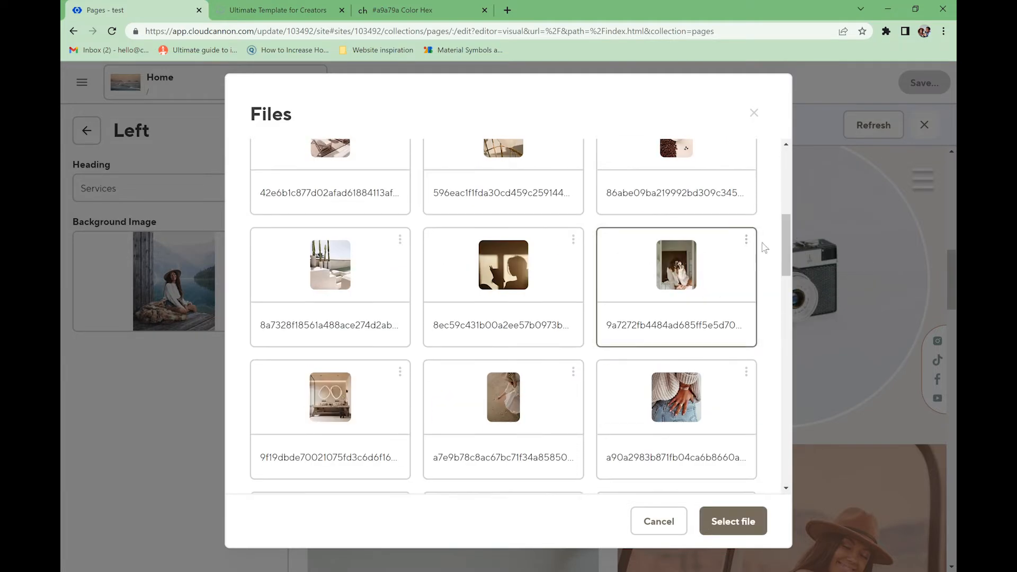
left_click(717, 521)
left_click(87, 133)
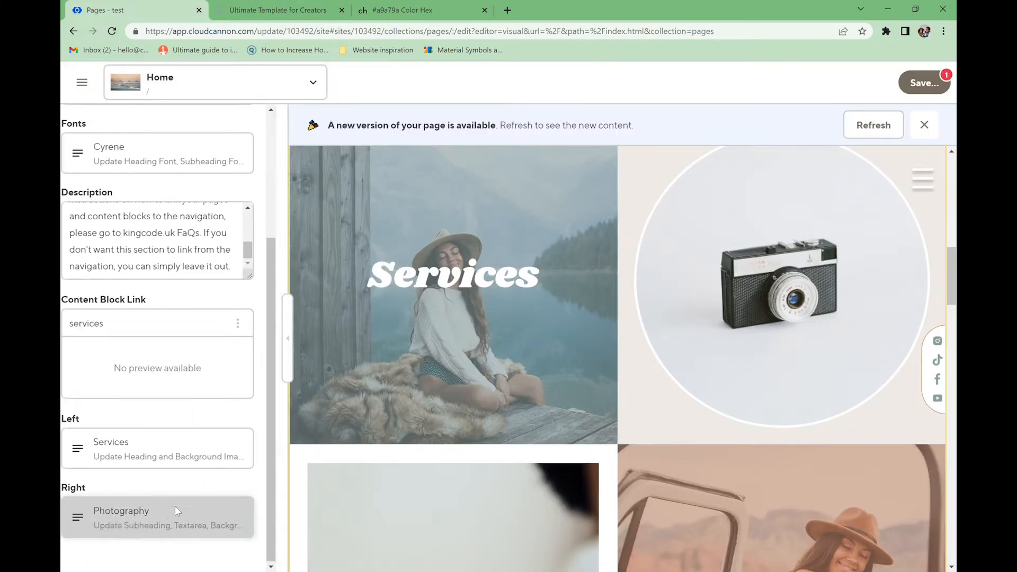
- Set the right Photography card's background to the straw hat photo
left_click(175, 508)
left_click(251, 352)
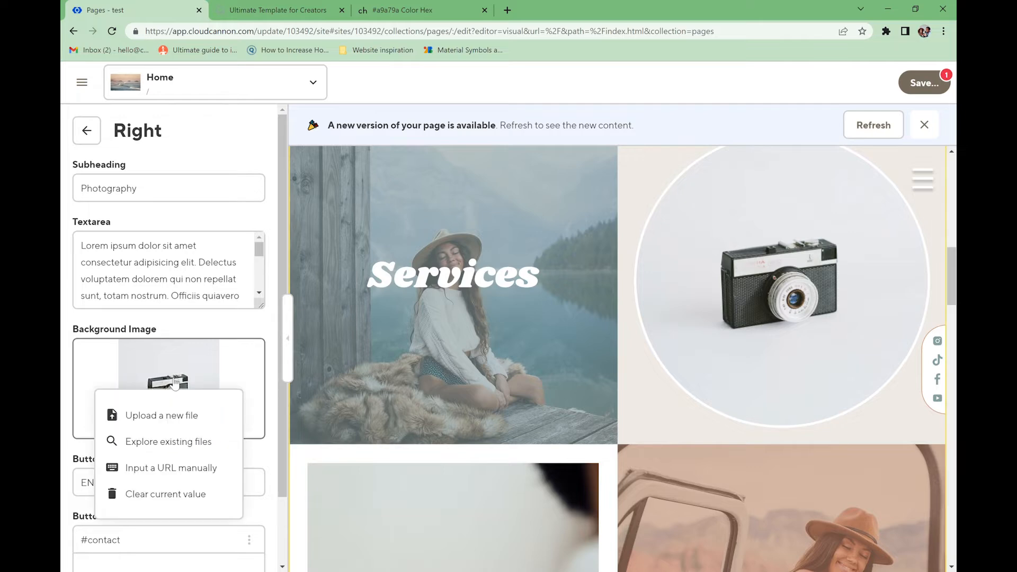
left_click(180, 443)
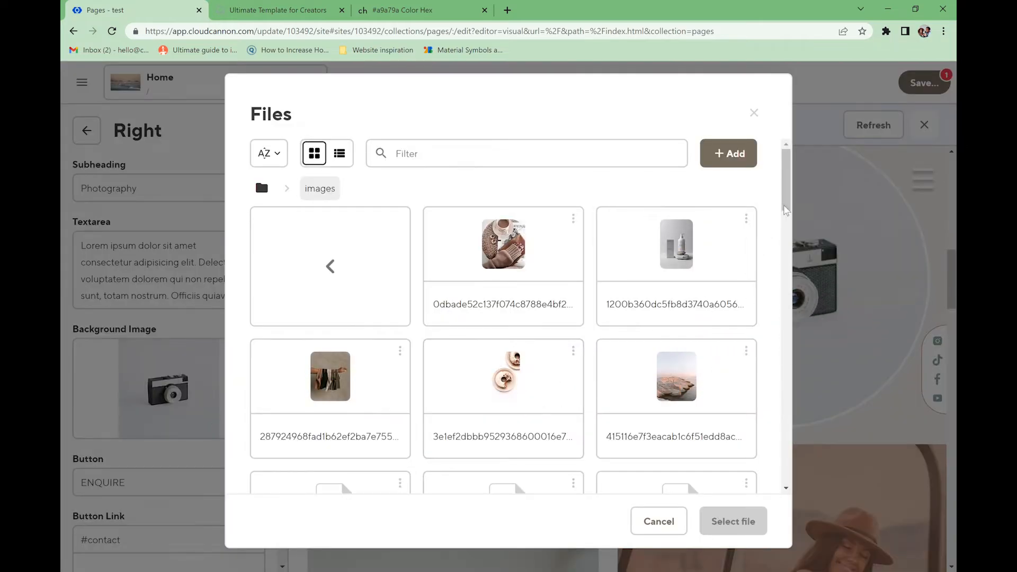
scroll(635, 344, "down", 3)
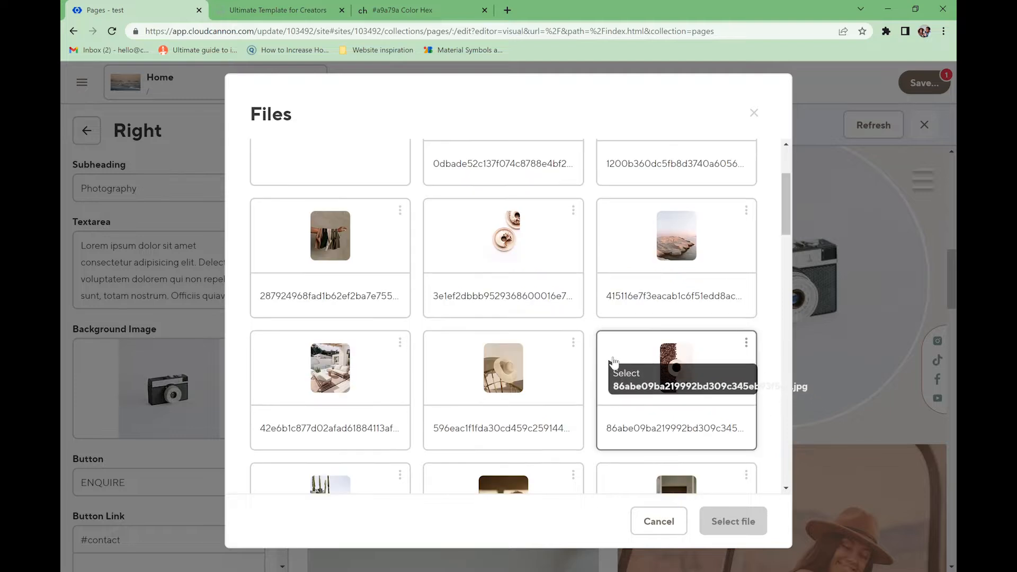
left_click(540, 380)
left_click(728, 521)
- Change the Photography card's button text to 'learn more'
scroll(227, 404, "down", 2)
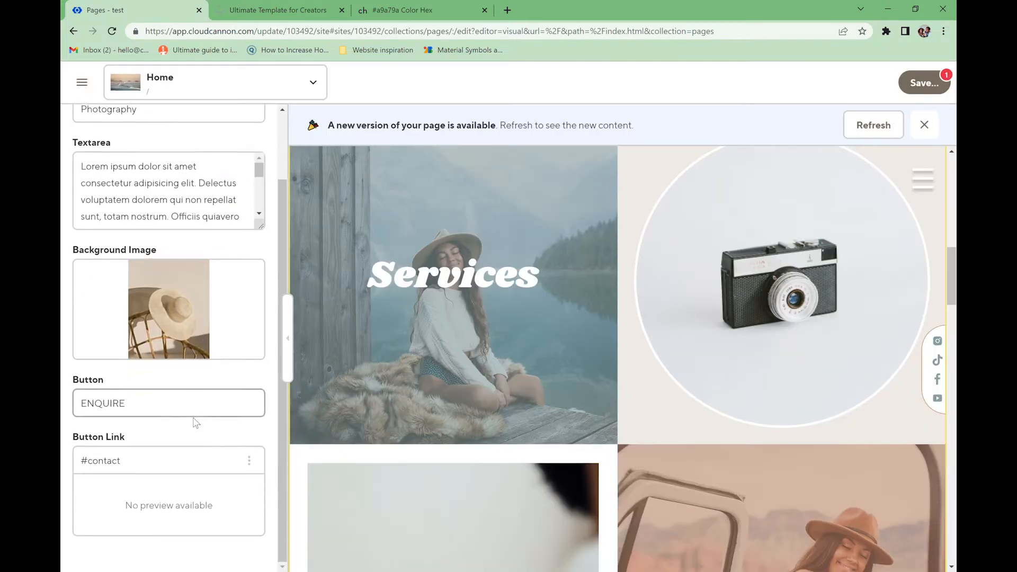
left_click_drag(159, 413, 68, 413)
type("learn more")
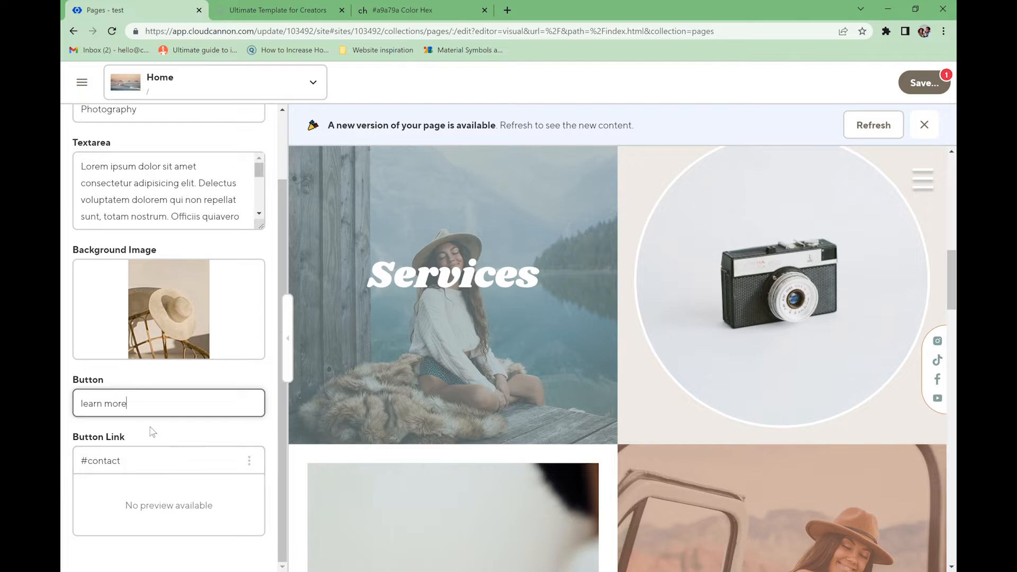
- Save the Home page changes and switch to the live published site
left_click(922, 84)
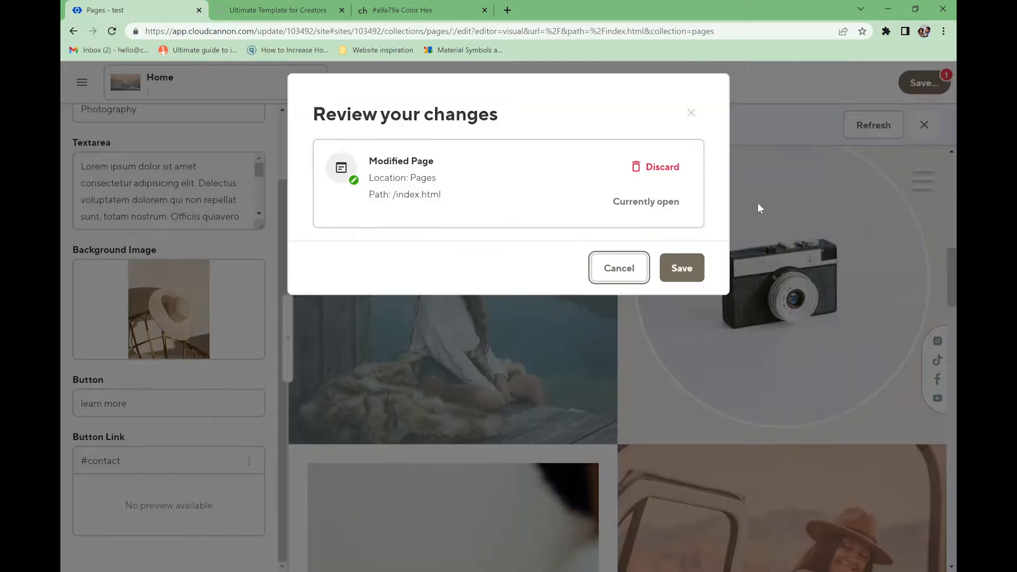
left_click(682, 268)
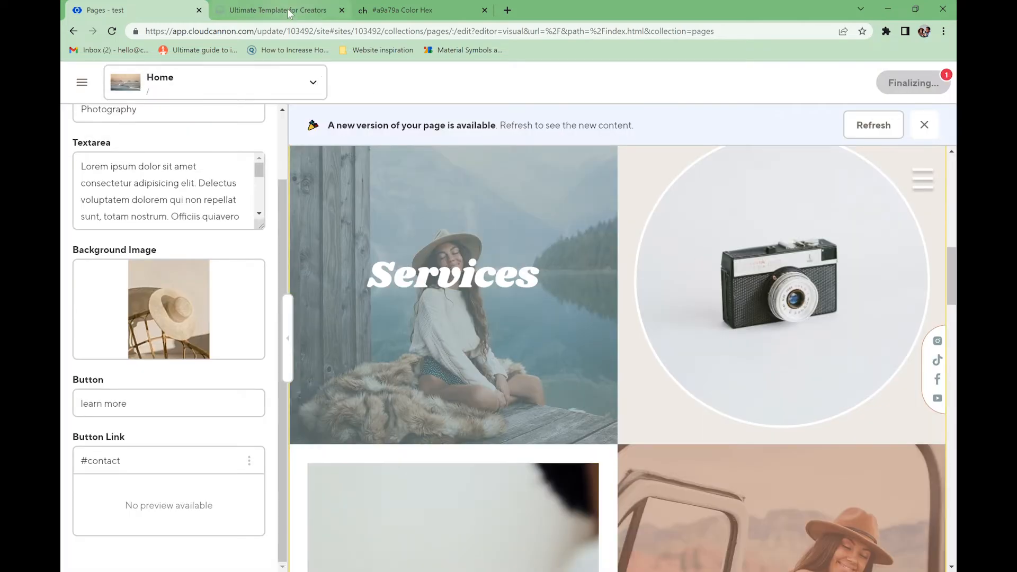
scroll(179, 265, "up", 2)
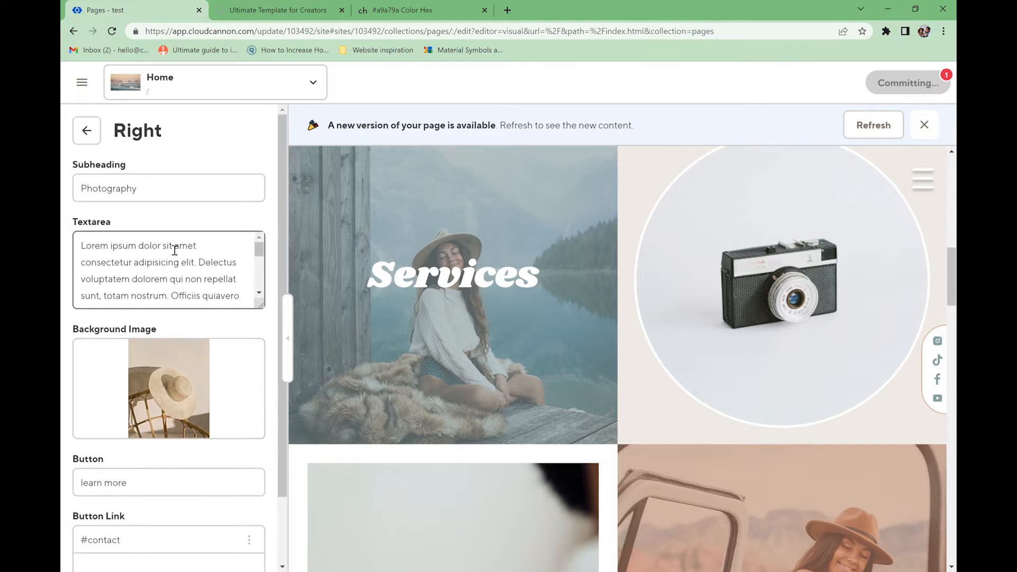
left_click(86, 130)
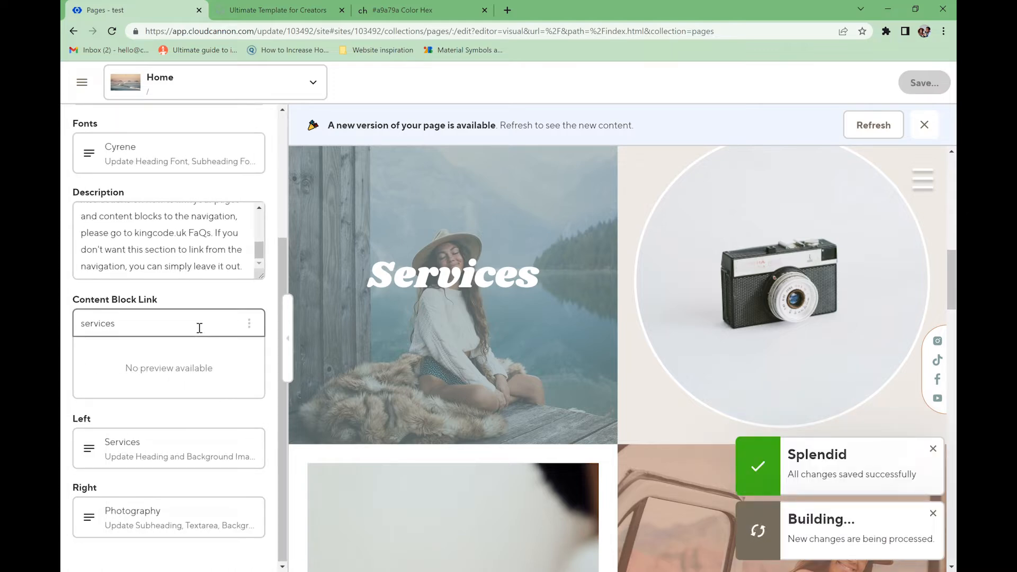
scroll(153, 289, "up", 3)
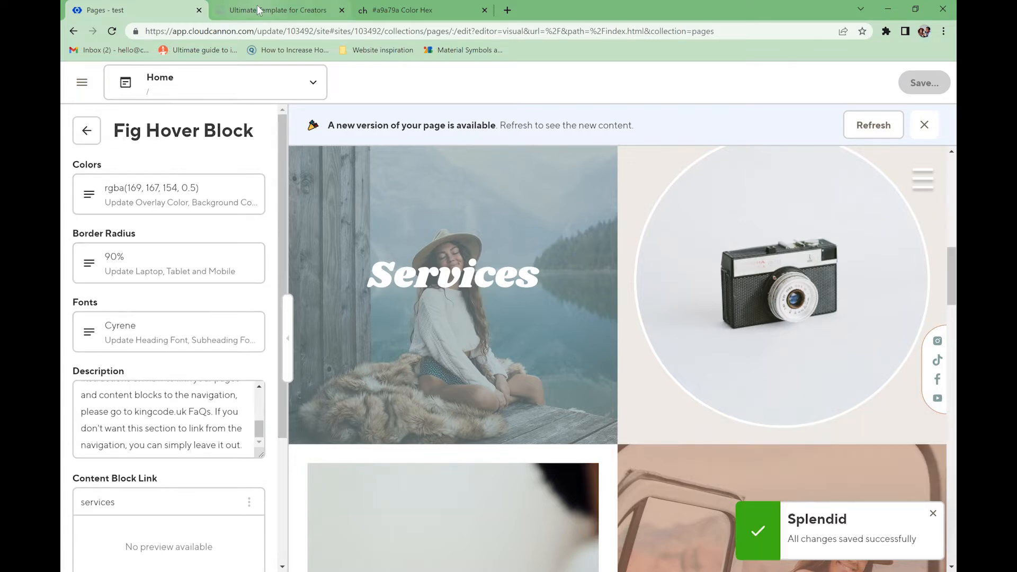
key("ctrl+Tab")
left_click(112, 31)
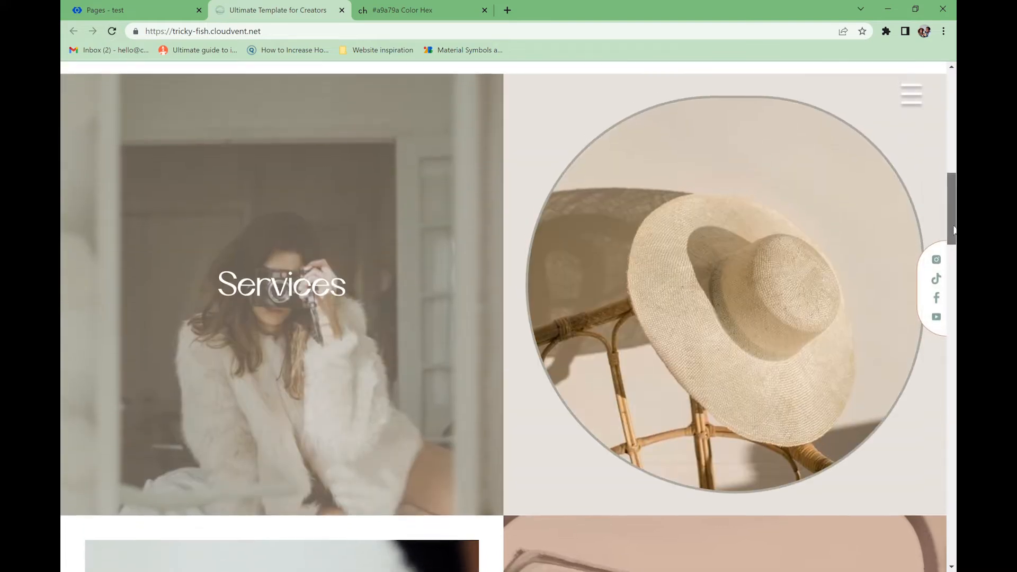
mouse_move(855, 254)
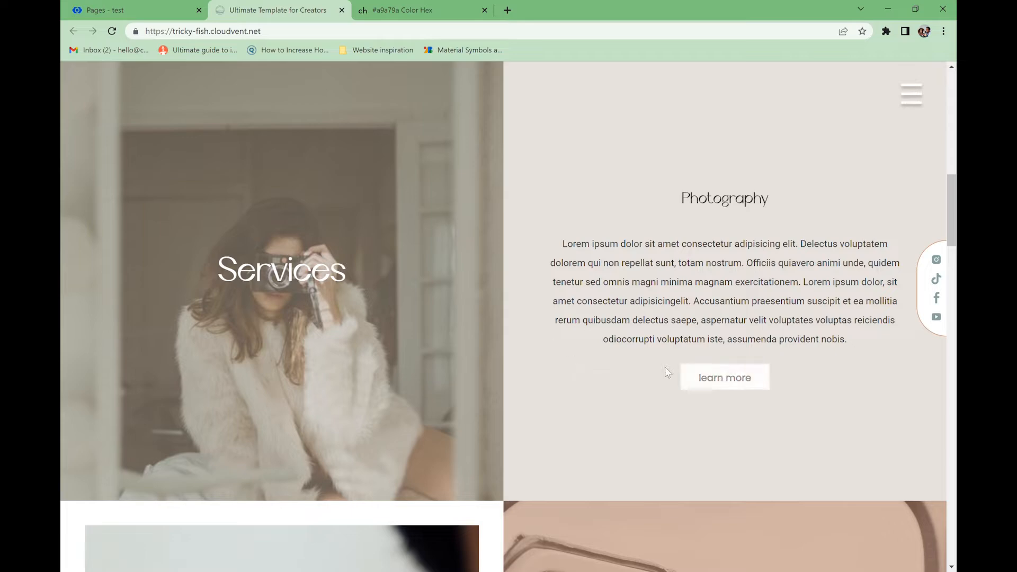
scroll(578, 353, "up", 2)
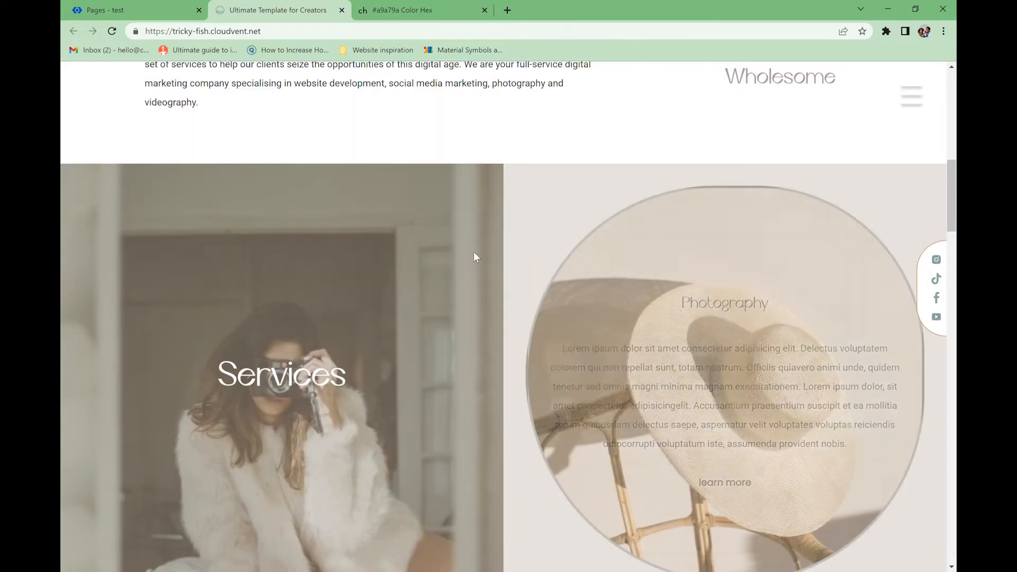
key("F12")
left_click(513, 83)
scroll(530, 259, "down", 5)
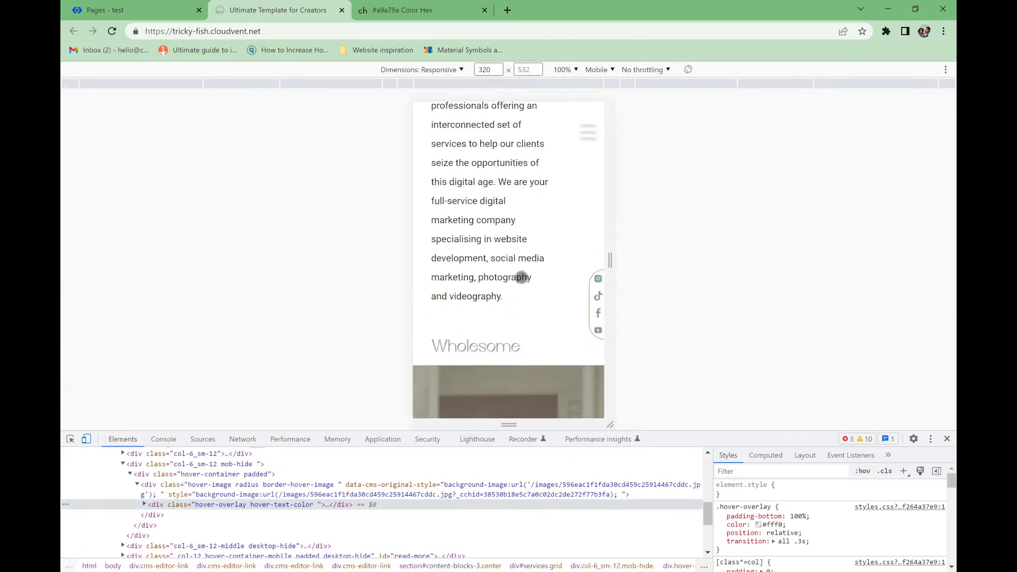
scroll(531, 259, "down", 5)
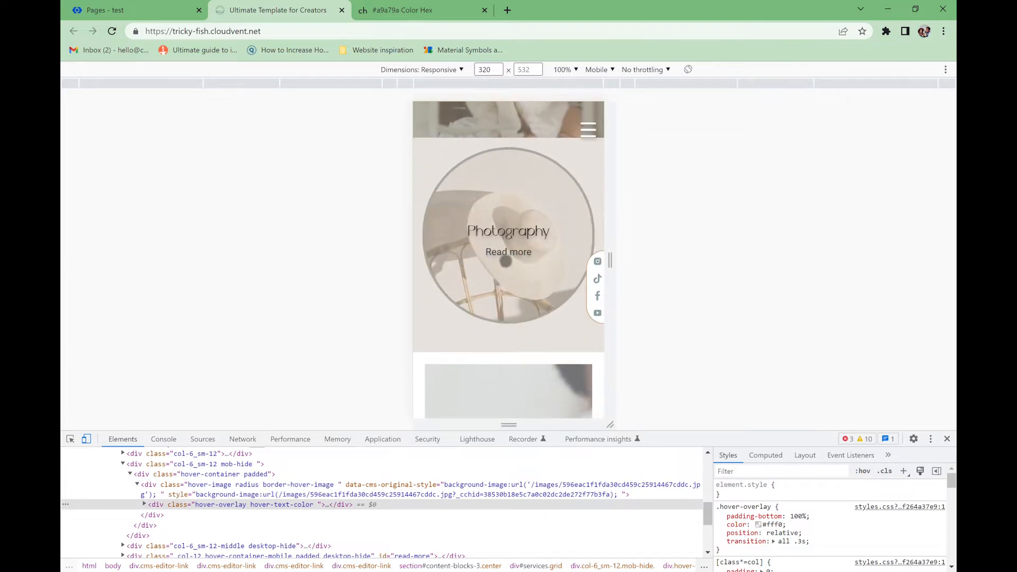
scroll(511, 304, "down", 3)
left_click_drag(510, 304, 510, 151)
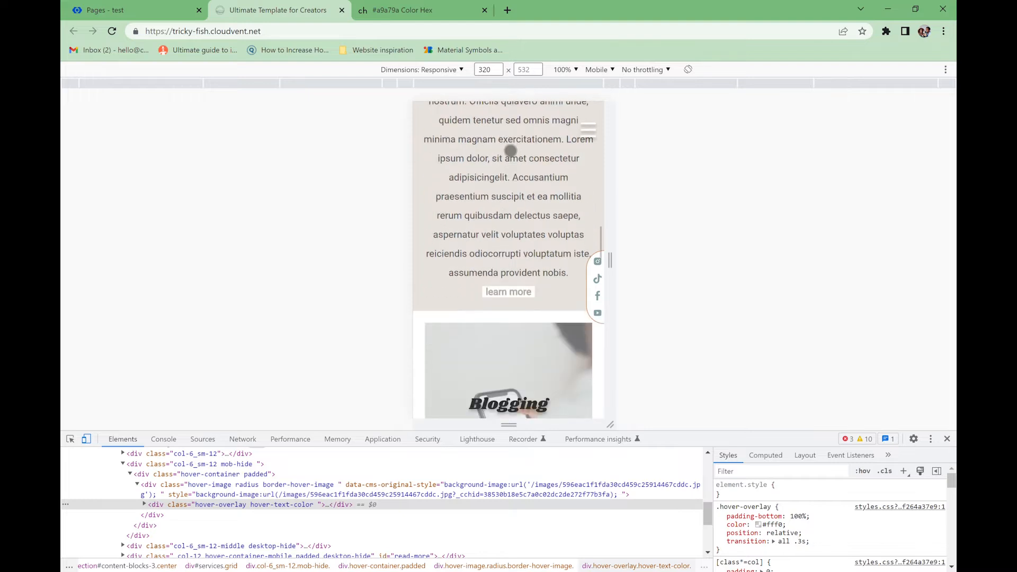
scroll(517, 276, "up", 5)
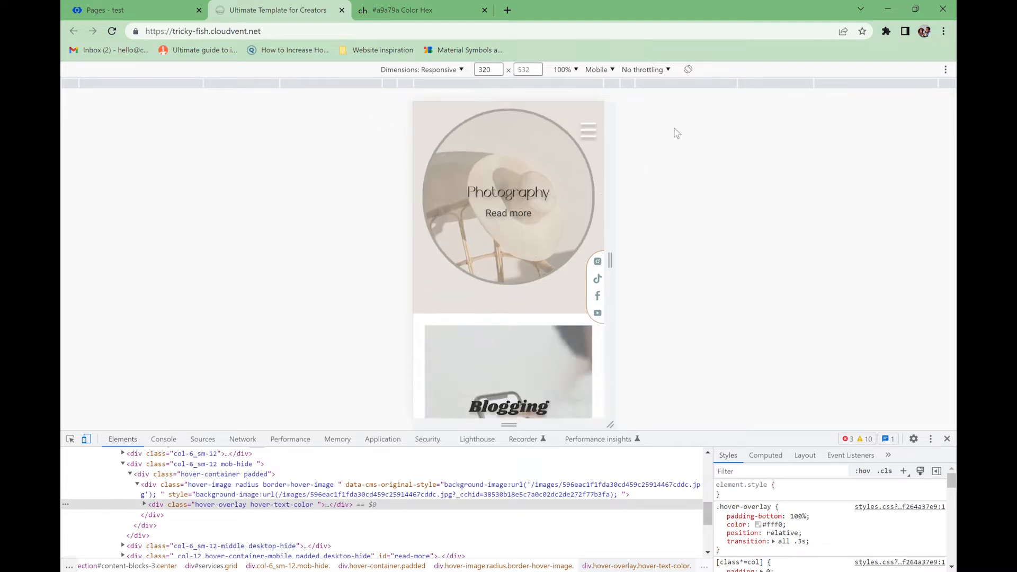
left_click(947, 438)
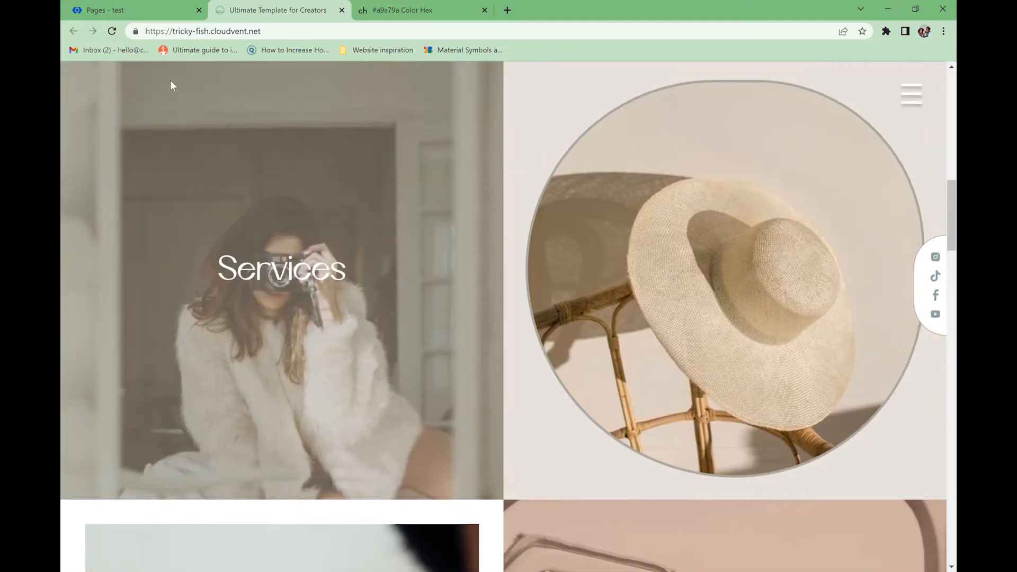
left_click(135, 8)
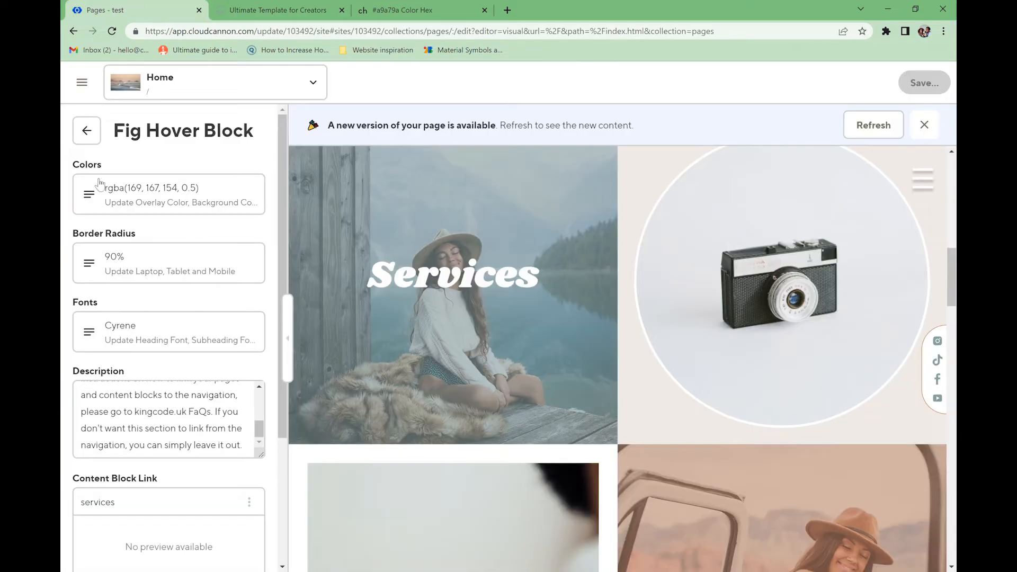
- Set the Zuko Hover Block overlay colour to rgba(169, 167, 154, 0.5), leaving the background unchanged
left_click(87, 130)
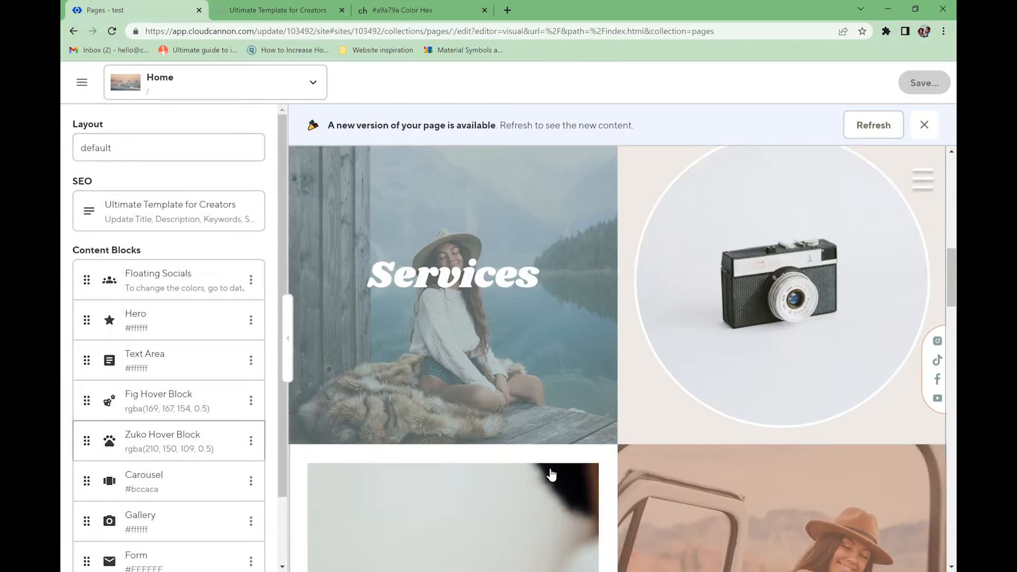
scroll(550, 471, "down", 3)
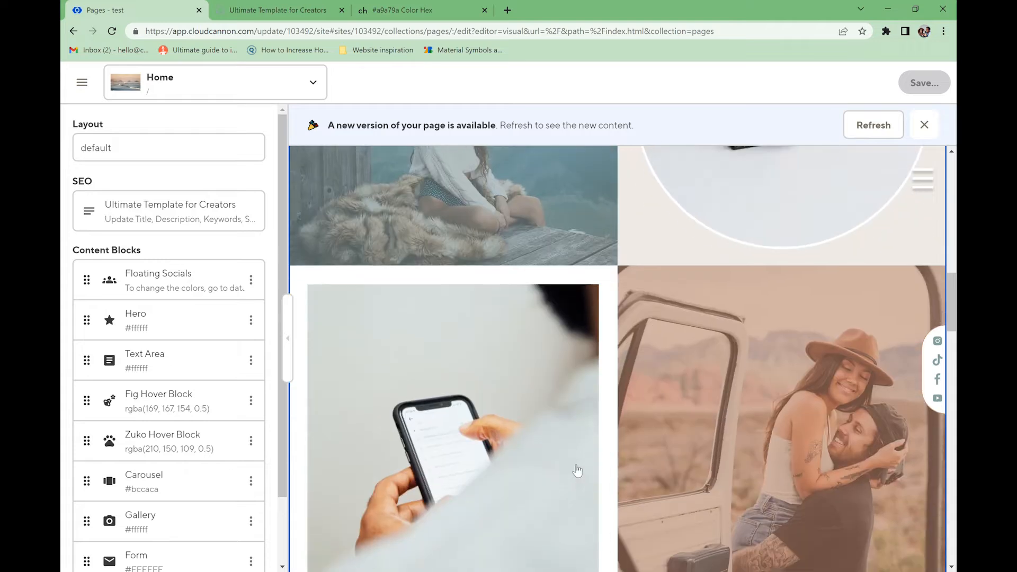
left_click(143, 446)
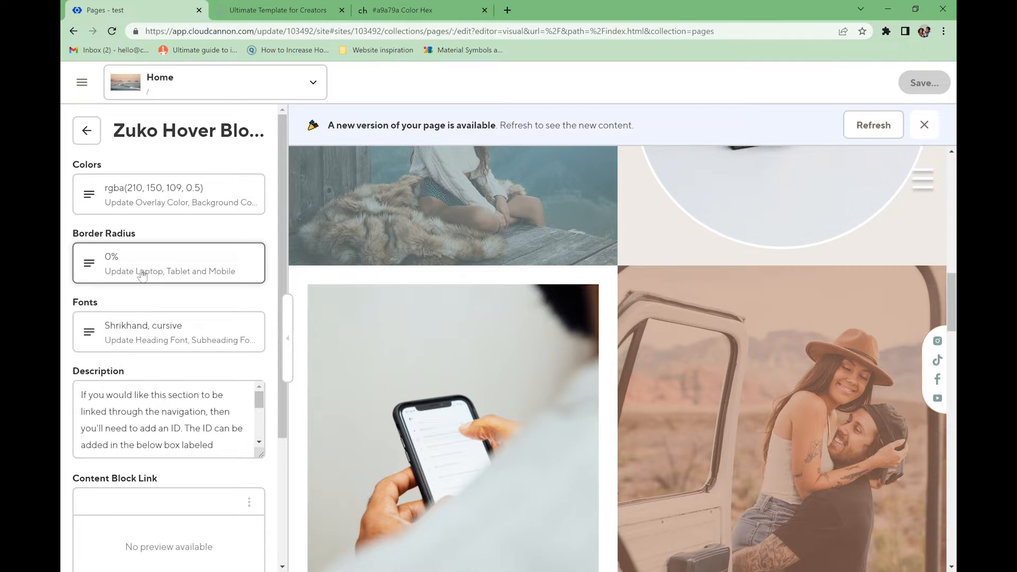
left_click(131, 197)
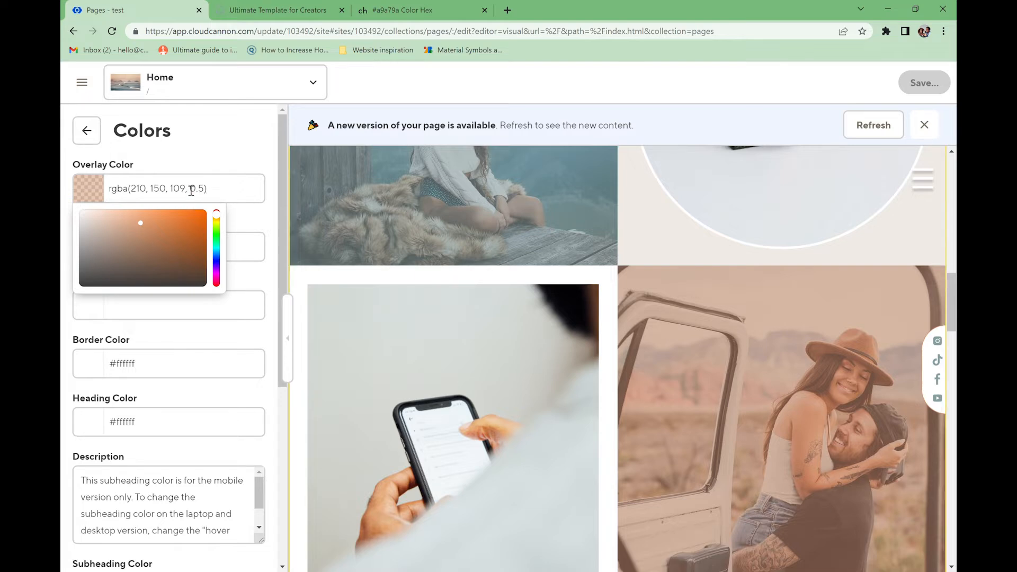
left_click(422, 9)
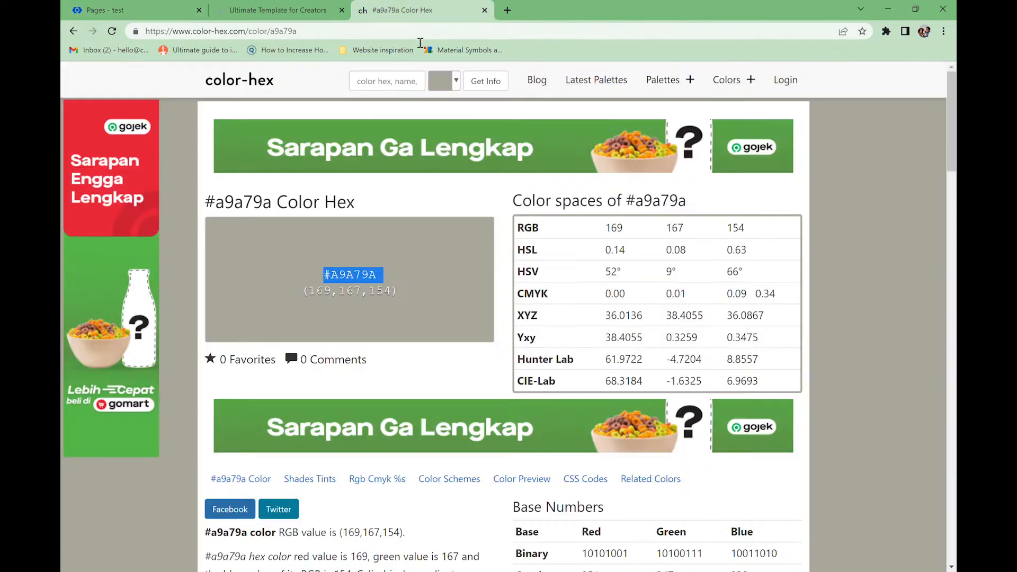
left_click_drag(403, 293, 310, 295)
left_click(147, 6)
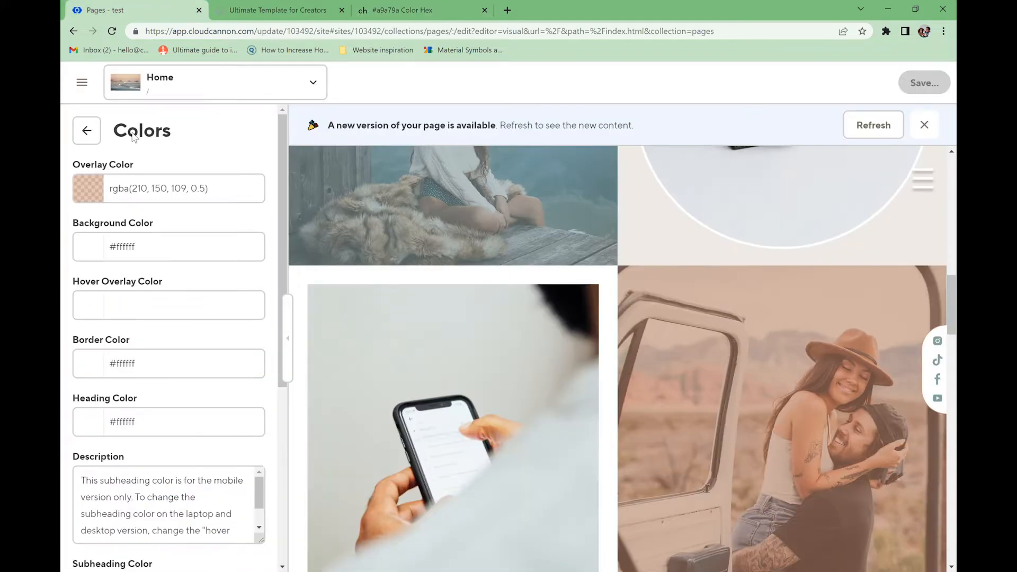
left_click(193, 193)
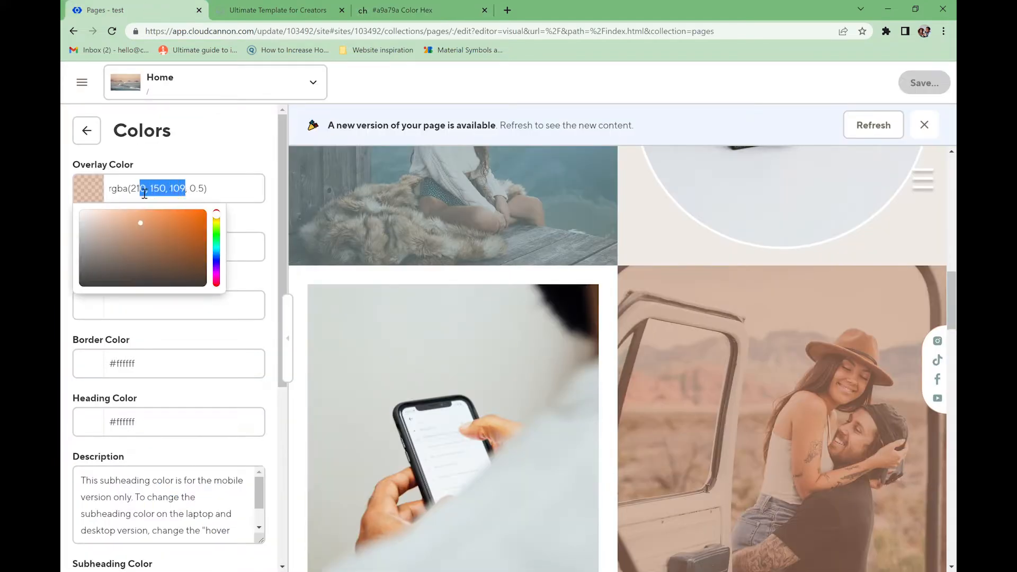
key("BackSpace")
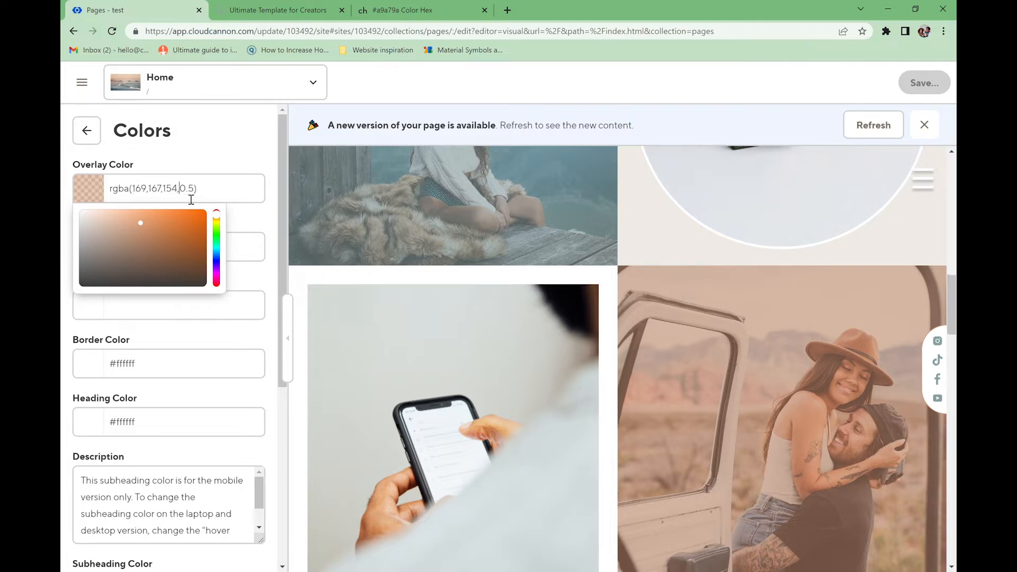
left_click(212, 168)
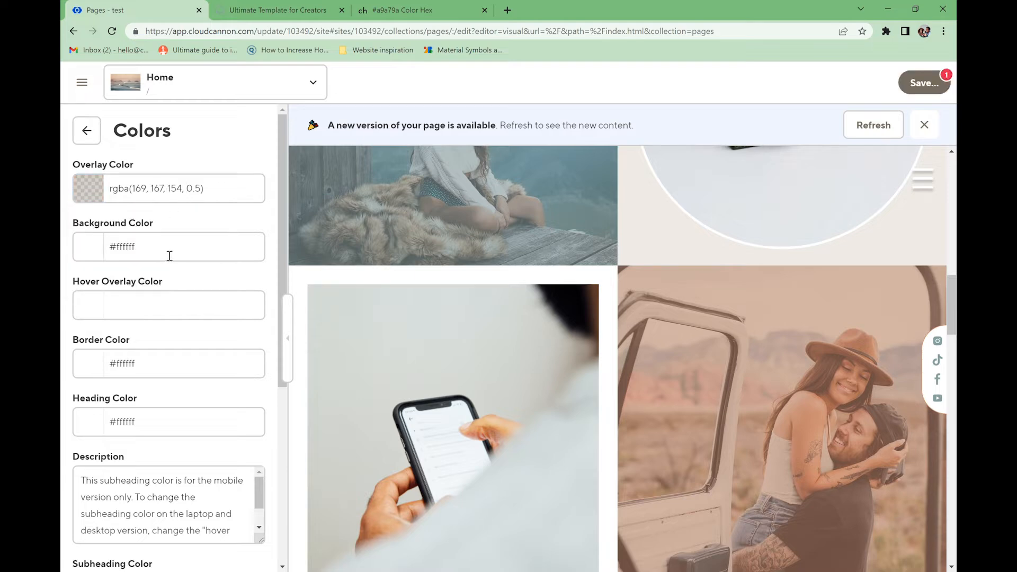
left_click(140, 253)
left_click(188, 223)
- Set the hover overlay colour to #a9a79a, leaving the border colour unchanged
left_click(131, 312)
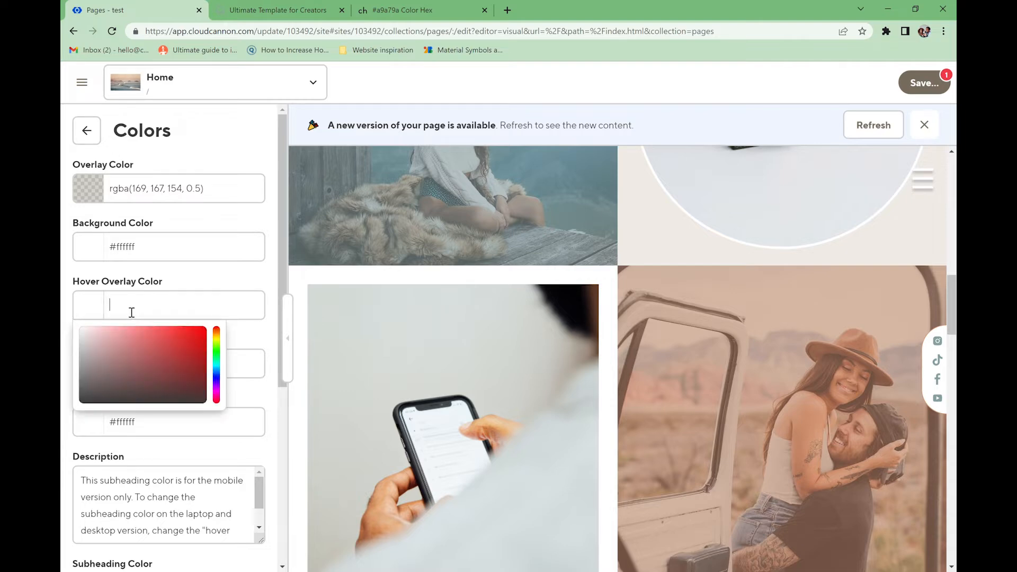
left_click(382, 10)
left_click_drag(376, 275, 316, 276)
left_click(158, 8)
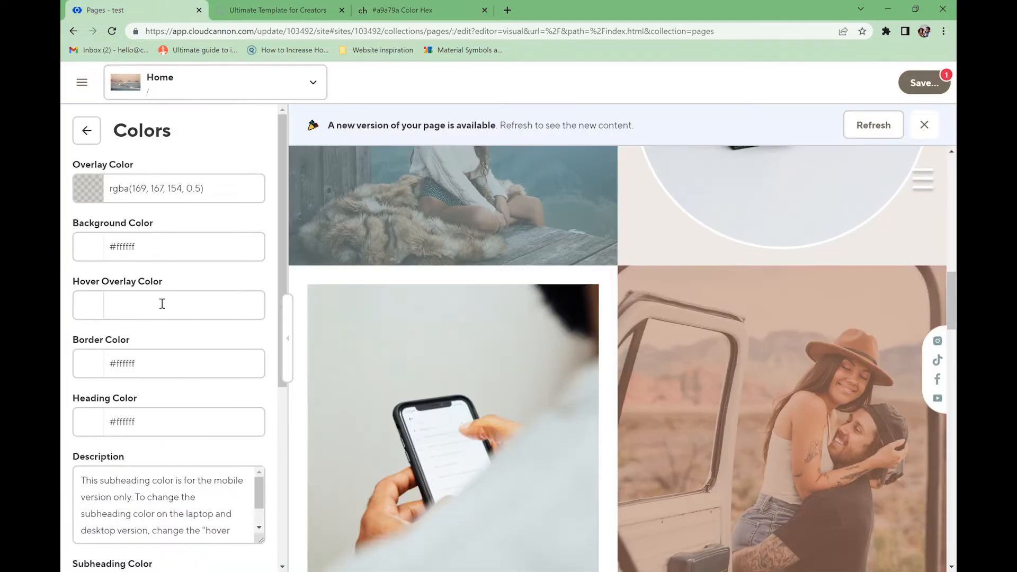
left_click(140, 312)
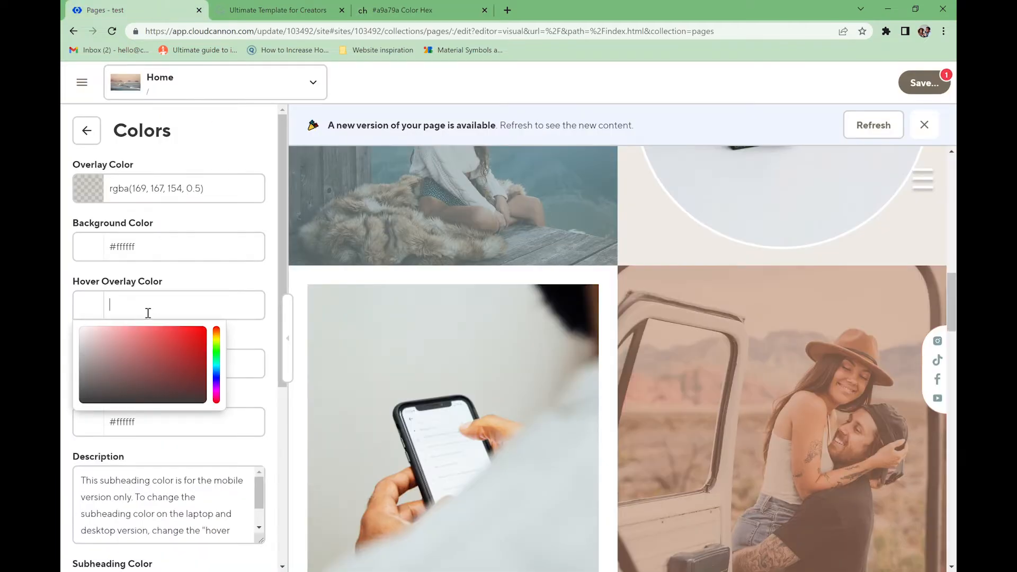
type("#a9a79a")
left_click(189, 283)
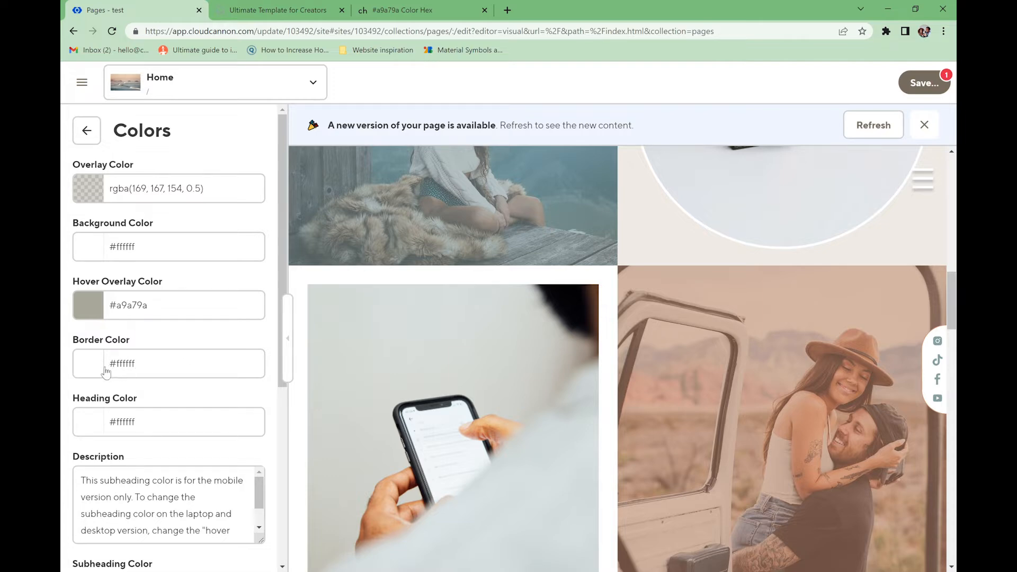
left_click(201, 377)
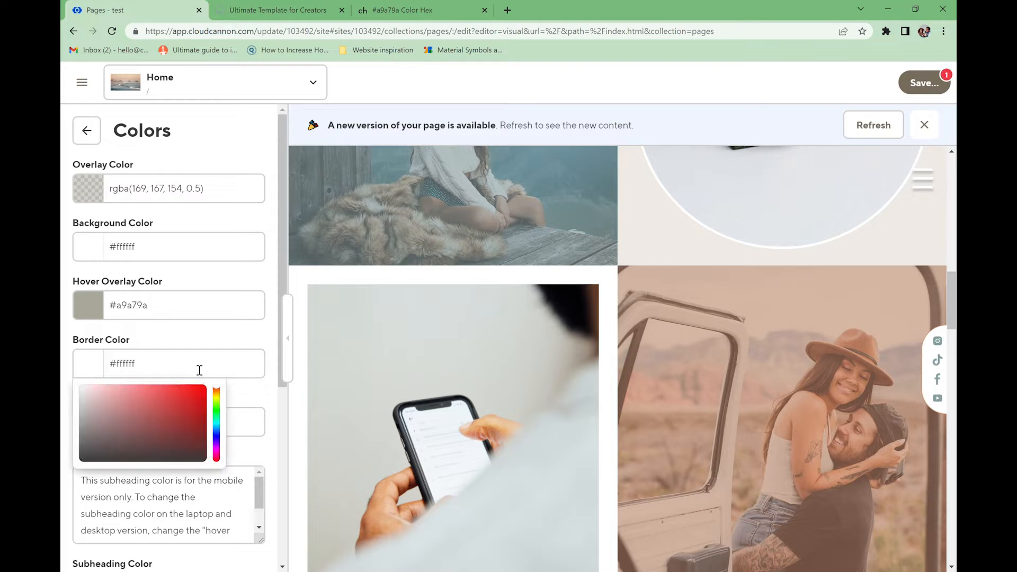
left_click(203, 345)
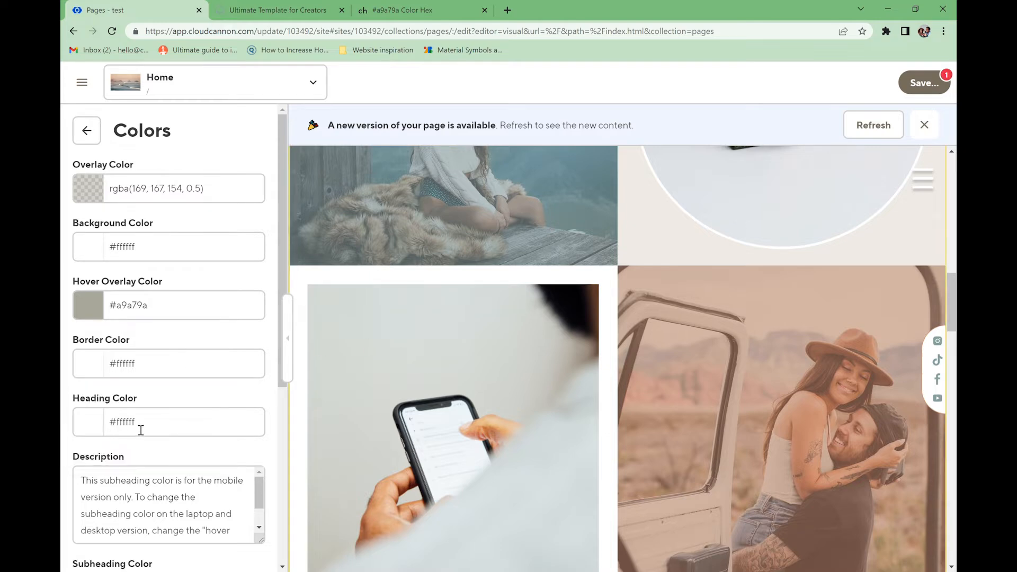
- Make the button background white #ffffff and the button text #a9a79a
left_click_drag(278, 262, 291, 443)
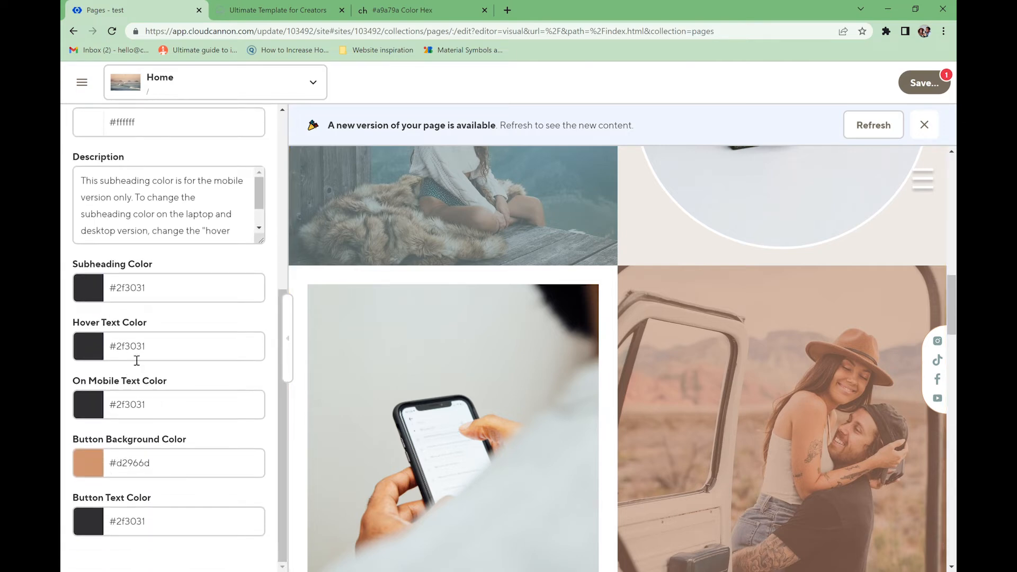
left_click(167, 473)
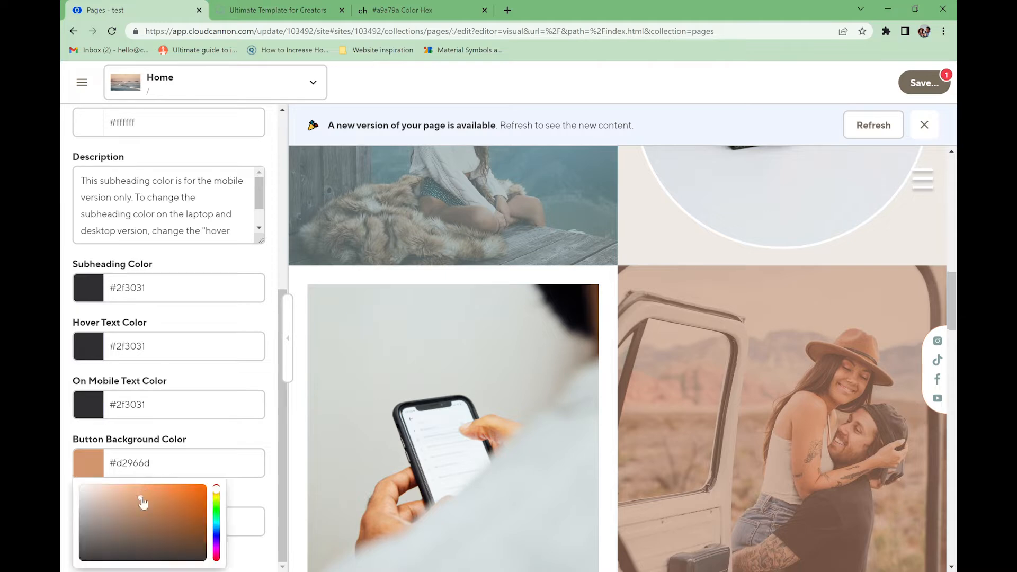
left_click_drag(142, 502, 72, 483)
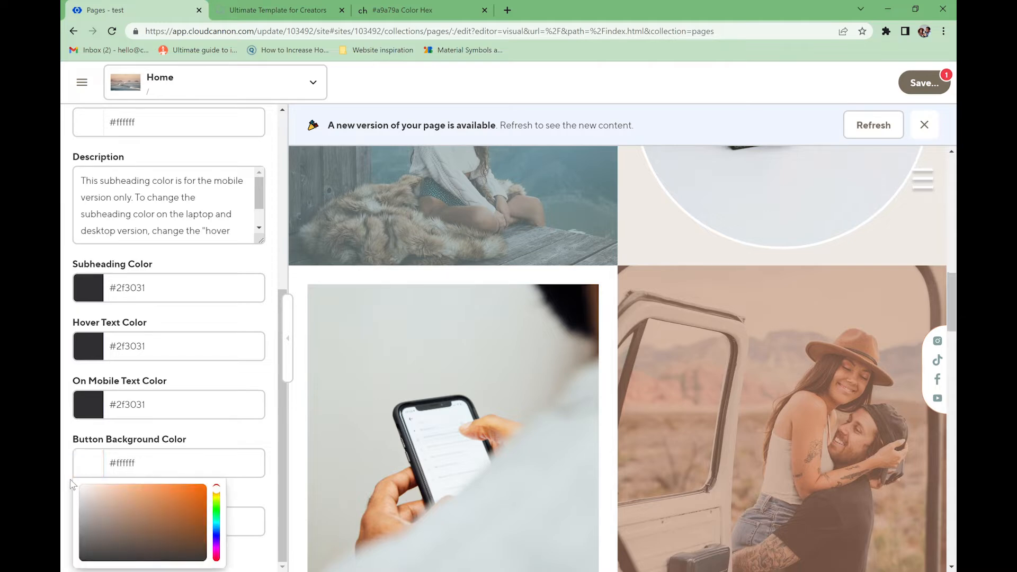
left_click(209, 436)
left_click(134, 523)
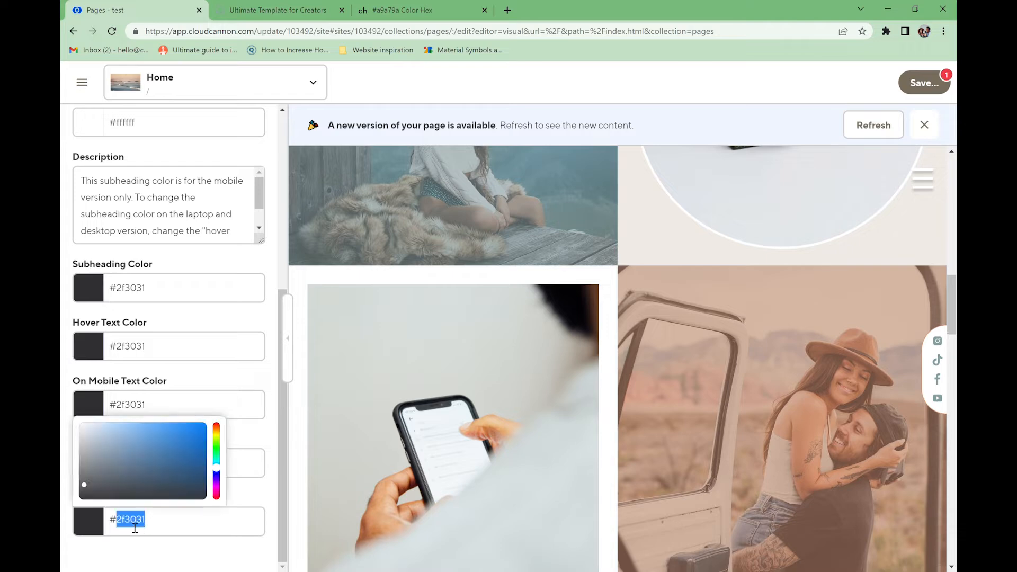
type("#a9a79a")
left_click(248, 495)
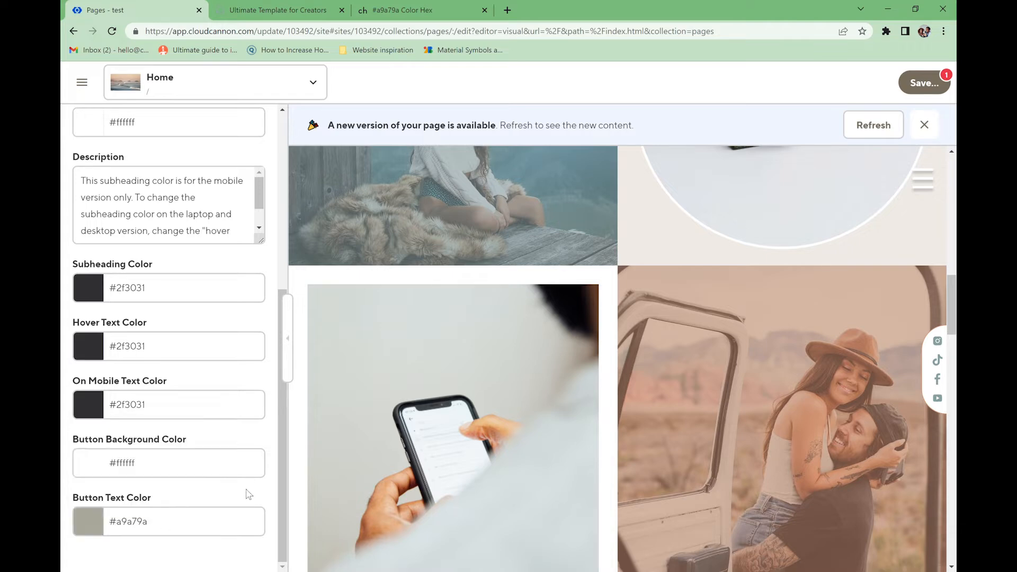
scroll(233, 300, "up", 3)
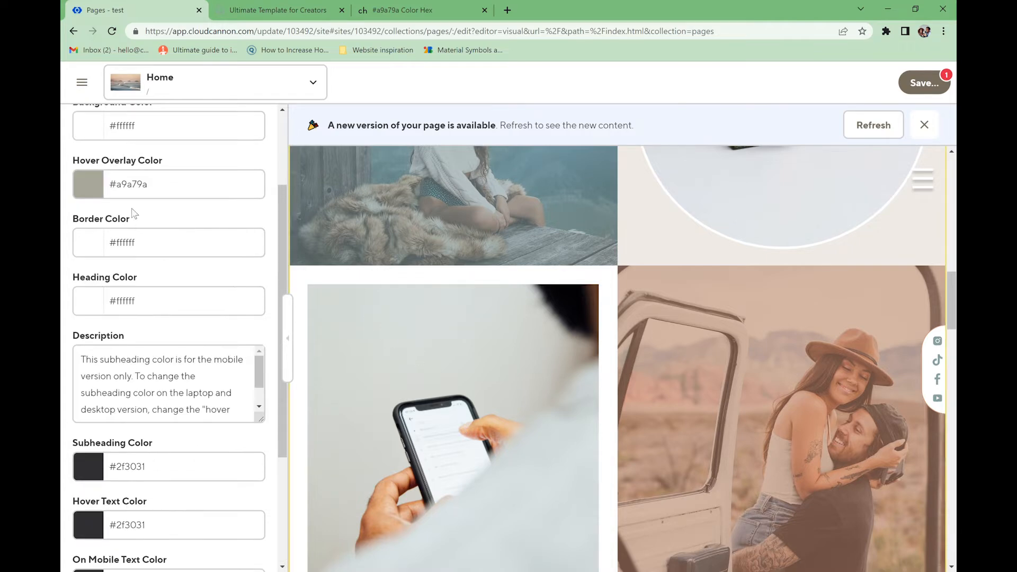
scroll(133, 213, "up", 3)
left_click(85, 130)
scroll(185, 433, "down", 2)
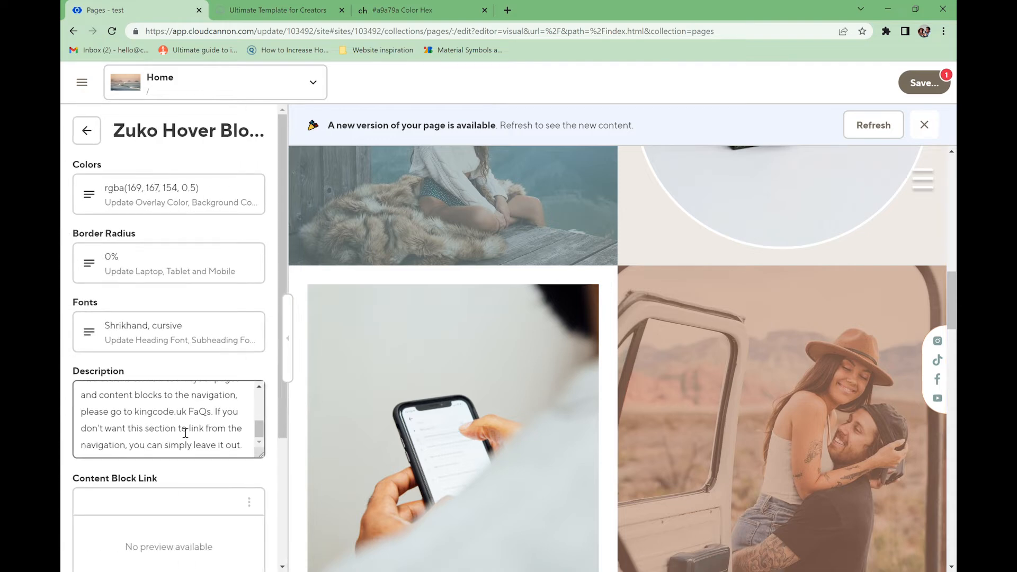
scroll(186, 440, "down", 3)
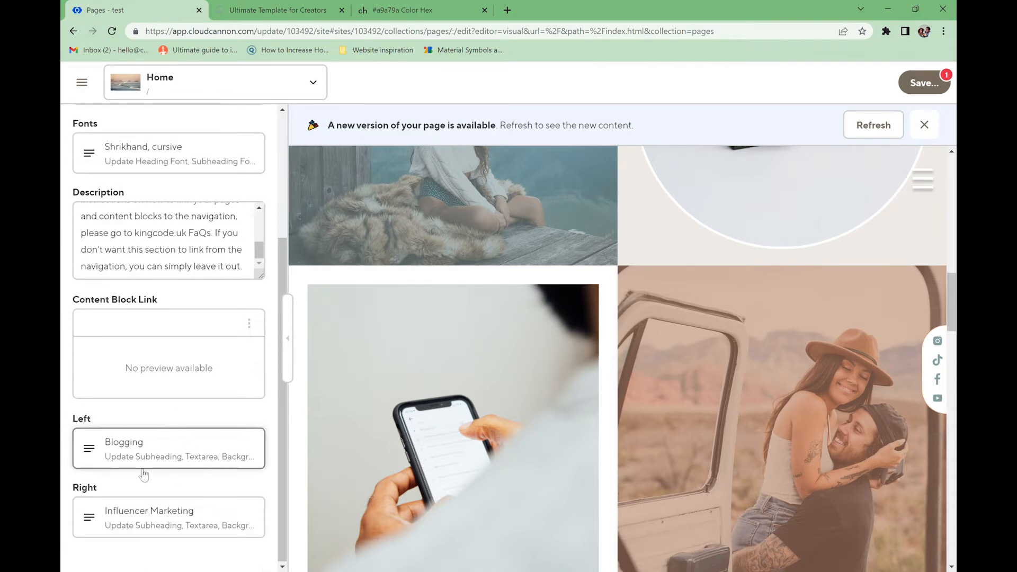
left_click(112, 461)
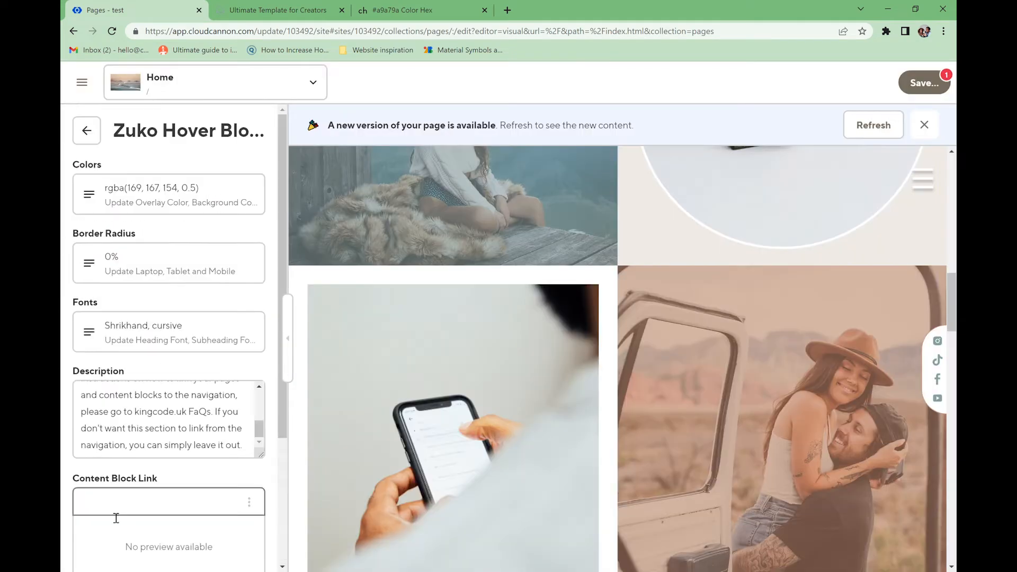
left_click(103, 253)
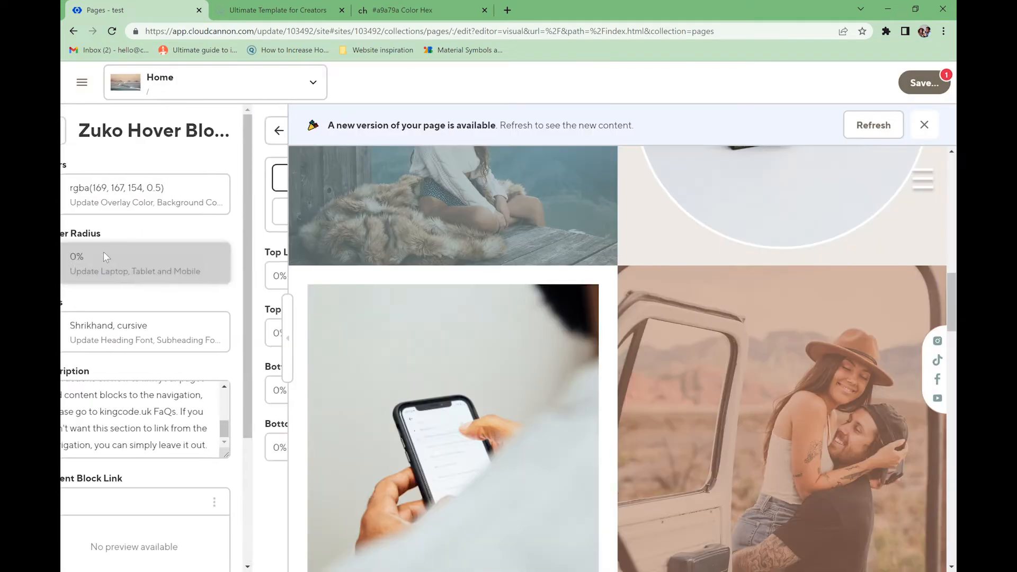
left_click(94, 280)
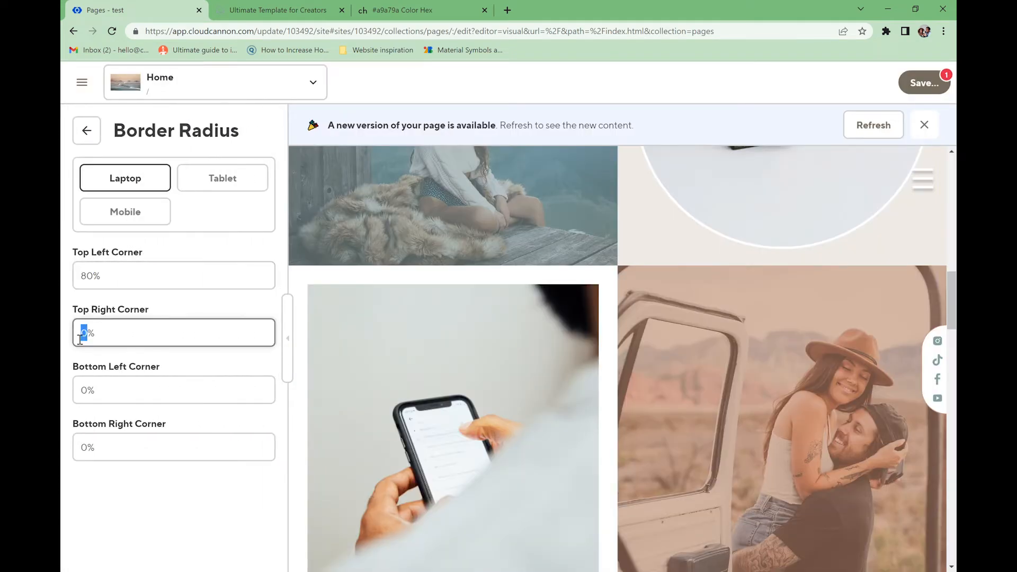
type("70")
left_click_drag(88, 390, 80, 392)
type("90")
left_click_drag(89, 451, 80, 451)
type("95")
- Save the page changes and go back to the content block list
left_click(926, 86)
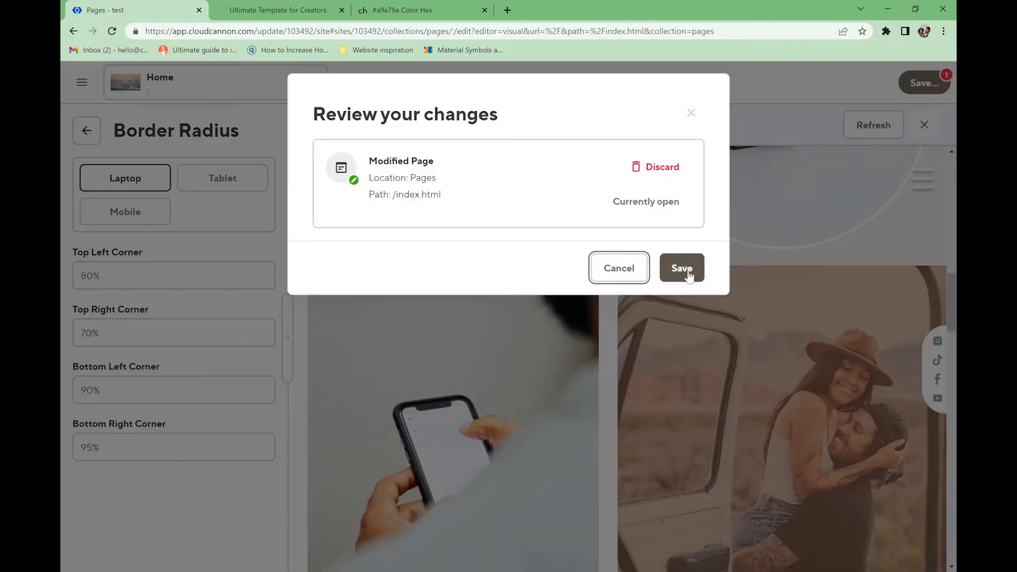
left_click(688, 275)
left_click(86, 131)
left_click(86, 131)
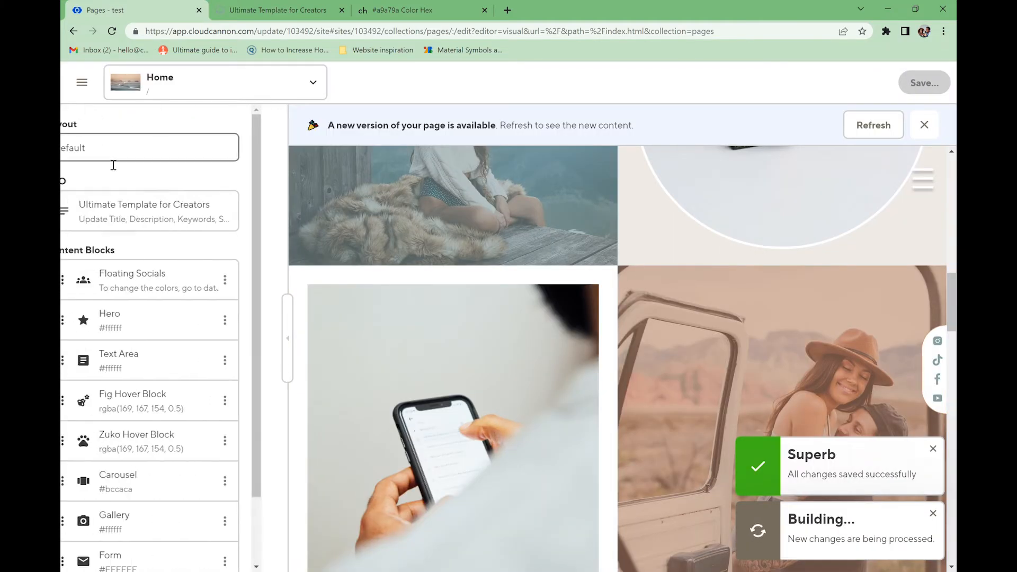
scroll(215, 468, "down", 2)
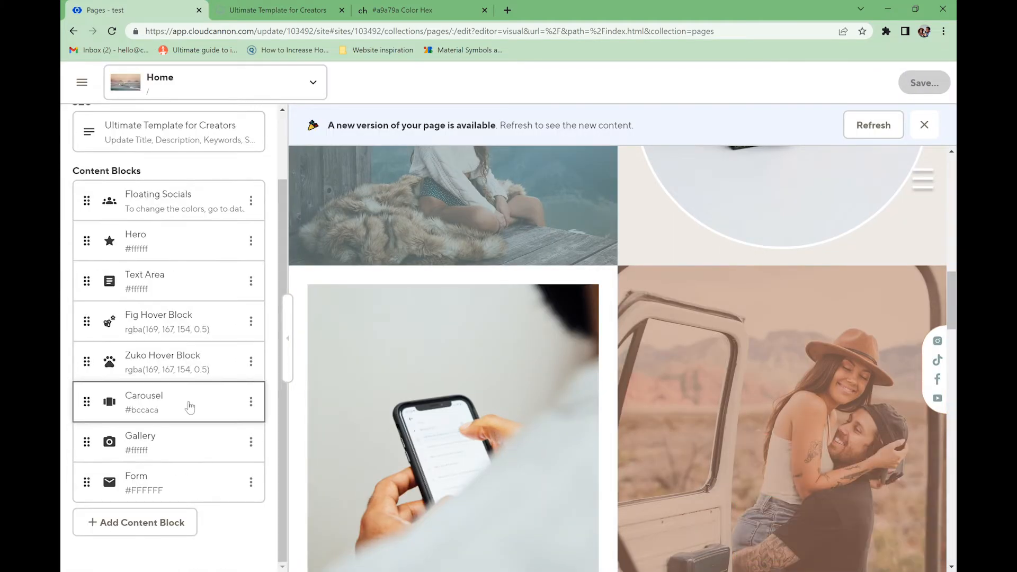
- Give the Carousel block a white #ffffff background and a #6c6a61 heading colour
left_click(200, 404)
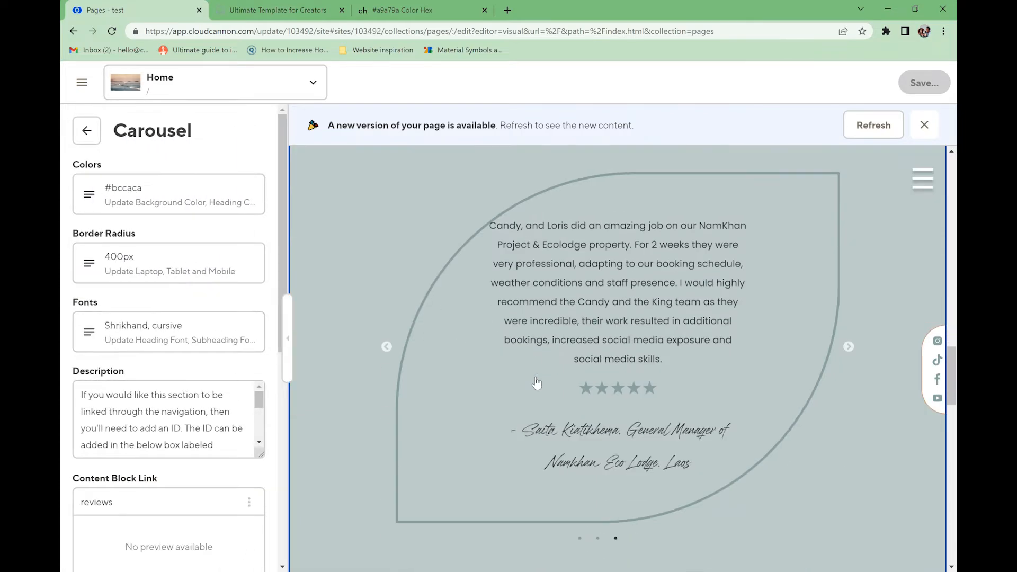
left_click(112, 31)
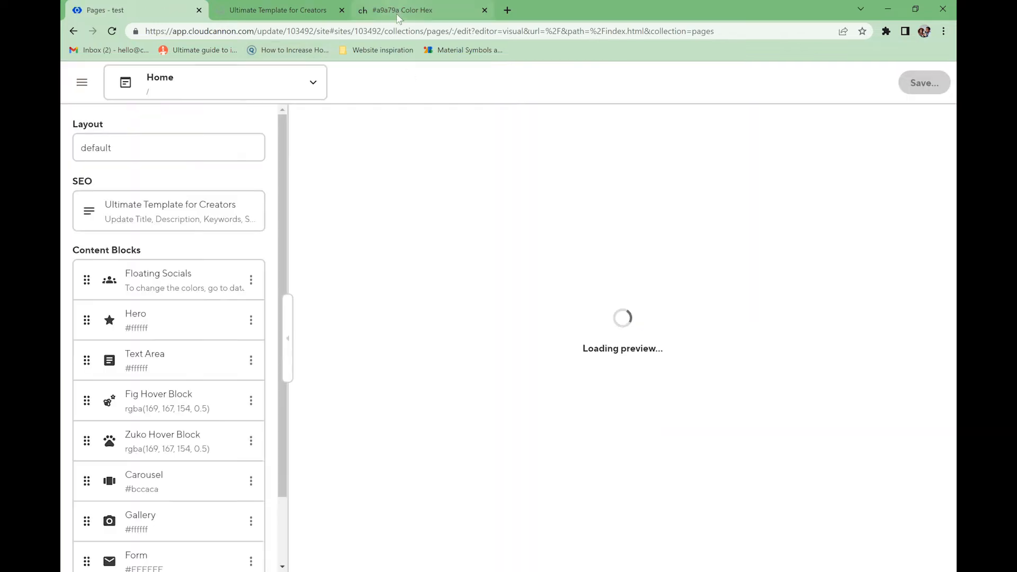
scroll(435, 374, "down", 7)
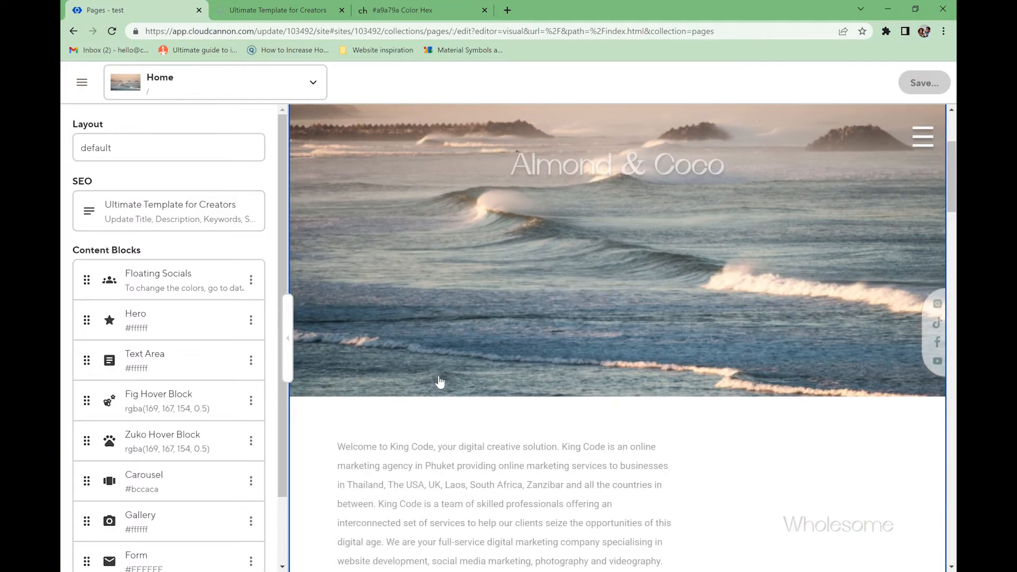
scroll(182, 403, "down", 2)
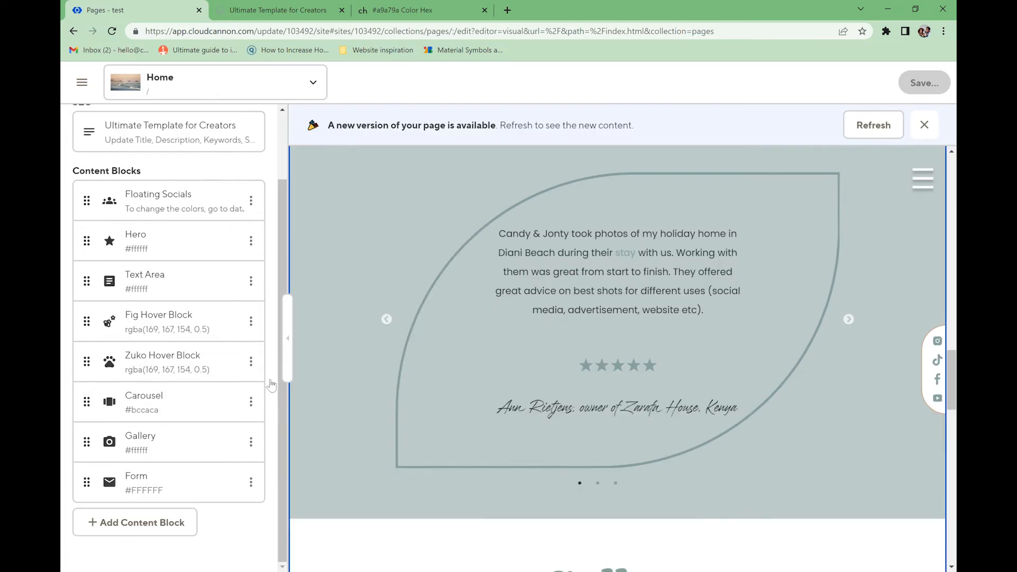
left_click(181, 398)
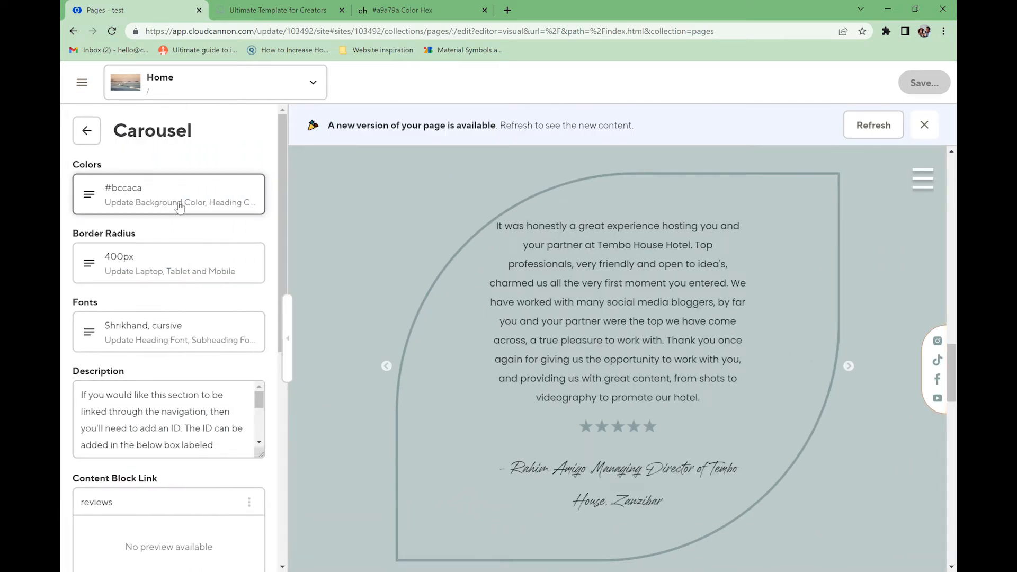
left_click(157, 197)
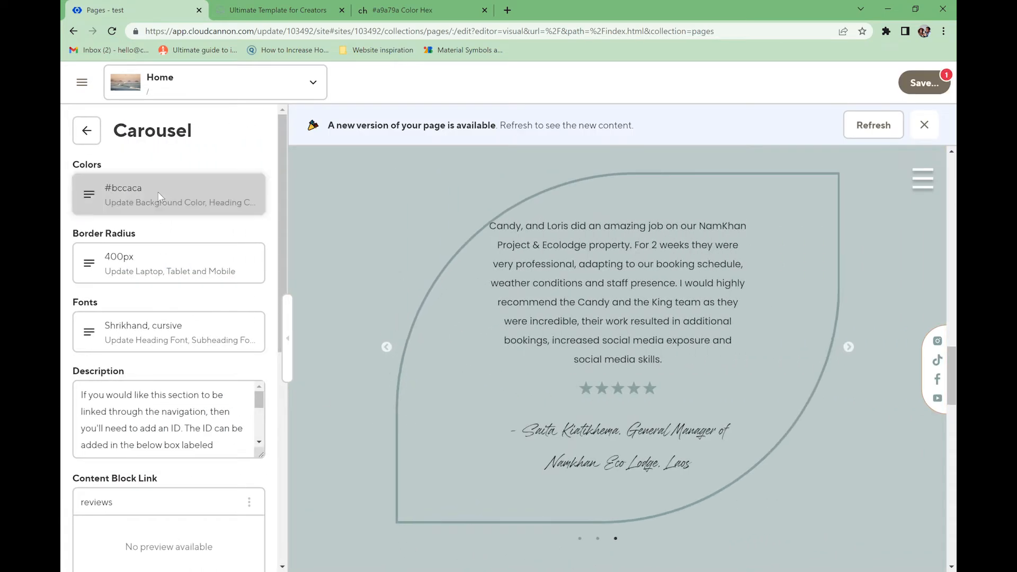
left_click_drag(82, 221, 79, 209)
left_click(89, 247)
left_click_drag(86, 308, 92, 312)
left_click(127, 305)
type("#a9a79a")
triple_click(159, 251)
key("ctrl+c")
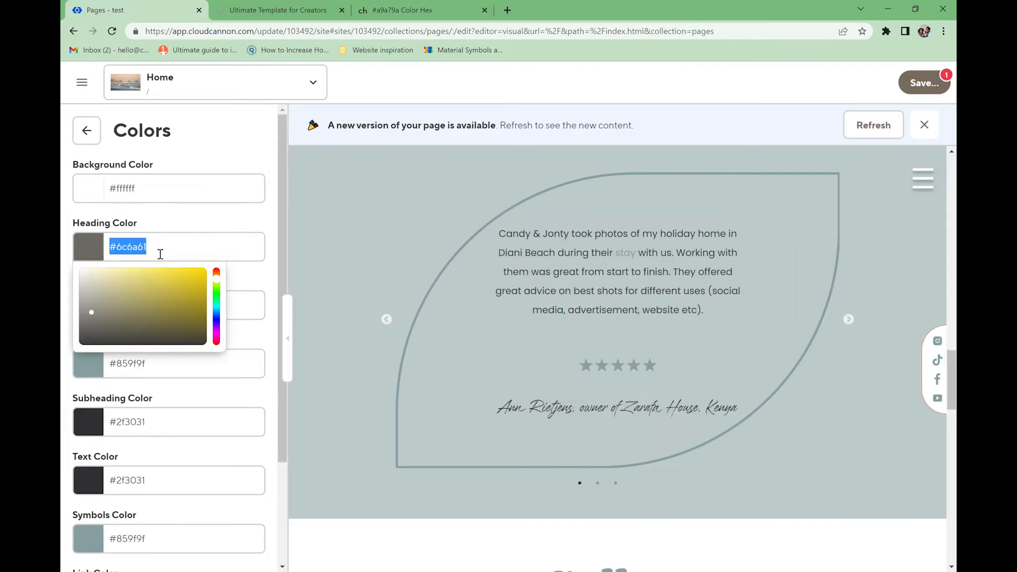
- Set the carousel text area colour to #d4d2c5 and its border, symbols and link colours to #6c6a61
left_click(105, 308)
left_click(88, 339)
triple_click(127, 364)
triple_click(127, 538)
key("ctrl+v")
scroll(159, 477, "down", 3)
triple_click(127, 463)
key("ctrl+v")
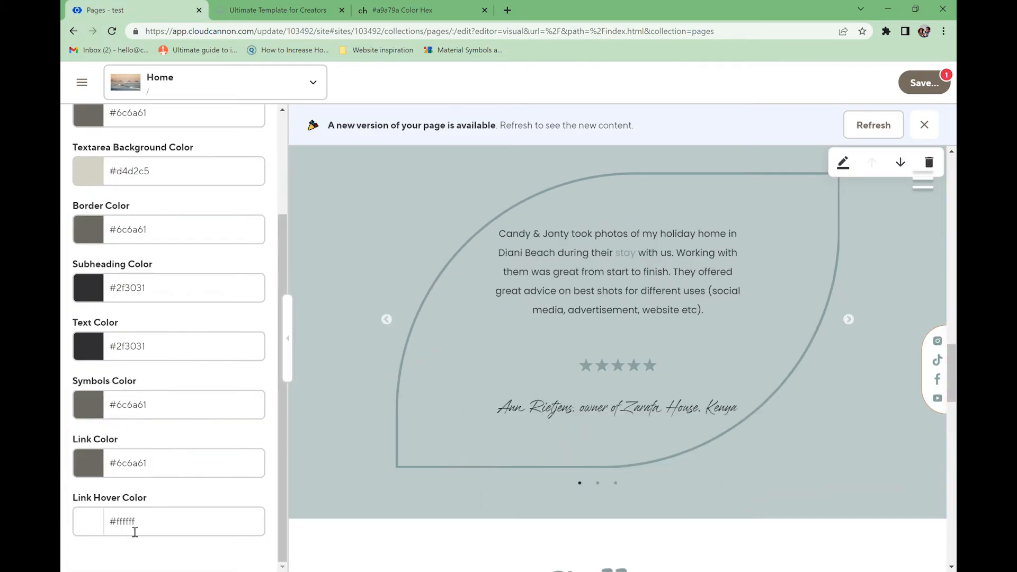
scroll(147, 324, "up", 3)
scroll(147, 324, "up", 1)
left_click(86, 130)
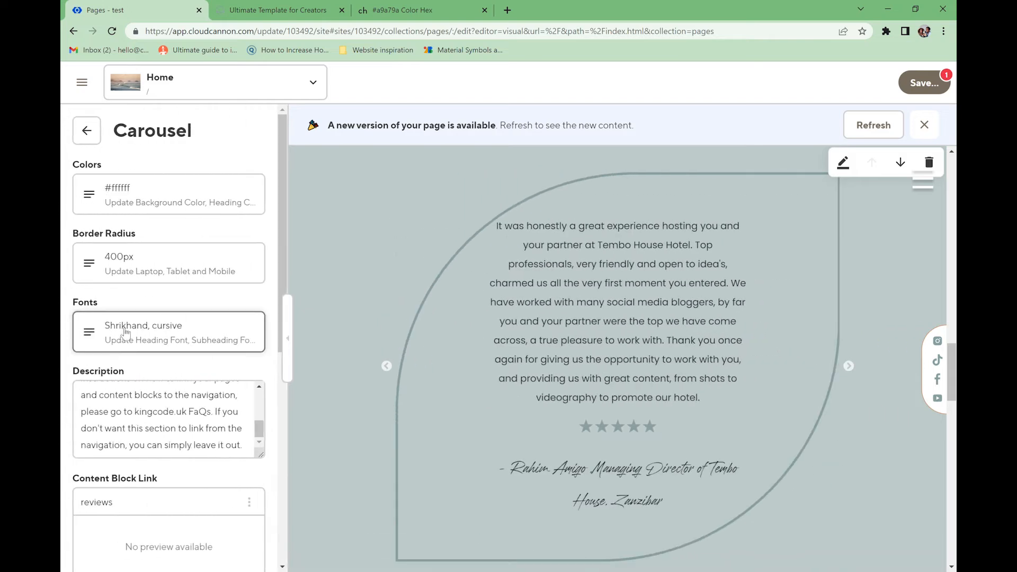
- Set the carousel heading and subheading fonts to Cyrene and the text font to Roboto, sans-serif
left_click(212, 329)
left_click(228, 189)
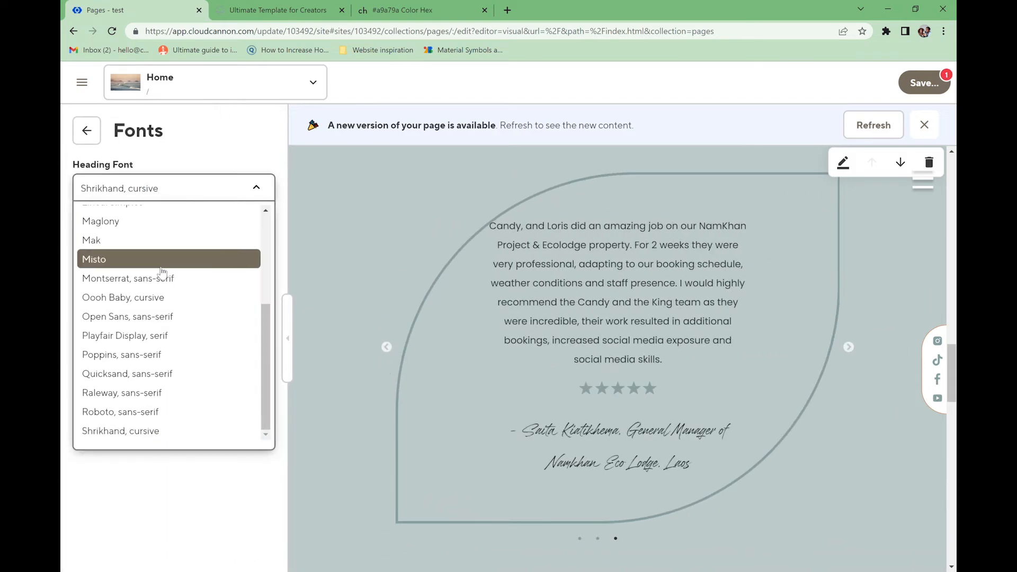
scroll(161, 269, "up", 2)
scroll(161, 269, "up", 2)
left_click(159, 291)
left_click(209, 247)
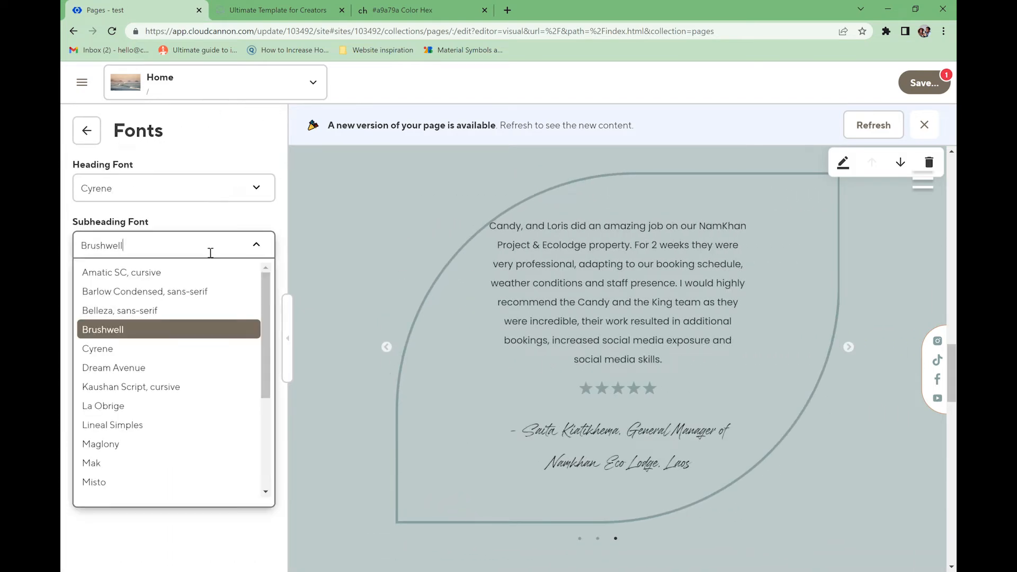
left_click(160, 347)
left_click(166, 305)
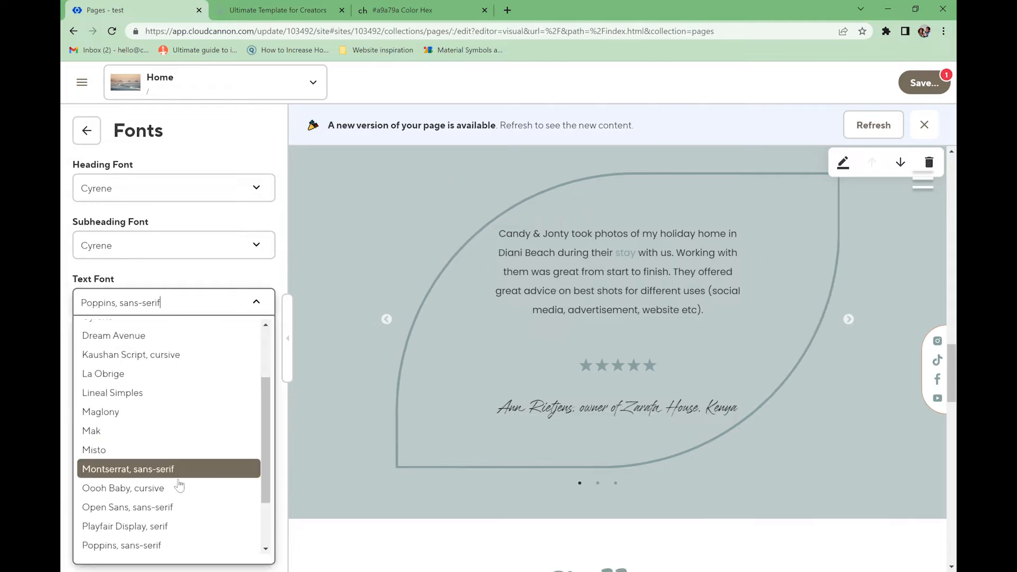
scroll(159, 498, "down", 3)
left_click(142, 526)
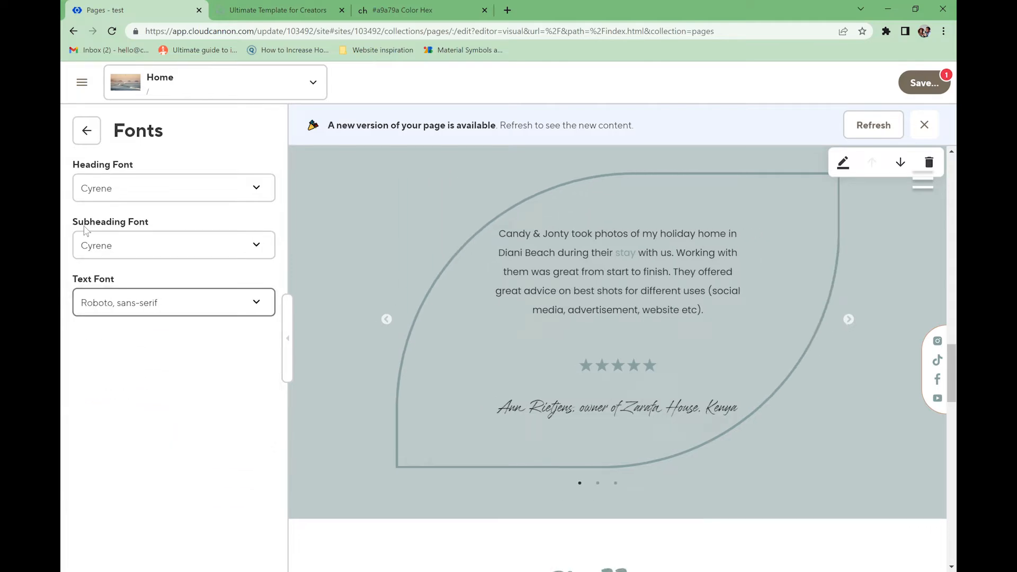
left_click(87, 130)
scroll(168, 385, "down", 7)
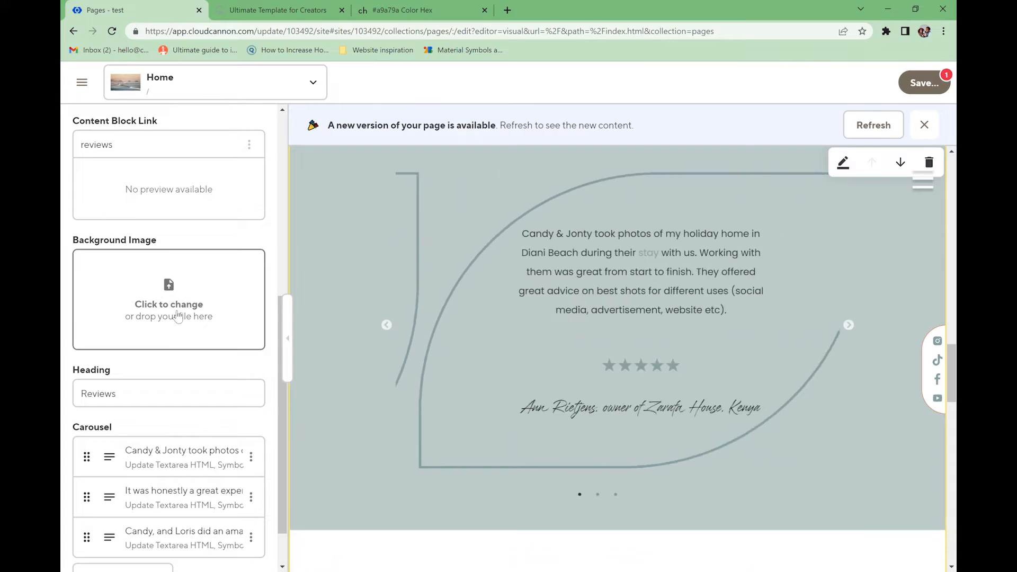
- Change the carousel heading to 'What others are saying'
left_click(146, 393)
type("What others")
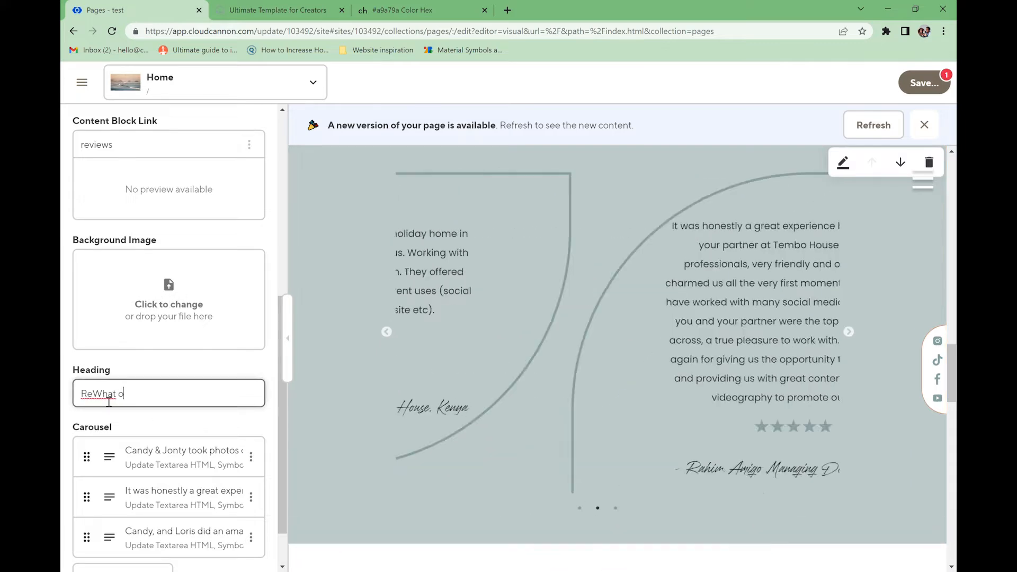
left_click(89, 394)
key("BackSpace")
key("BackSpace")
type("are sa")
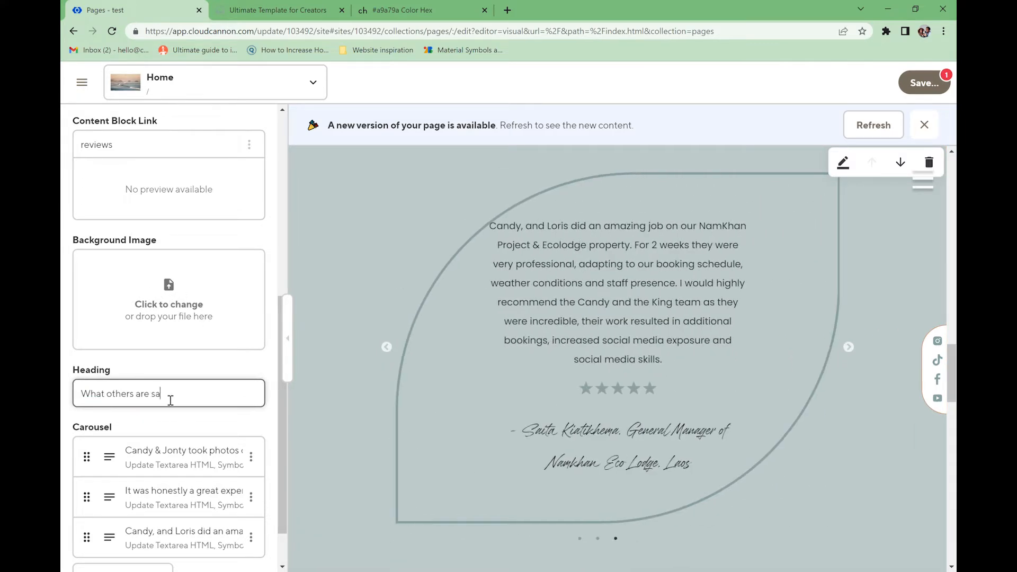
type("ying")
scroll(137, 419, "down", 1)
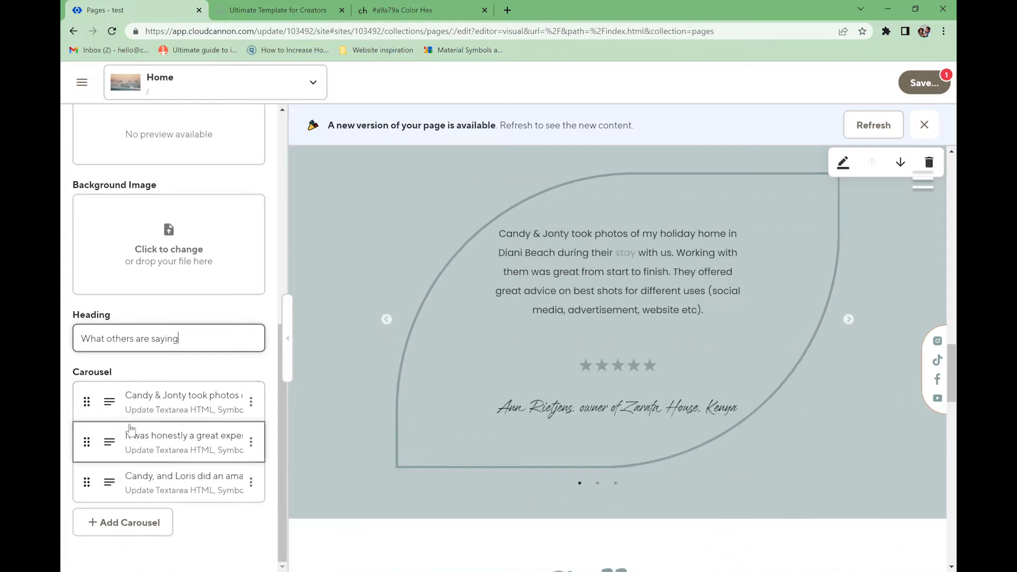
- Replace the first review's text with 'new review to show you.', check its star symbols, and open a new tab
left_click(133, 408)
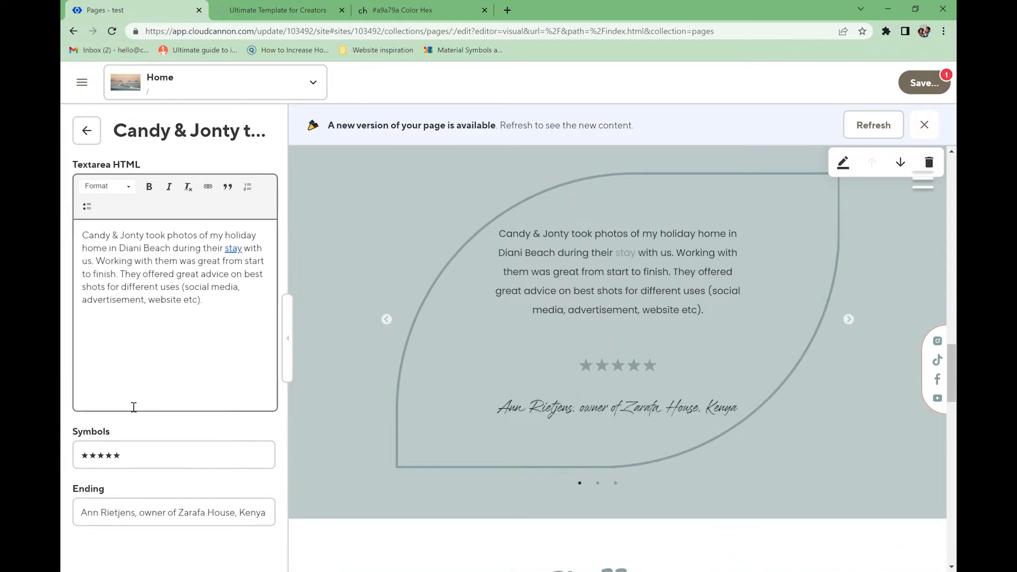
left_click(217, 301)
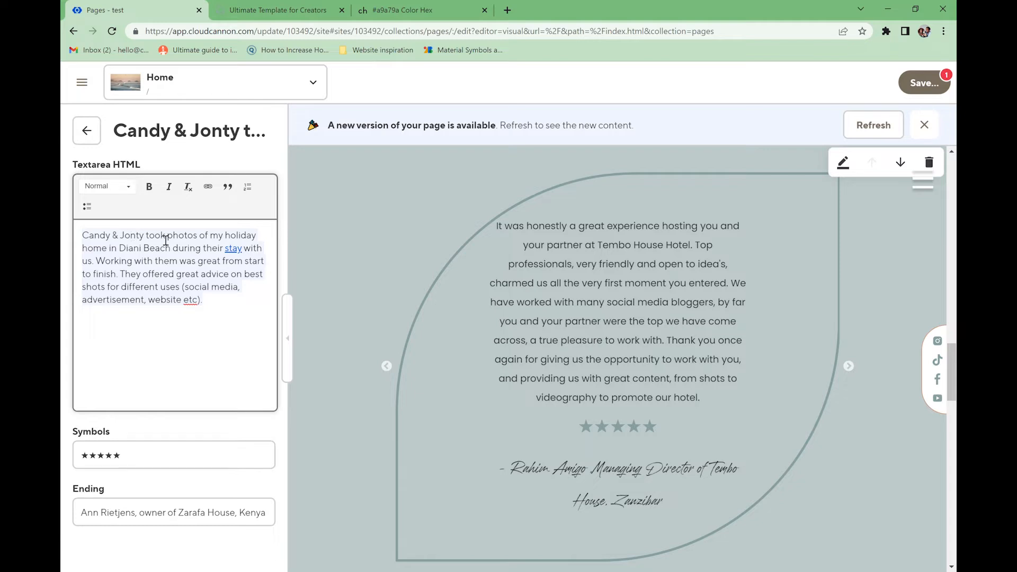
key("BackSpace")
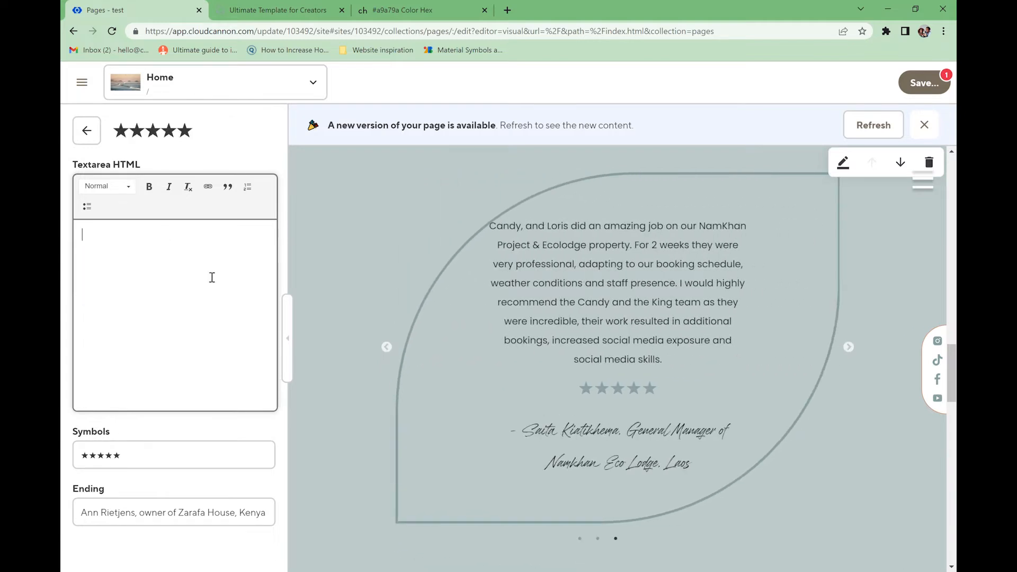
type("new review to sh")
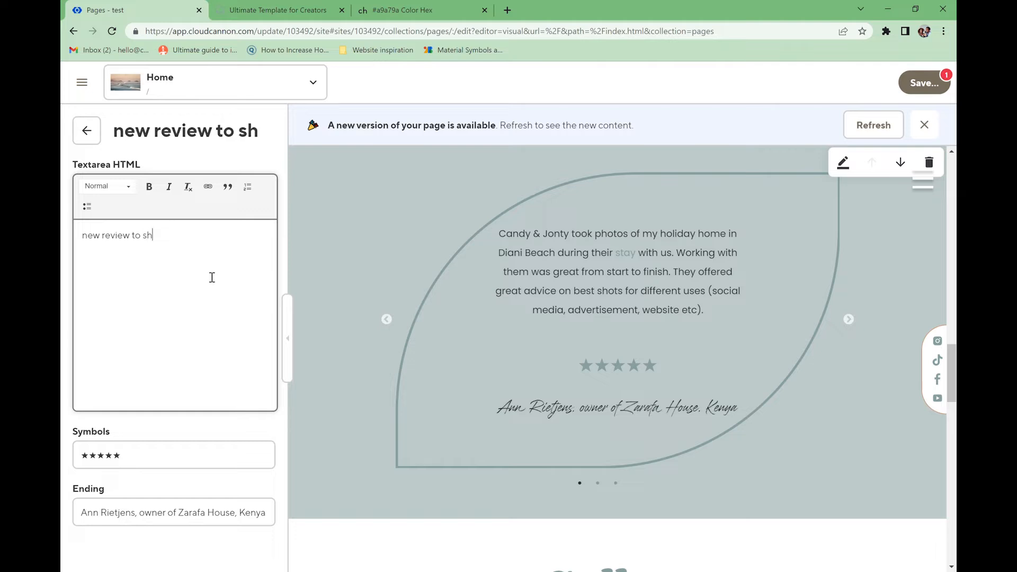
type("ow you...")
left_click(129, 461)
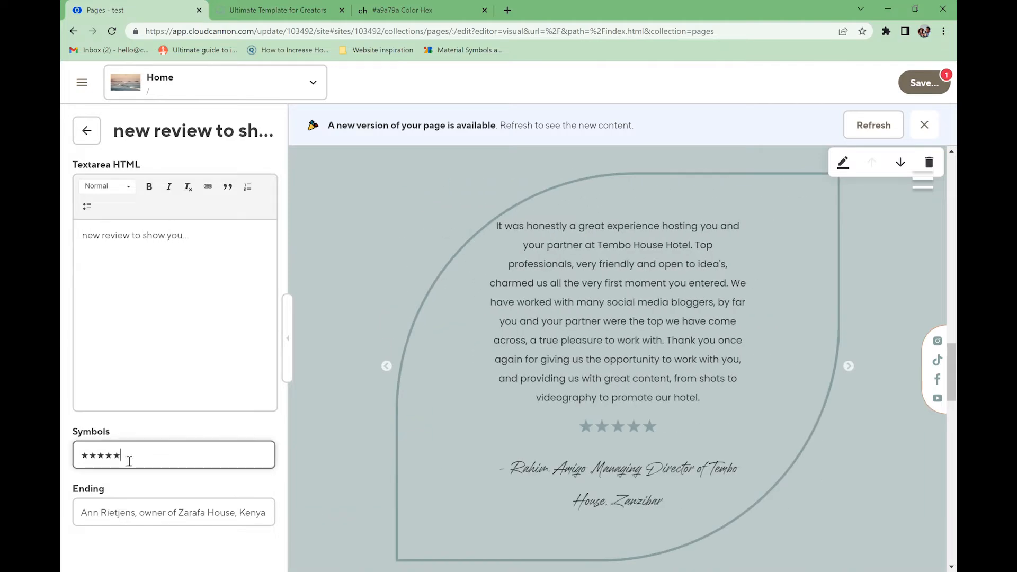
left_click(108, 461)
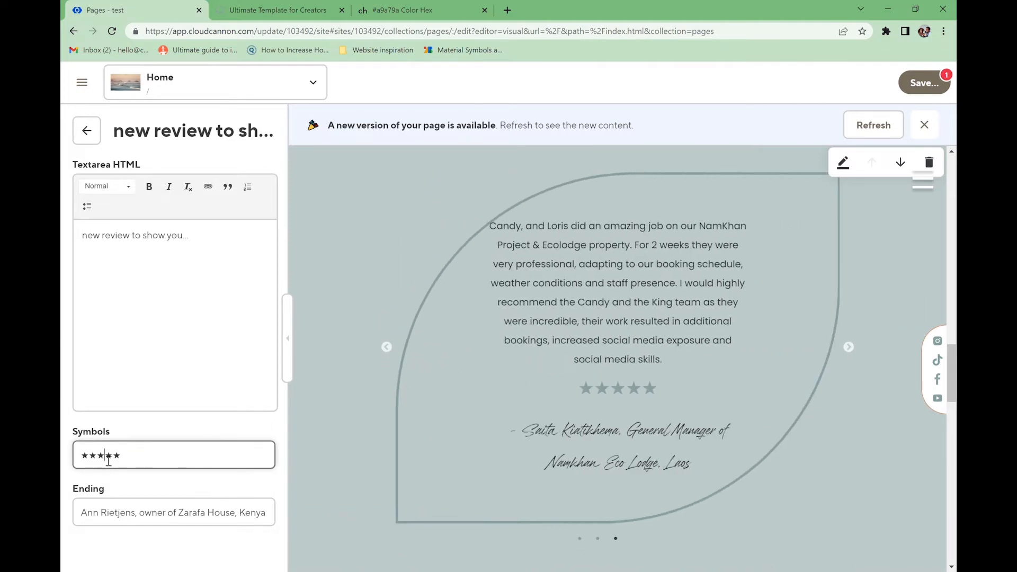
left_click(507, 10)
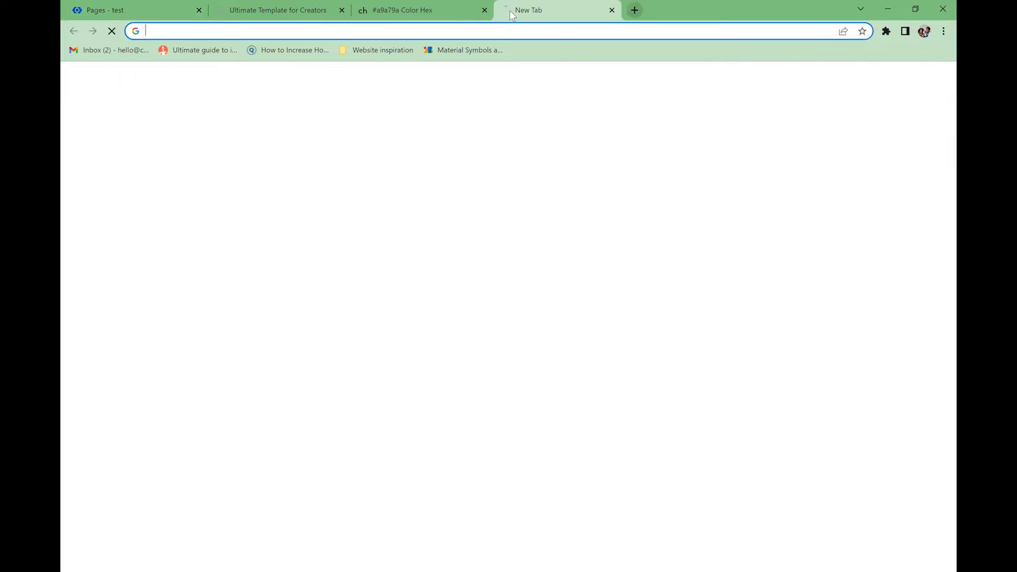
- Search Google for 'text symbols'
type("text")
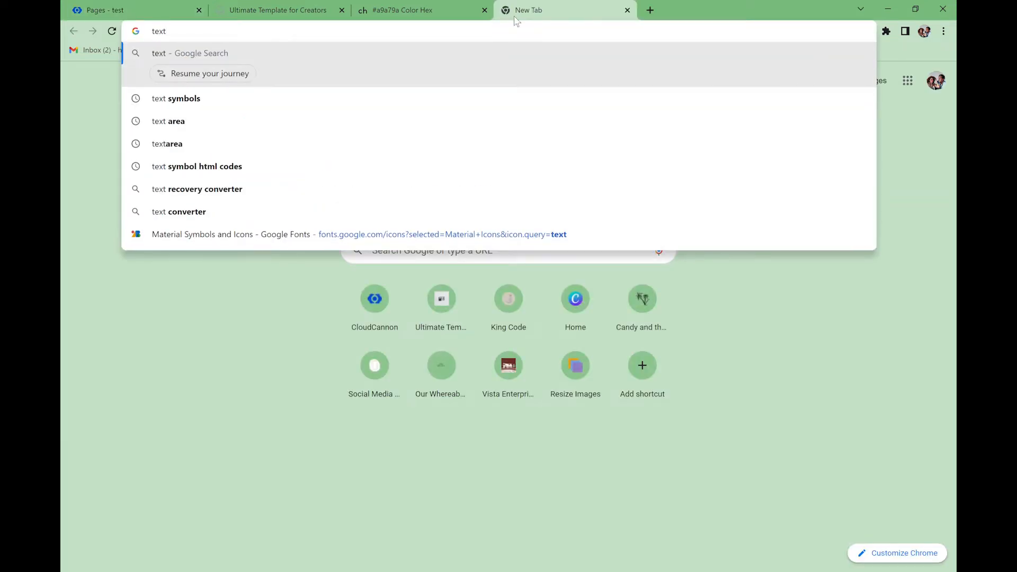
left_click(228, 105)
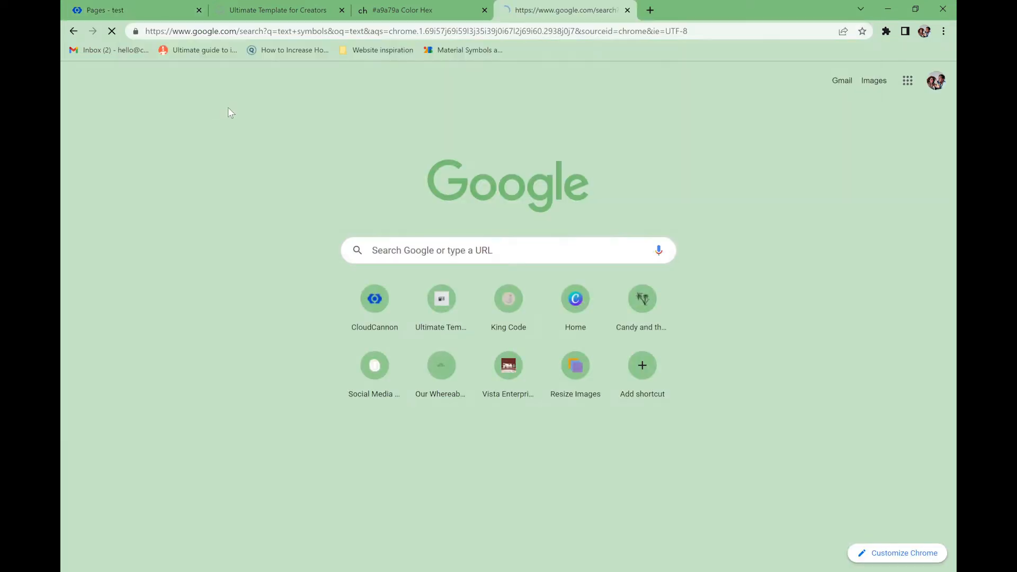
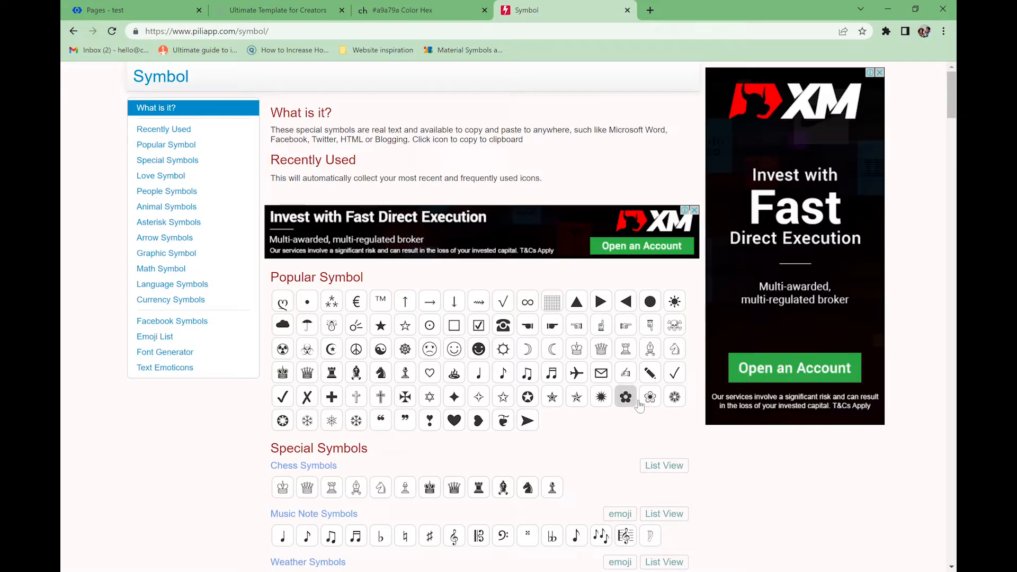
- Copy the ✿ flower symbol from PiliApp Symbol's Flower Symbols section
scroll(583, 408, "down", 3)
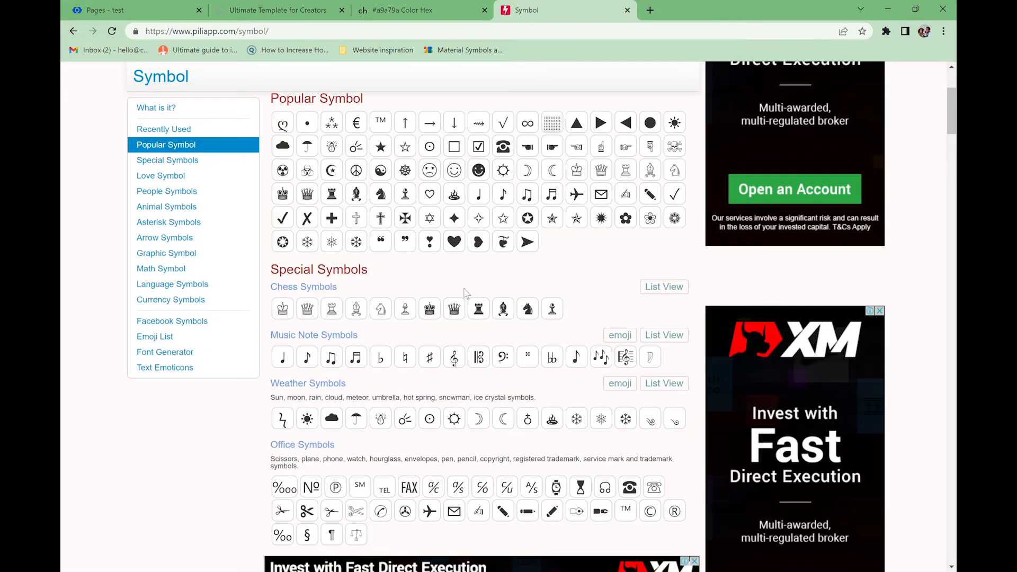
scroll(430, 374, "down", 3)
scroll(453, 341, "down", 9)
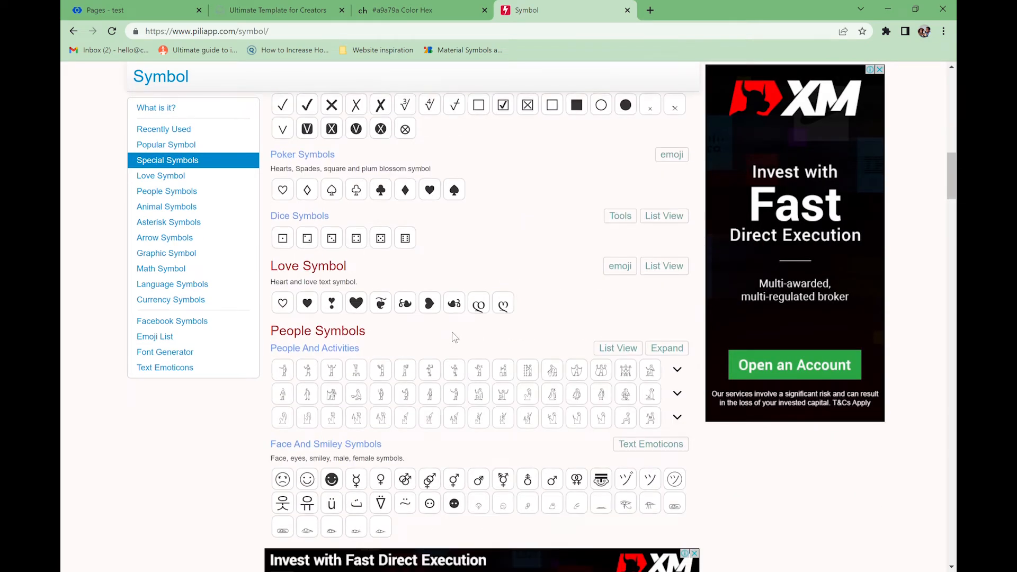
scroll(454, 337, "down", 9)
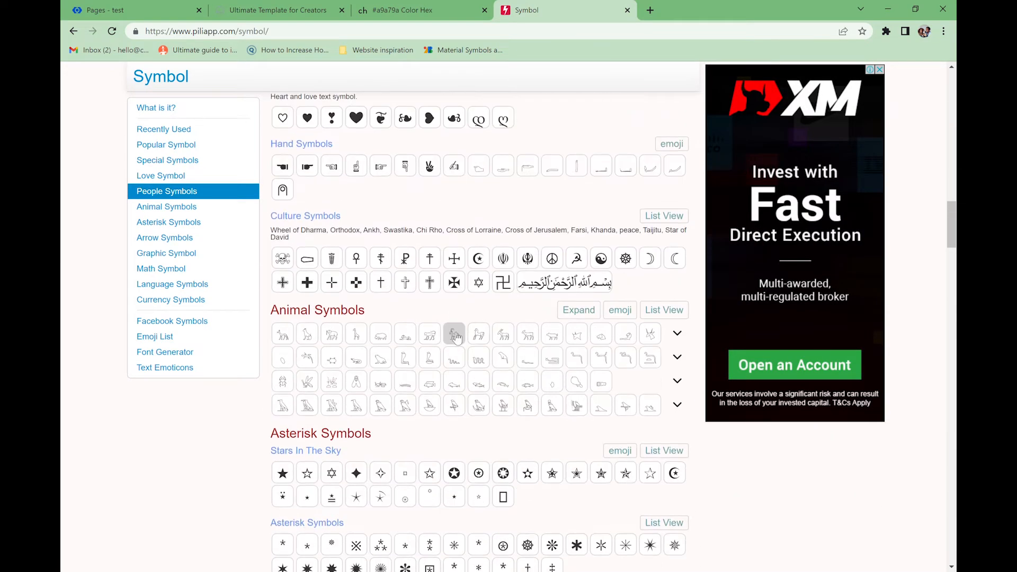
scroll(457, 337, "down", 6)
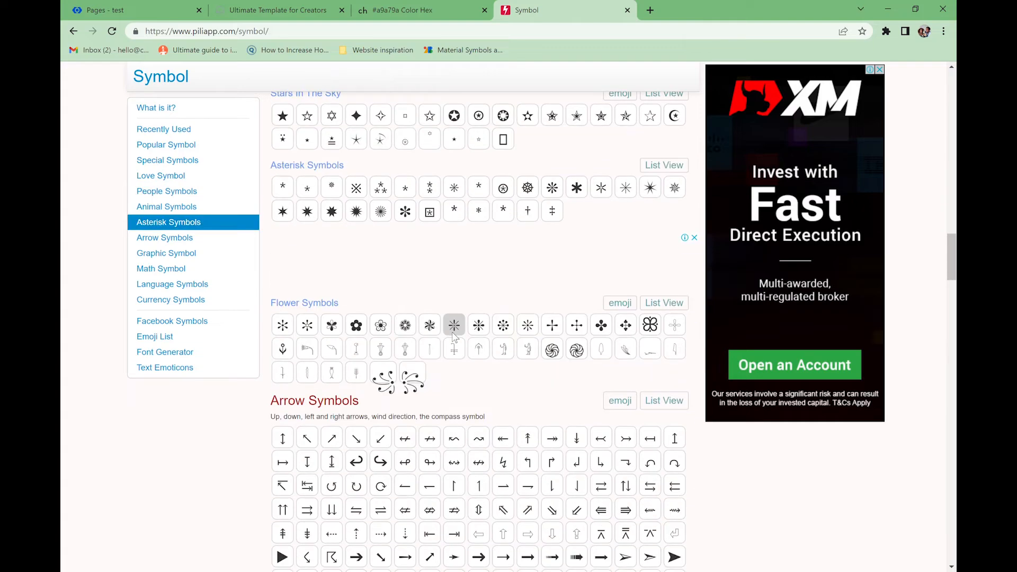
left_click(362, 335)
scroll(471, 352, "down", 7)
scroll(464, 303, "down", 6)
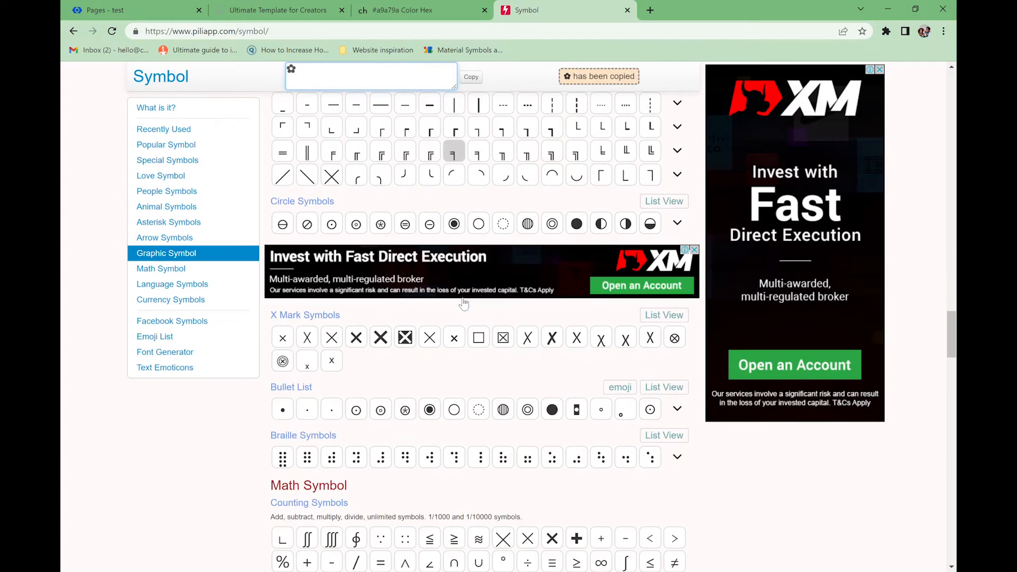
scroll(464, 303, "down", 4)
scroll(385, 293, "down", 6)
scroll(385, 318, "up", 8)
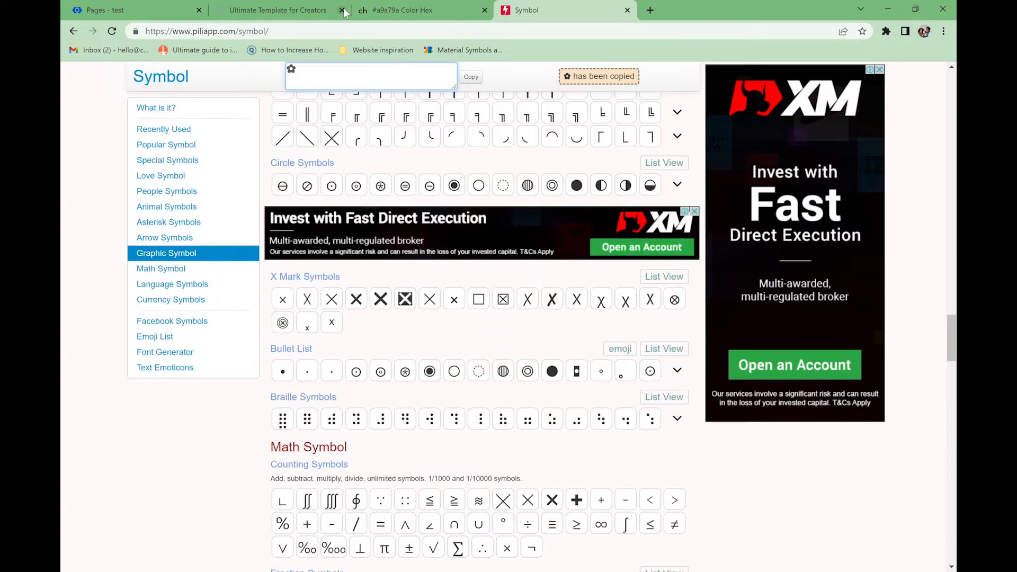
left_click(324, 11)
- Replace the review's stars with ✿ symbols and set its Ending to '- amazing client'
left_click(101, 10)
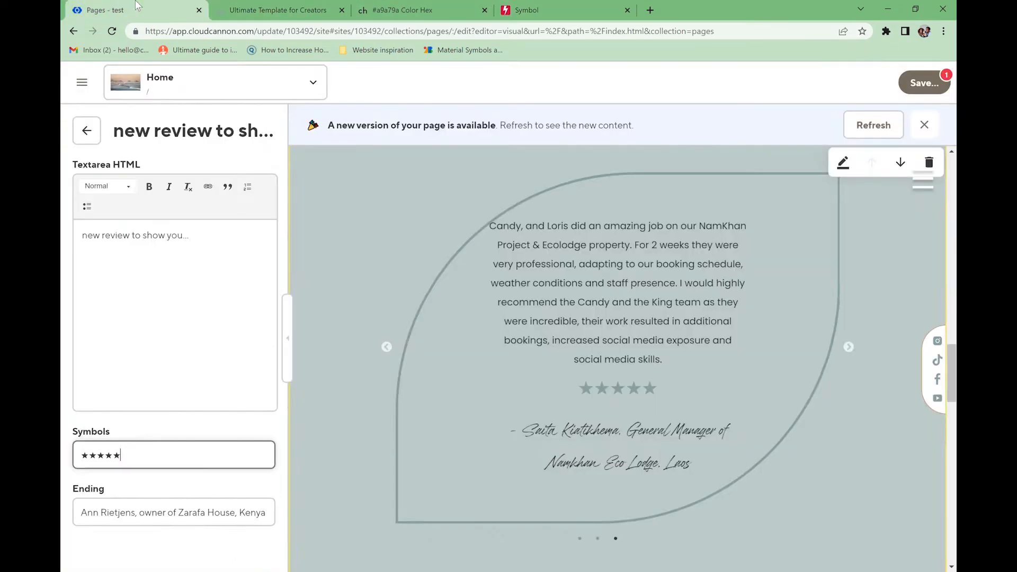
left_click_drag(173, 462, 84, 459)
type("✿")
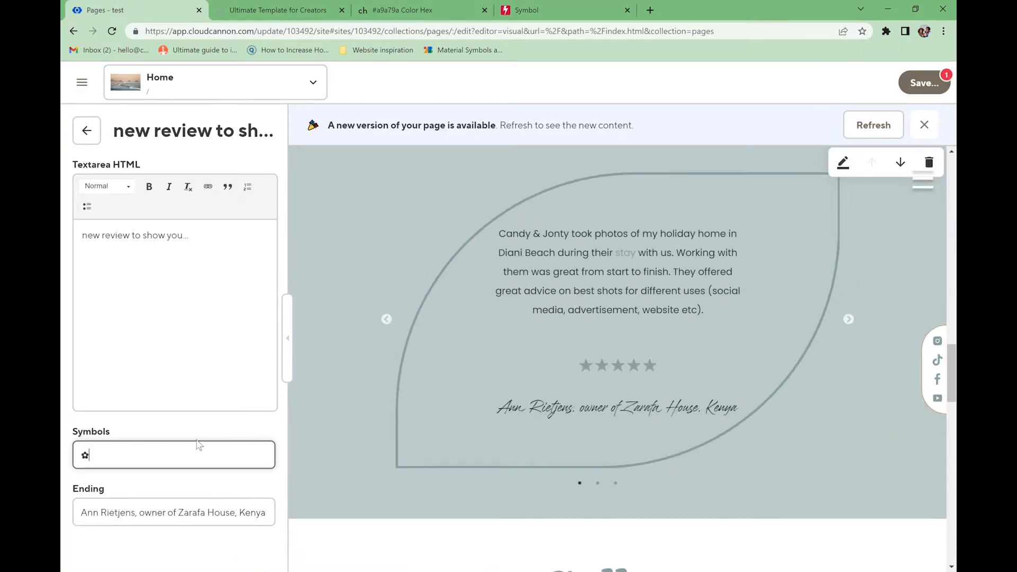
left_click_drag(81, 513, 275, 517)
key("BackSpace")
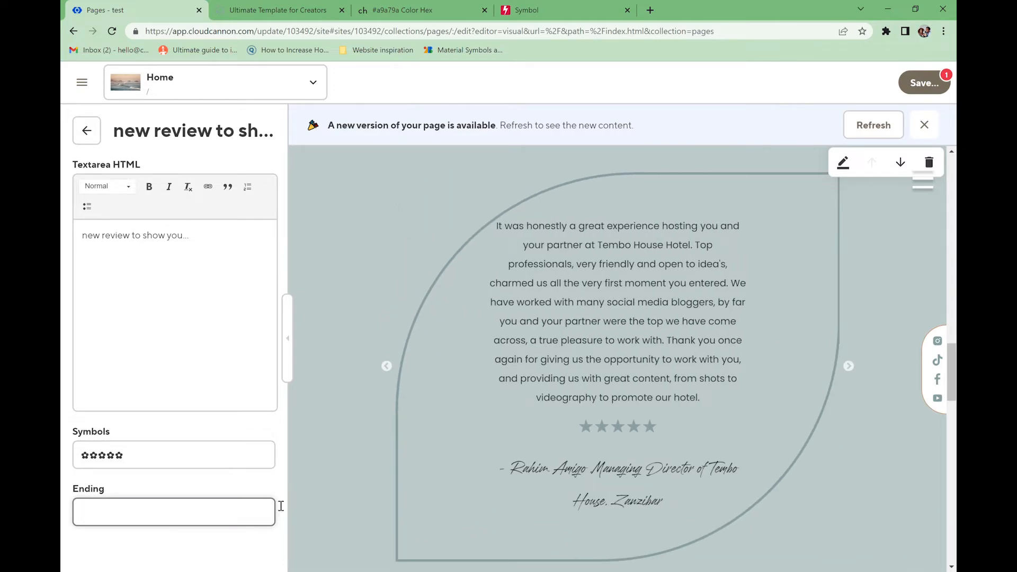
type("-")
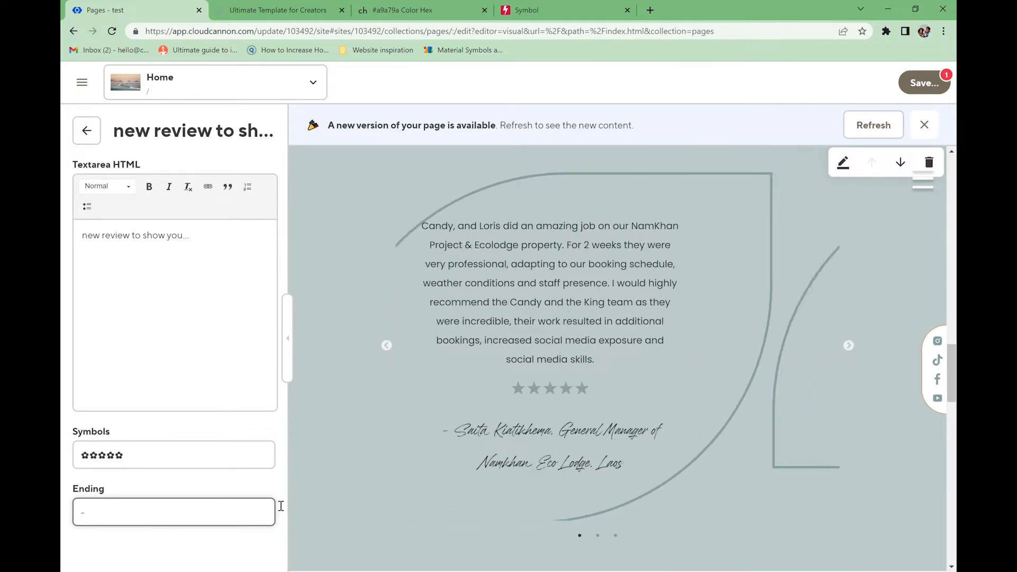
type(" amazing client")
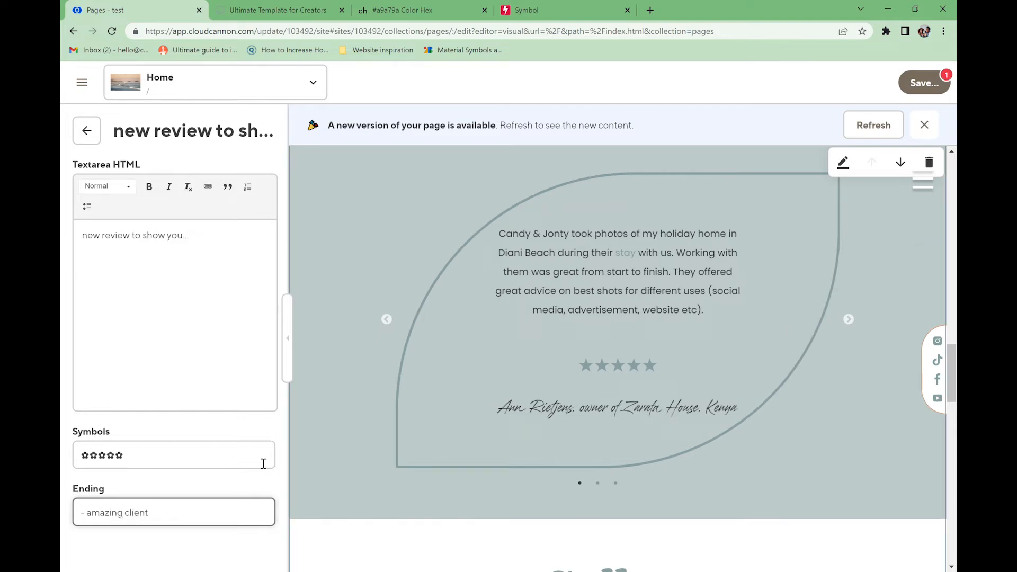
- Delete the Tembo House review from the carousel
left_click(87, 131)
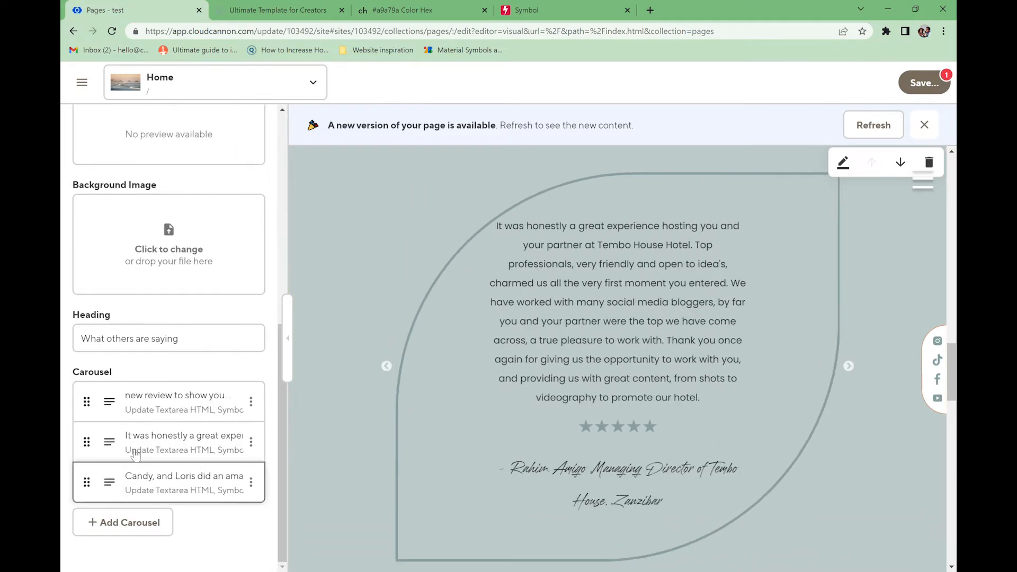
left_click(251, 441)
left_click(315, 537)
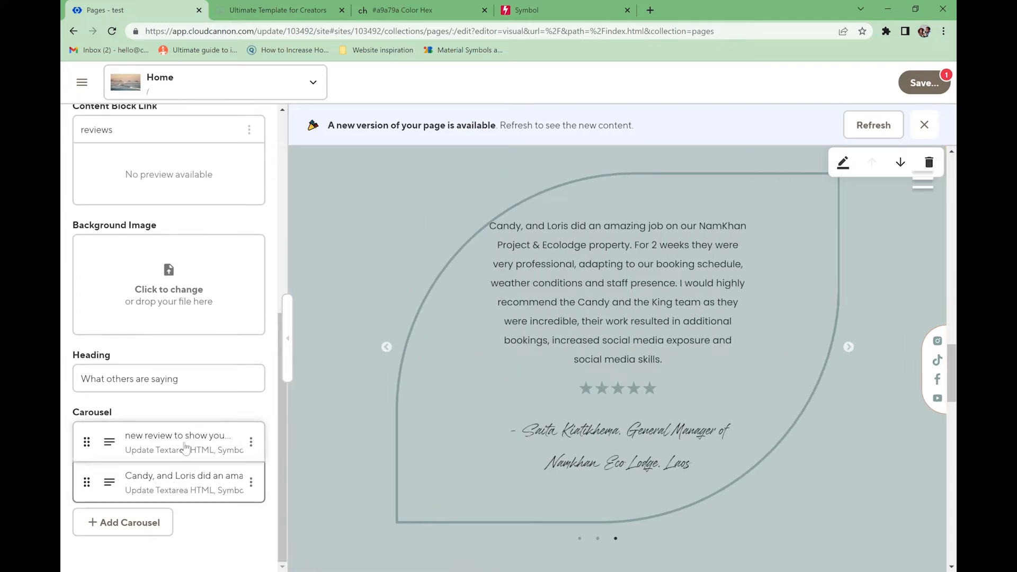
scroll(159, 302, "up", 5)
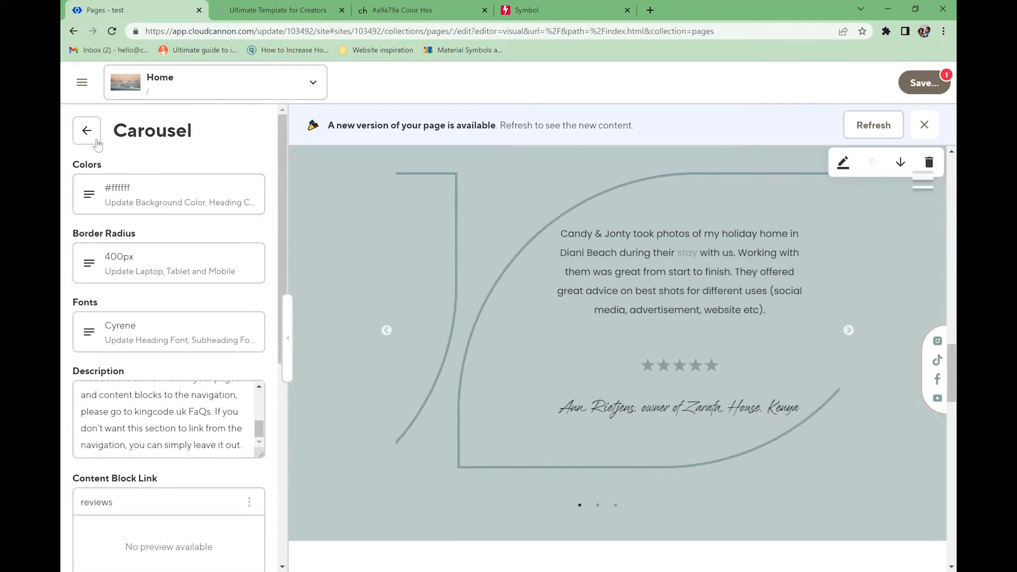
left_click(93, 136)
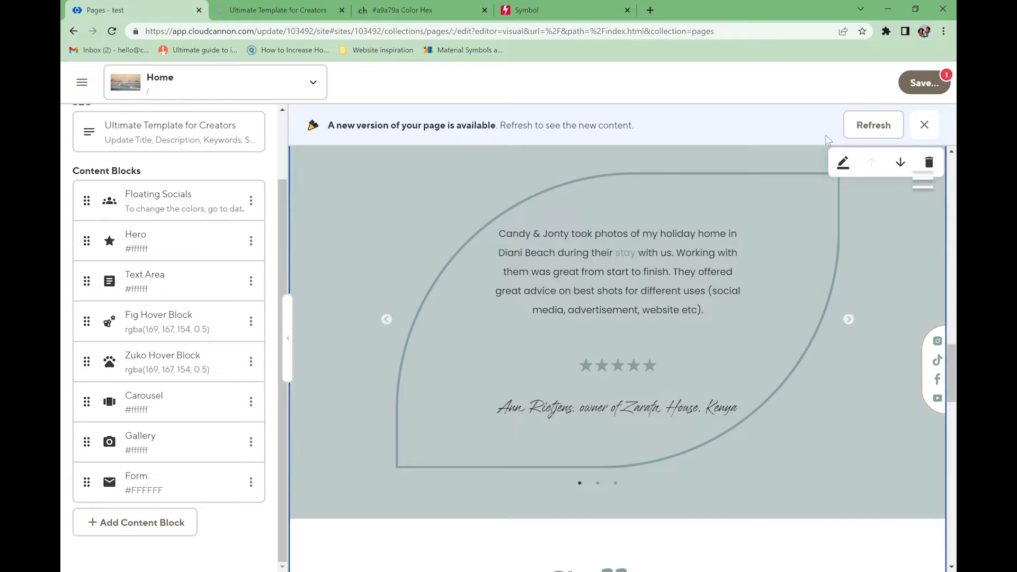
- Save the page changes and check the reviews on the live site
left_click(938, 89)
left_click(678, 267)
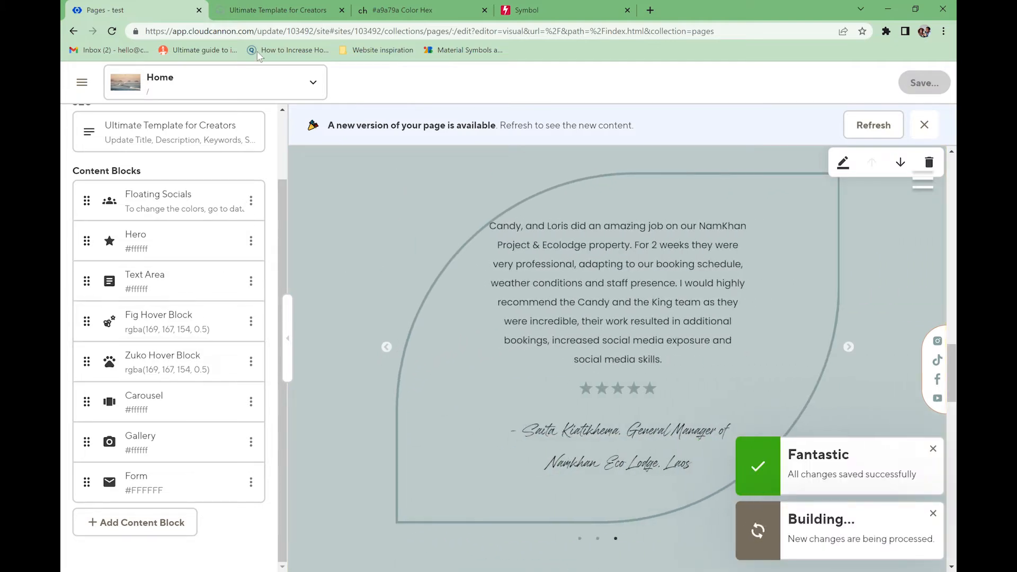
scroll(474, 328, "down", 4)
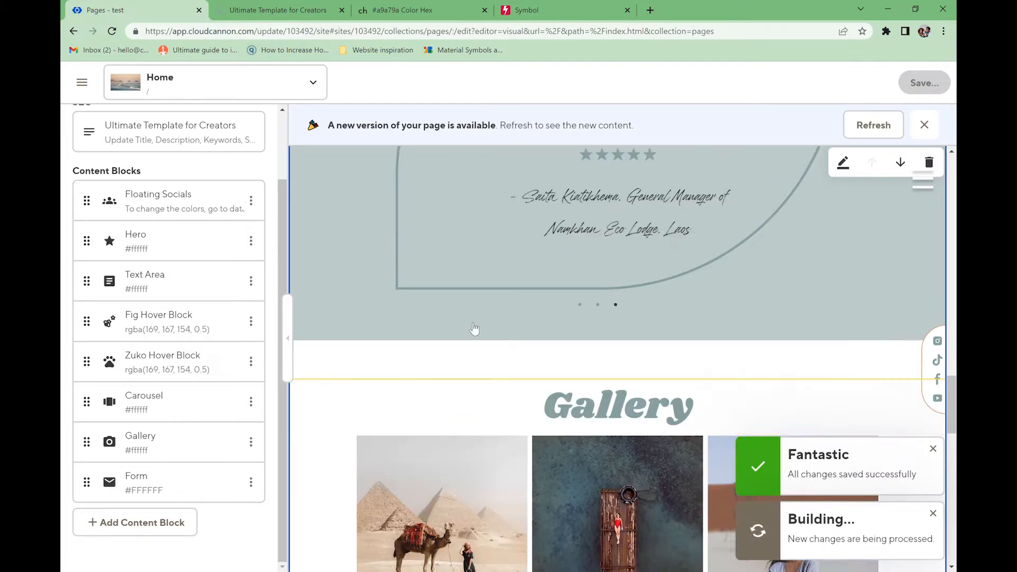
scroll(474, 328, "down", 3)
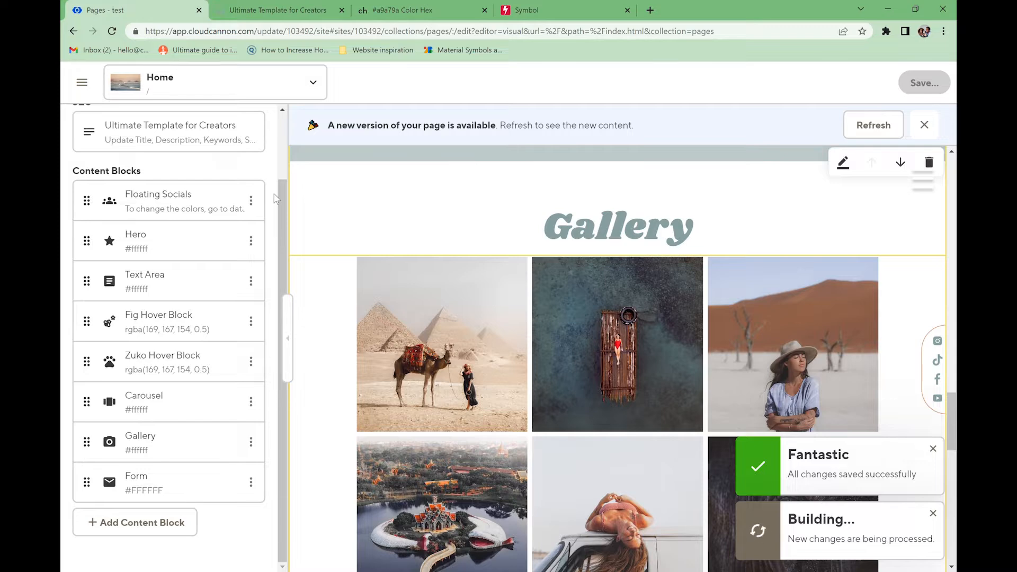
scroll(490, 284, "up", 3)
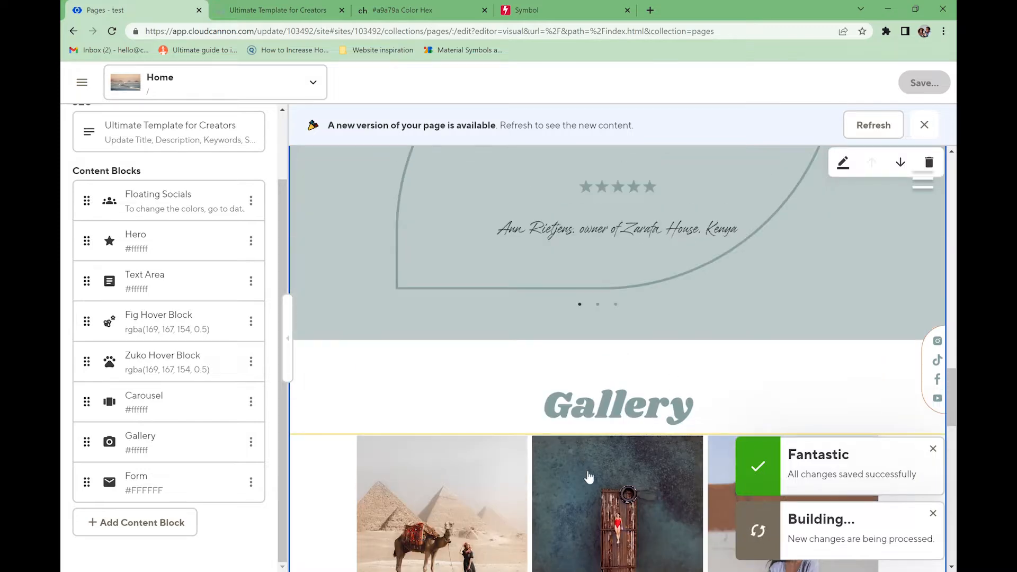
left_click(268, 11)
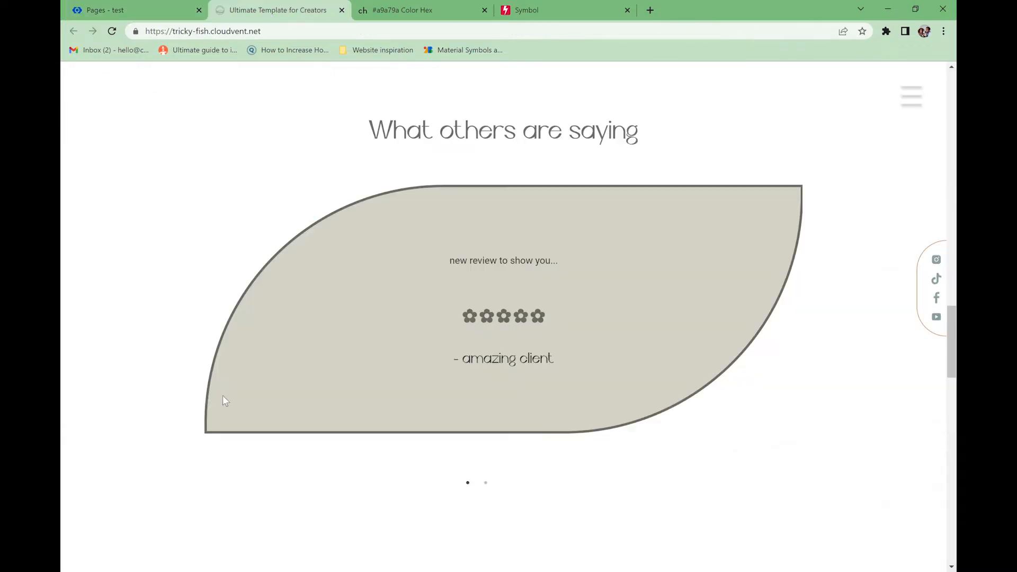
- Set the Carousel block's top-left and top-right corner rounding to 100%
left_click(86, 11)
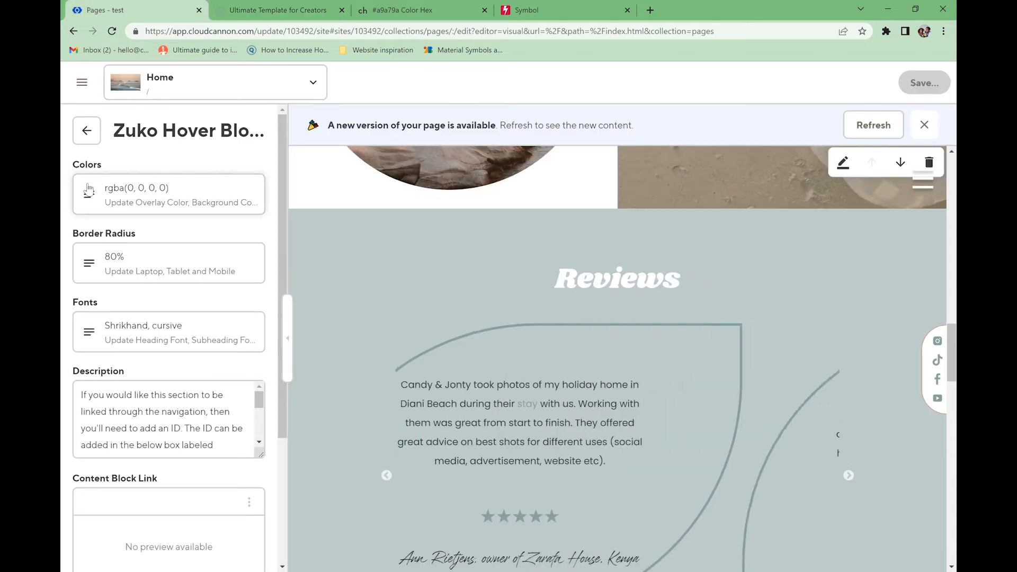
left_click(86, 131)
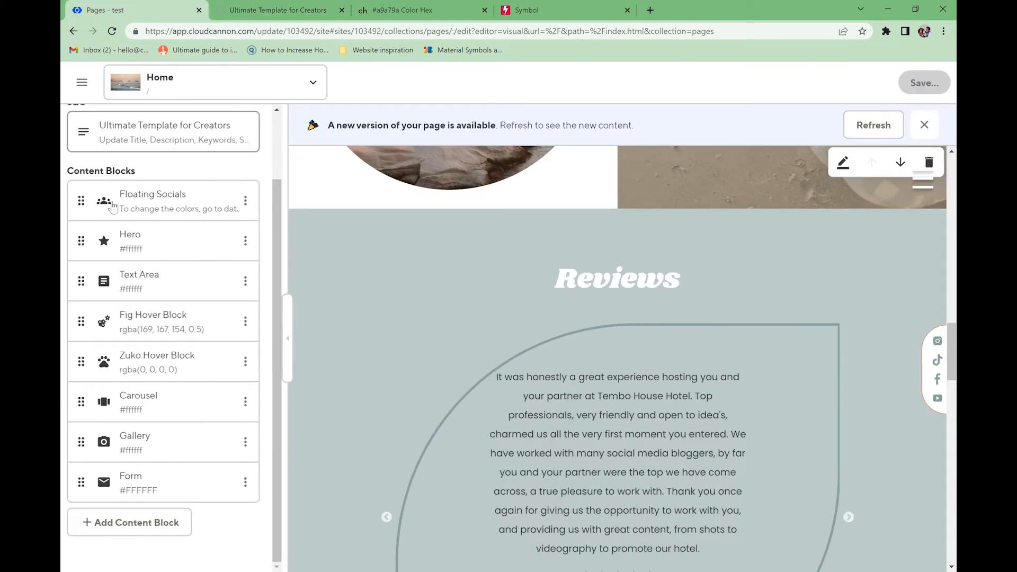
left_click(136, 408)
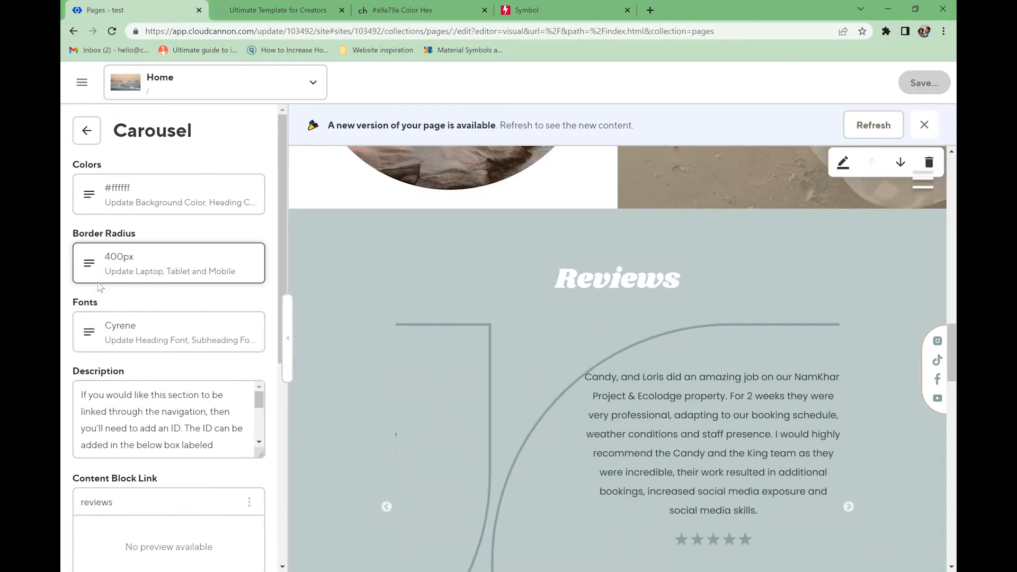
left_click(104, 255)
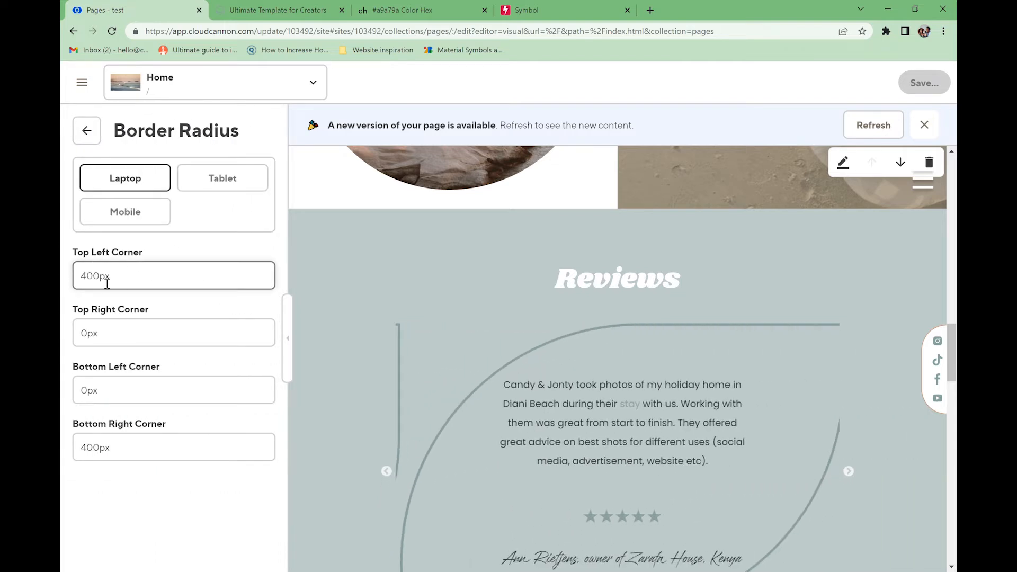
left_click_drag(99, 283, 107, 283)
type("%")
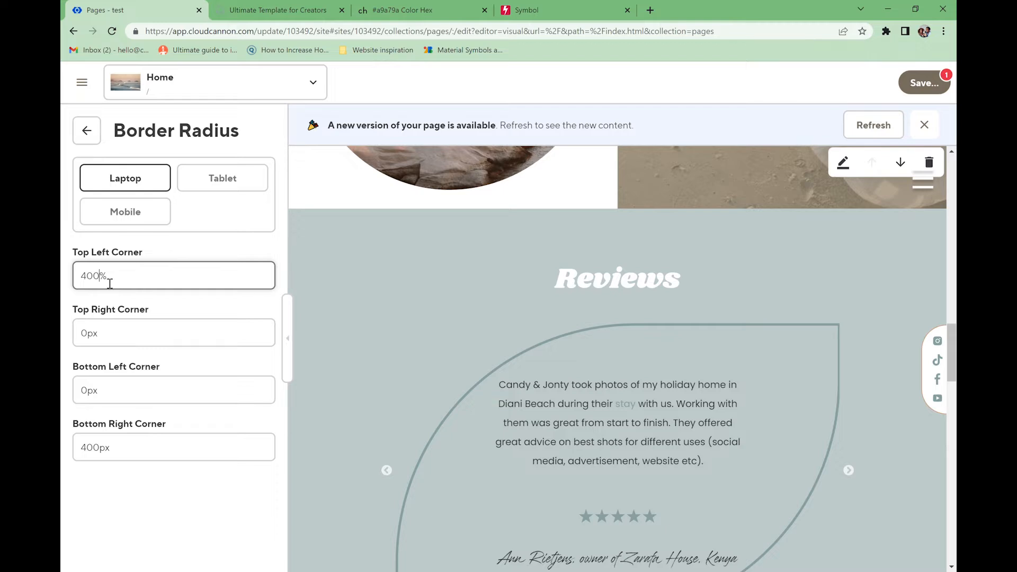
key("BackSpace")
type("1")
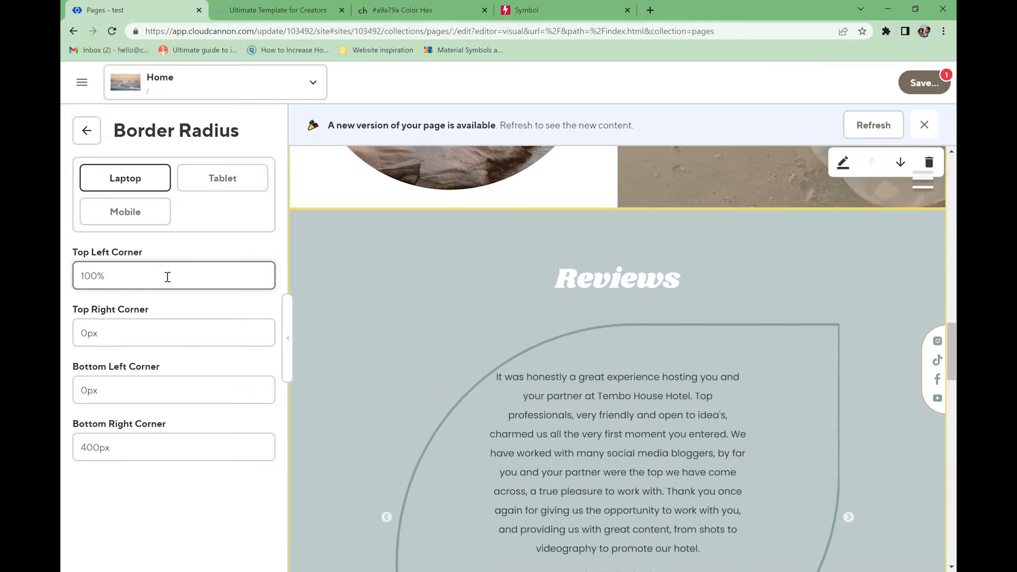
double_click(106, 280)
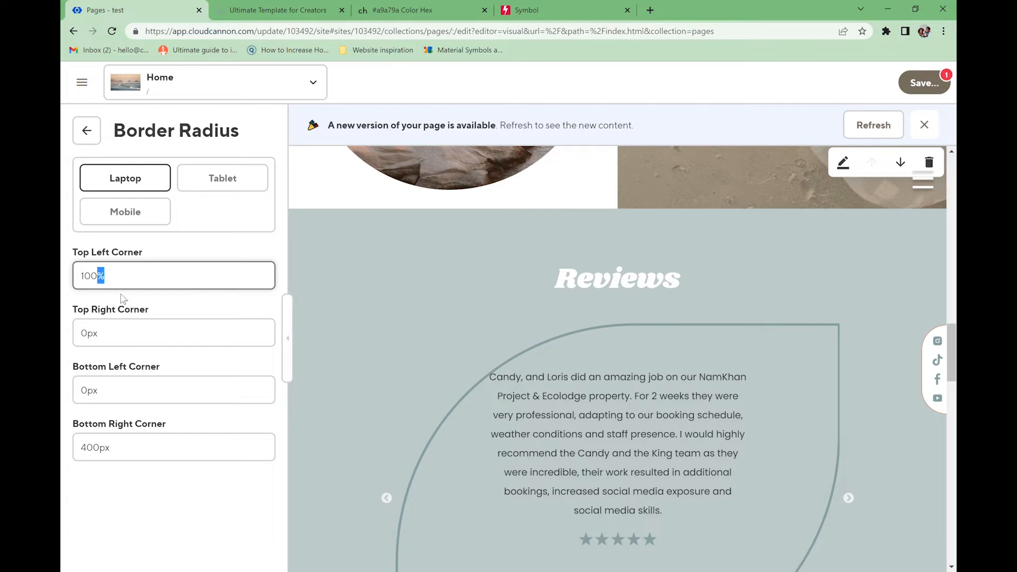
left_click_drag(118, 341, 83, 340)
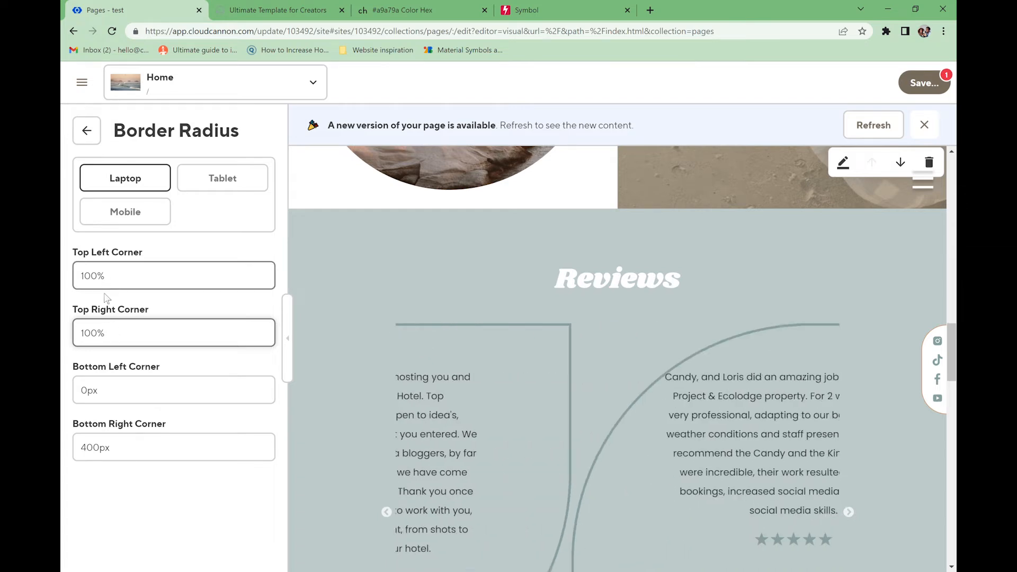
- Set the bottom corners to 100px and save the Home page
left_click(111, 397)
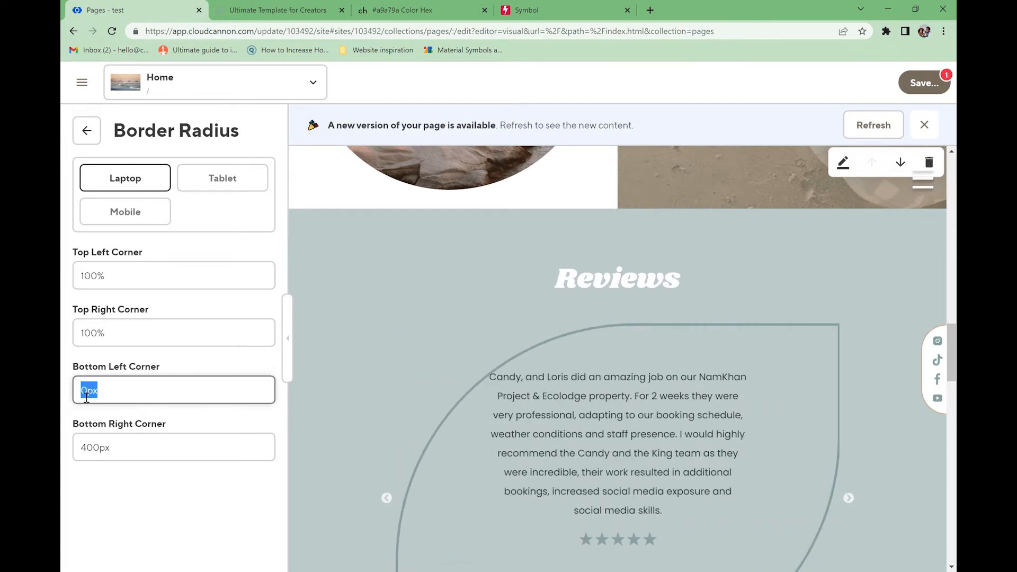
type("100px")
left_click(91, 451)
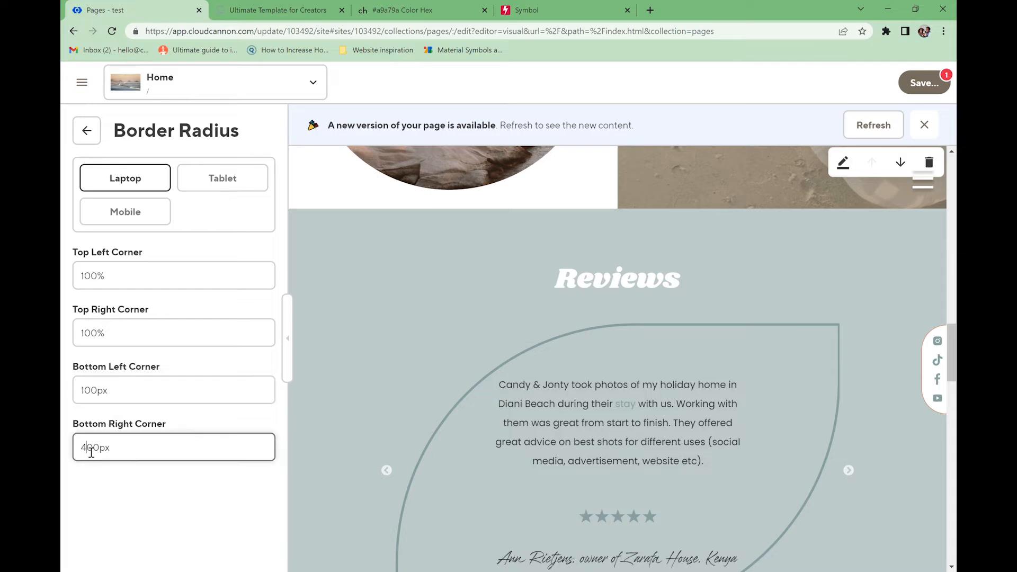
key("ctrl+s")
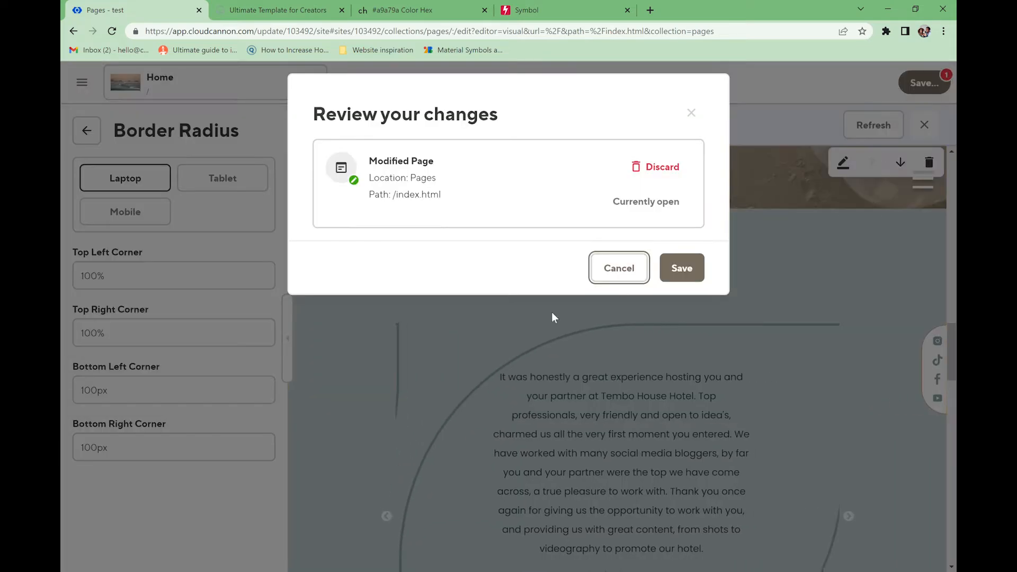
left_click(672, 274)
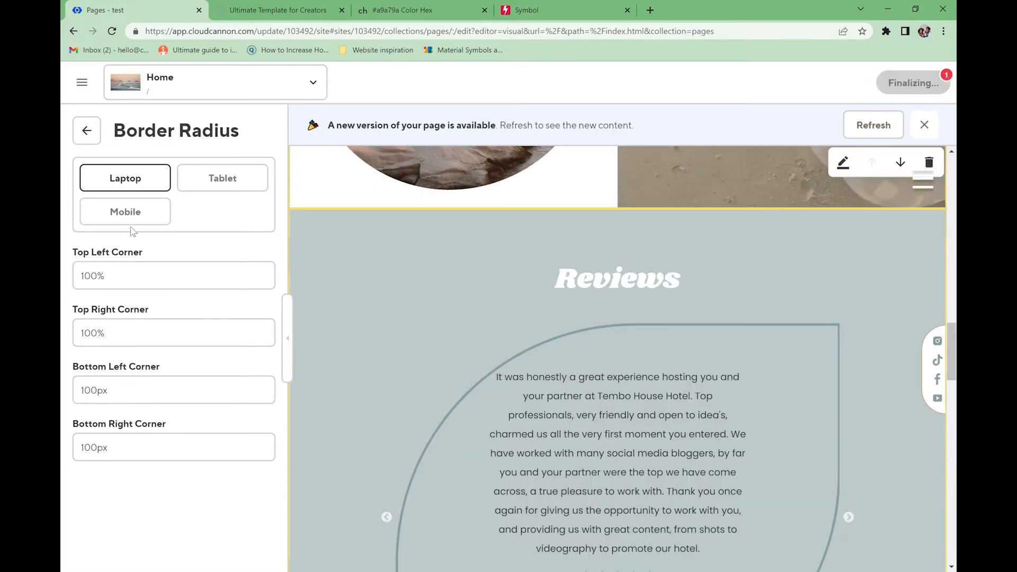
- Compare the saved tablet and mobile corner rounding values
left_click(222, 178)
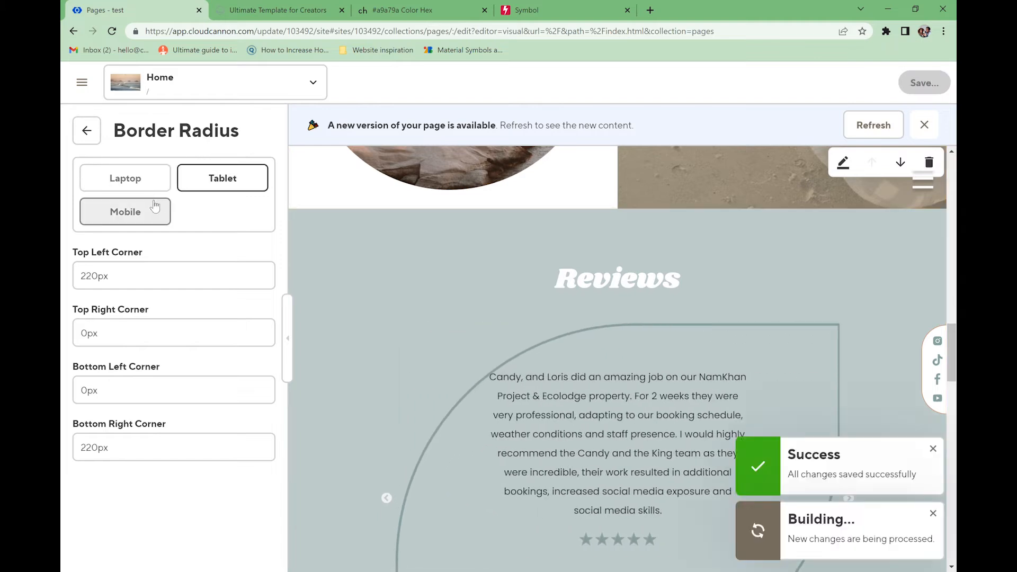
left_click(150, 211)
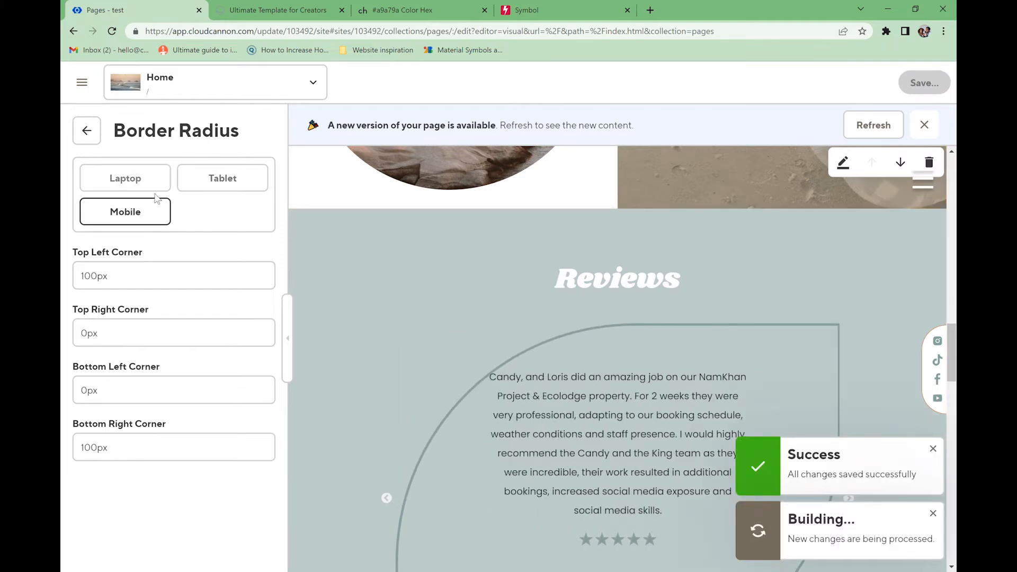
left_click(223, 178)
left_click(156, 215)
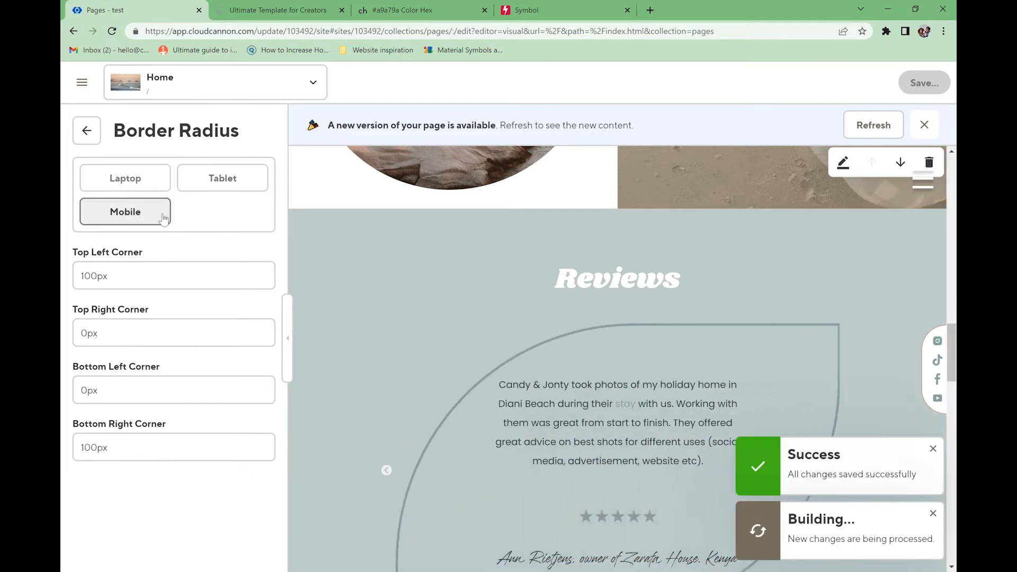
- Reload the live site and advance the carousel to see the oval review cards
left_click(261, 6)
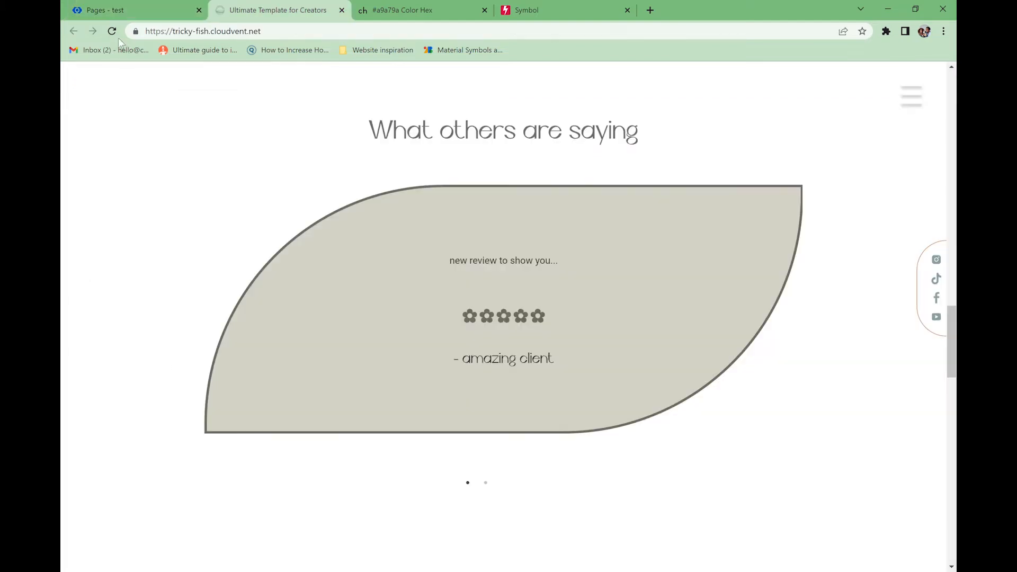
left_click(112, 33)
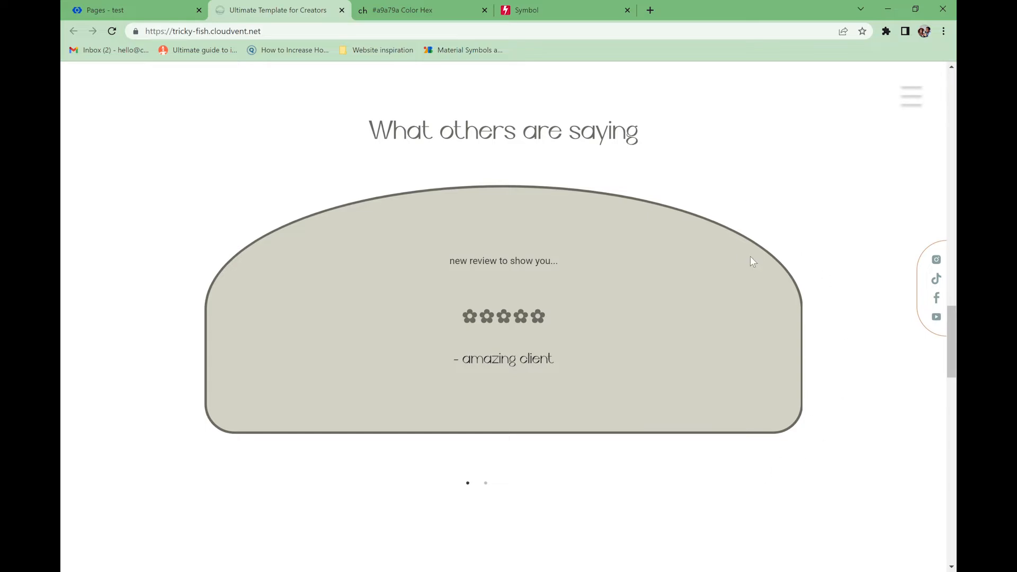
left_click(127, 10)
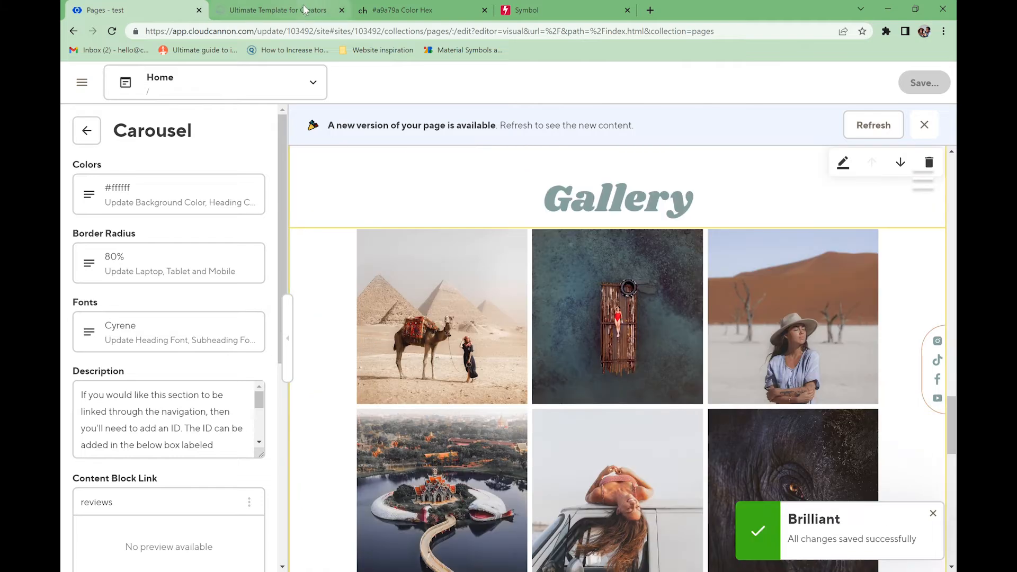
left_click(305, 9)
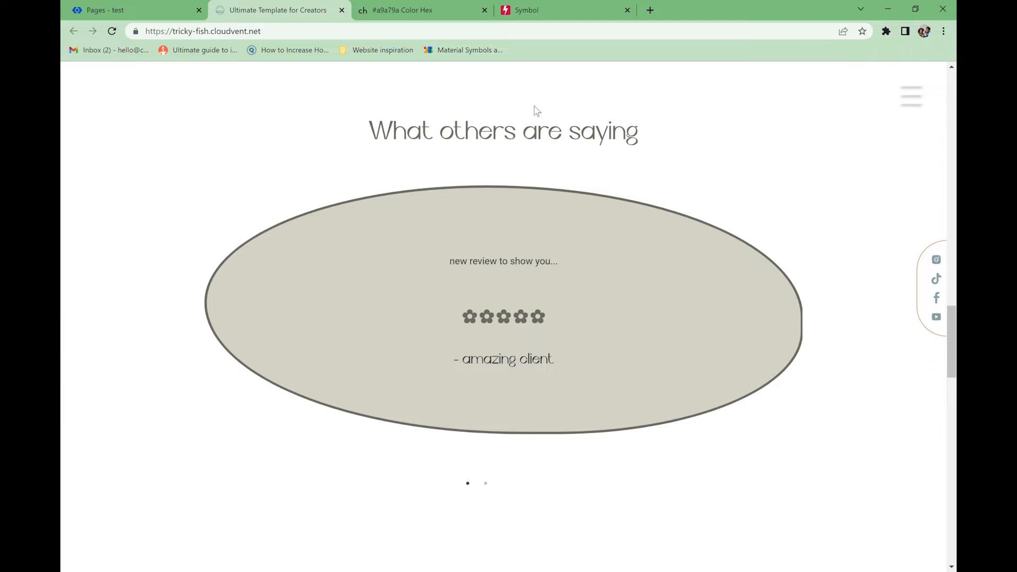
left_click(486, 484)
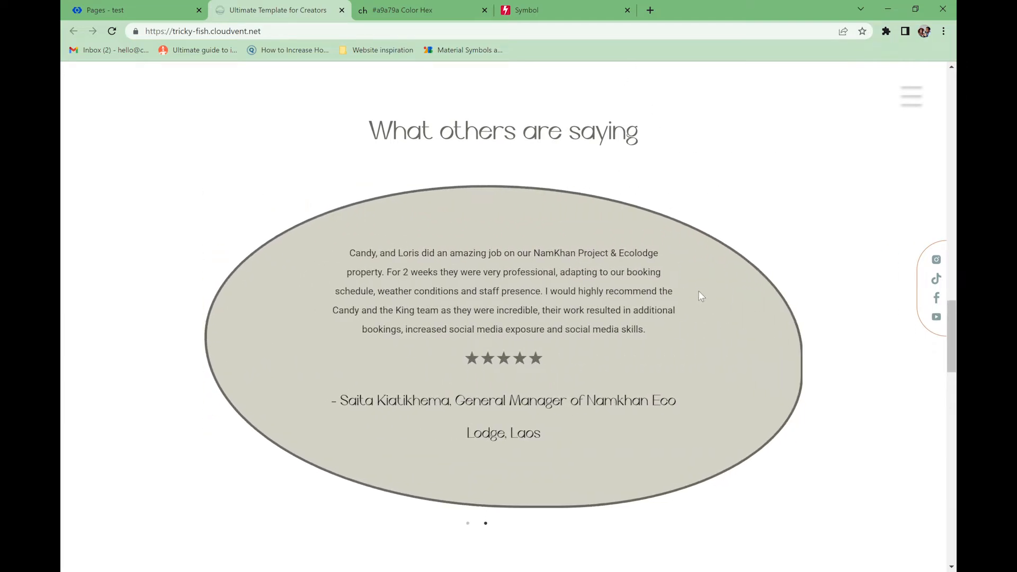
key("ctrl+shift+c")
- Preview the reviews carousel at 768 px and then 320 px widths
left_click(704, 85)
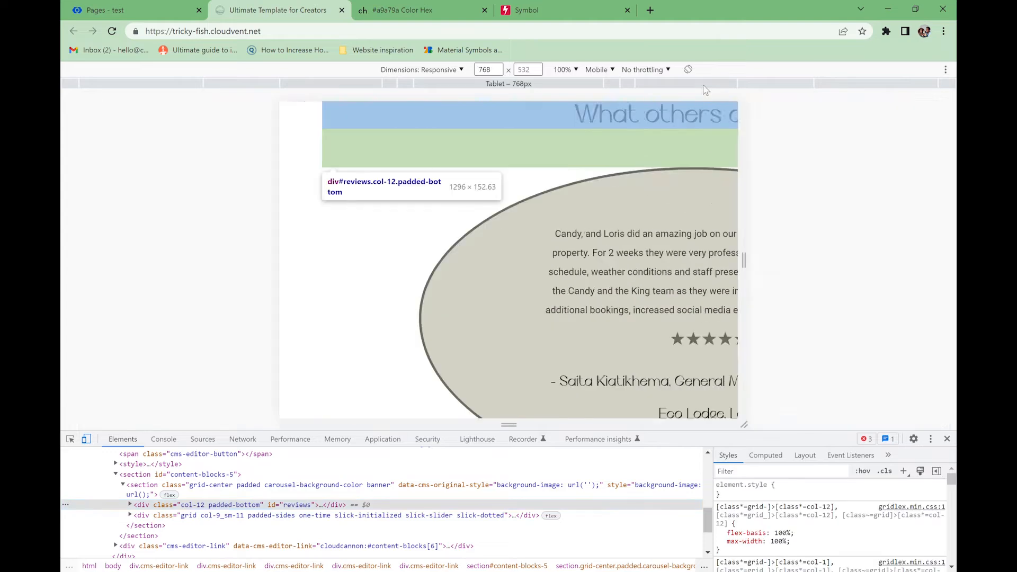
scroll(661, 233, "down", 3)
scroll(663, 229, "up", 2)
scroll(662, 228, "up", 2)
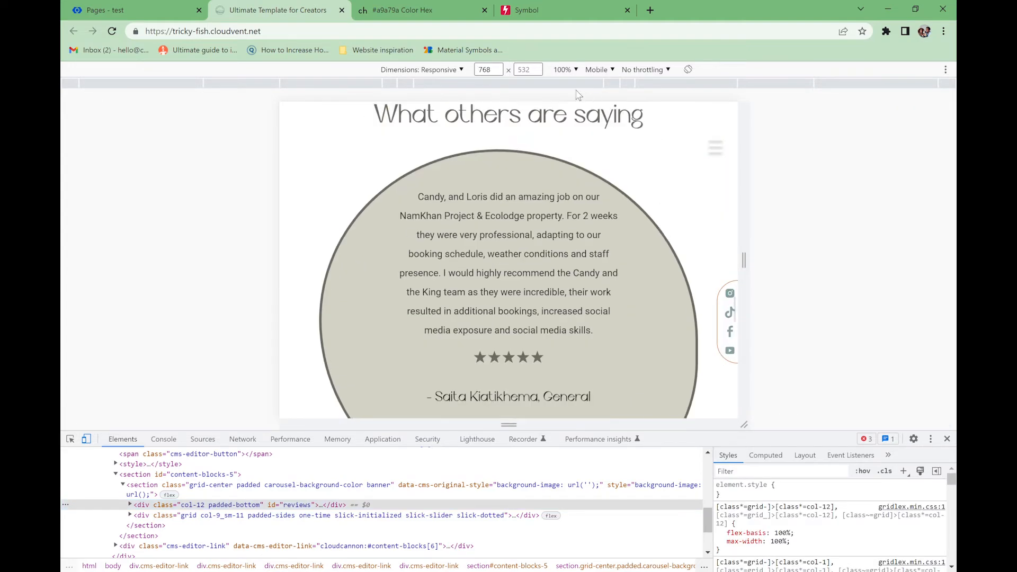
left_click(579, 85)
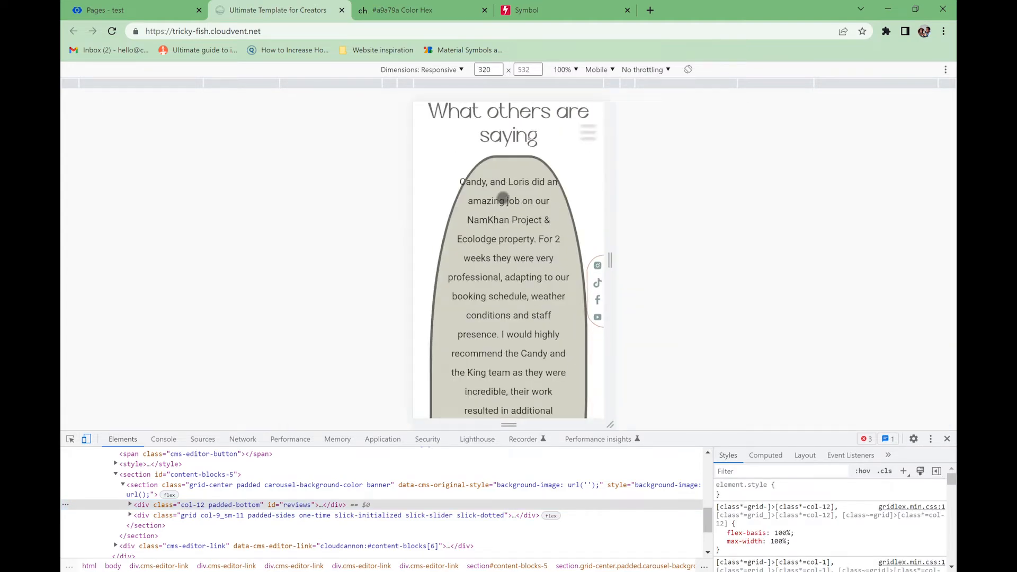
scroll(540, 274, "down", 5)
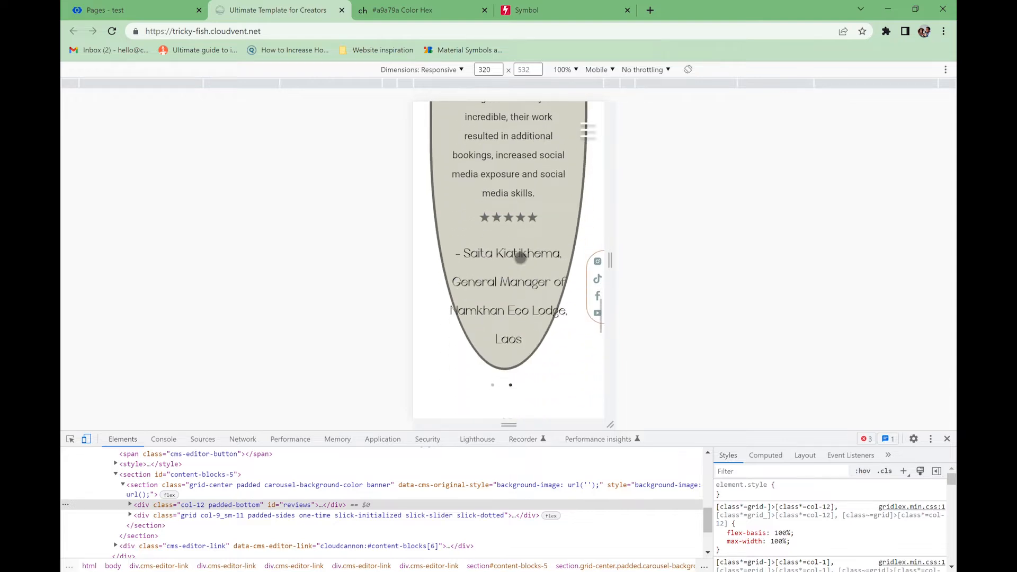
scroll(515, 224, "up", 5)
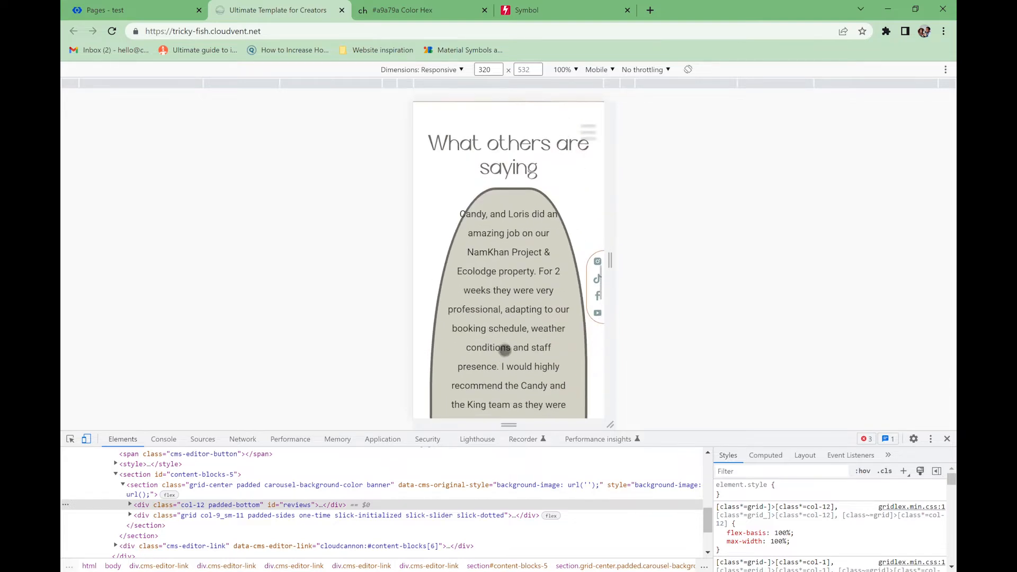
scroll(509, 259, "down", 2)
- Set the mobile corner rounding to 95%, 70%, 90%, 100% and reload the phone preview
left_click(119, 18)
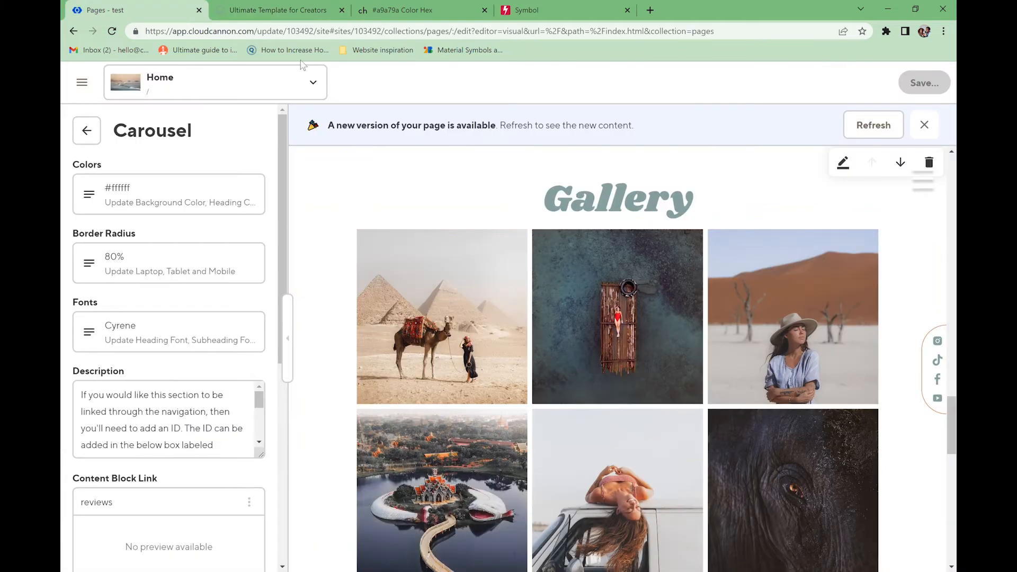
left_click(106, 270)
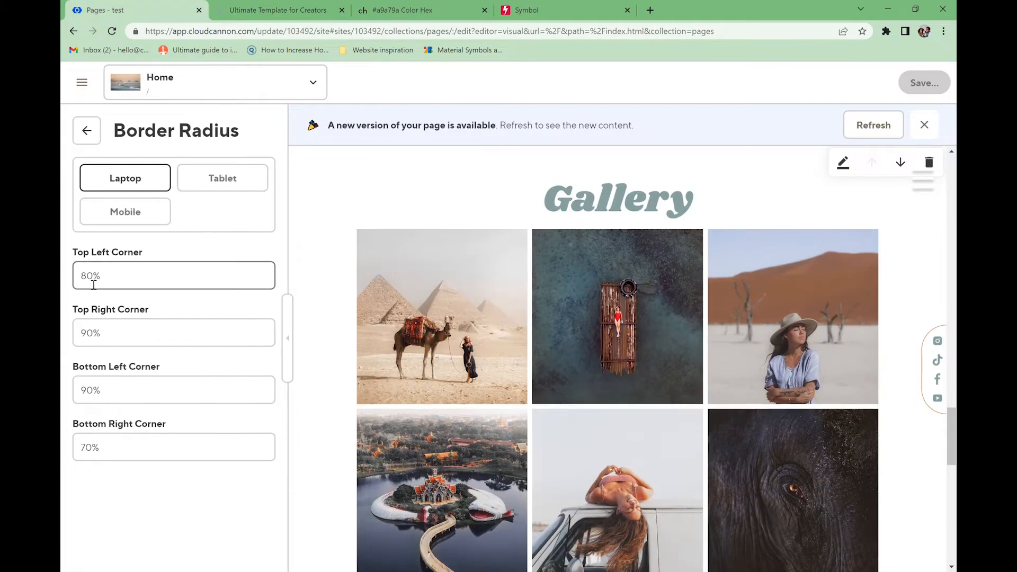
left_click(147, 220)
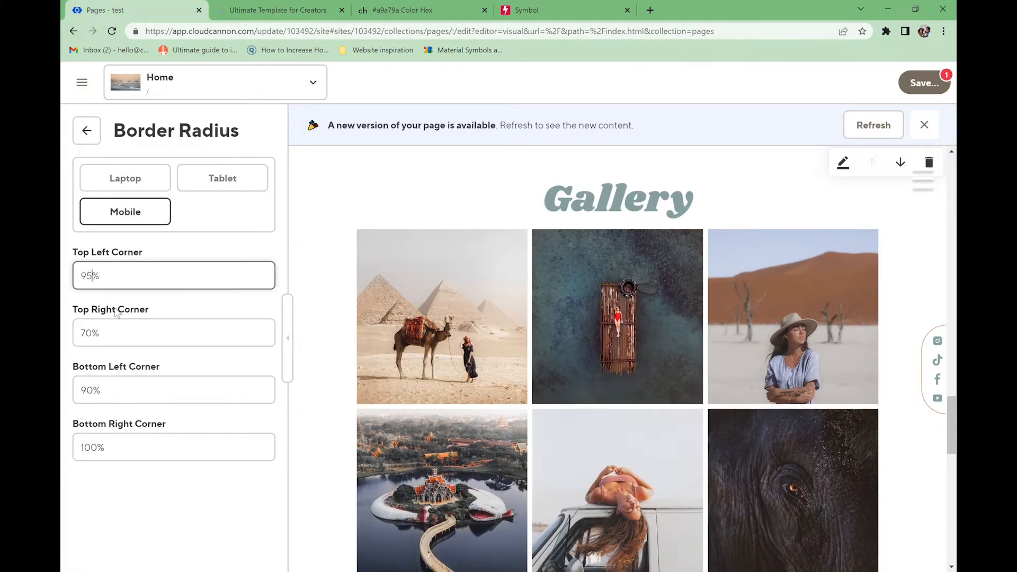
left_click(303, 16)
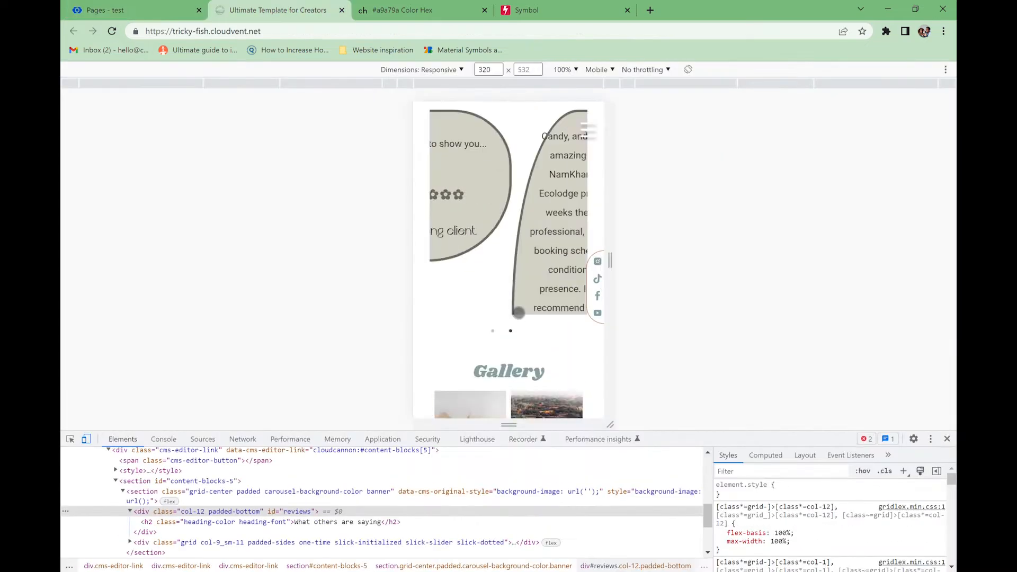
key("ctrl+r")
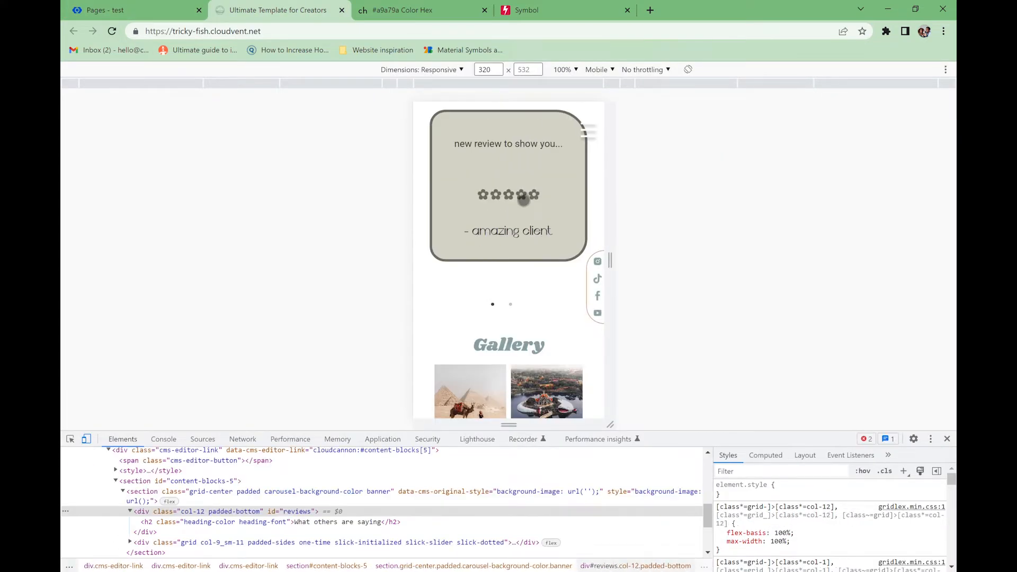
scroll(545, 320, "up", 1)
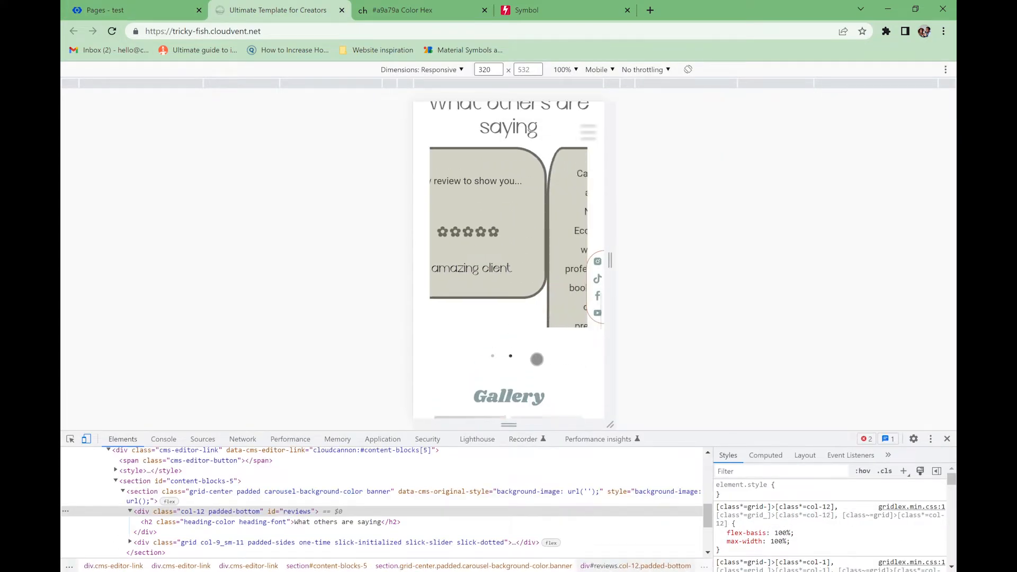
left_click_drag(538, 353, 520, 136)
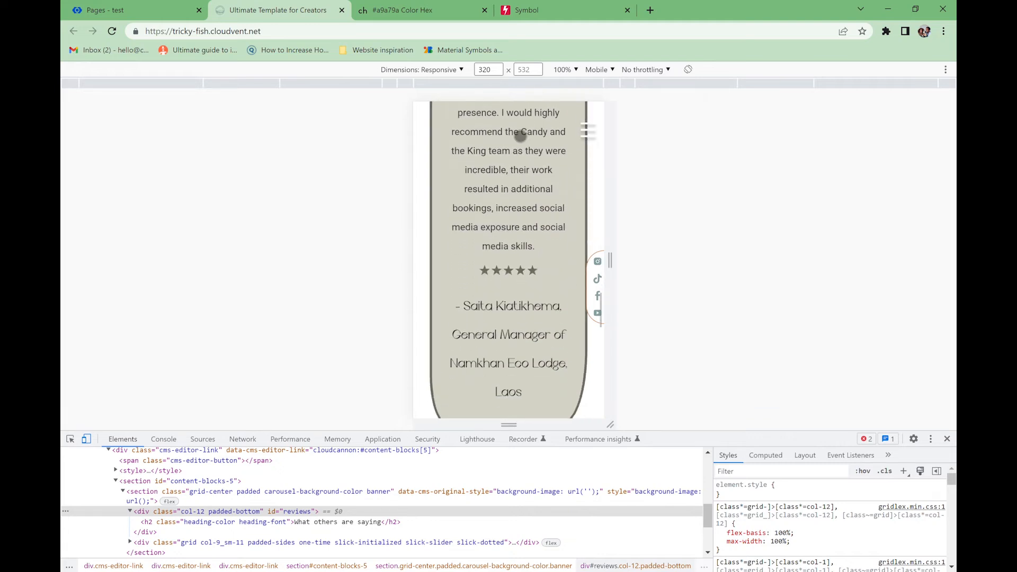
mouse_move(533, 270)
left_mouse_down()
mouse_move(527, 200)
mouse_move(537, 192)
mouse_move(518, 236)
mouse_move(516, 340)
left_mouse_up()
left_click(494, 360)
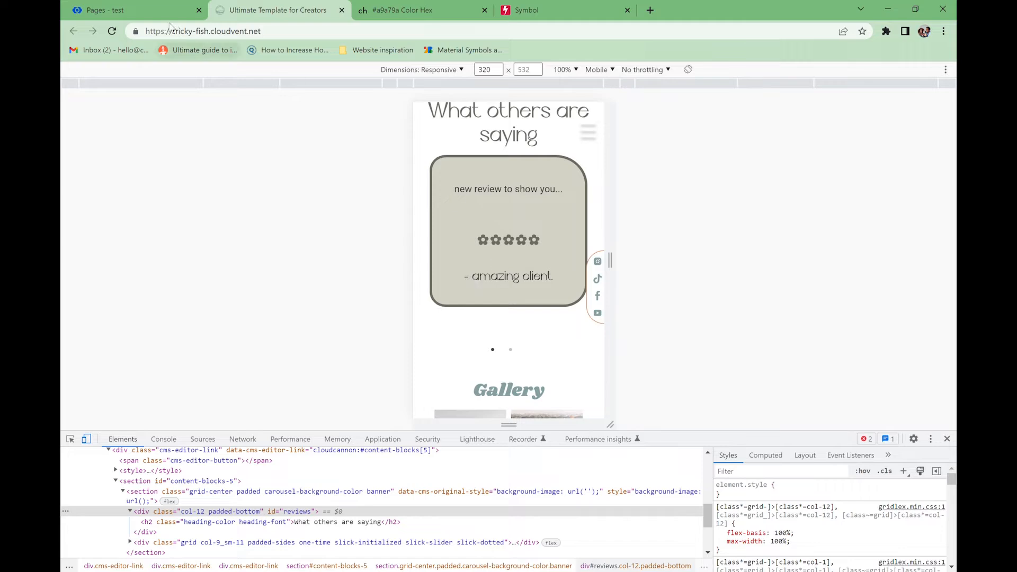
left_click(139, 12)
- Set the Gallery block's heading colour to #6c6a61
left_click(96, 137)
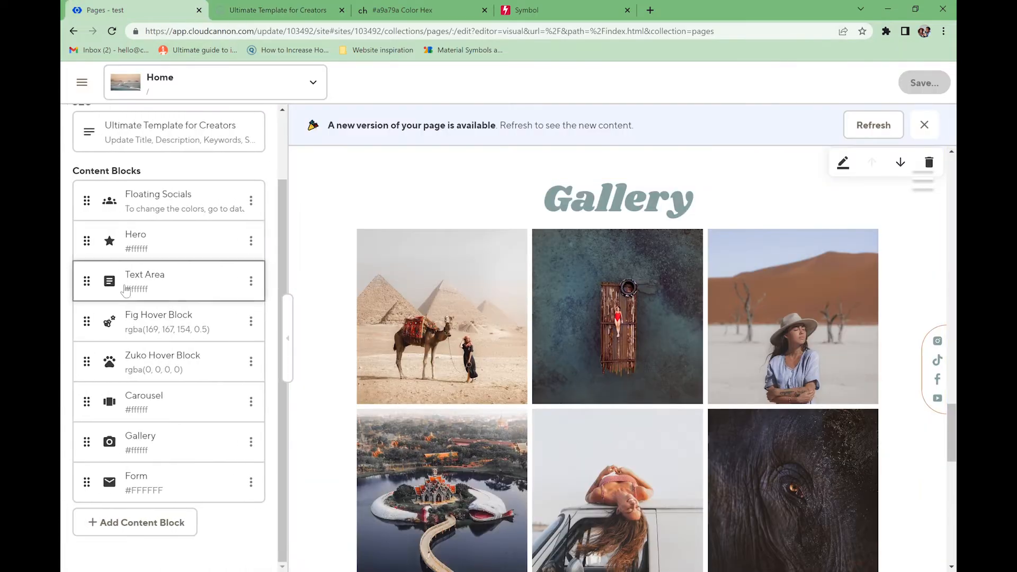
left_click(159, 451)
left_click(212, 196)
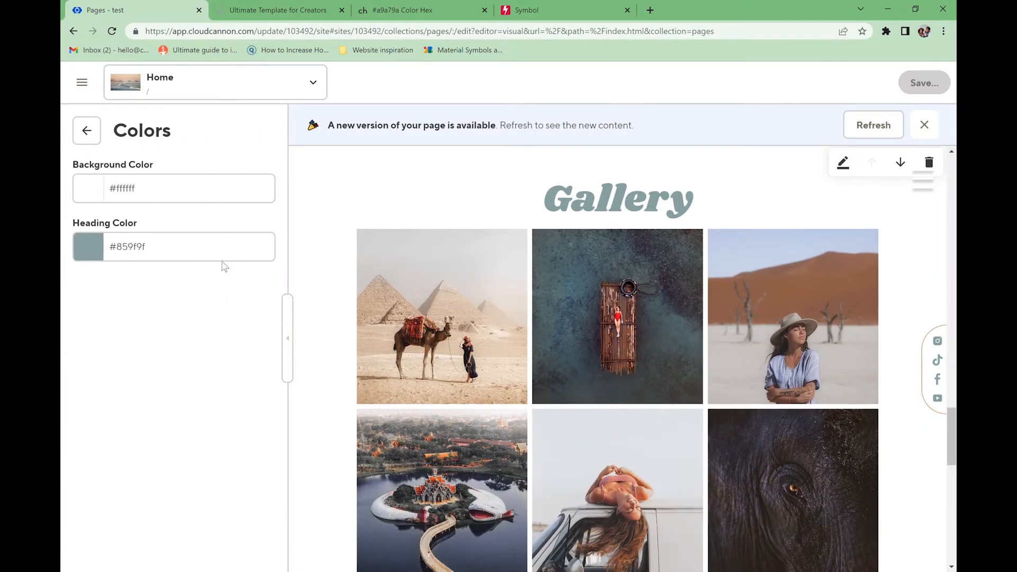
left_click(173, 197)
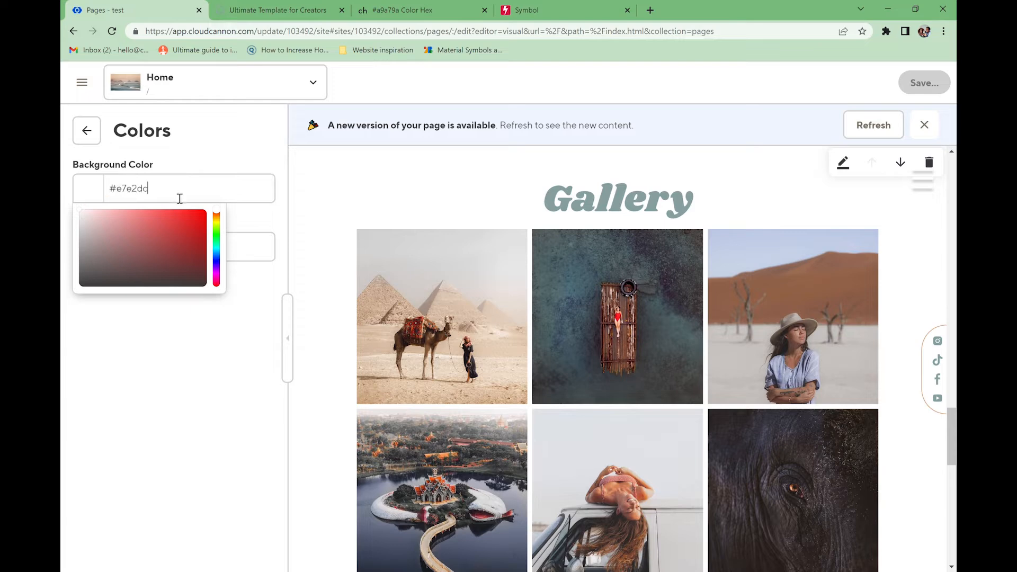
left_click(253, 223)
left_click(127, 249)
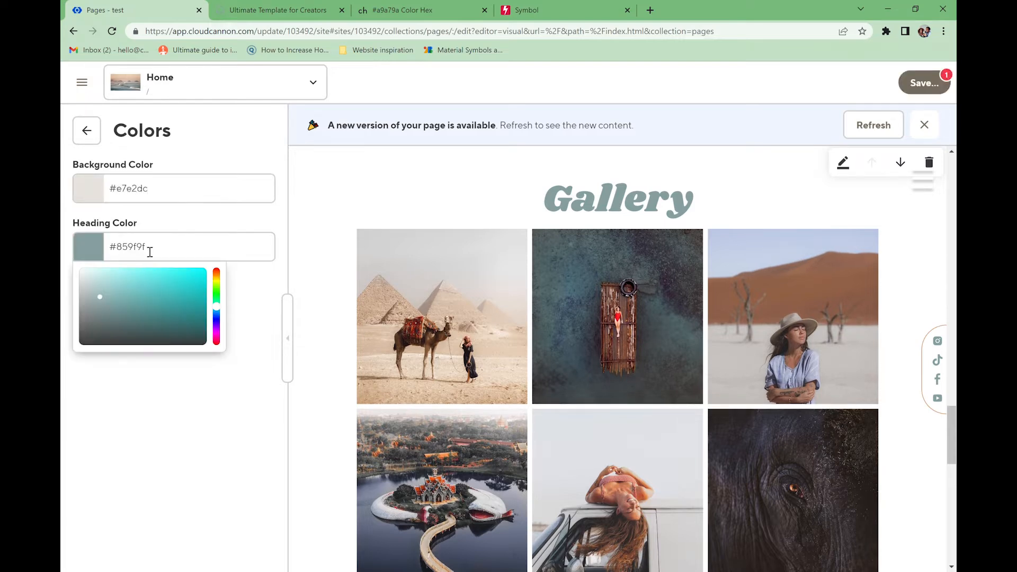
type("#6c6a61")
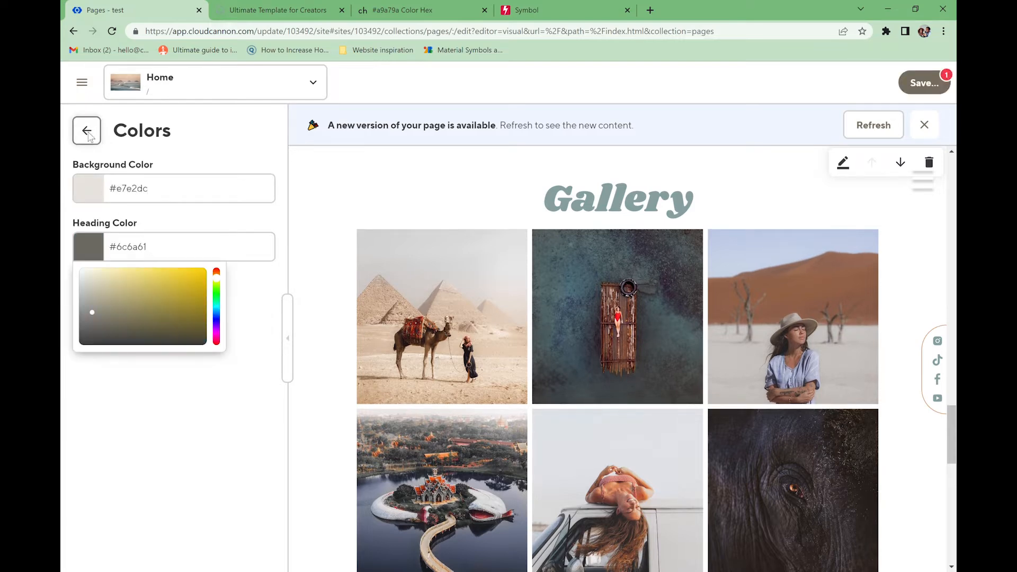
left_click(86, 131)
left_click(113, 274)
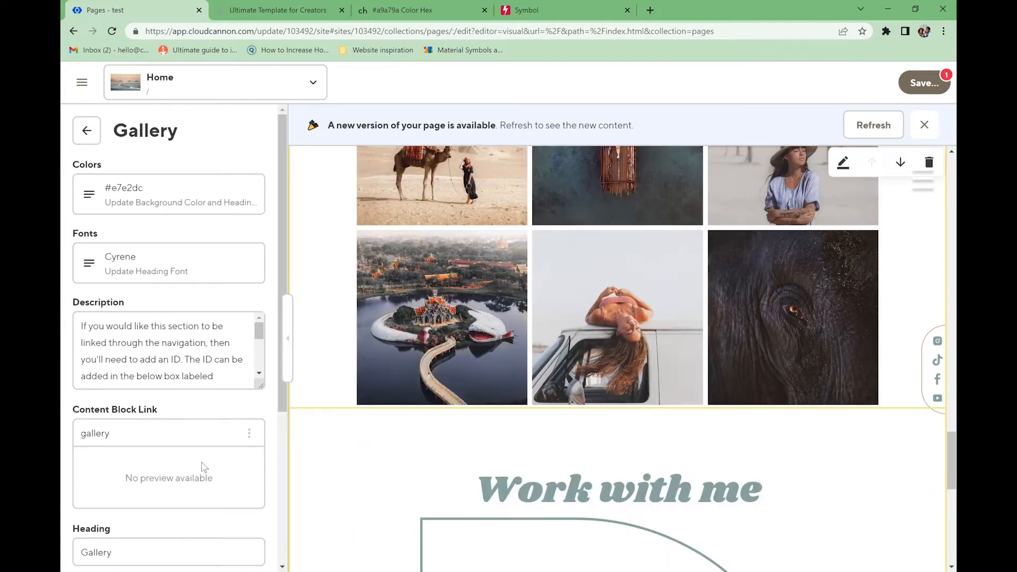
scroll(202, 466, "down", 3)
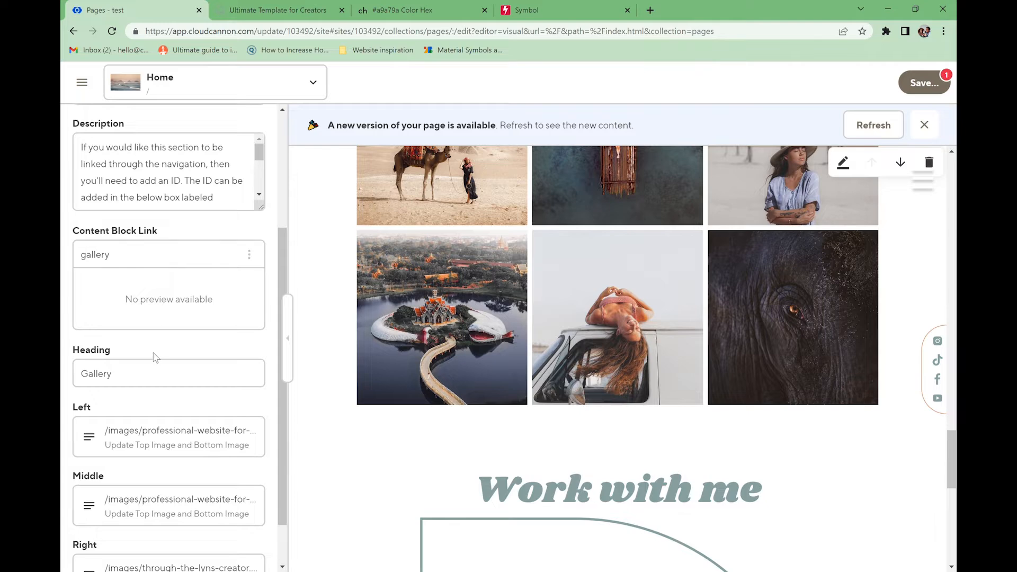
- Change the Gallery heading to 'Captures'
left_click(153, 375)
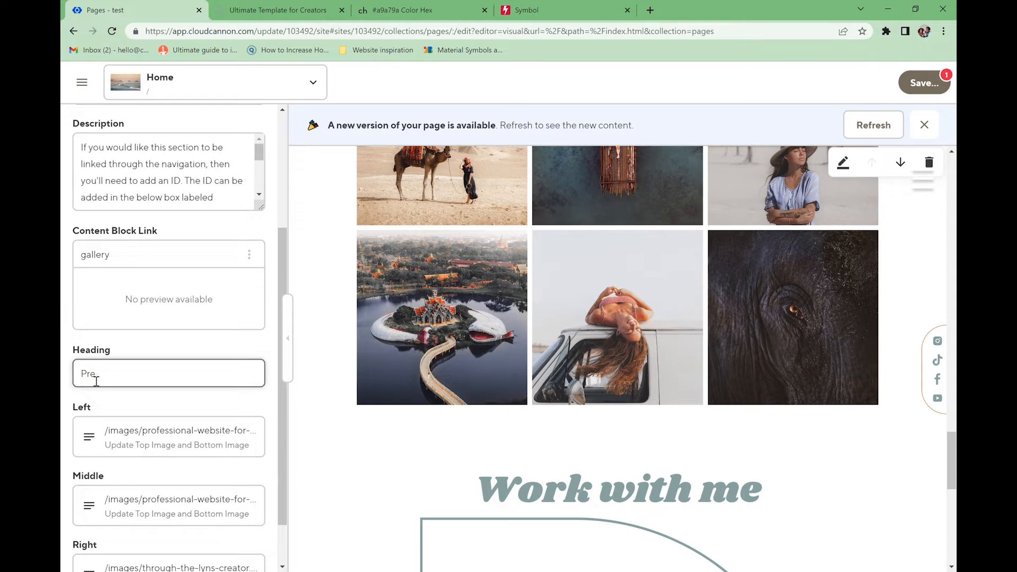
type("Captu")
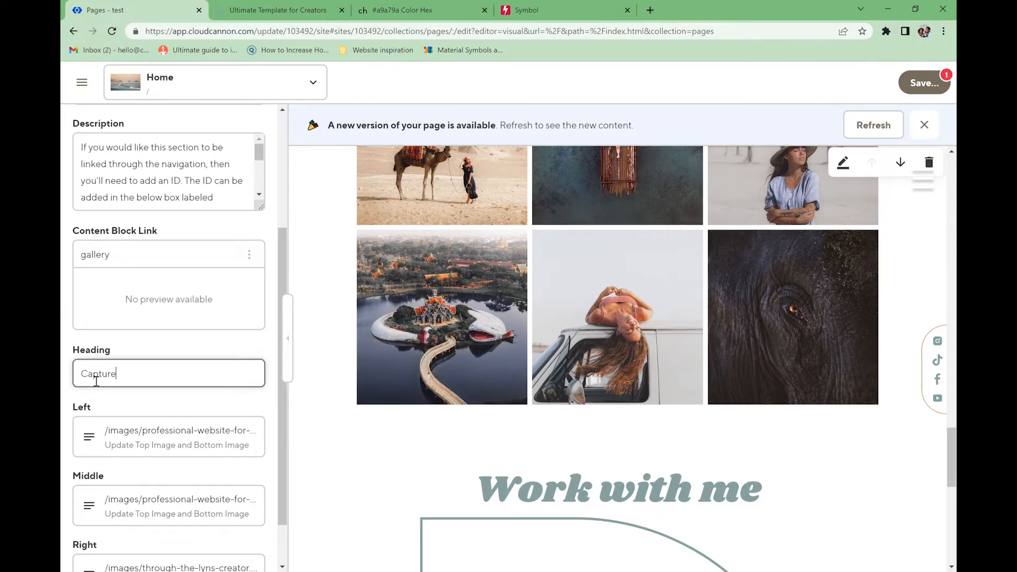
type("res")
left_click(87, 439)
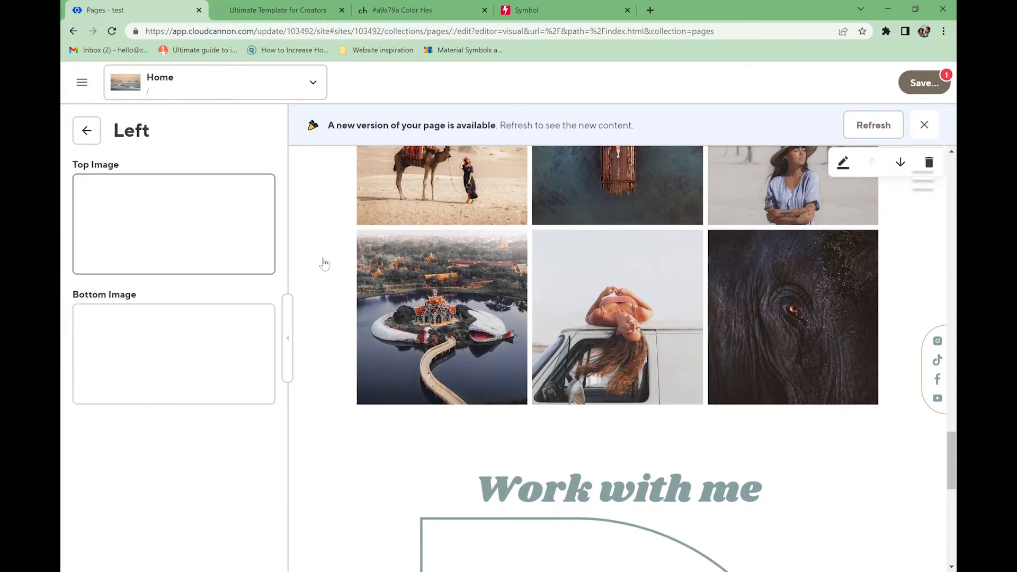
scroll(373, 232, "up", 1)
scroll(373, 232, "up", 2)
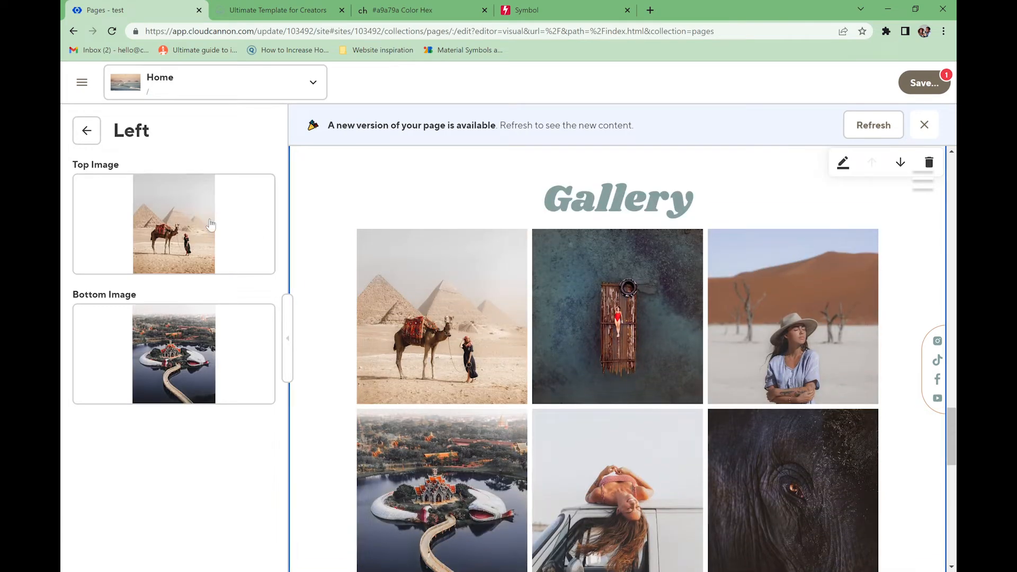
left_click(86, 130)
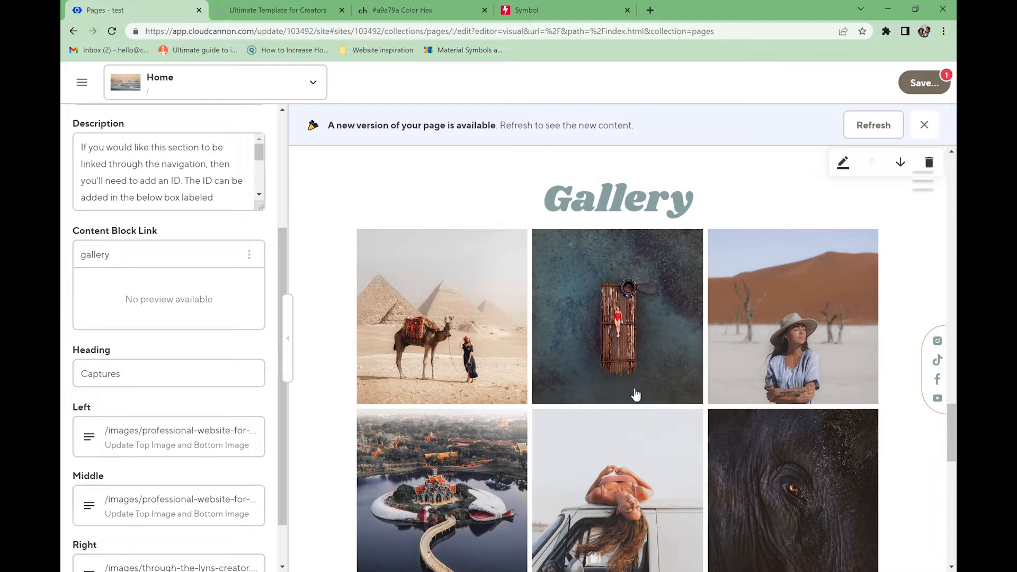
- Replace the Left column's top image with the hat photo and pick a new bottom image
left_click(175, 437)
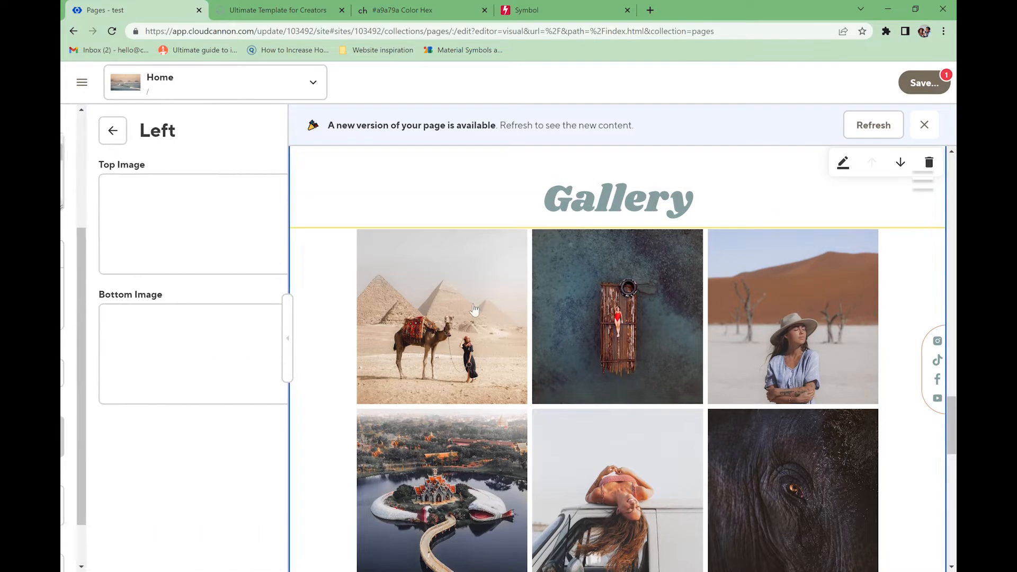
left_click(101, 197)
left_click(159, 276)
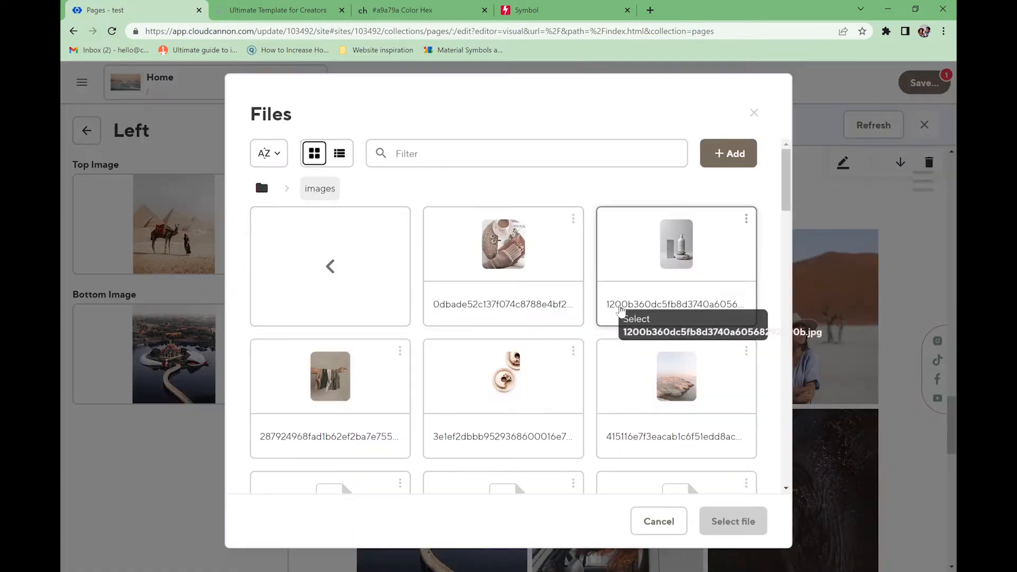
left_click_drag(786, 189, 799, 243)
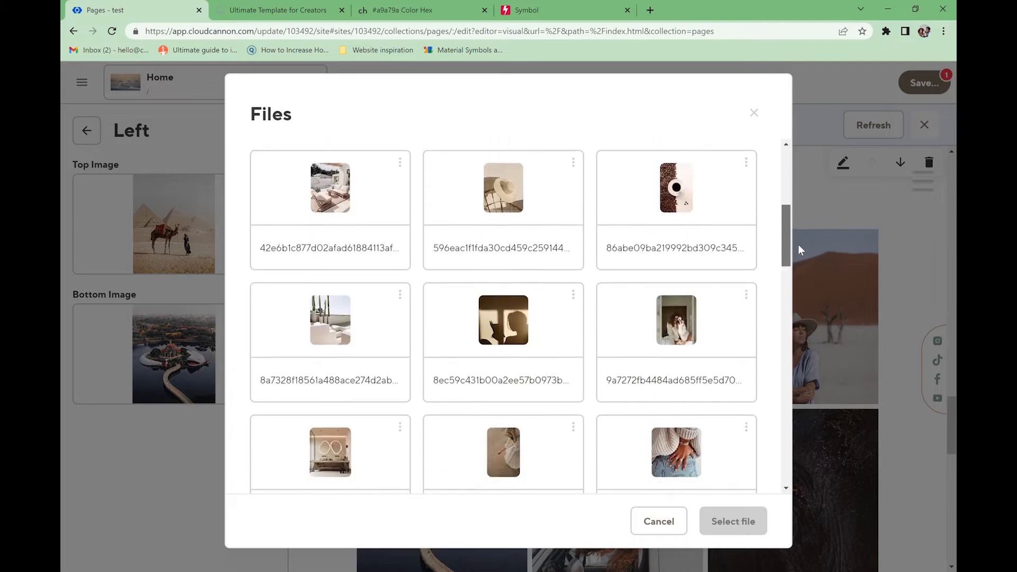
left_click(503, 209)
left_click(733, 521)
left_click(205, 376)
left_click(185, 418)
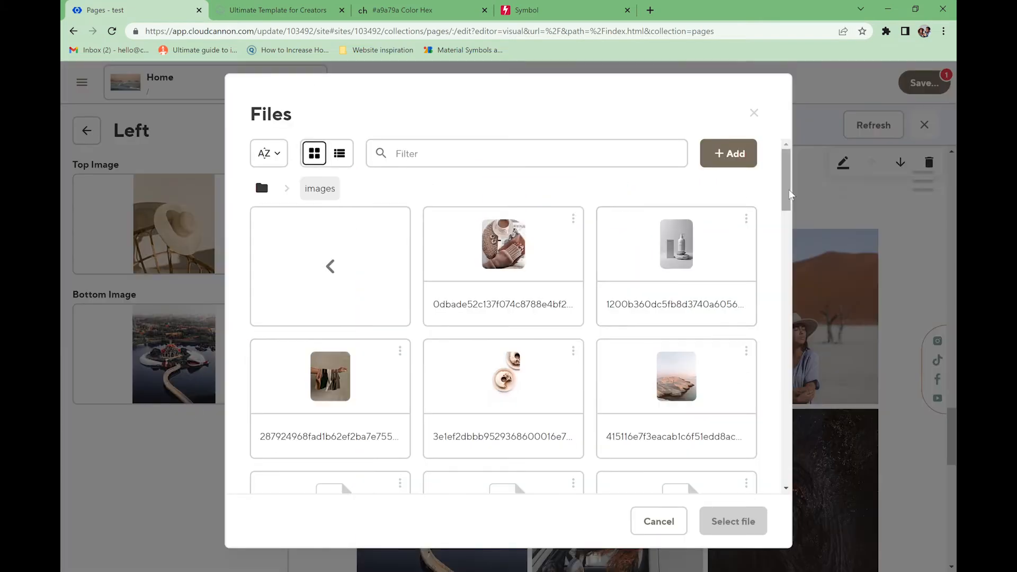
left_click_drag(789, 189, 796, 253)
left_click(344, 257)
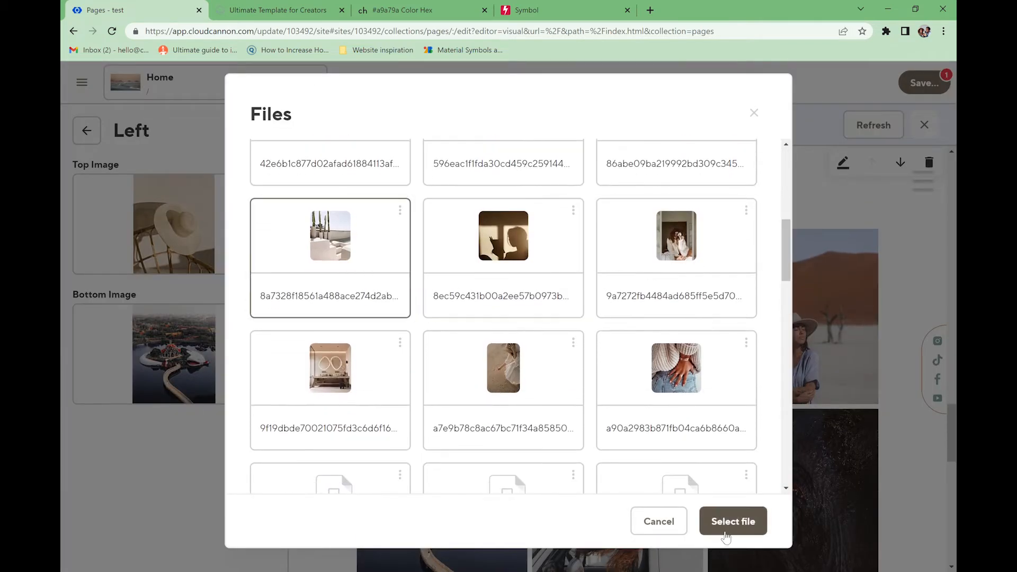
left_click(733, 521)
left_click(86, 130)
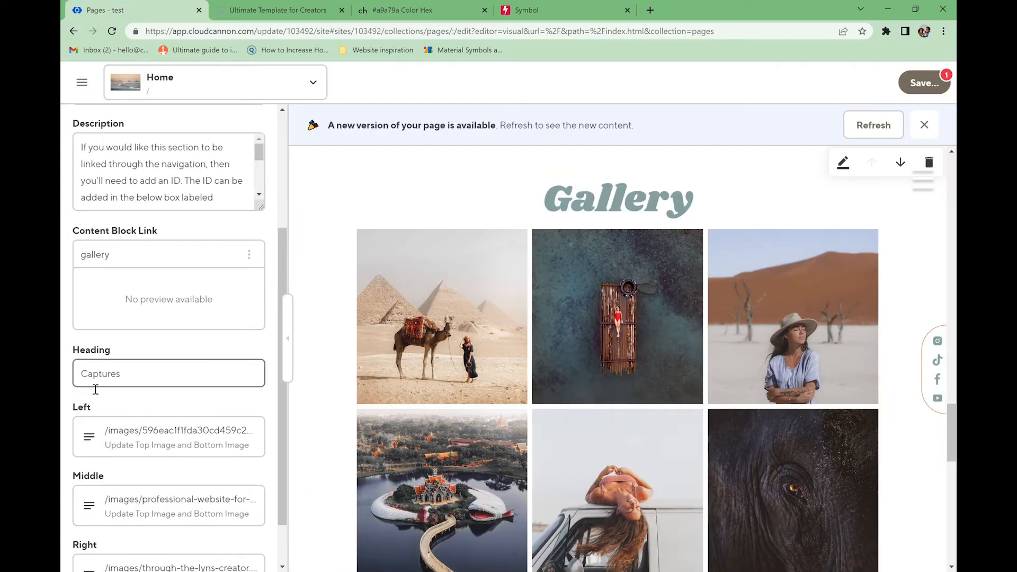
- Choose a new top image for the Middle column and check the live site
left_click(117, 506)
left_click(116, 224)
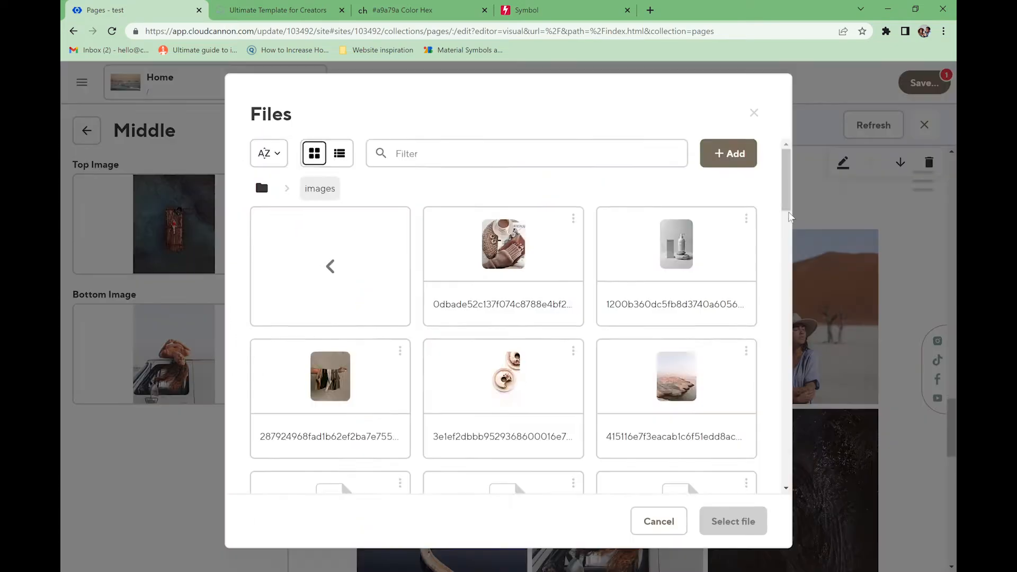
left_click_drag(788, 183, 788, 333)
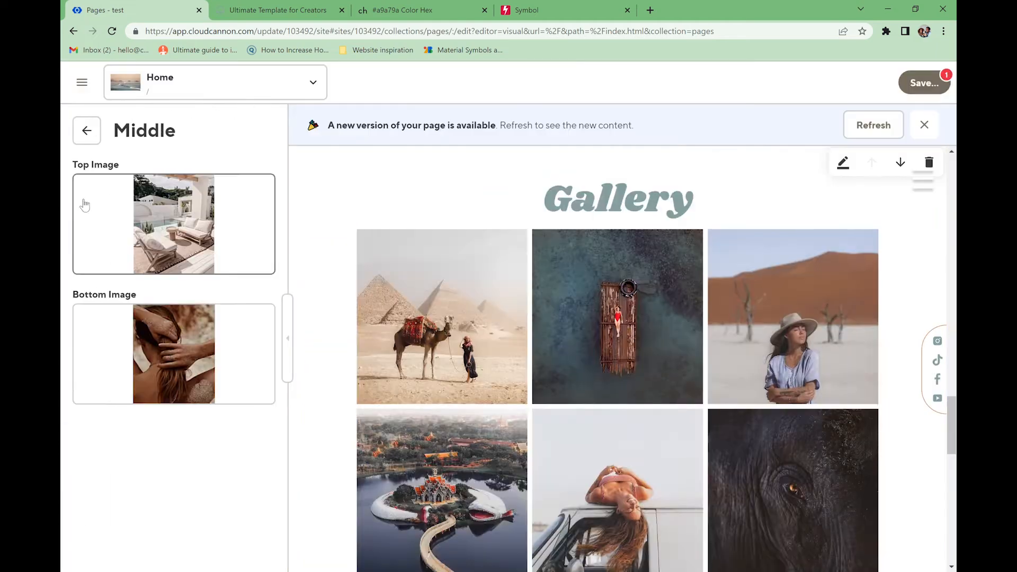
left_click(87, 131)
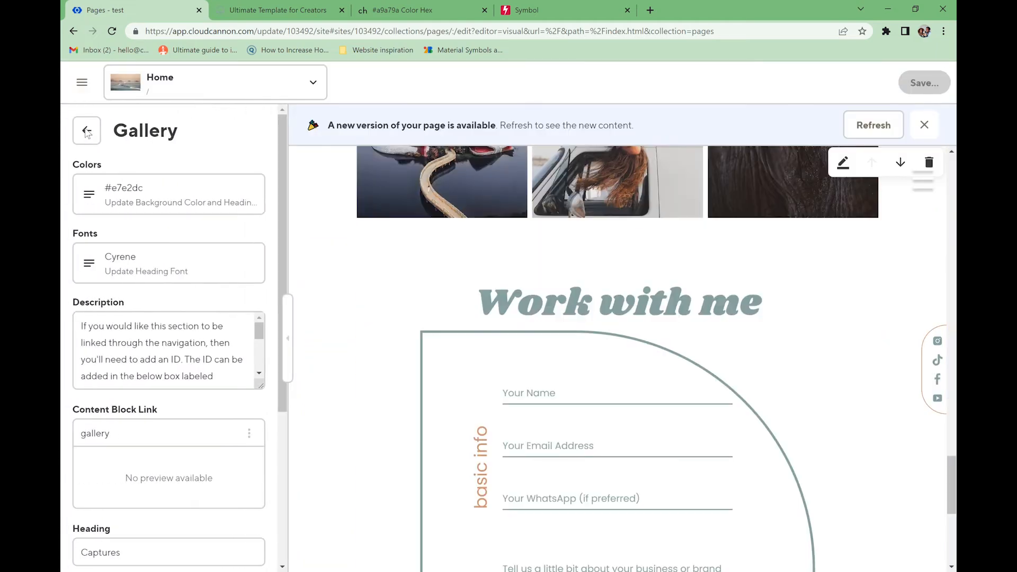
left_click(261, 16)
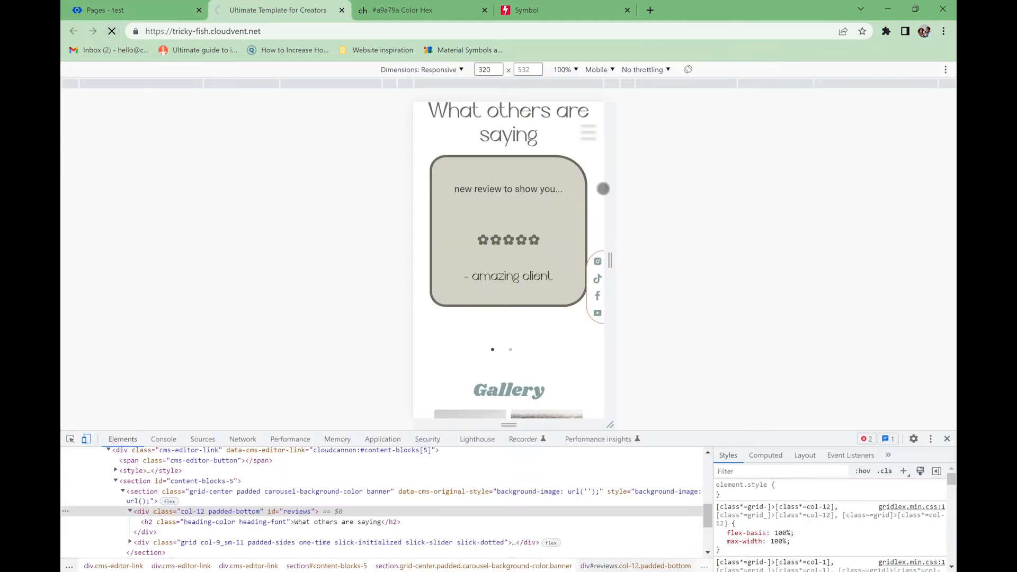
key("F12")
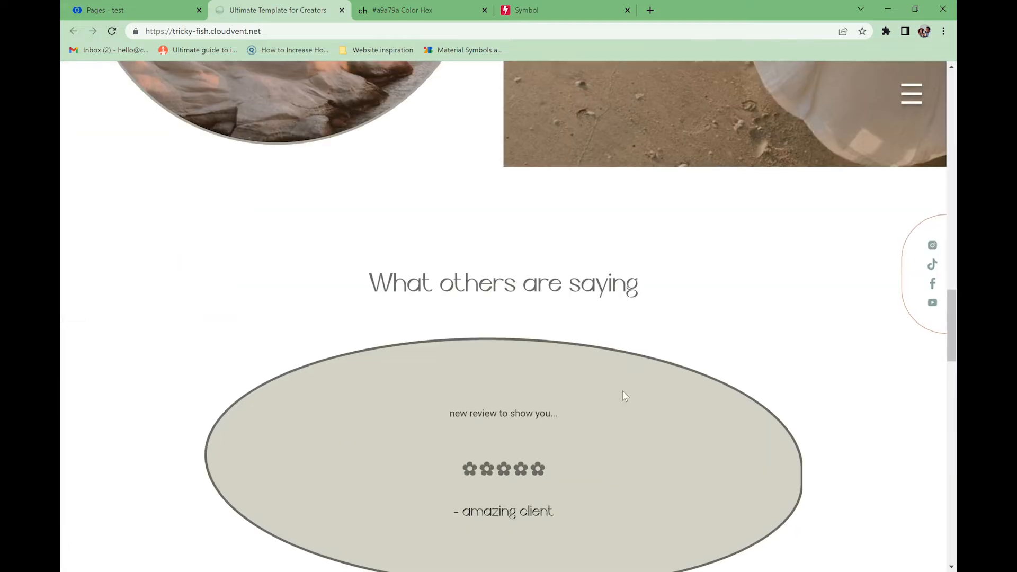
scroll(617, 381, "down", 13)
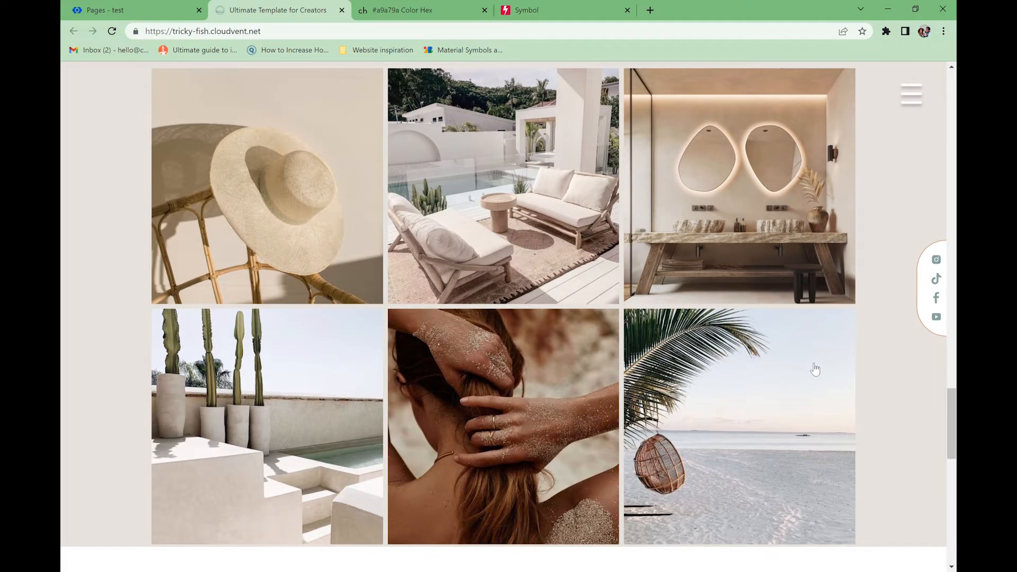
scroll(815, 369, "up", 3)
scroll(435, 286, "down", 3)
left_click(295, 206)
left_click(939, 320)
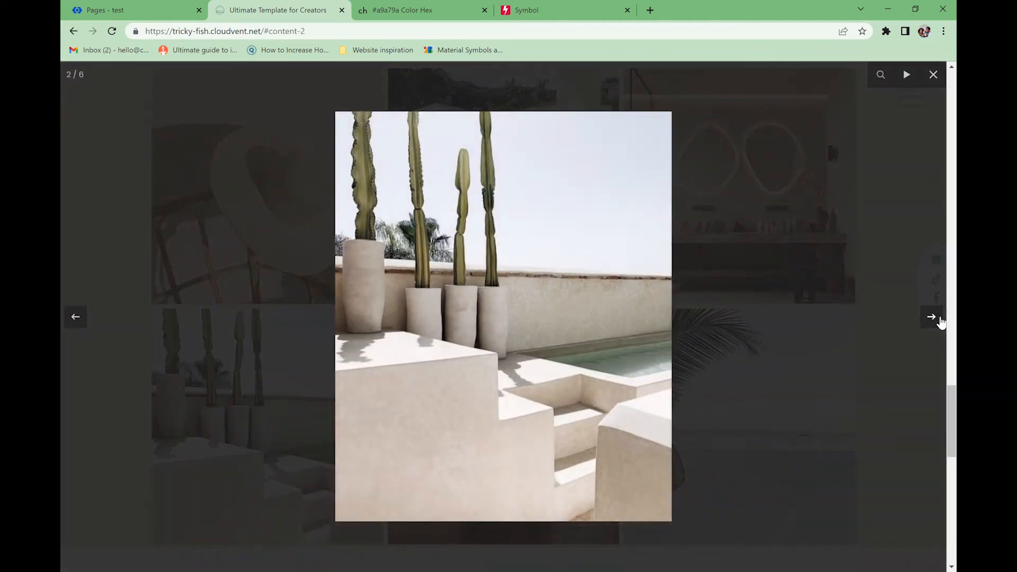
left_click(939, 319)
left_click(939, 320)
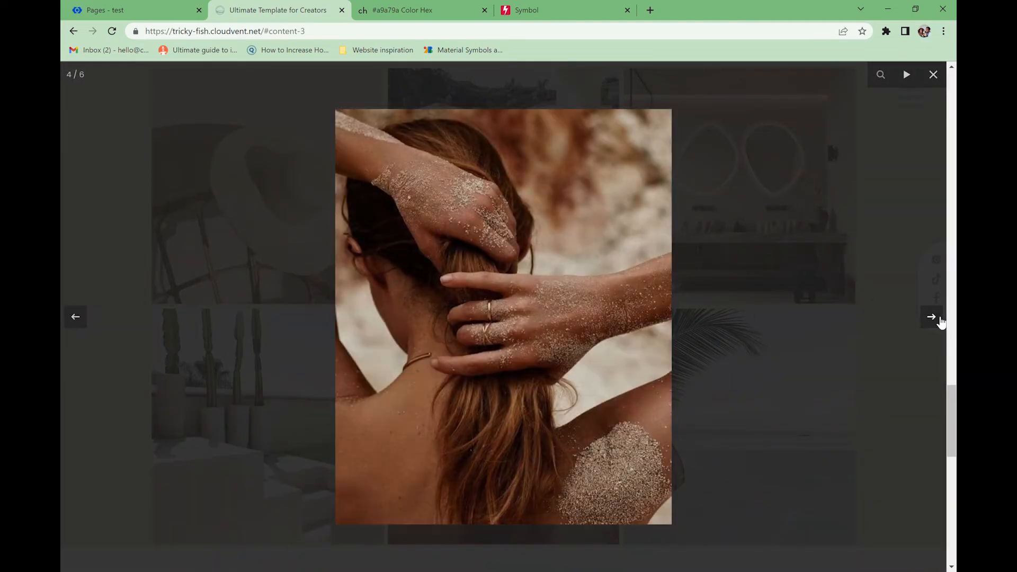
left_click(943, 75)
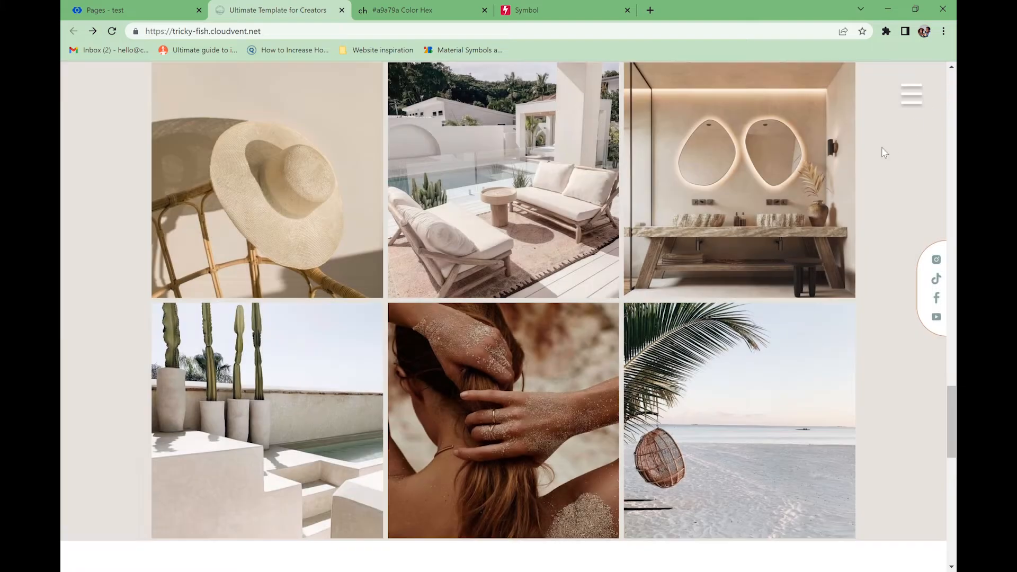
scroll(432, 397, "up", 20)
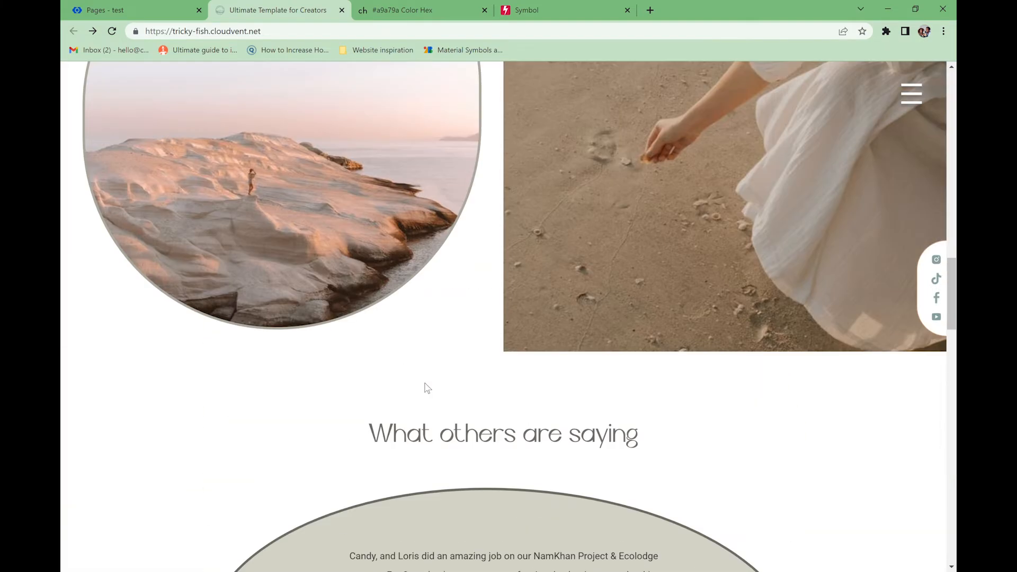
scroll(427, 387, "up", 3)
scroll(427, 387, "down", 8)
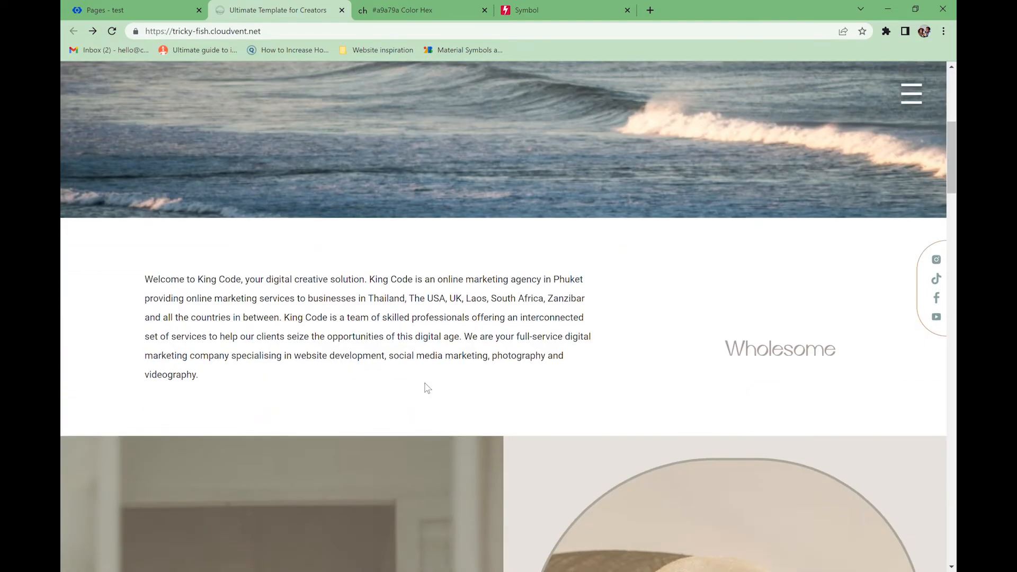
scroll(427, 388, "up", 10)
scroll(426, 384, "down", 15)
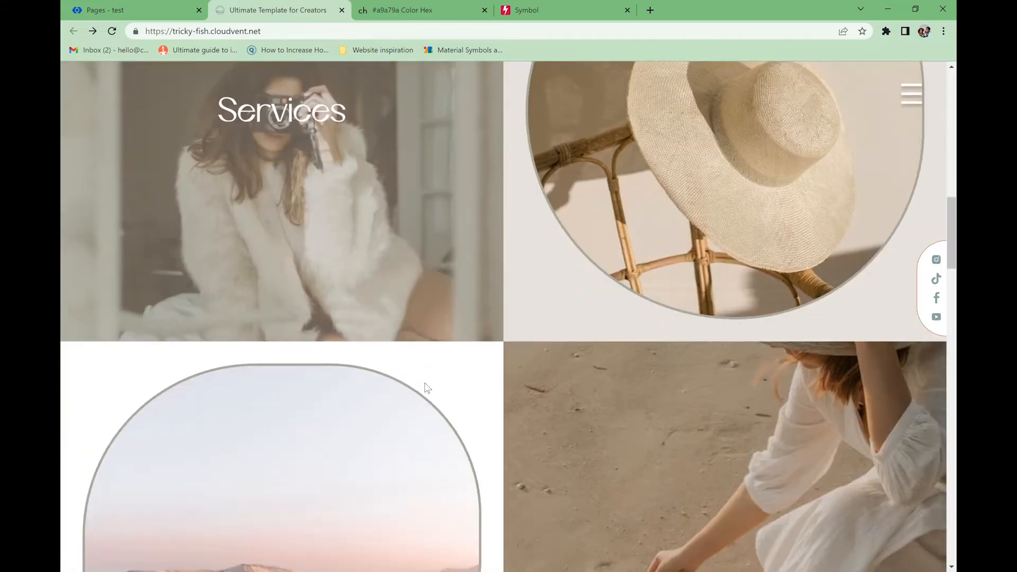
scroll(426, 386, "down", 10)
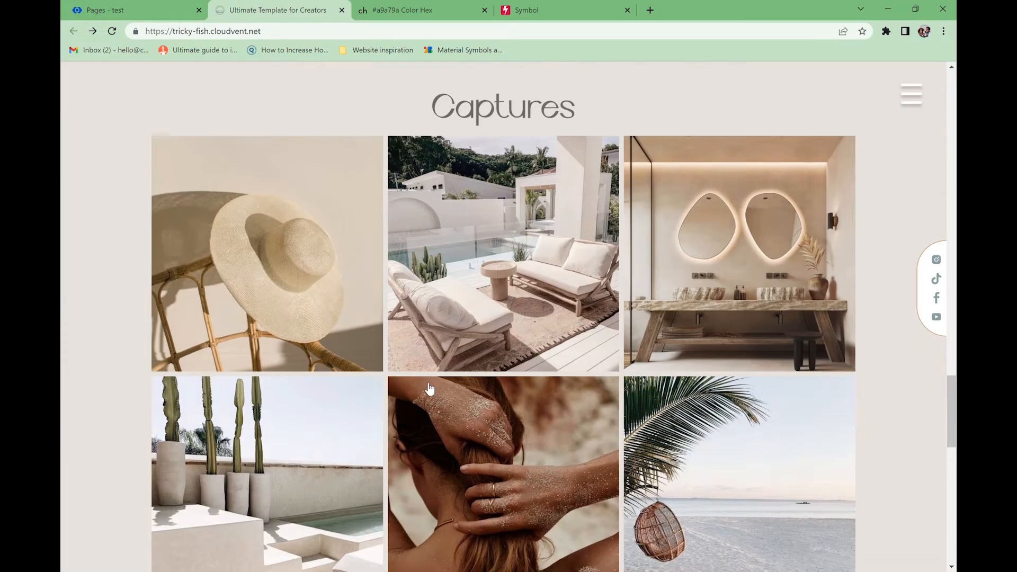
scroll(430, 390, "down", 3)
scroll(409, 357, "up", 3)
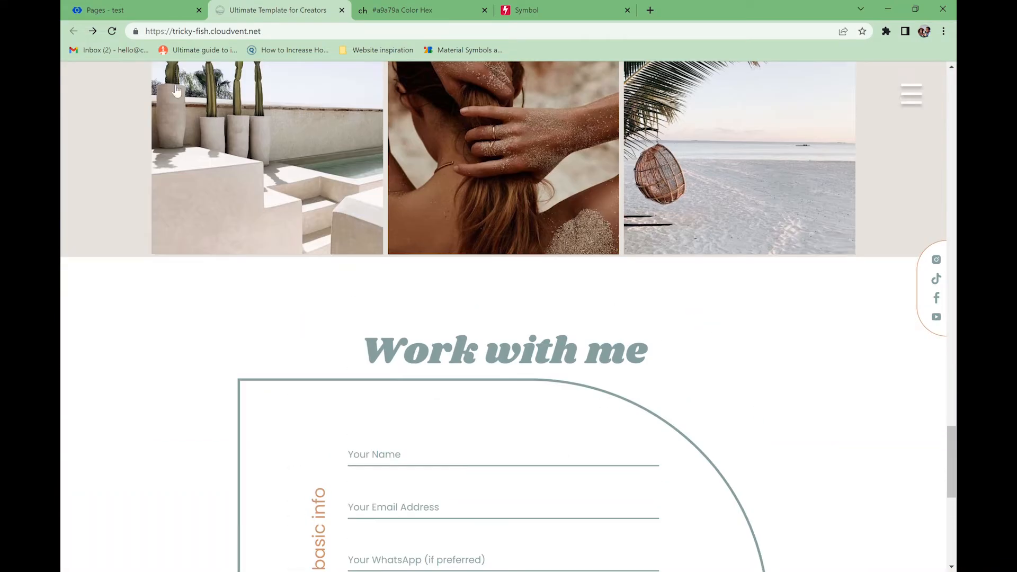
left_click(113, 10)
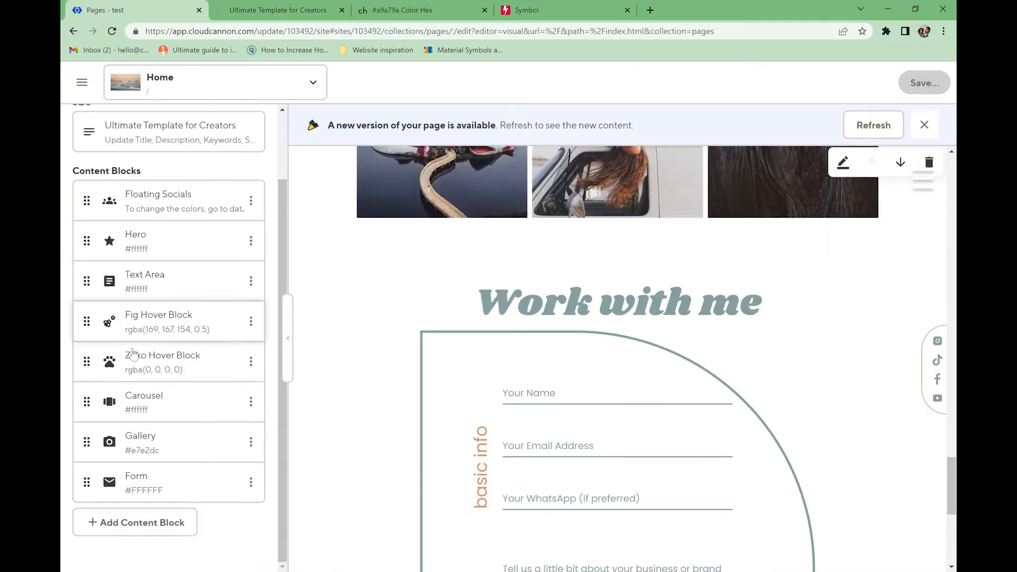
- Set the Form block's heading and subheading colours to #6c6a61
left_click(174, 487)
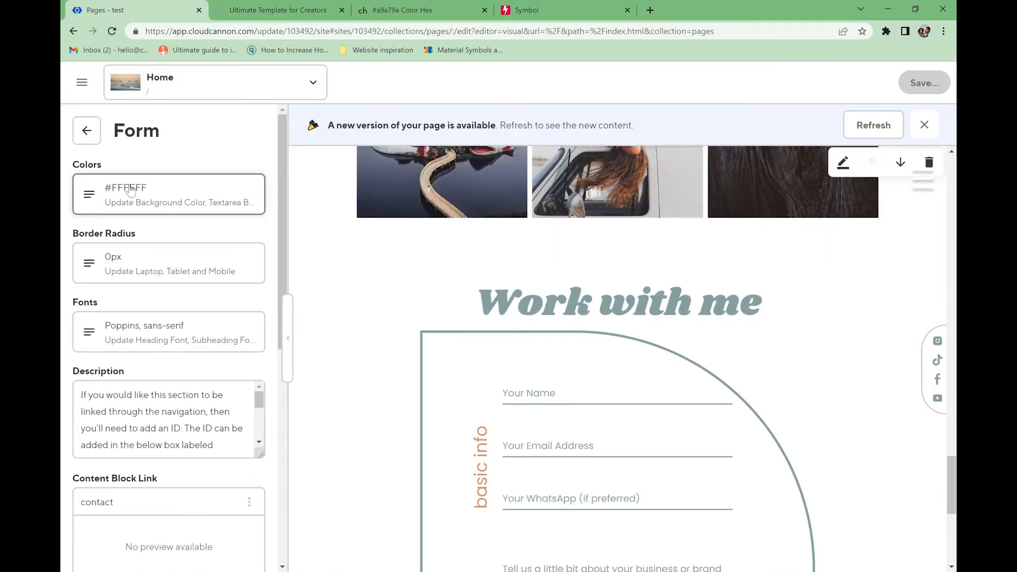
left_click(159, 196)
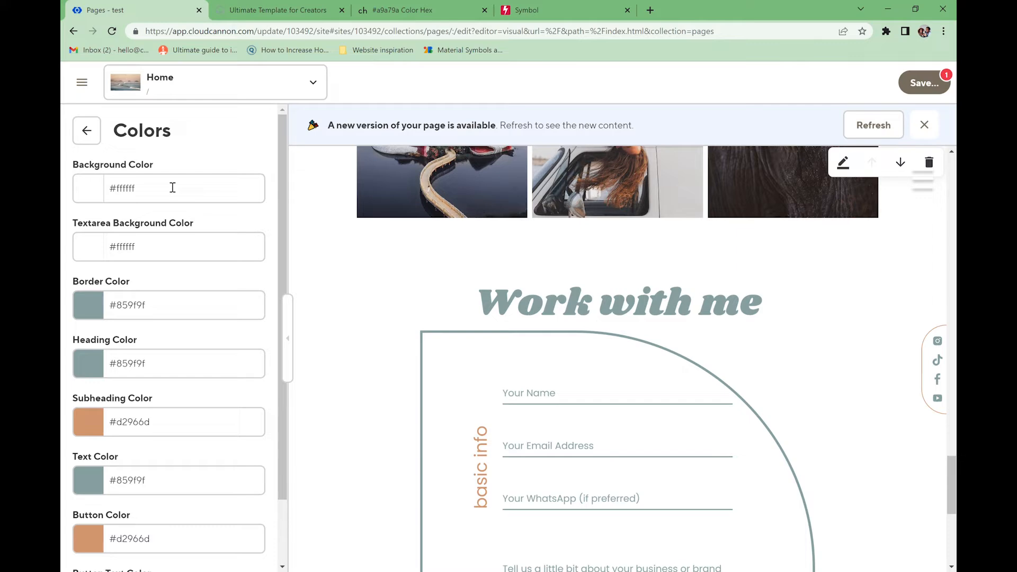
left_click(160, 365)
key("ctrl+a")
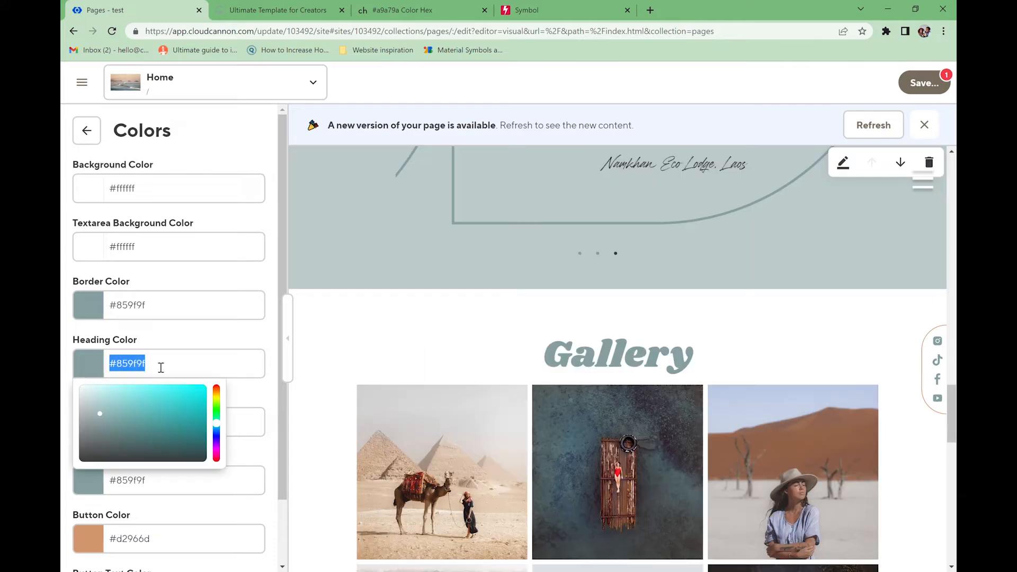
type("#6c6a61")
left_click(175, 425)
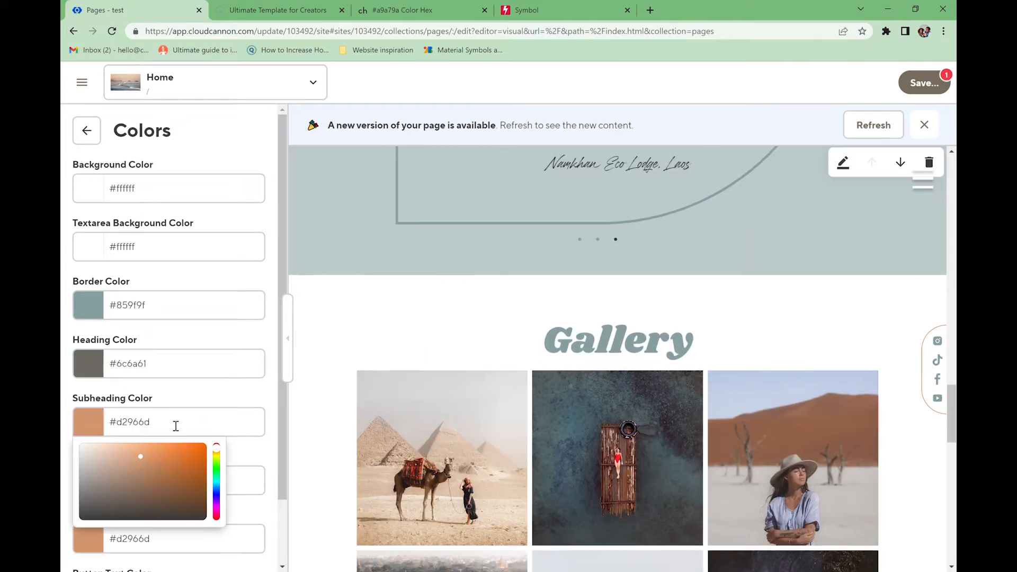
key("ctrl+a")
type("#6c6a61")
left_click(200, 442)
scroll(200, 443, "down", 2)
scroll(432, 348, "up", 3)
- Set the form's button colour to #6c6a61 and text colour to #313131
left_click(159, 464)
key("ctrl+a")
type("#6c6a61")
left_click(95, 405)
left_click_drag(98, 460, 79, 493)
left_click(238, 442)
scroll(141, 325, "up", 2)
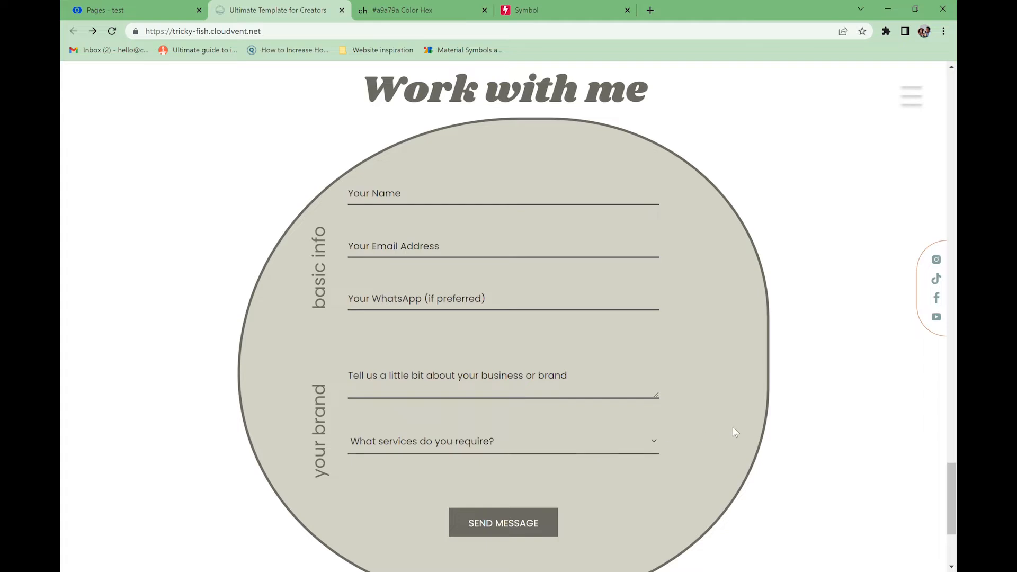
left_click(106, 10)
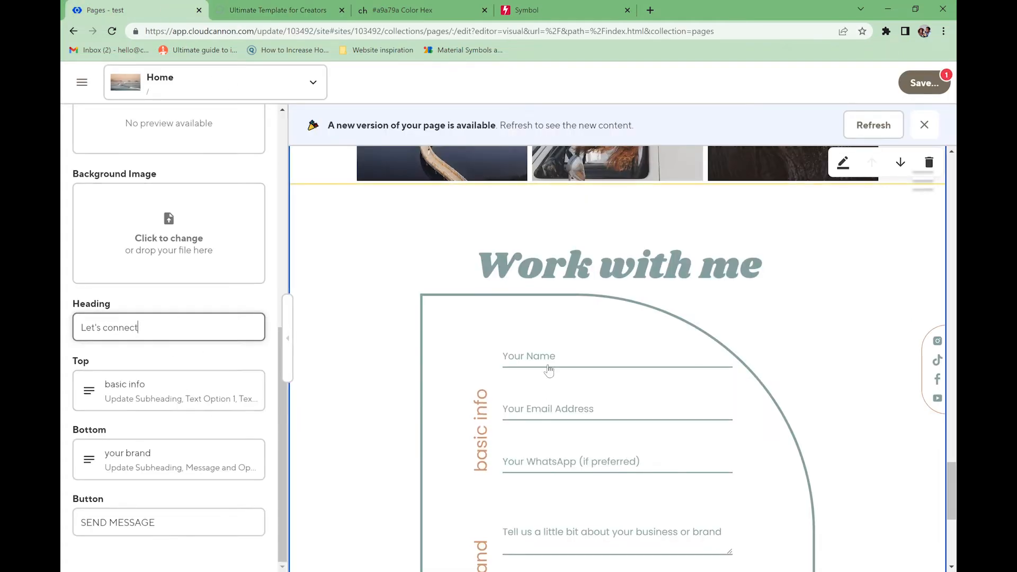
- Set the Top subheading to 'the basics' and relabel the fields Name, Email and Contact number
left_click(175, 391)
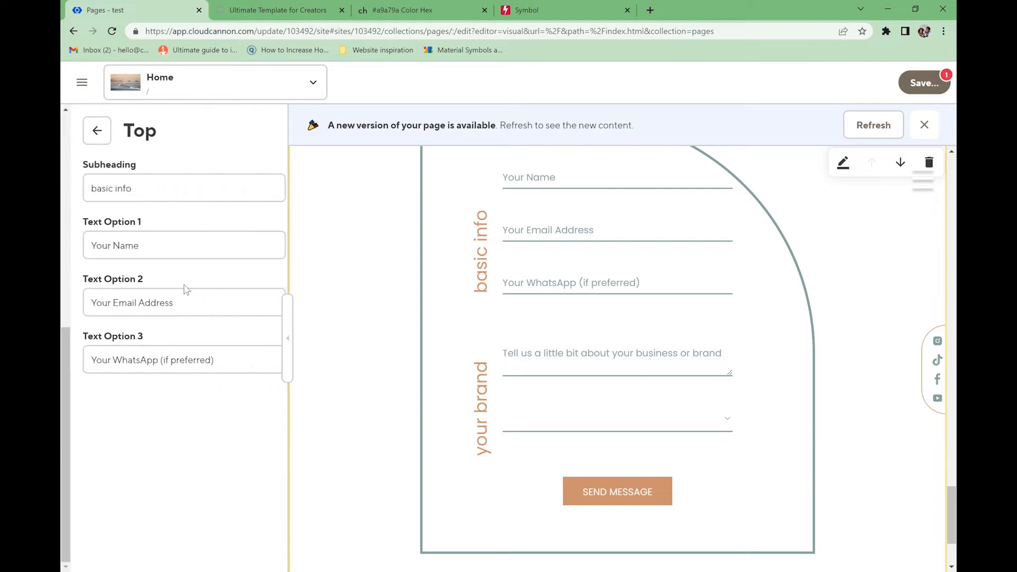
left_click(150, 194)
type("the basi")
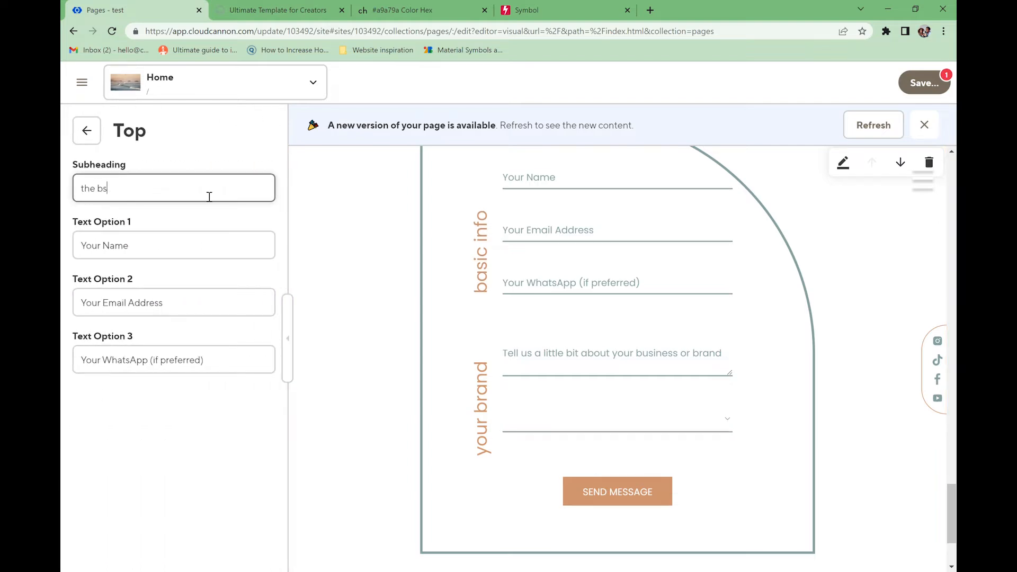
type("cs")
left_click(154, 251)
double_click(89, 245)
key("BackSpace")
left_click(177, 308)
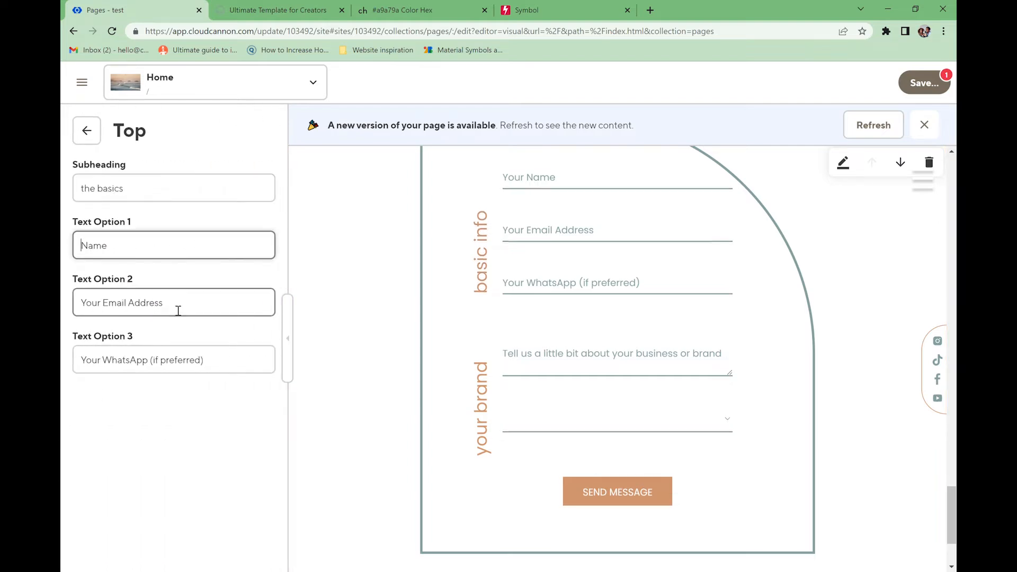
left_click(99, 306)
double_click(98, 305)
key("BackSpace")
double_click(155, 305)
type("\\\\")
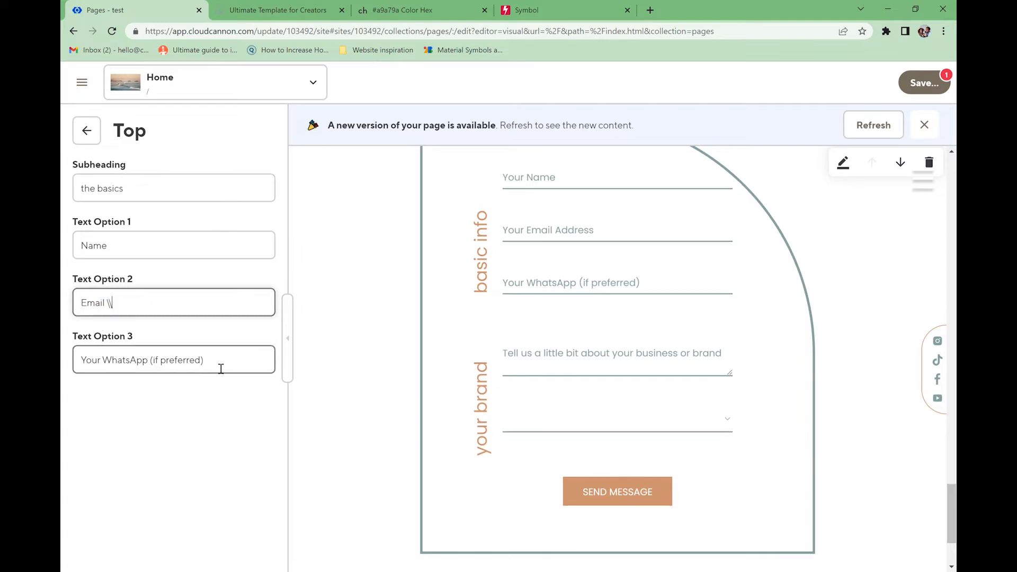
left_click_drag(216, 369, 72, 360)
key("BackSpace")
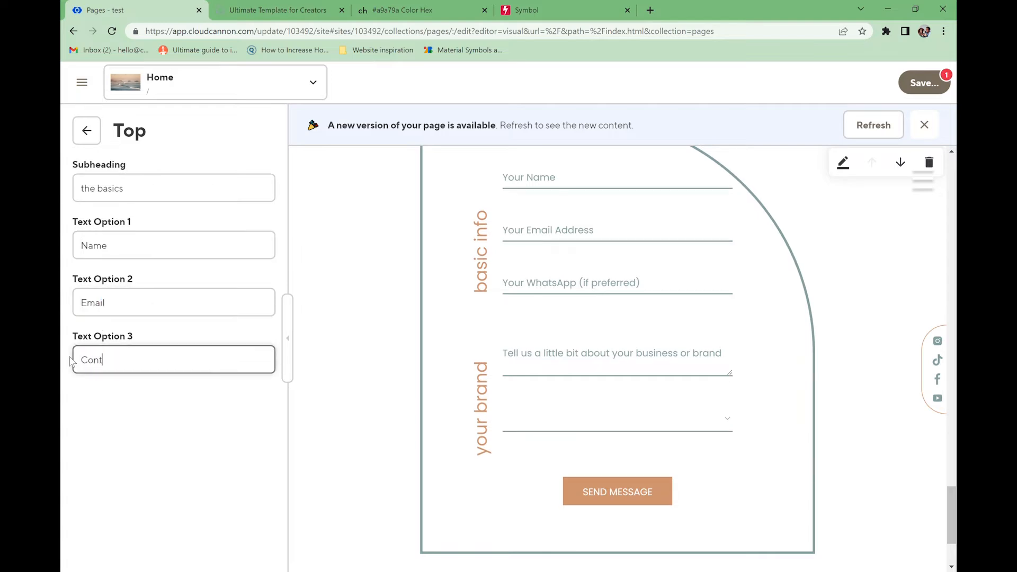
type("Contact number")
- Change the Bottom subheading to specifics and the message prompt to 'Leave me a message'
left_click(89, 132)
left_click(132, 461)
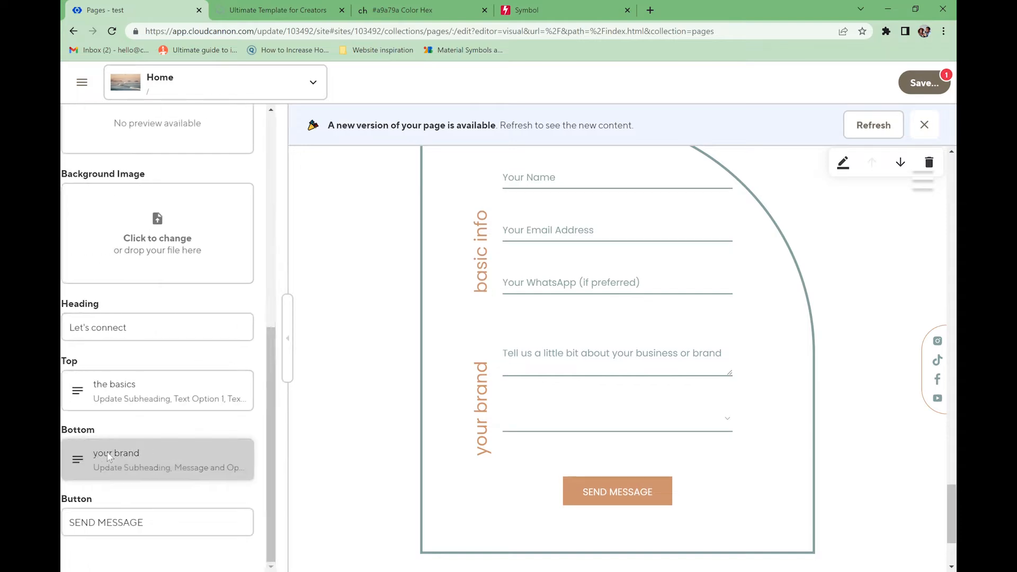
left_click_drag(139, 191, 63, 192)
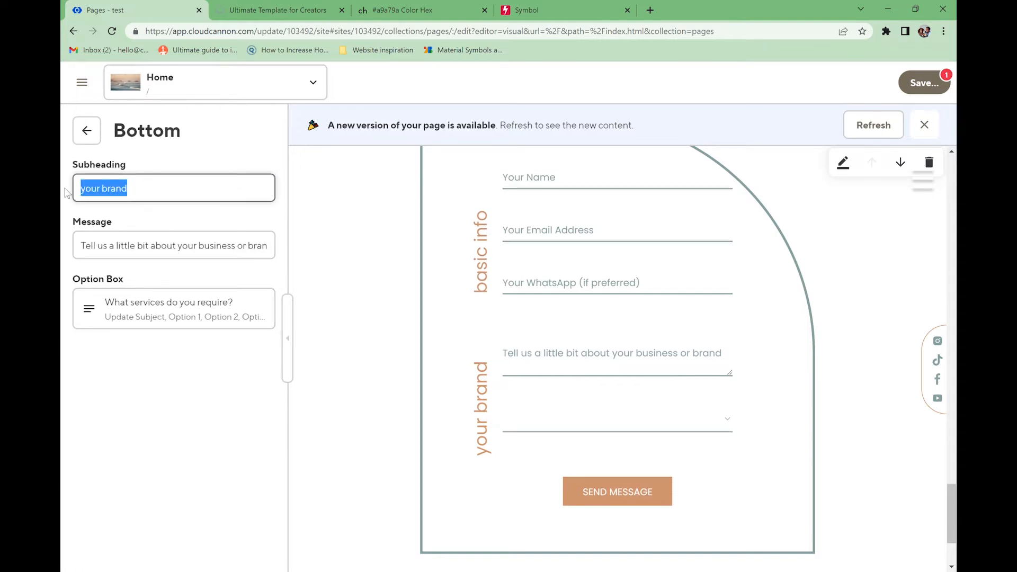
type("specifics")
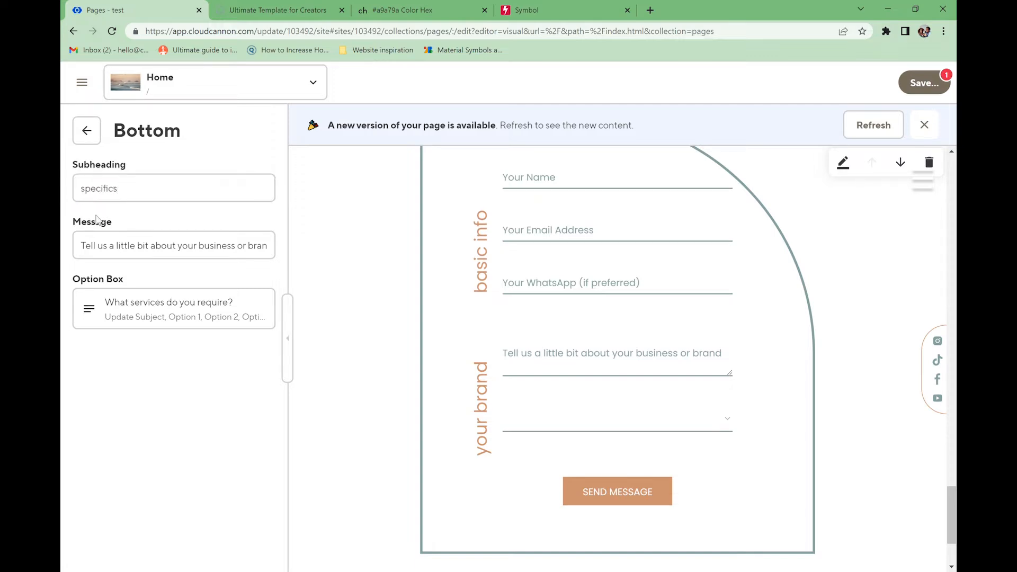
left_click(118, 244)
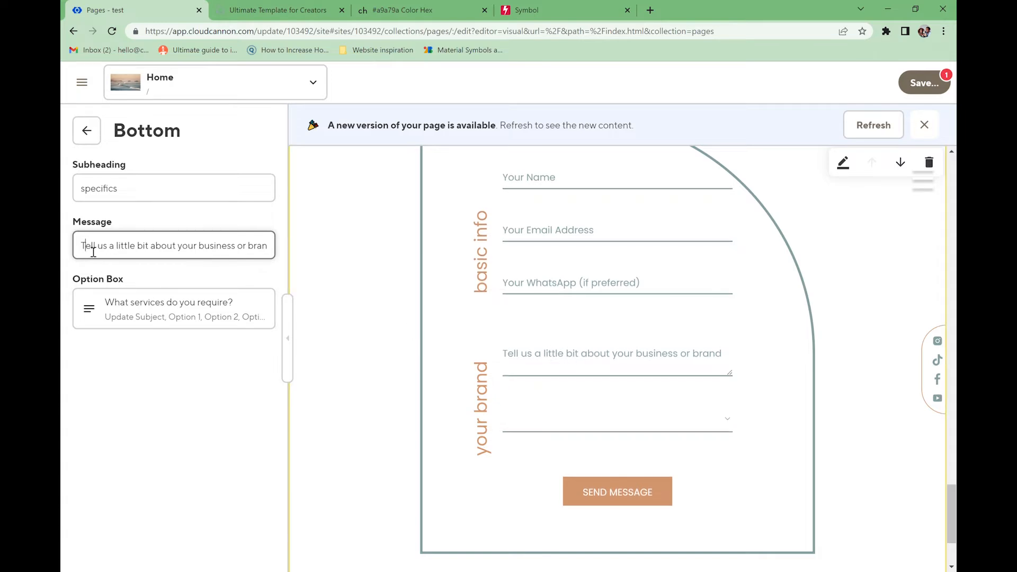
triple_click(142, 253)
type("W")
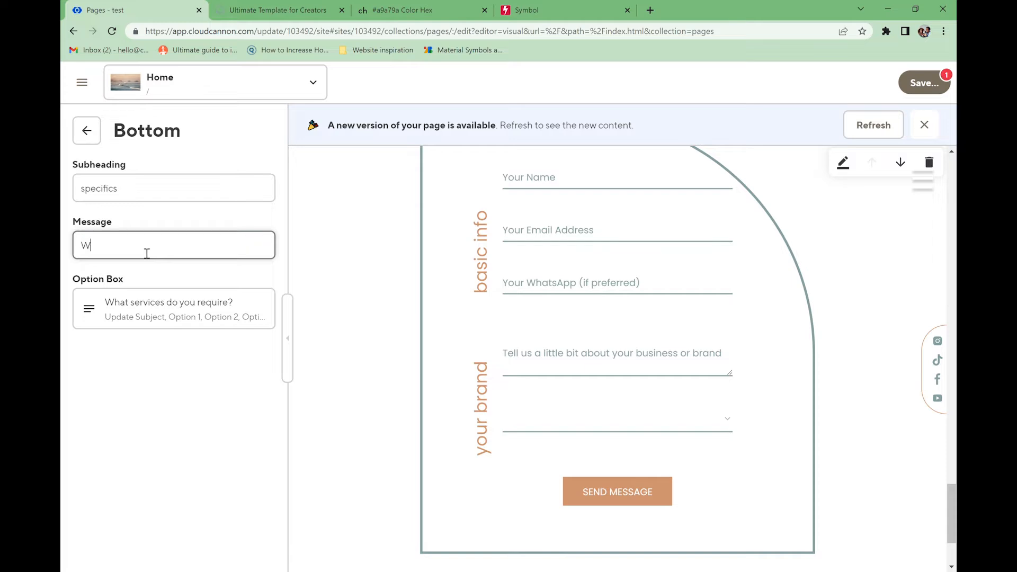
type("hat")
key("BackSpace")
key("BackSpace")
key("BackSpace")
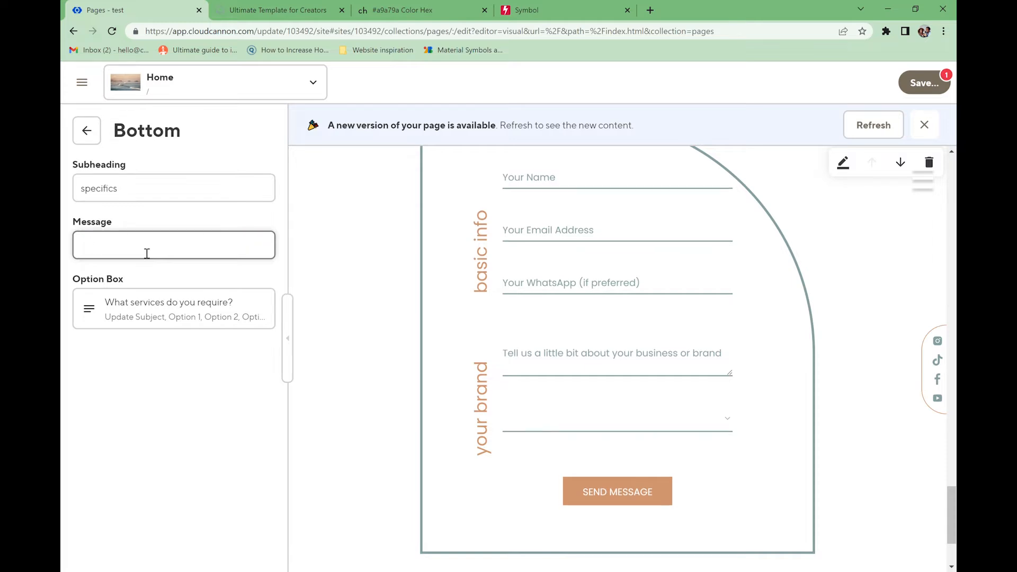
type("leve me a message")
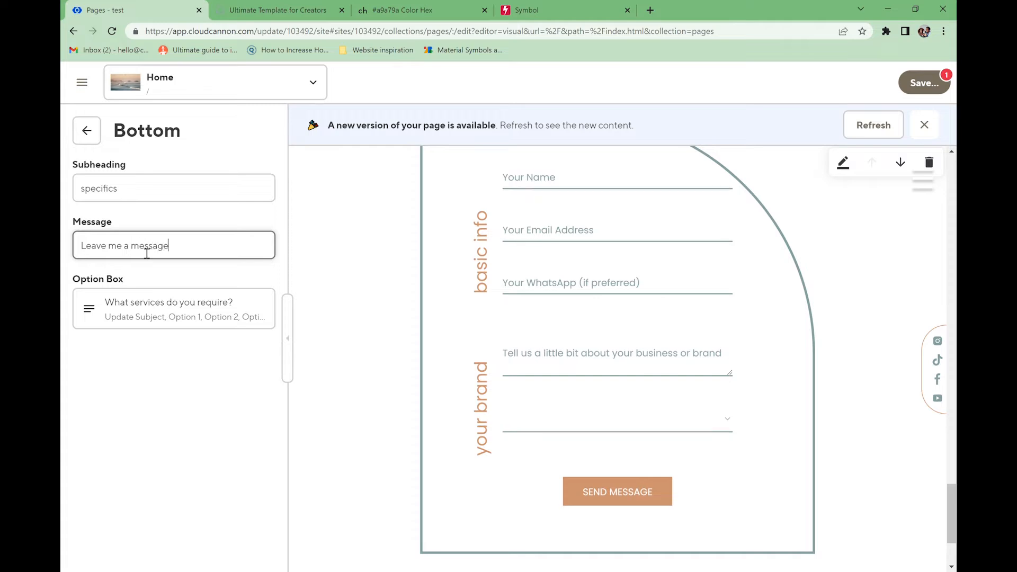
- Rename the first service option to 'Animation' and save the page
left_click(180, 305)
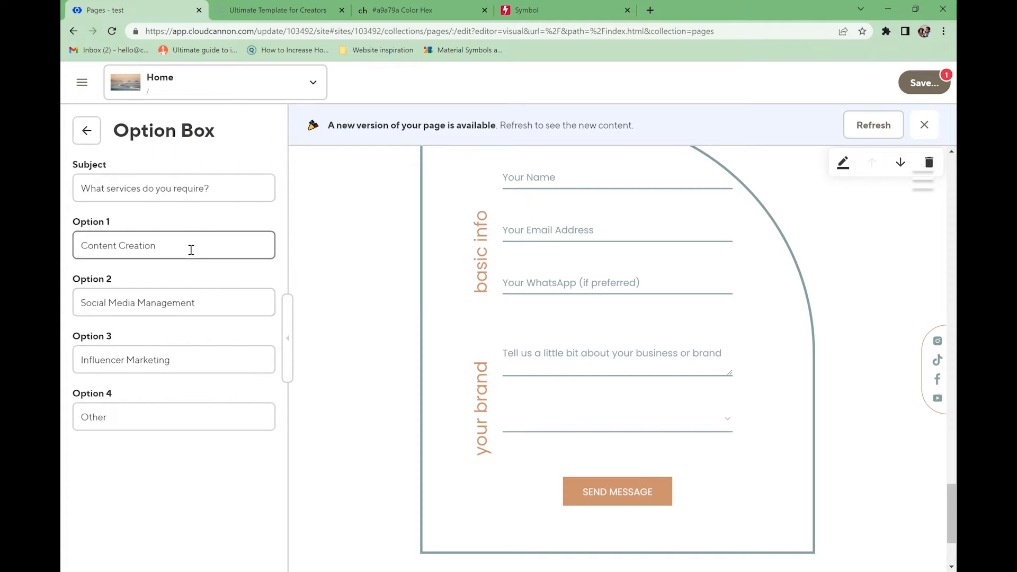
left_click_drag(191, 247, 75, 244)
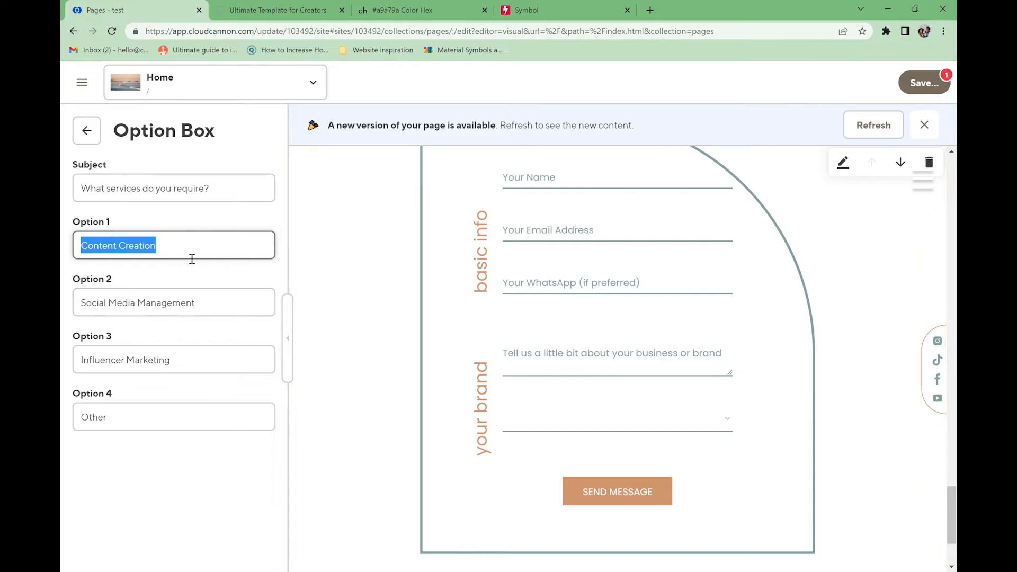
left_click_drag(188, 257, 83, 254)
type("Annimation")
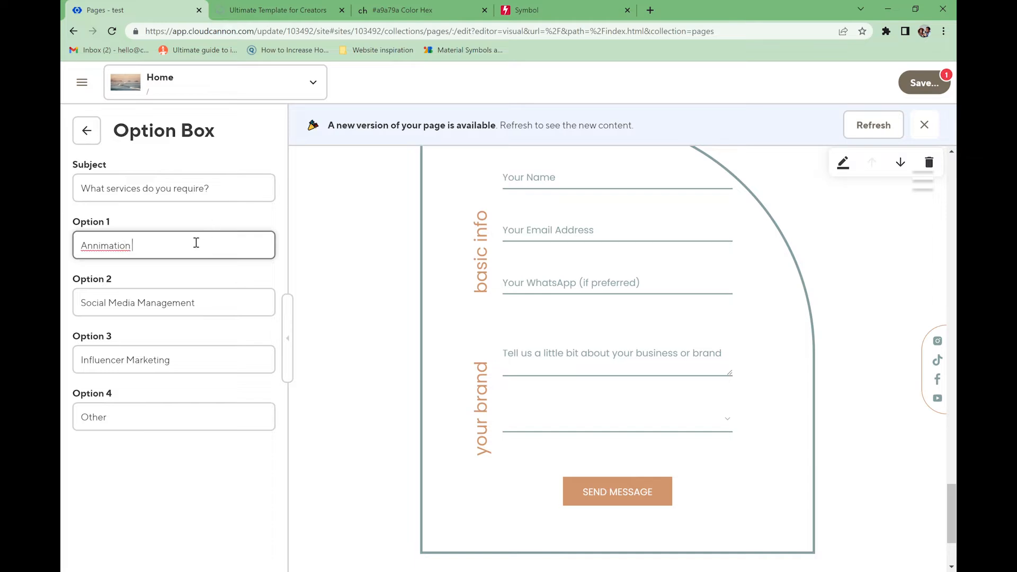
key("ctrl+a")
type("Animation")
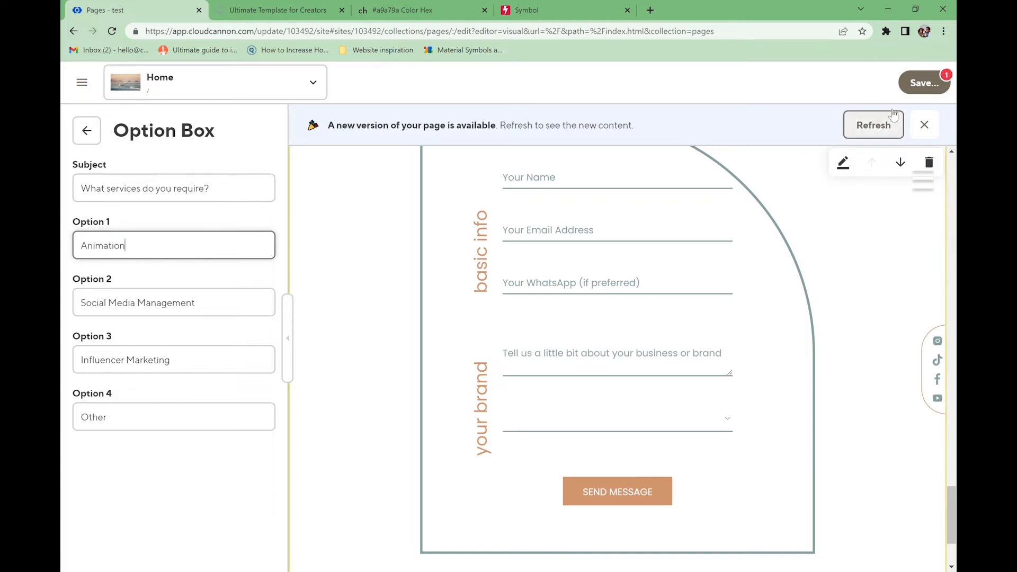
left_click(919, 93)
- Confirm the save and return to the form's section list
left_click(684, 268)
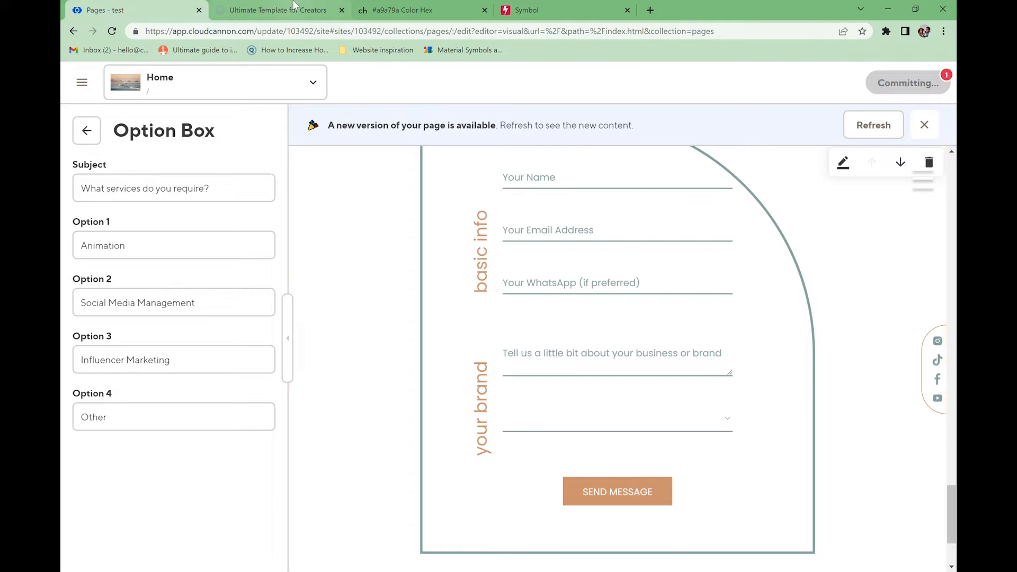
left_click(91, 134)
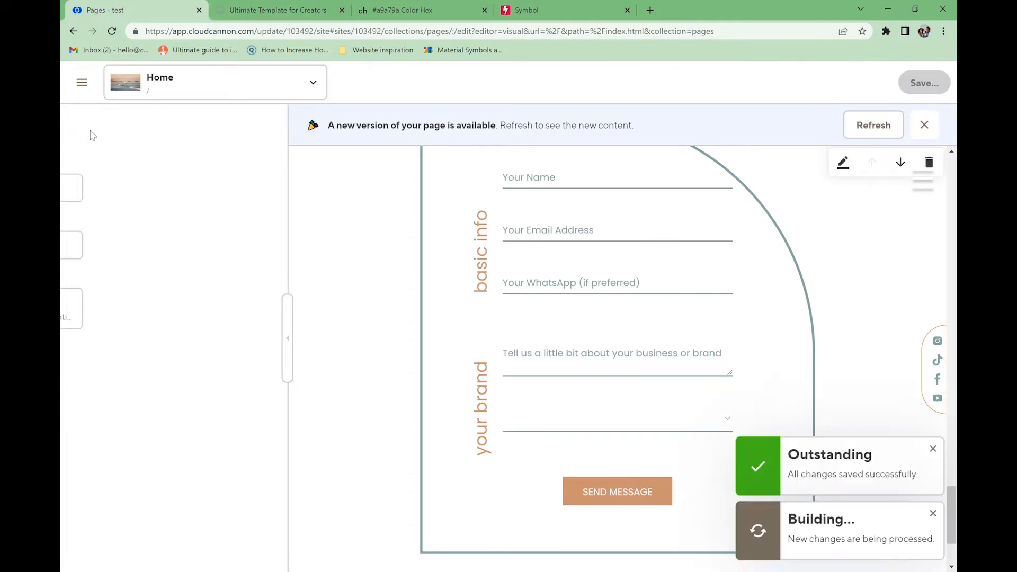
left_click(97, 135)
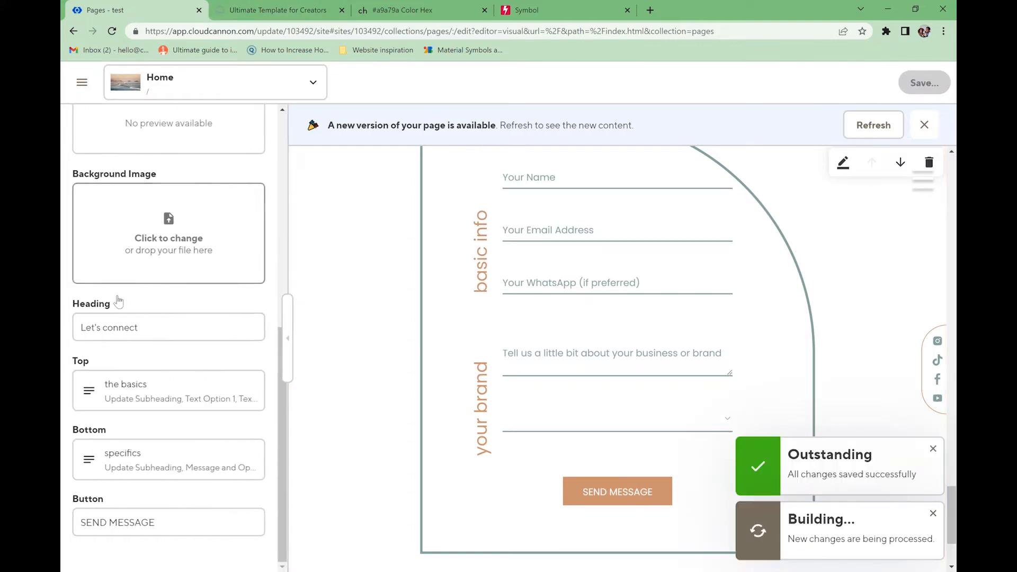
- Reload the live site and check the Name, Email, Contact number, message and services fields
left_click(257, 15)
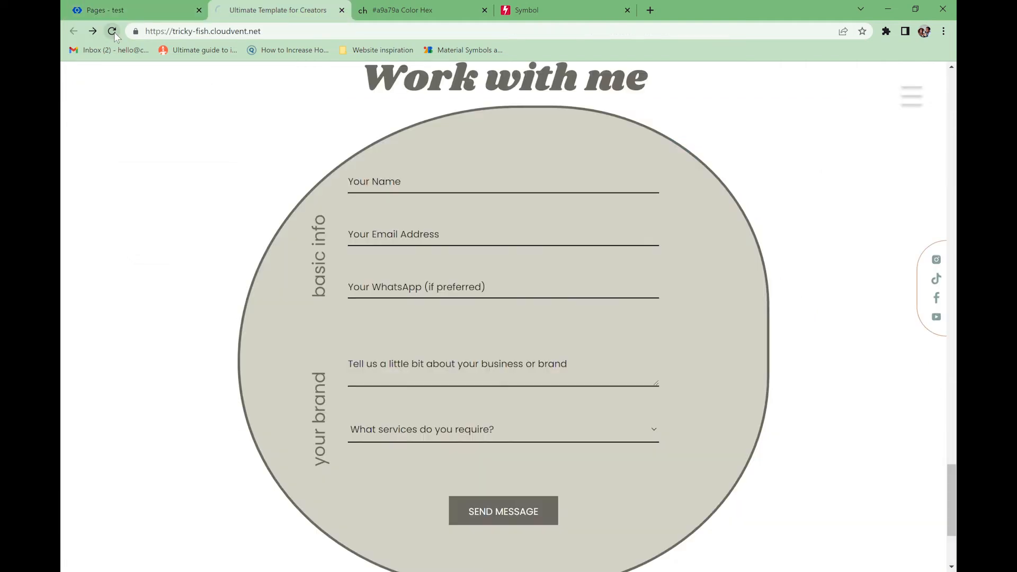
left_click(113, 32)
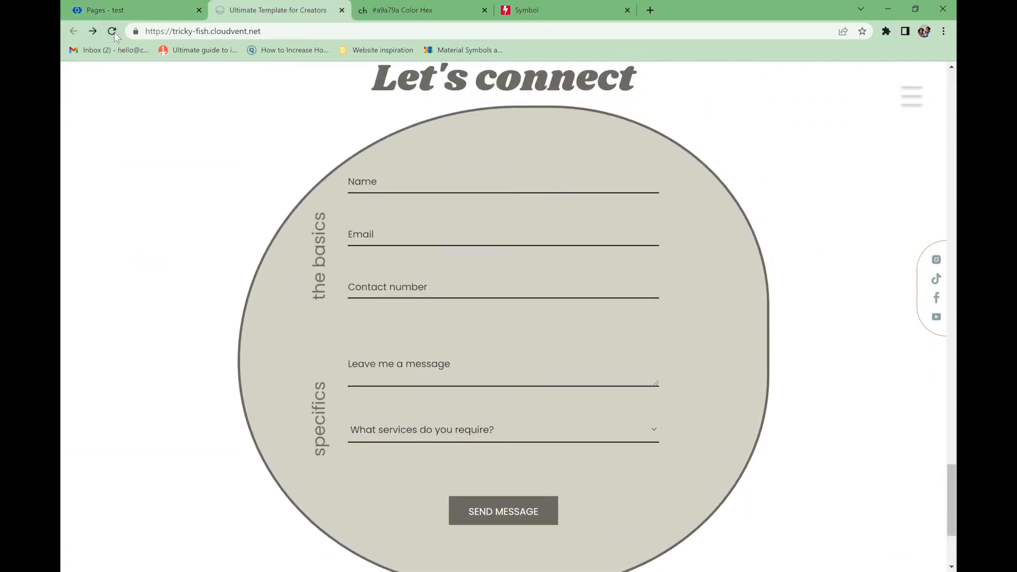
left_click(406, 188)
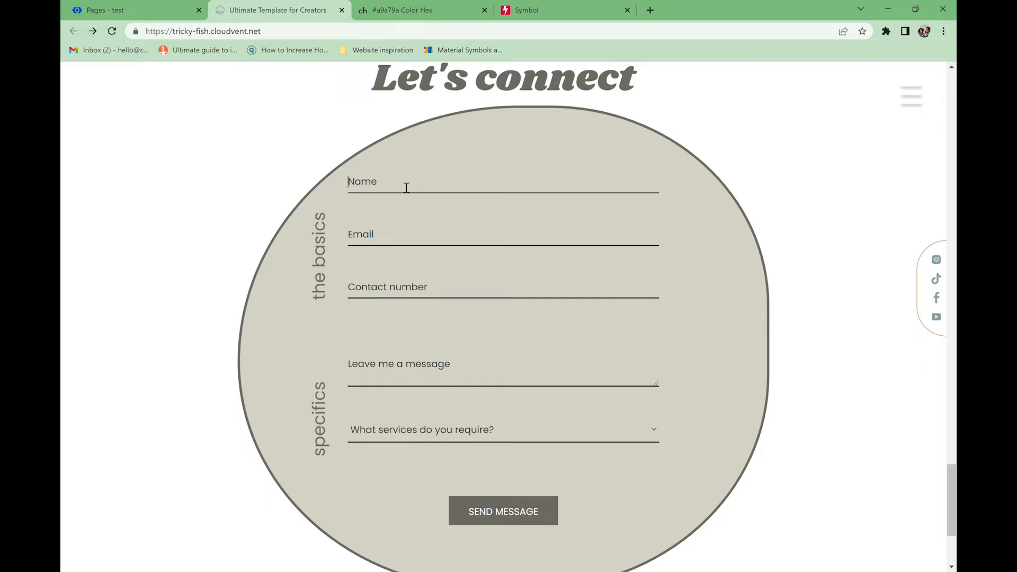
left_click(372, 236)
left_click(381, 287)
left_click(397, 369)
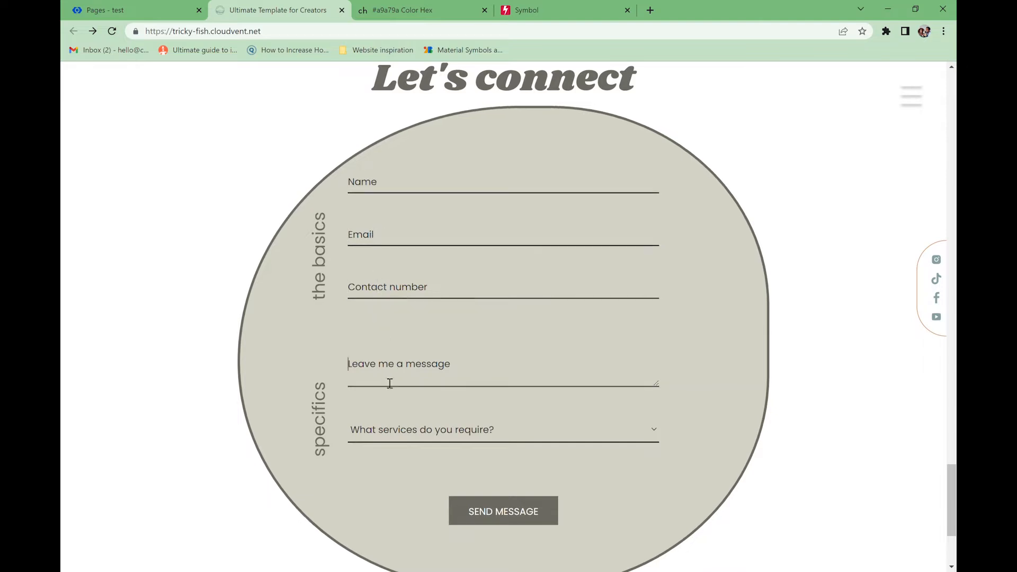
left_click(387, 429)
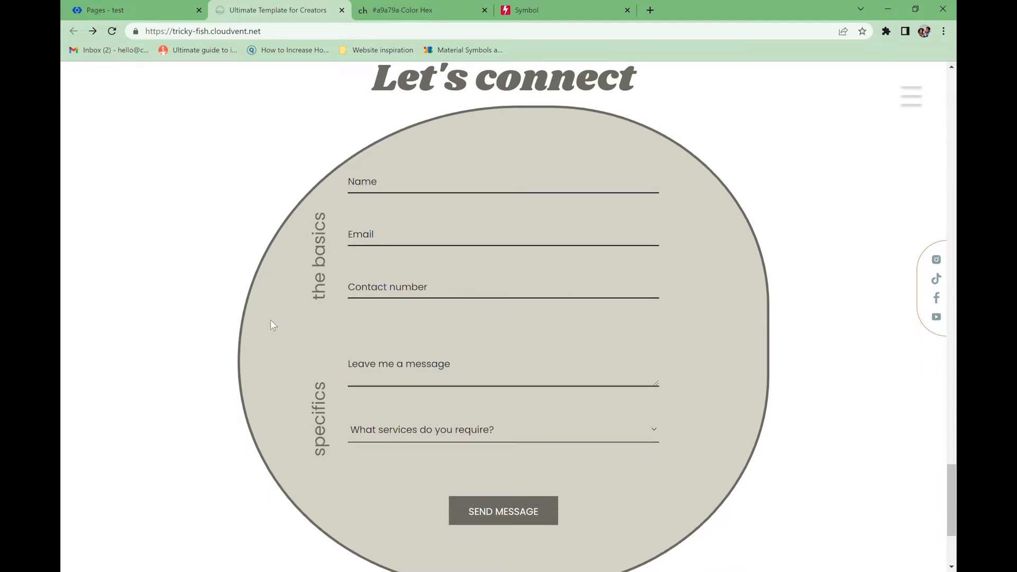
left_click(121, 7)
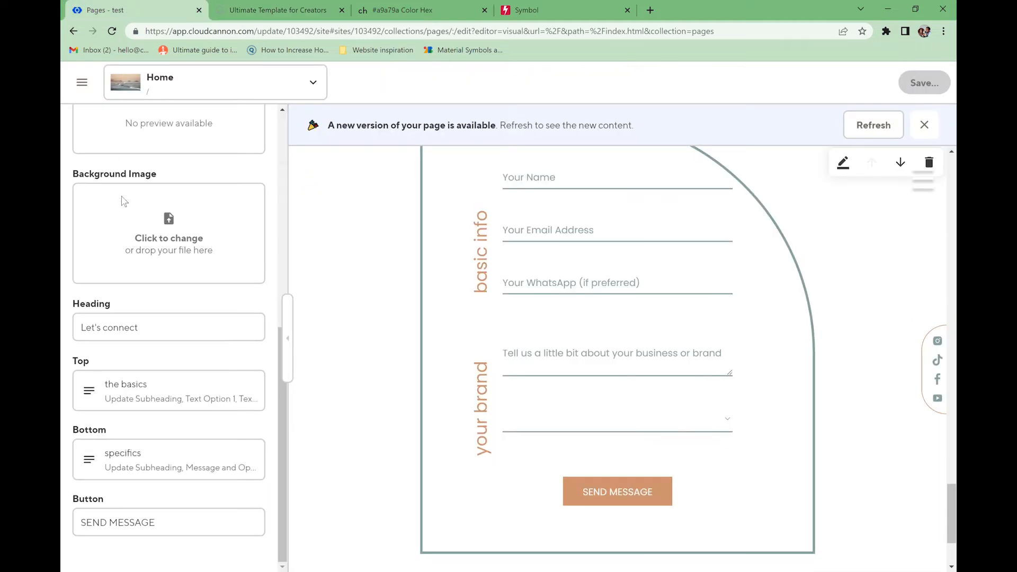
- Delete the Form block from the Home page's content blocks
scroll(128, 196, "up", 5)
left_click(84, 129)
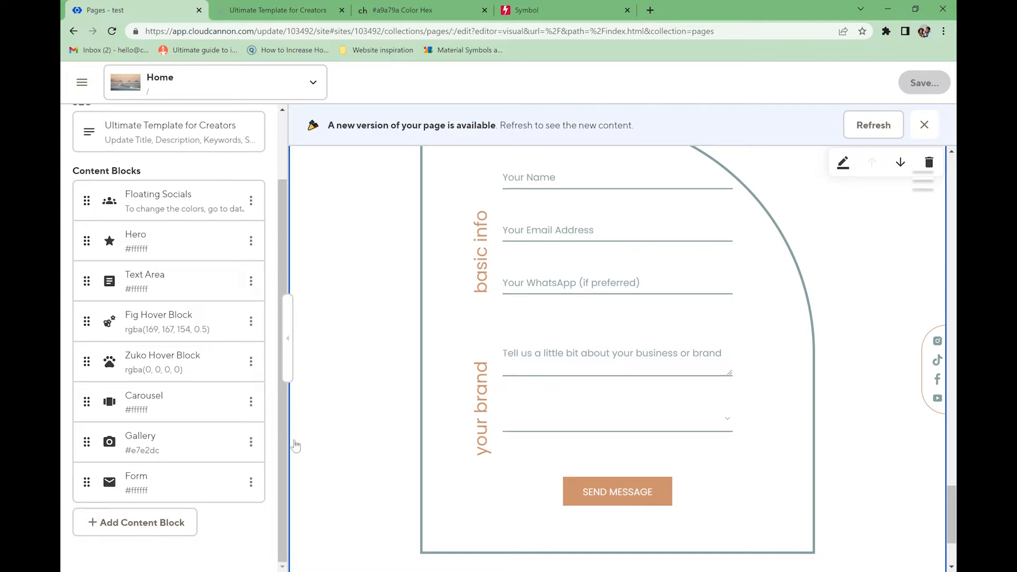
left_click(250, 483)
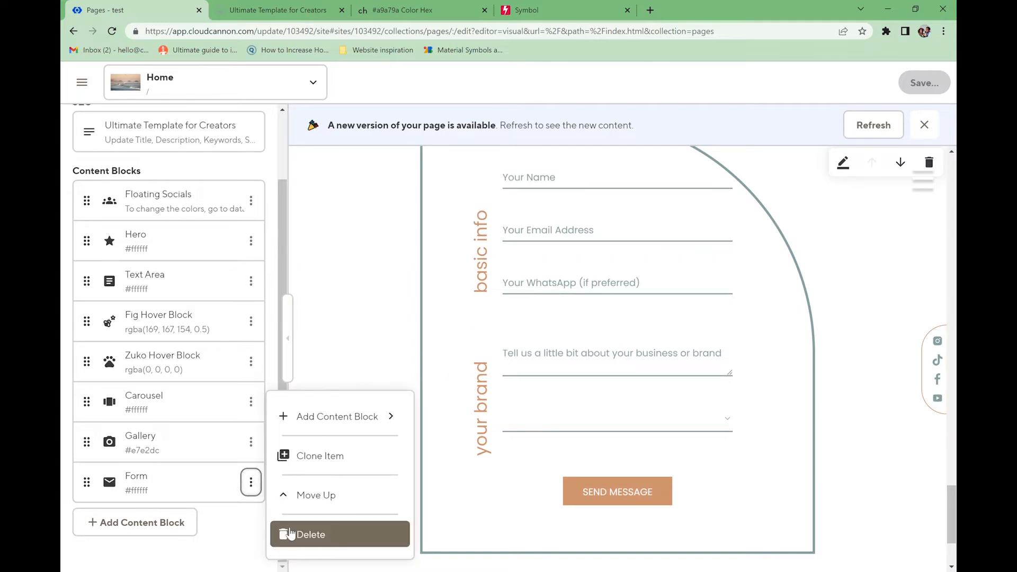
left_click(291, 534)
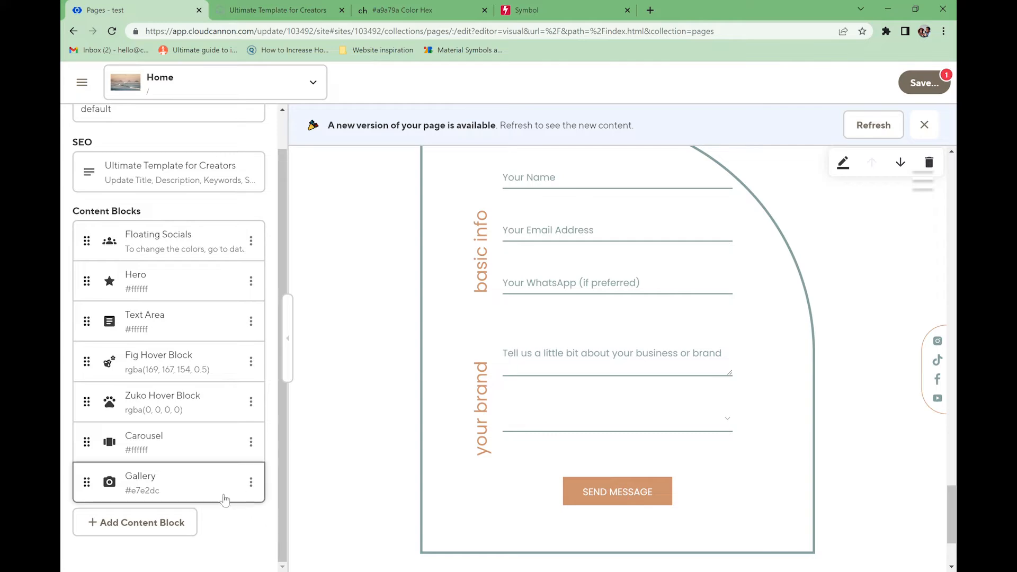
- Delete the Zuko Hover Block from the page
scroll(556, 411, "up", 15)
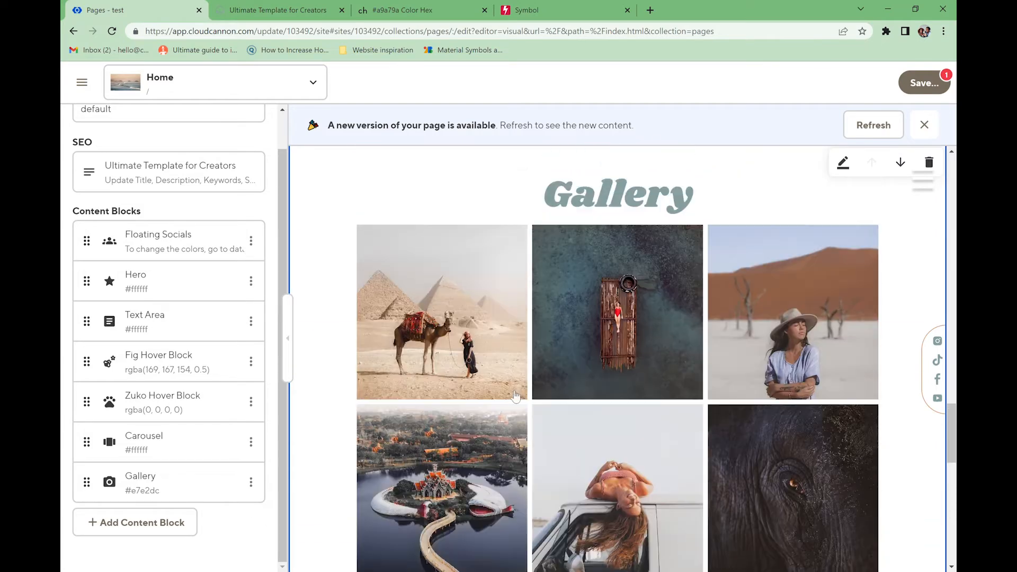
scroll(515, 394, "up", 5)
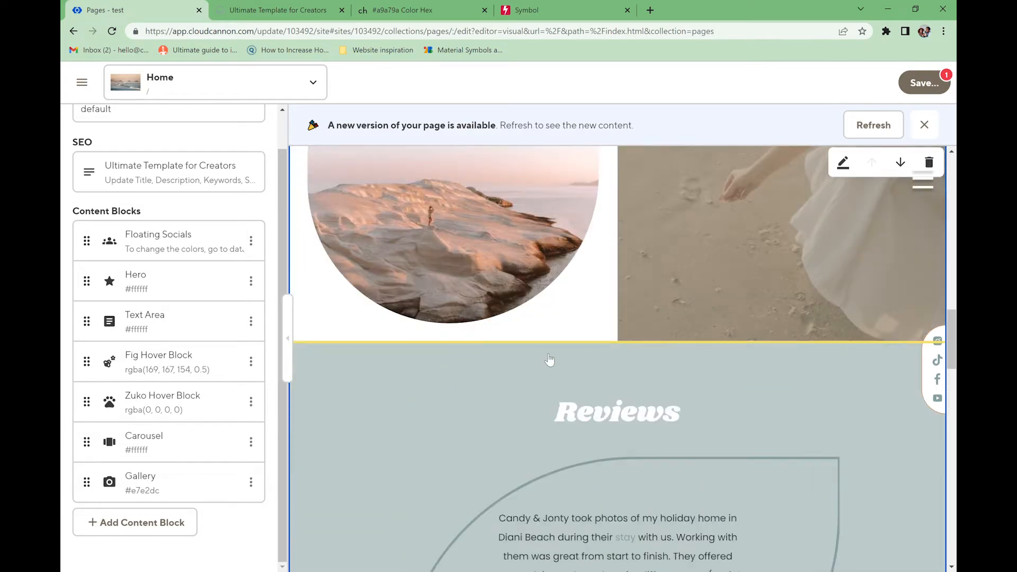
scroll(550, 359, "up", 12)
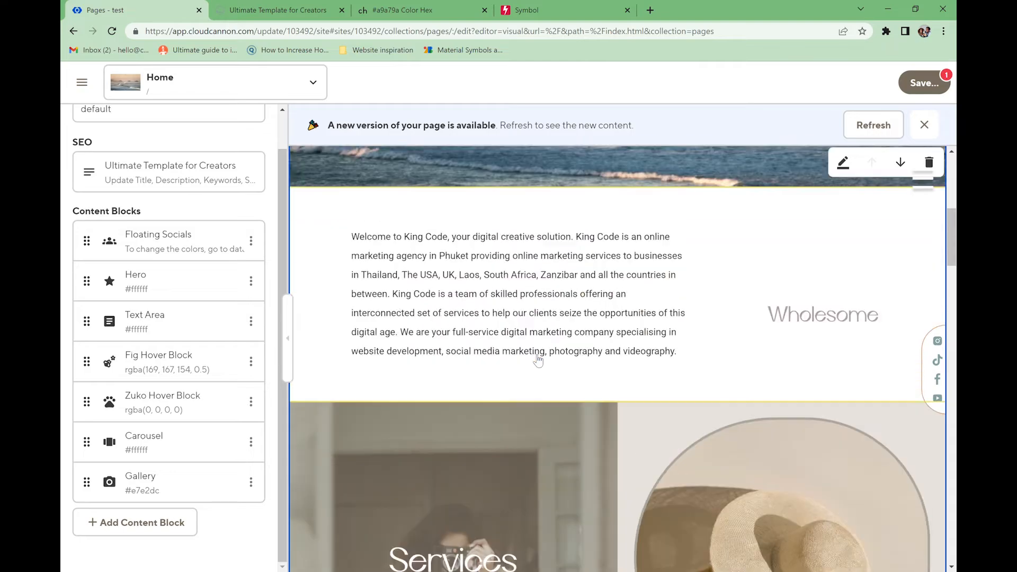
scroll(538, 360, "up", 3)
scroll(537, 364, "down", 3)
scroll(558, 365, "down", 8)
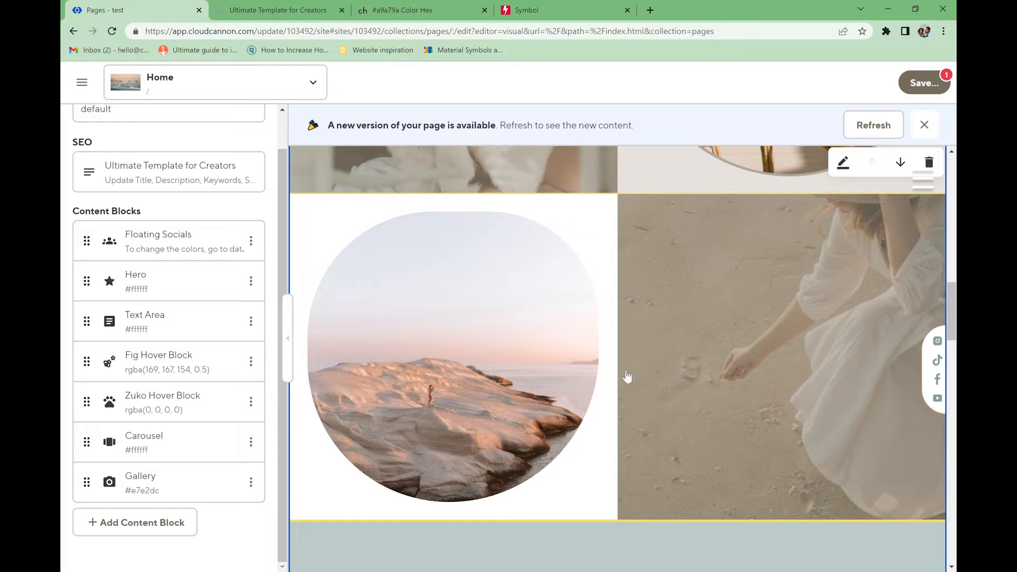
left_click(250, 402)
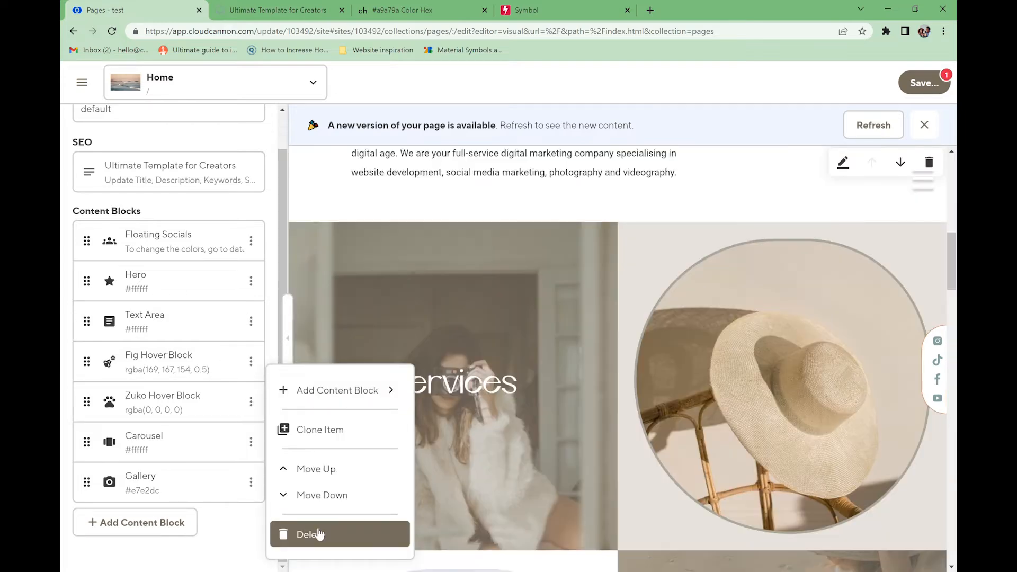
left_click(318, 534)
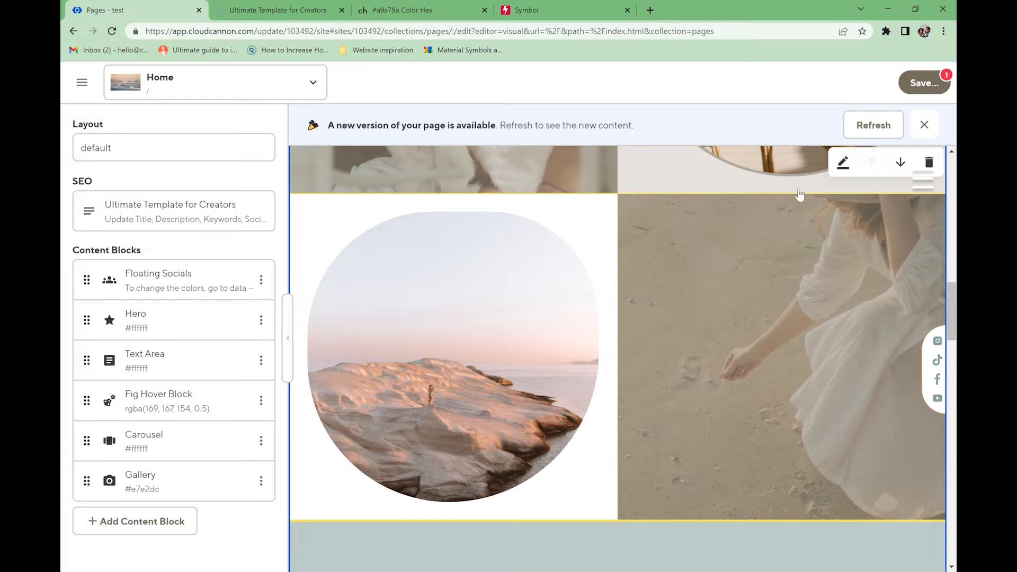
- Save the pending changes and switch to the live site
left_click(923, 83)
left_click(678, 275)
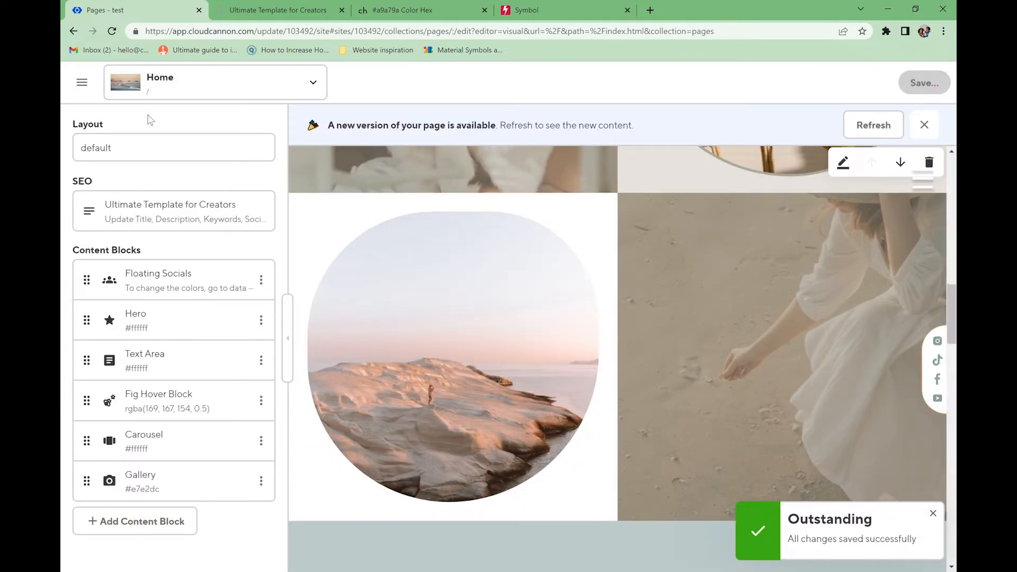
left_click(252, 8)
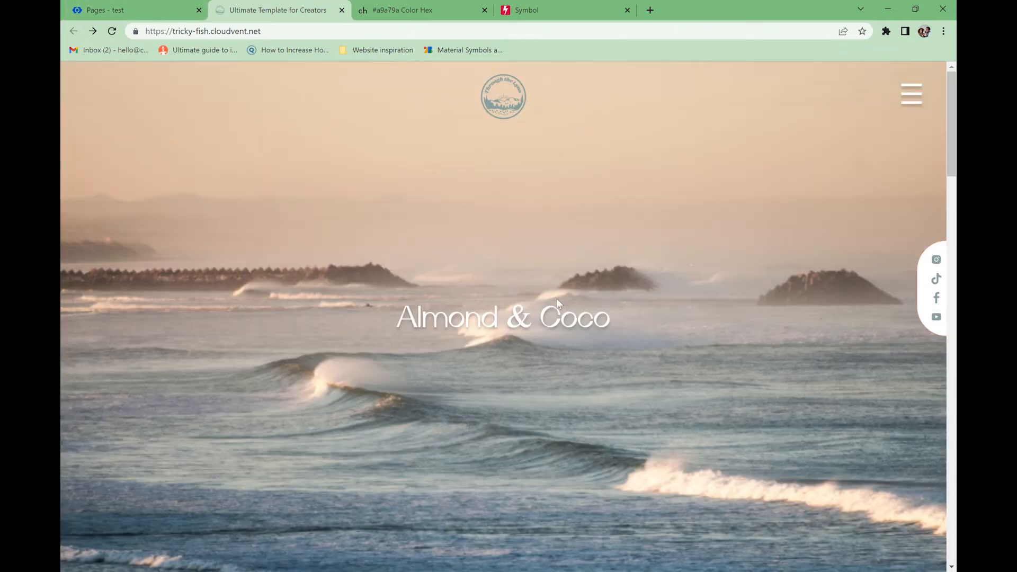
- Scroll through the live site, then refresh the editor preview to the latest Home page version
scroll(557, 300, "down", 20)
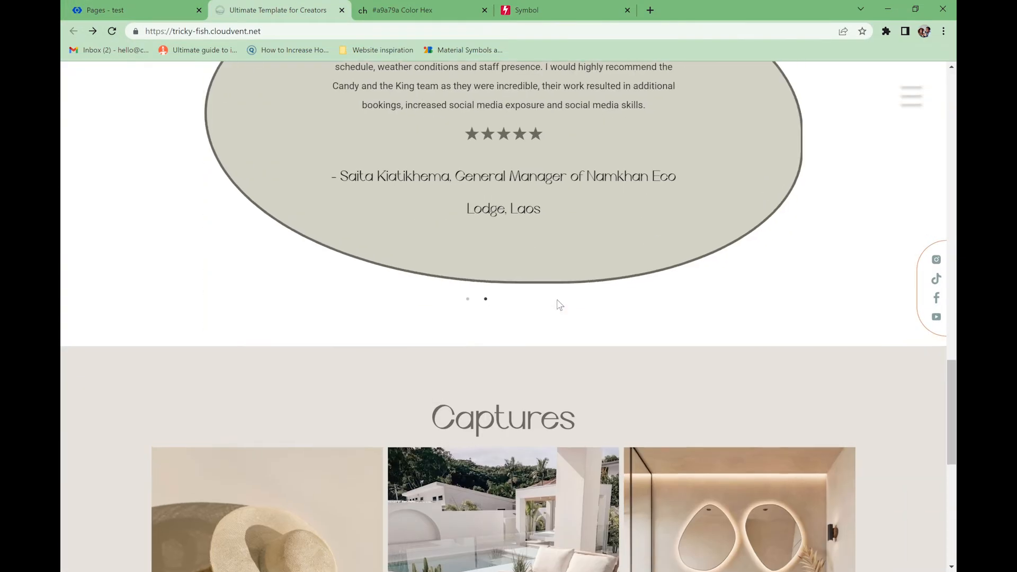
scroll(559, 305, "down", 7)
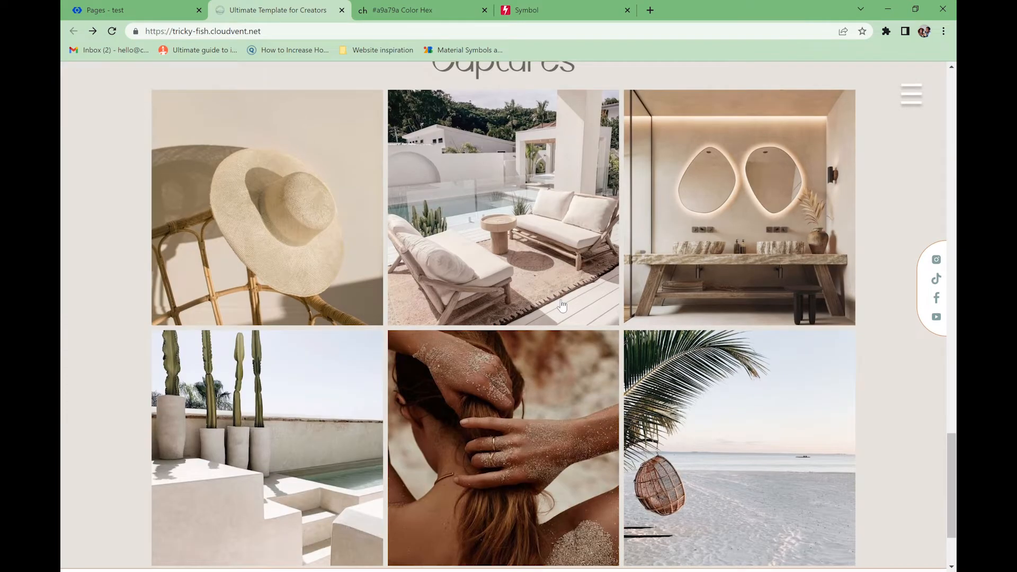
scroll(561, 305, "down", 5)
scroll(560, 303, "up", 20)
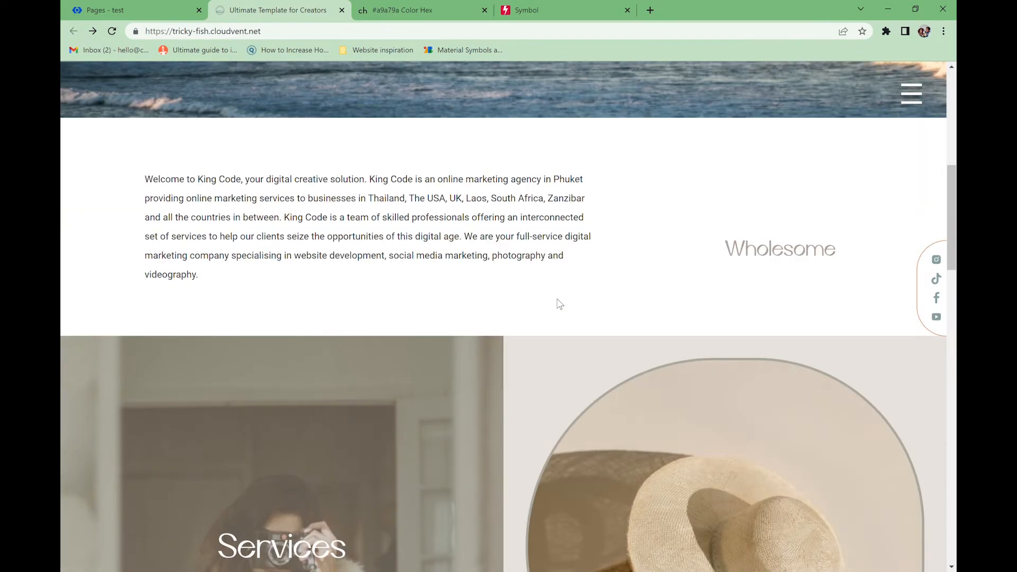
scroll(559, 302, "down", 3)
scroll(535, 294, "up", 7)
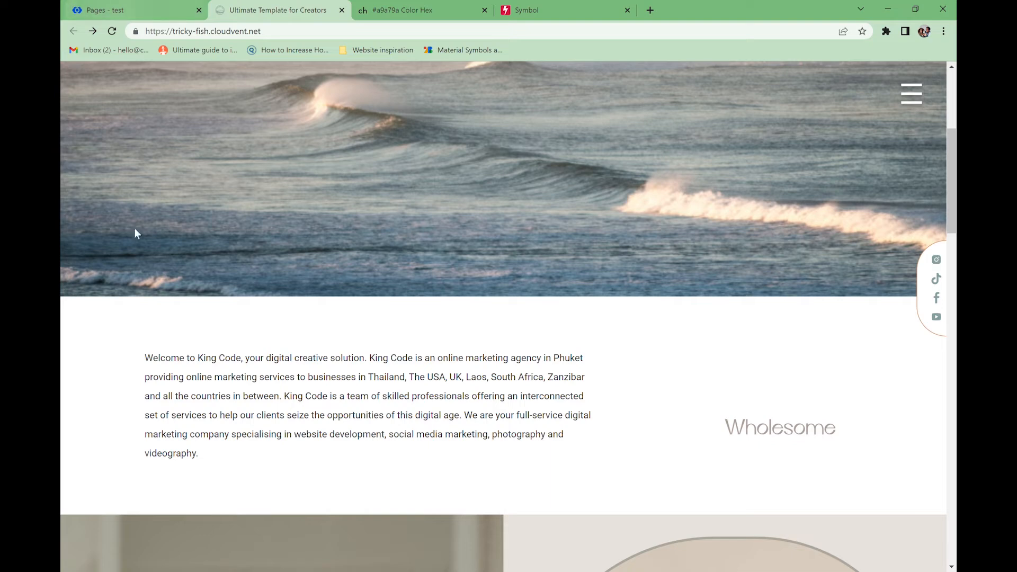
left_click(120, 8)
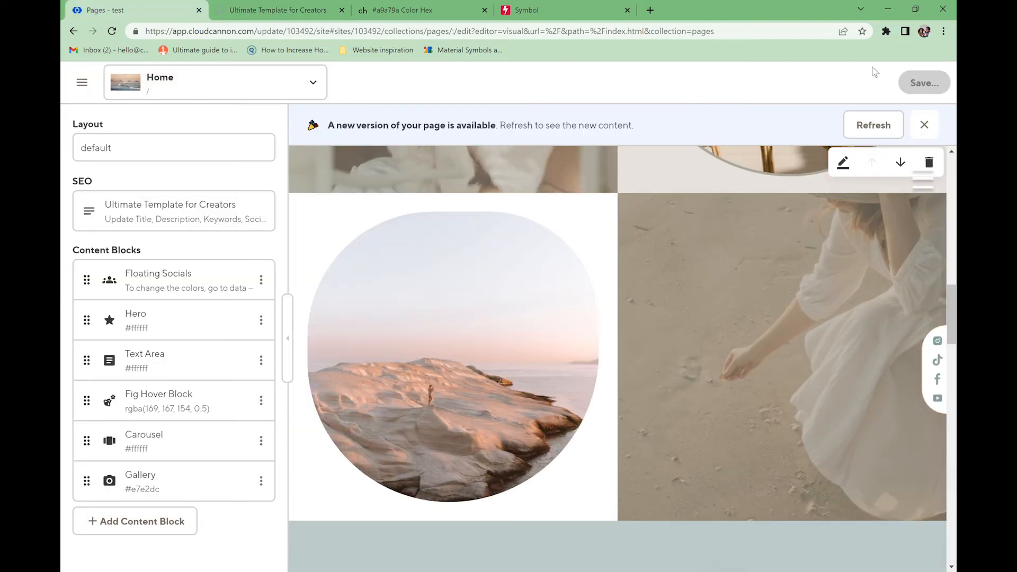
left_click(883, 128)
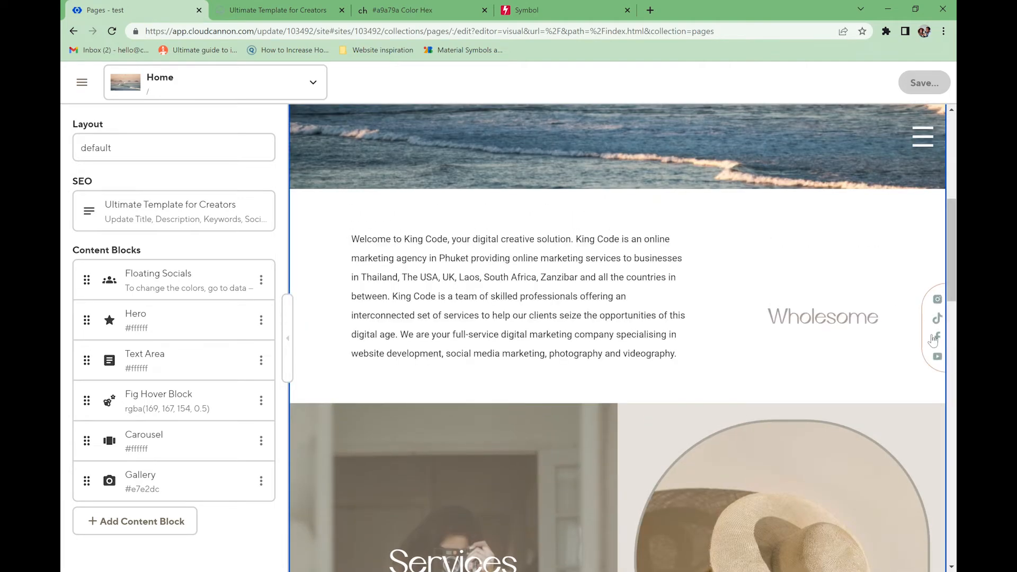
- Check the preview's slide-in menu, then read the Floating Socials description about social links
left_click(923, 139)
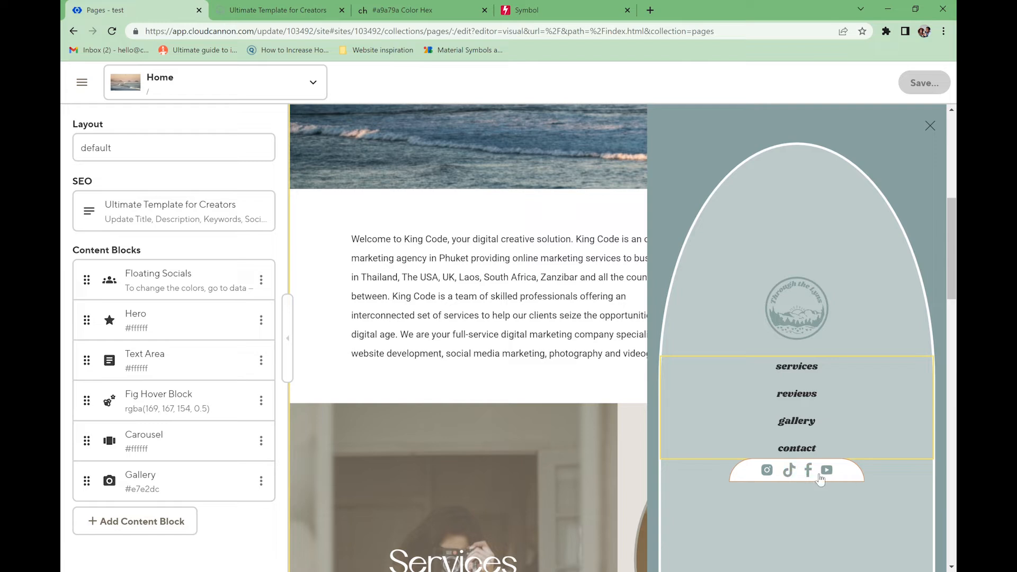
left_click(930, 127)
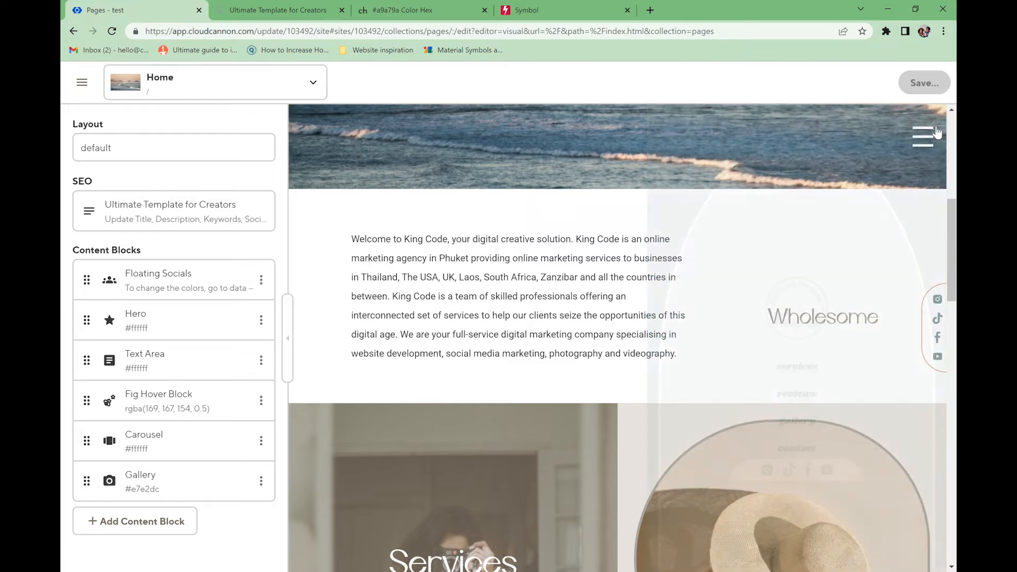
left_click(177, 290)
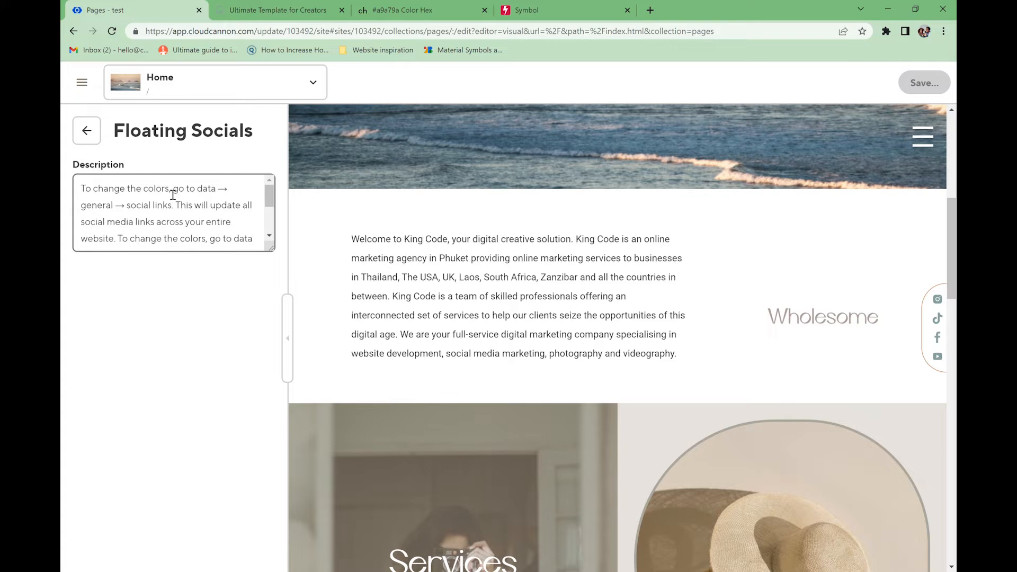
left_click_drag(203, 195, 230, 196)
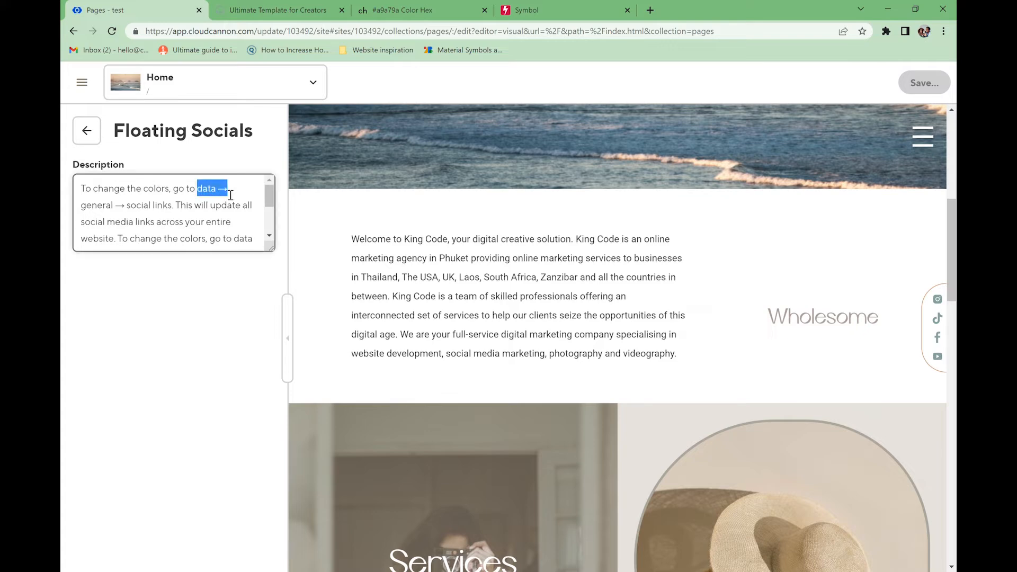
left_click(158, 211)
scroll(643, 296, "down", 15)
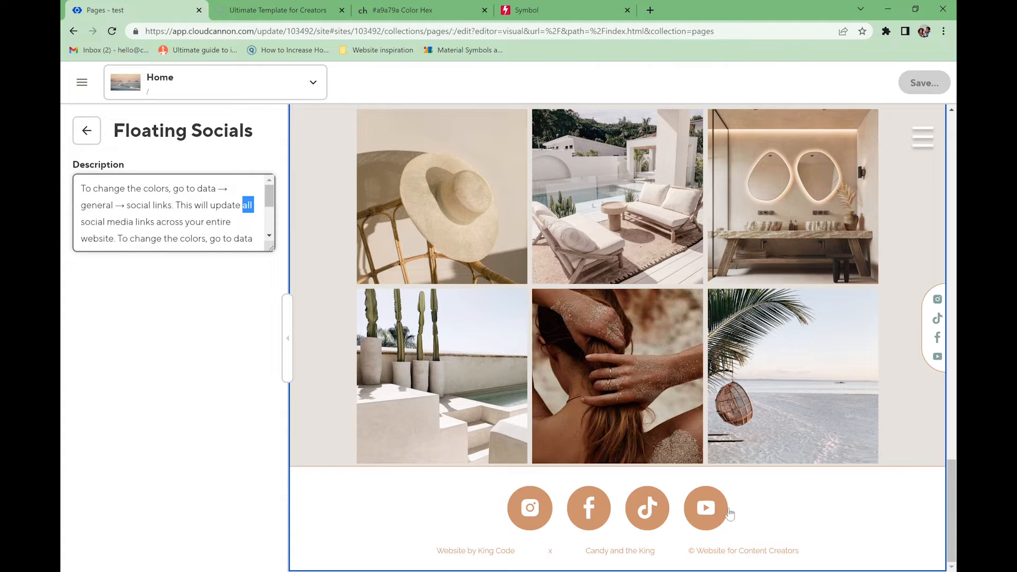
- Go back to the block list and open the site's Home dashboard
left_click(88, 131)
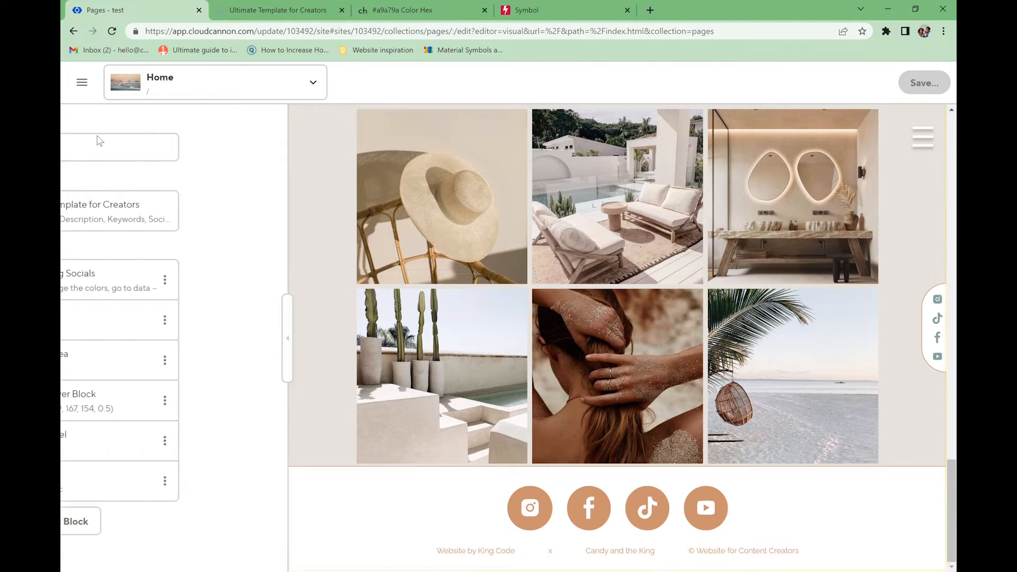
left_click(88, 92)
left_click(171, 222)
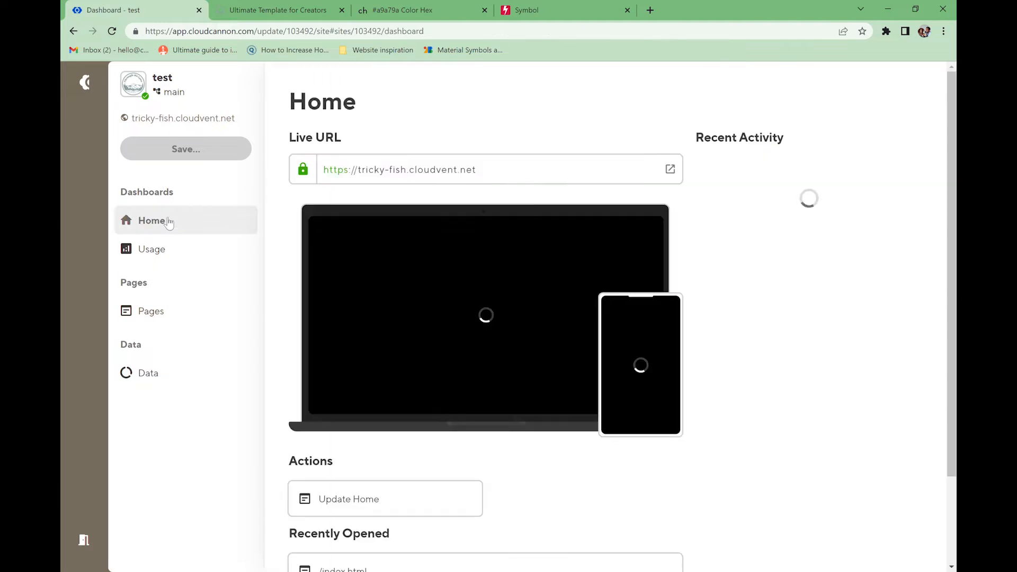
- View the live /success page, then open the Pages collection in the editor
left_click(184, 385)
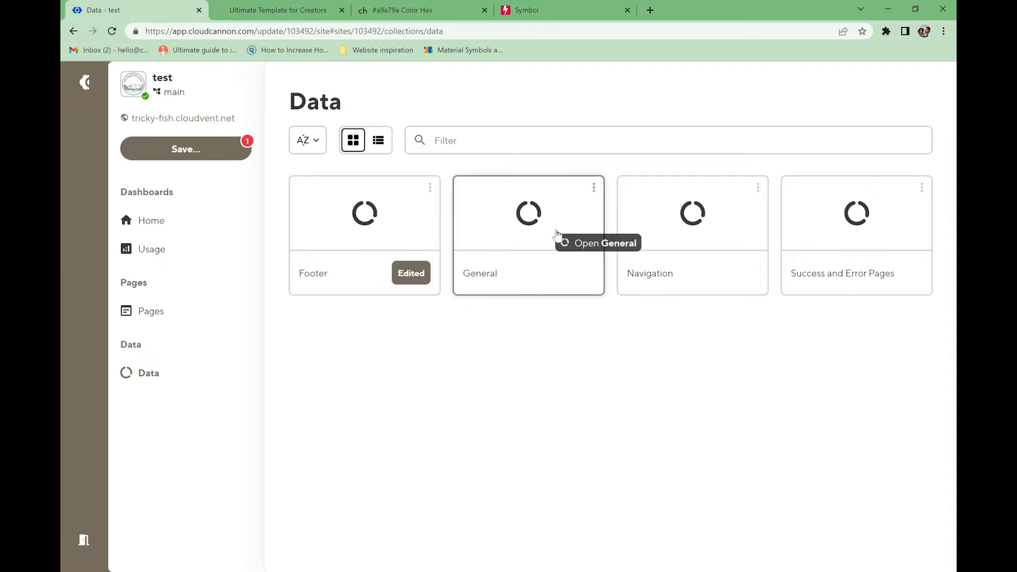
type("success")
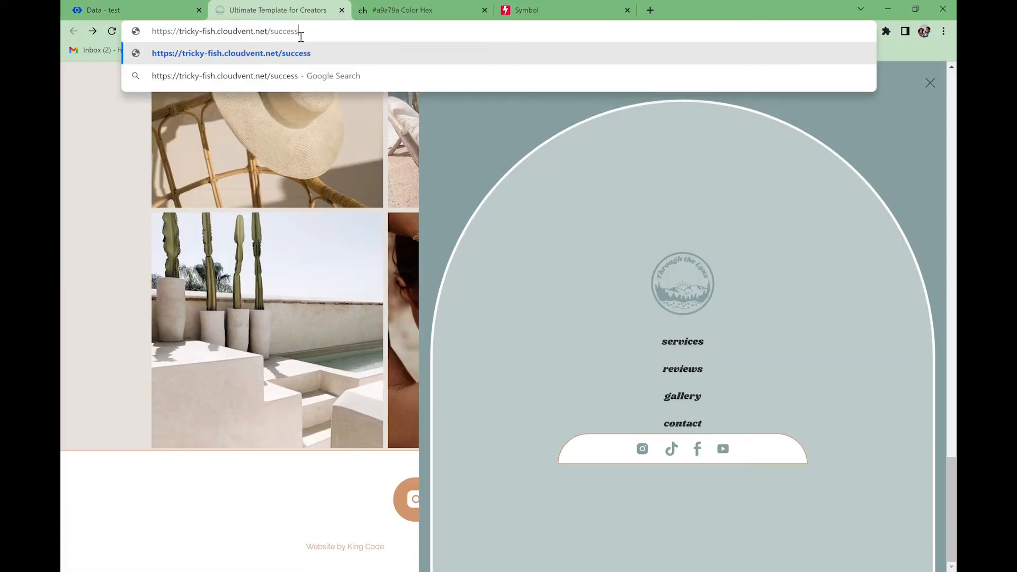
key("Return")
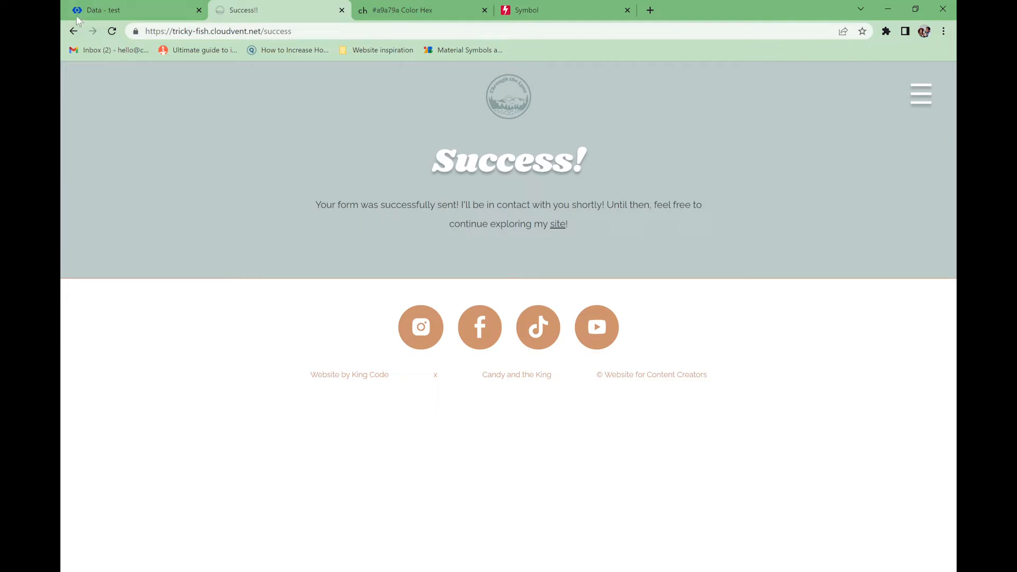
left_click(101, 10)
left_click(80, 83)
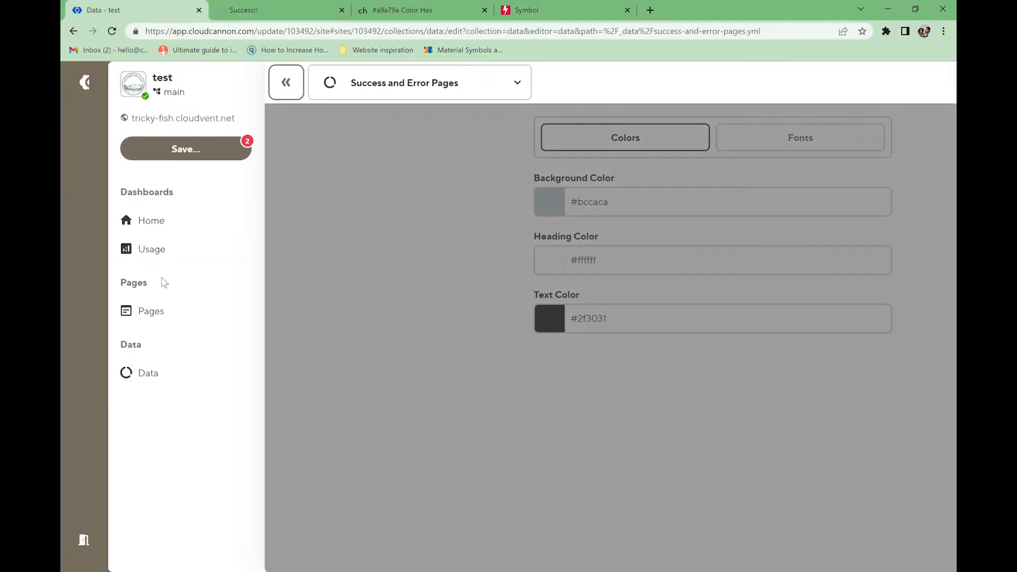
left_click(159, 311)
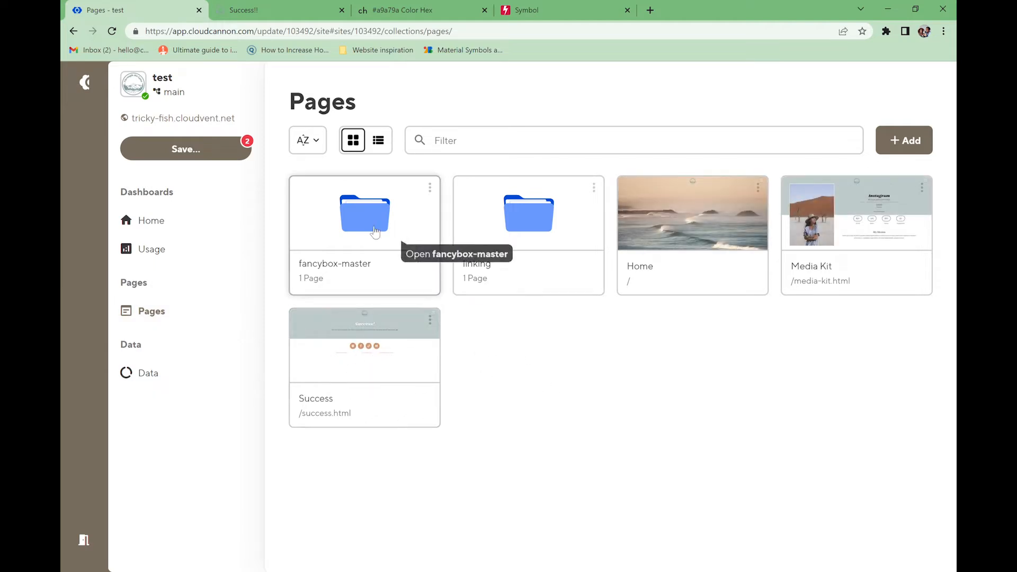
- Load the live site's 404 page and return to the Pages collection
left_click(254, 10)
left_click(330, 41)
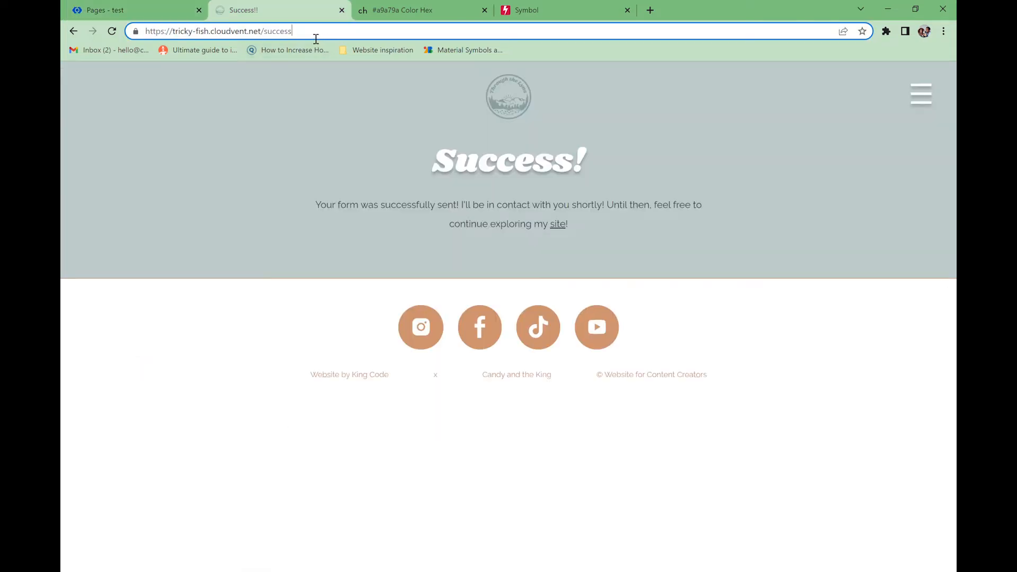
left_click_drag(295, 33, 273, 40)
type("404")
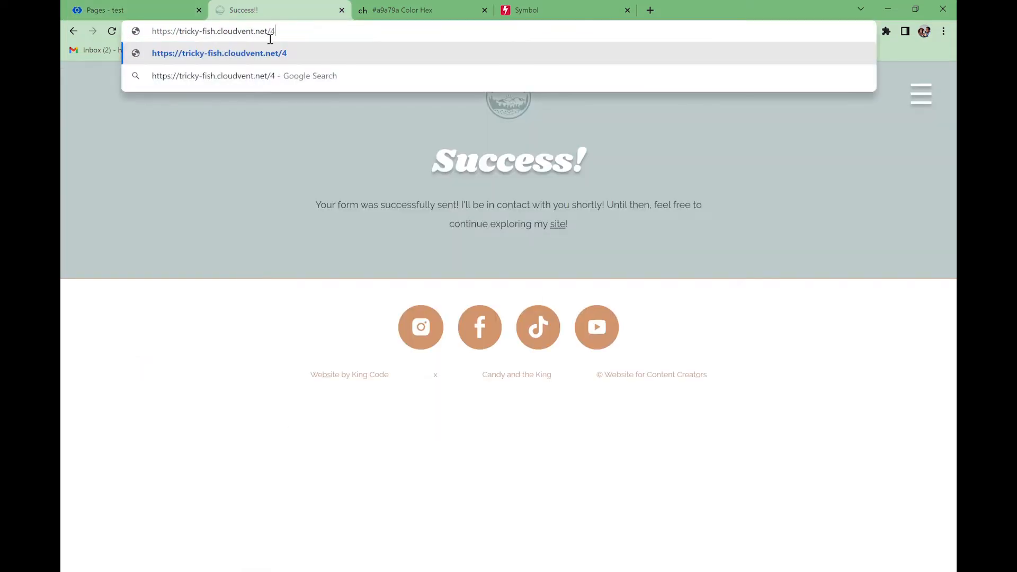
key("Return")
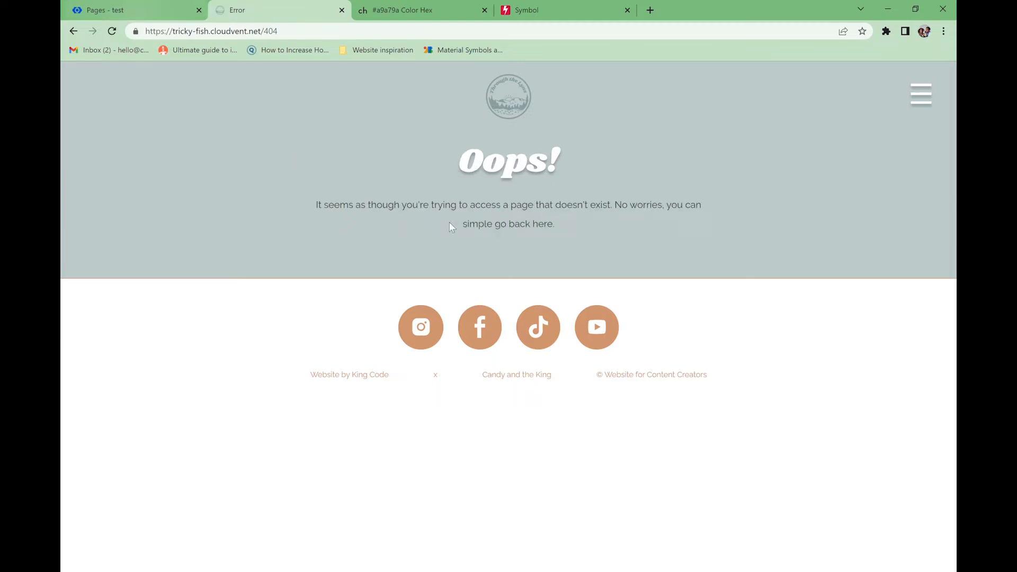
left_click(114, 10)
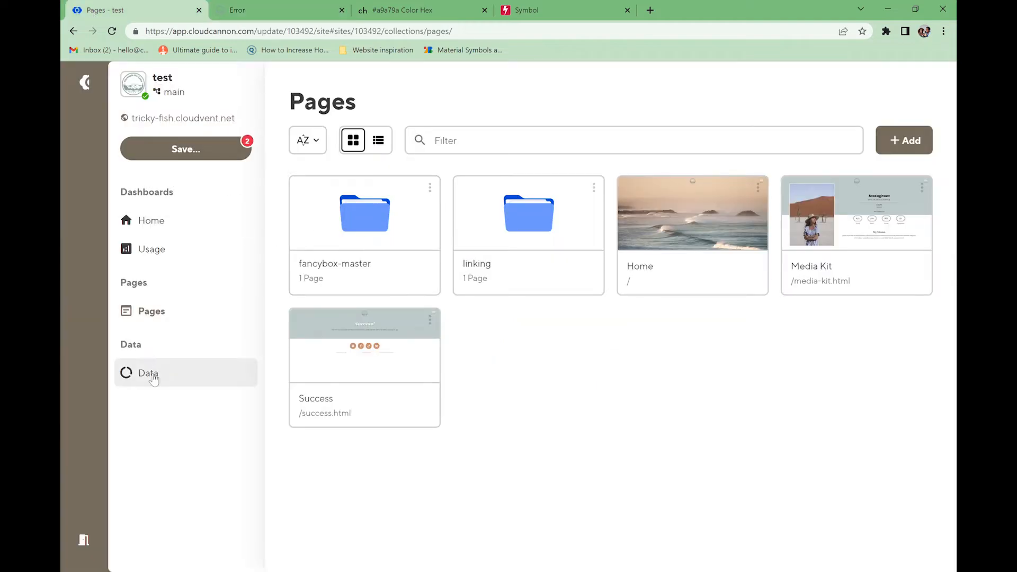
- In Footer data, set the background to #e7e2dc and the border colour to #6c6a61
left_click(150, 374)
left_click(349, 229)
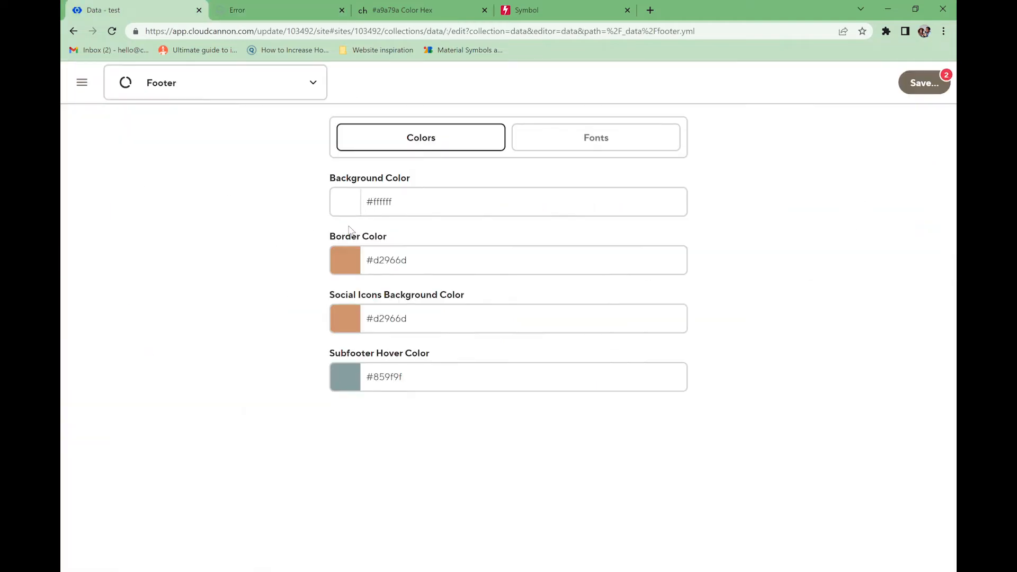
left_click(370, 206)
key("ctrl+a")
type("#e7e2dc")
left_click(424, 261)
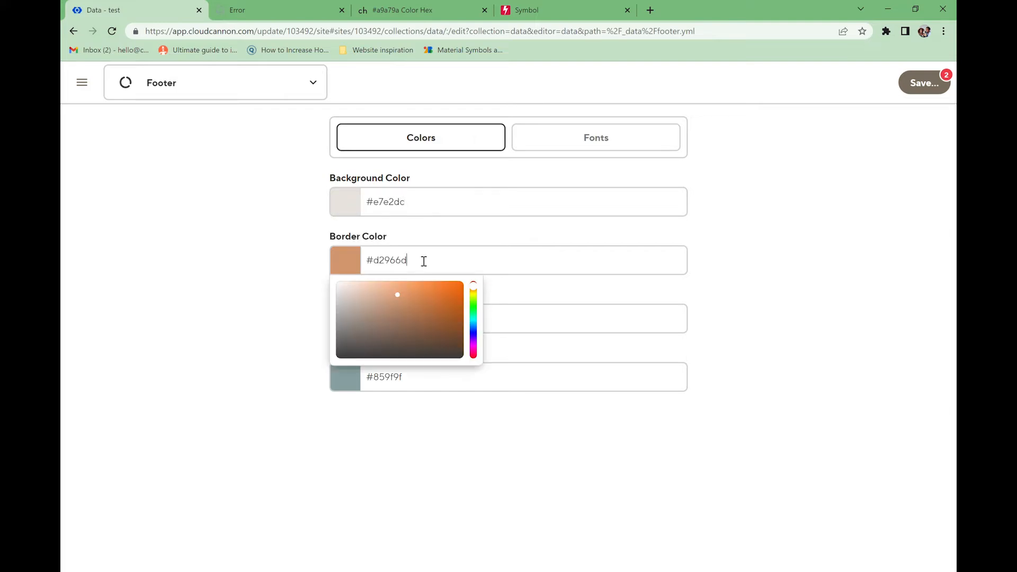
key("ctrl+a")
type("#6c6a61")
left_click(559, 299)
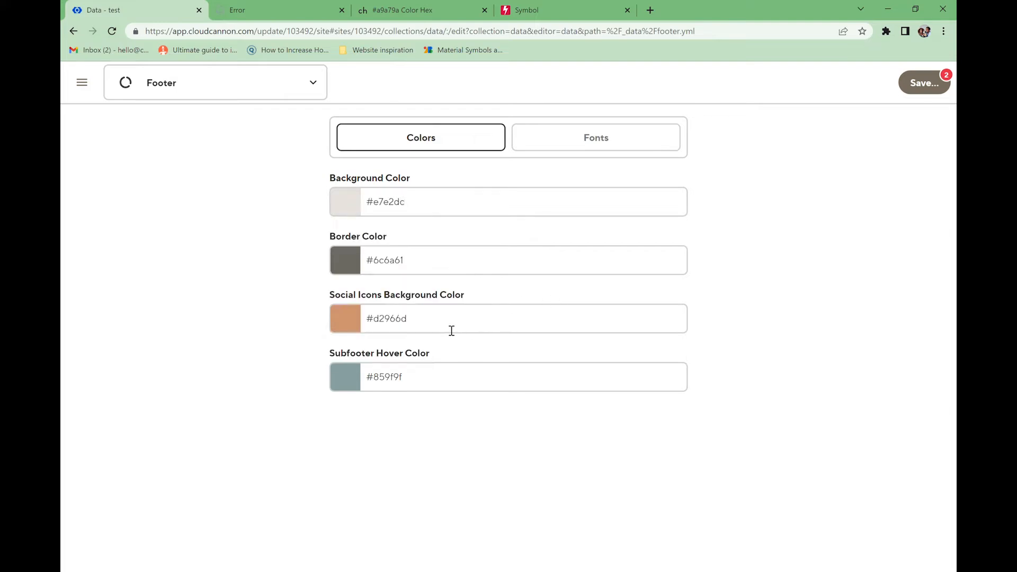
- Set the social icons background to #6c6a61 and subfooter hover to white, then save all
left_click(456, 329)
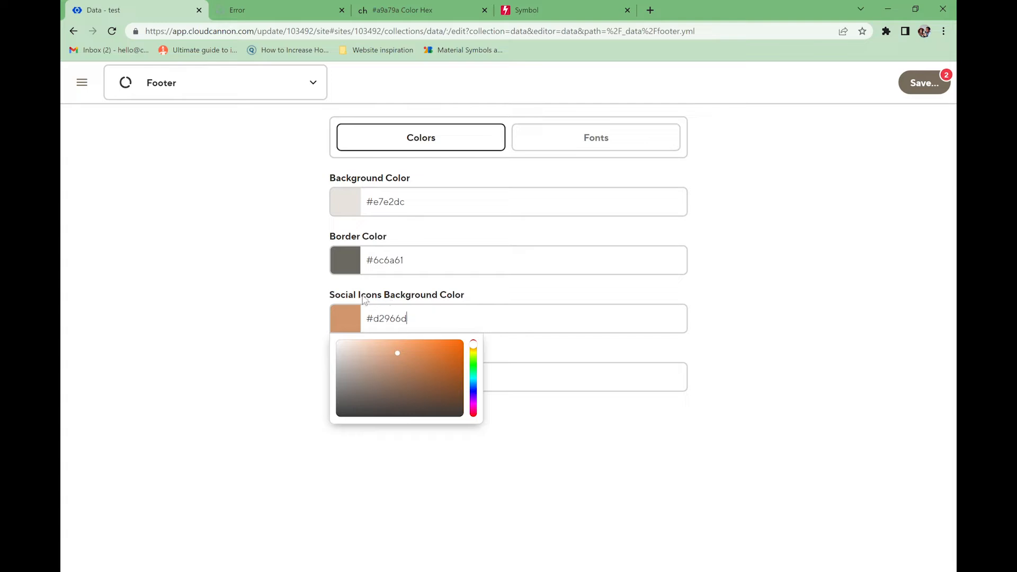
key("ctrl+a")
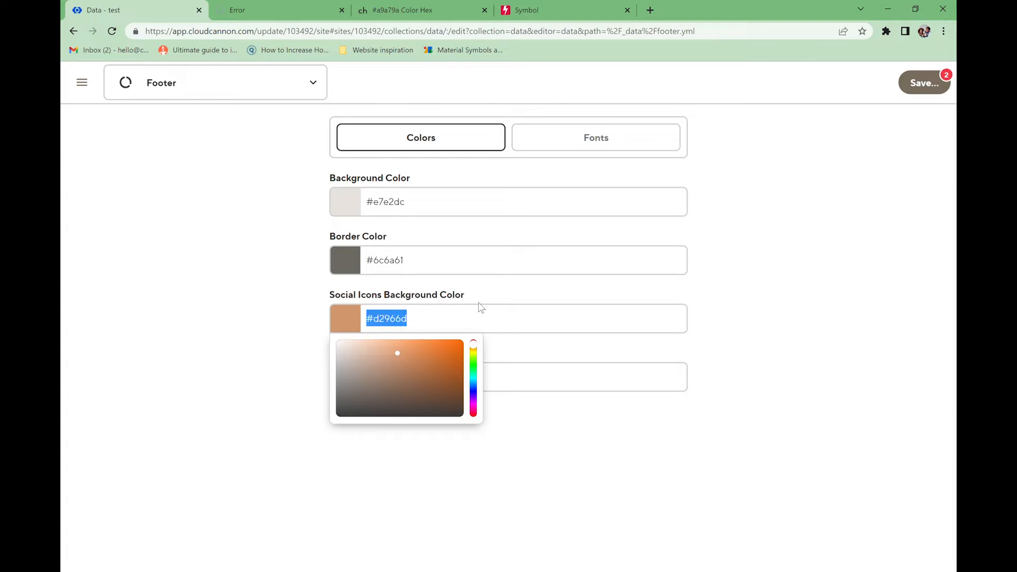
type("#6c6a61")
left_click(452, 302)
left_click(404, 366)
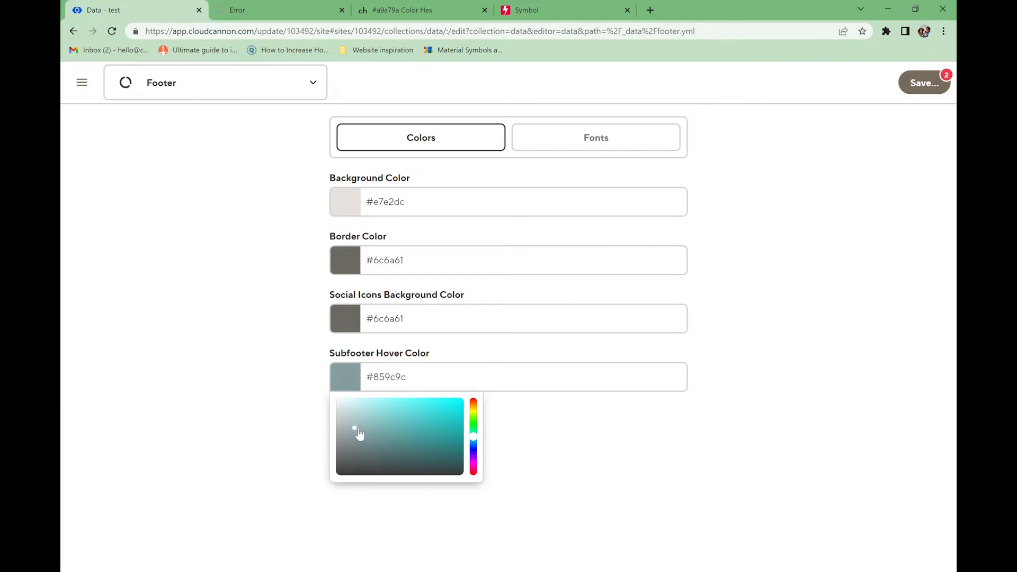
left_click_drag(359, 433, 331, 396)
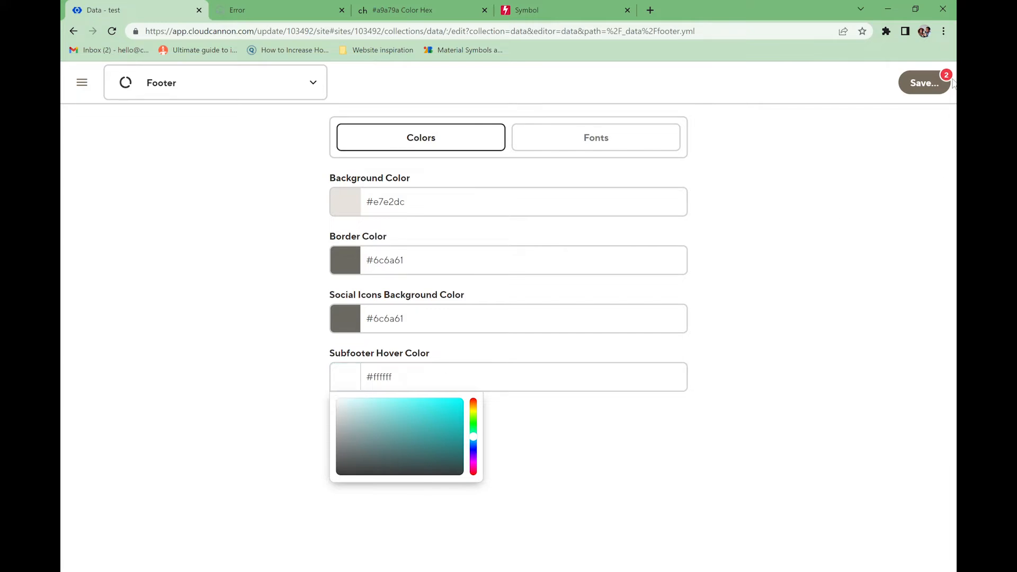
left_click(925, 83)
left_click(673, 453)
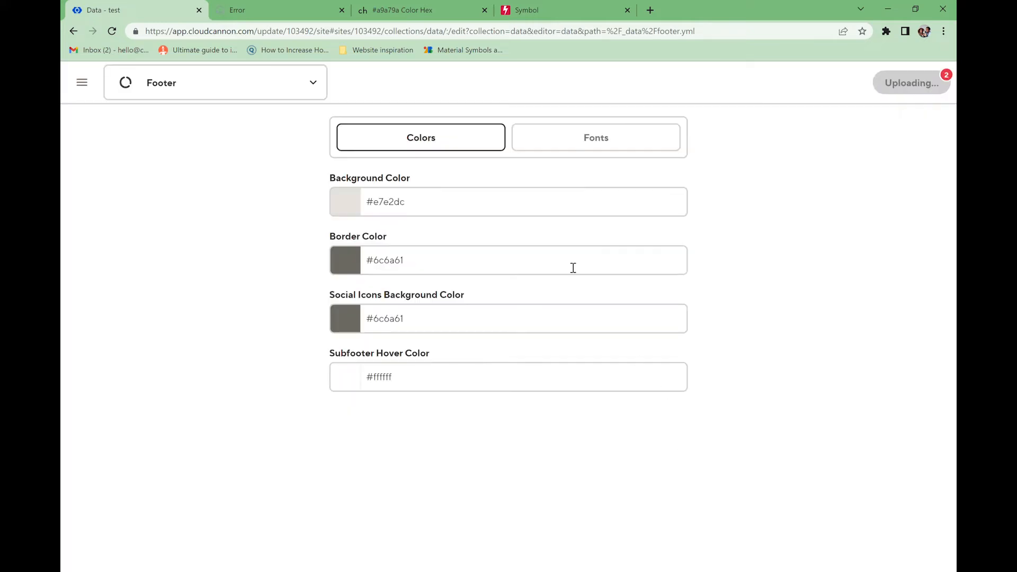
- Set the subfooter font to Roboto, save, and return to the Data collection
left_click(596, 138)
left_click(513, 209)
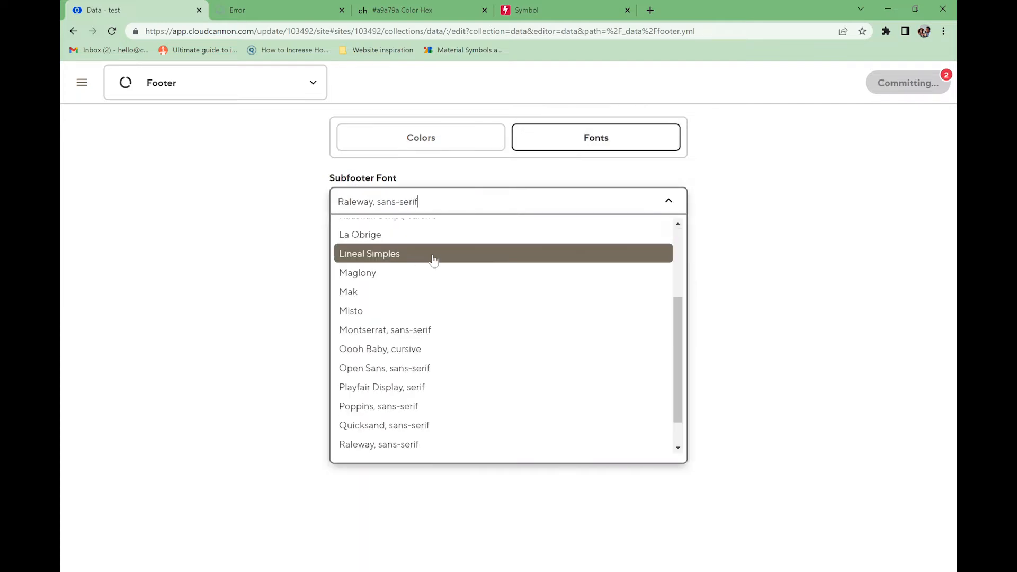
scroll(430, 296, "up", 3)
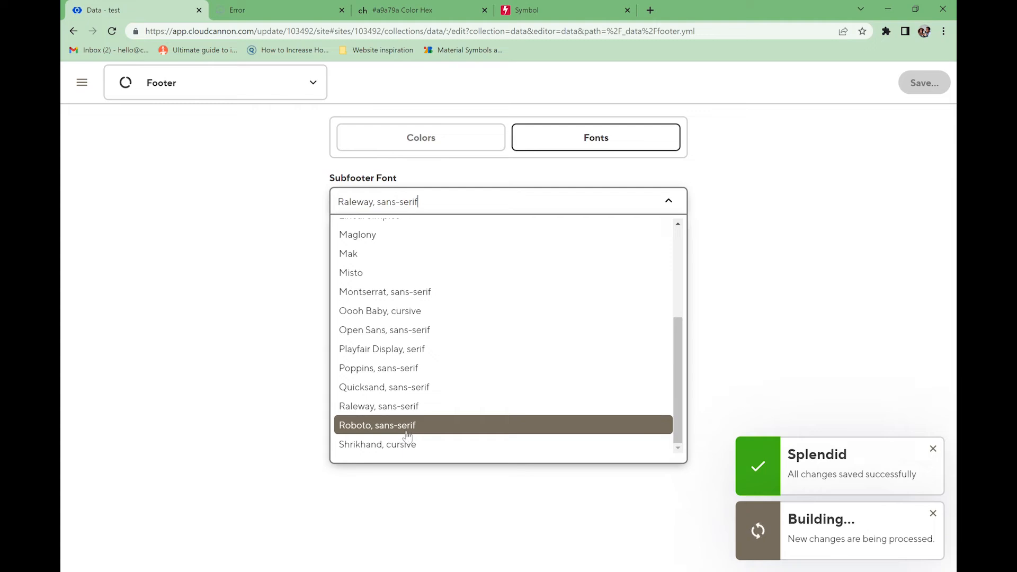
left_click(406, 432)
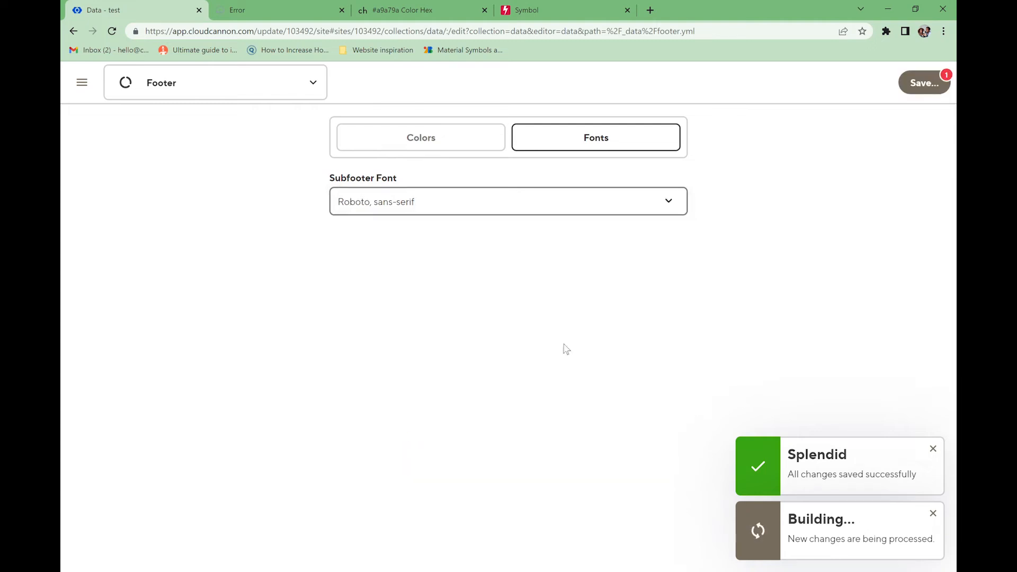
left_click(940, 82)
left_click(683, 310)
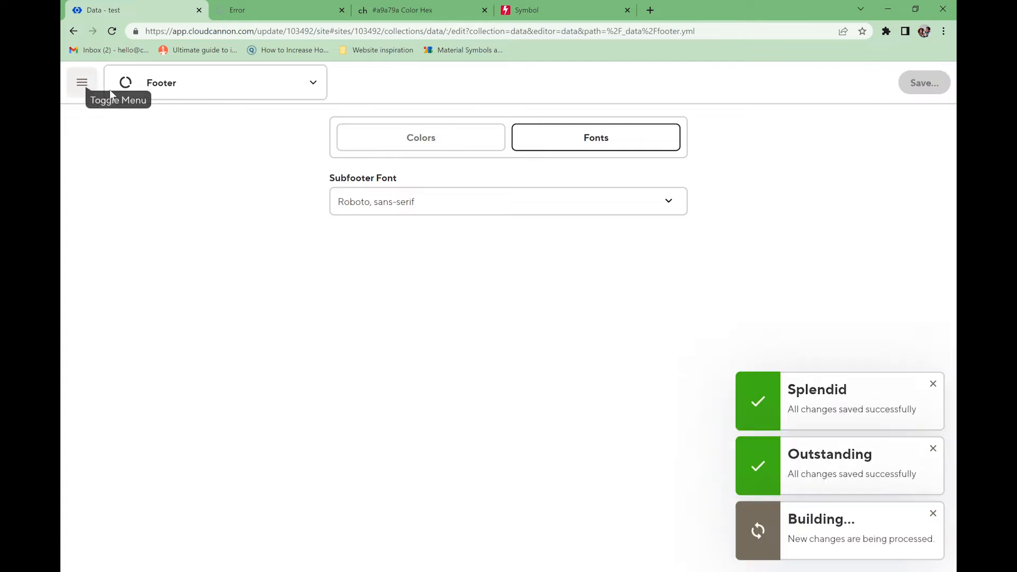
left_click(178, 93)
left_click(188, 138)
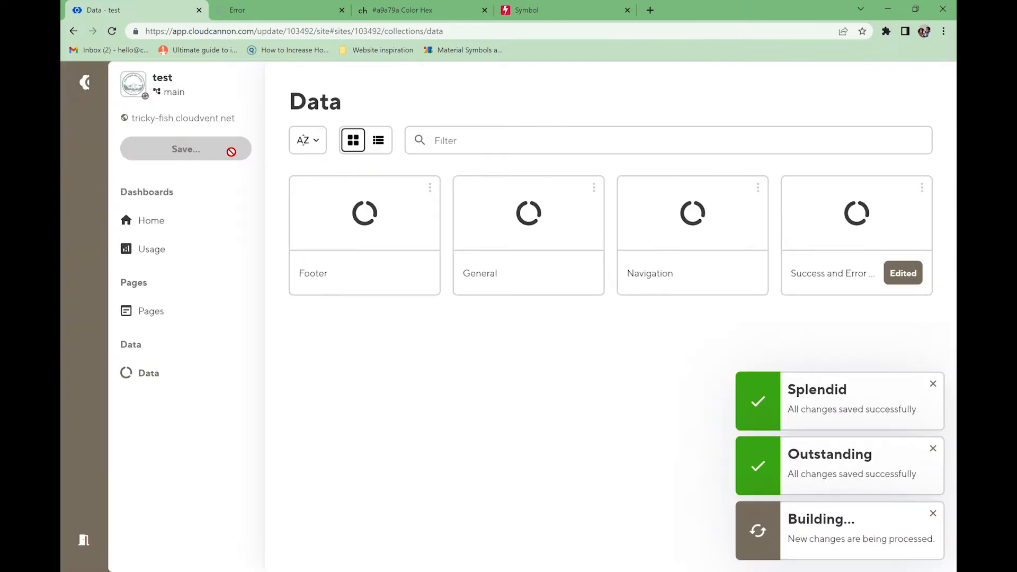
- In General data, upload a new logo image with alt text 'almond & coco logo'
left_click(529, 209)
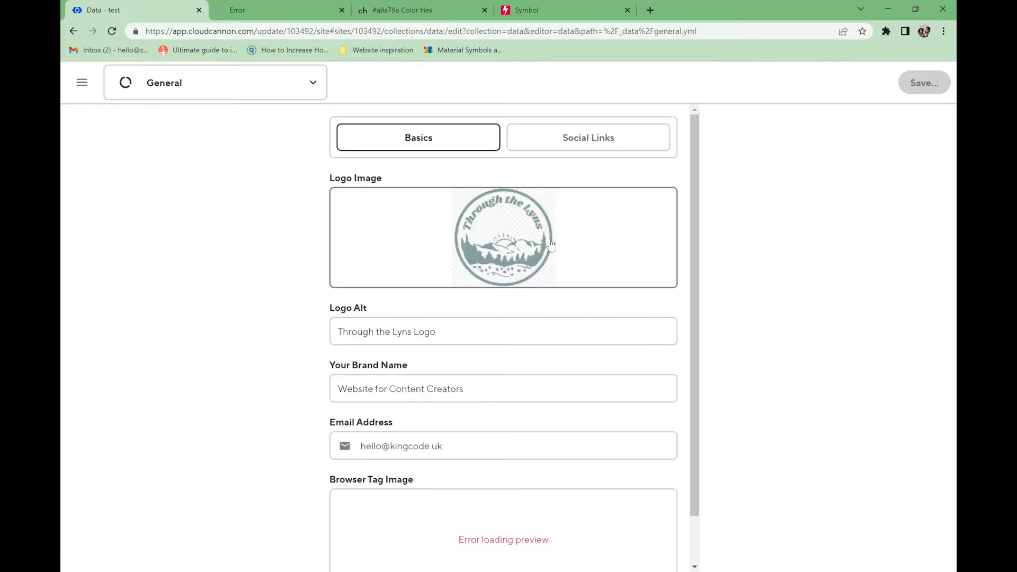
left_click(496, 249)
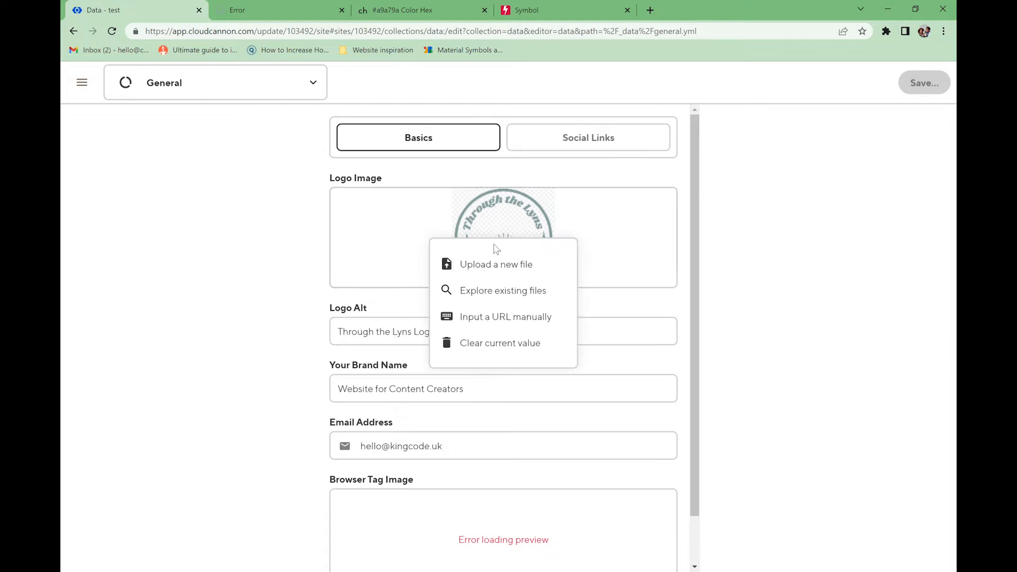
left_click(471, 268)
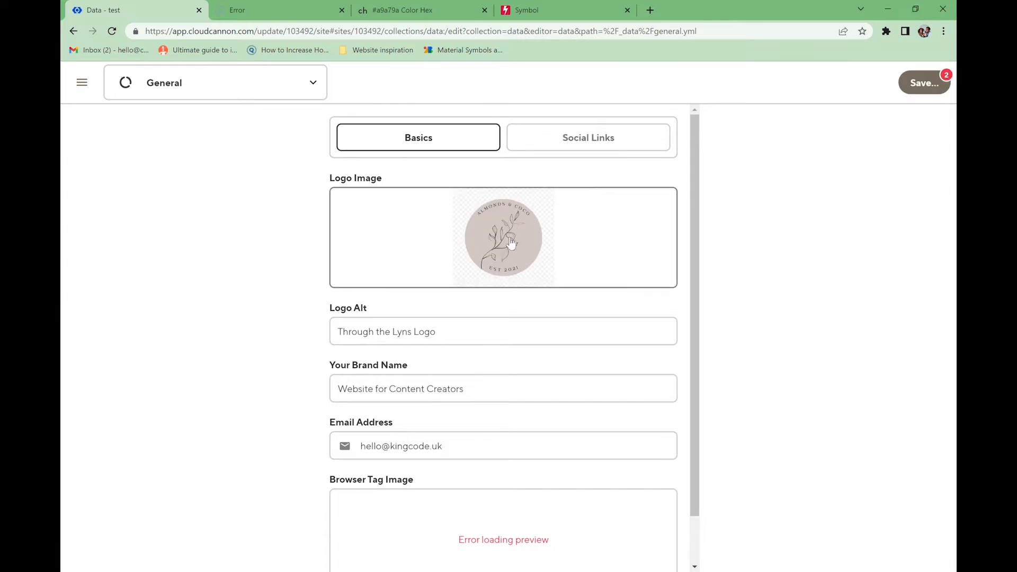
left_click(456, 337)
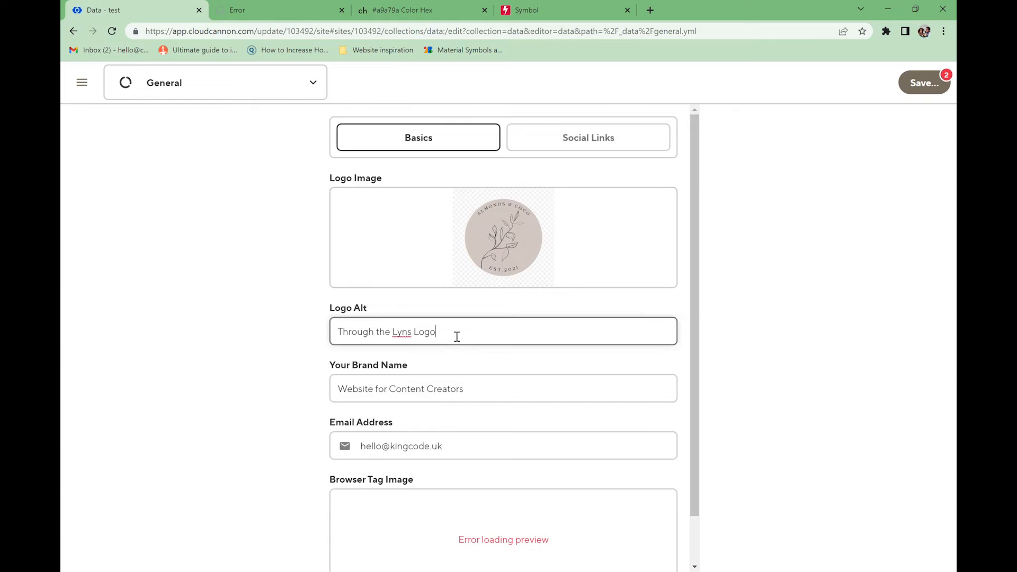
left_click_drag(457, 337, 329, 339)
type("a")
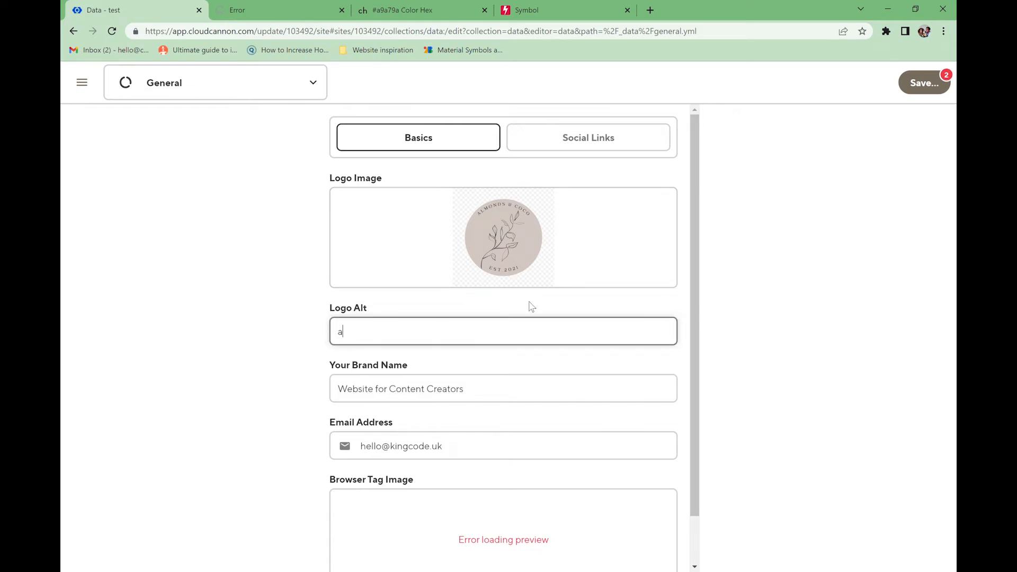
type("lmond & coco logo")
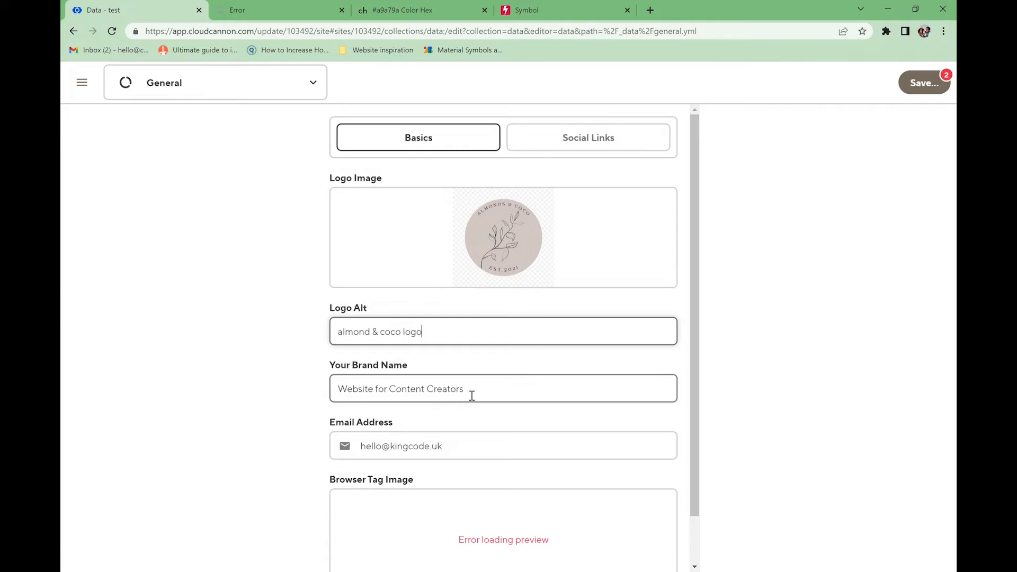
- Change the brand name to 'Almond and Coco' and enter a new email address
left_click_drag(470, 395, 337, 393)
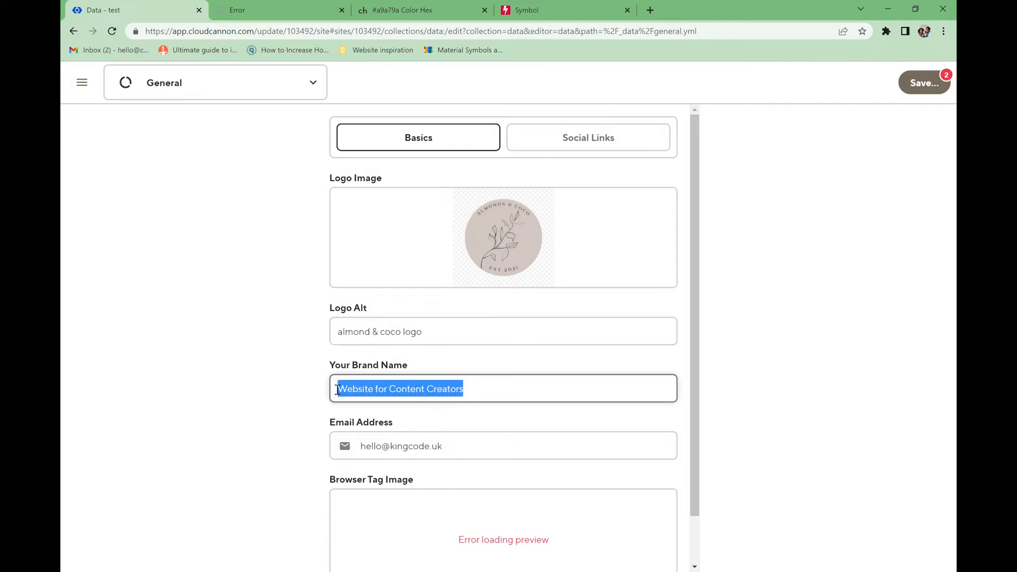
left_click(311, 13)
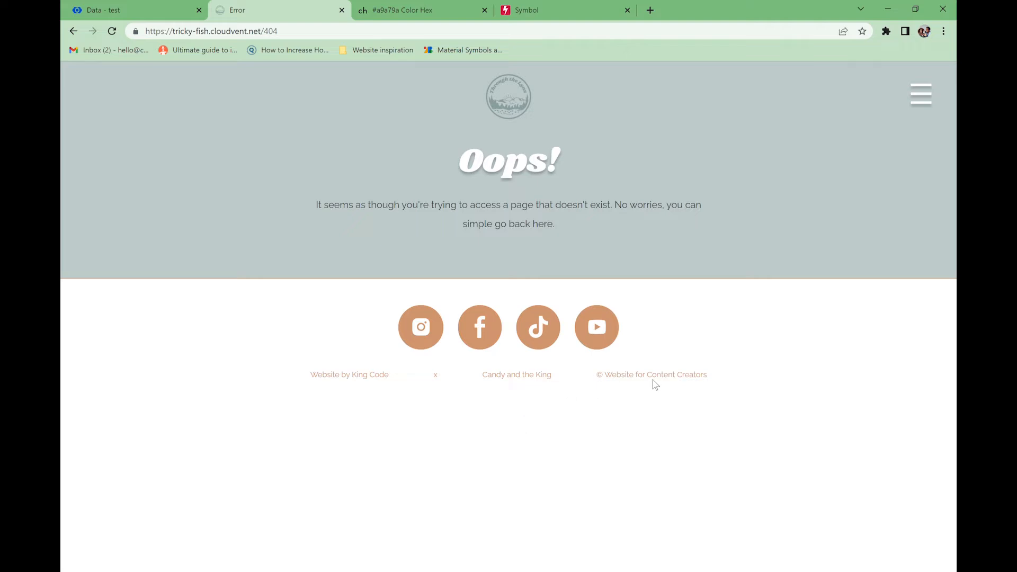
left_click(165, 14)
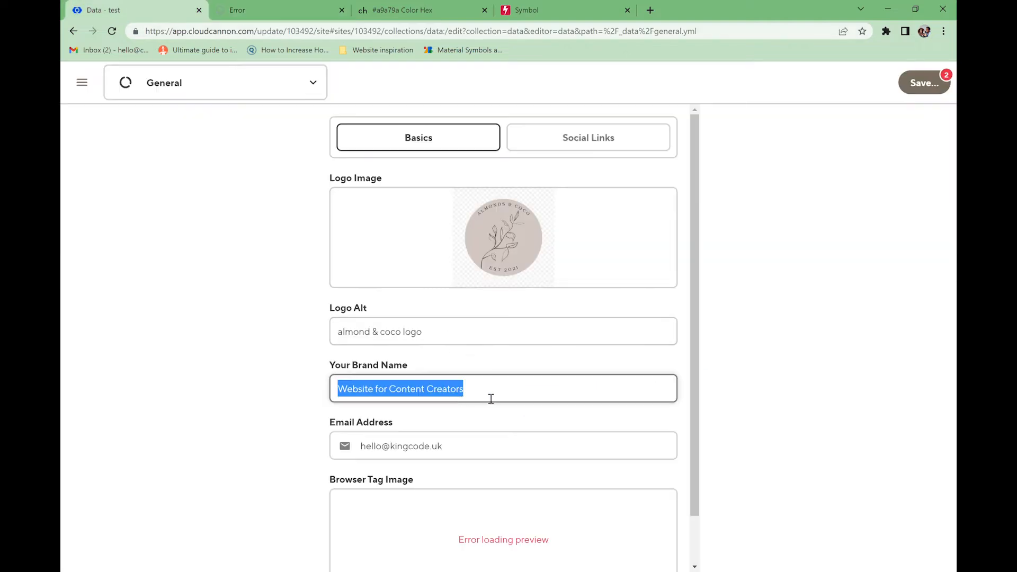
type("Almond and Coco")
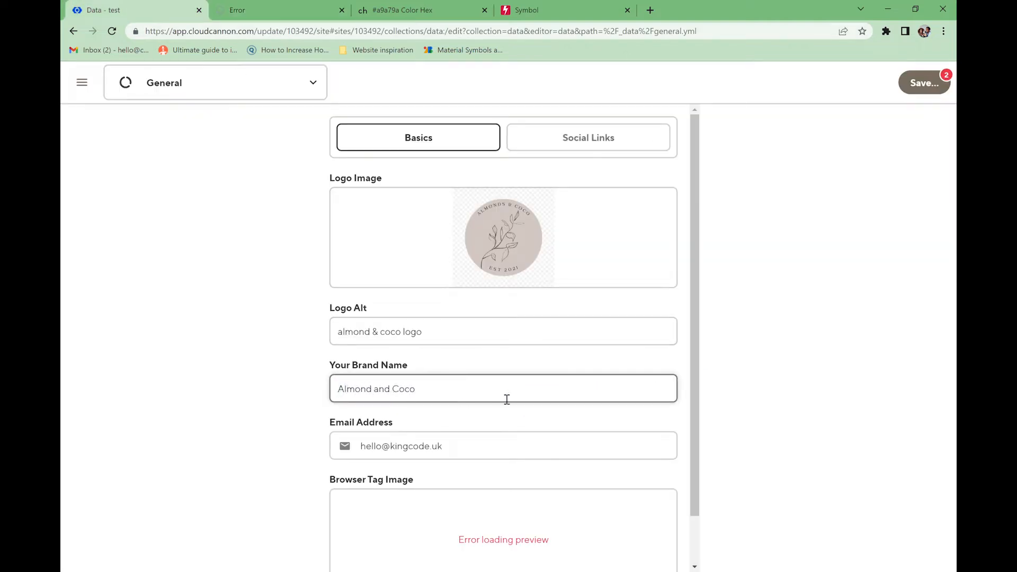
left_click_drag(475, 455, 369, 458)
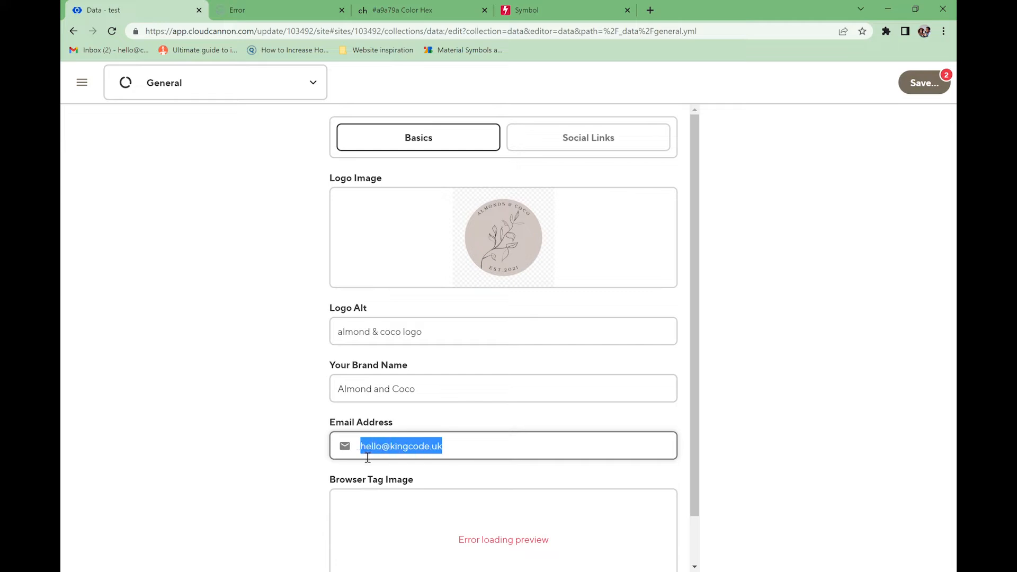
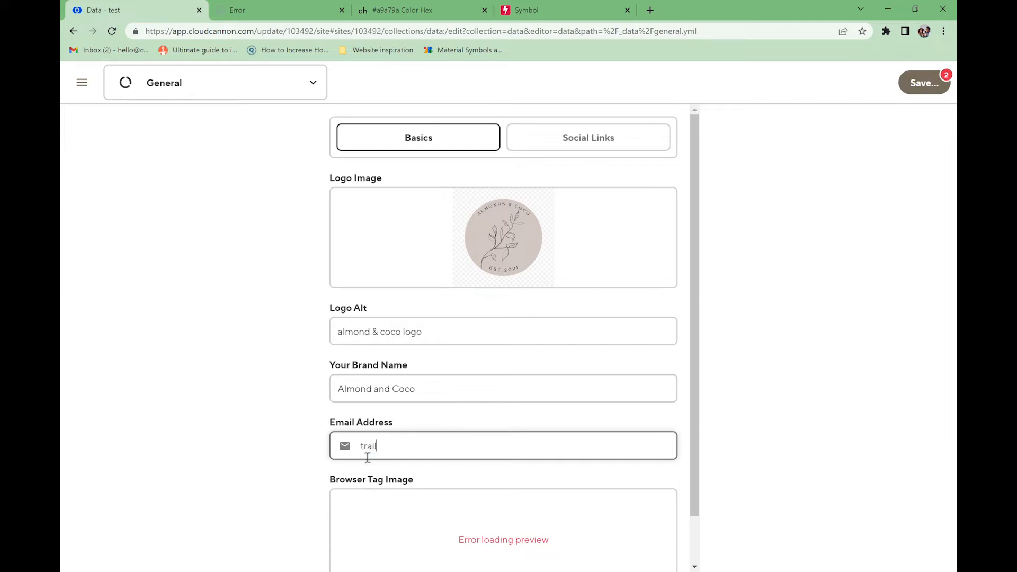
scroll(466, 444, "down", 1)
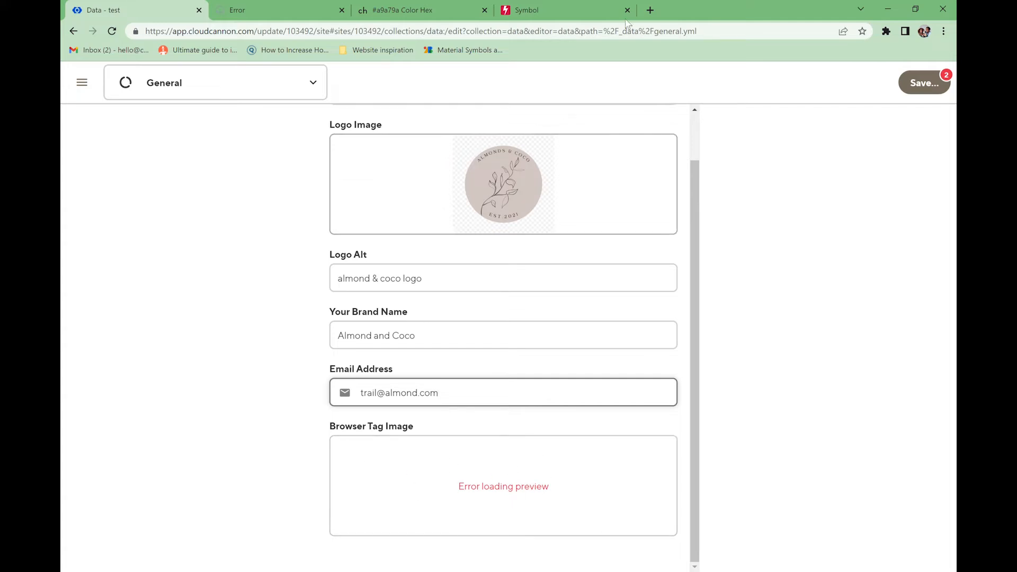
- Search Google for 'png to ico' in a new tab and open the ConvertICO converter
left_click(650, 10)
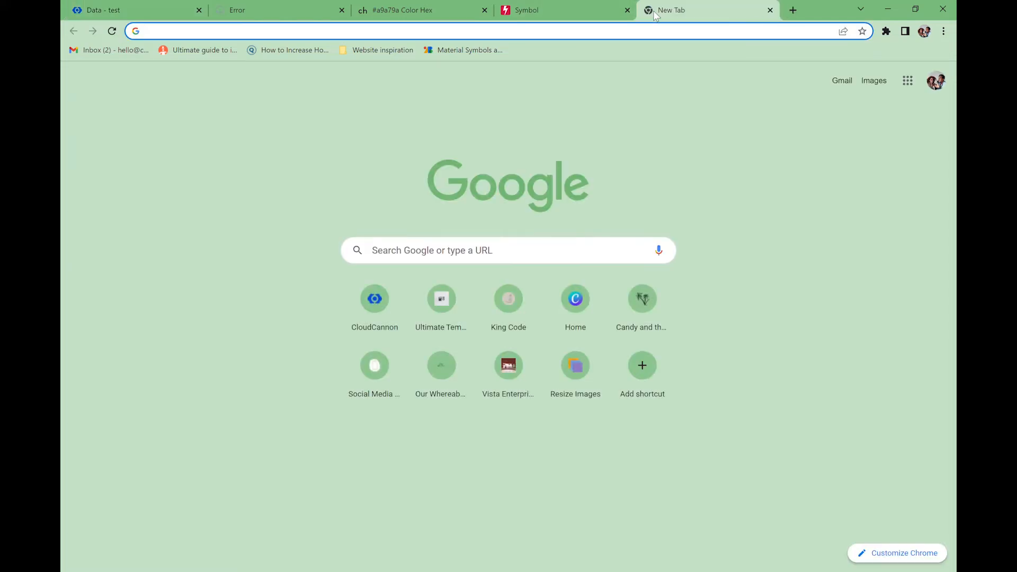
type("png")
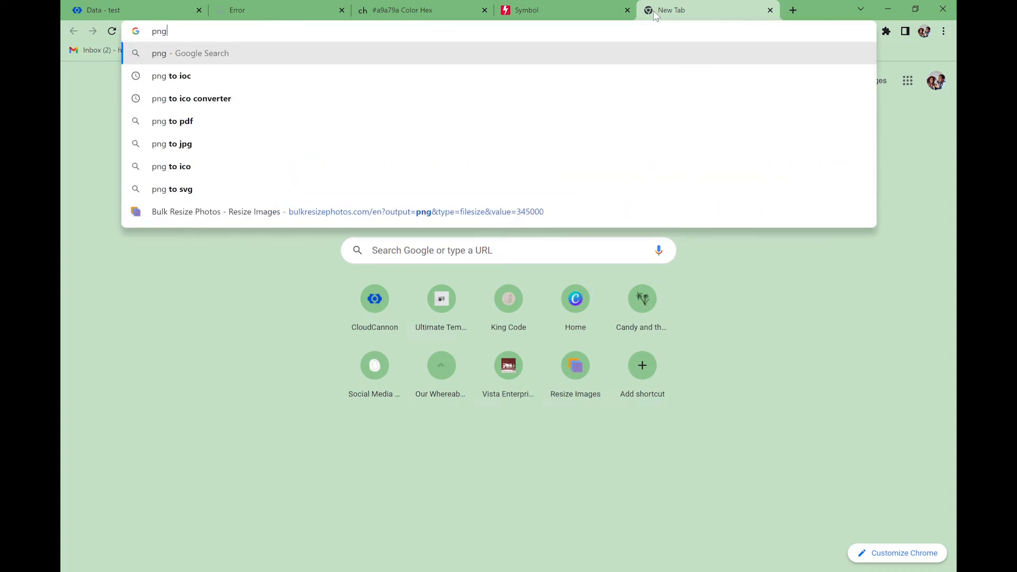
type(" to ico")
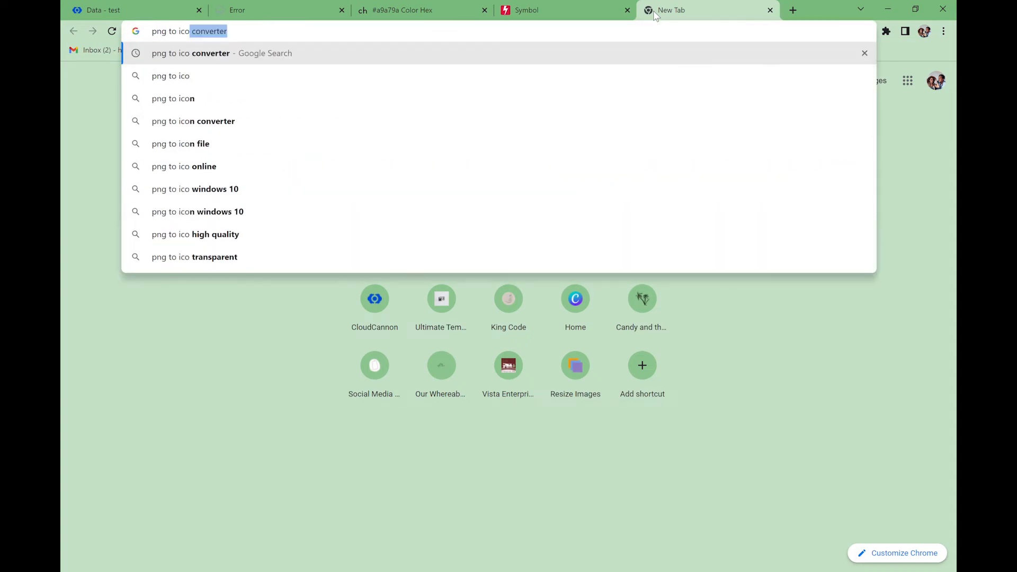
key("Return")
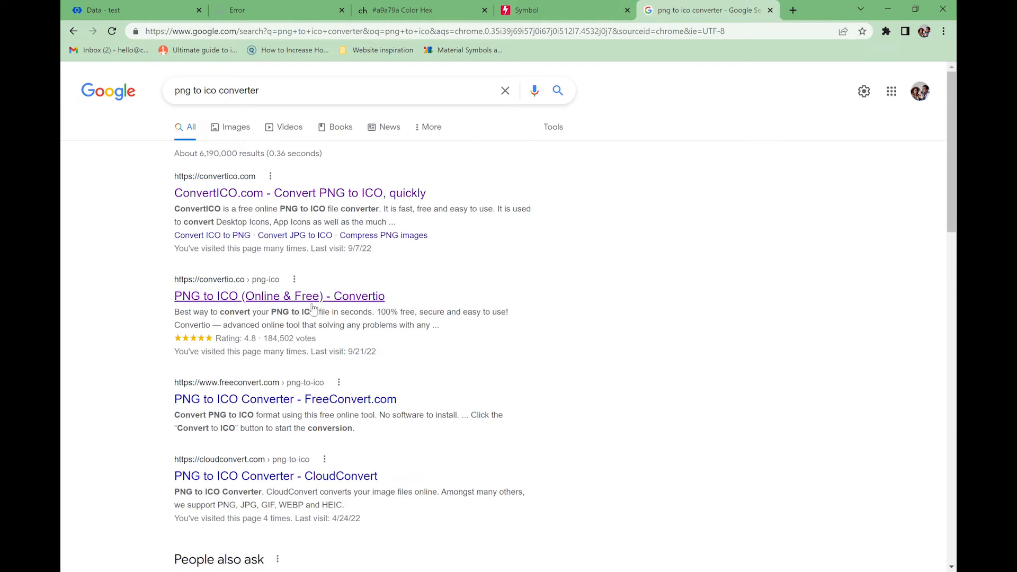
left_click(299, 195)
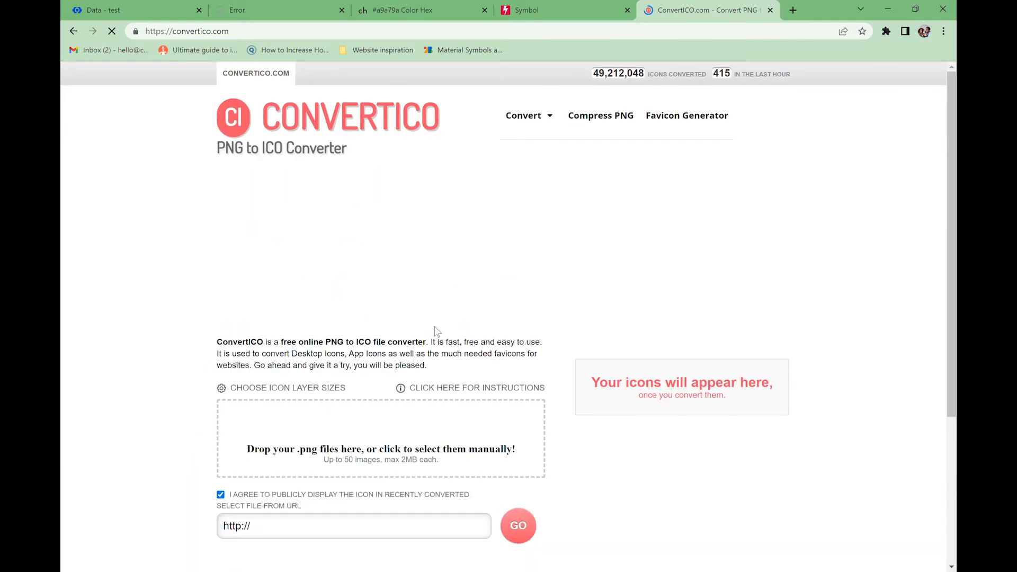
- Return to the search results and open Convertio's PNG to ICO converter
scroll(412, 363, "down", 3)
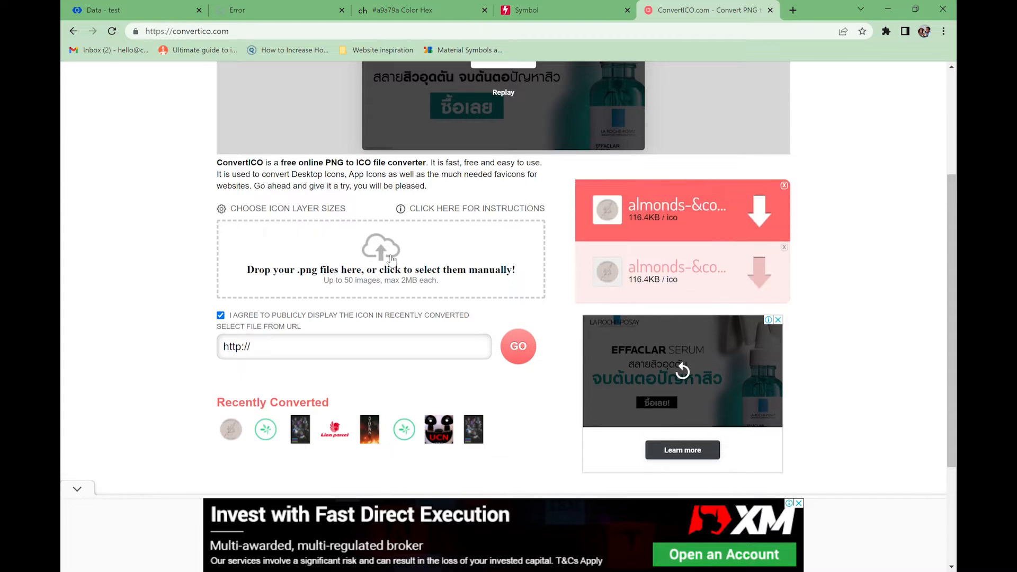
left_click(73, 31)
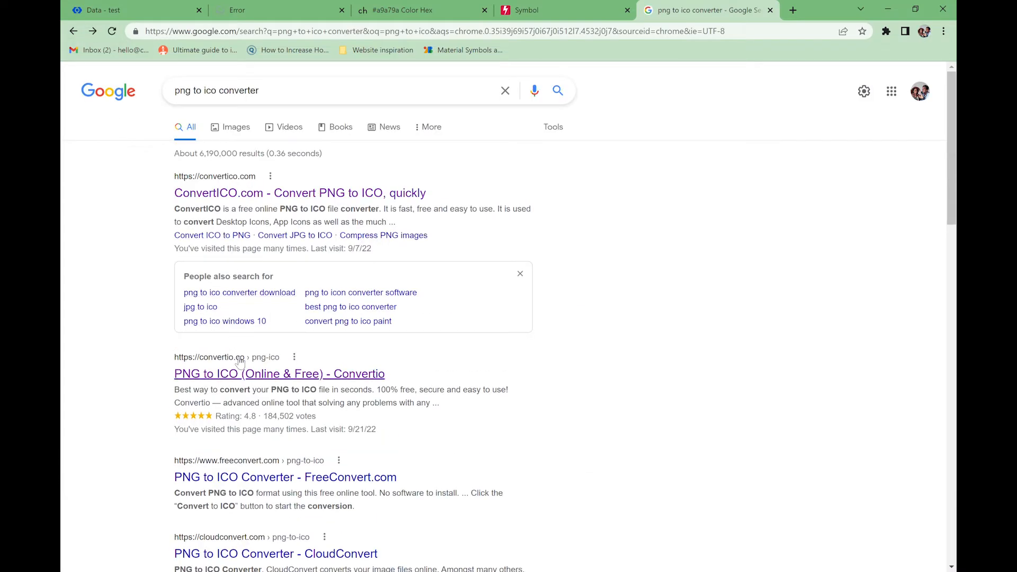
left_click(239, 374)
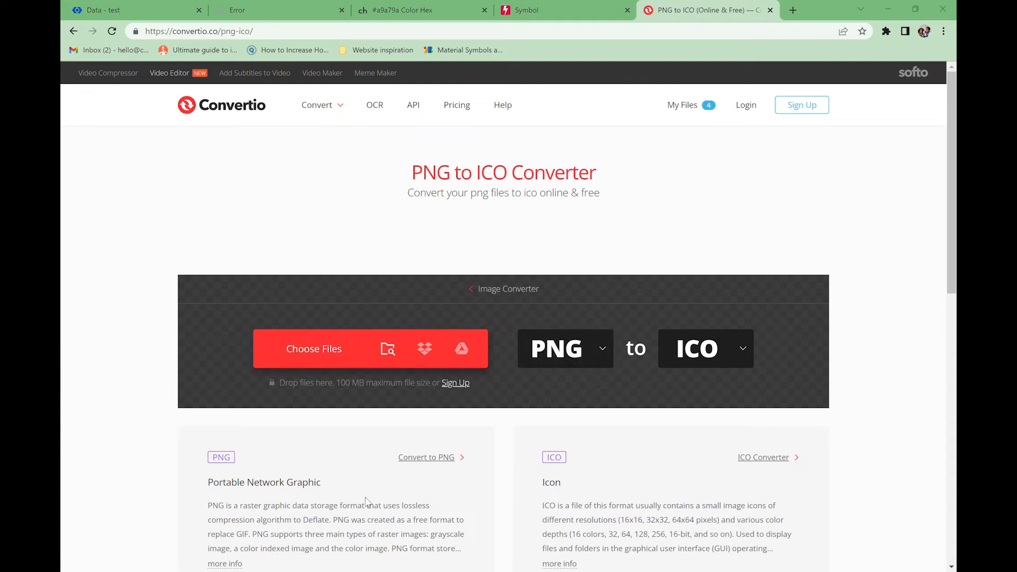
- Convert almonds-&coco.png to ICO in Convertio and download almonds-_coco.ico
left_click_drag(485, 240, 202, 340)
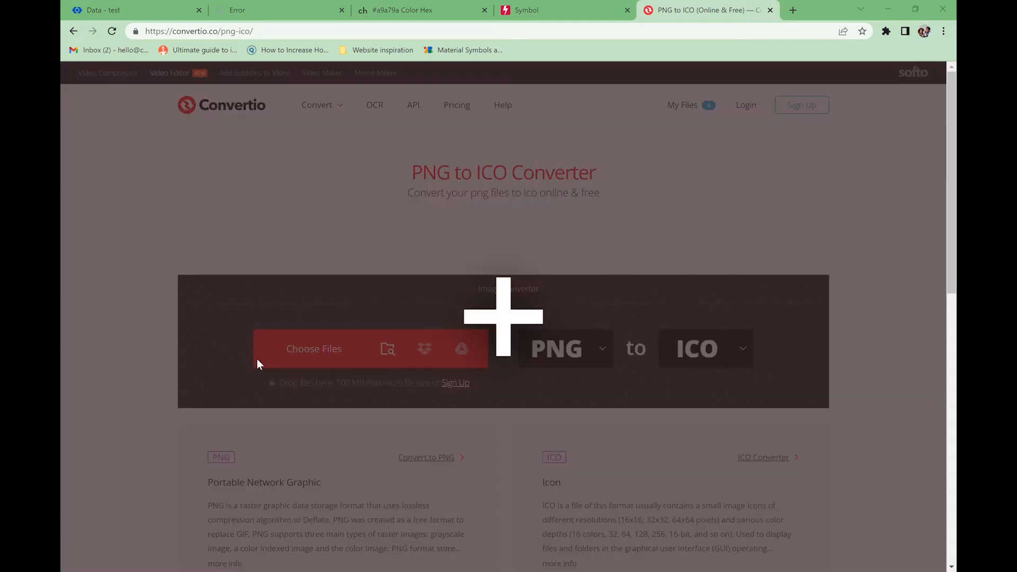
left_click_drag(256, 358, 257, 358)
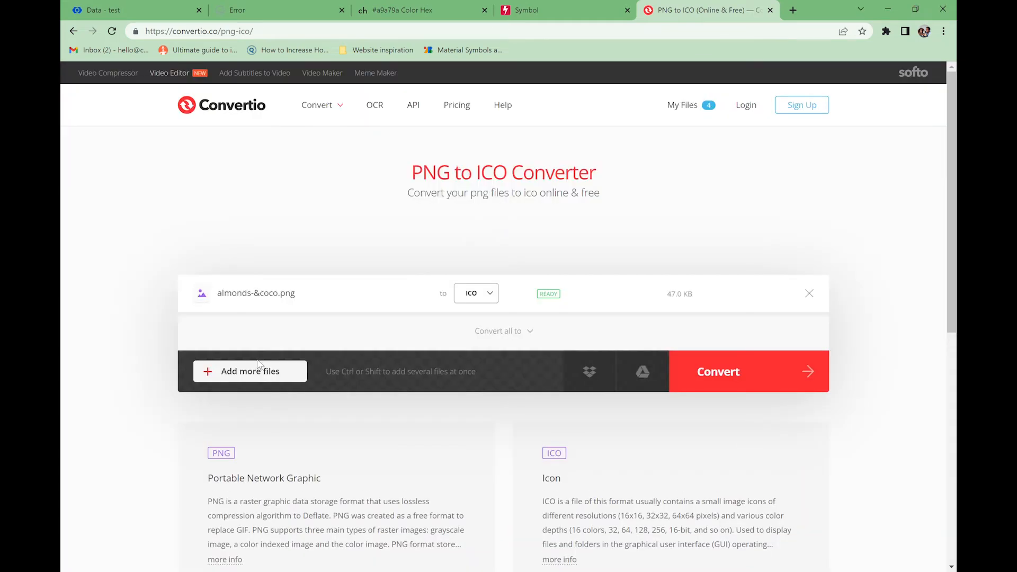
left_click(746, 383)
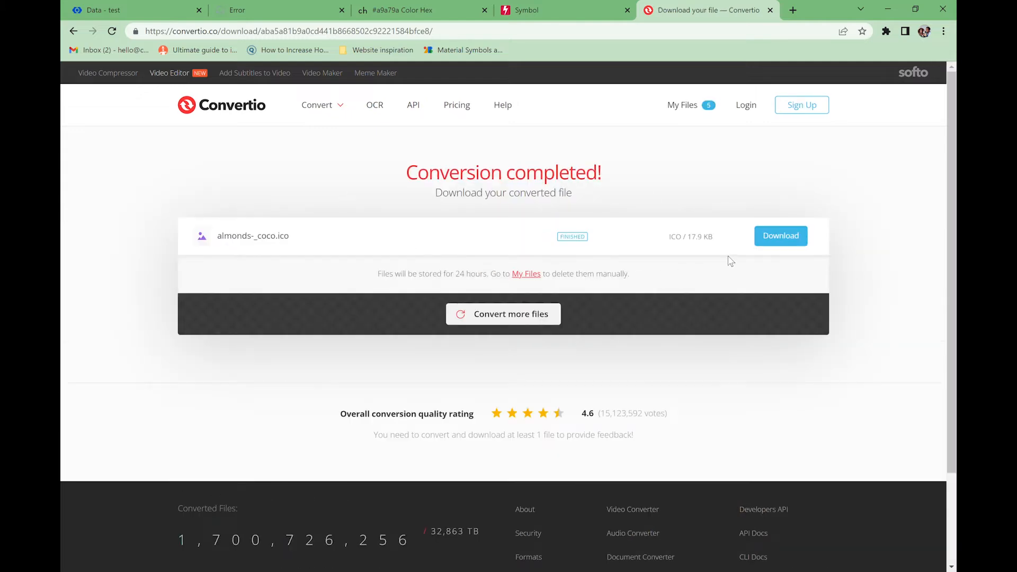
left_click(780, 235)
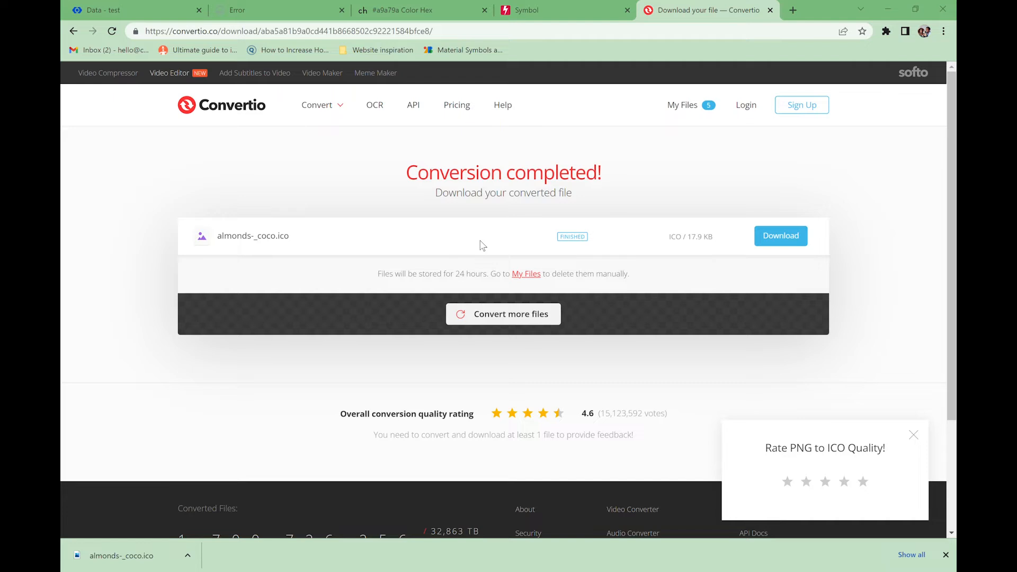
left_click(104, 10)
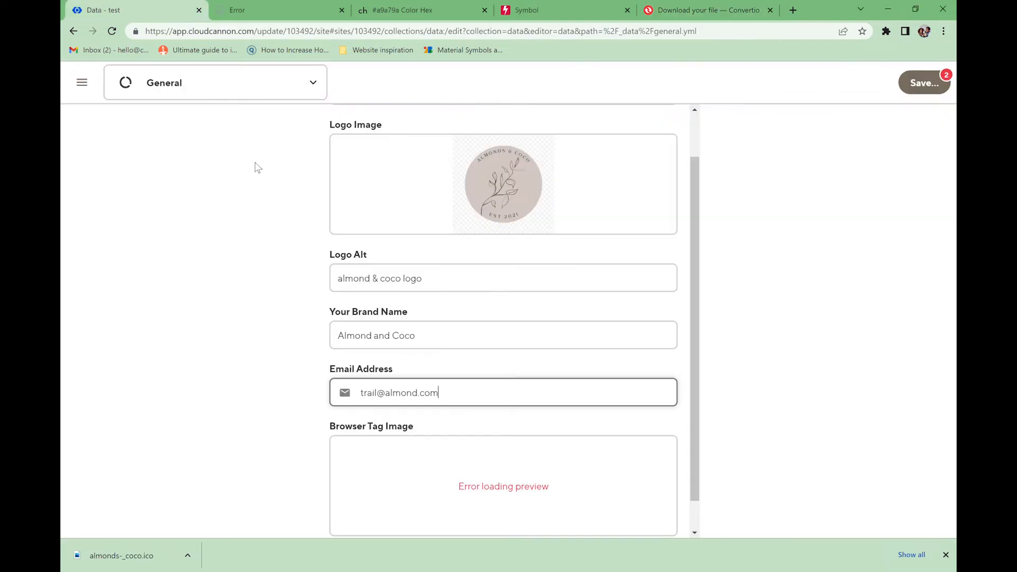
- Pick the existing Almonds & Coco logo as the Browser Tag Image and review pending changes
scroll(496, 450, "down", 1)
left_click(496, 450)
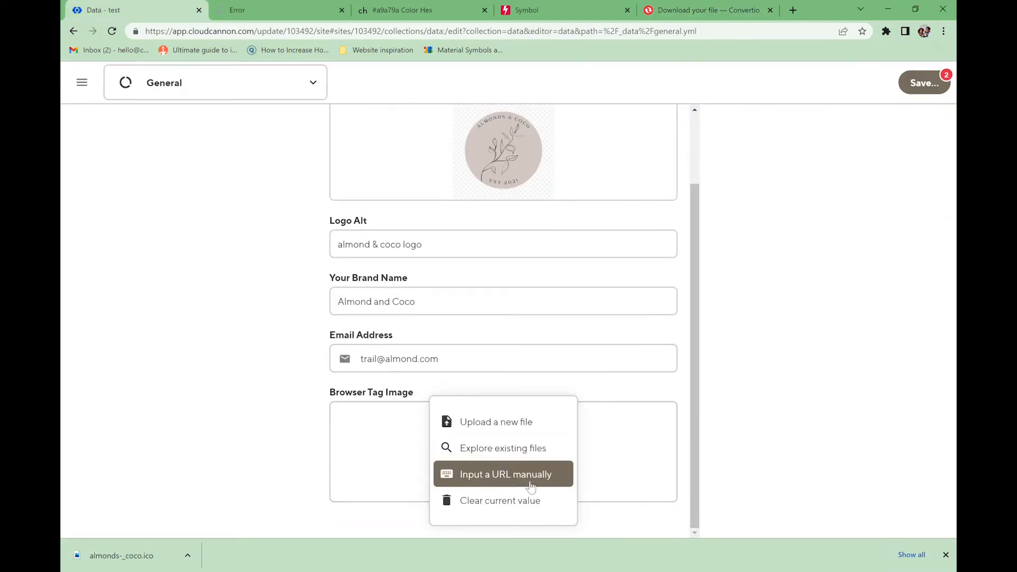
left_click(521, 455)
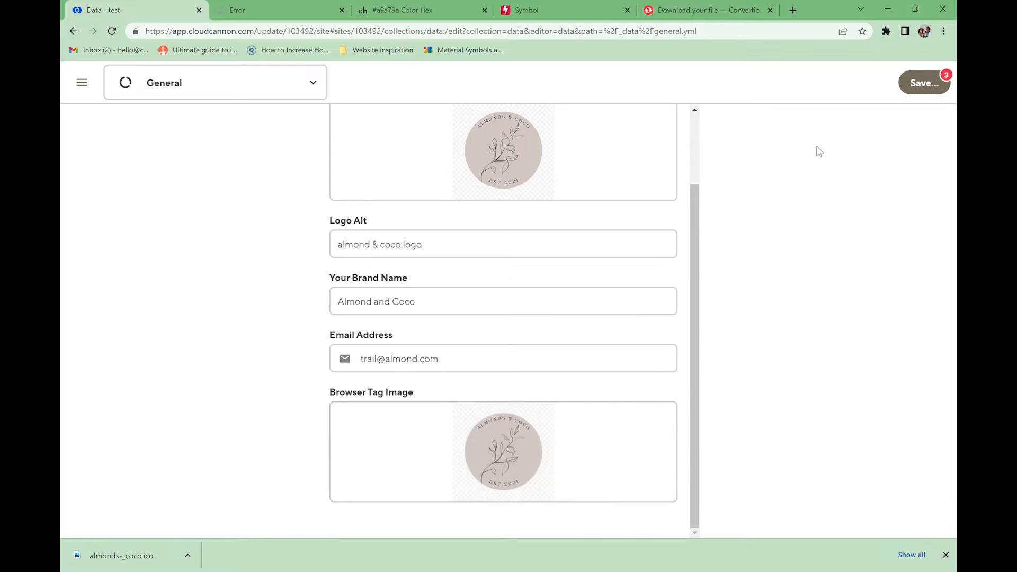
left_click(918, 85)
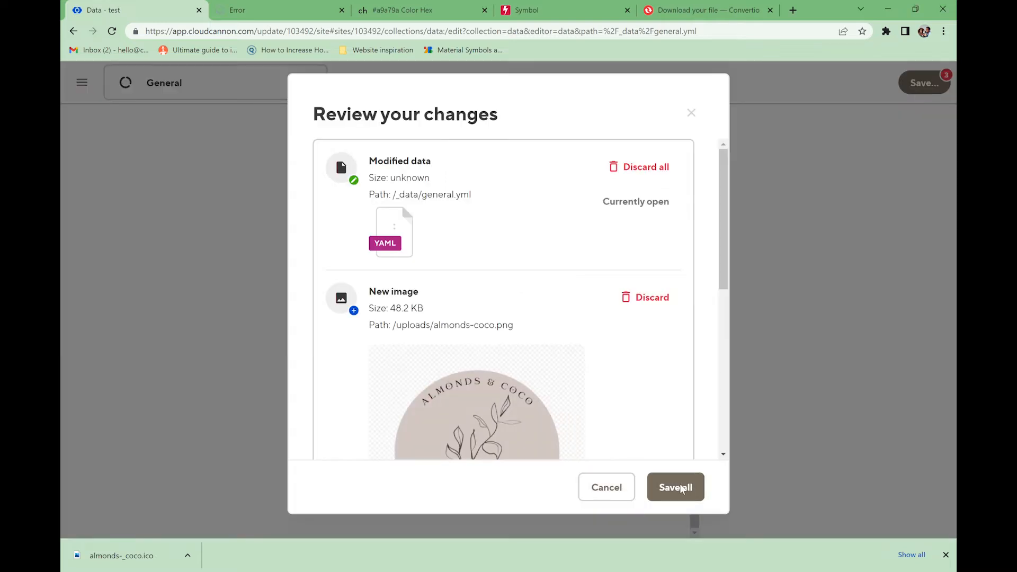
- Save all three pending General data changes and dismiss the downloads bar
left_click(676, 486)
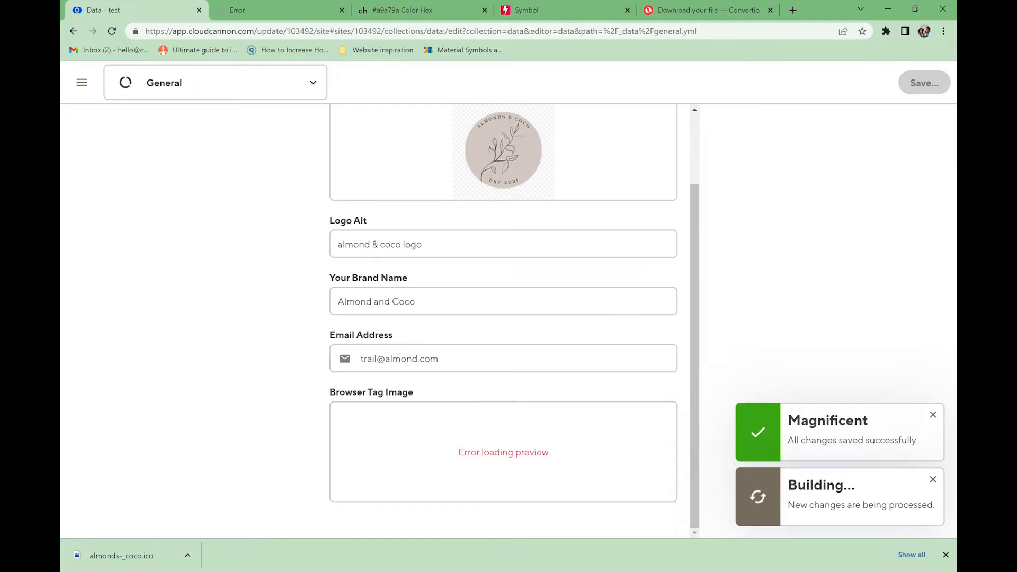
left_click(945, 554)
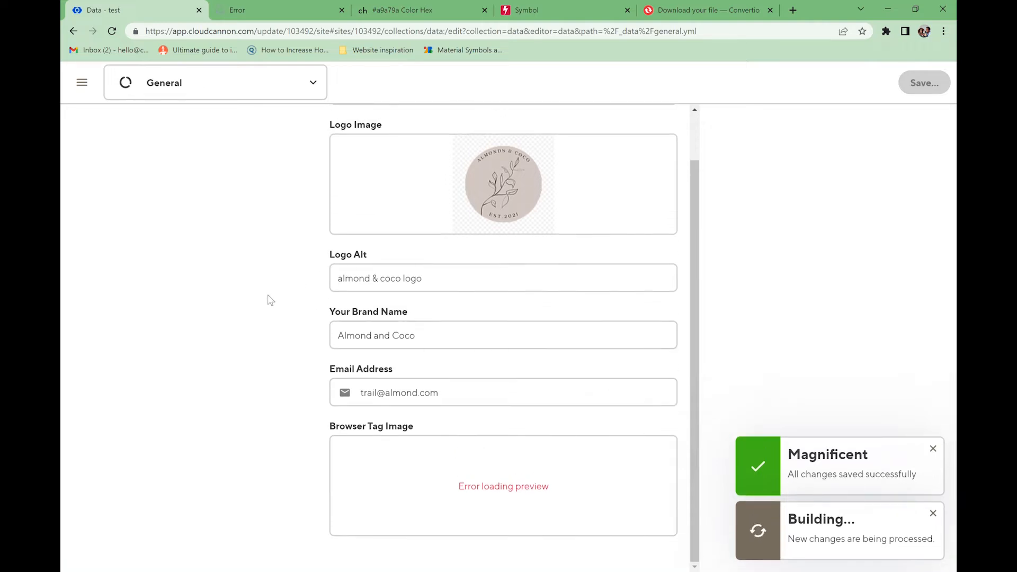
left_click(233, 11)
- Reload the live site and check the home page for the new logo and '© Almond and Coco' footer
left_click(73, 32)
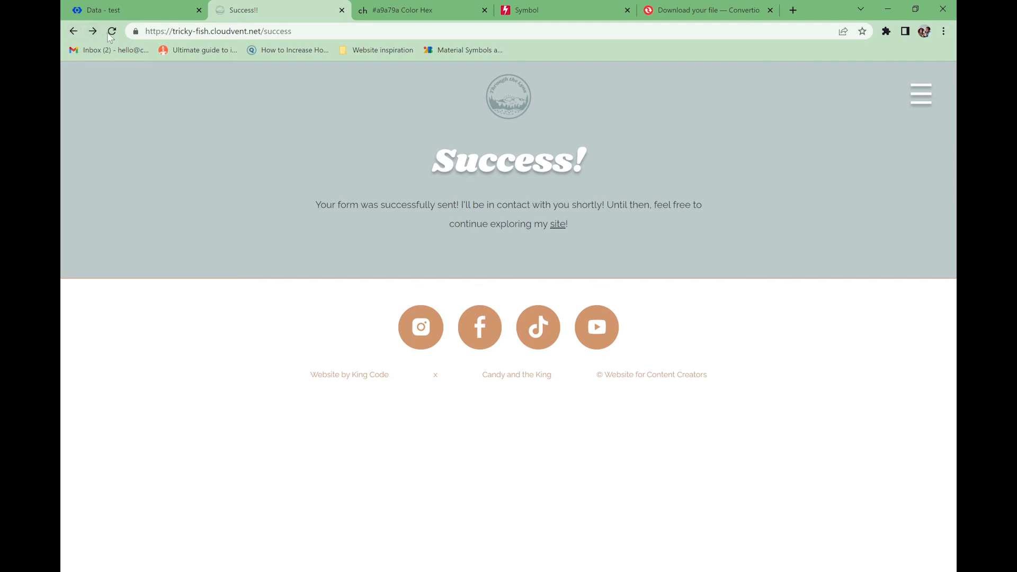
left_click(111, 32)
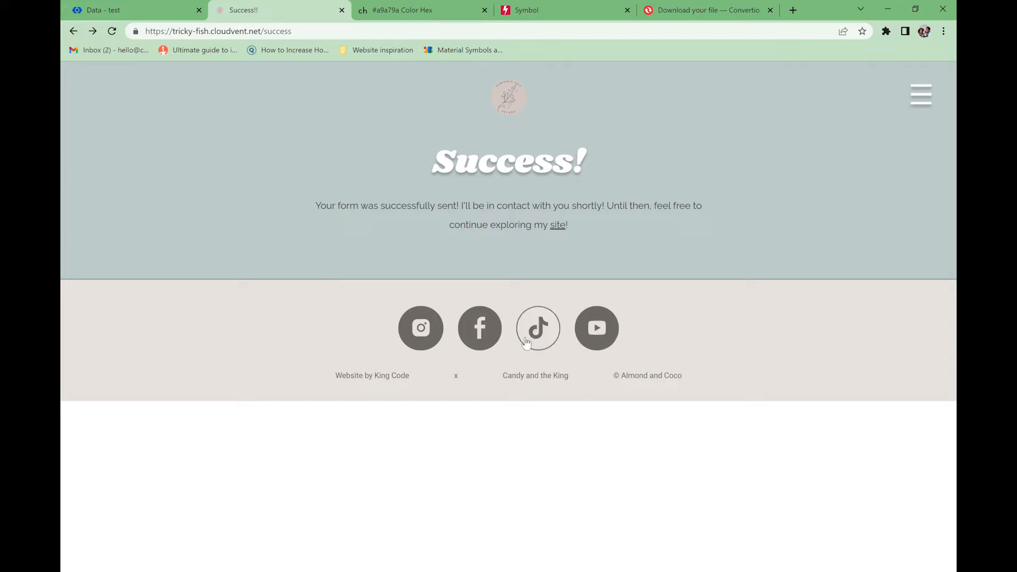
left_click(73, 32)
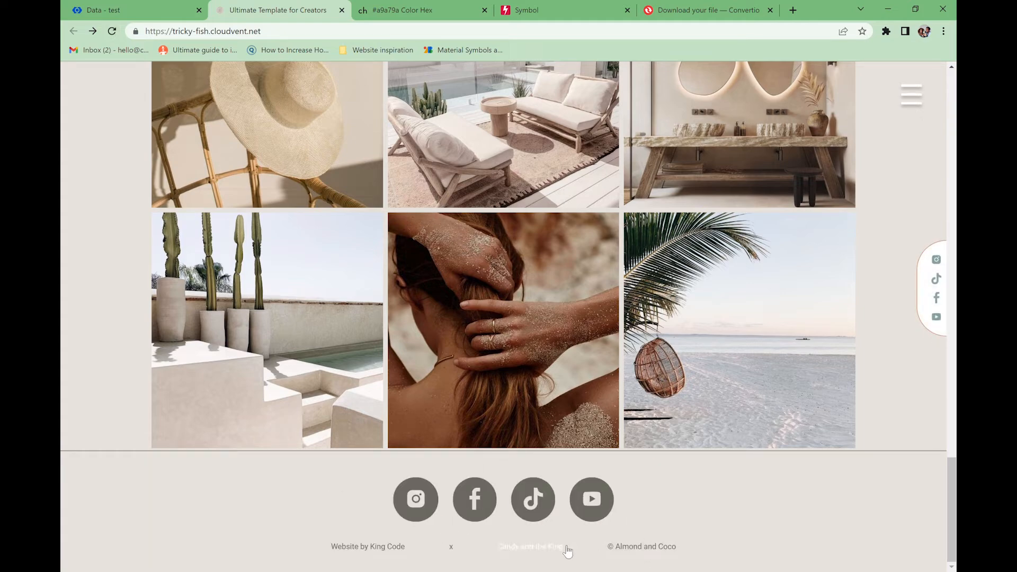
scroll(403, 551, "up", 15)
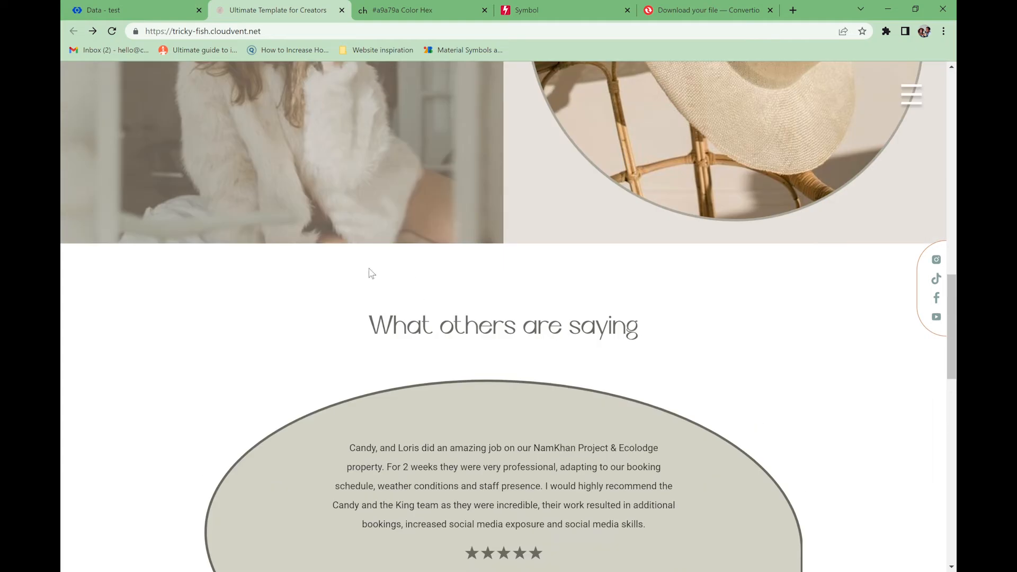
scroll(365, 278, "down", 14)
scroll(254, 284, "up", 3)
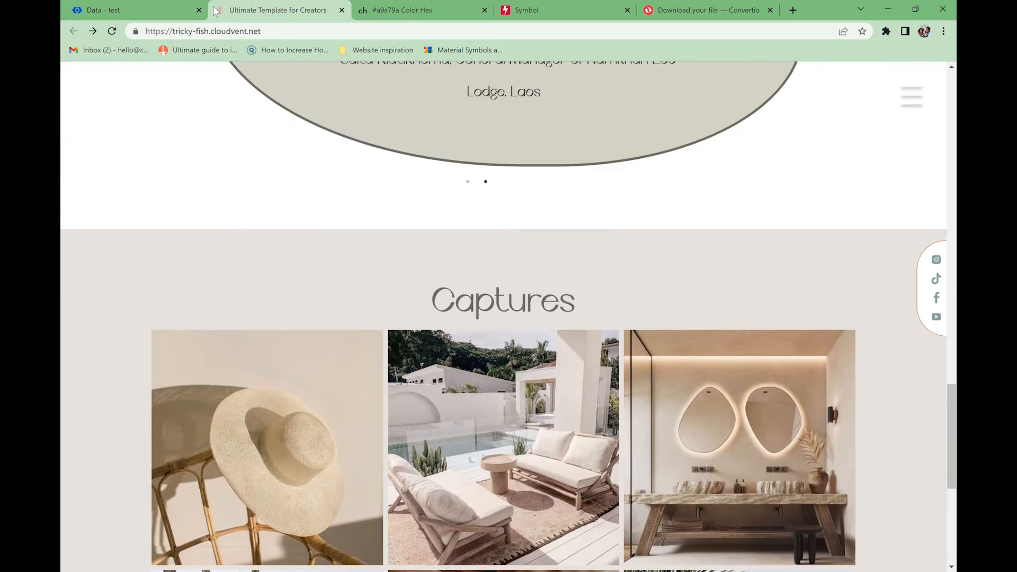
- Show the Social Links fields in CloudCannon's General data editor
left_click(136, 10)
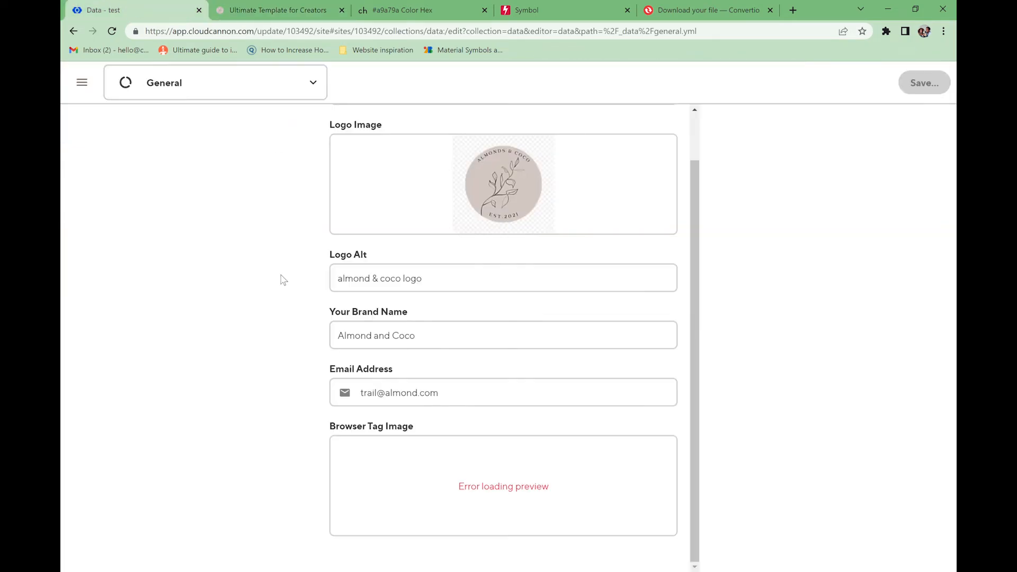
left_click(550, 140)
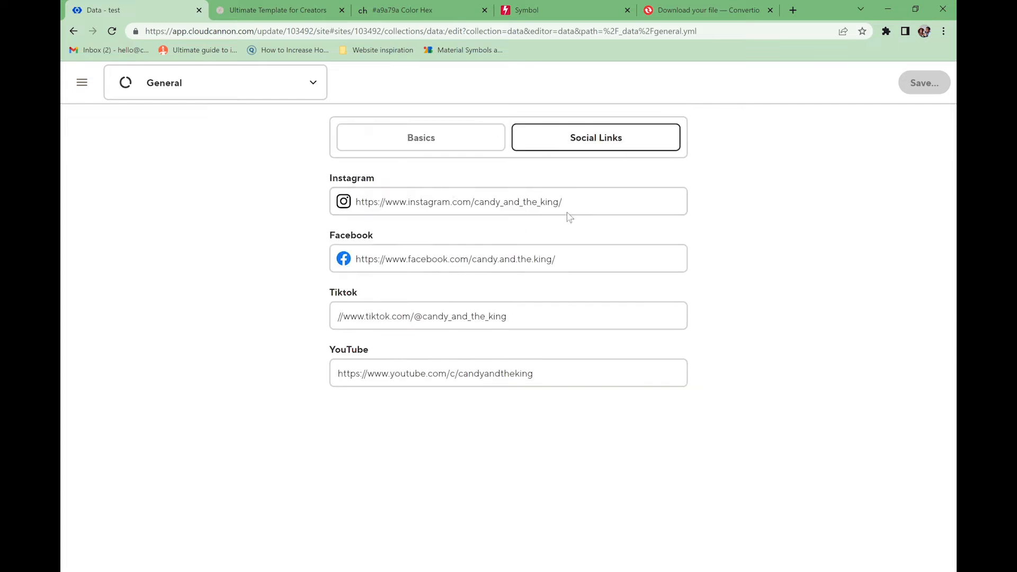
left_click(799, 16)
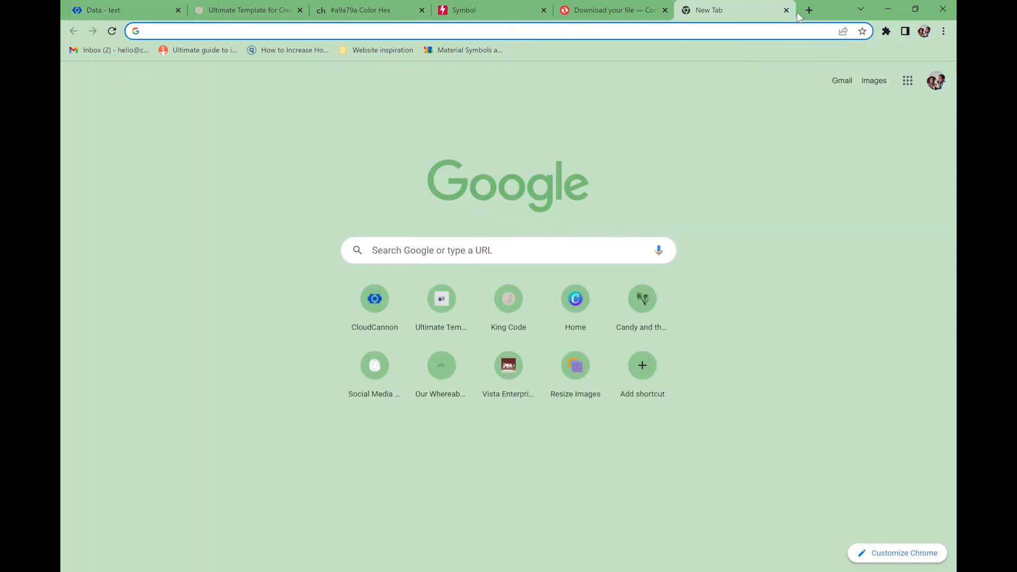
- Go to instagram.com, open the account's profile page and copy its address
type("in")
key("Return")
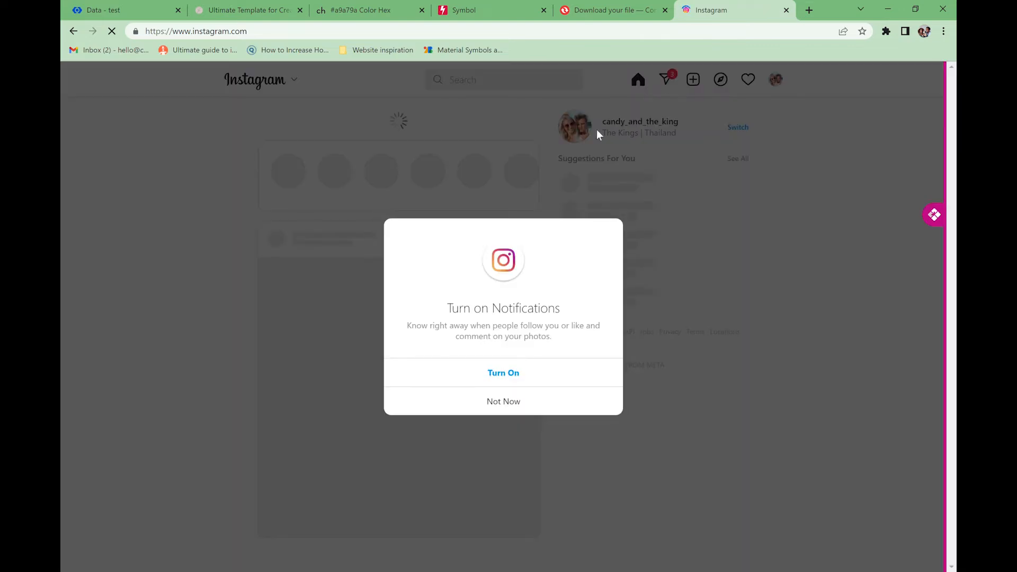
left_click(517, 398)
left_click(638, 126)
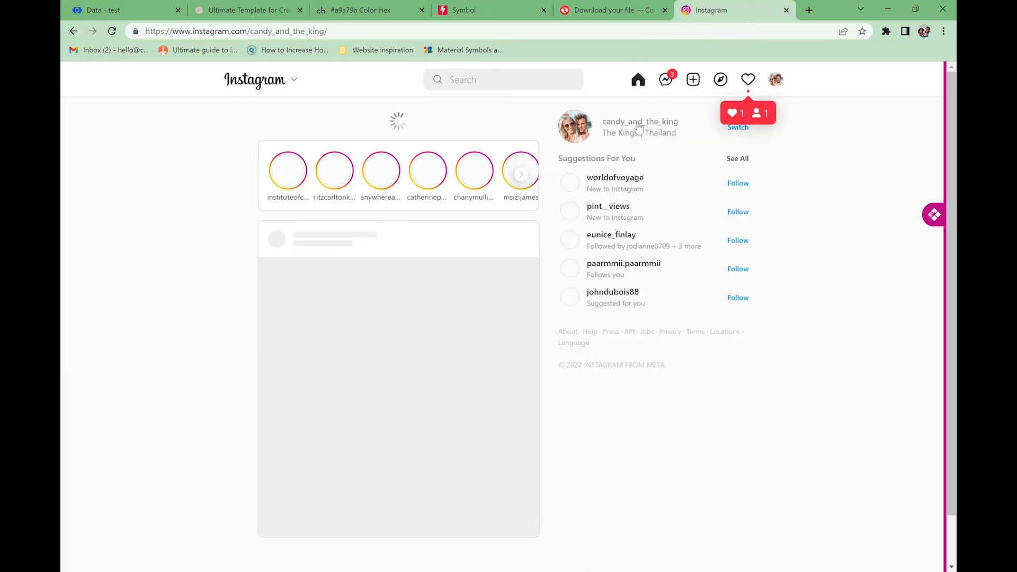
left_click(358, 32)
key("ctrl+c")
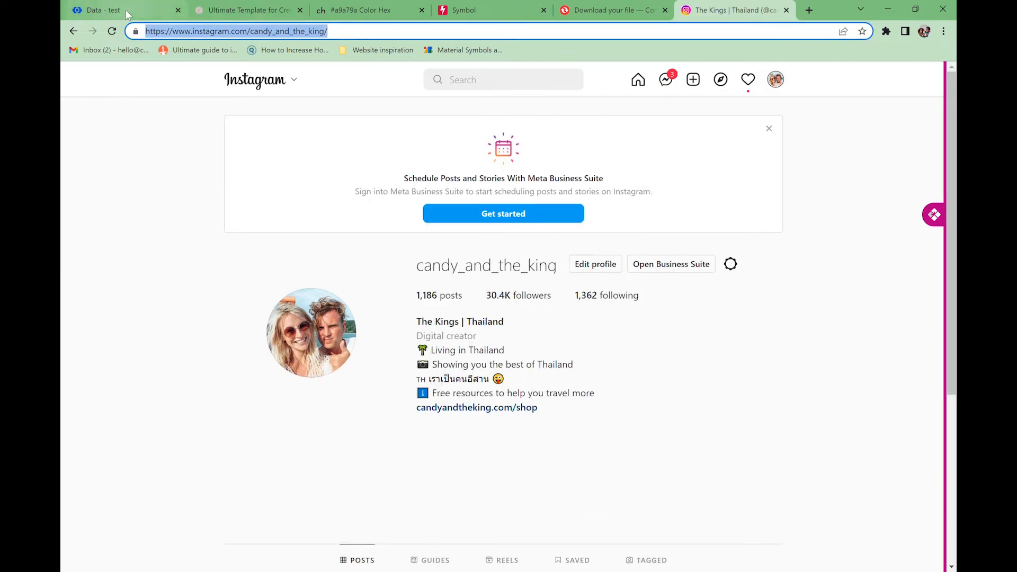
- Select the current contents of CloudCannon's Instagram link field
left_click(127, 12)
left_click(427, 204)
key("ctrl+a")
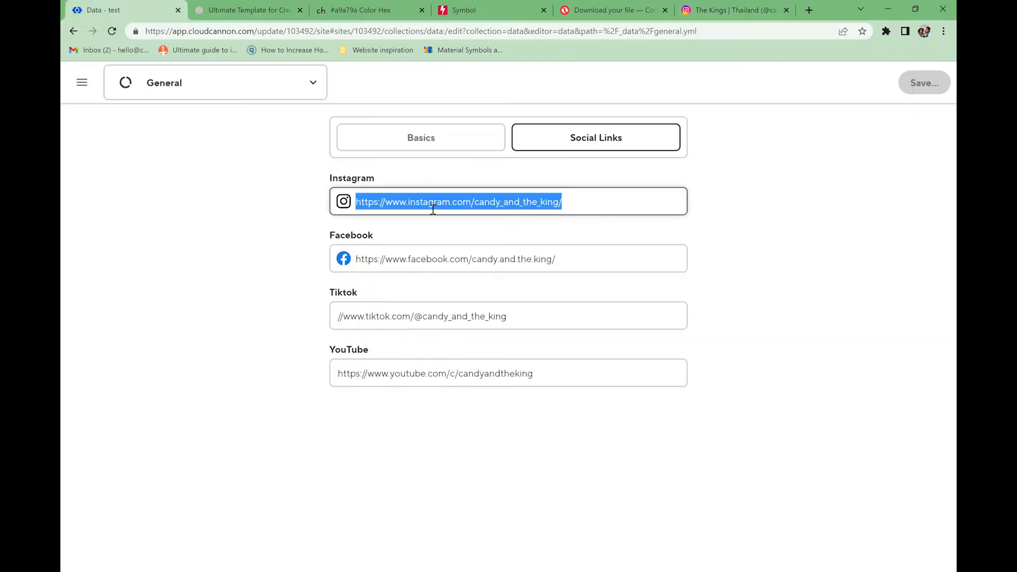
- Paste the copied Instagram profile address into the Instagram link field
key("ctrl+v")
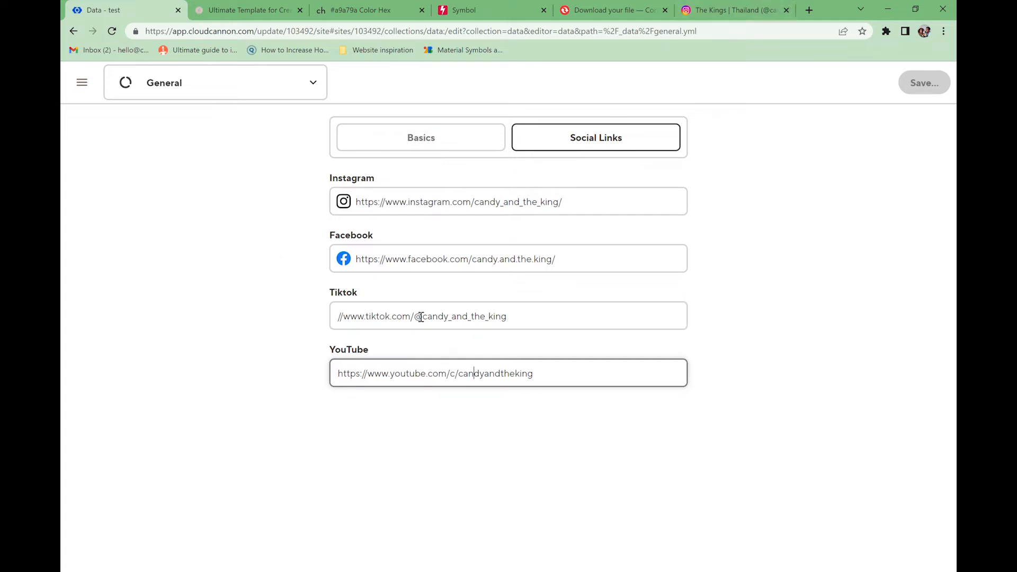
key("ctrl+t")
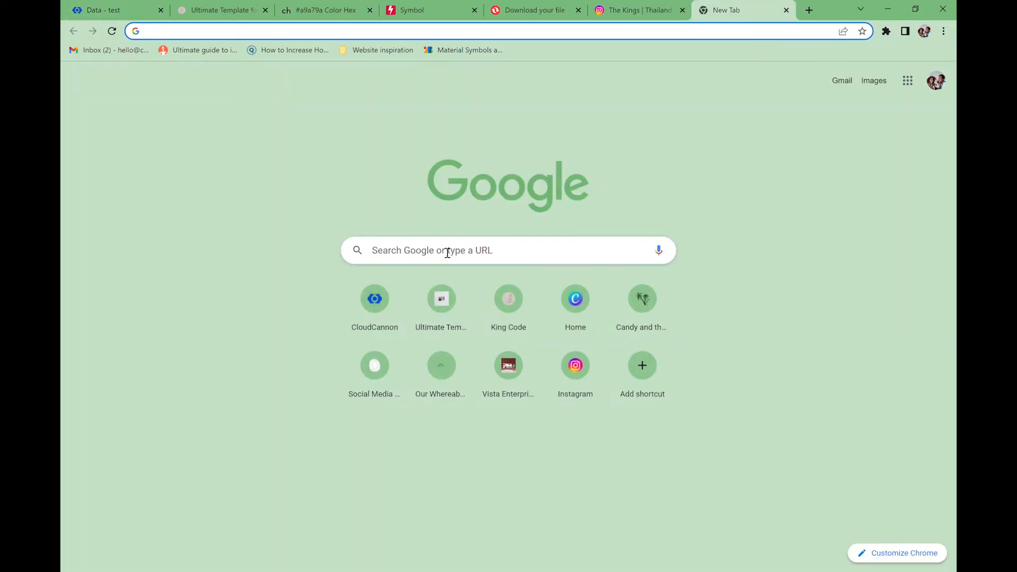
- Search Google for 'candy and the king' and browse the results for its social pages
type("cand")
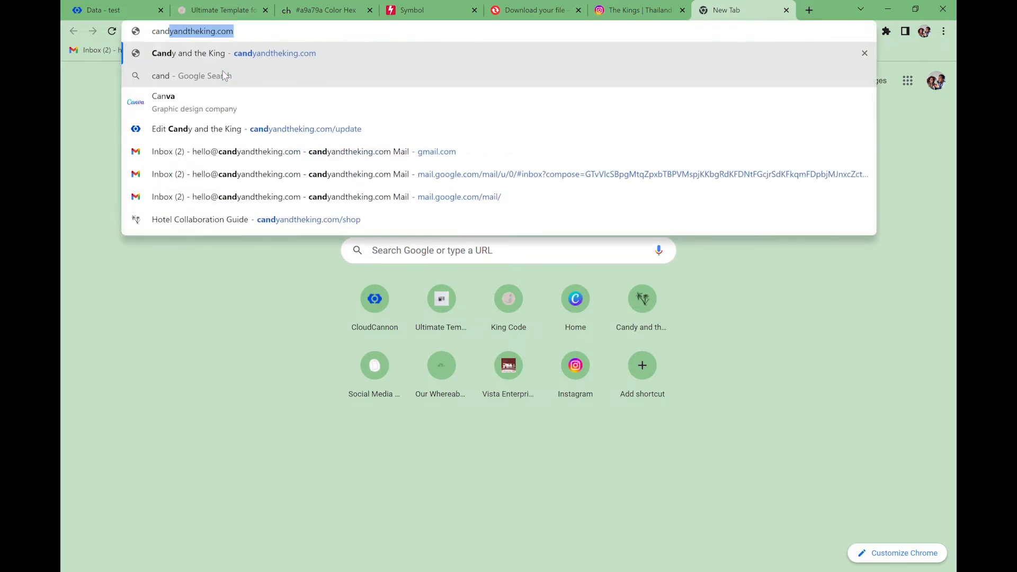
type("y and the king")
key("Return")
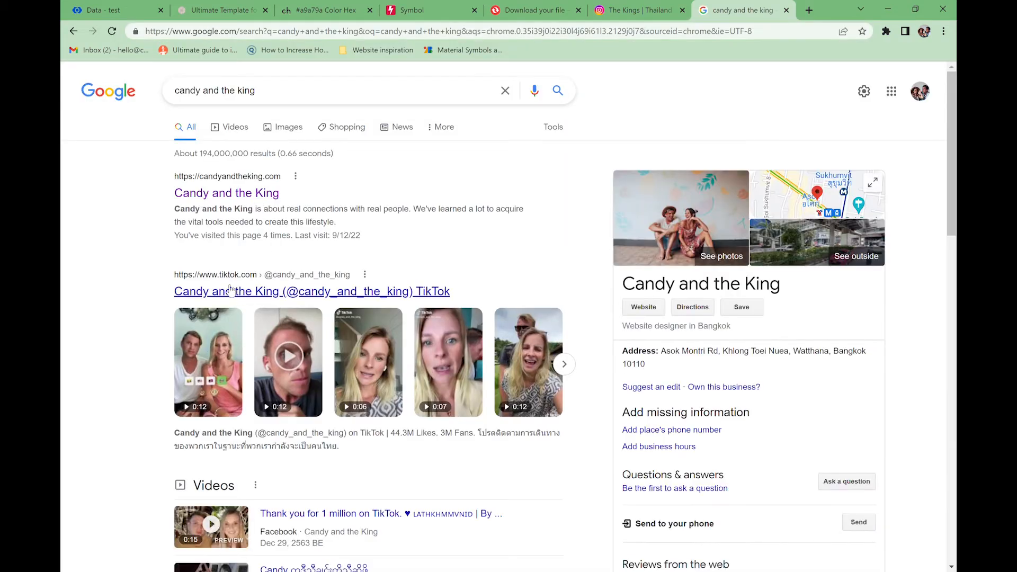
scroll(195, 242, "down", 6)
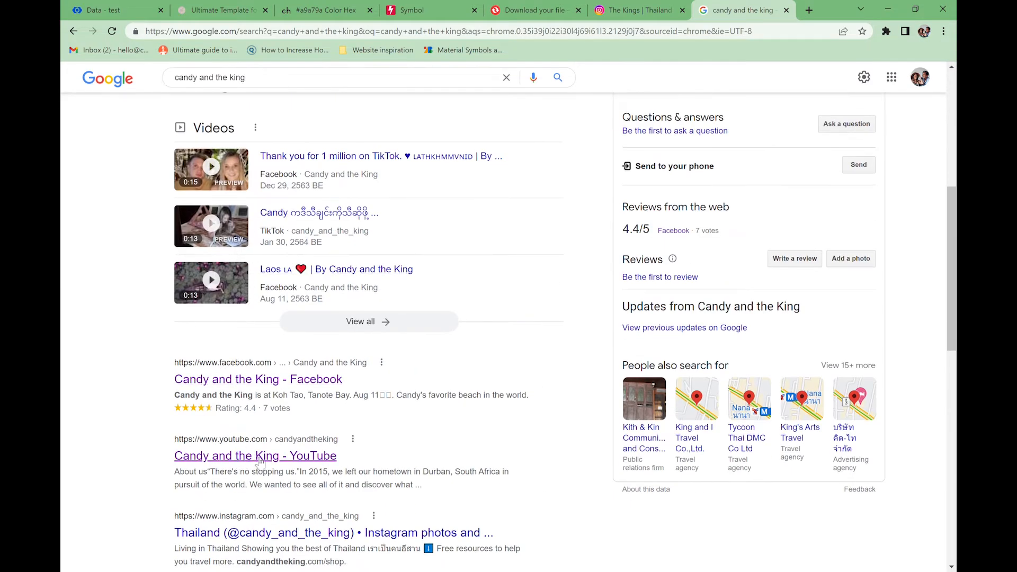
scroll(257, 462, "down", 3)
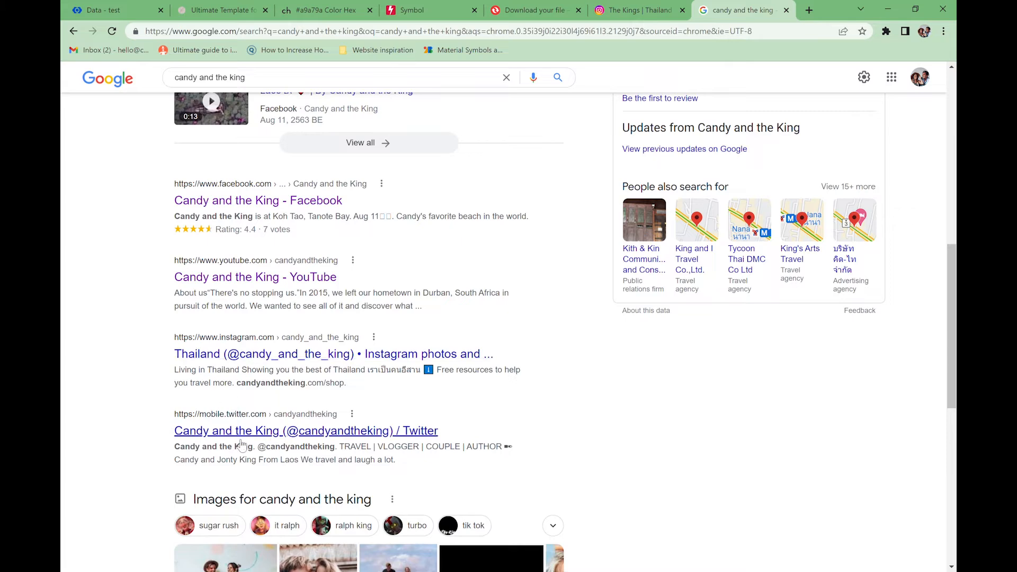
scroll(260, 438, "down", 3)
scroll(260, 439, "down", 3)
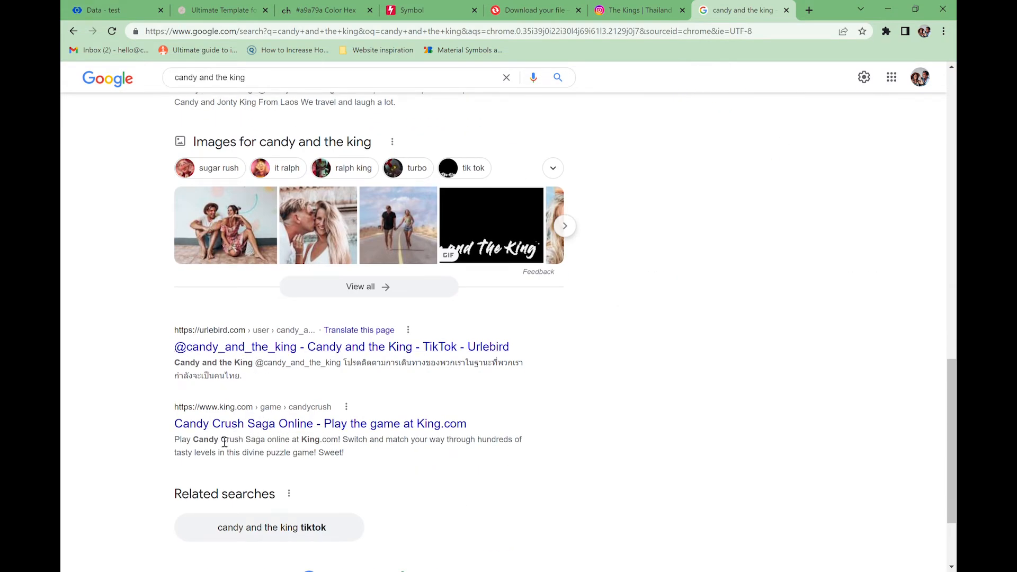
scroll(225, 445, "up", 13)
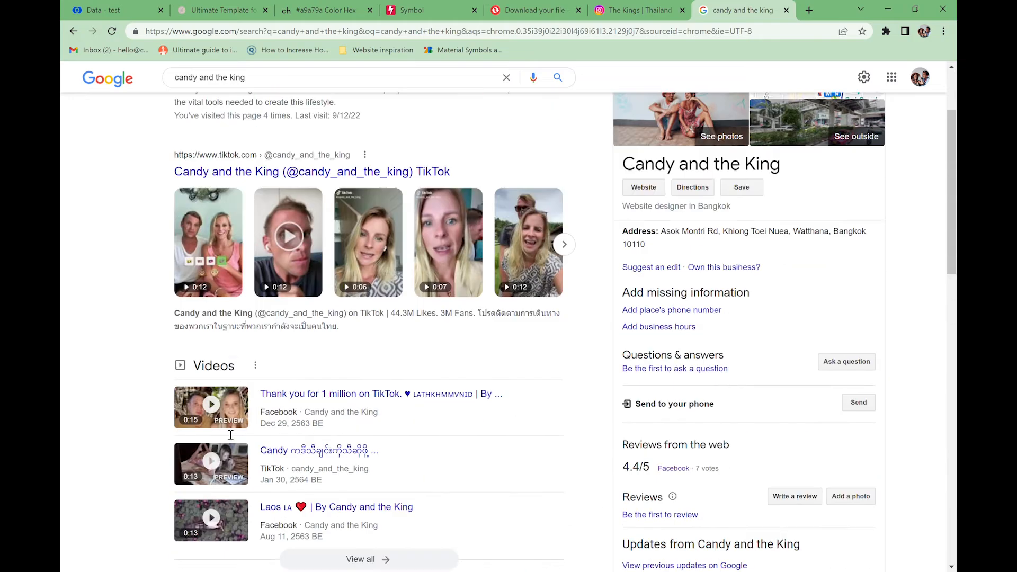
scroll(230, 435, "down", 15)
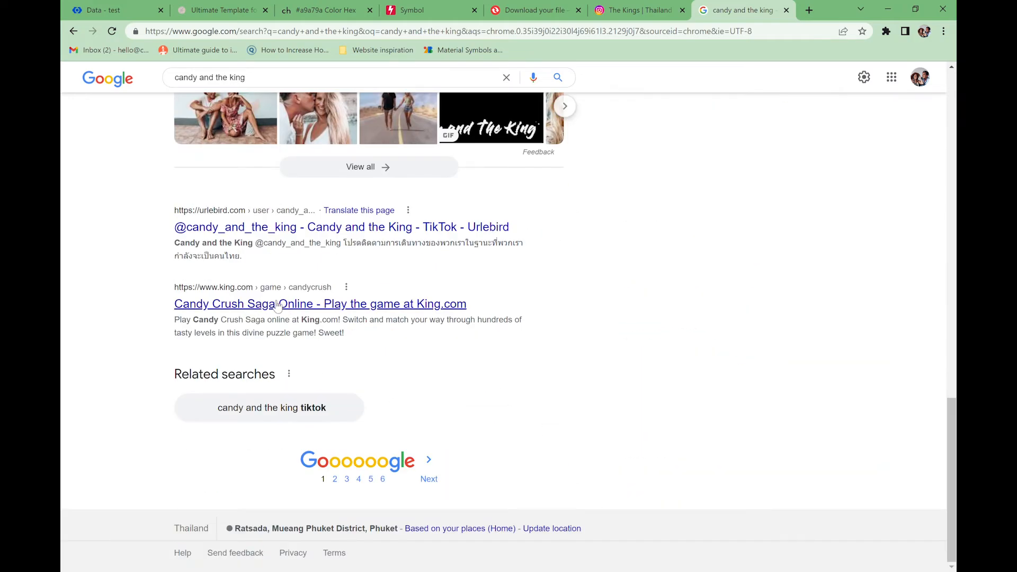
scroll(576, 306, "up", 15)
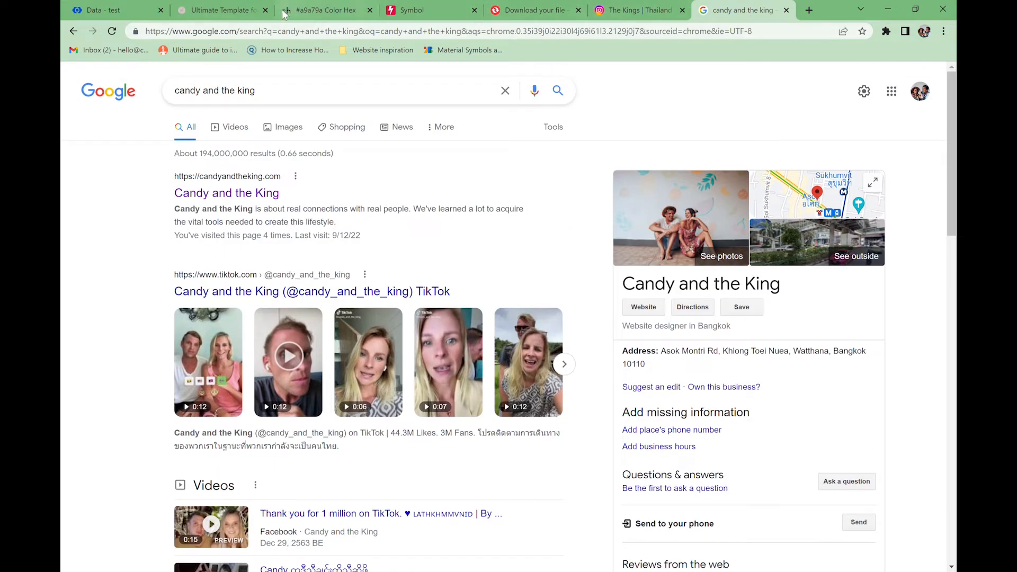
left_click(133, 16)
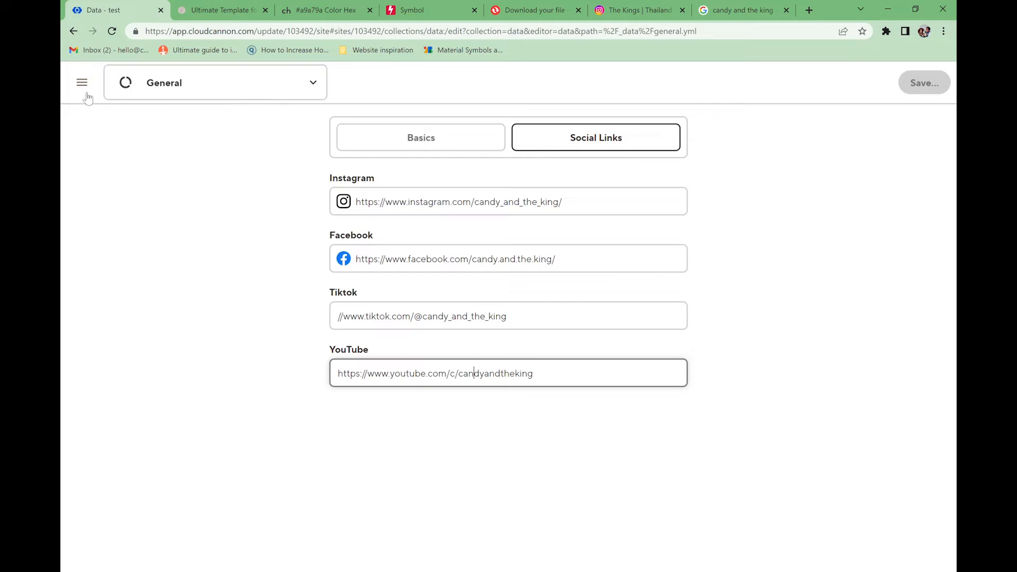
- Open the Navigation data file from the Data collection
left_click(154, 95)
left_click(170, 138)
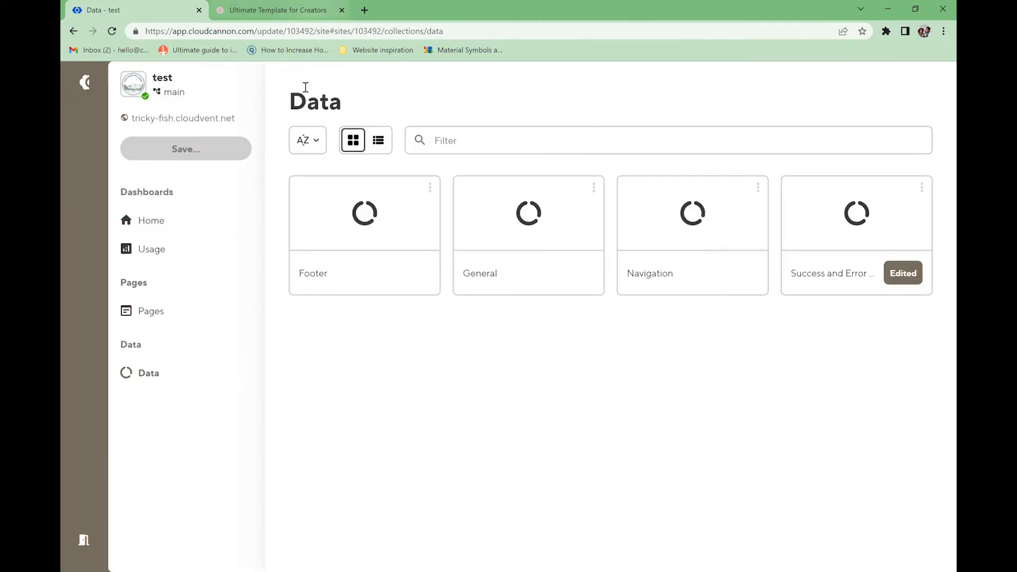
left_click(713, 235)
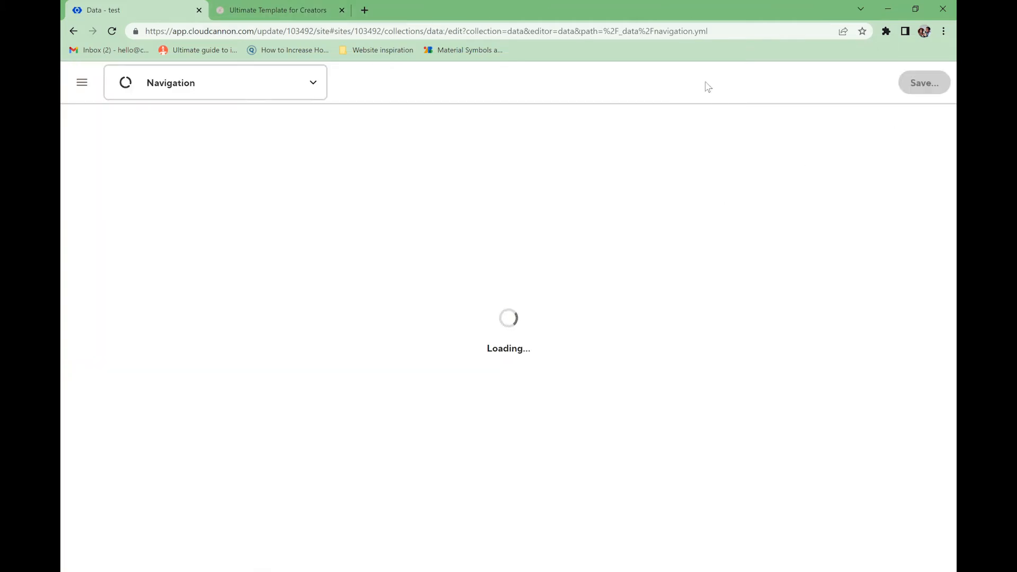
- Compare the live site's navigation menu with the Navigation settings
key("ctrl+Tab")
left_click(909, 100)
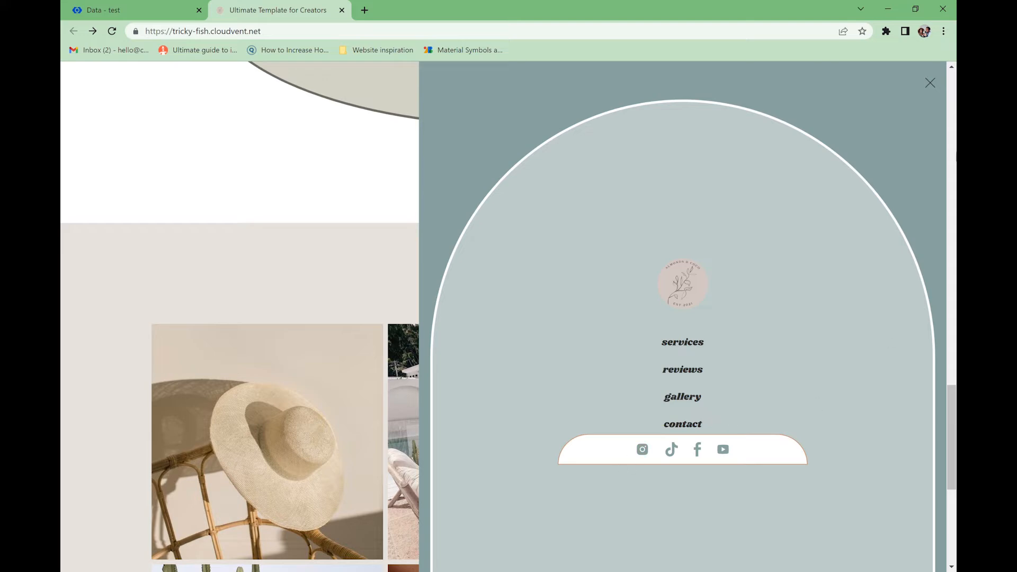
left_click(929, 83)
left_click(155, 11)
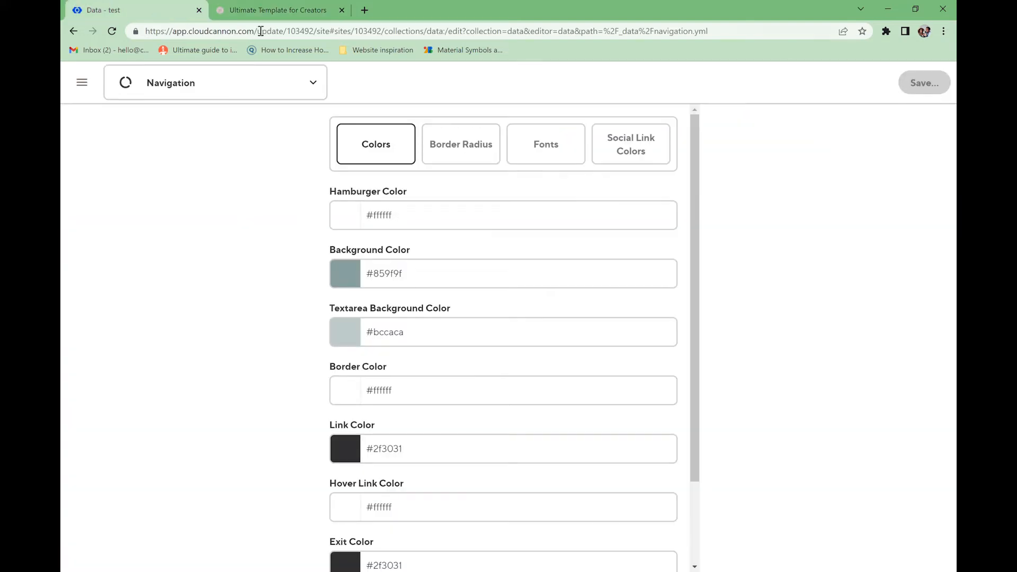
left_click(249, 10)
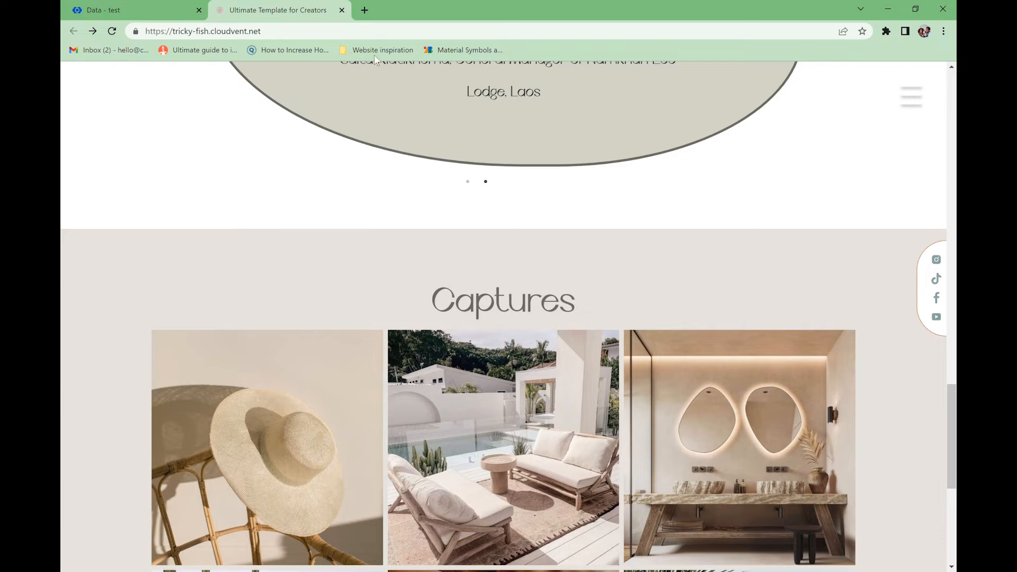
left_click(154, 10)
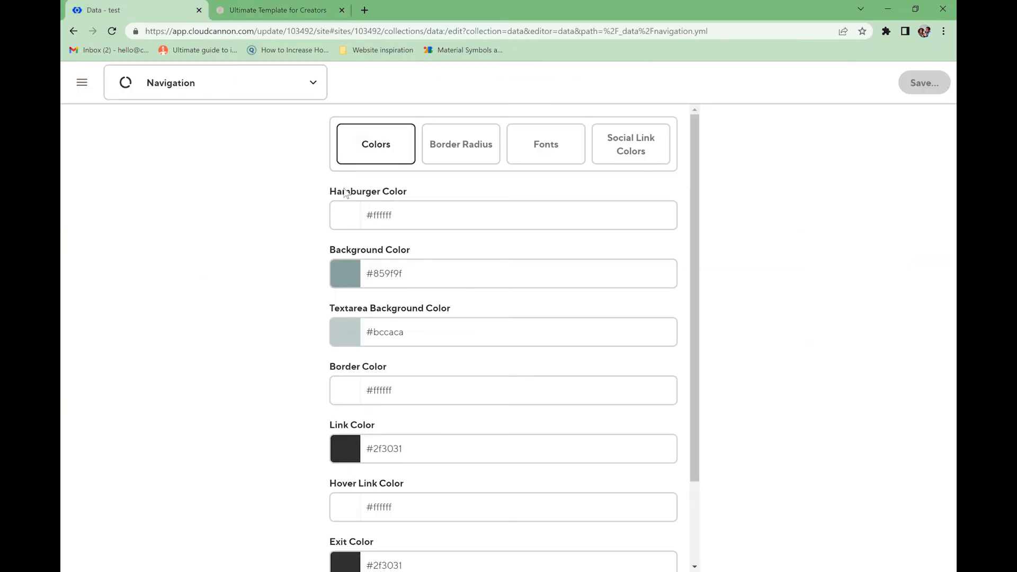
- Replace the white hamburger colour with #d4d2c5
left_click(415, 220)
key("ctrl+a")
type("#d4d2c5")
- After checking the live menu, set the navigation background colour to transparent
left_click(559, 242)
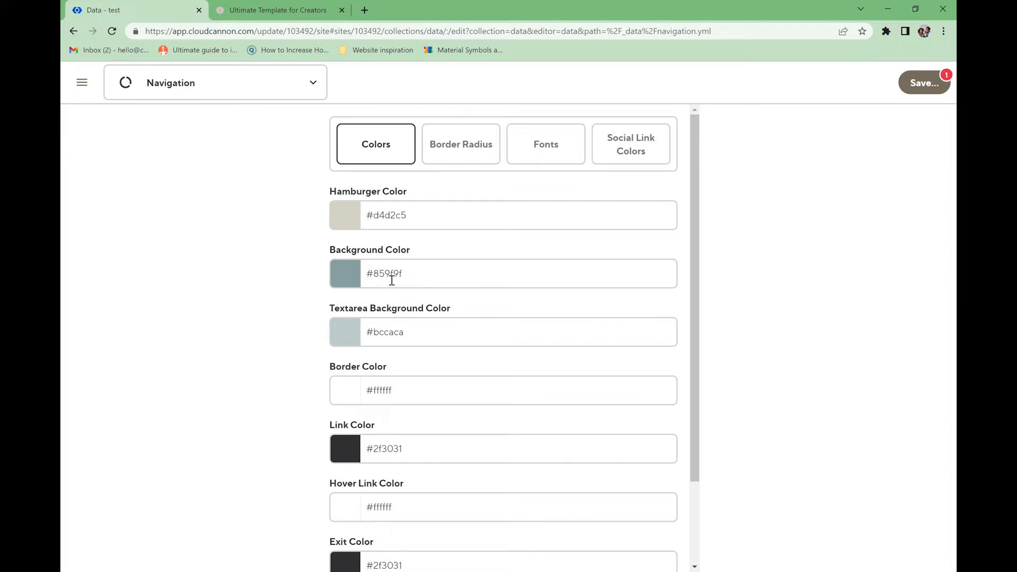
left_click(294, 13)
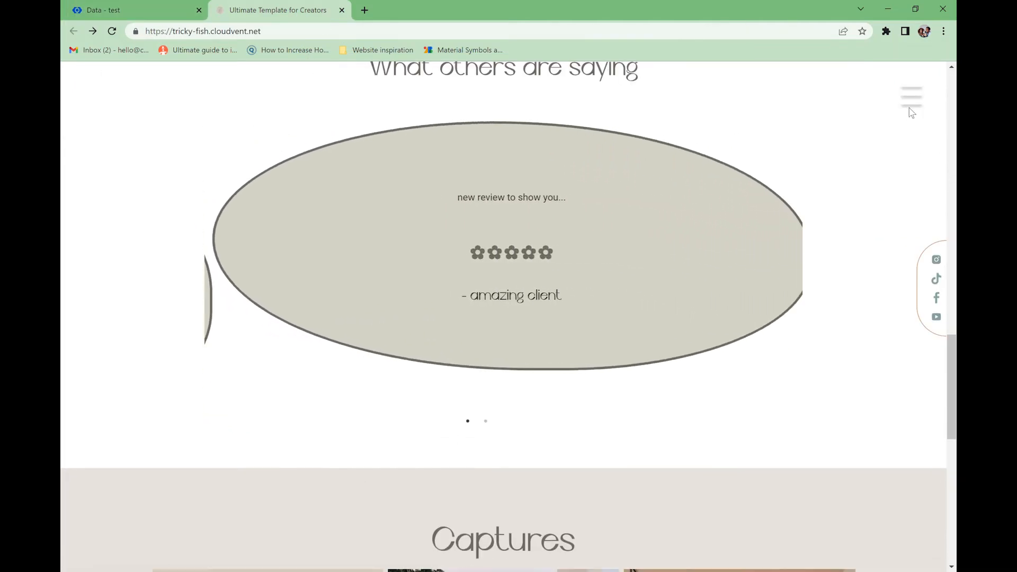
left_click(911, 96)
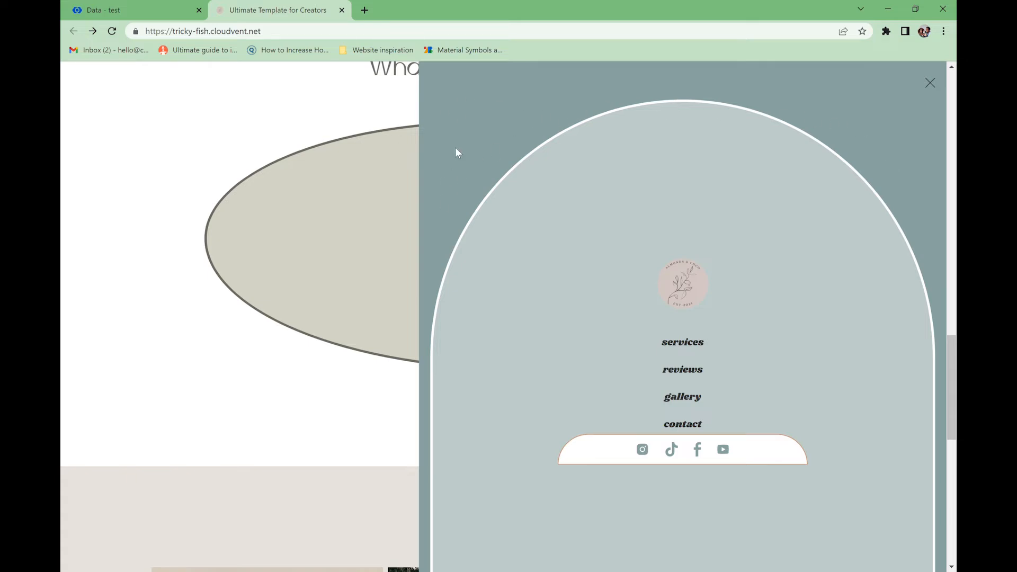
left_click(101, 10)
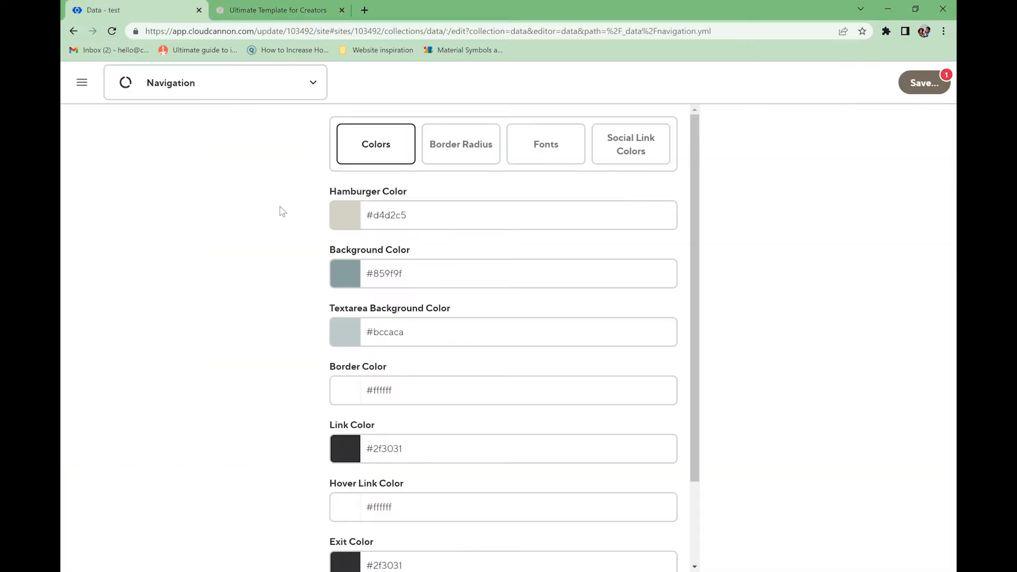
left_click(432, 277)
left_click_drag(402, 275, 373, 276)
type("tran")
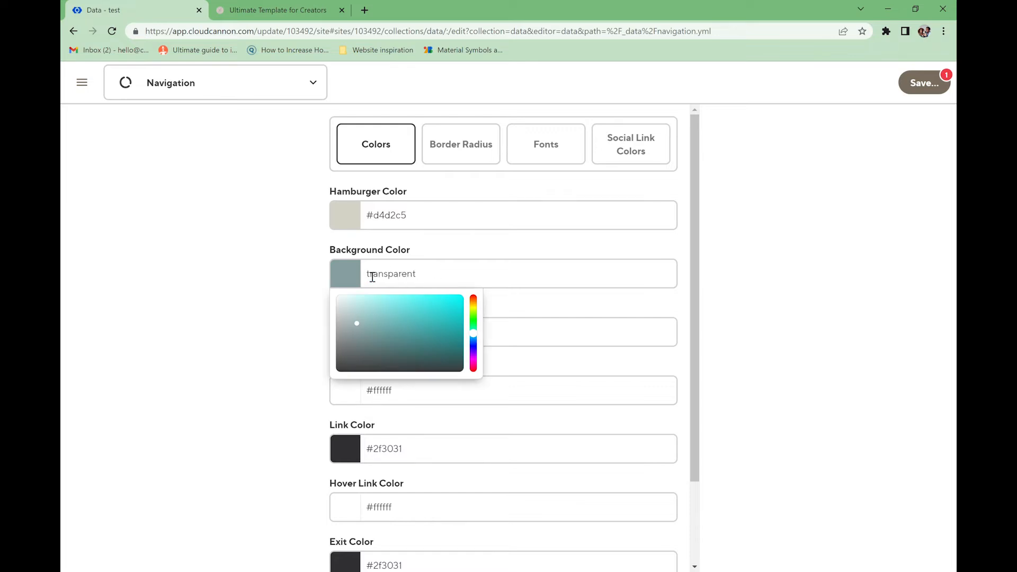
type("sparent")
left_click(508, 306)
- Set both the textarea background and border colours to #d4d2c5
left_click(447, 339)
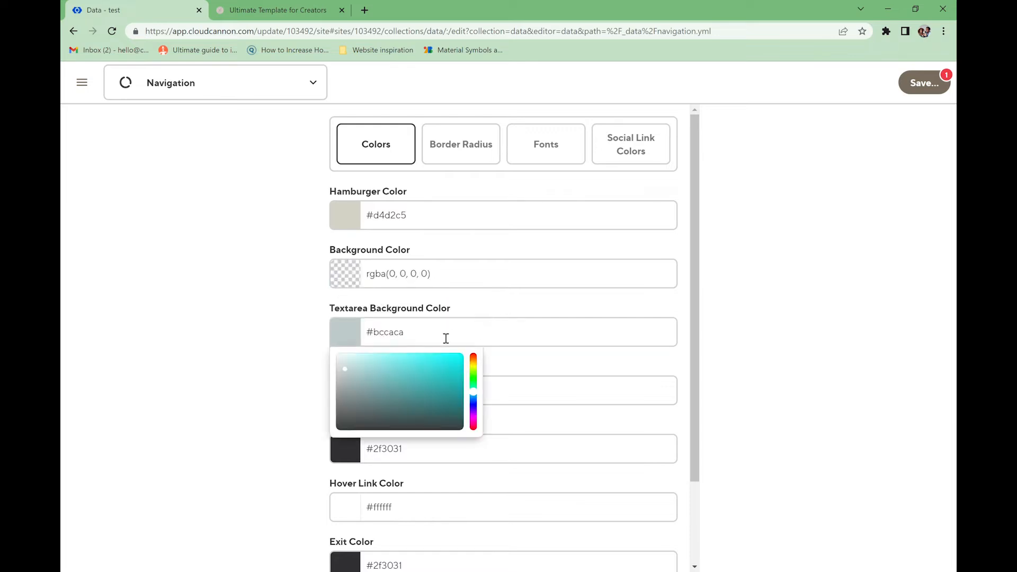
key("ctrl+a")
left_click(448, 349)
key("ctrl+a")
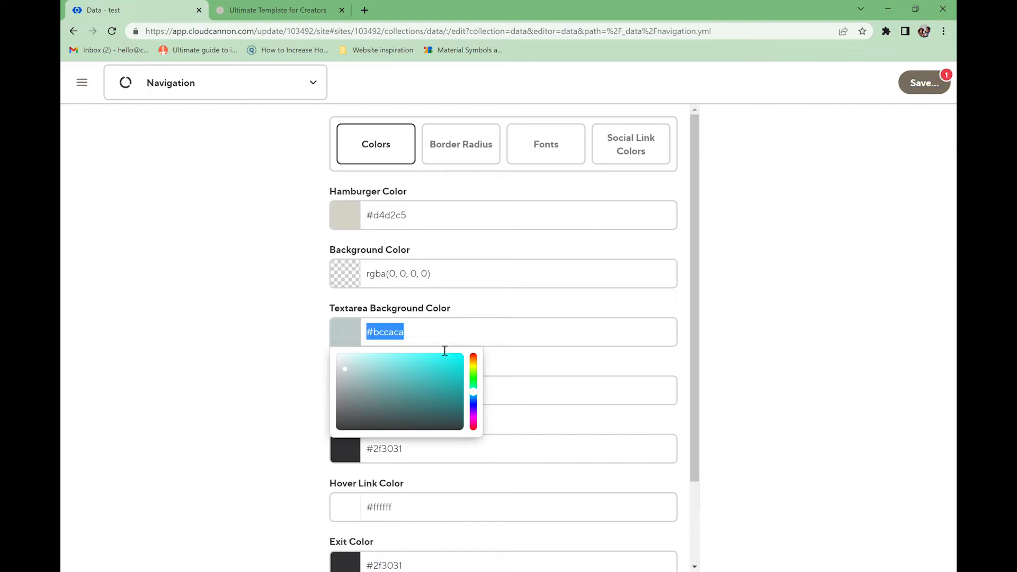
type("#d4d2c5")
left_click(597, 364)
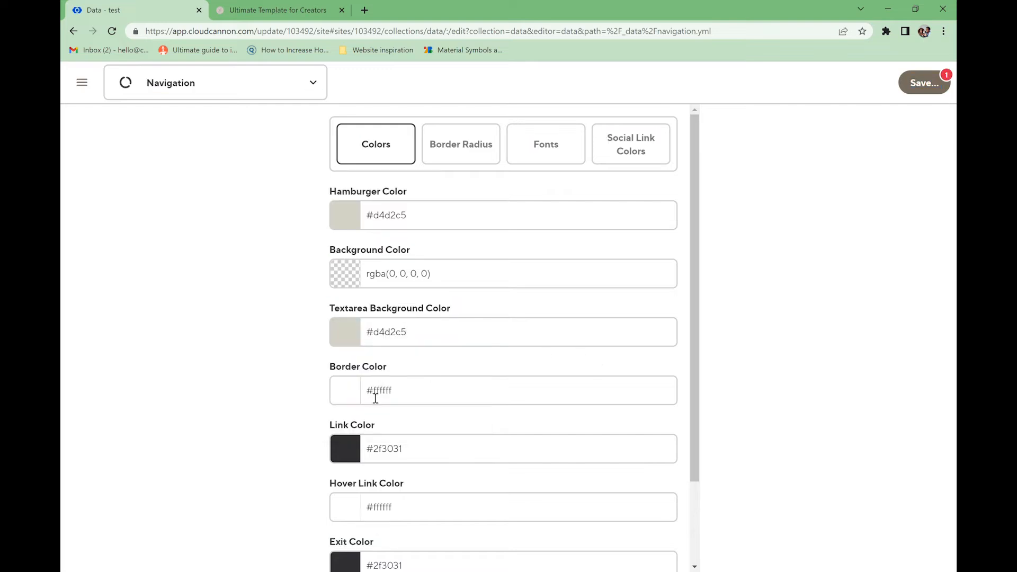
left_click(415, 393)
left_click(352, 396)
left_click(418, 397)
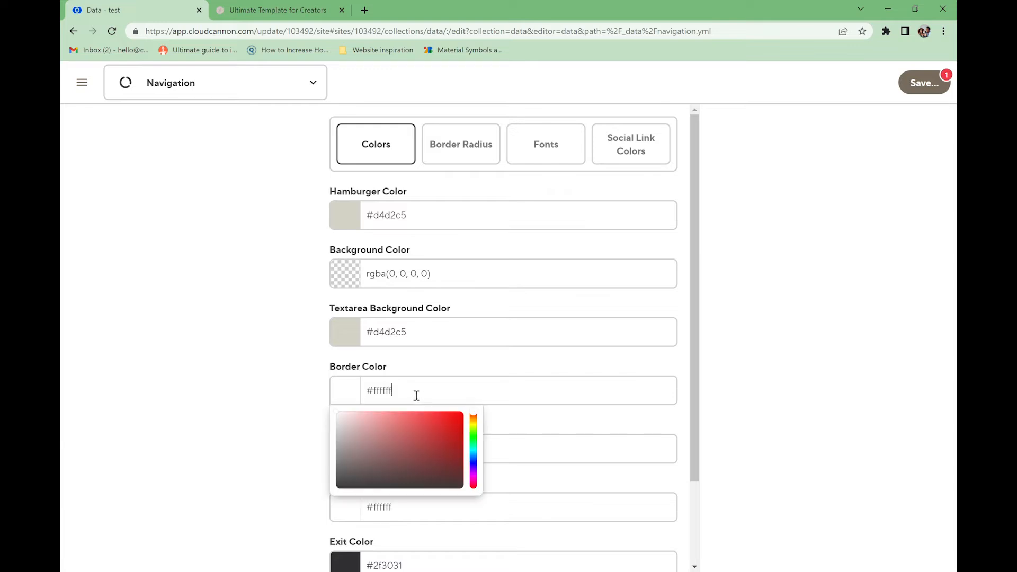
key("ctrl+a")
type("#d4d2c5")
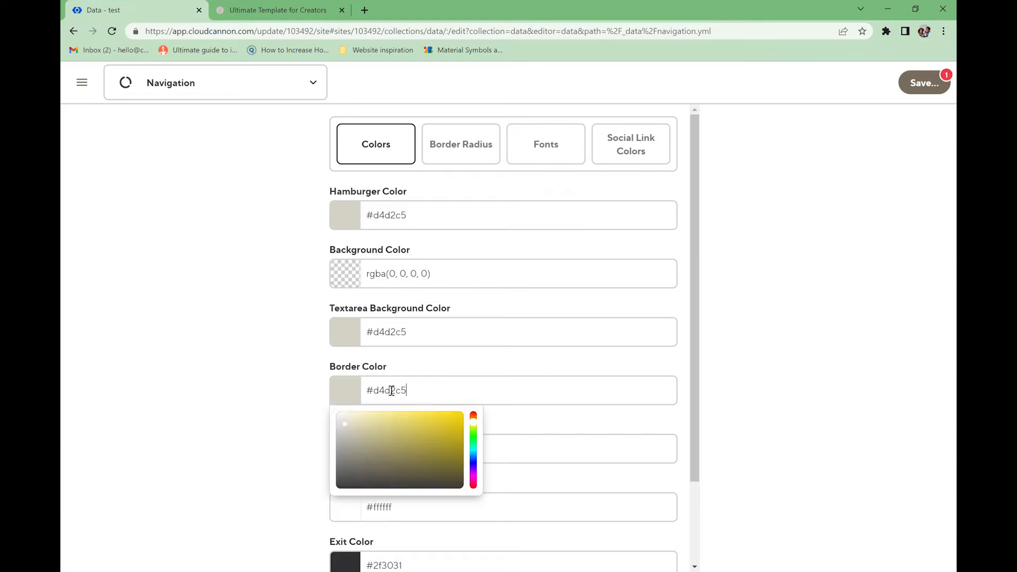
left_click(419, 370)
- Set the navigation link colour to #7f766b
scroll(420, 384, "down", 2)
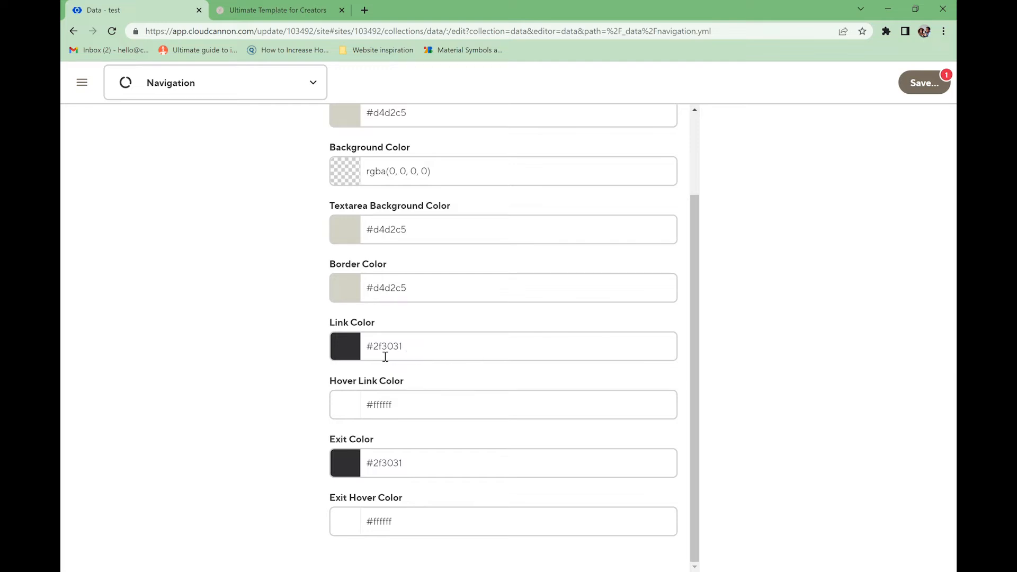
left_click(286, 11)
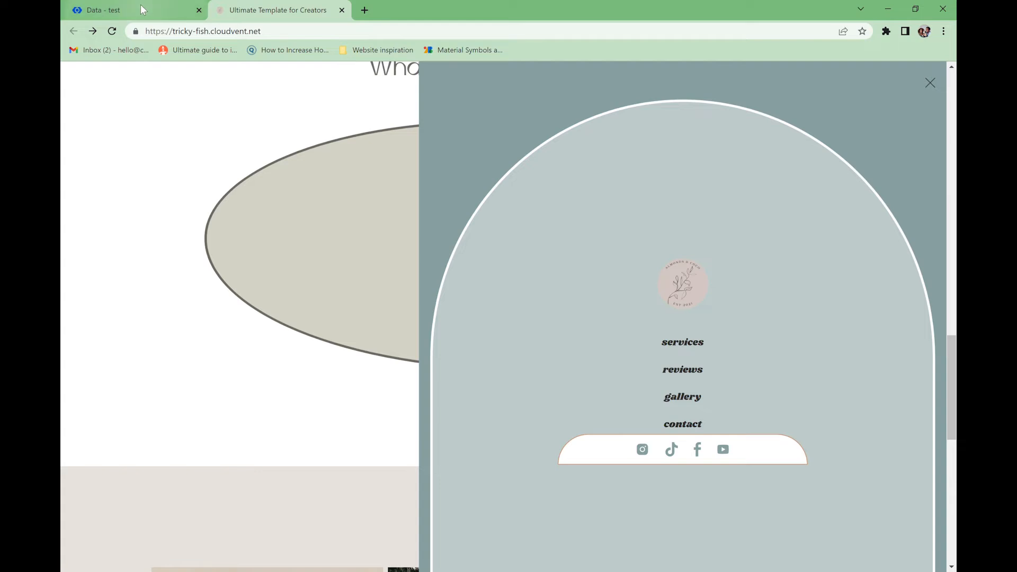
left_click(106, 10)
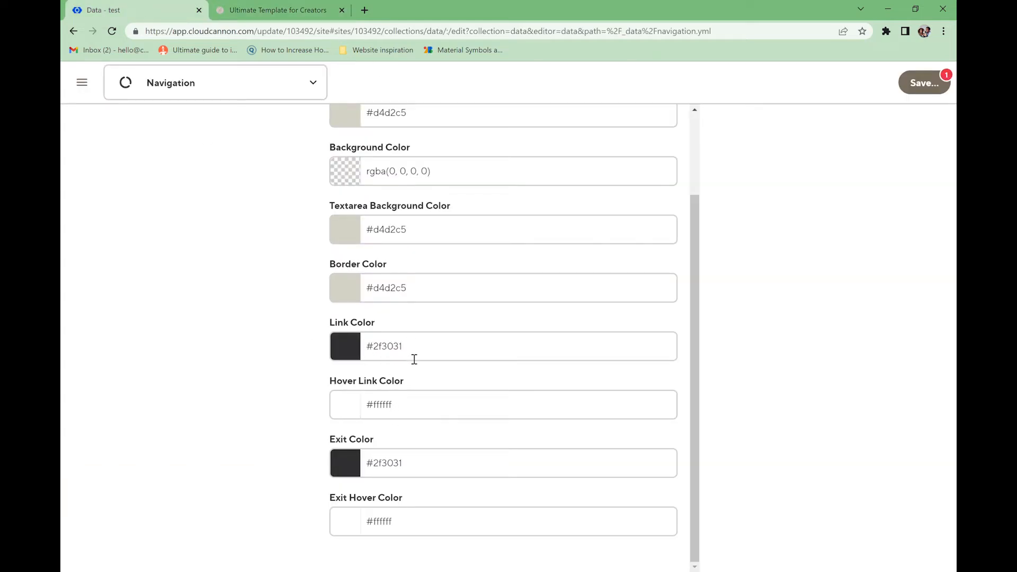
left_click(356, 350)
left_click(473, 373)
left_click(356, 404)
- Make the hover link and exit hover colours black, then save the navigation colours
left_click(358, 407)
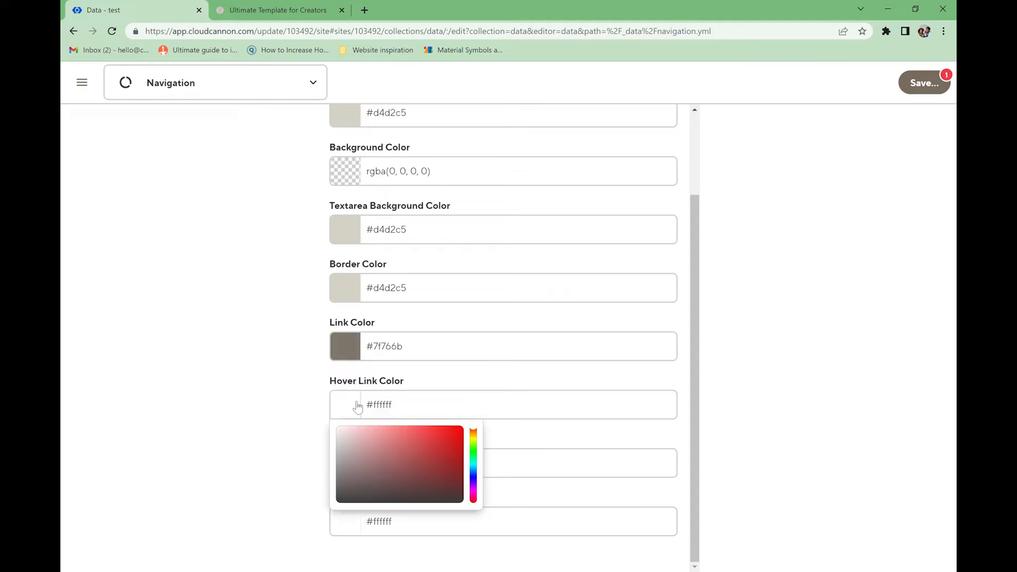
left_click(473, 442)
left_click(434, 468)
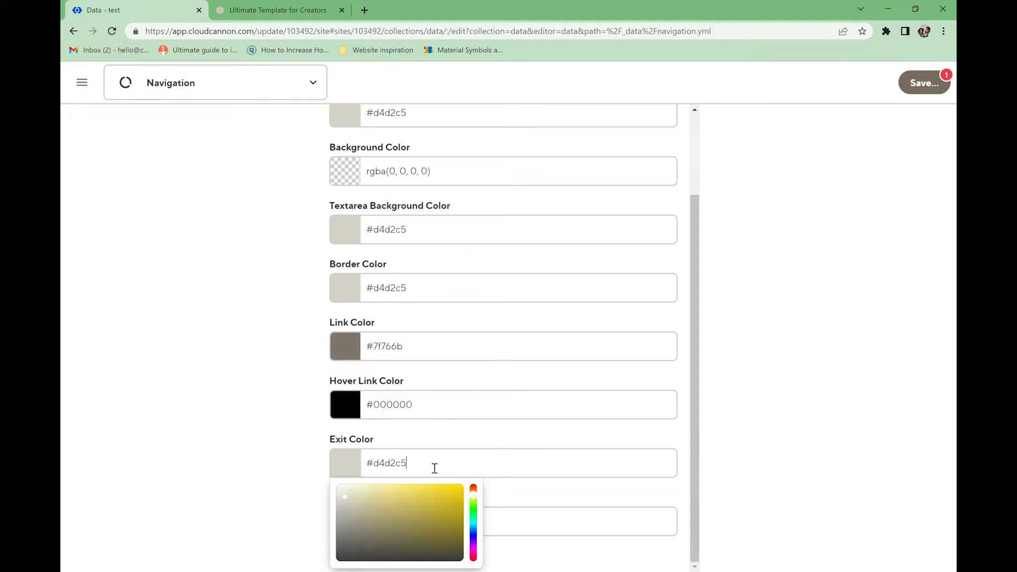
left_click(446, 443)
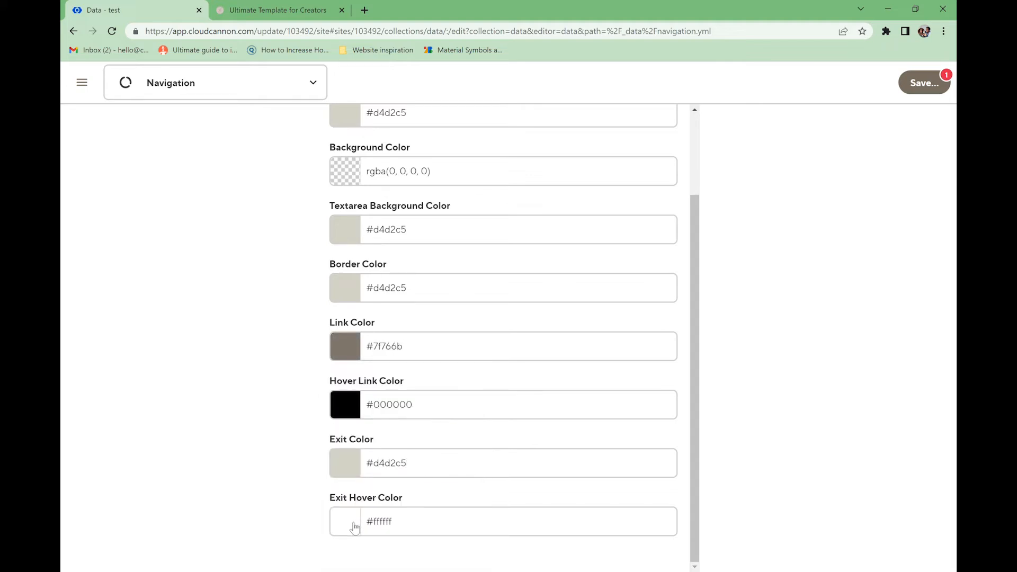
left_click(355, 527)
left_click(337, 501)
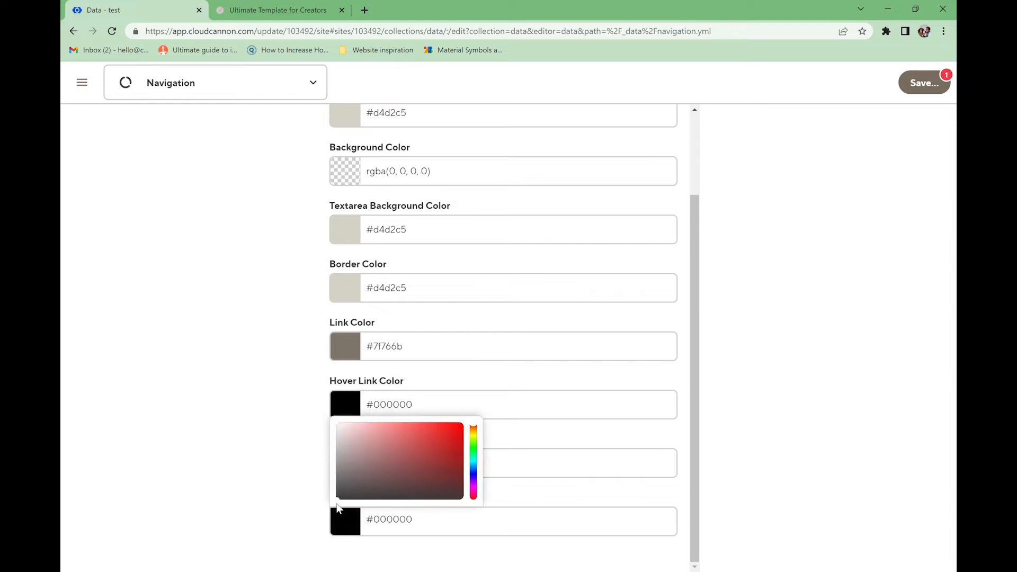
left_click(943, 85)
left_click(682, 310)
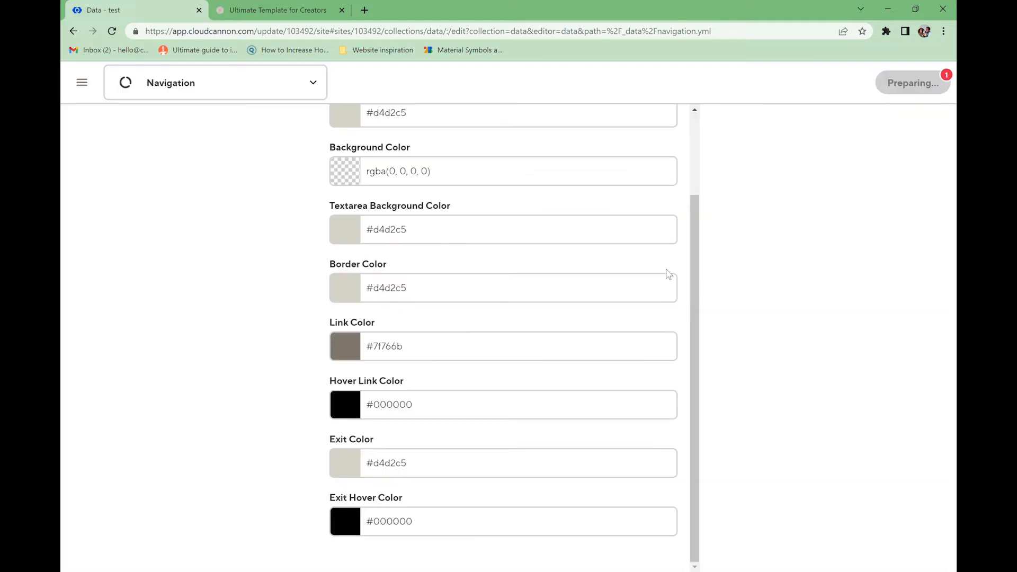
left_click(276, 10)
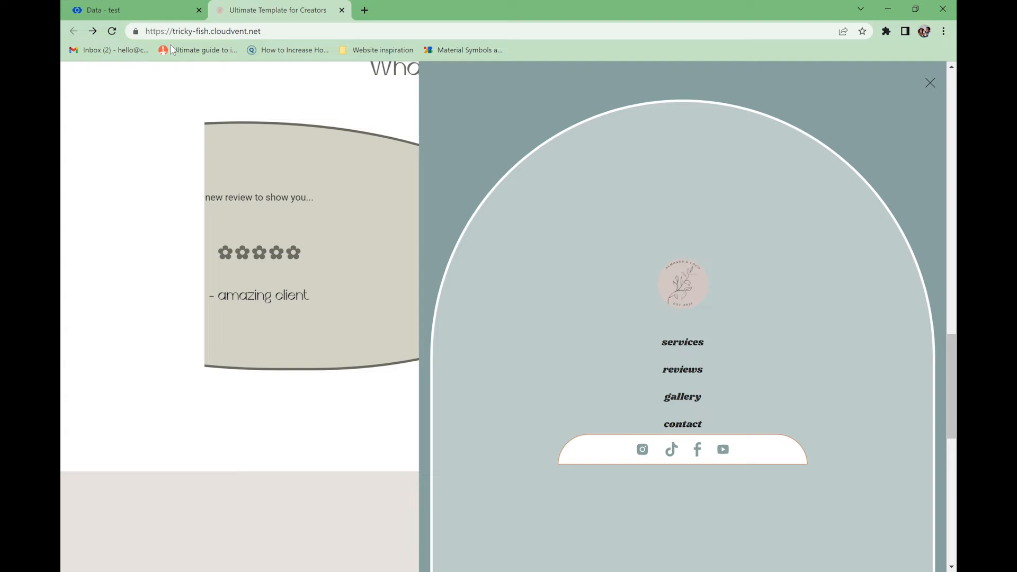
left_click(111, 31)
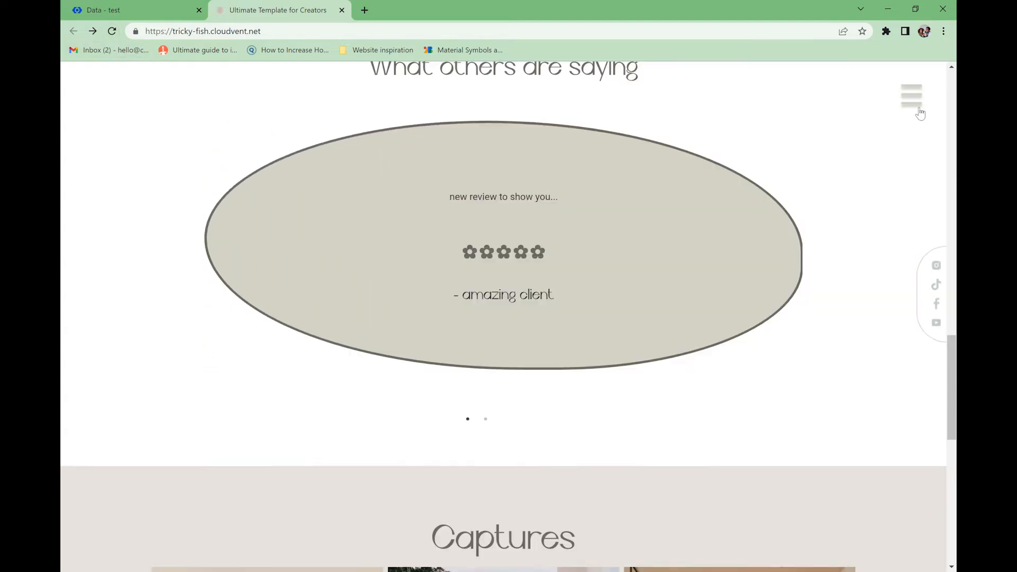
left_click(912, 96)
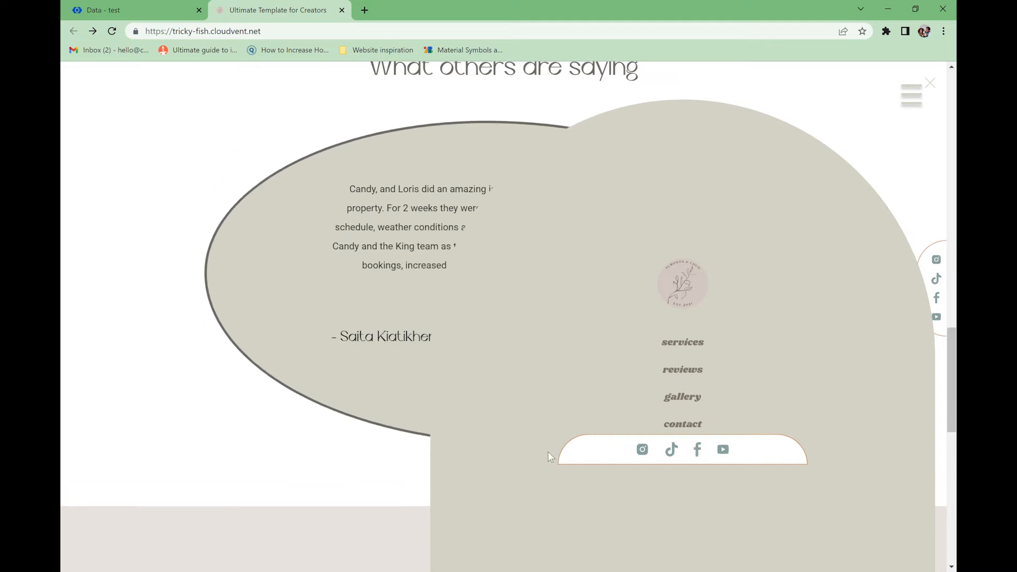
key("ctrl+shift+i")
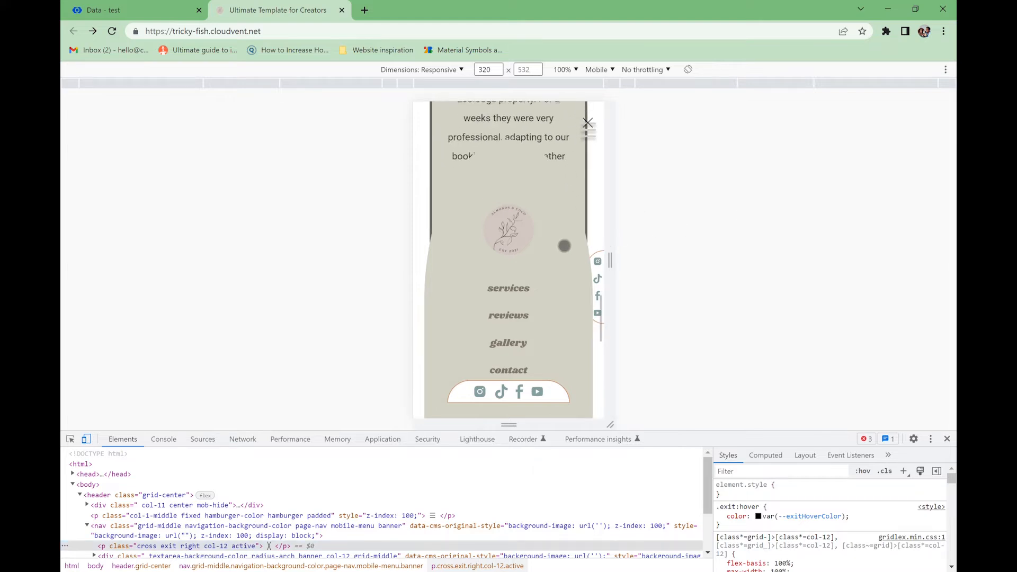
left_click_drag(567, 278, 556, 428)
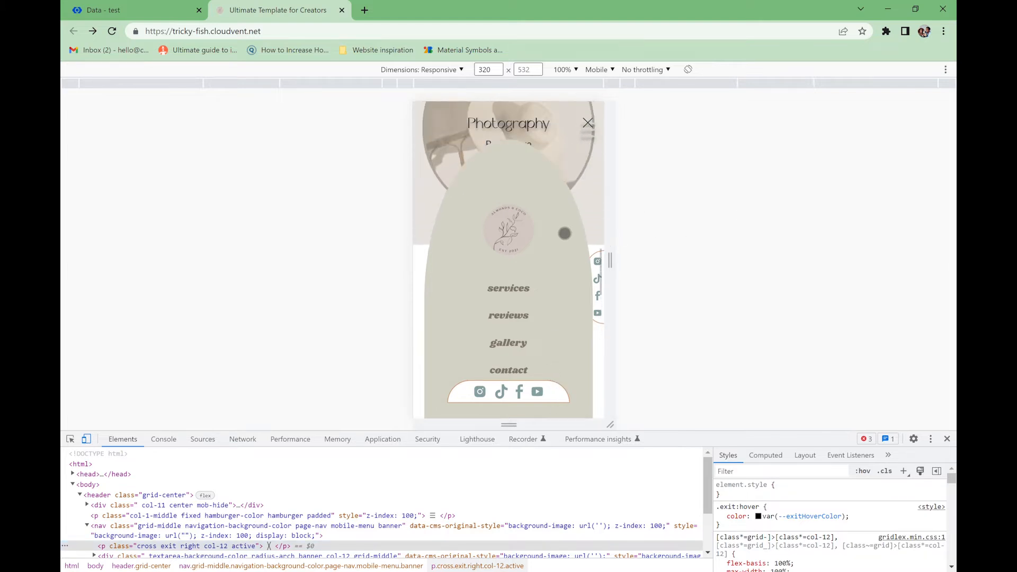
left_click_drag(563, 233, 559, 371)
left_click(593, 127)
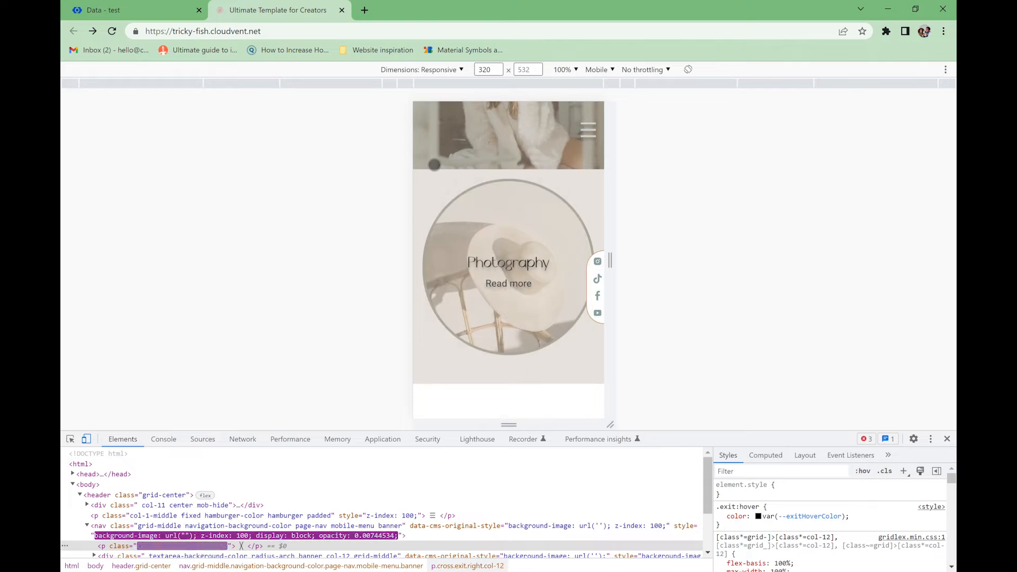
left_click(92, 11)
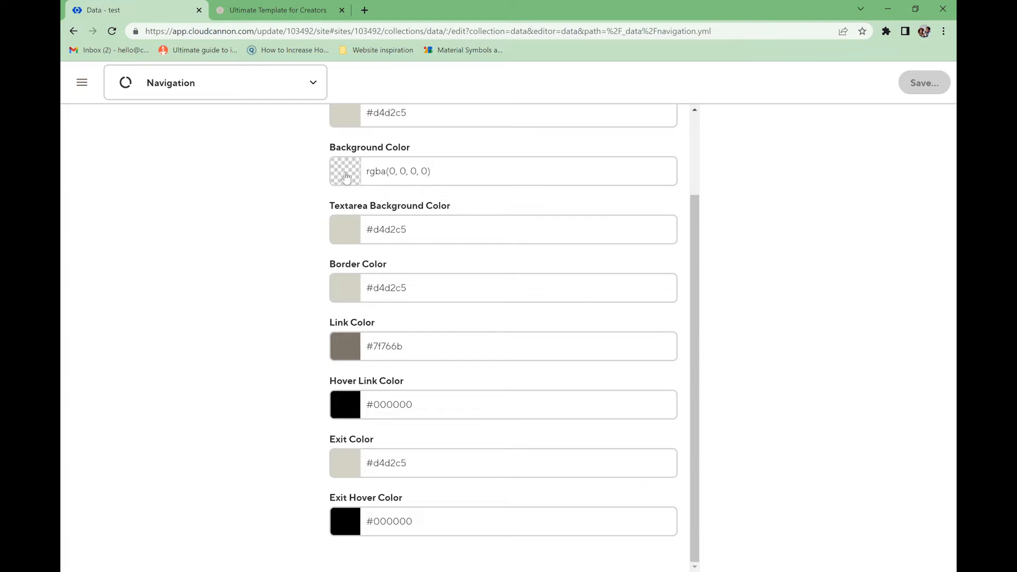
- Replace the transparent navigation background with #d4d2c5
left_click(430, 175)
key("ctrl+a")
type("#d4d2c5")
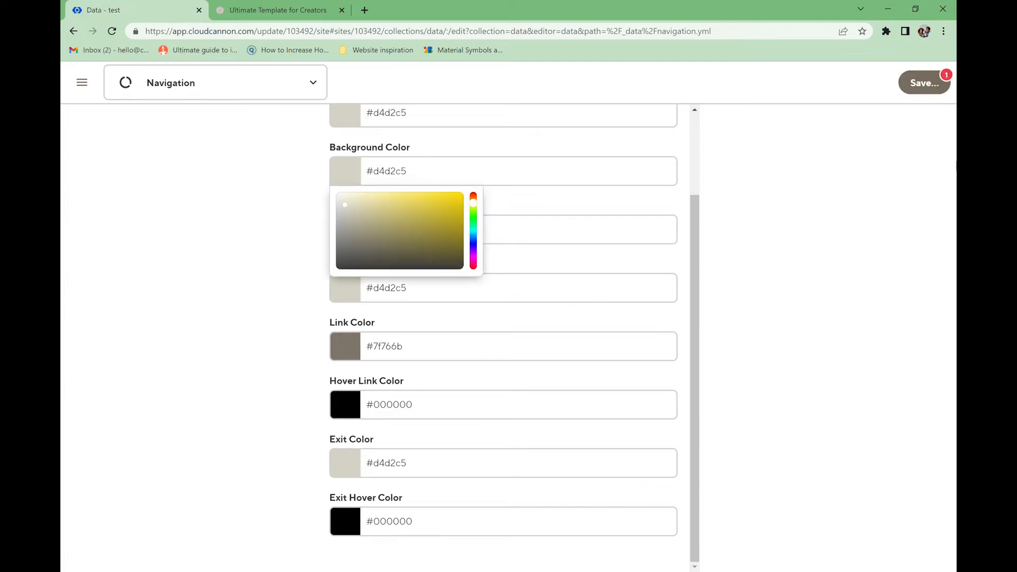
left_click(541, 254)
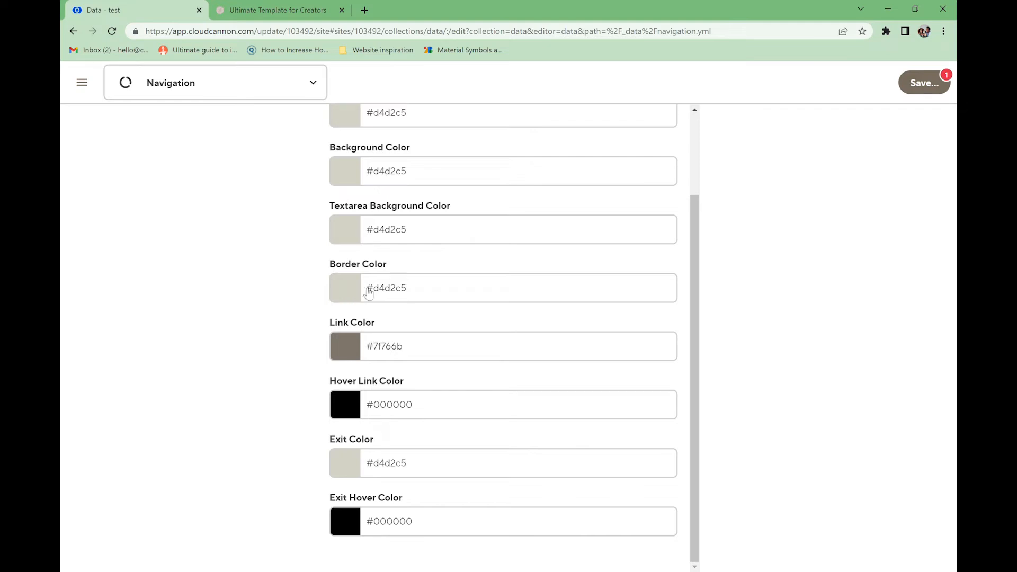
scroll(380, 291, "up", 2)
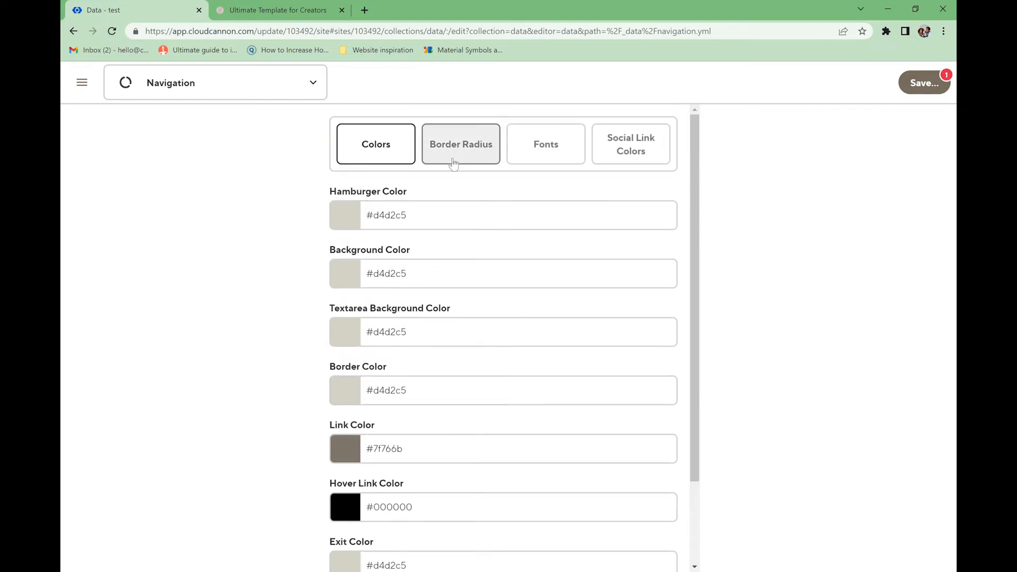
- Set the navigation border colour to #7f766b and save
left_click(453, 162)
left_click(378, 224)
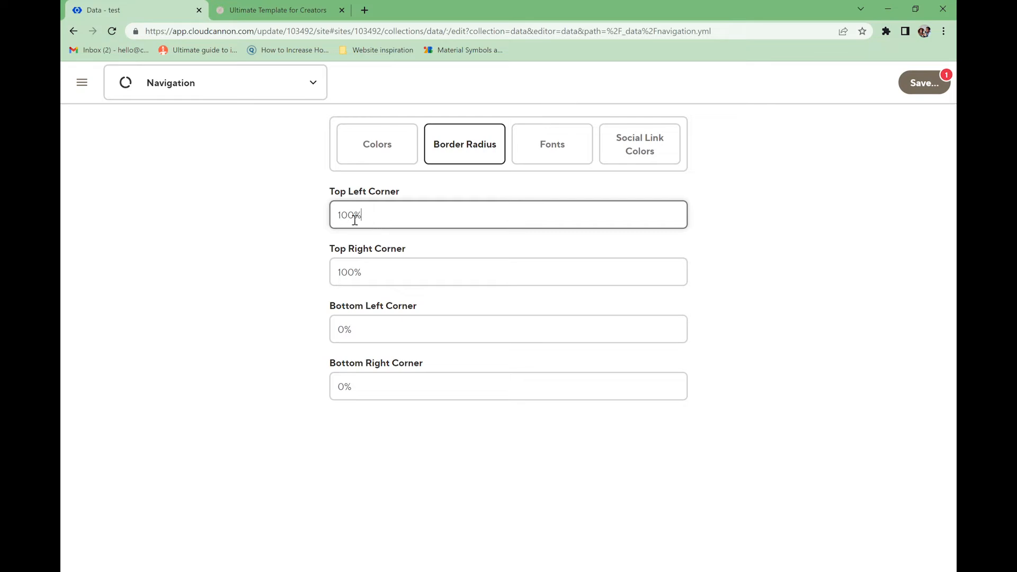
left_click(345, 386)
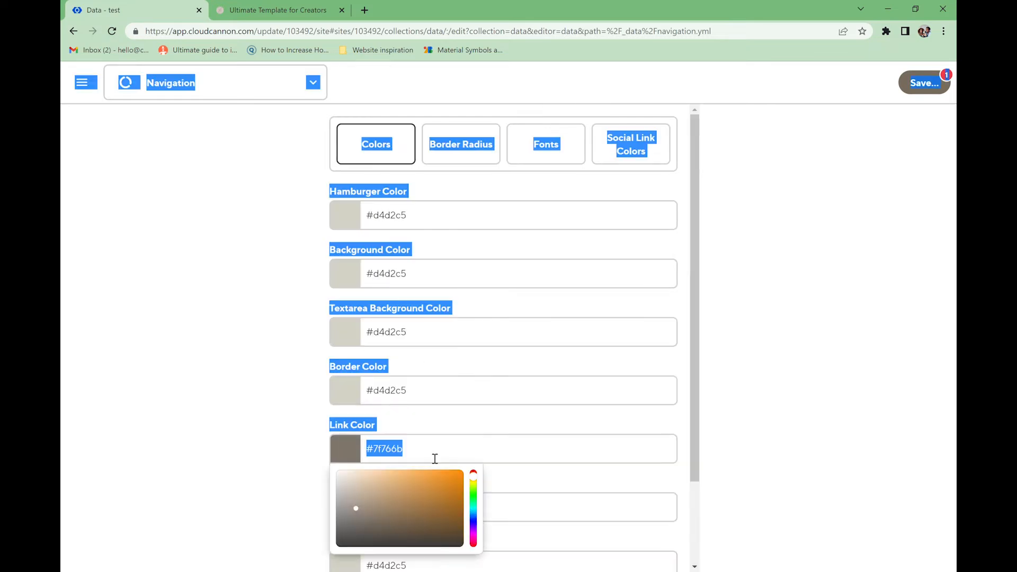
key("ctrl+s")
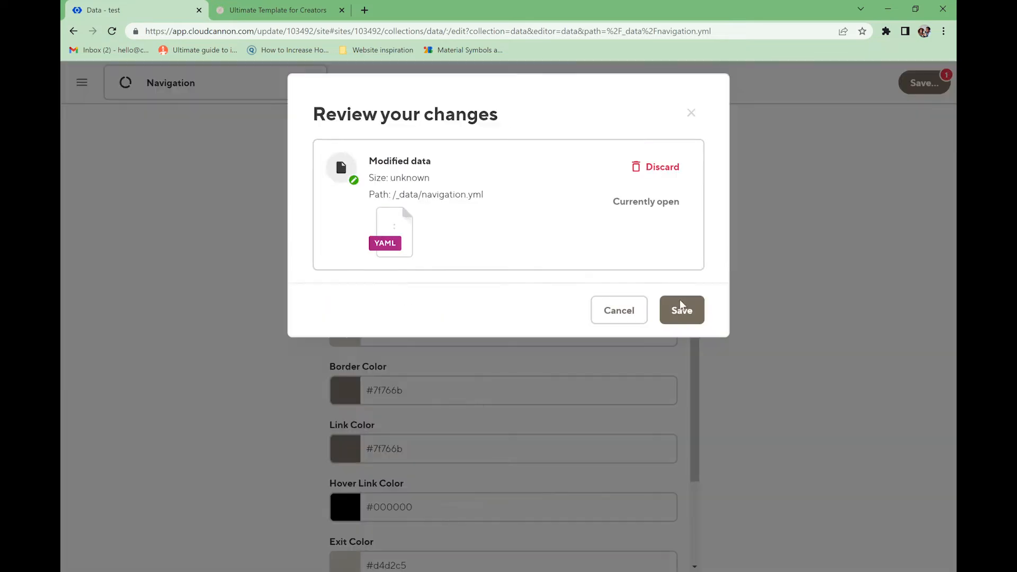
left_click(681, 307)
- Choose Cyrene as the navigation link font and reload the live site
left_click(552, 144)
left_click(469, 215)
scroll(418, 296, "up", 5)
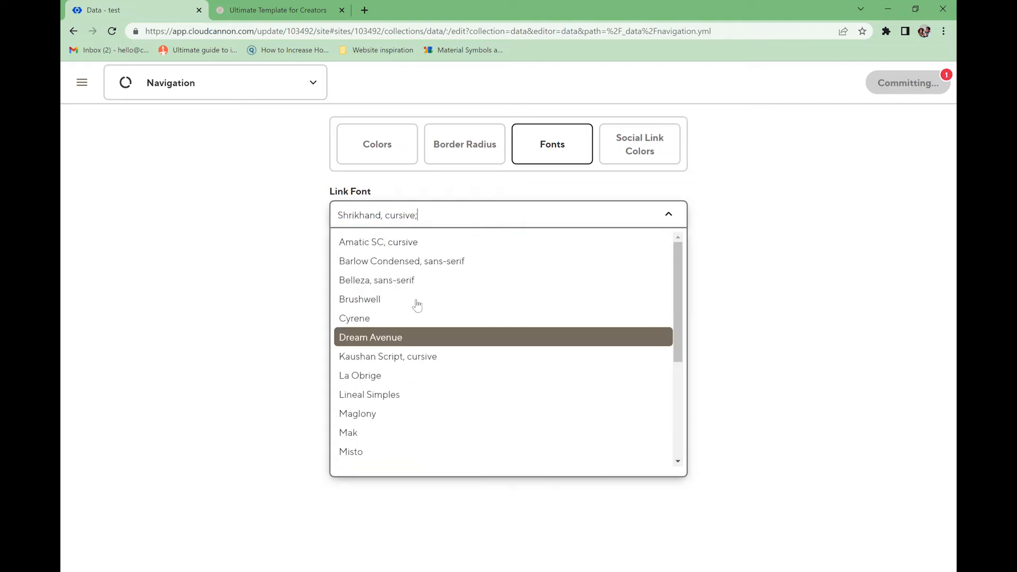
left_click(390, 318)
left_click(654, 154)
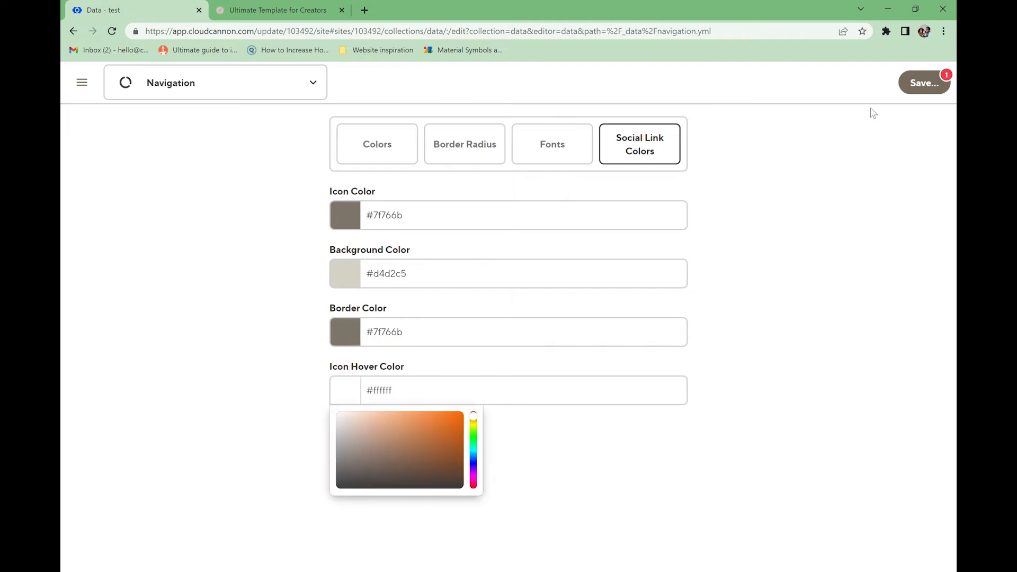
left_click(278, 9)
left_click(111, 31)
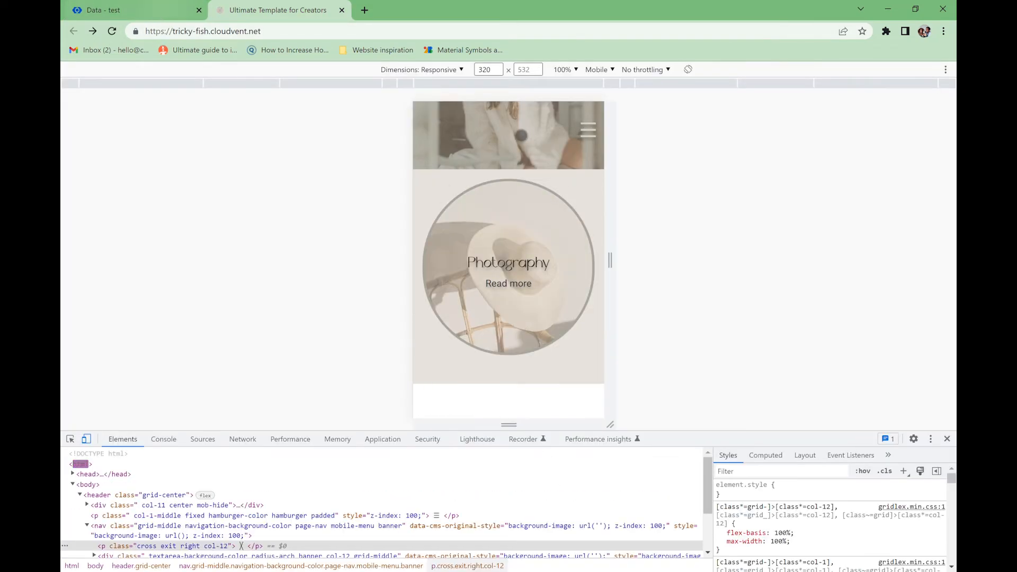
- Open the mobile menu, then leave mobile preview and reload the live site
left_click(586, 133)
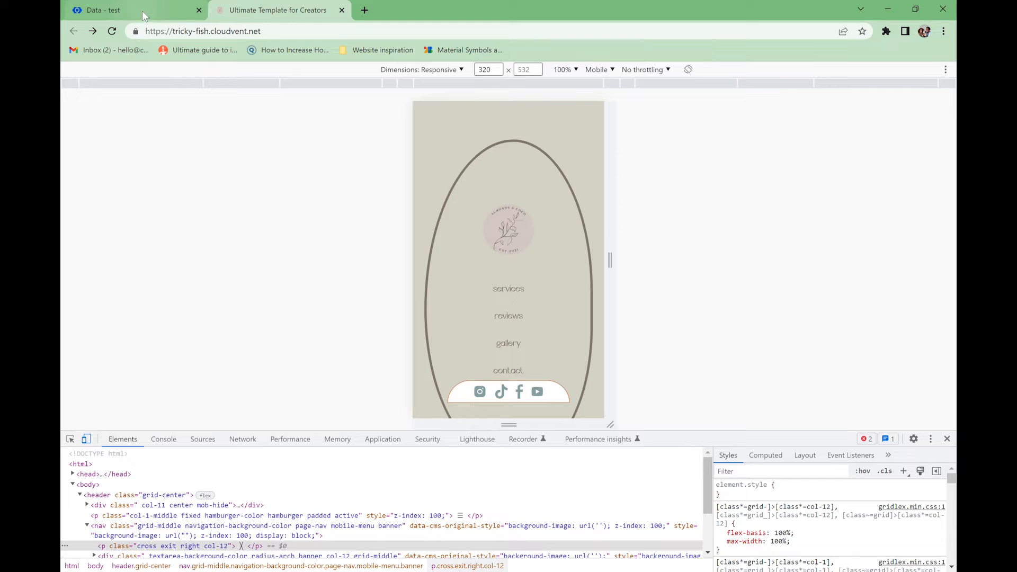
left_click(947, 439)
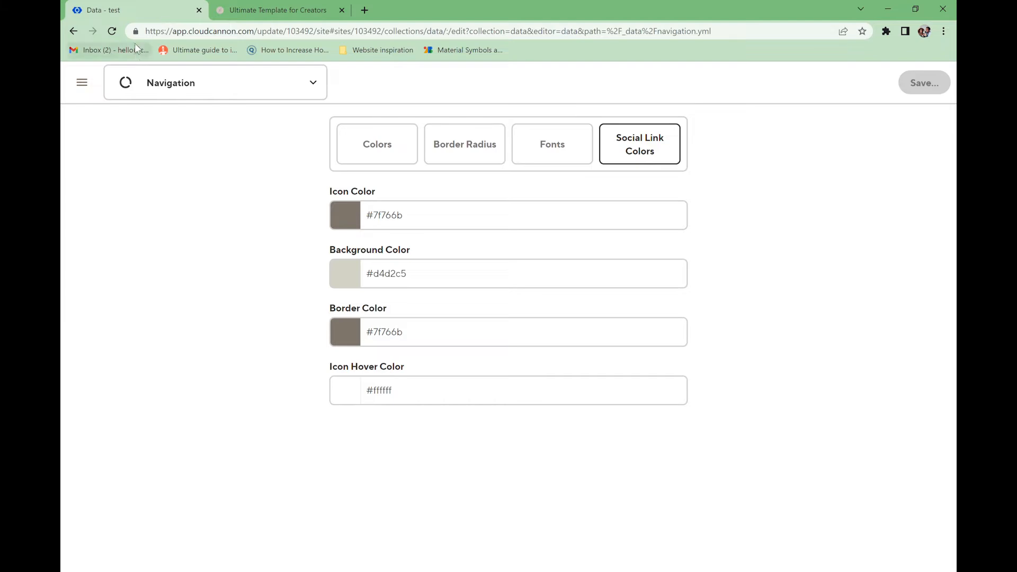
left_click(248, 29)
left_click(248, 11)
key("F5")
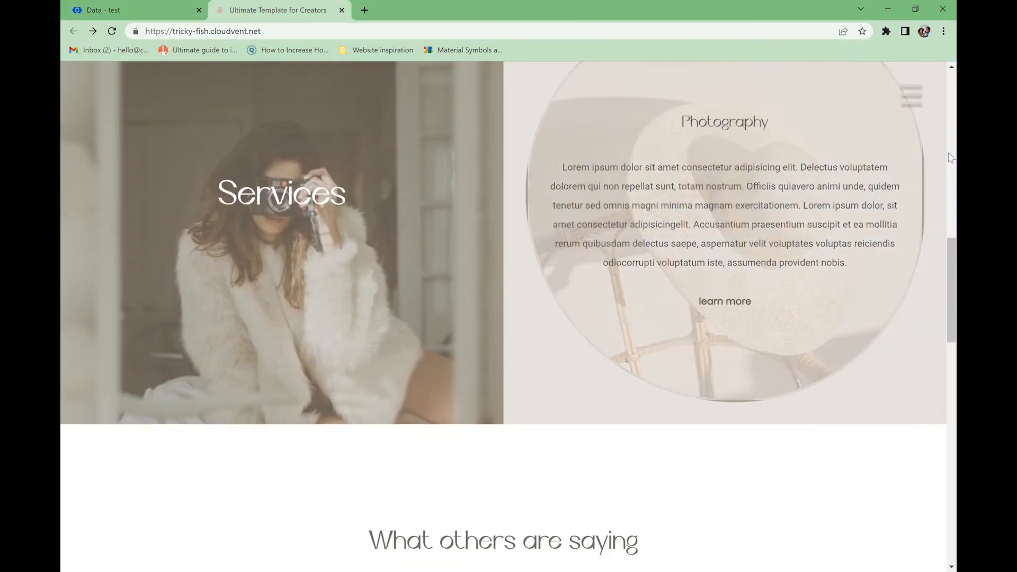
- Open and close the circular navigation menu, then reopen it after scrolling
left_click(916, 102)
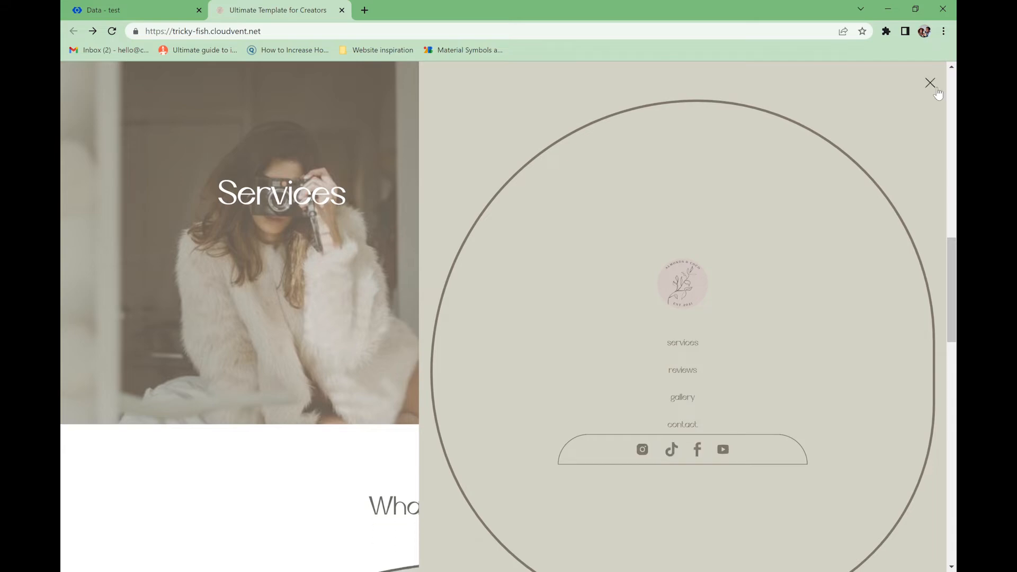
left_click(936, 90)
scroll(931, 265, "down", 3)
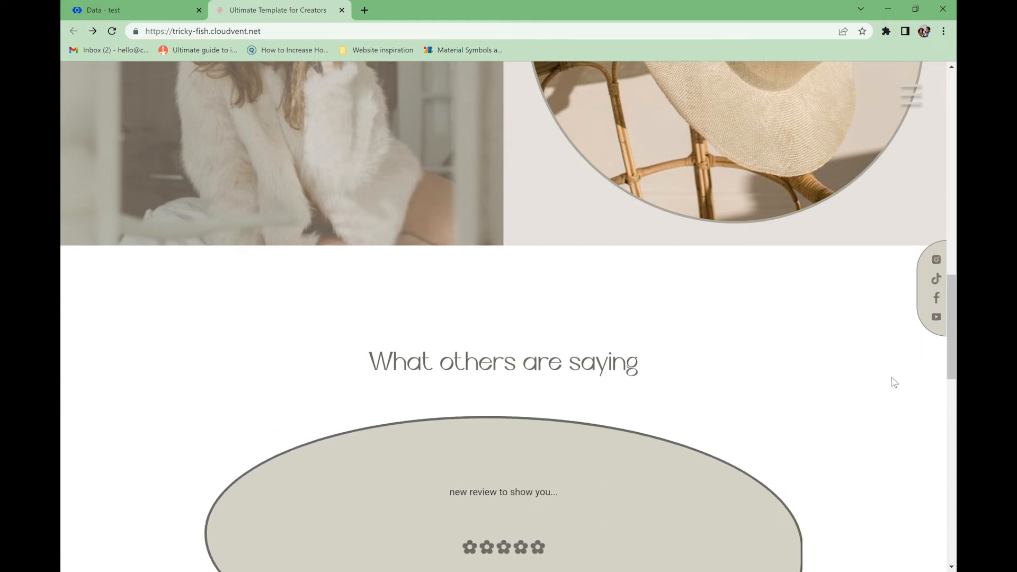
scroll(902, 321, "down", 3)
left_click(910, 97)
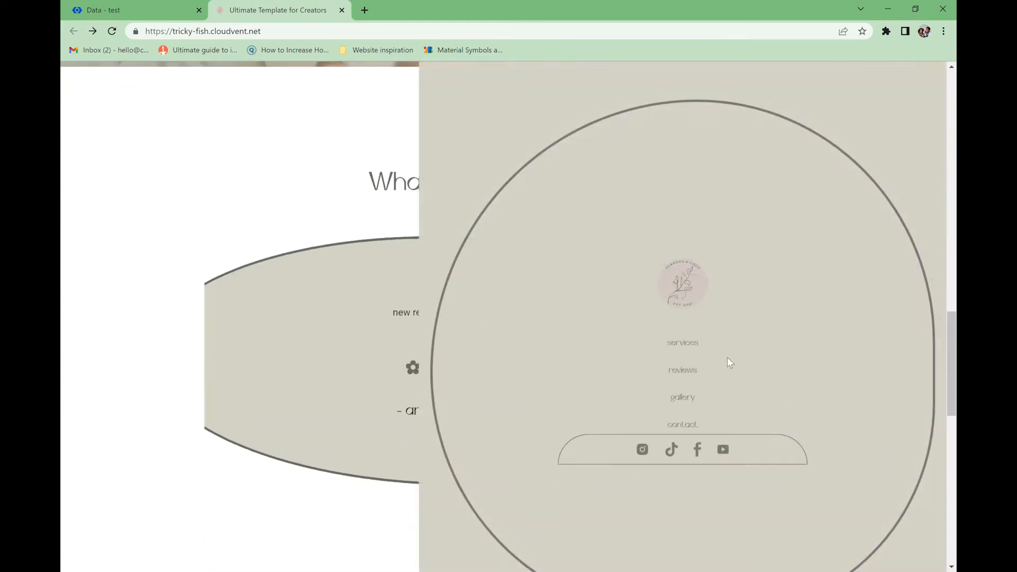
- Open the Success and Error Pages data file in CloudCannon
left_click(936, 97)
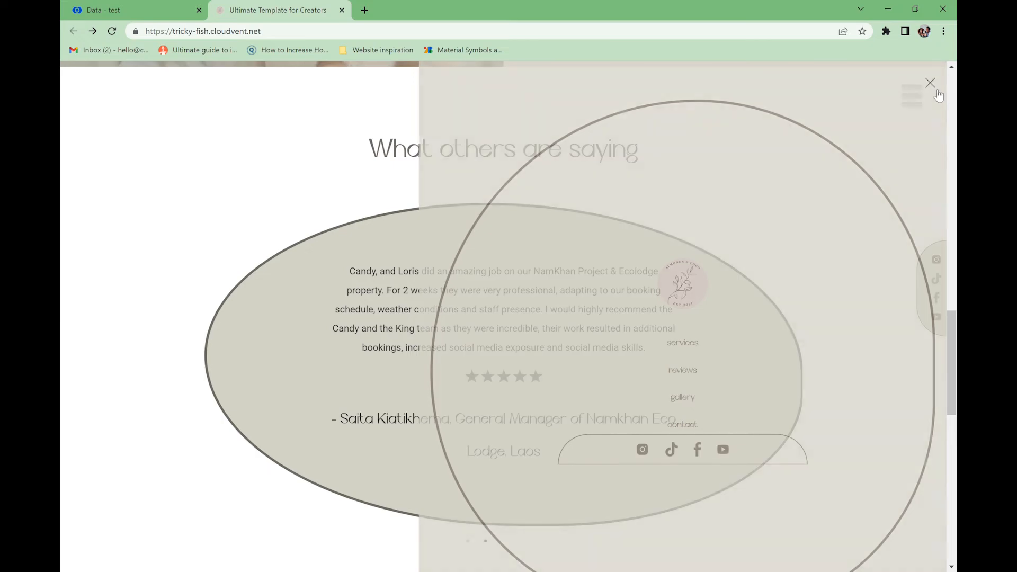
left_click(128, 8)
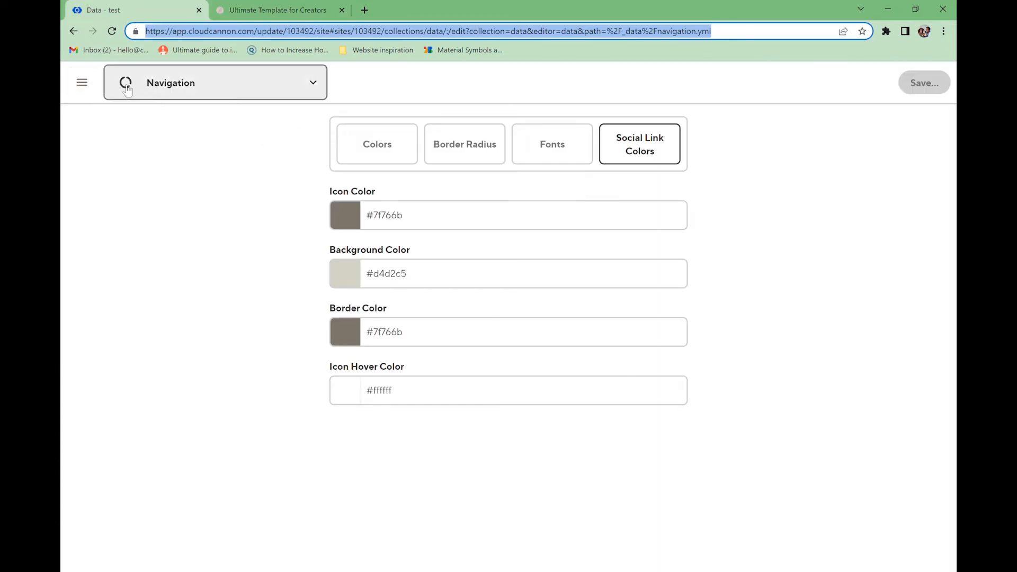
left_click(148, 91)
left_click(151, 140)
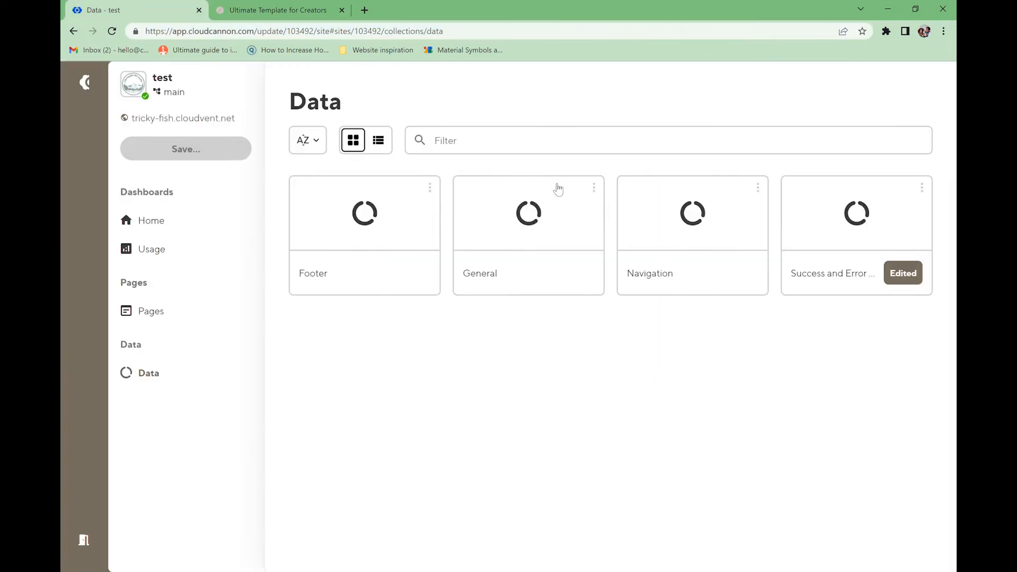
left_click(840, 239)
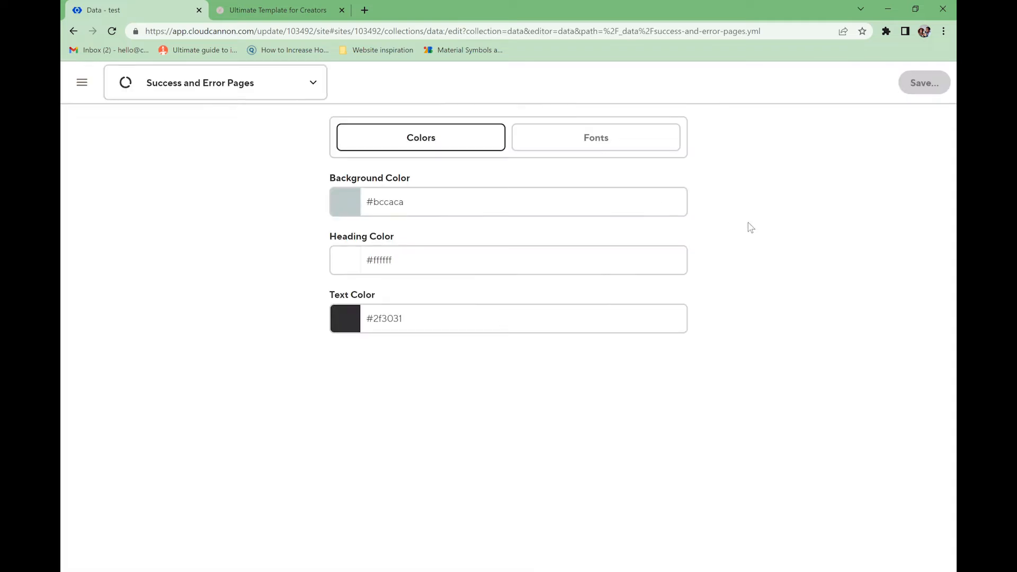
- Set the page background to #d4d2c5 and the heading colour to #75716b
left_click(409, 208)
left_click(473, 233)
left_click(345, 235)
left_click(345, 260)
left_click(473, 289)
left_click_drag(344, 299, 347, 323)
- Set the text colour to #75716b to match the heading
left_click(345, 318)
left_click(344, 393)
left_click(447, 268)
key("ctrl+a")
key("ctrl+c")
left_click(404, 322)
key("ctrl+a")
key("ctrl+v")
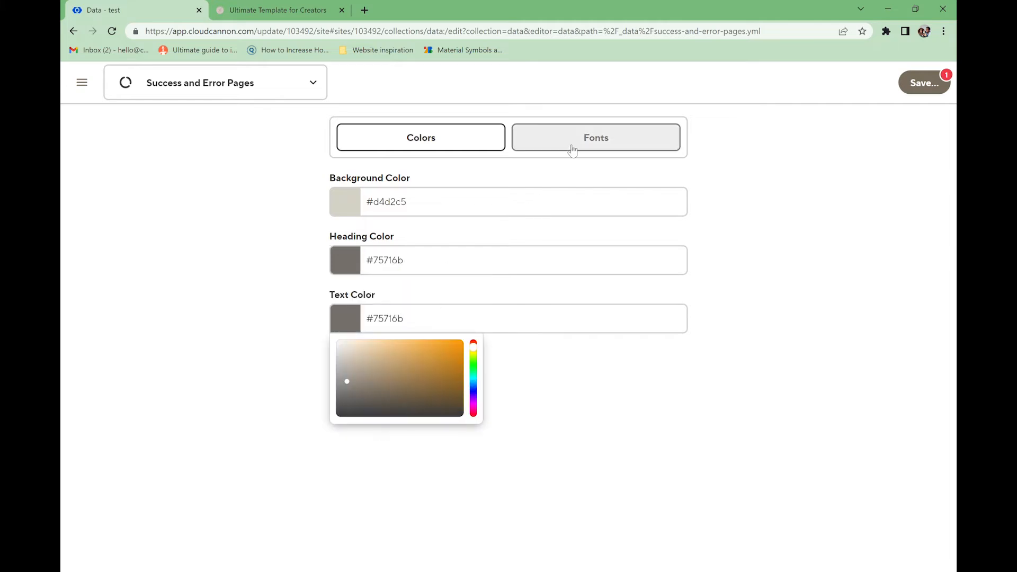
- Choose Cyrene for the heading font and Roboto for the text font
left_click(571, 148)
left_click(411, 203)
left_click(387, 254)
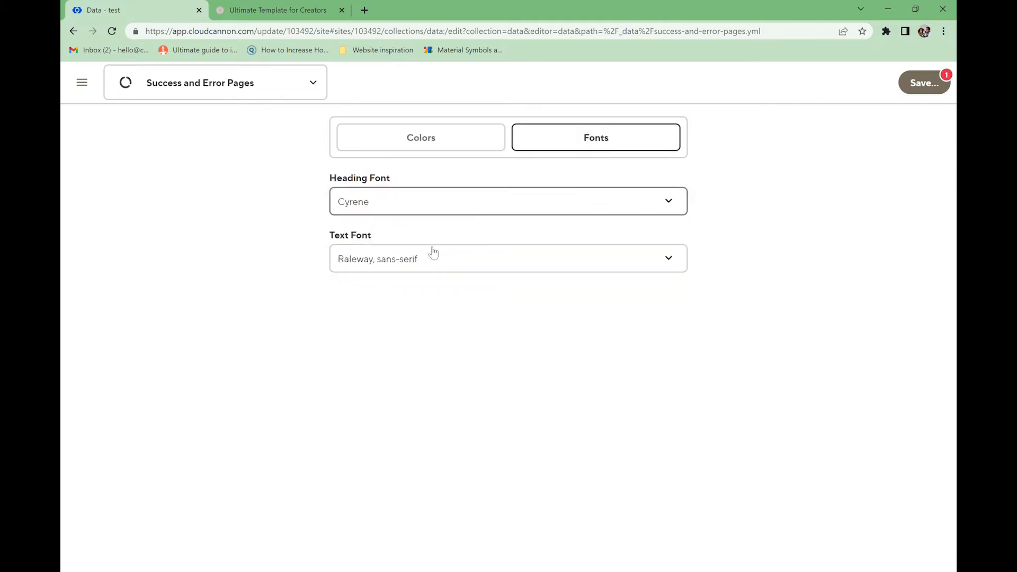
left_click(431, 252)
left_click(589, 356)
- Save the Success and Error Pages changes and go to the Pages list
left_click(925, 91)
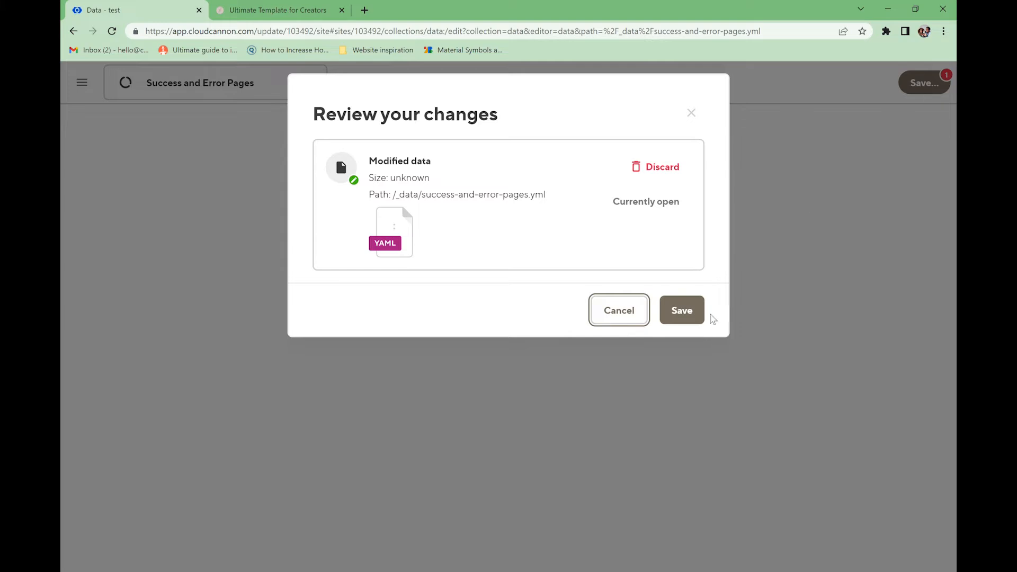
left_click(684, 311)
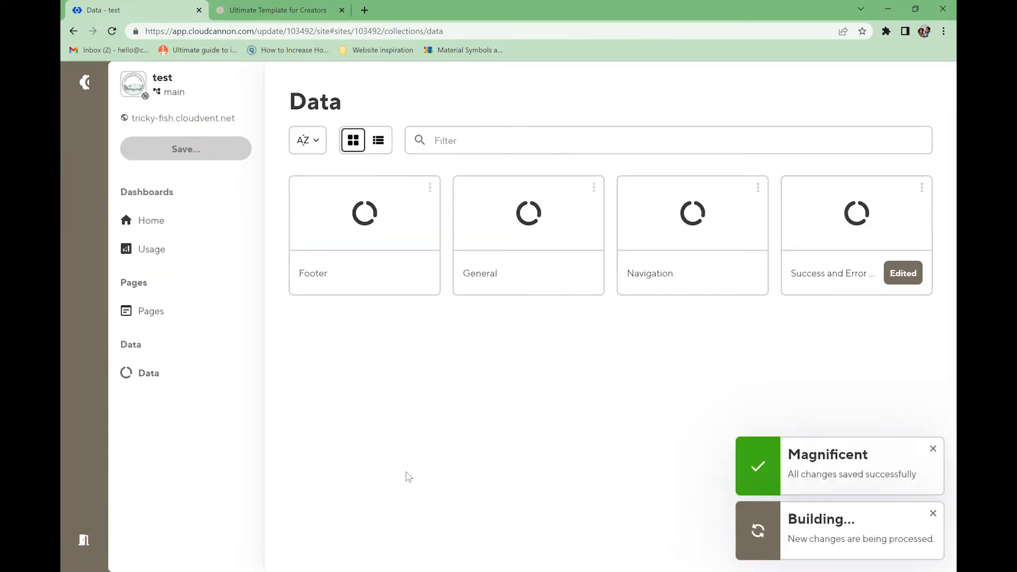
left_click(175, 325)
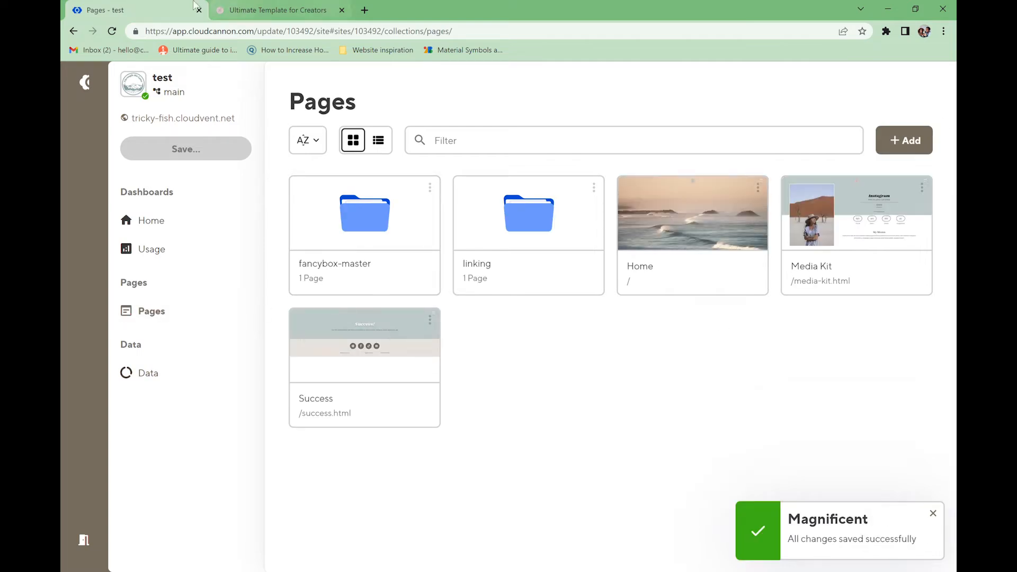
- Load /success on the live site, then open the Media Kit page in the editor
left_click(275, 10)
left_click(285, 36)
left_click(285, 36)
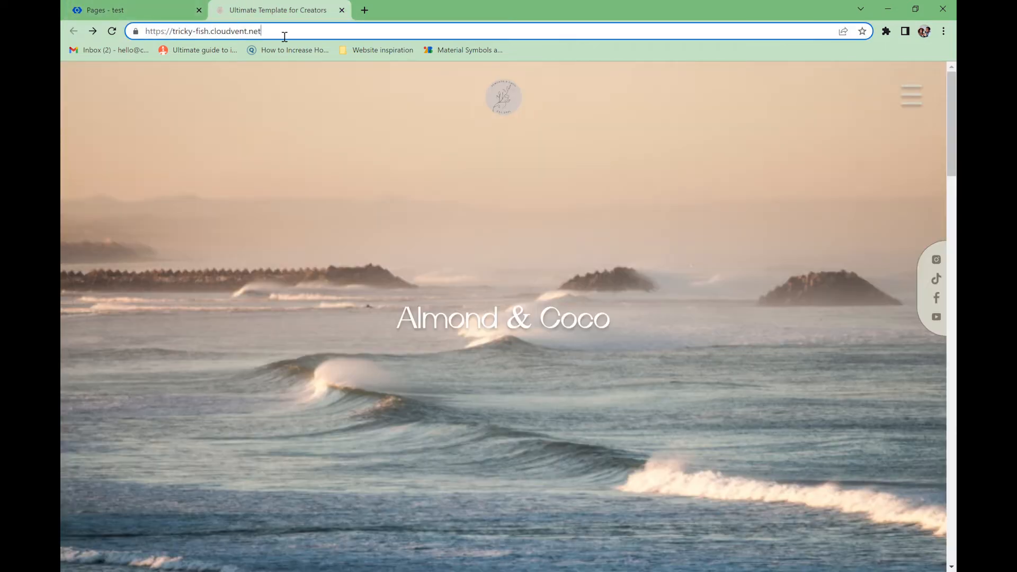
type("/success")
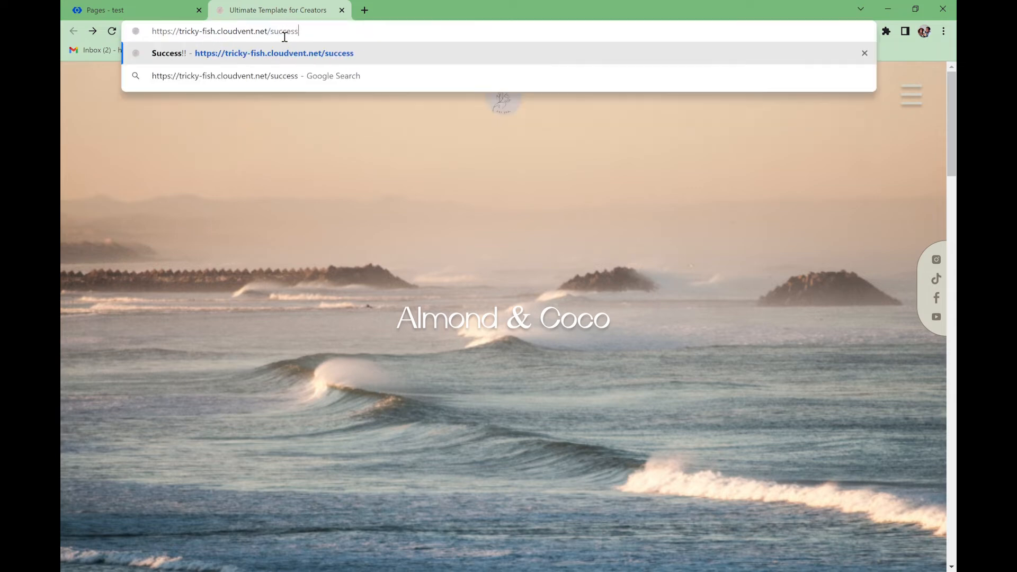
key("Return")
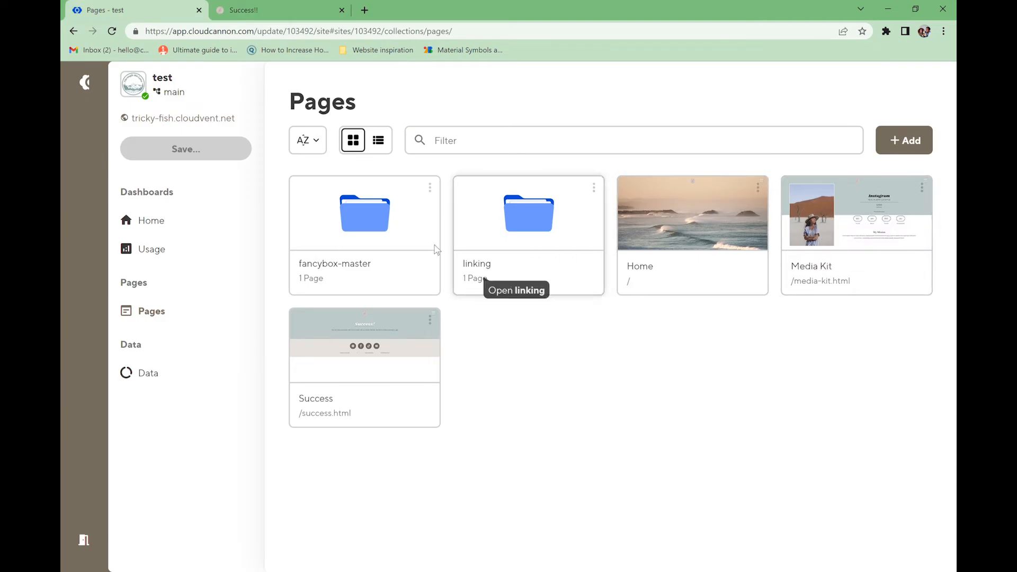
left_click(848, 236)
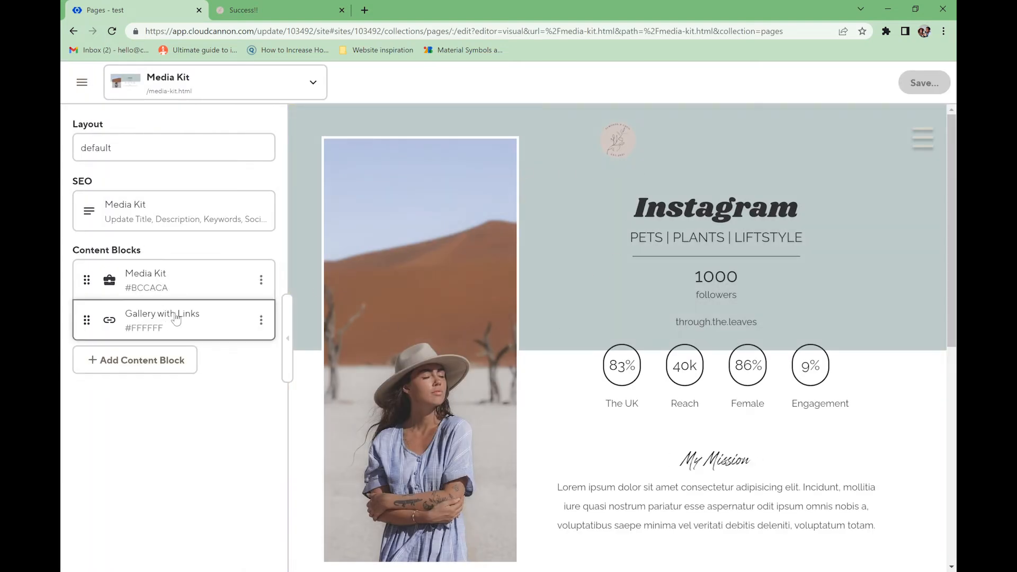
- Browse the Media Kit page's content blocks and the available block types without adding one
scroll(539, 360, "down", 7)
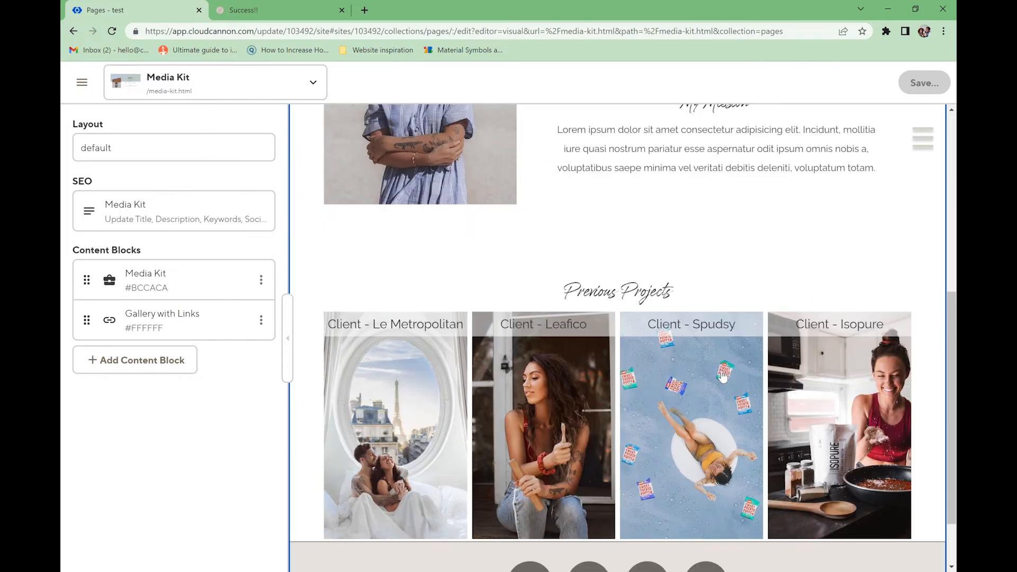
scroll(671, 355, "down", 2)
scroll(672, 355, "up", 3)
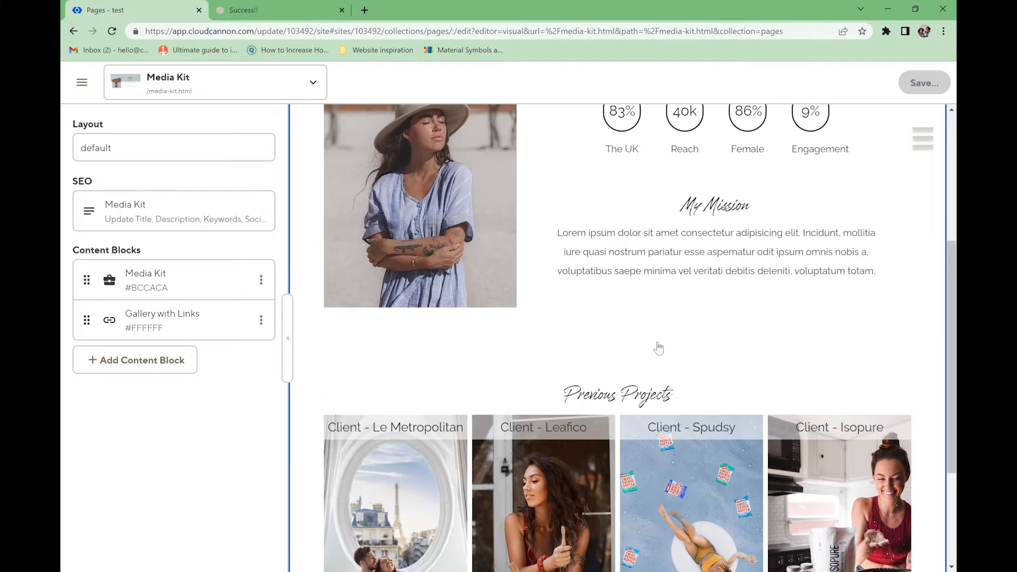
scroll(658, 348, "down", 3)
left_click(185, 360)
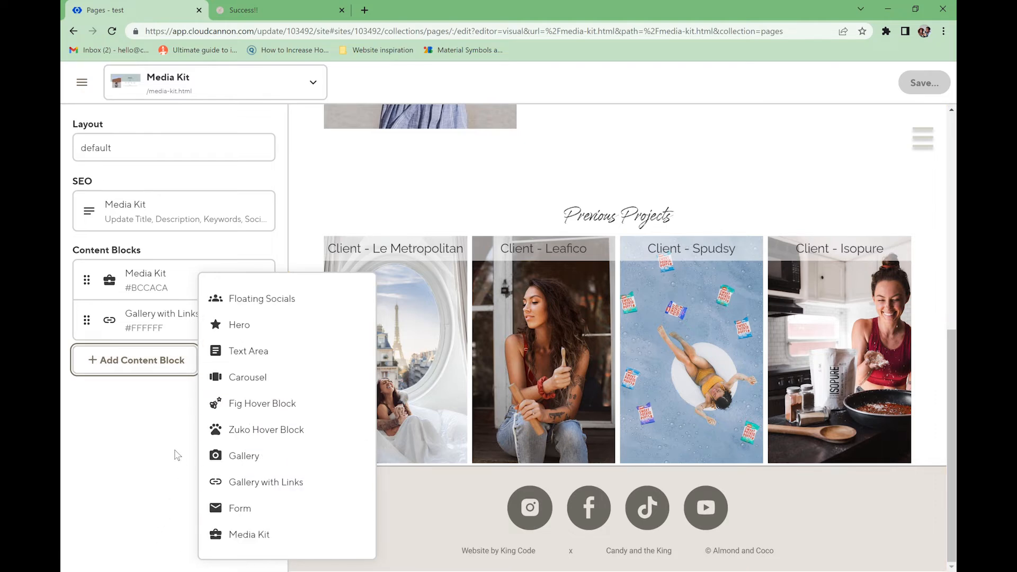
left_click(168, 431)
scroll(403, 339, "up", 8)
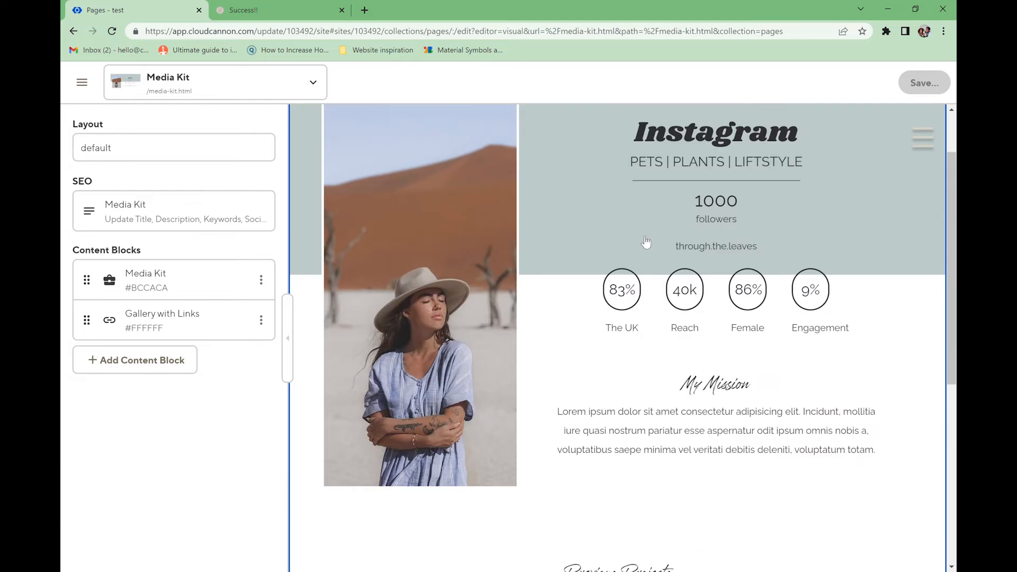
- Set the Media Kit block's top background to light beige #e7e2dc
left_click(106, 286)
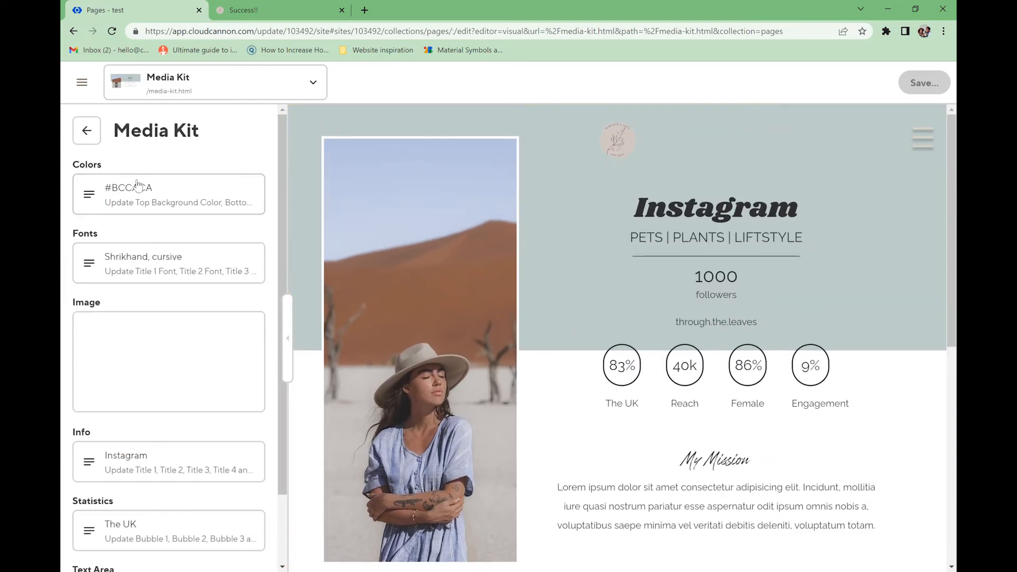
left_click(175, 194)
left_click(183, 194)
triple_click(152, 191)
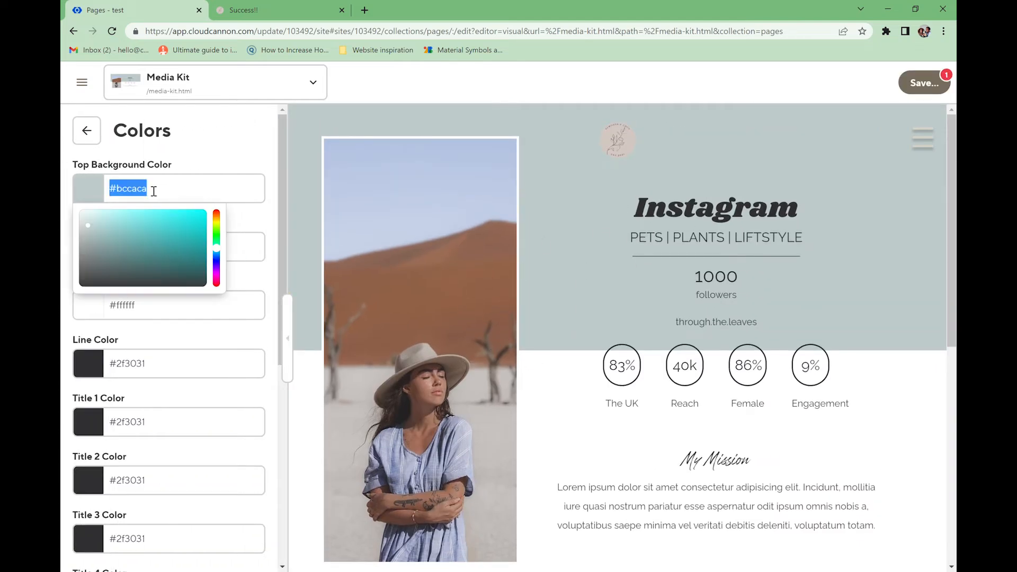
type("#75716b")
left_click_drag(82, 252, 82, 222)
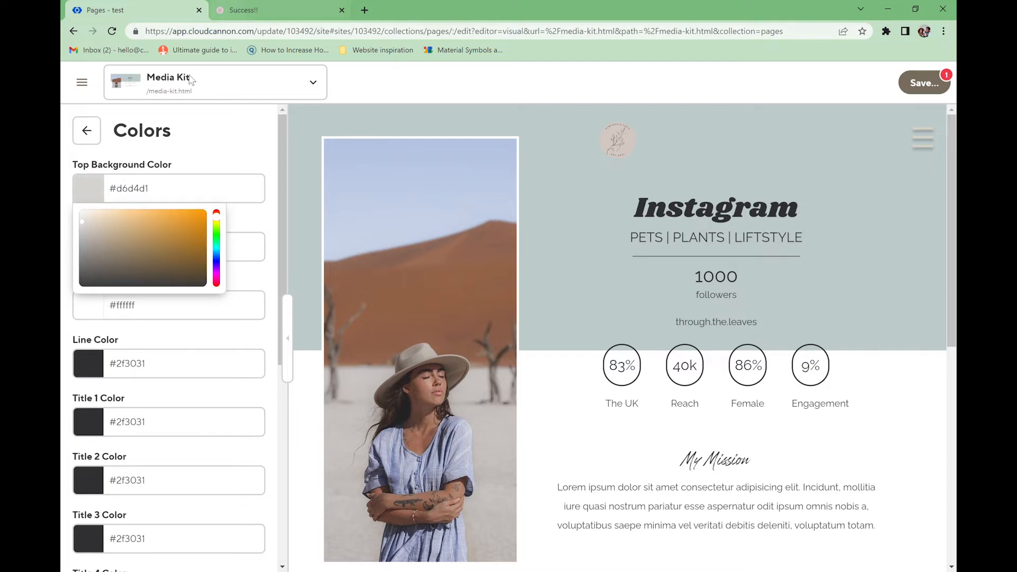
left_click(86, 217)
left_click(201, 165)
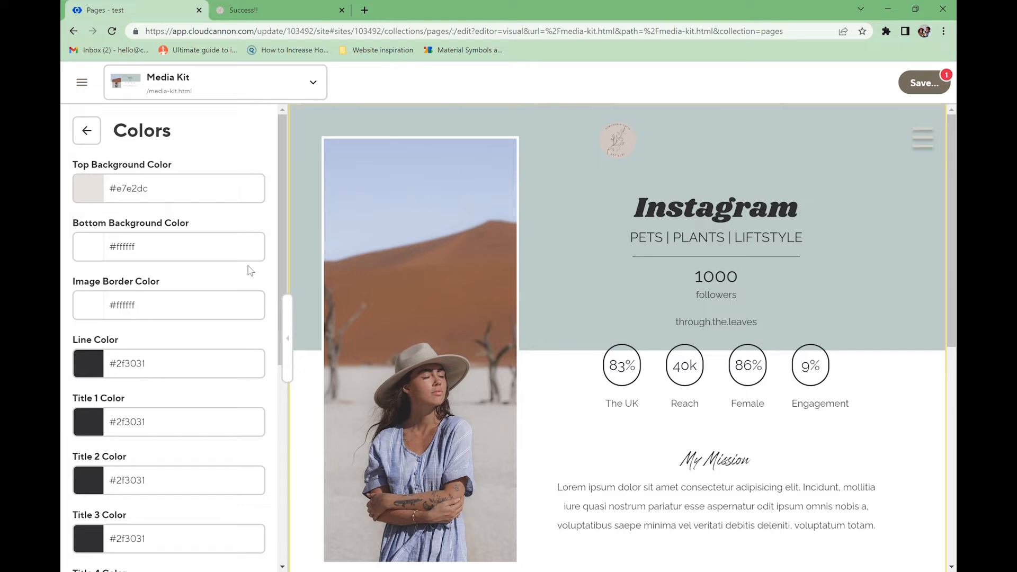
- Set the bottom background to taupe #897d6e and save the colours
left_click(94, 248)
left_click(216, 275)
left_click(86, 306)
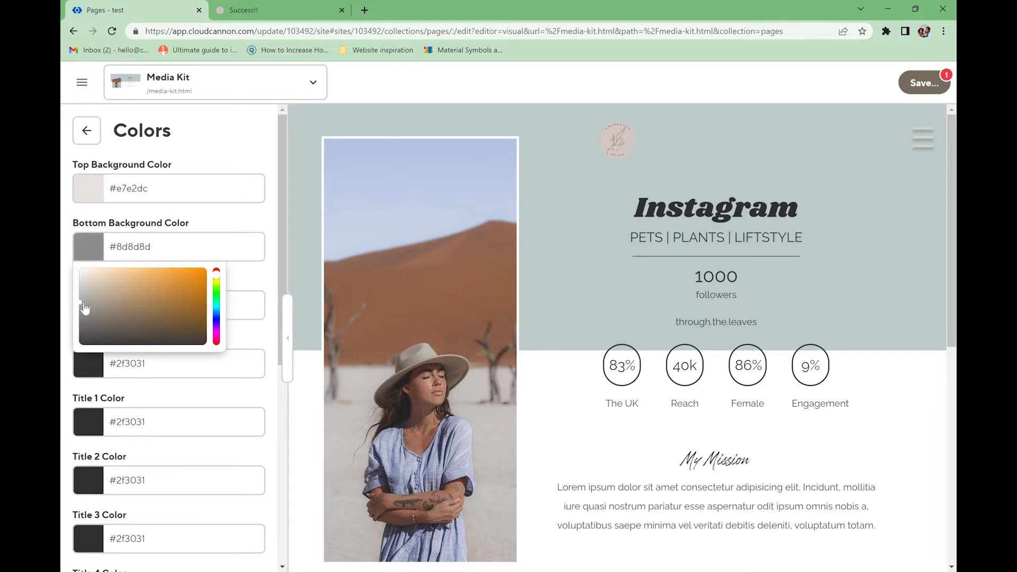
left_click(106, 302)
left_click(924, 83)
left_click(624, 279)
- Load the live media-kit page in the site tab
left_click(265, 10)
left_click(330, 37)
key("BackSpace")
key("BackSpace")
key("BackSpace")
key("BackSpace")
key("BackSpace")
key("BackSpace")
key("BackSpace")
type("media-kit")
key("Return")
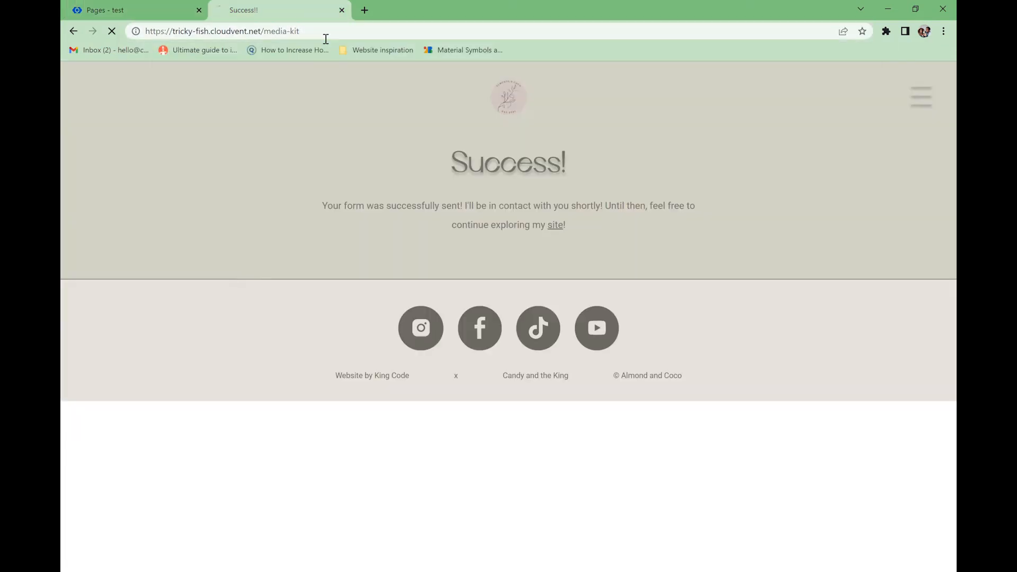
- View the Media Kit page through the editor's Live Preview
left_click(118, 12)
left_click(296, 83)
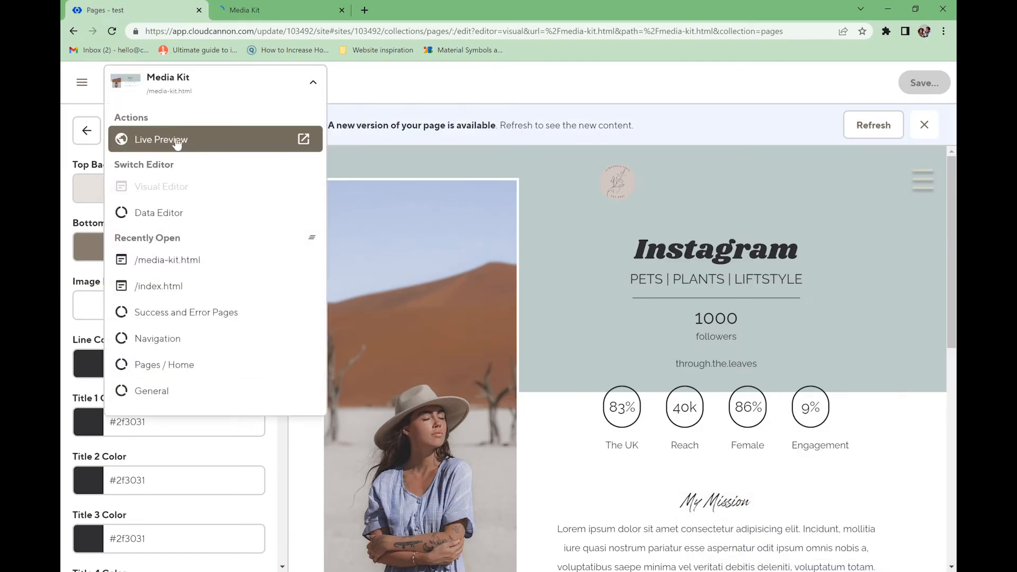
left_click(174, 138)
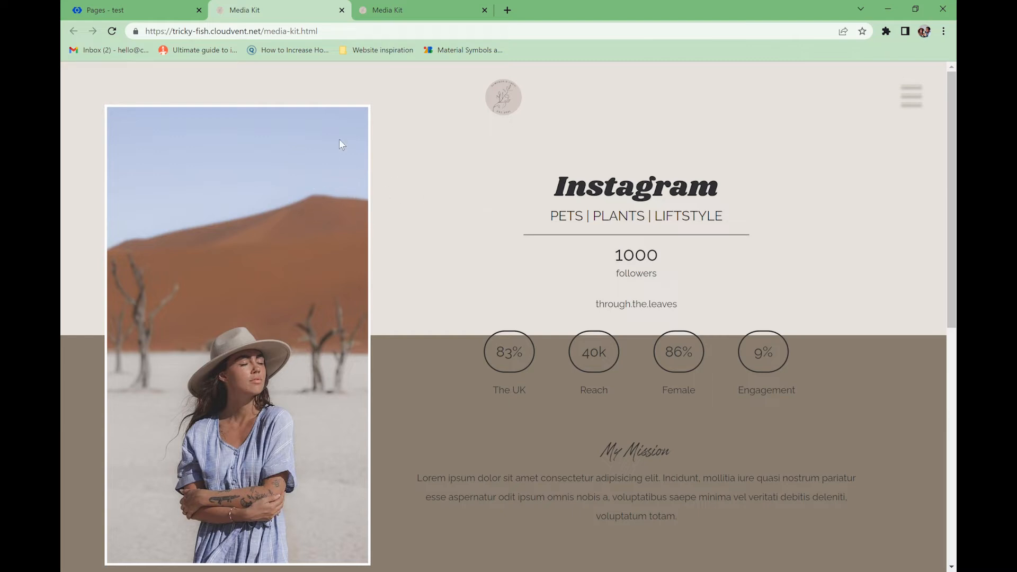
left_click(121, 12)
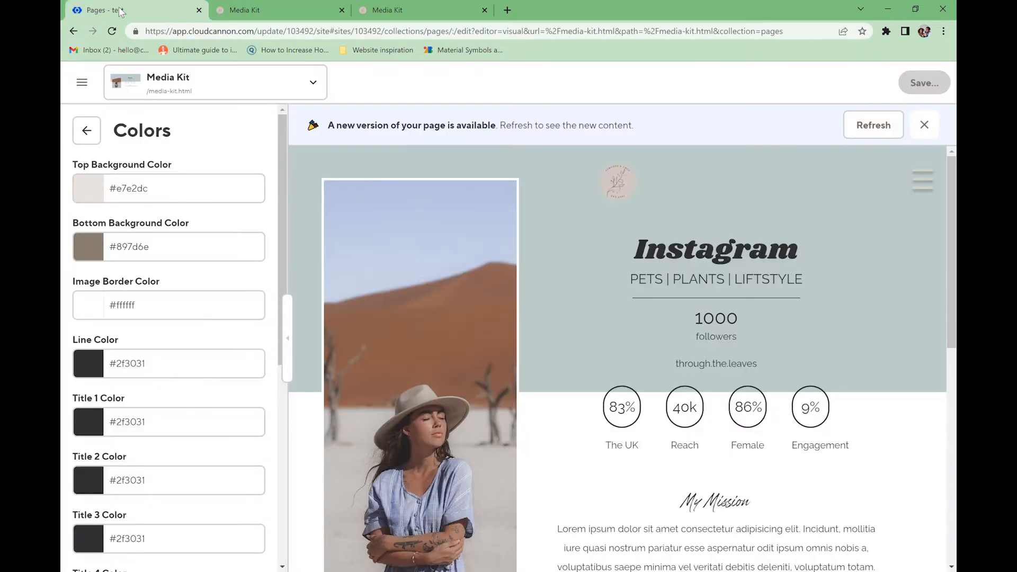
- Set the bottom background to white and the image border to beige #e7e2dc
left_click(102, 257)
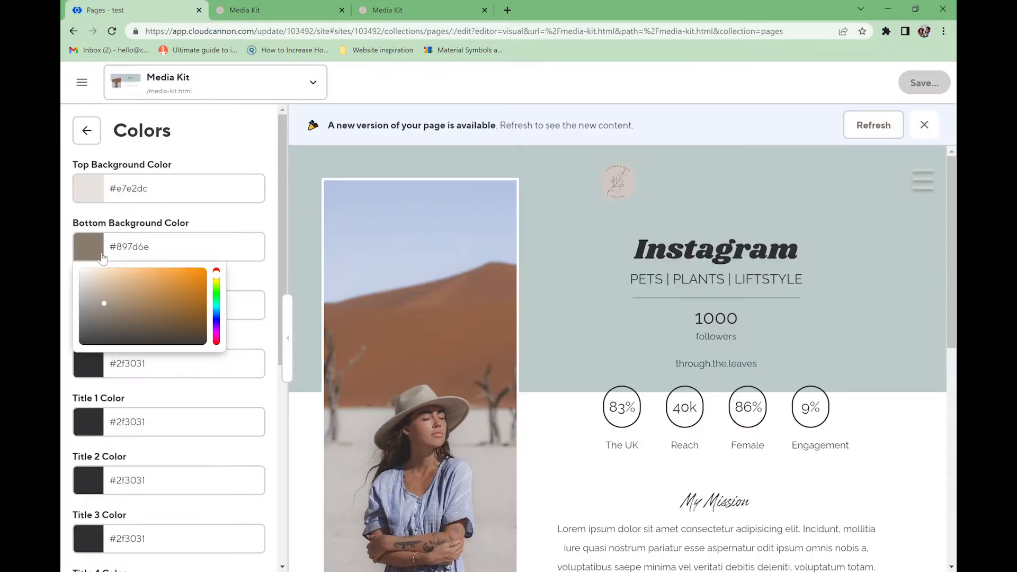
left_click_drag(100, 301, 61, 244)
left_click(351, 333)
left_click(91, 307)
left_click(120, 371)
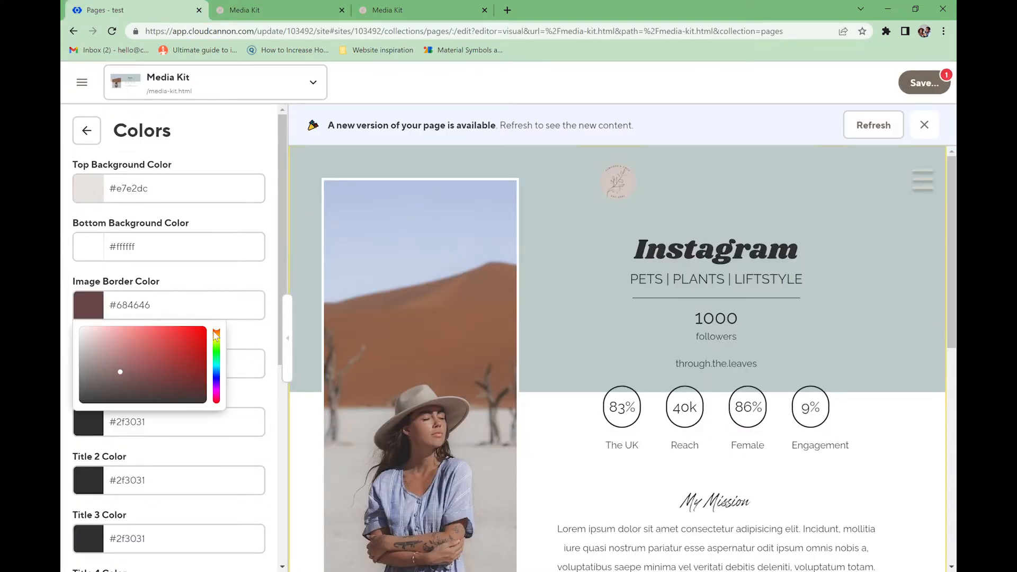
left_click_drag(120, 370, 69, 320)
left_click(128, 190)
triple_click(128, 309)
type("#e7e2dc")
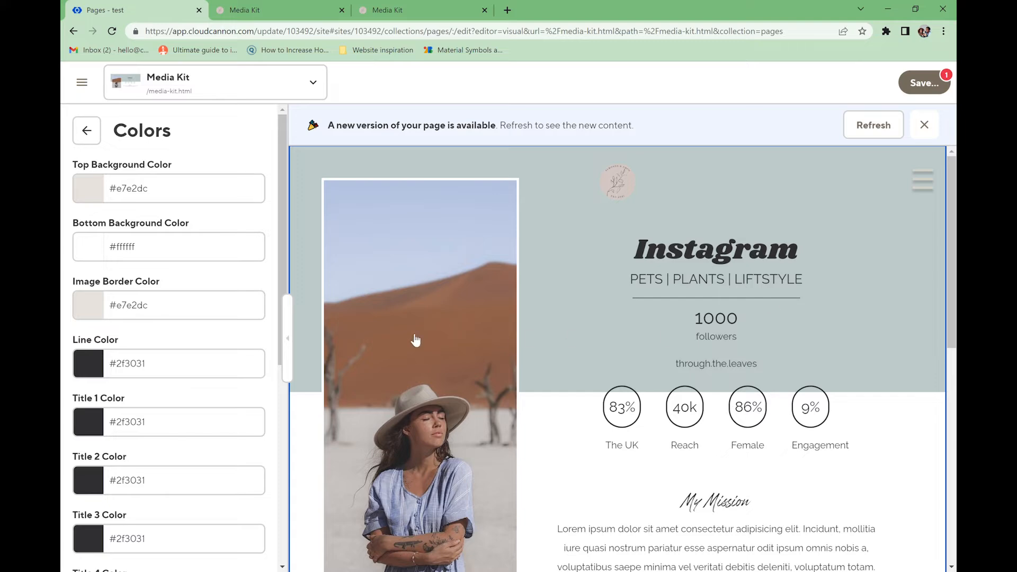
- Make the line colour and Title 1 colour #6c6557
left_click(134, 364)
type("#6c6557")
left_click(149, 363)
left_click(136, 424)
left_click(133, 364)
left_click(189, 423)
type("#6c6557")
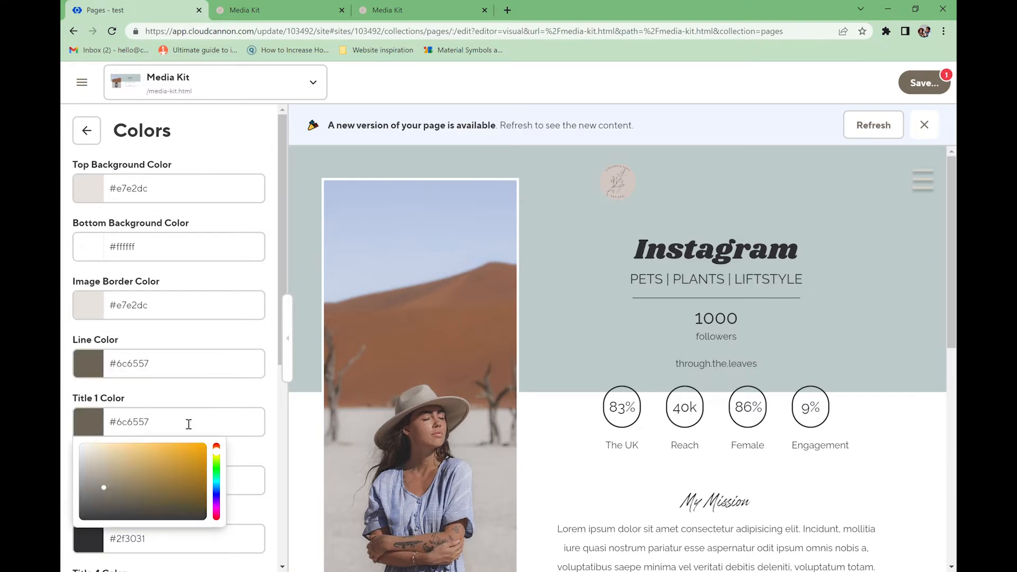
- Make Title 2 through Title 5 colours #6c6557
scroll(188, 424, "down", 3)
left_click(128, 302)
type("#6c6557")
left_click(159, 361)
key("ctrl+v")
left_click(153, 419)
key("ctrl+v")
scroll(159, 390, "down", 3)
left_click(171, 299)
type("#6c6557")
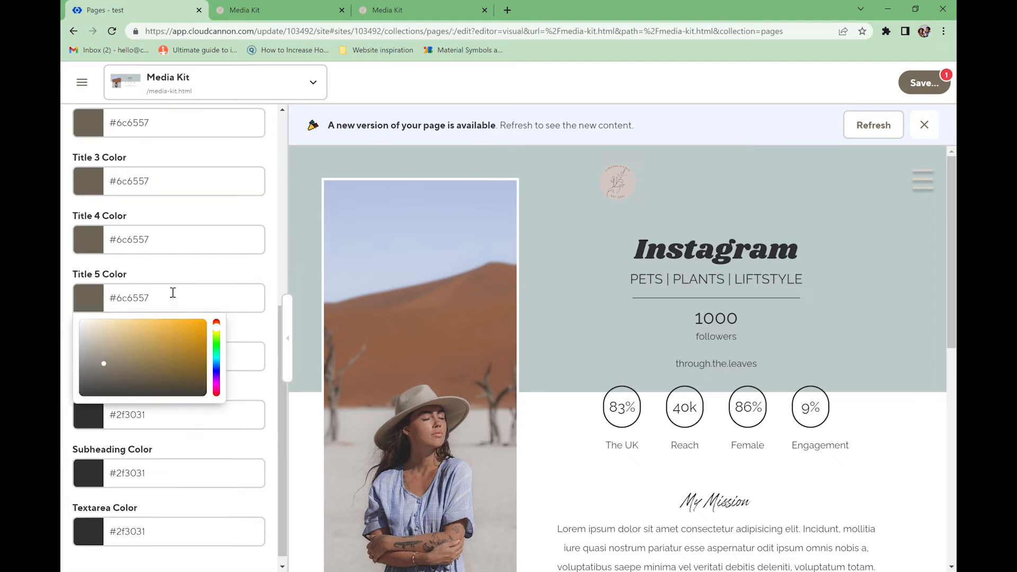
left_click(171, 281)
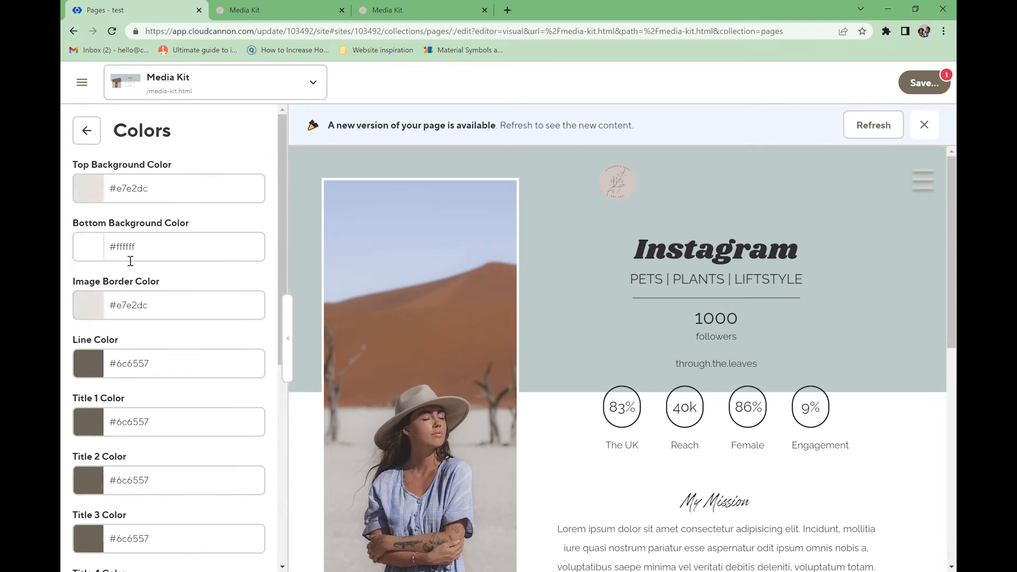
- Set the statistic title to #6c6557 and the statistic data to light #d4d1cb
left_click(100, 366)
type("#6c6557")
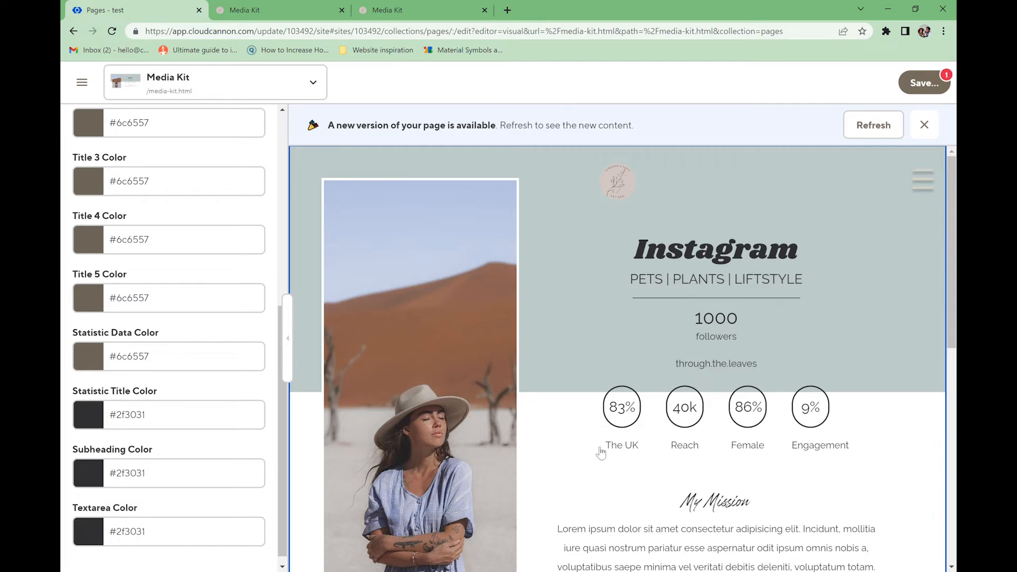
left_click(95, 419)
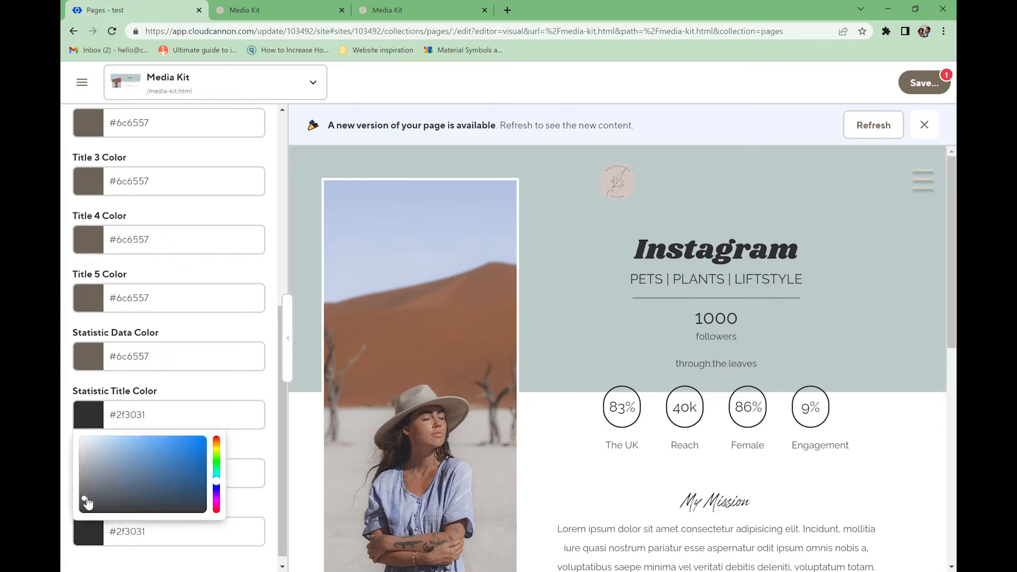
left_click_drag(86, 500, 89, 453)
left_click(89, 360)
left_click(87, 392)
left_click(241, 415)
- Make the subheading colour #6c6557 and save the colour changes
scroll(150, 443, "down", 1)
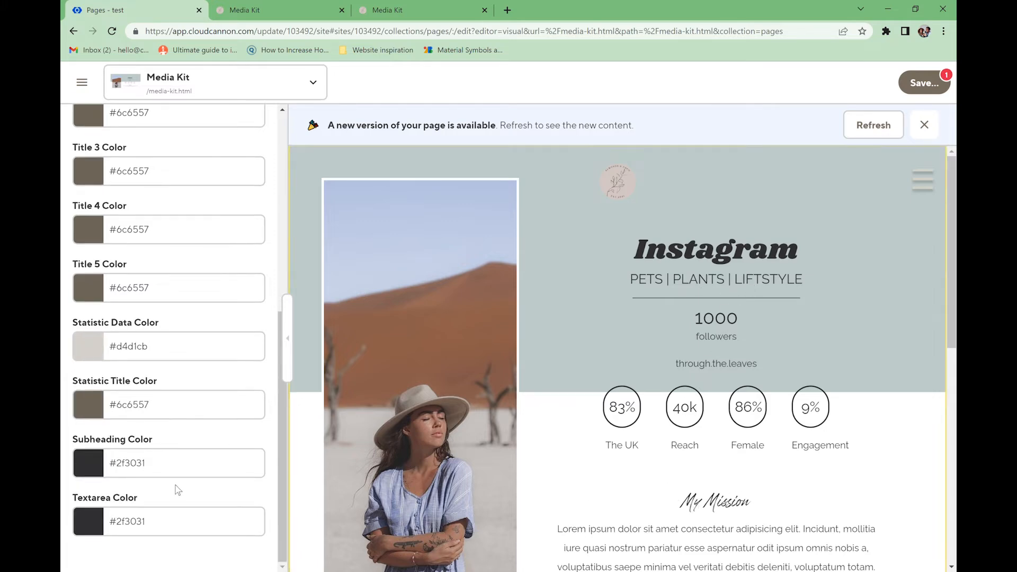
left_click(136, 469)
triple_click(142, 468)
type("#6c6557")
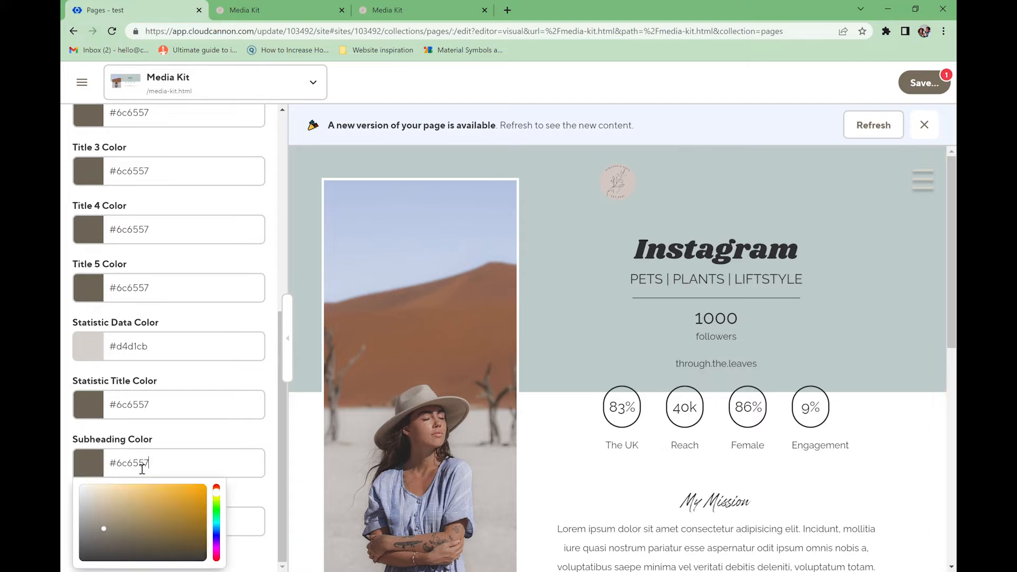
left_click(175, 434)
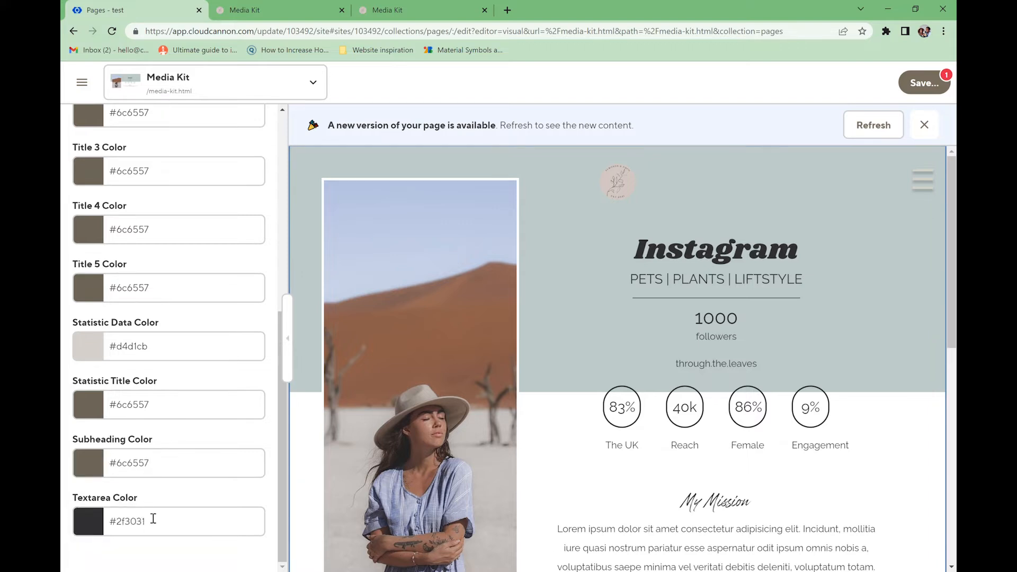
left_click(918, 89)
left_click(684, 268)
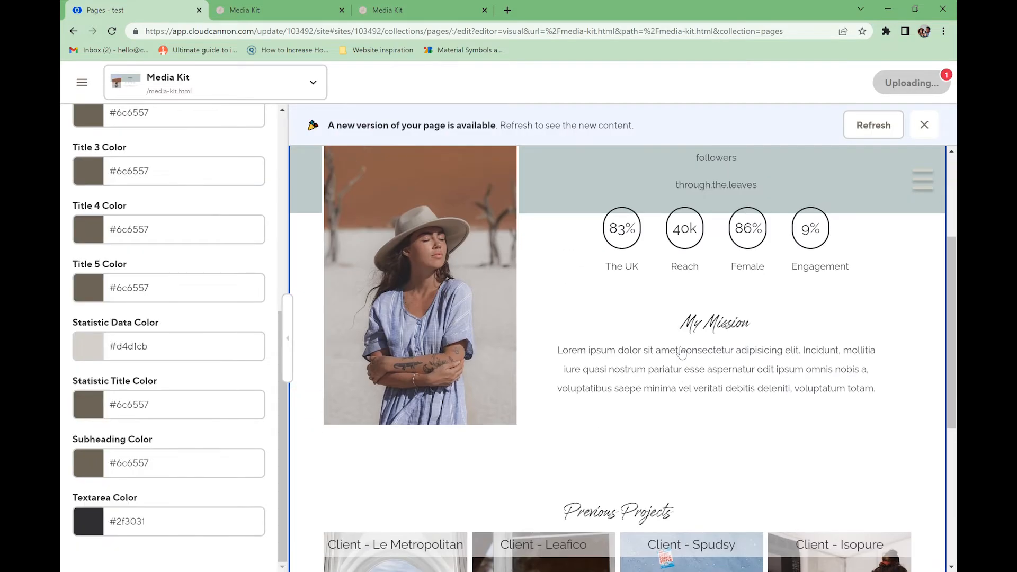
left_click(258, 13)
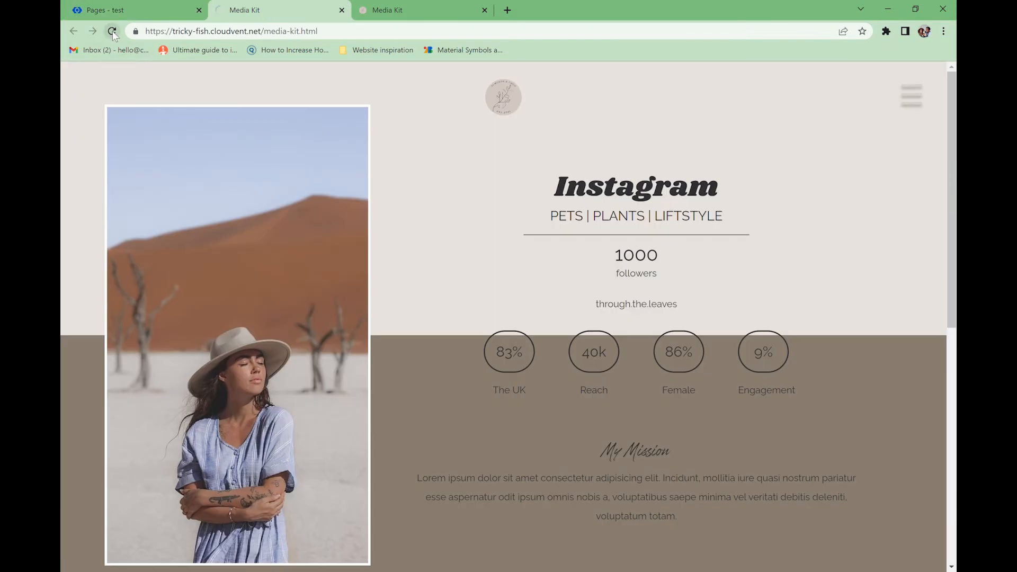
- Reload the live Media Kit page to check the white lower section, then select Title 1's Instagram text
left_click(113, 31)
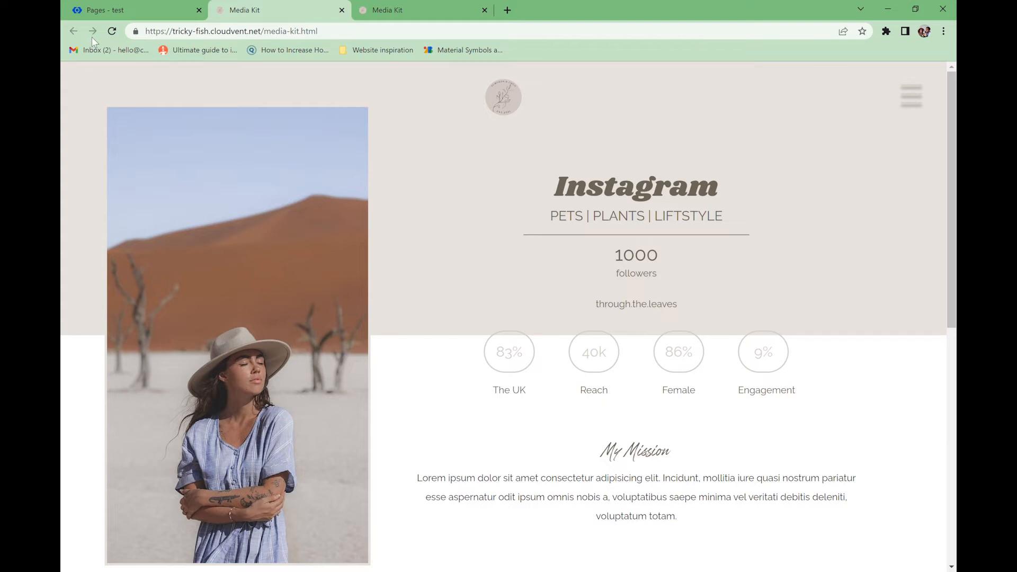
left_click(91, 10)
left_click_drag(151, 196, 62, 183)
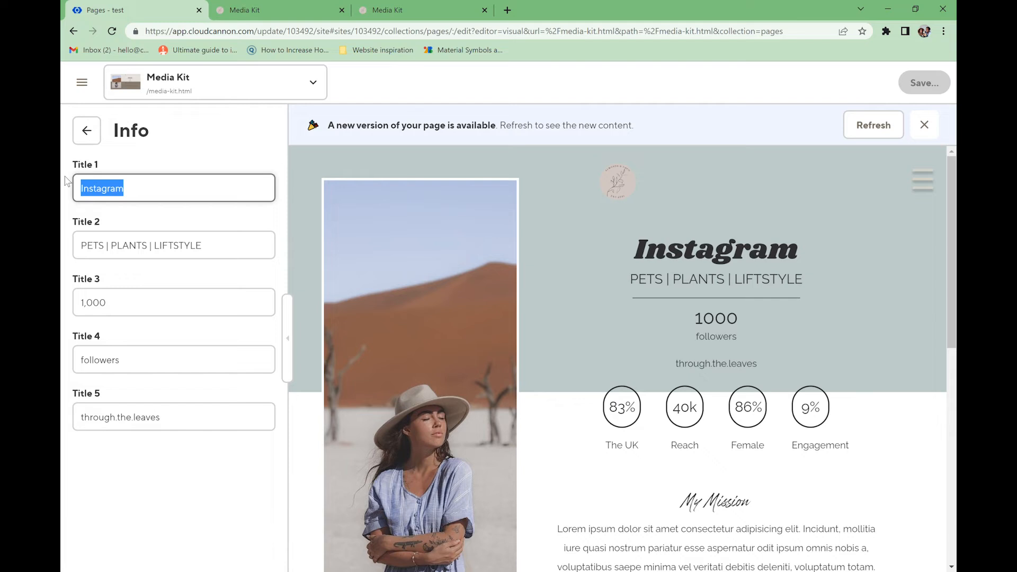
- Change Title 1 to TikTok and Title 2 to Sustainability, fixing the typo
type("TikTok")
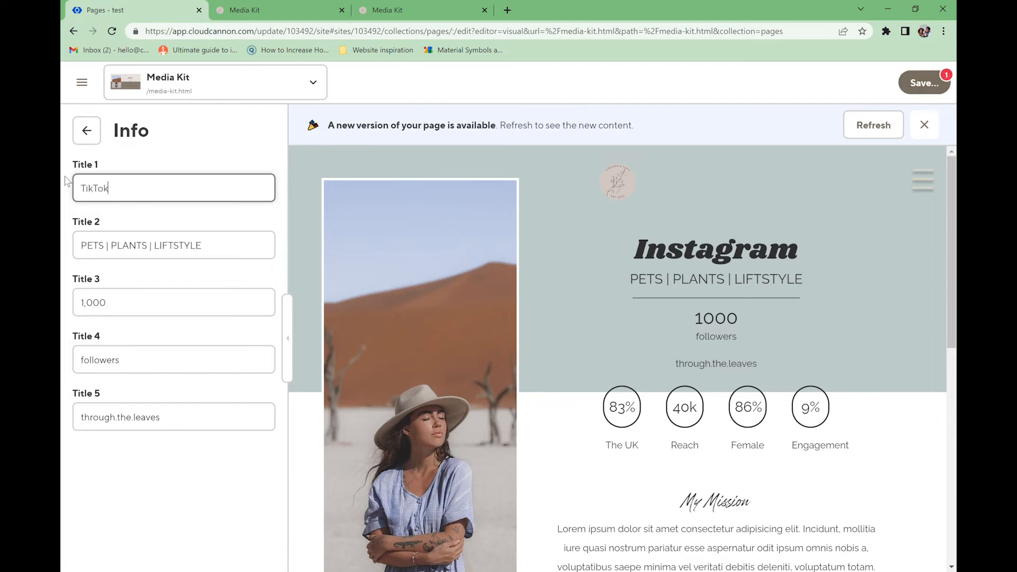
left_click(238, 249)
key("ctrl+a")
type("Sus")
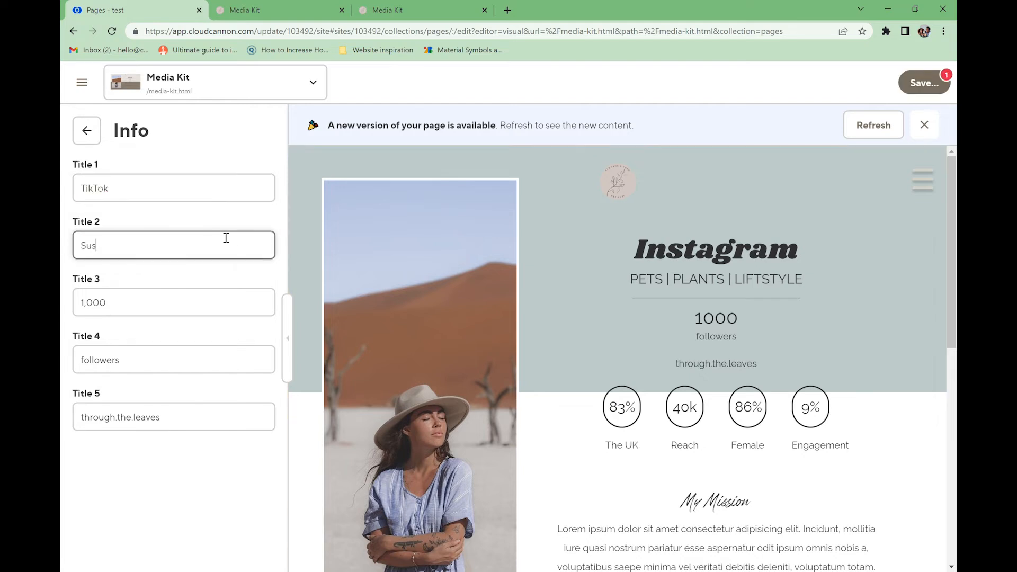
type("tainablility")
key("ctrl+a")
type("Sustainability")
- Search the web for text symbols and open the PiliApp symbol page
left_click(508, 10)
type("te")
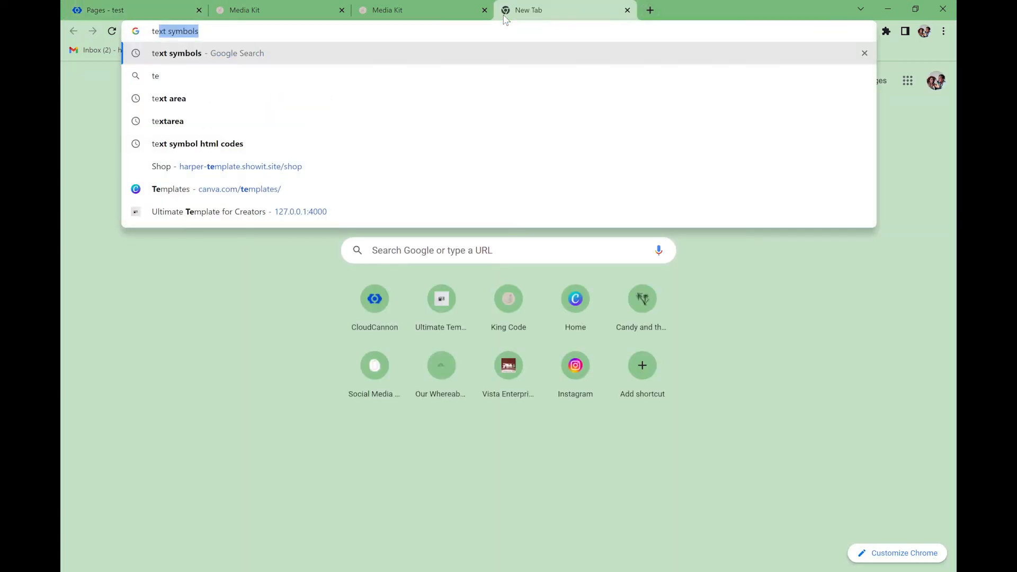
type("xt")
key("Return")
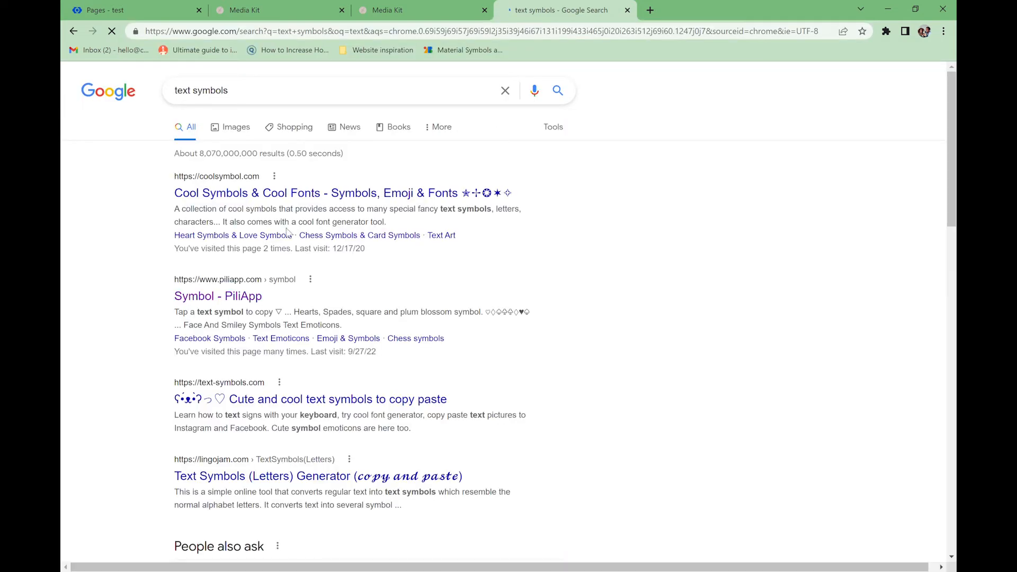
left_click(243, 296)
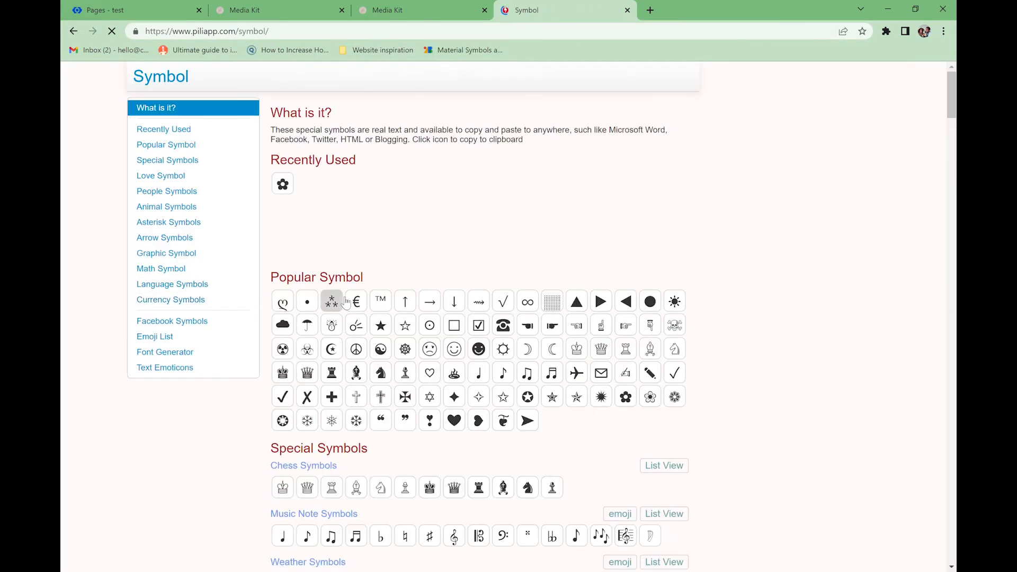
scroll(594, 387, "down", 3)
- Copy the ✿ flower symbol and add it to the Title 2 text
left_click(626, 218)
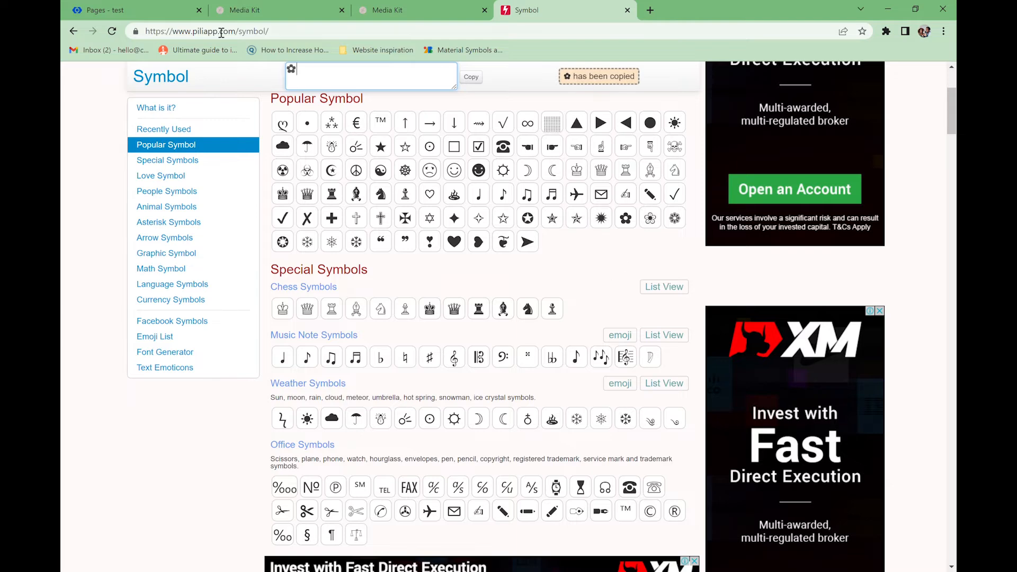
left_click(159, 11)
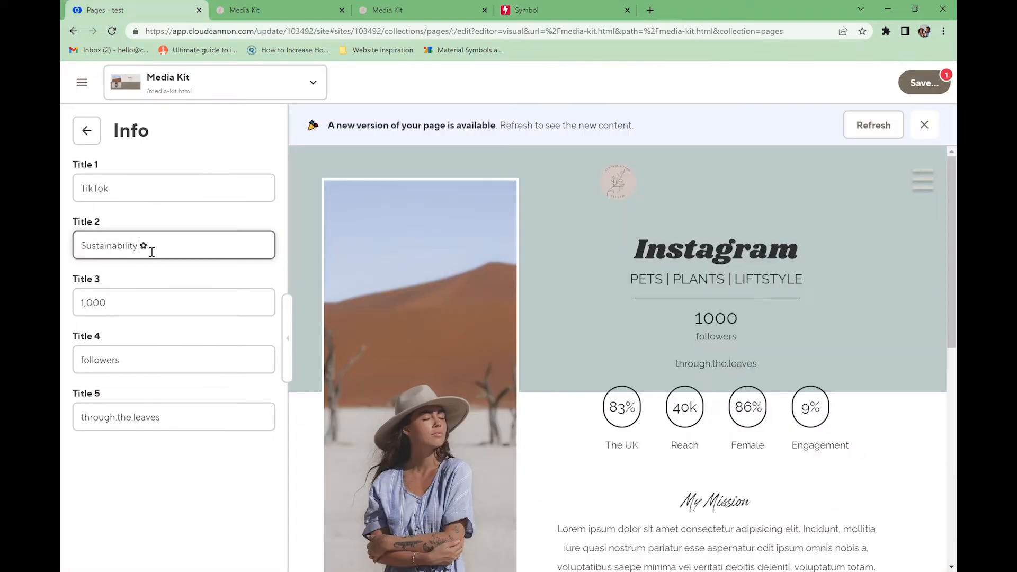
left_click(166, 253)
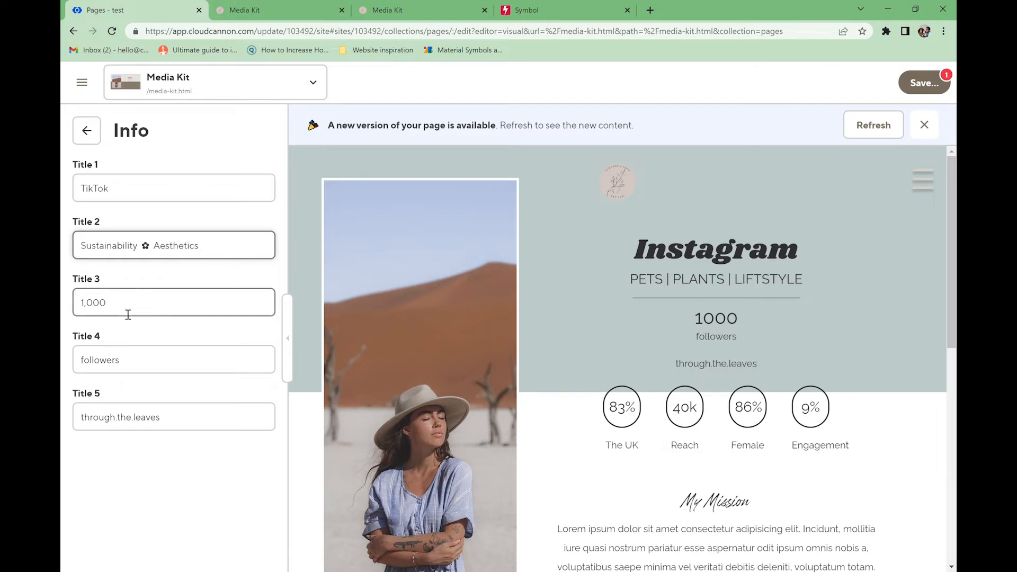
- Set Title 3 to 10k, Title 4 to fans, Title 5 to the creator's handle, and save
left_click_drag(116, 309, 84, 310)
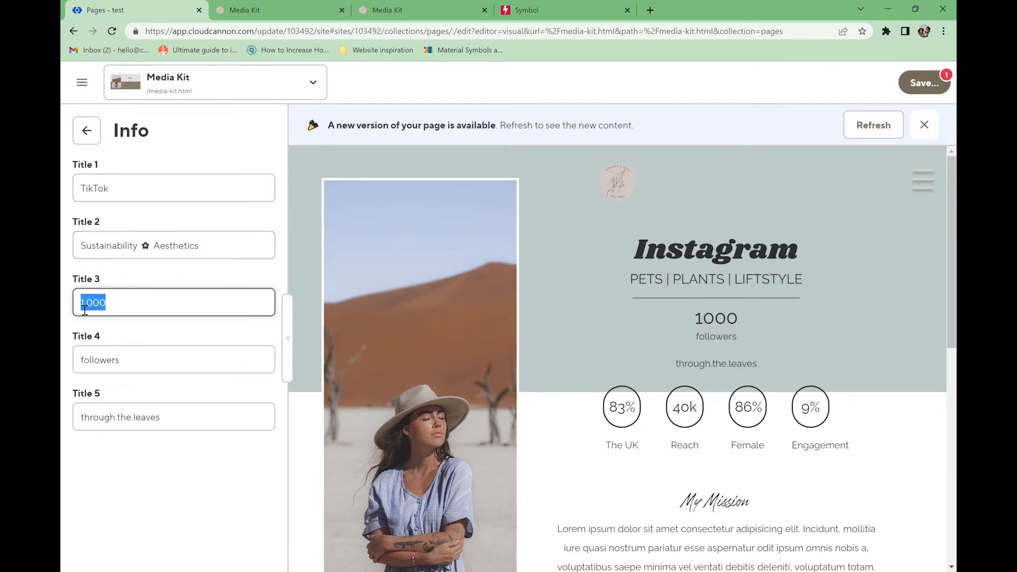
type("10k")
double_click(138, 358)
type("fans")
left_click_drag(168, 422, 64, 421)
type("@al")
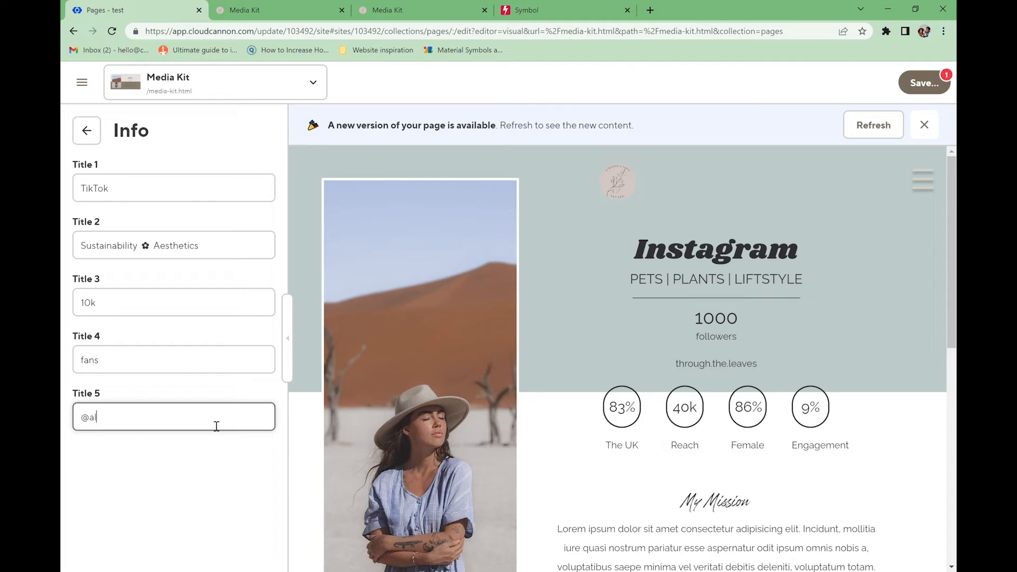
type("mond&coco")
left_click(923, 83)
left_click(679, 268)
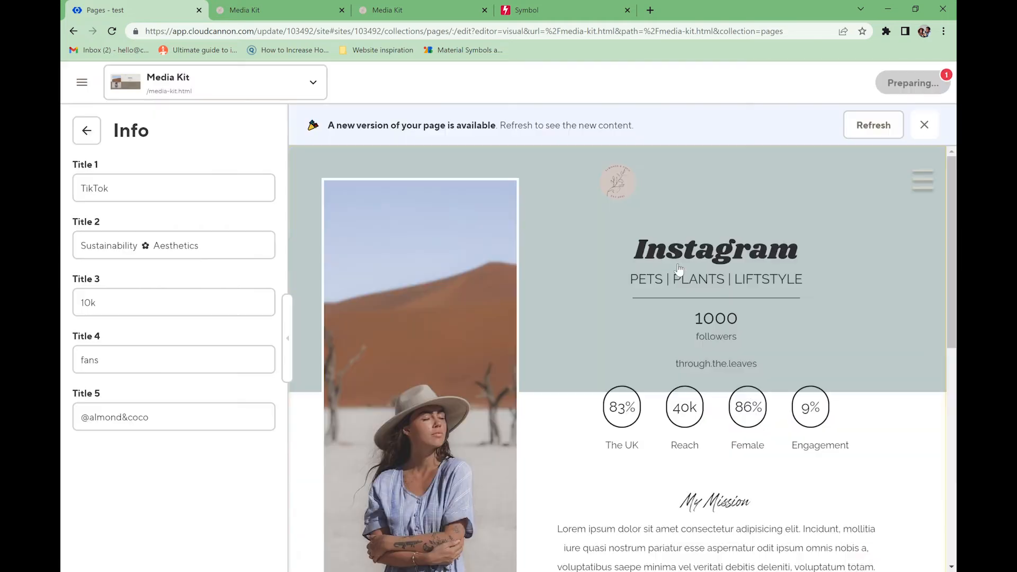
left_click(86, 130)
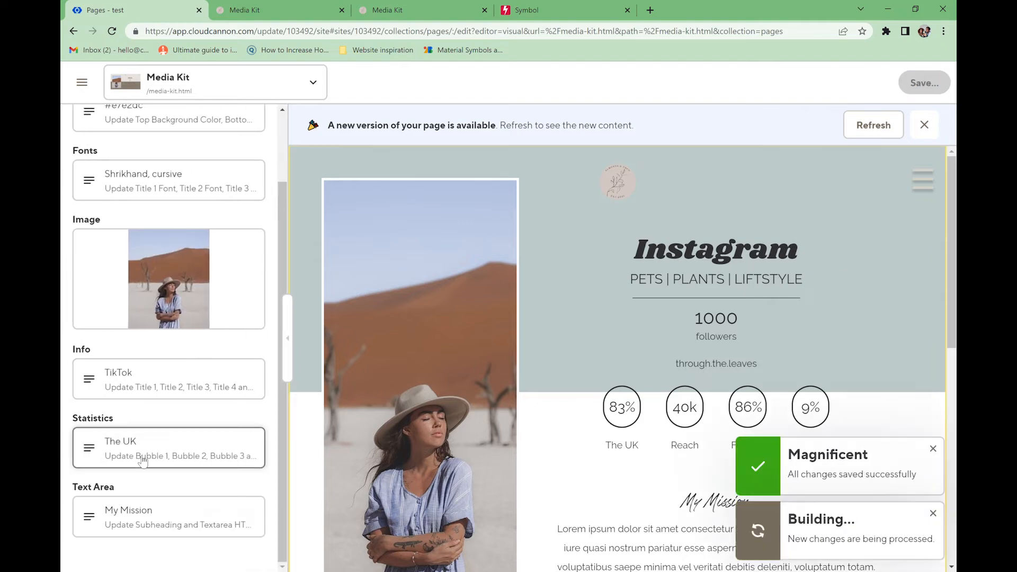
- Retitle My Mission as 'Proposal', replace the Lorem ipsum with 'Write your pitch...' text, and save
scroll(323, 329, "down", 3)
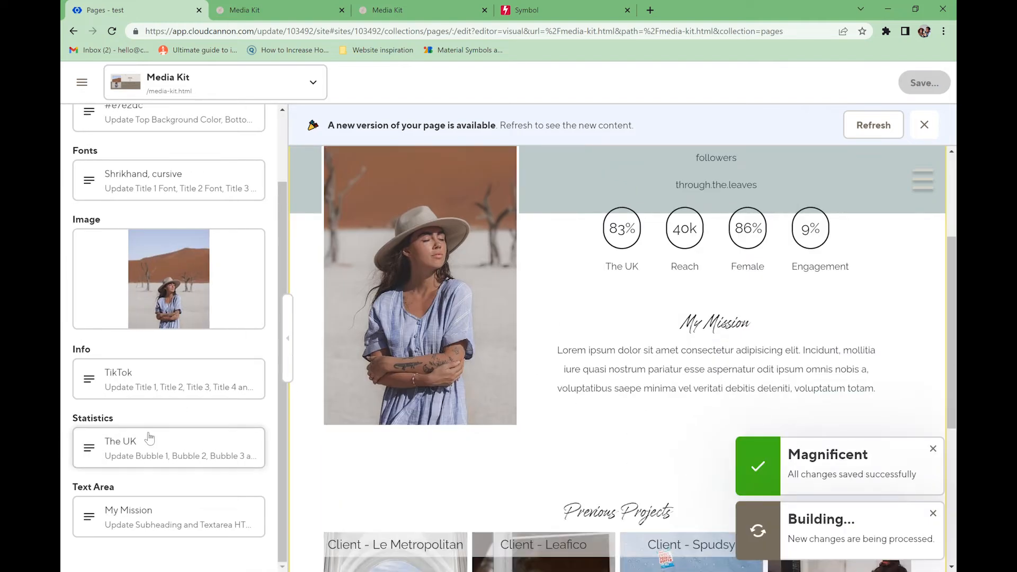
left_click(130, 520)
triple_click(239, 188)
key("BackSpace")
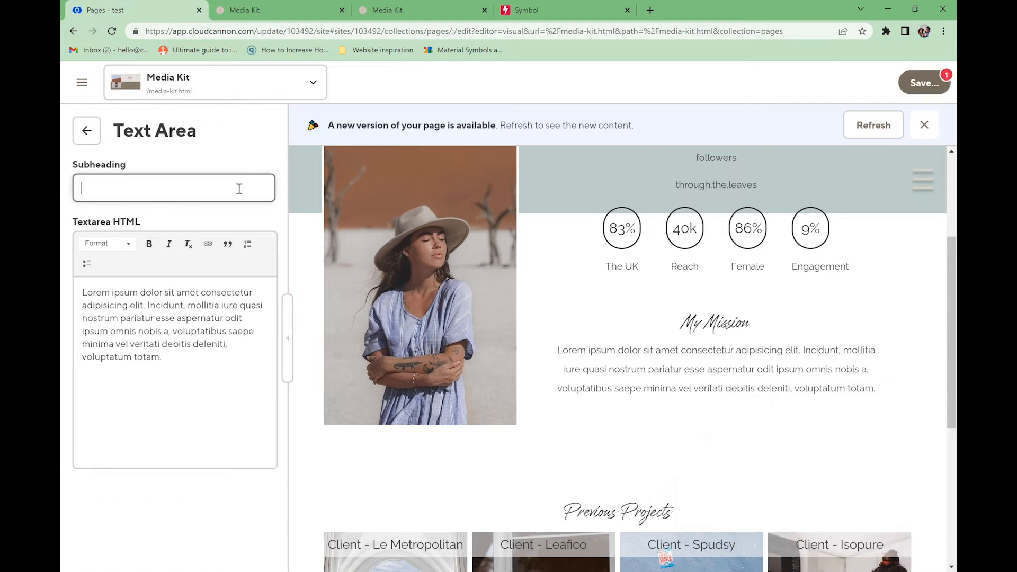
type("Proposal")
left_click_drag(199, 357, 102, 285)
type("Writin")
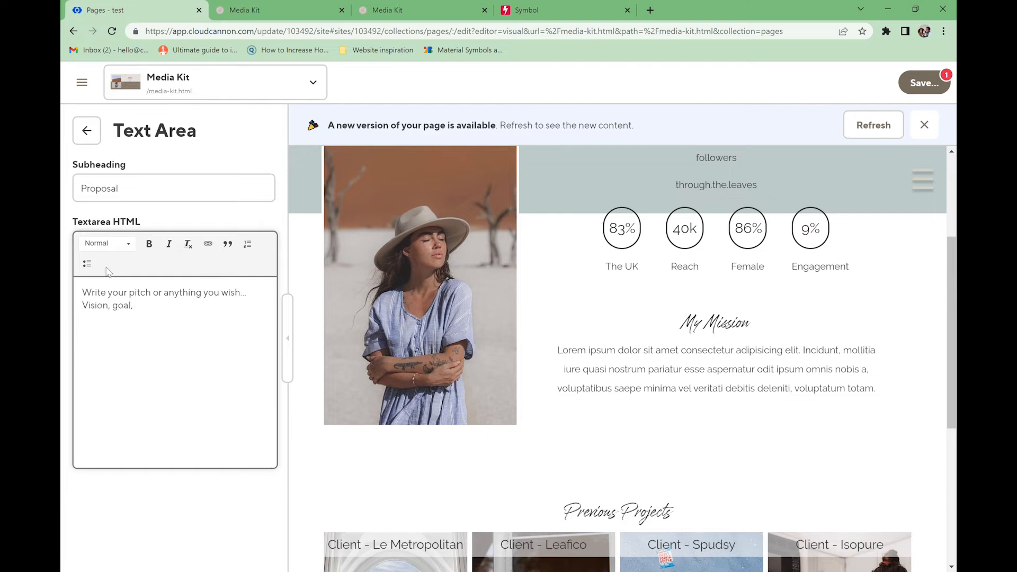
left_click(925, 83)
left_click(681, 268)
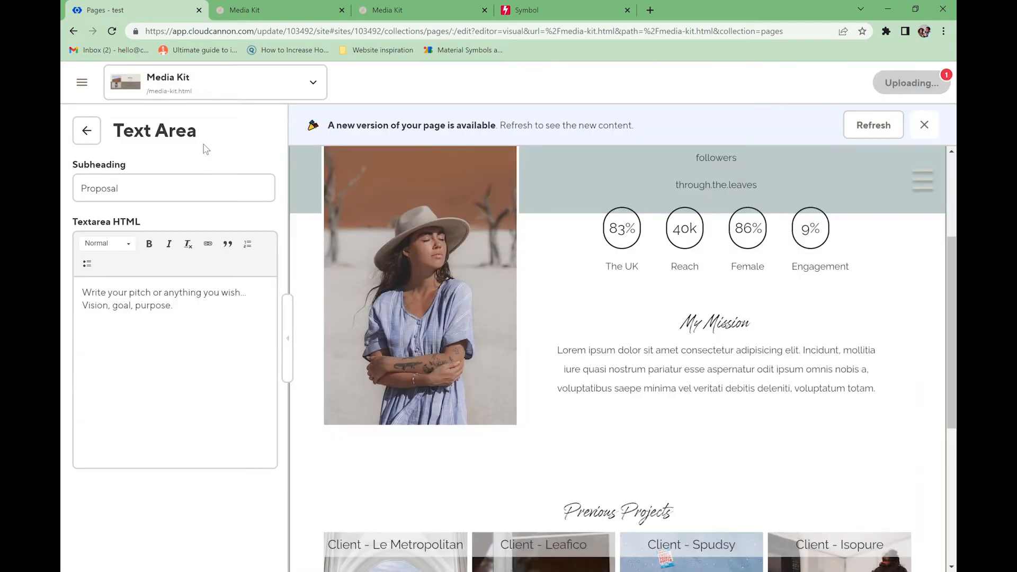
left_click(86, 131)
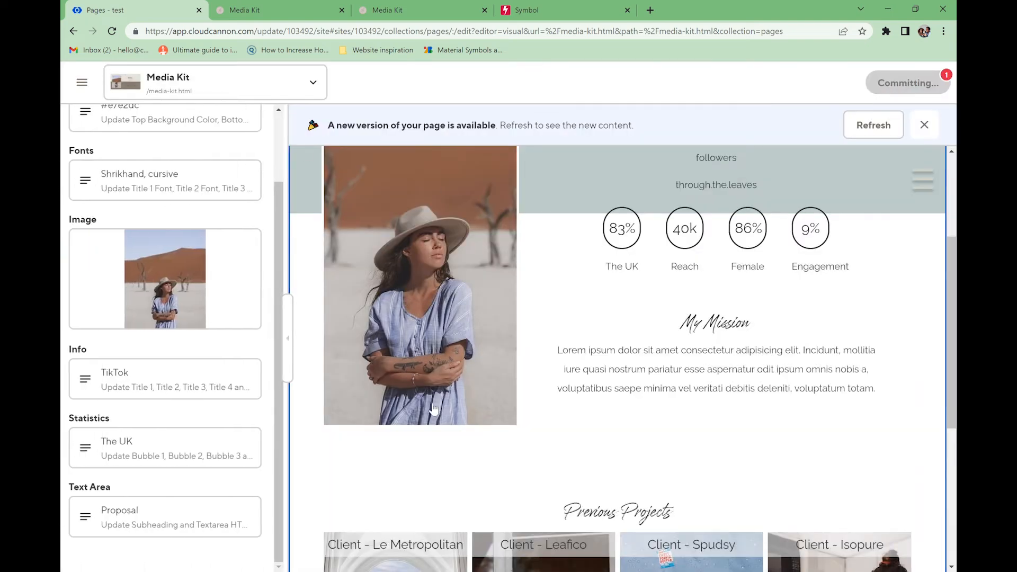
- Open the Statistics card and look through bubbles one to four
left_click(133, 464)
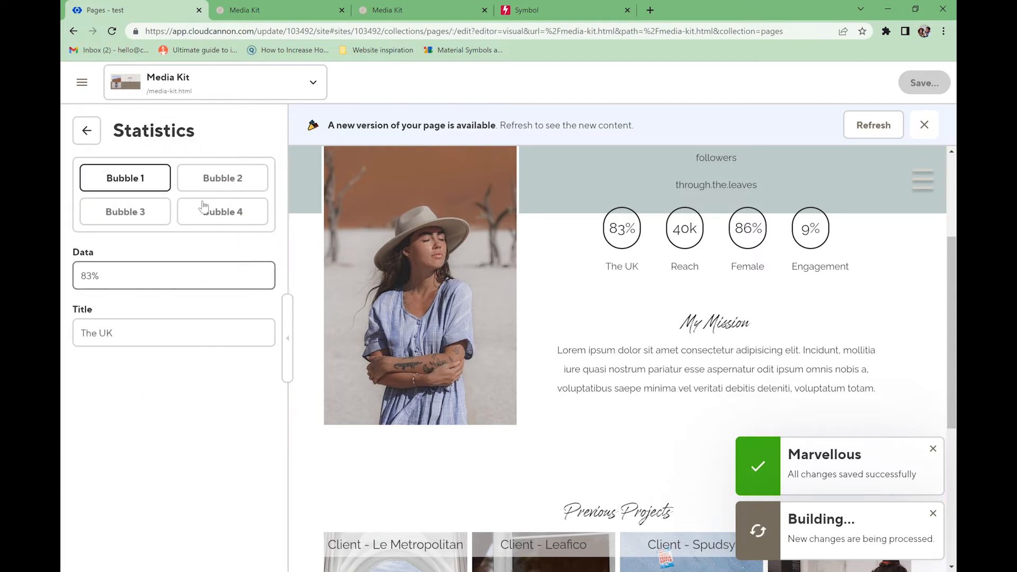
left_click(224, 180)
left_click(761, 248)
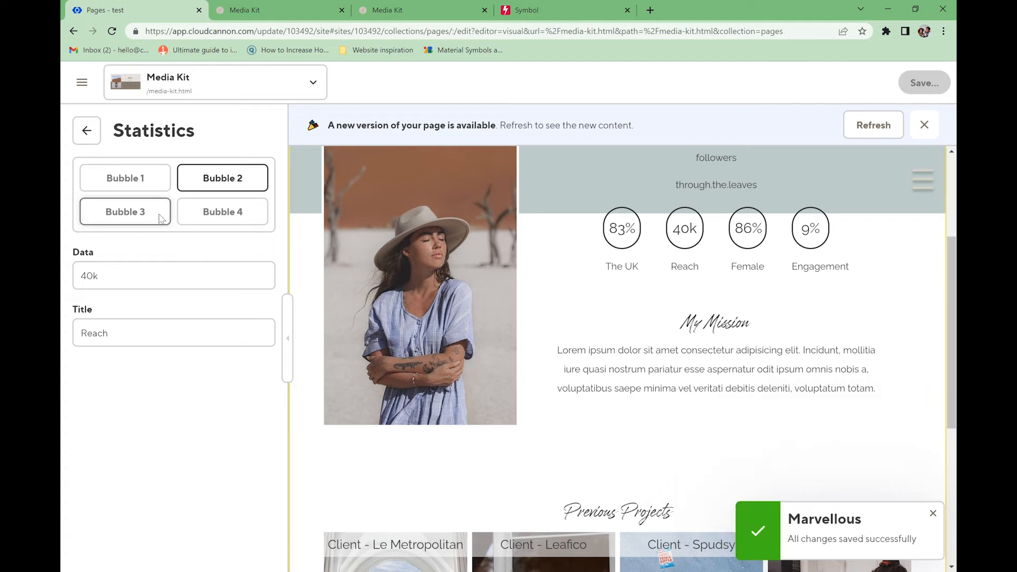
left_click(222, 212)
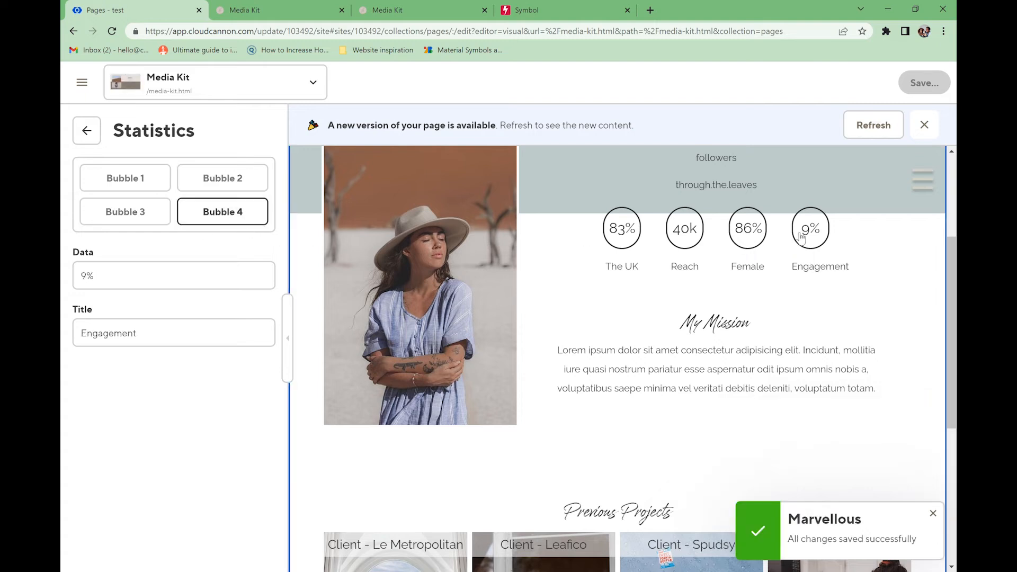
left_click(125, 178)
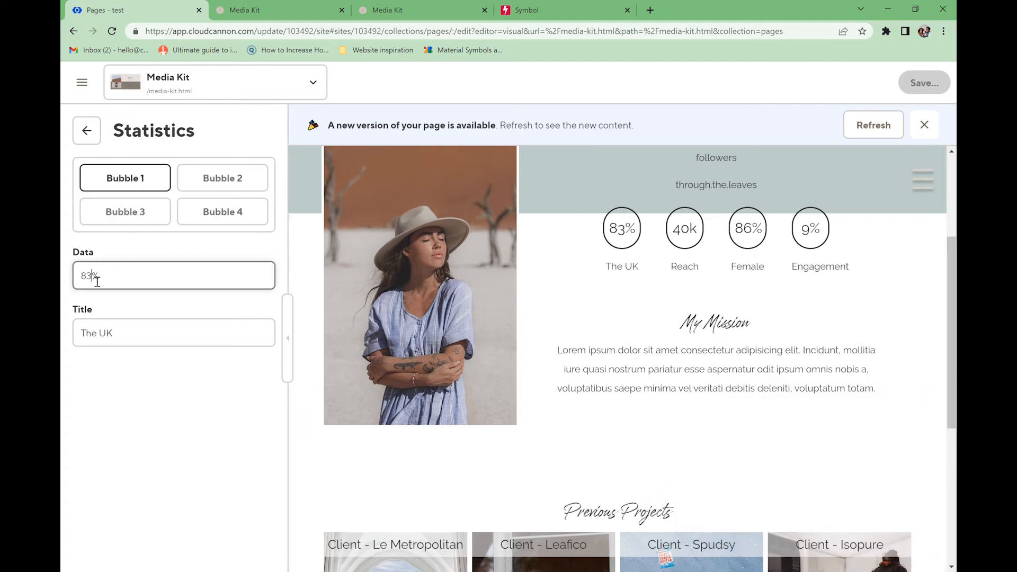
- Change the first bubble from 83% The UK to 60% Femi and select the second bubble's 40k value
left_click_drag(93, 275, 62, 281)
type("60")
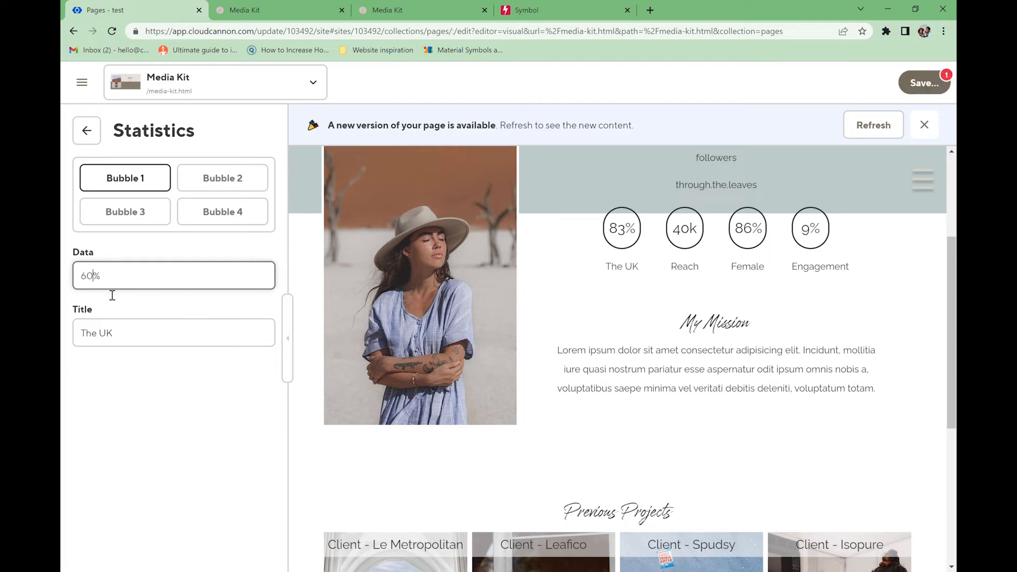
left_click(119, 334)
left_click_drag(119, 334, 83, 333)
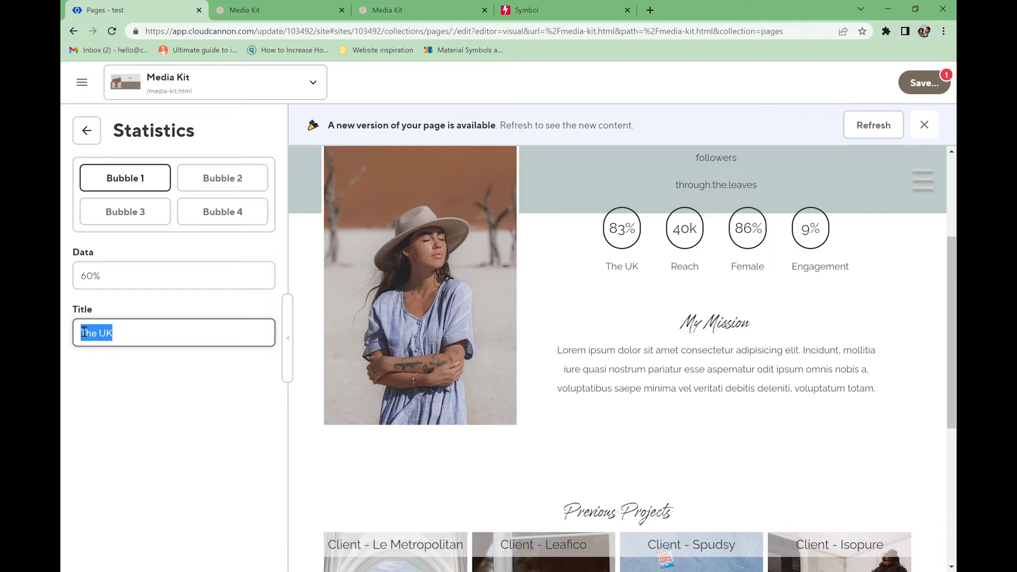
type("Te")
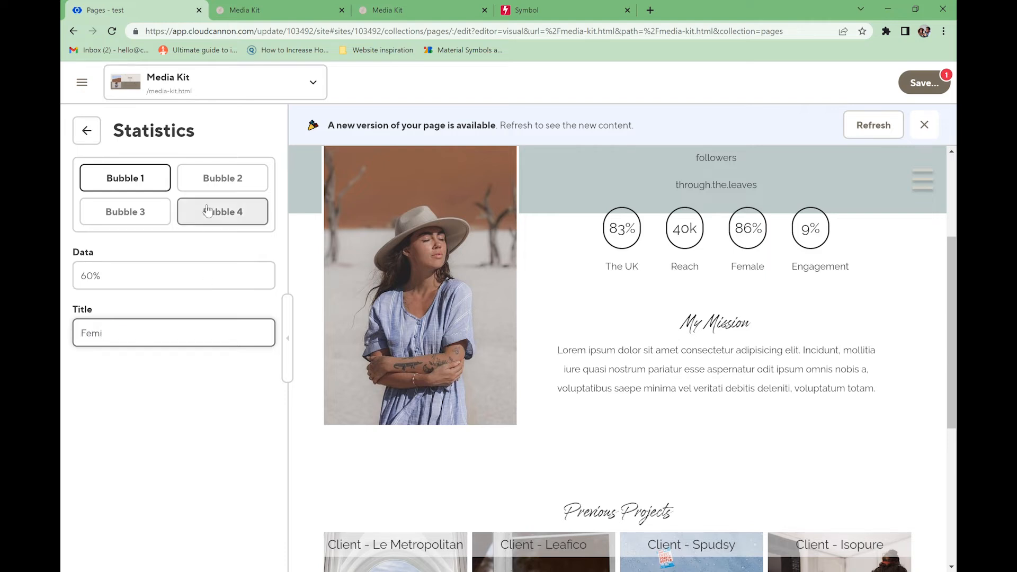
left_click(211, 187)
left_click_drag(238, 272, 75, 282)
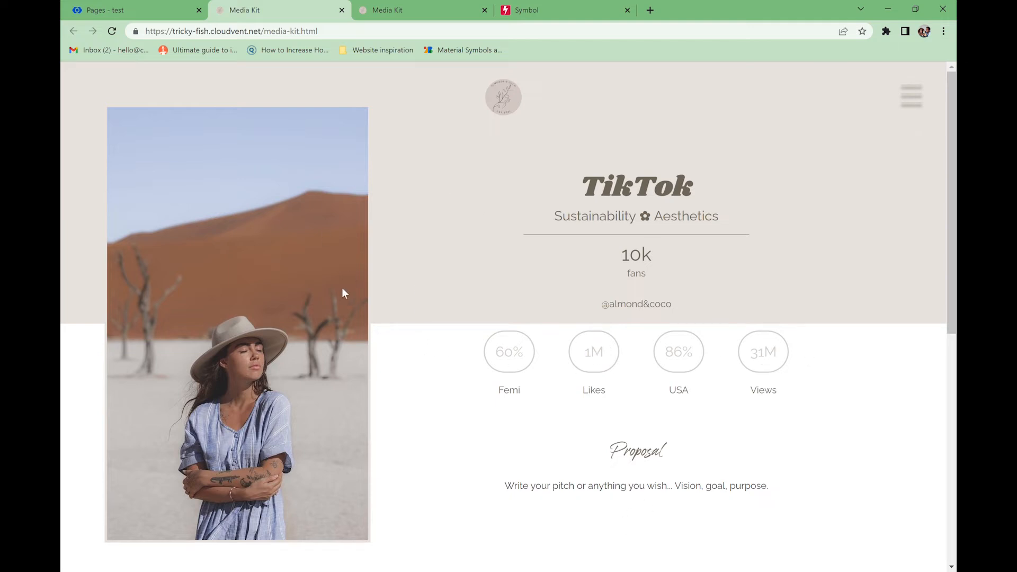
- Give the gallery a #e7e2dc background, #6c5f52 subheading and near-white text background, then save
left_click(142, 12)
left_click(158, 329)
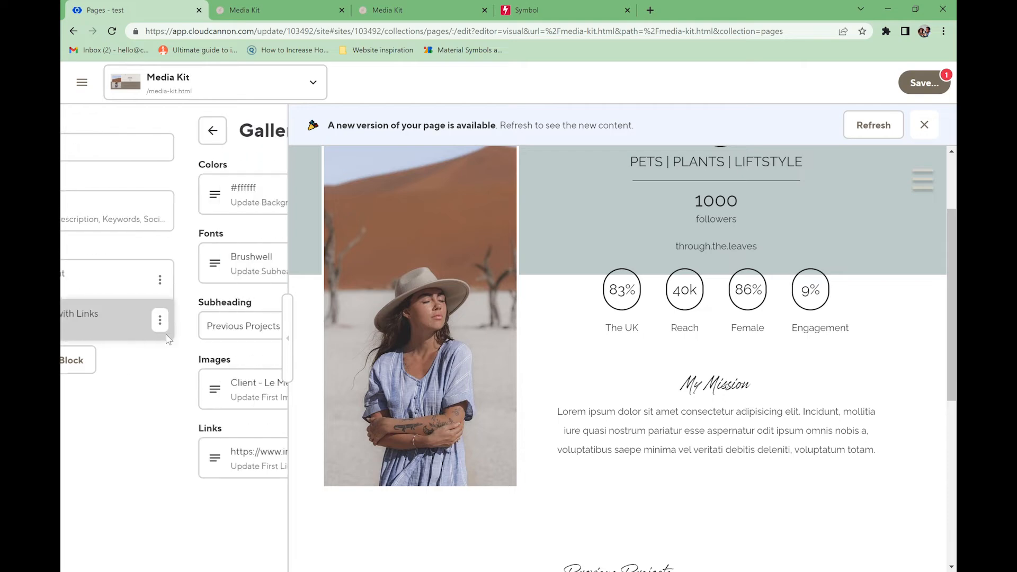
left_click(129, 206)
left_click(141, 194)
left_click(113, 314)
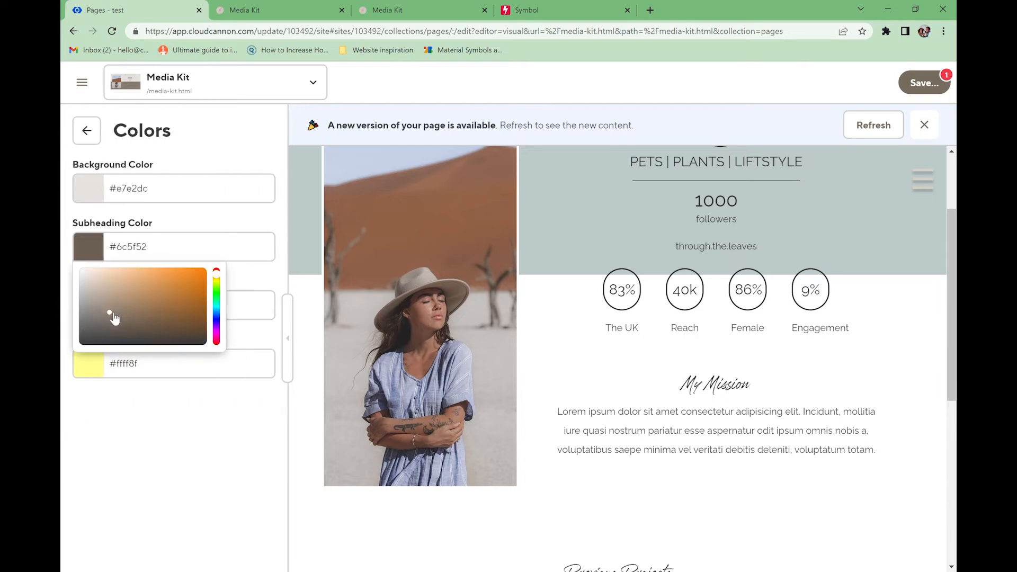
left_click(95, 363)
left_click(136, 391)
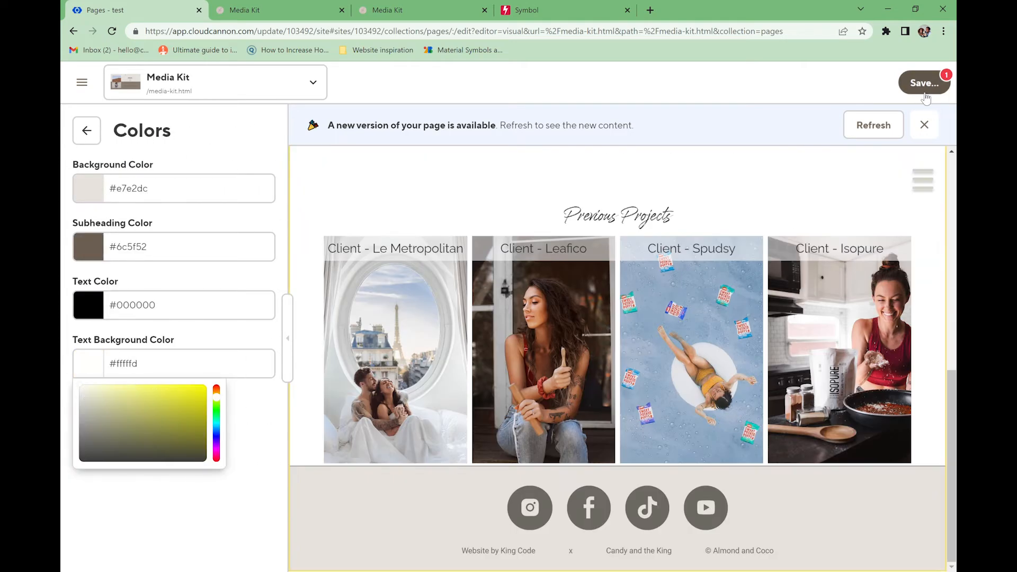
left_click(924, 95)
left_click(682, 267)
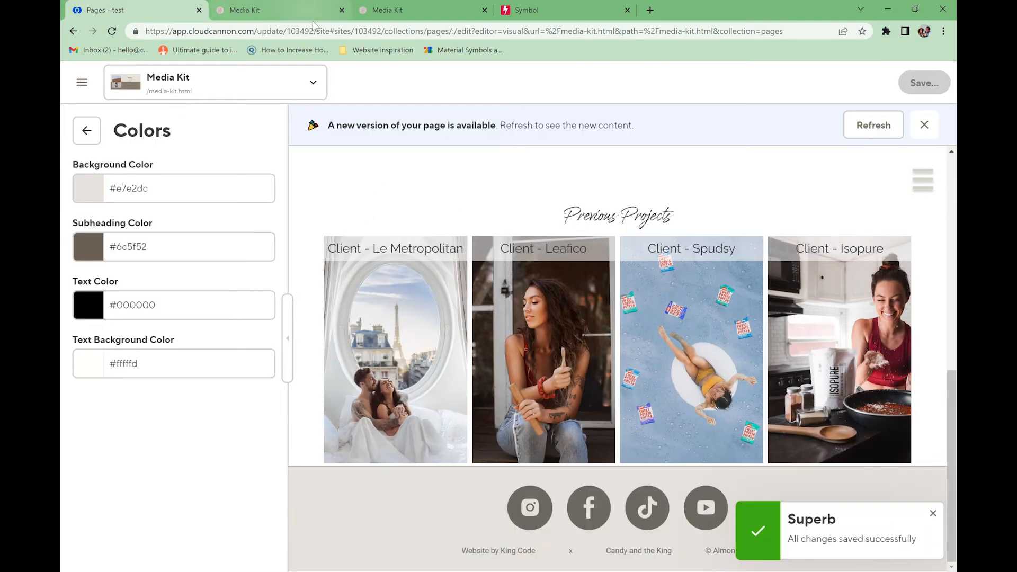
- Reload the live Media Kit page and scroll through it to check the gallery colours
key("ctrl+Tab")
left_click(114, 31)
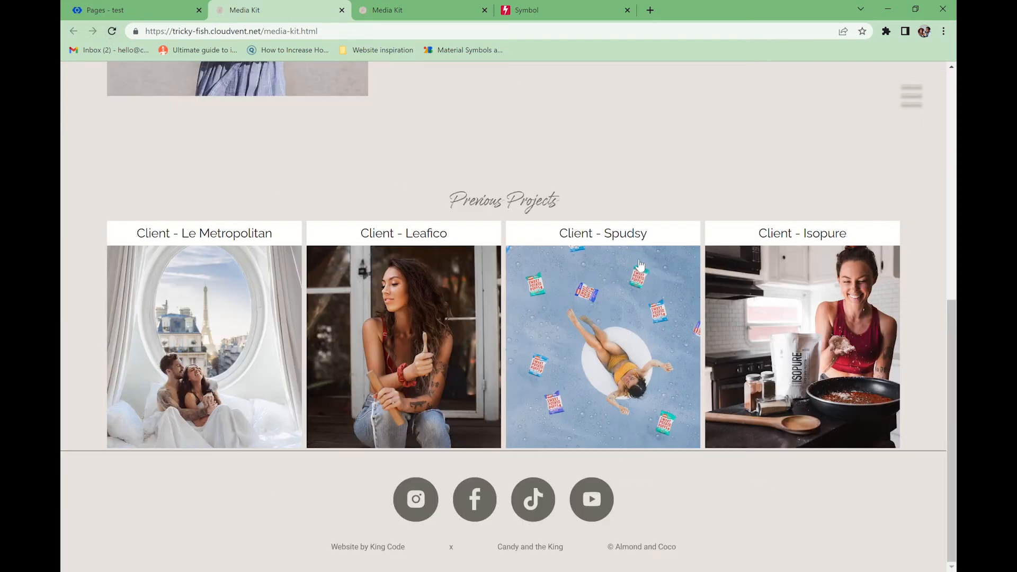
scroll(632, 261, "up", 7)
scroll(528, 268, "up", 2)
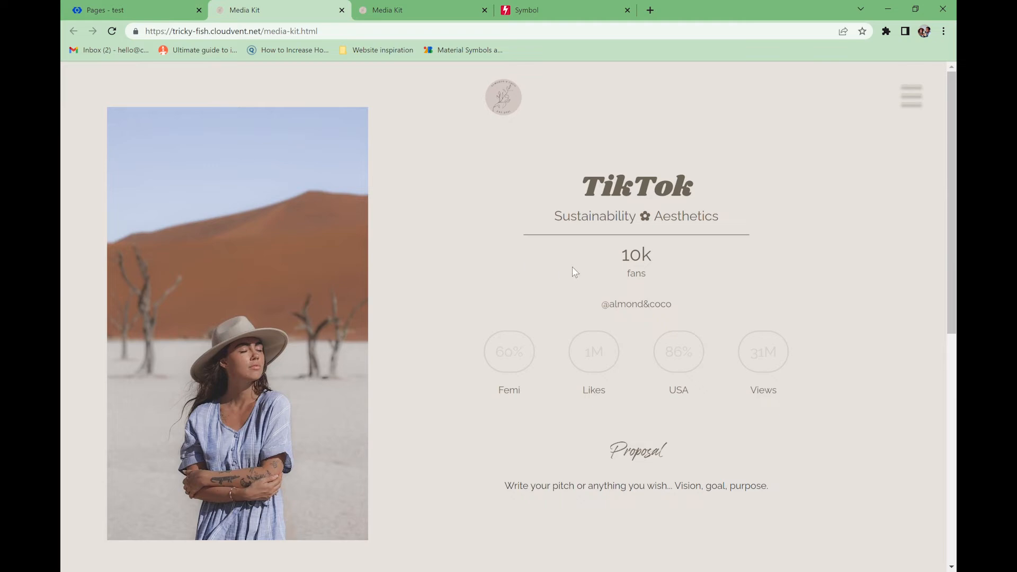
scroll(572, 266, "down", 8)
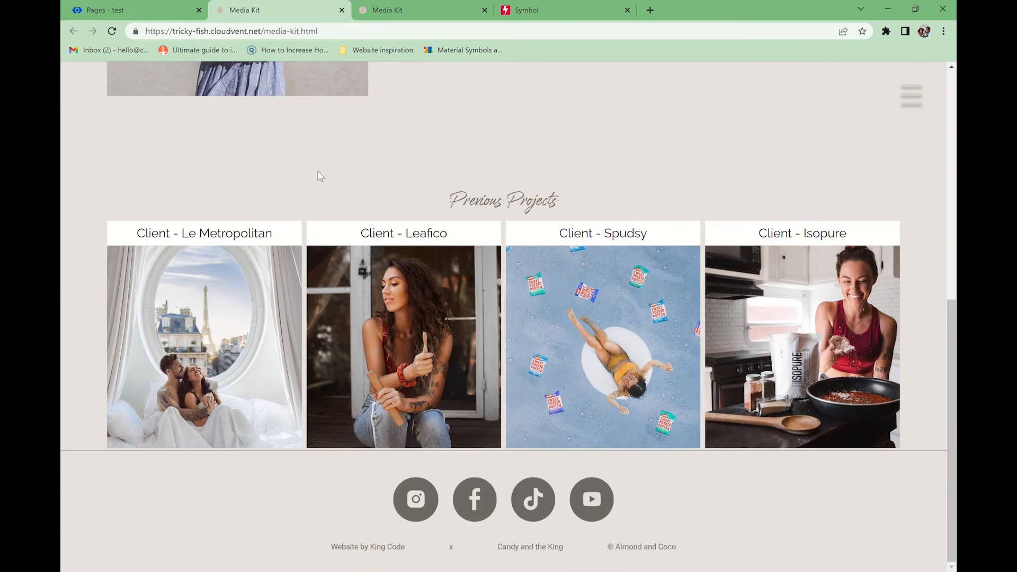
left_click(132, 10)
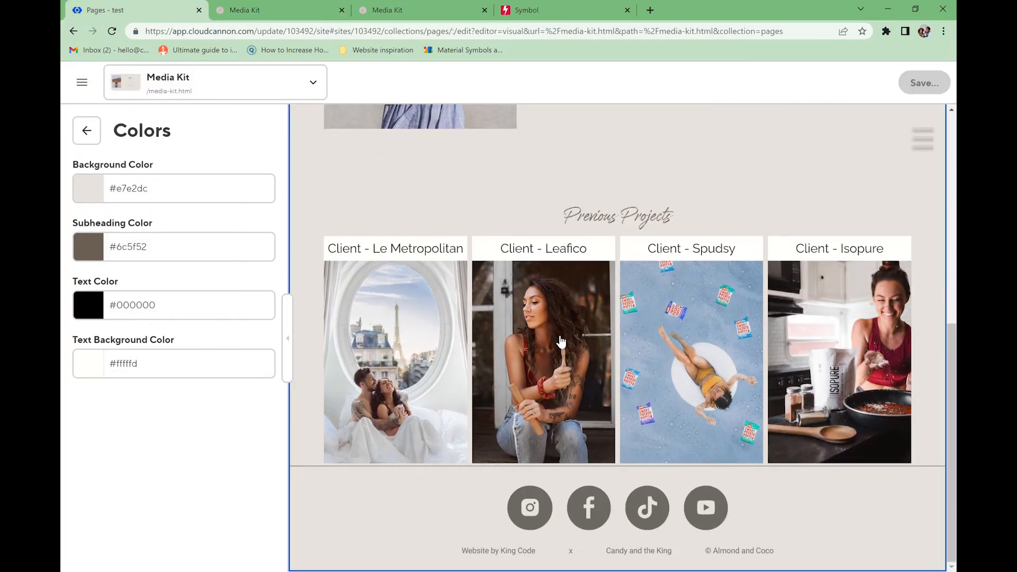
- Rename the gallery's Previous Projects subheading to Clients
left_click(77, 136)
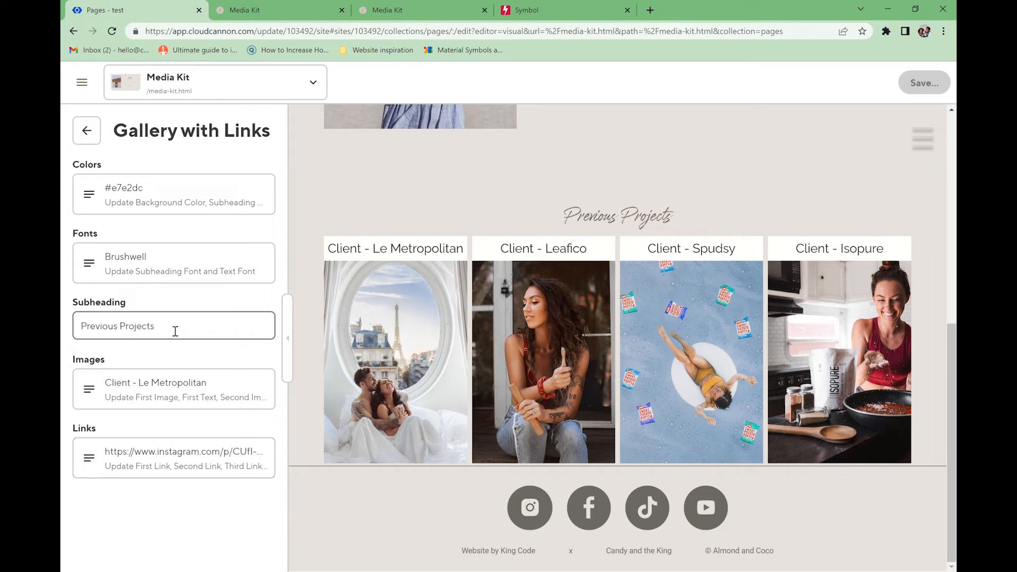
left_click_drag(168, 332, 64, 336)
type("Cl")
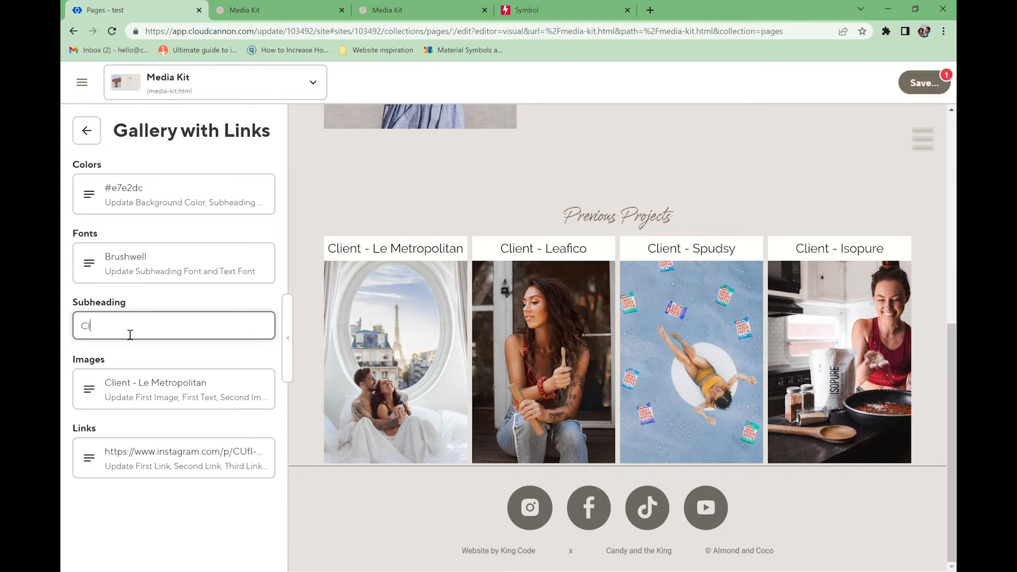
type("ients")
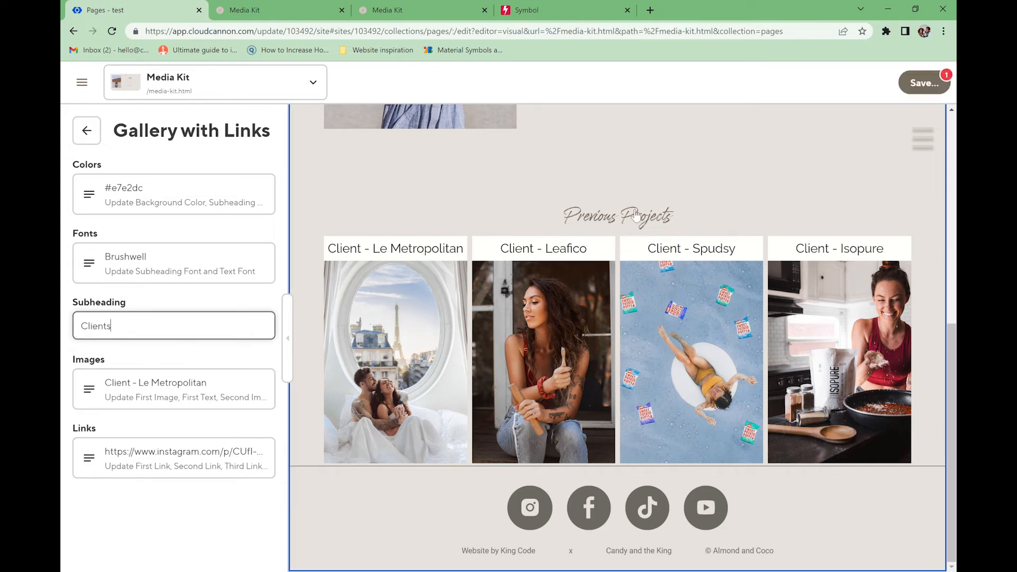
- Set the gallery's subheading font to Cyrene and its text font to Roboto
left_click(148, 260)
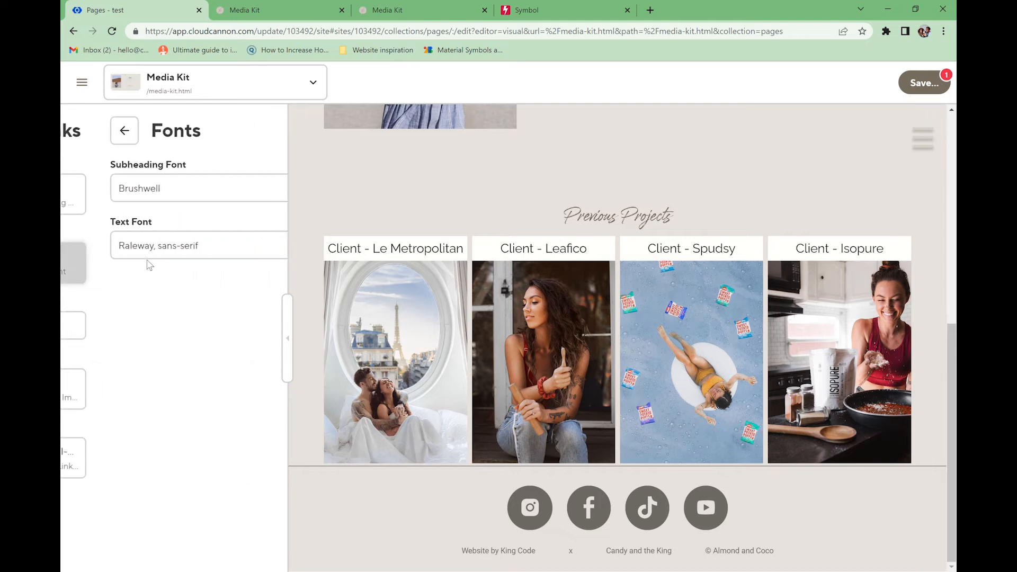
left_click(115, 188)
left_click(116, 291)
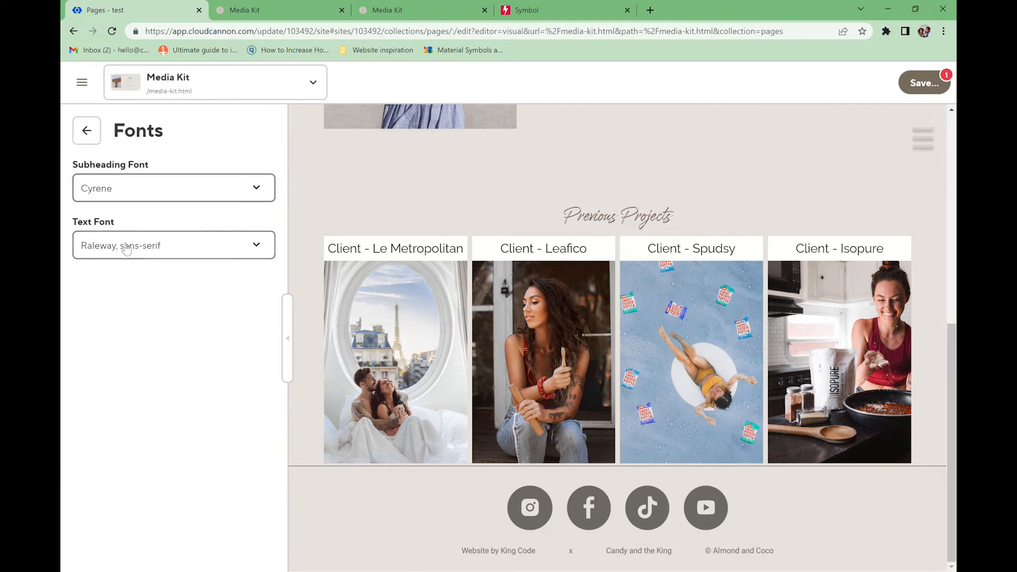
left_click(120, 247)
scroll(141, 486, "down", 1)
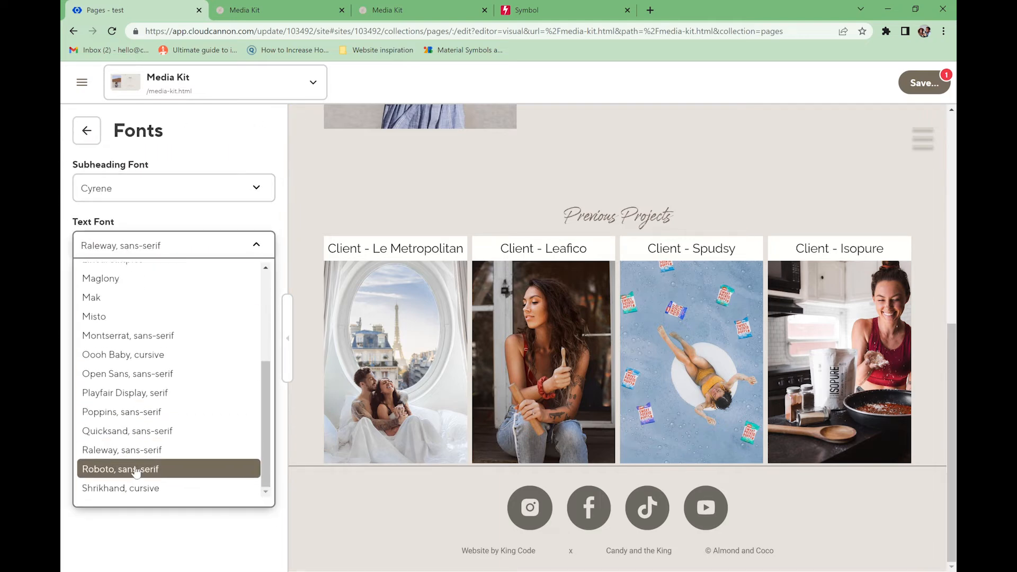
left_click(139, 469)
left_click(86, 131)
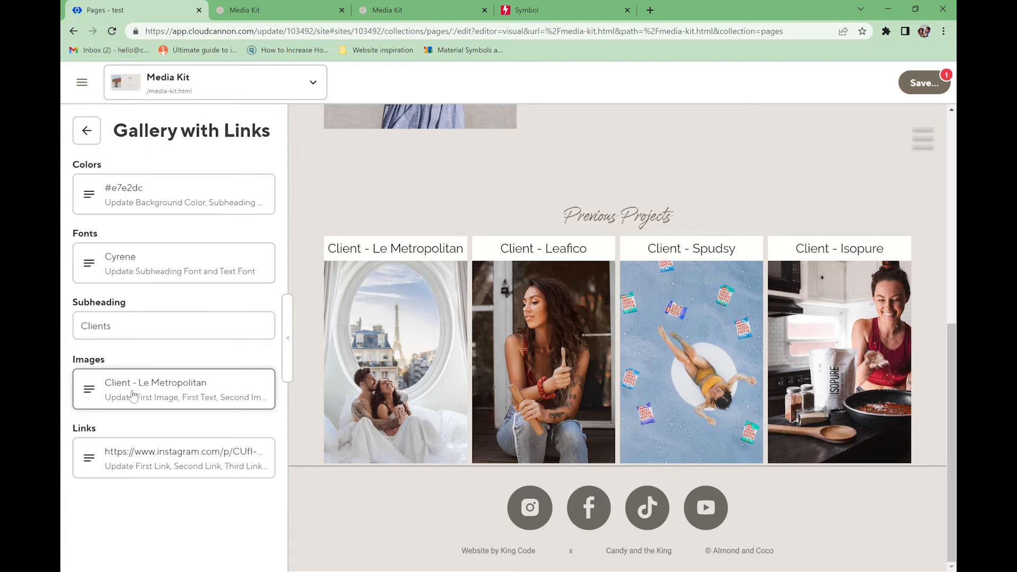
left_click(120, 394)
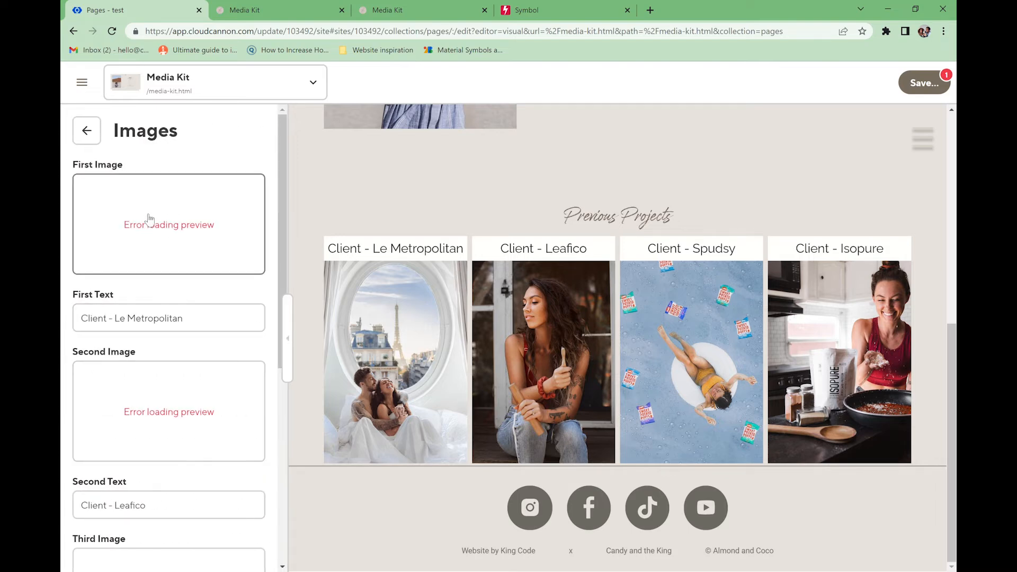
- Replace the first client image with the coffee and knitwear picture from existing files
left_click(149, 219)
left_click(194, 279)
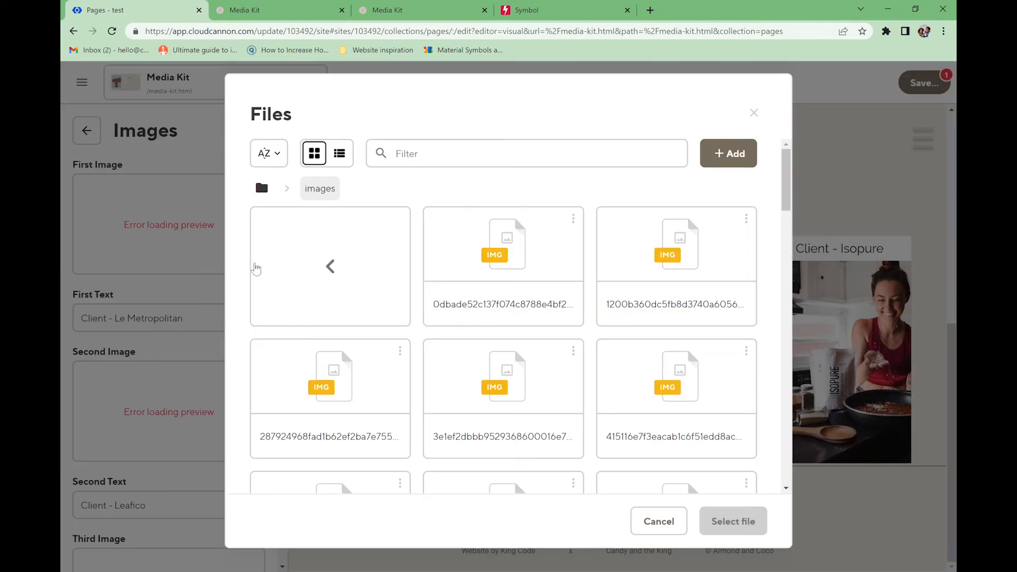
left_click(519, 258)
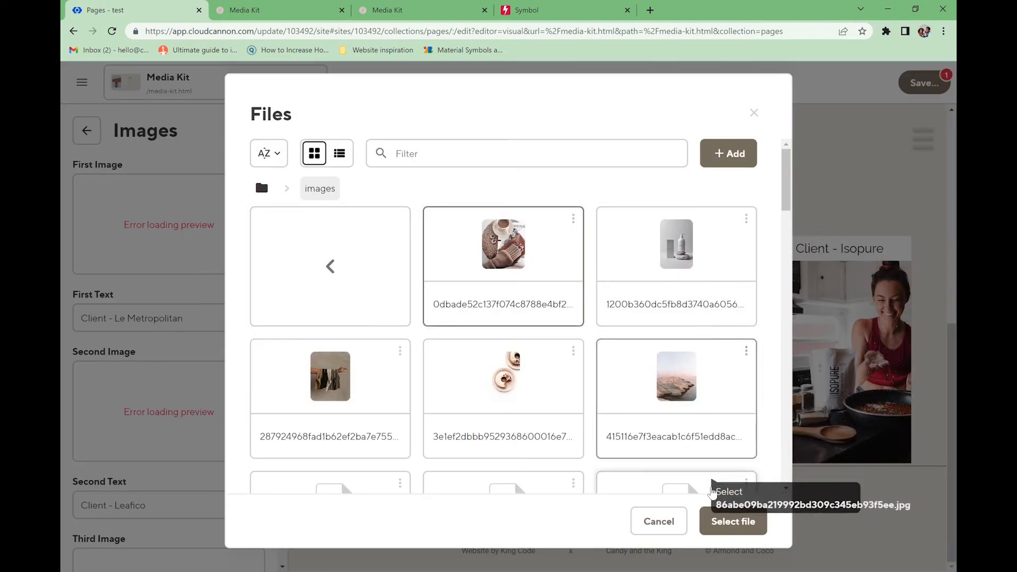
left_click(726, 522)
- Change the second caption to 'So Good' and save the page
left_click(207, 404)
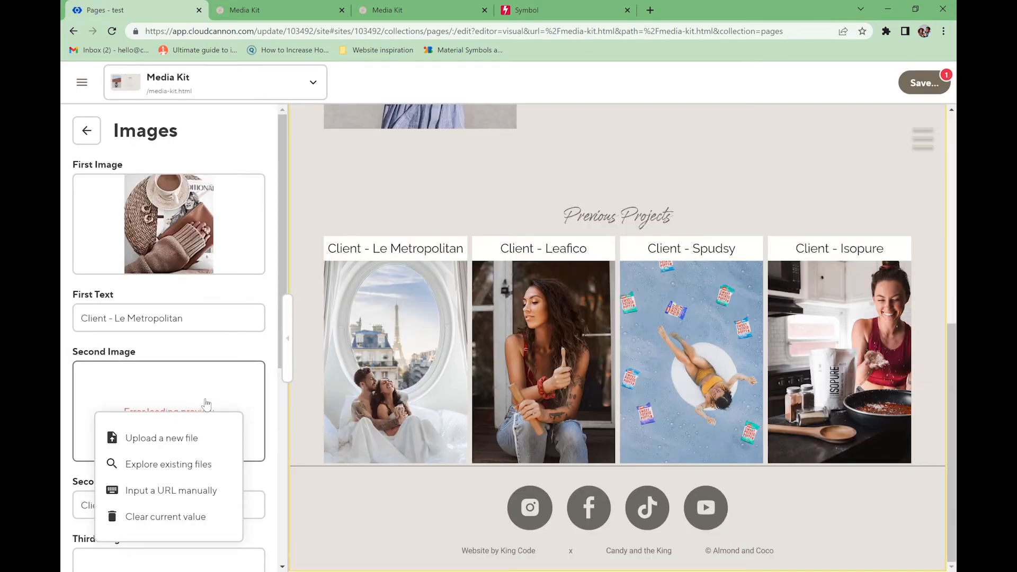
left_click_drag(146, 326, 124, 338)
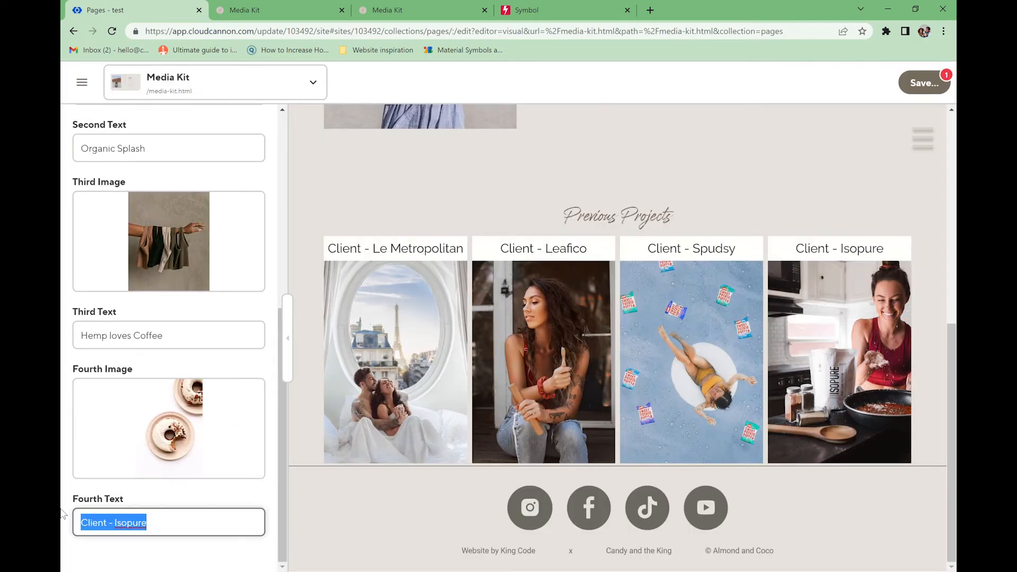
type("So Good")
left_click(924, 83)
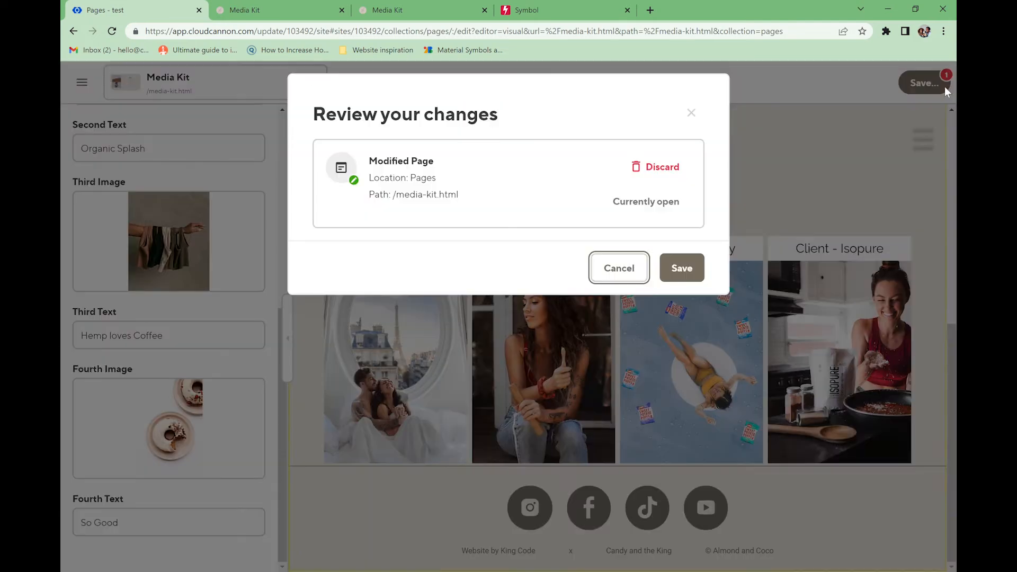
left_click(682, 268)
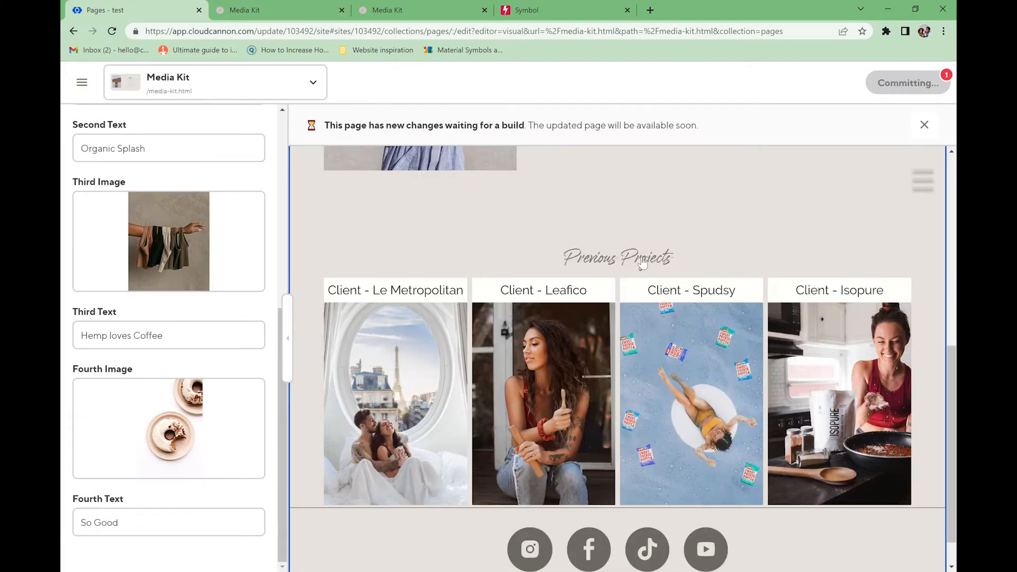
- Check the updated gallery on the live Media Kit page
left_click(284, 9)
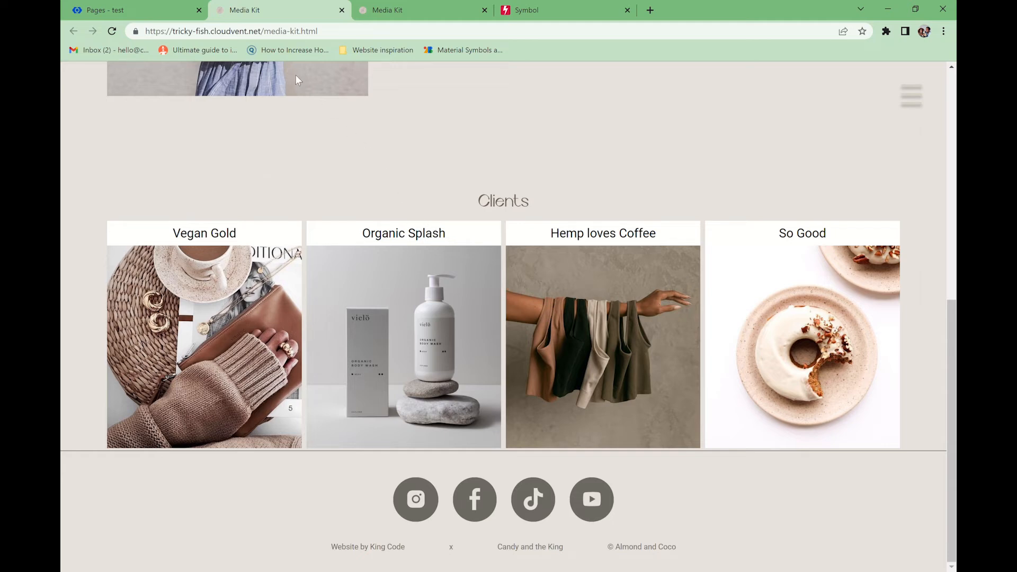
left_click(143, 8)
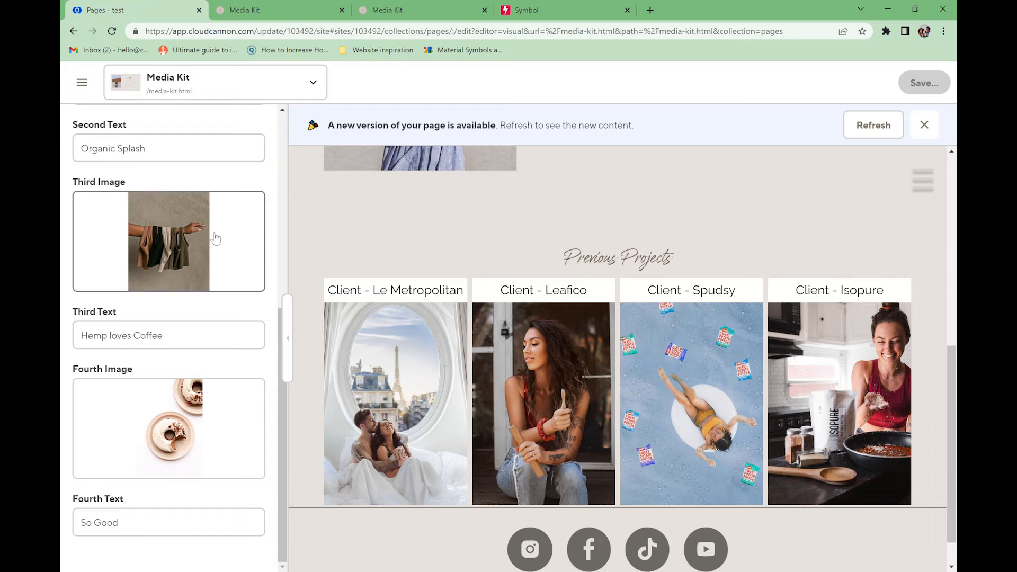
scroll(108, 153, "up", 4)
scroll(103, 142, "up", 4)
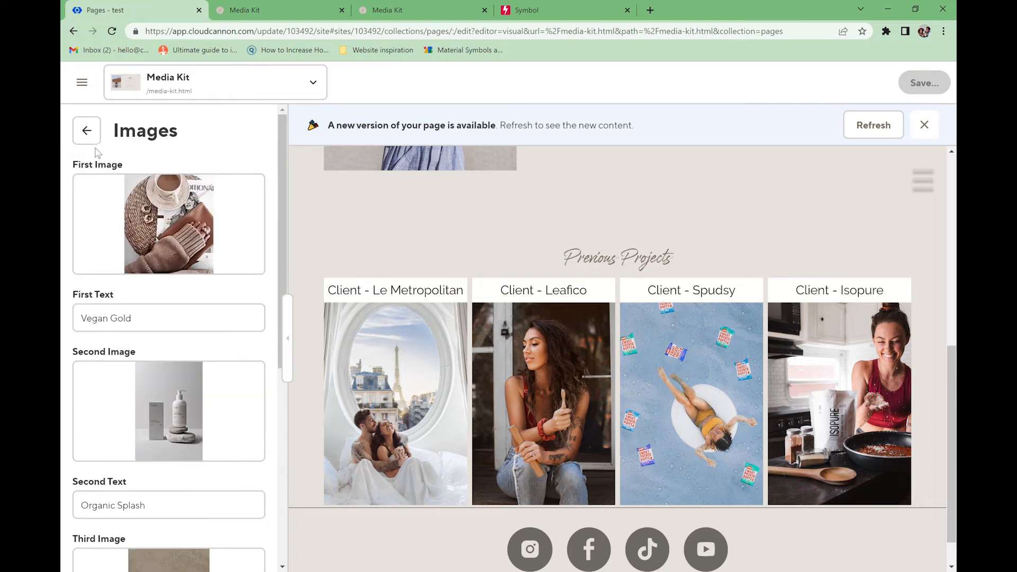
left_click(87, 130)
left_click(109, 454)
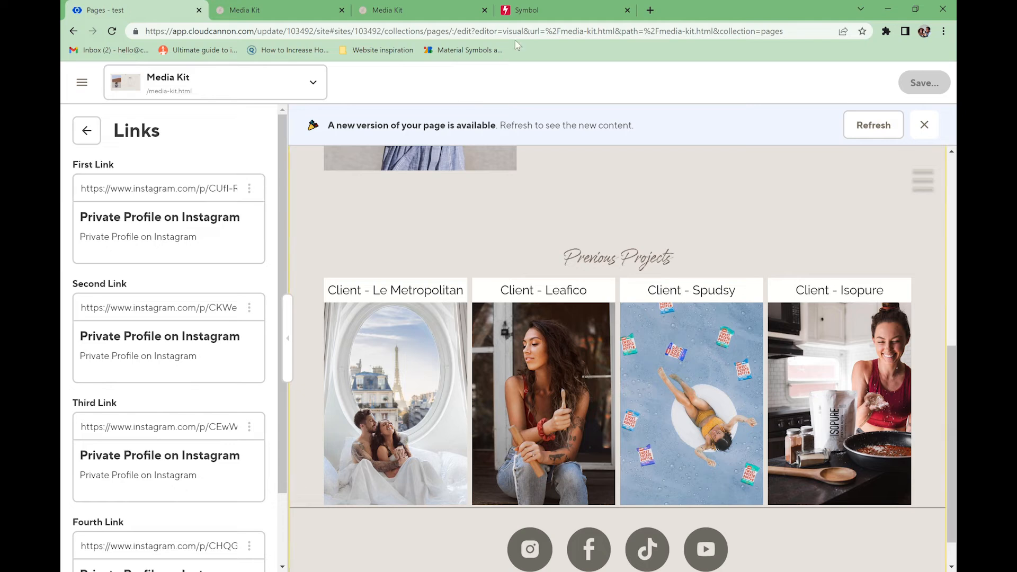
left_click(650, 10)
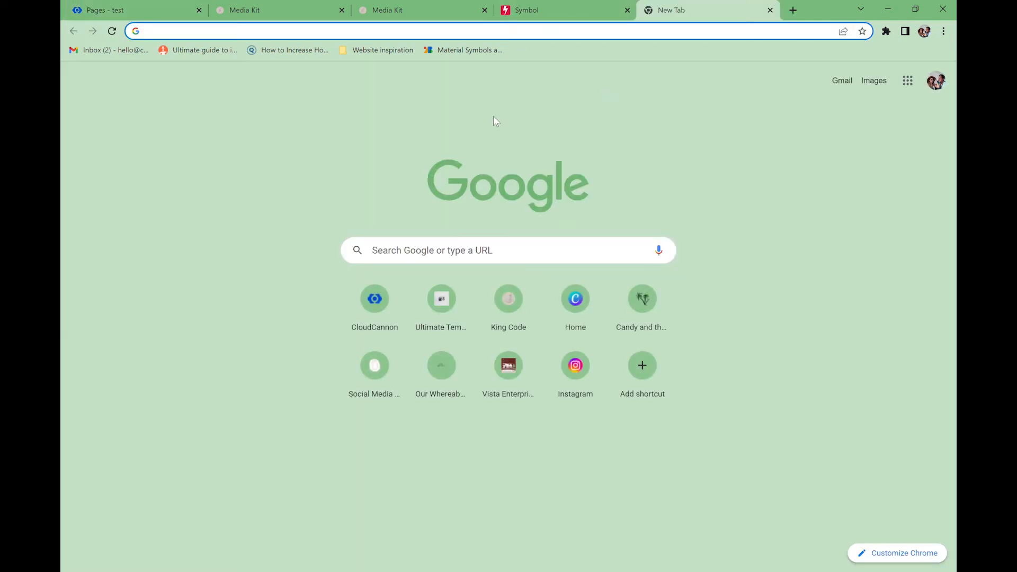
type("in")
key("Return")
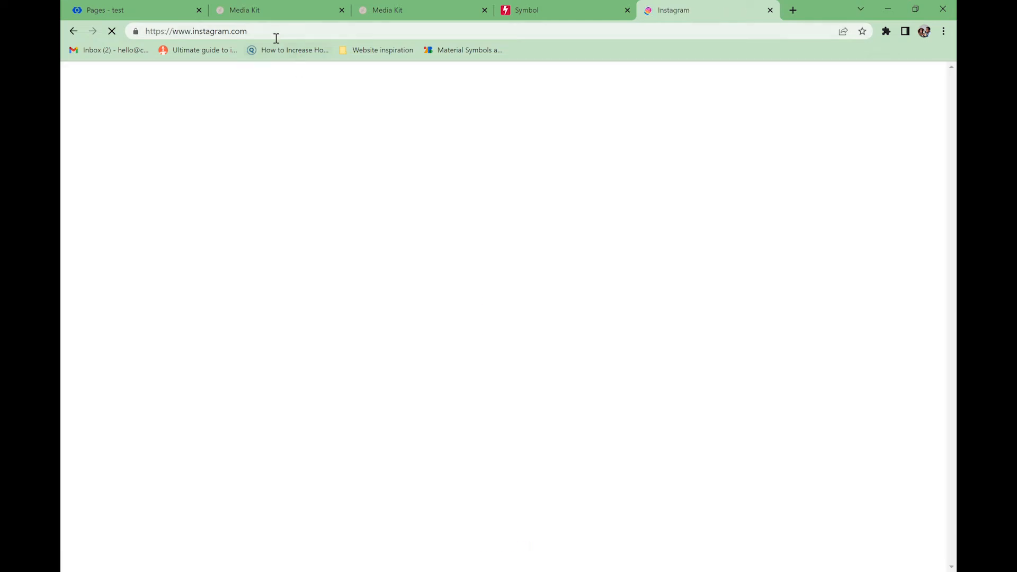
left_click(275, 33)
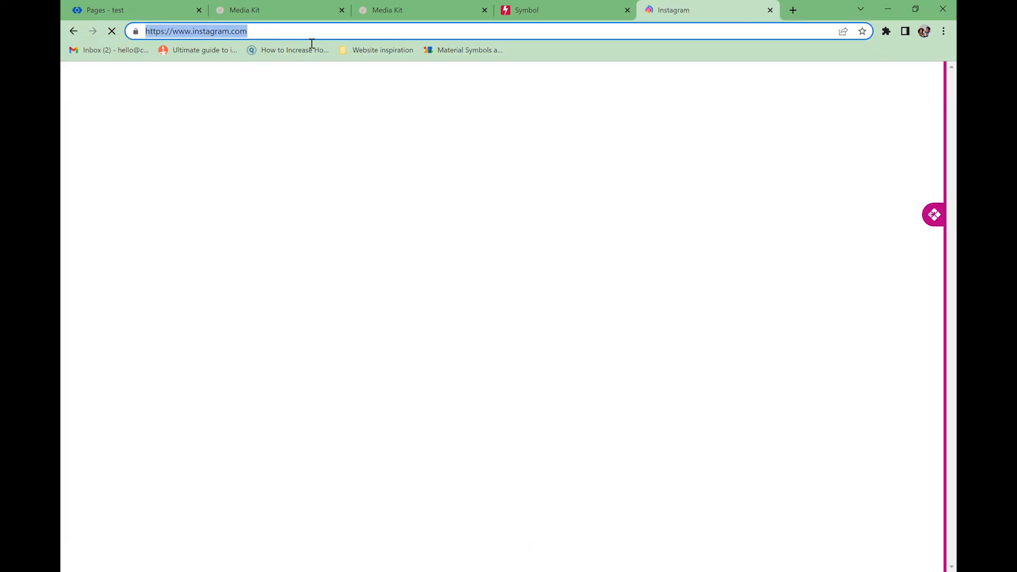
left_click(484, 85)
type("king")
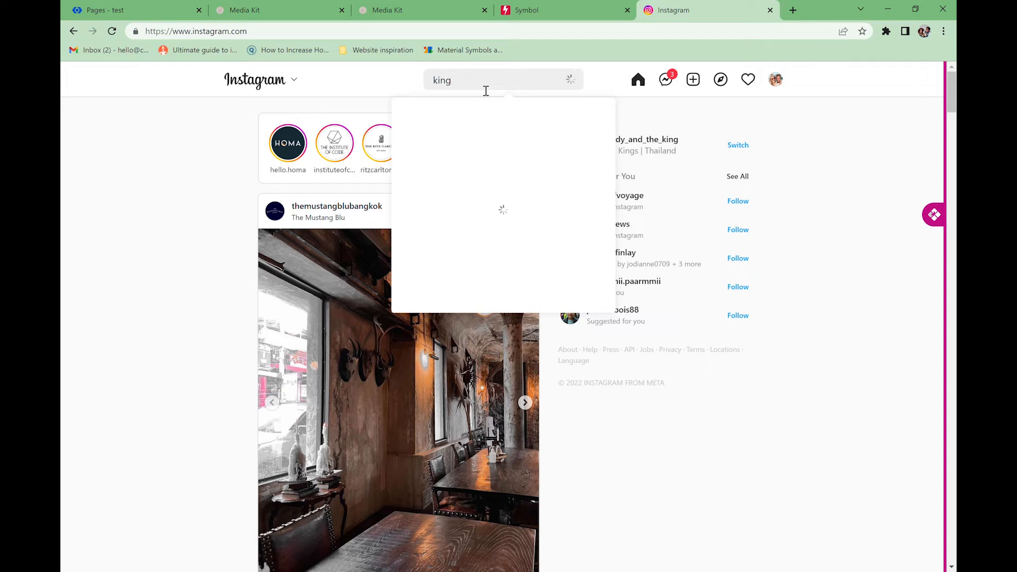
type("c")
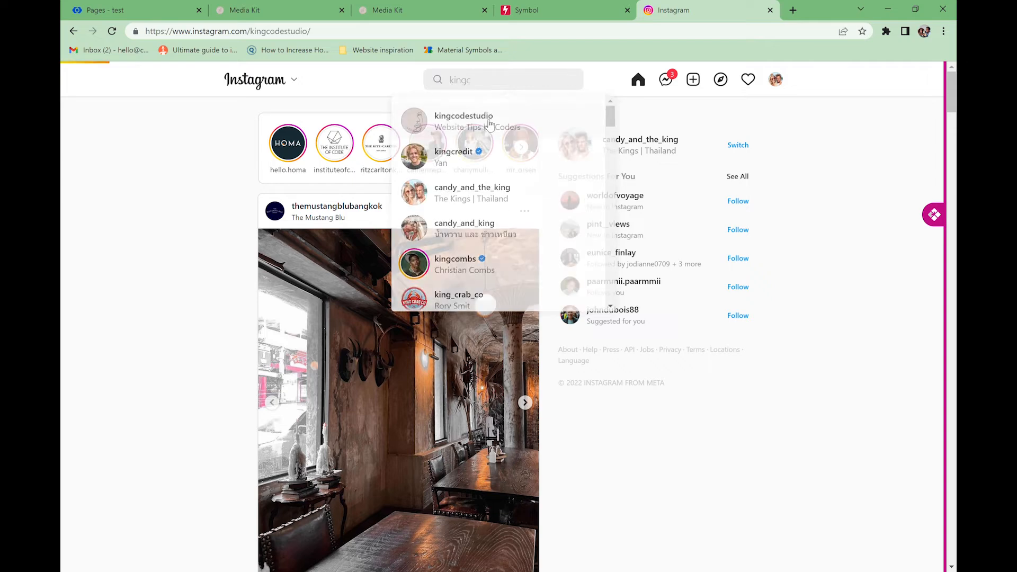
- Open the kingcodestudio profile's 'Our 7 step strategy for launching!' post and copy its URL
left_click(470, 118)
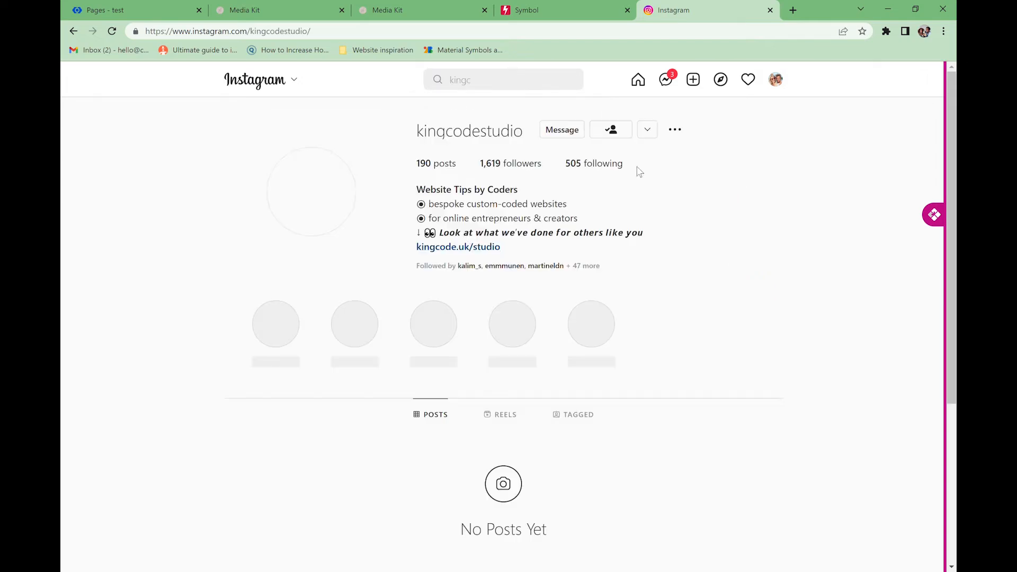
scroll(339, 334, "down", 3)
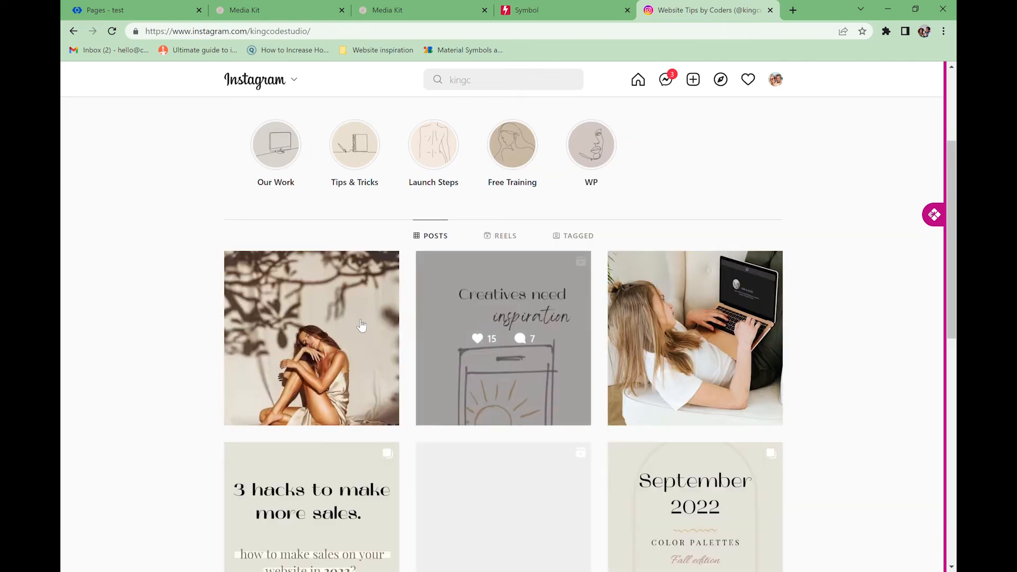
left_click(370, 295)
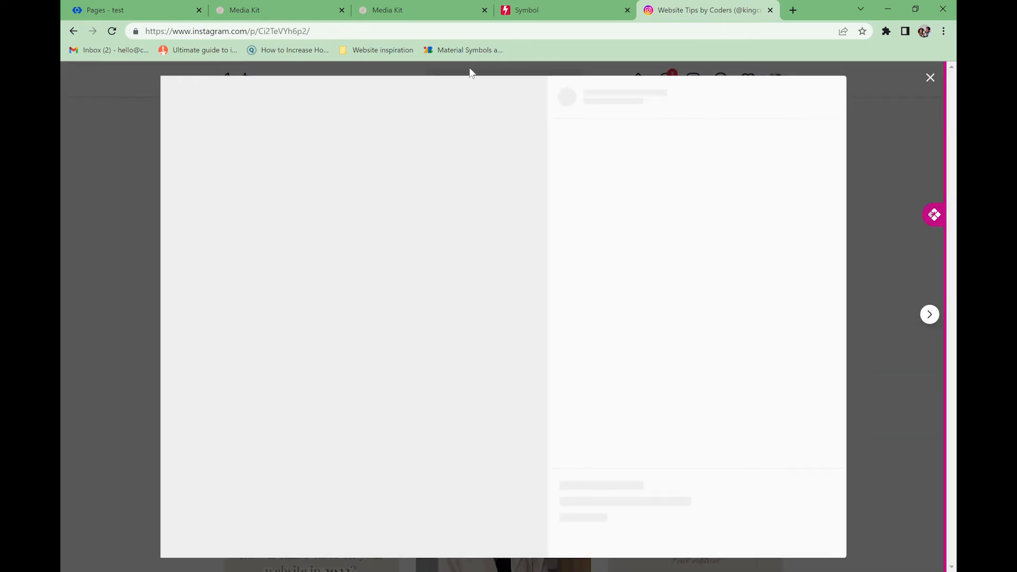
left_click(335, 34)
key("ctrl+c")
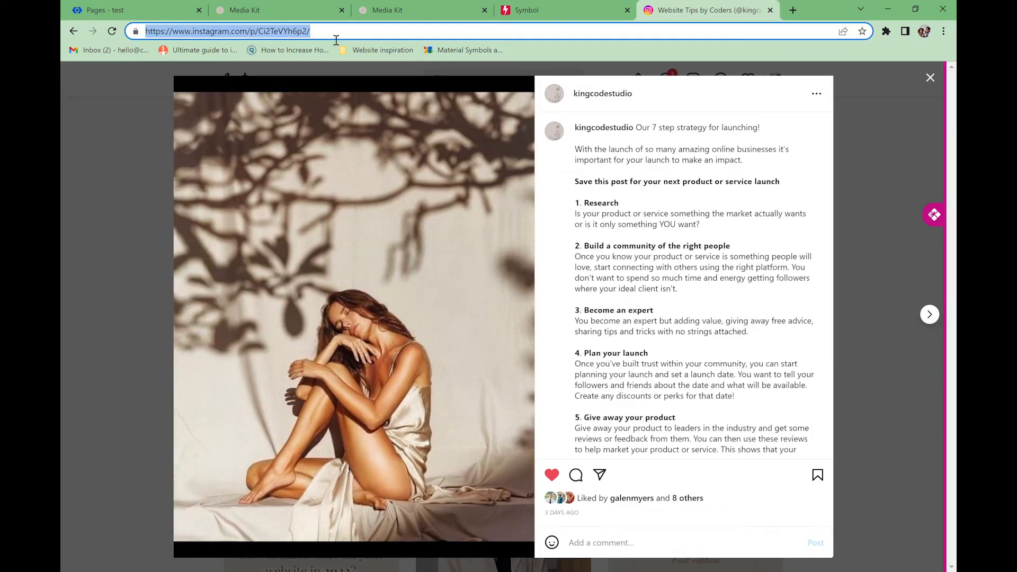
left_click(177, 10)
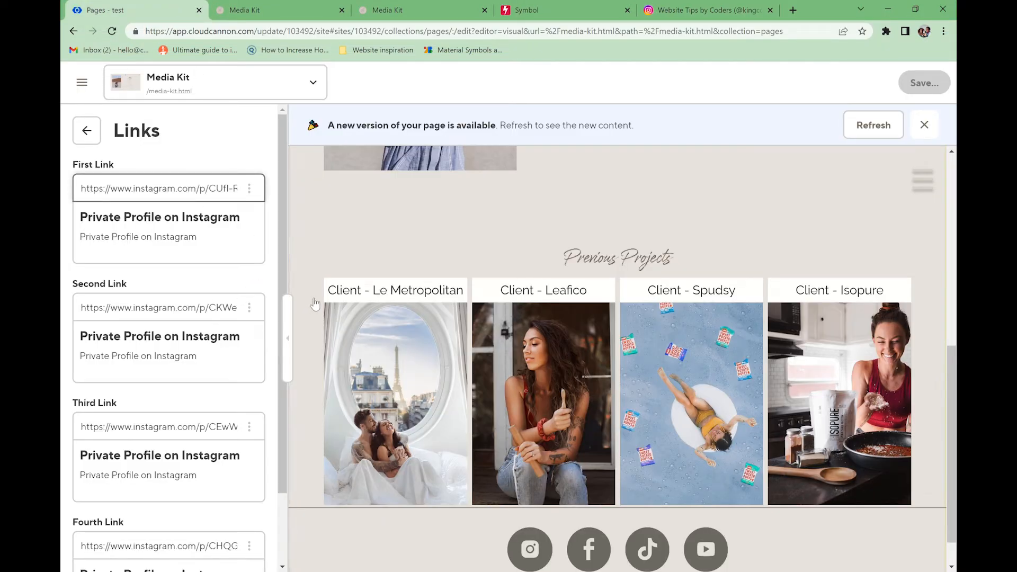
- Replace the First Link with the Instagram post URL and save
key("ctrl+a")
key("ctrl+v")
left_click(908, 93)
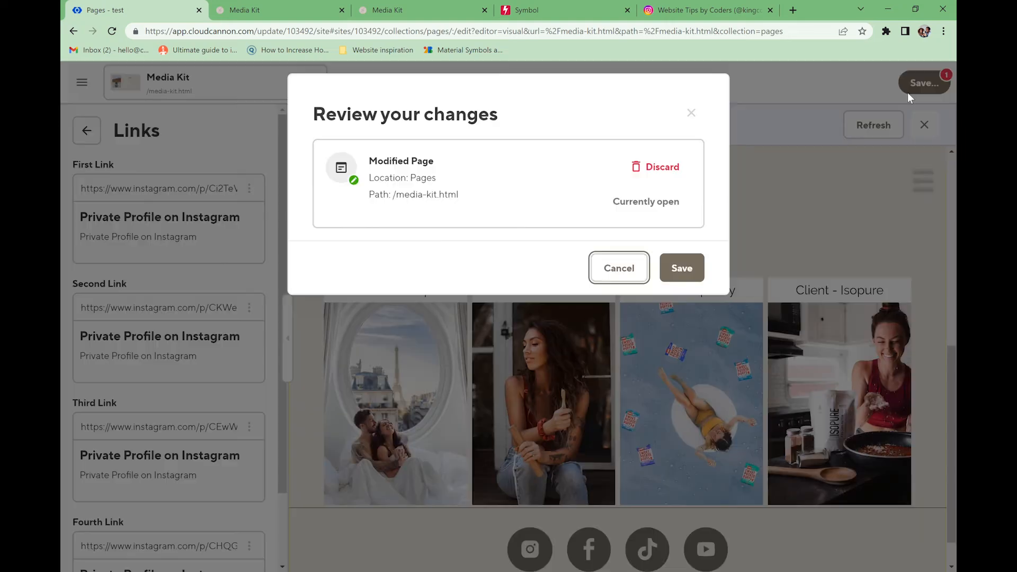
left_click(670, 264)
left_click_drag(110, 307, 217, 308)
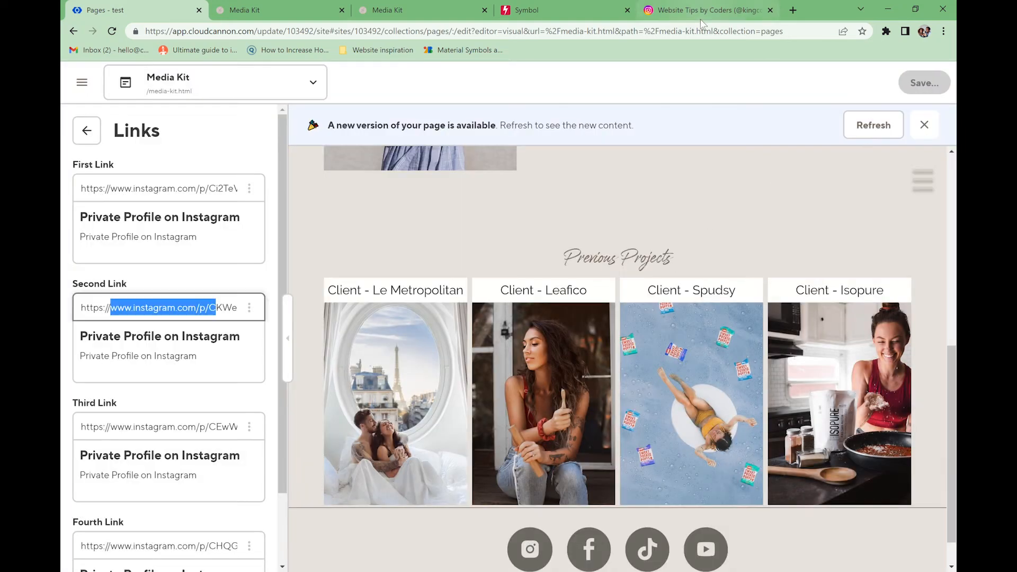
- On the live Media Kit page, confirm the Vegan Gold card opens the Instagram post
left_click(700, 17)
left_click(628, 33)
left_click(243, 10)
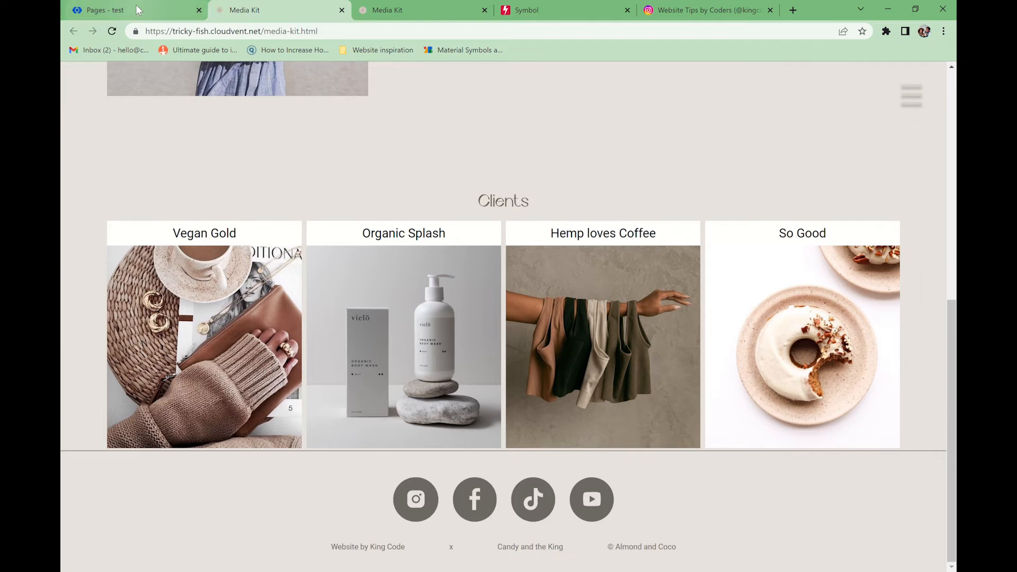
left_click(178, 294)
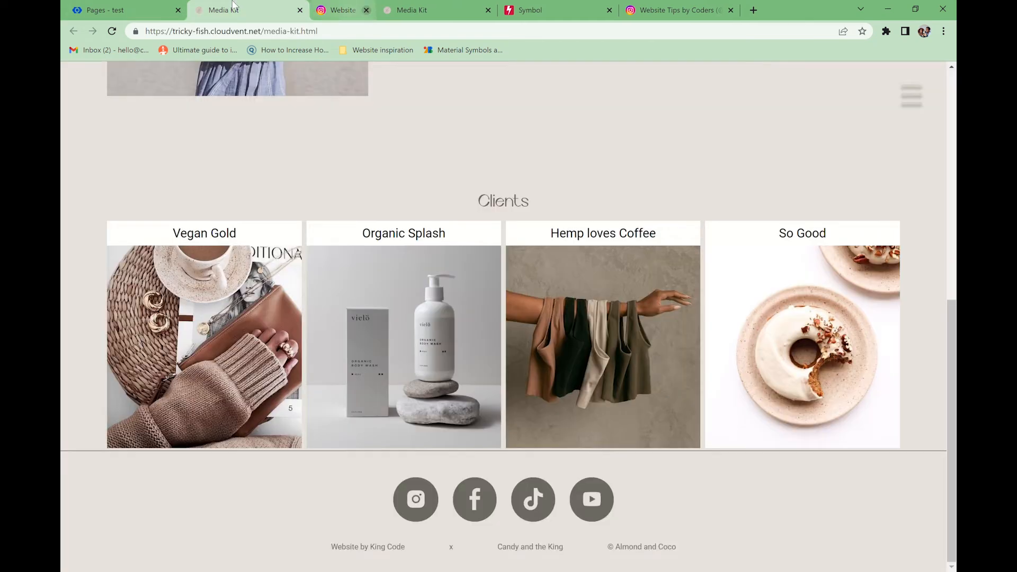
left_click(422, 10)
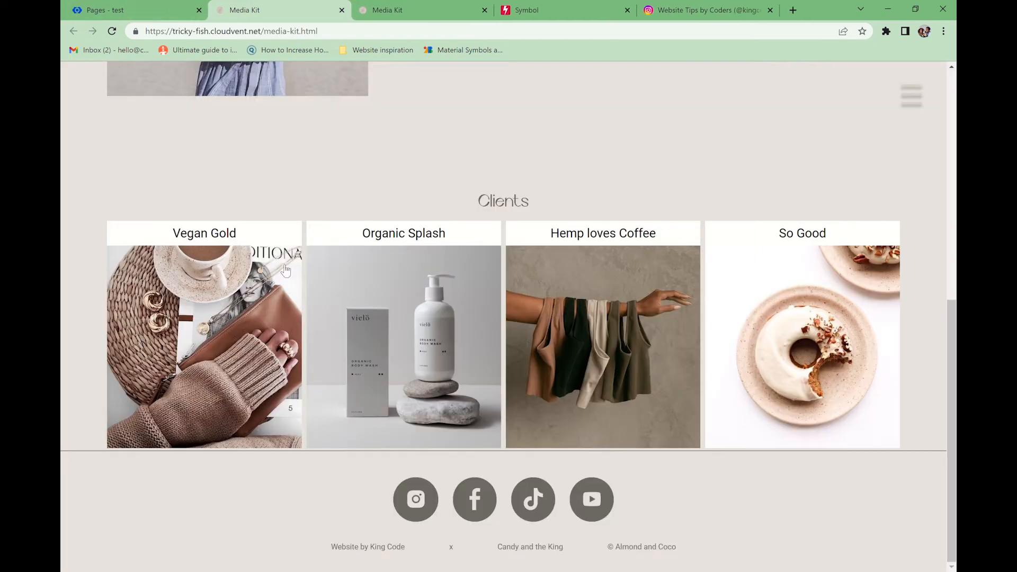
scroll(282, 261, "up", 3)
scroll(341, 311, "up", 5)
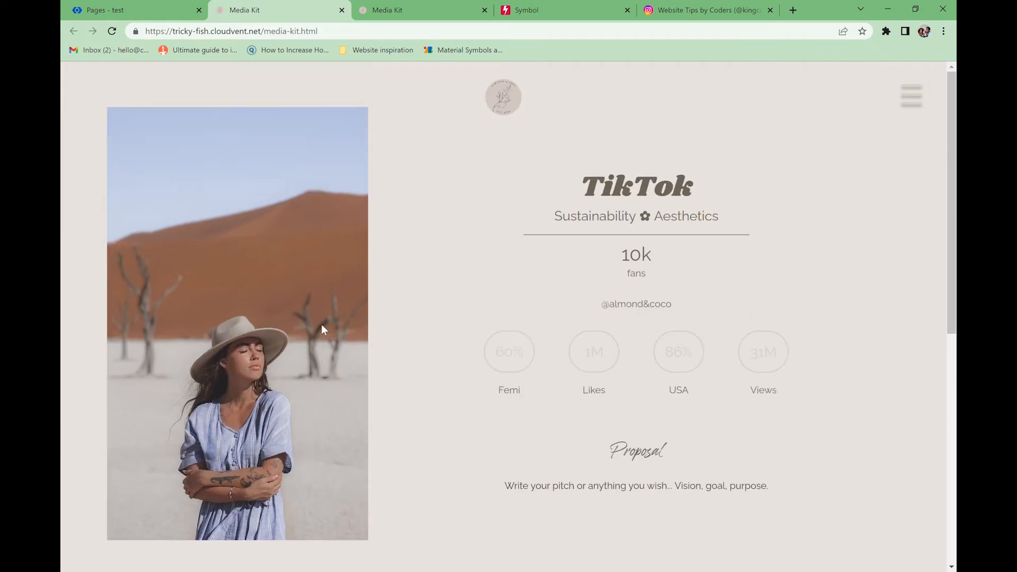
scroll(321, 324, "down", 6)
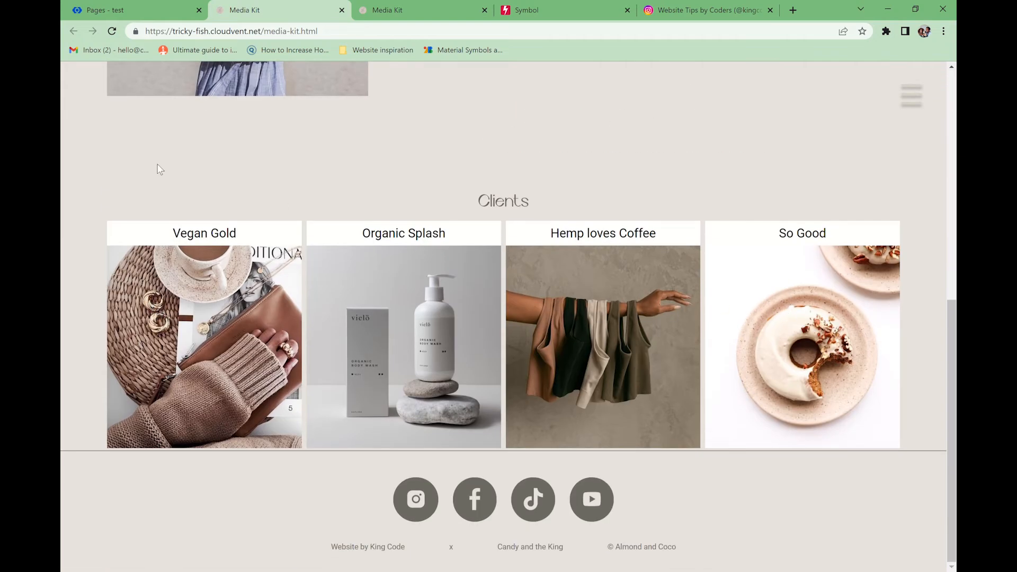
left_click(116, 16)
- Remove the Gallery with Links block from the page's content blocks
left_click(86, 130)
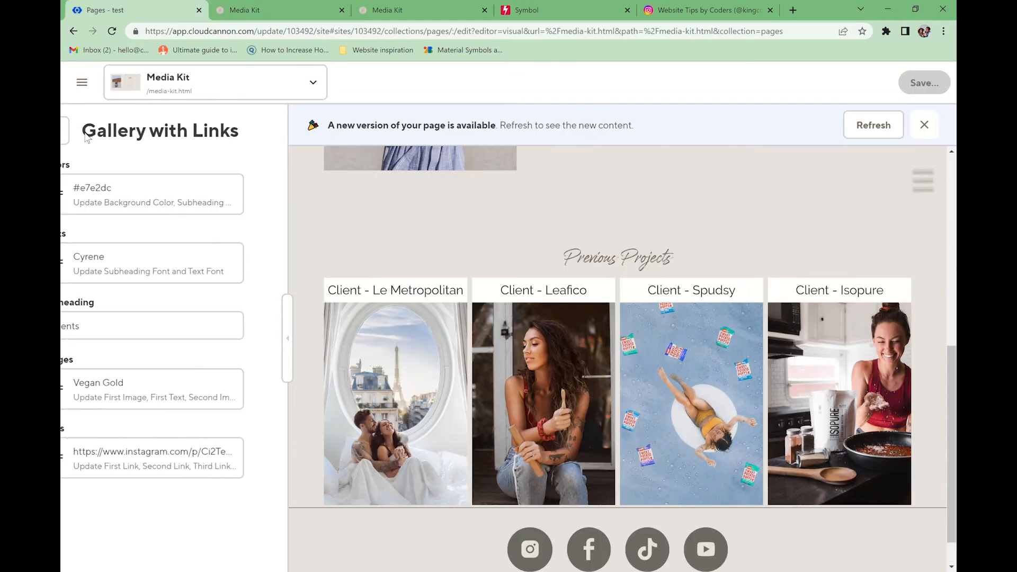
left_click(86, 130)
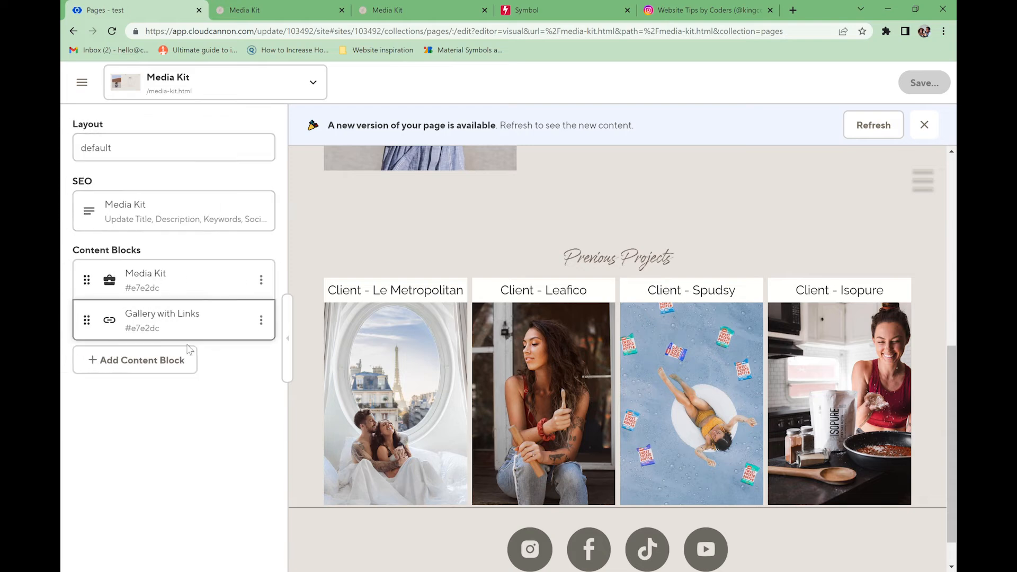
left_click(261, 320)
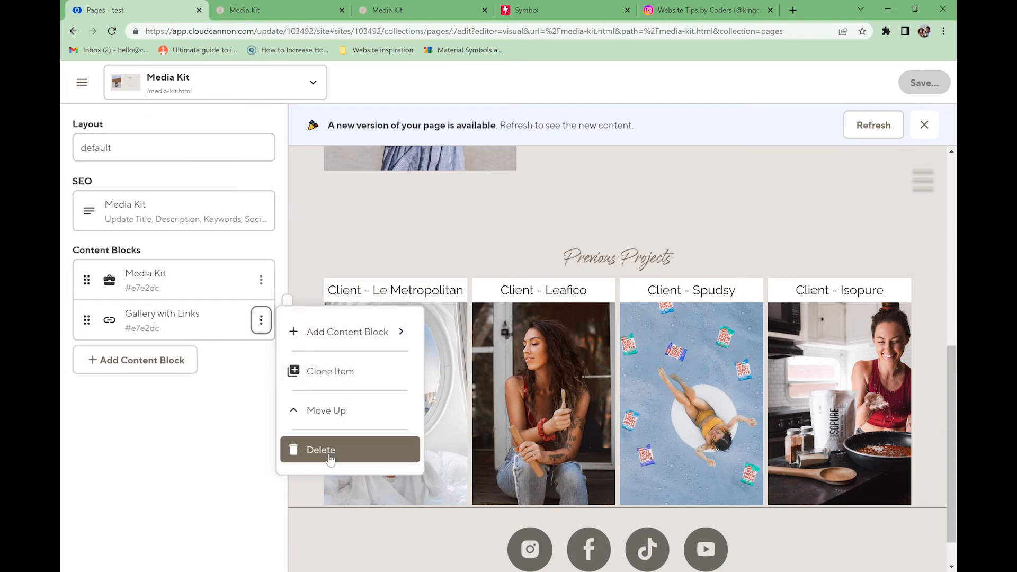
left_click(329, 457)
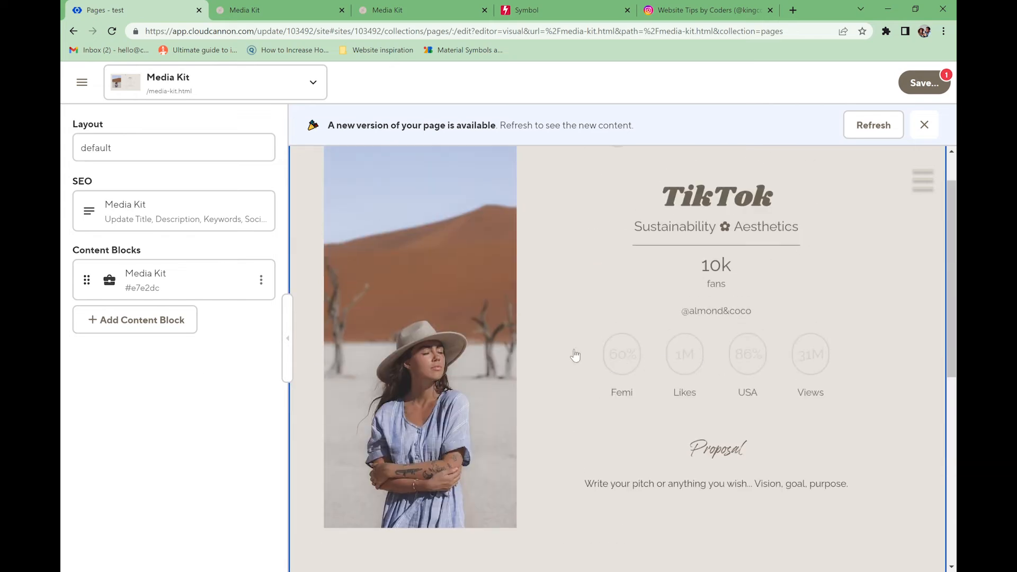
scroll(427, 407, "up", 1)
scroll(430, 406, "down", 3)
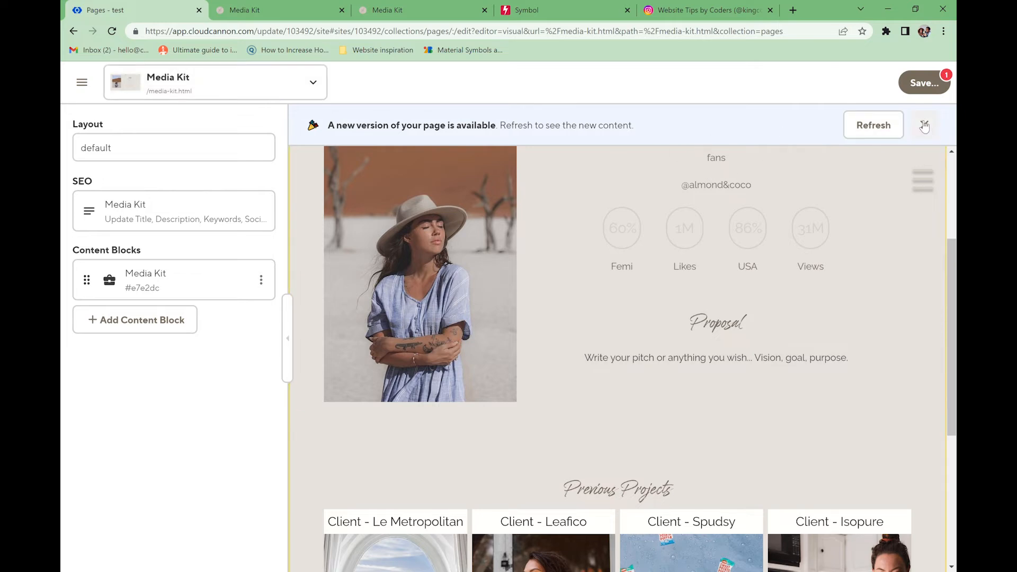
- Discard the pending page changes and refresh the preview
left_click(924, 83)
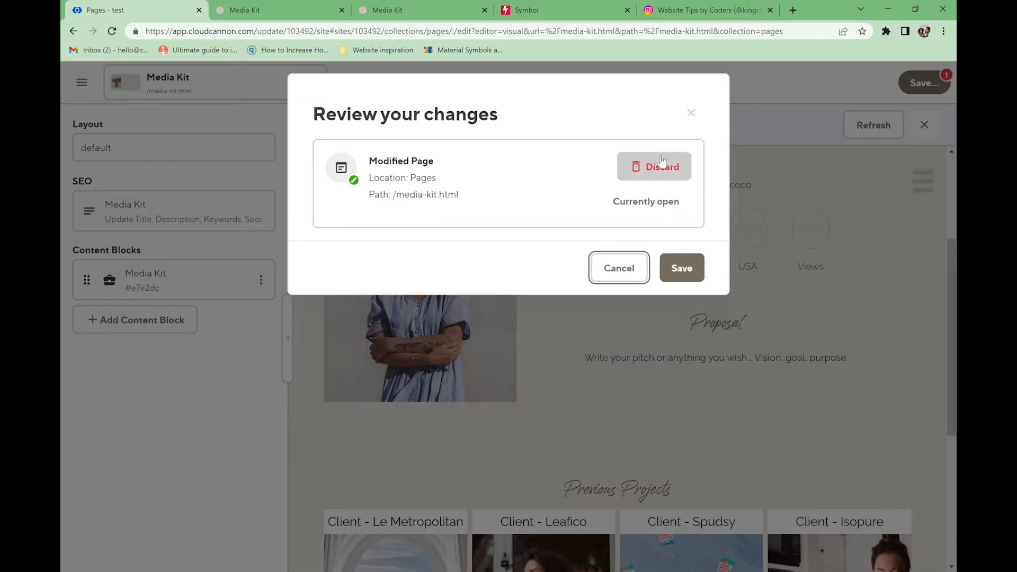
left_click(664, 172)
left_click(664, 172)
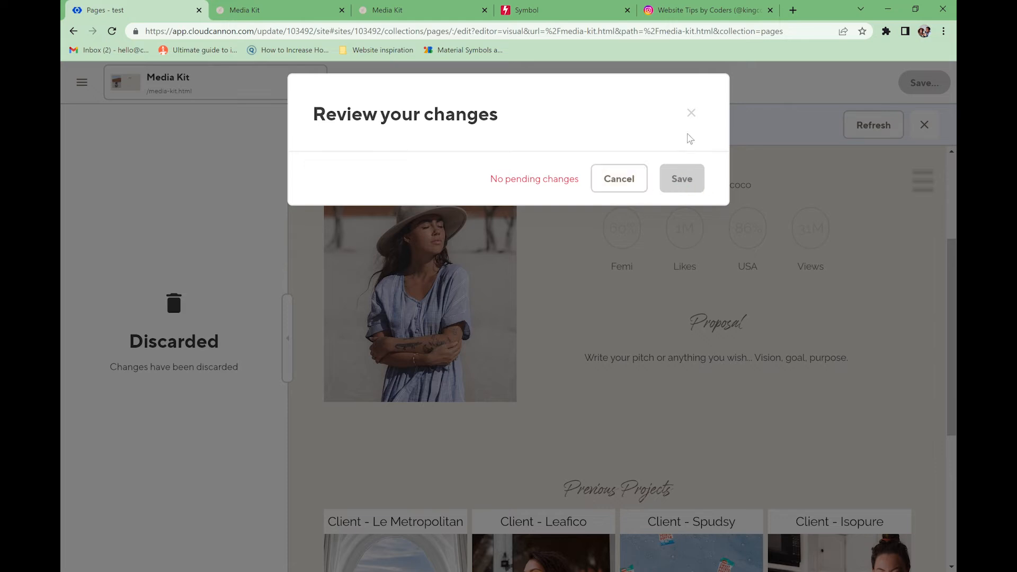
left_click(692, 112)
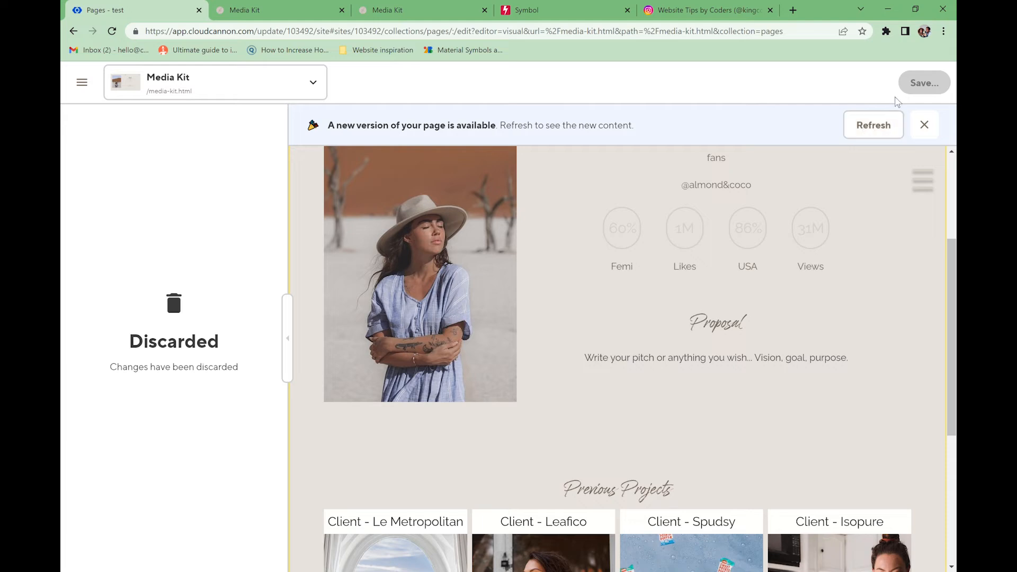
left_click(871, 130)
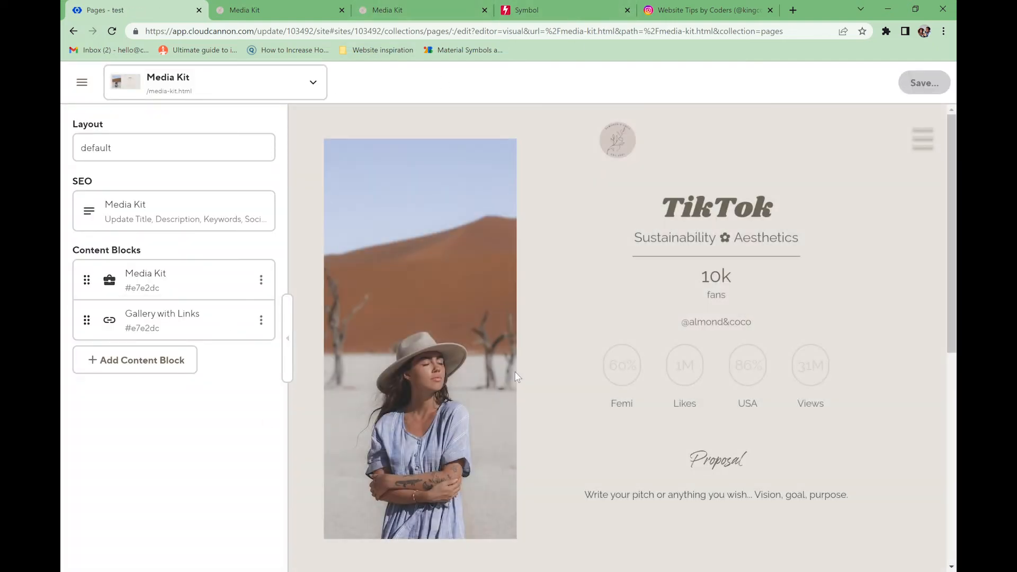
- Add a new Media Kit content block to the page
scroll(517, 376, "down", 5)
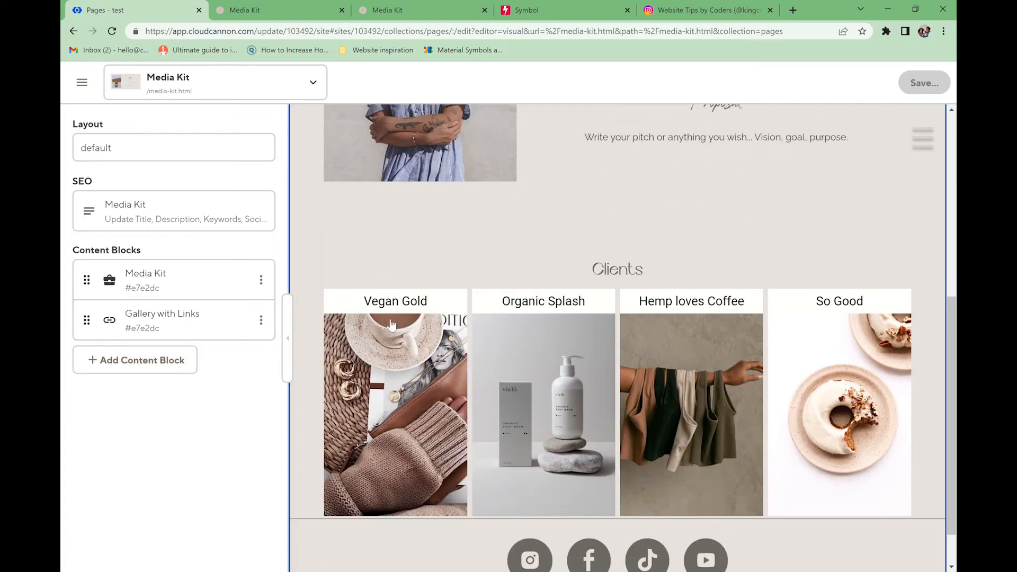
scroll(389, 277, "up", 1)
scroll(389, 276, "up", 6)
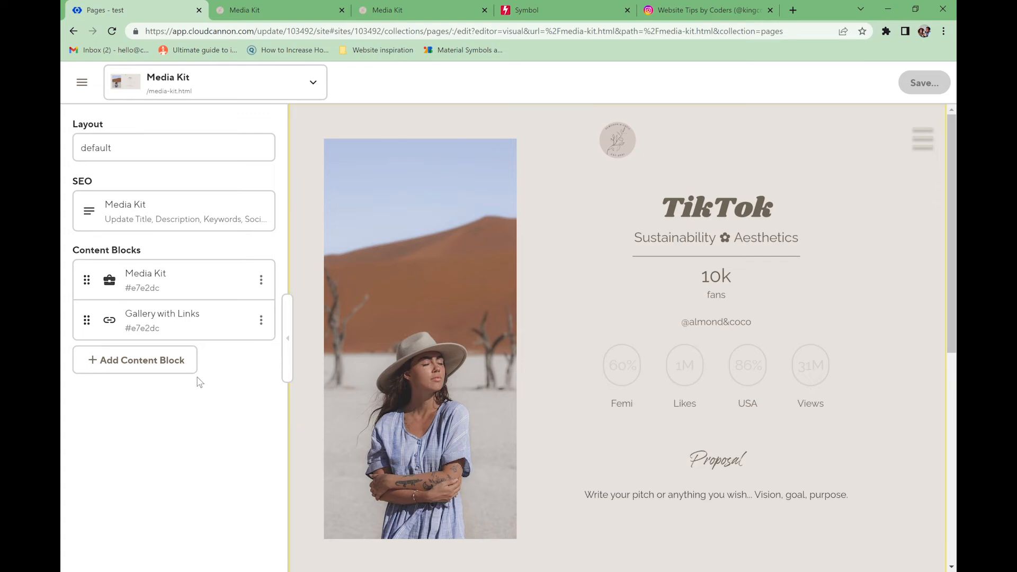
scroll(436, 388, "down", 8)
left_click(161, 360)
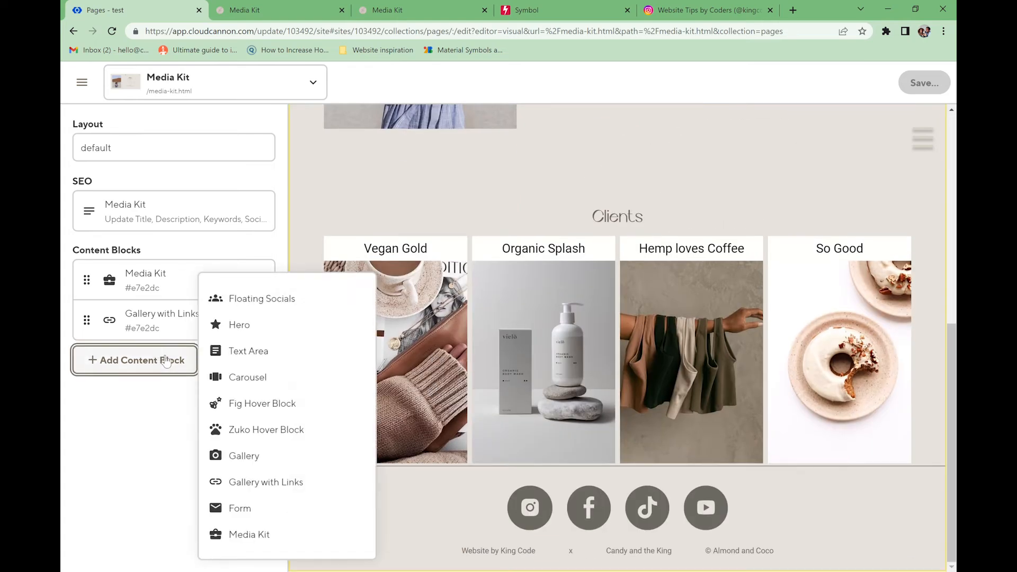
left_click(248, 534)
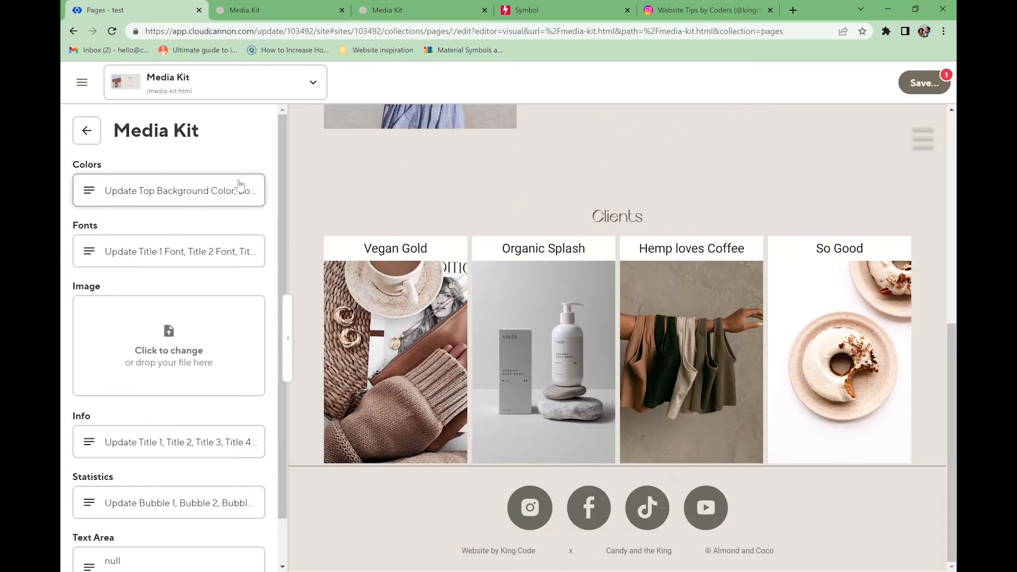
left_click(126, 189)
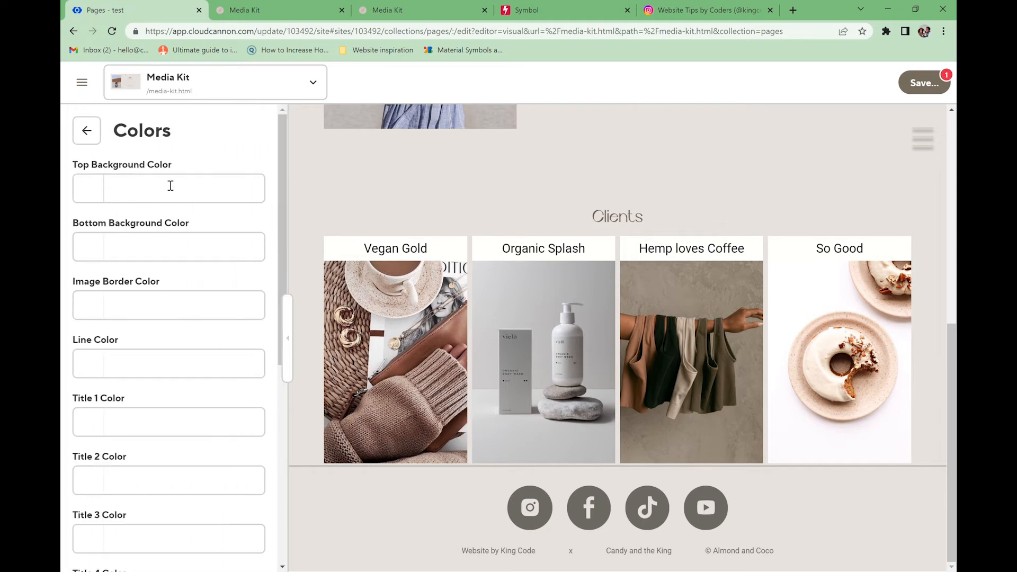
- Set the top background, bottom background and image border colours to #ffffff
left_click(98, 198)
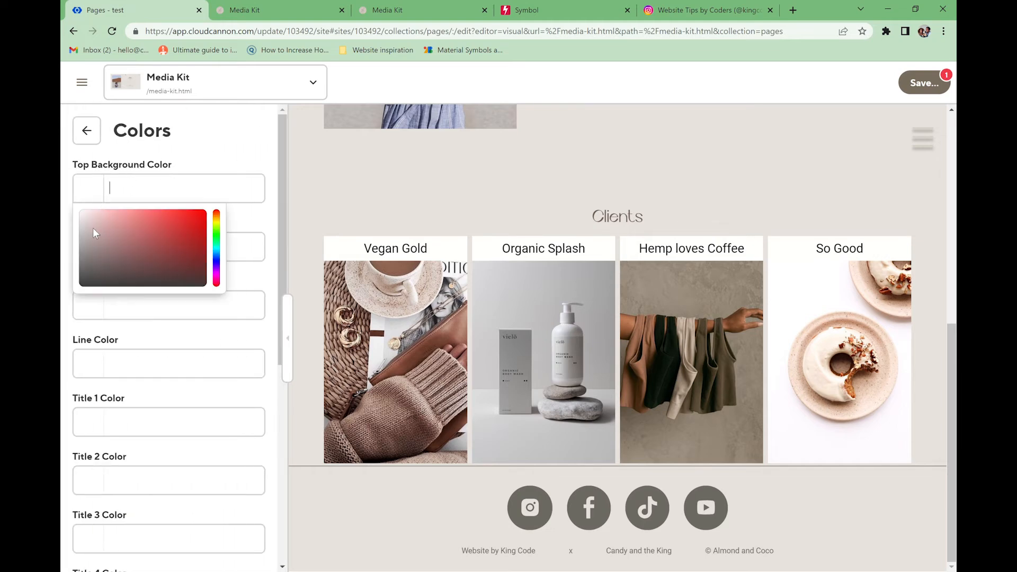
type("#ffffff")
left_click(214, 145)
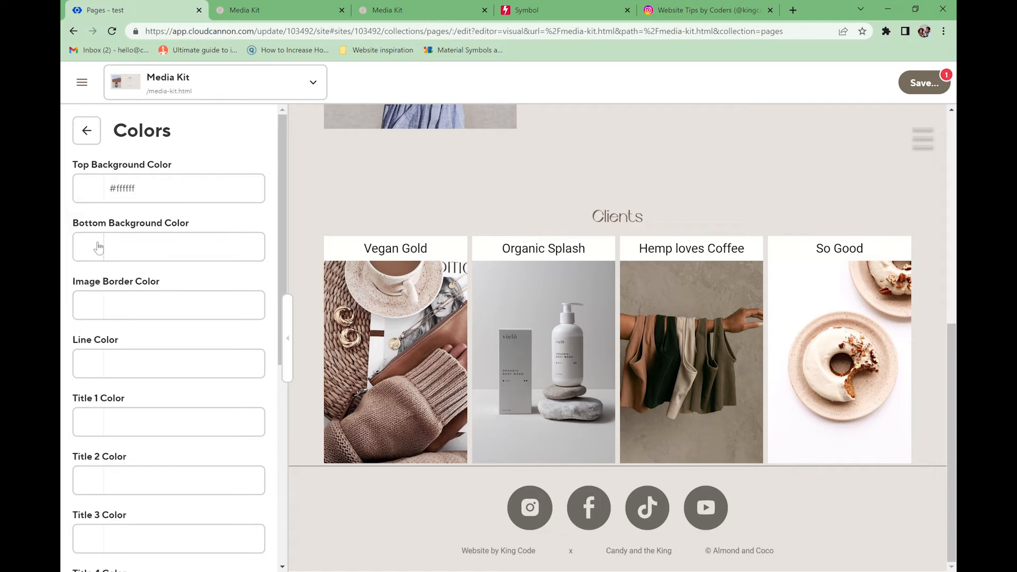
left_click(104, 247)
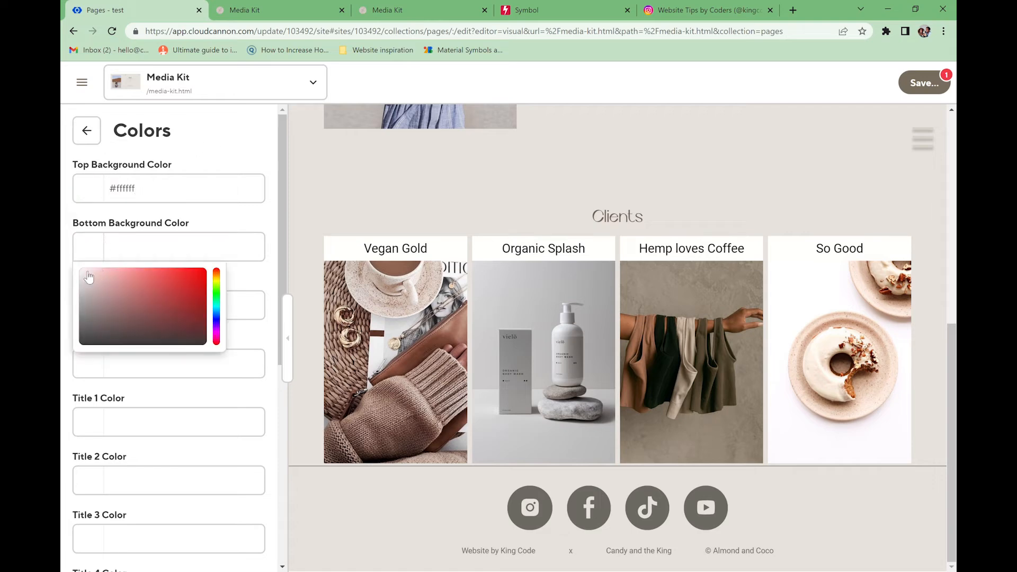
left_click(201, 145)
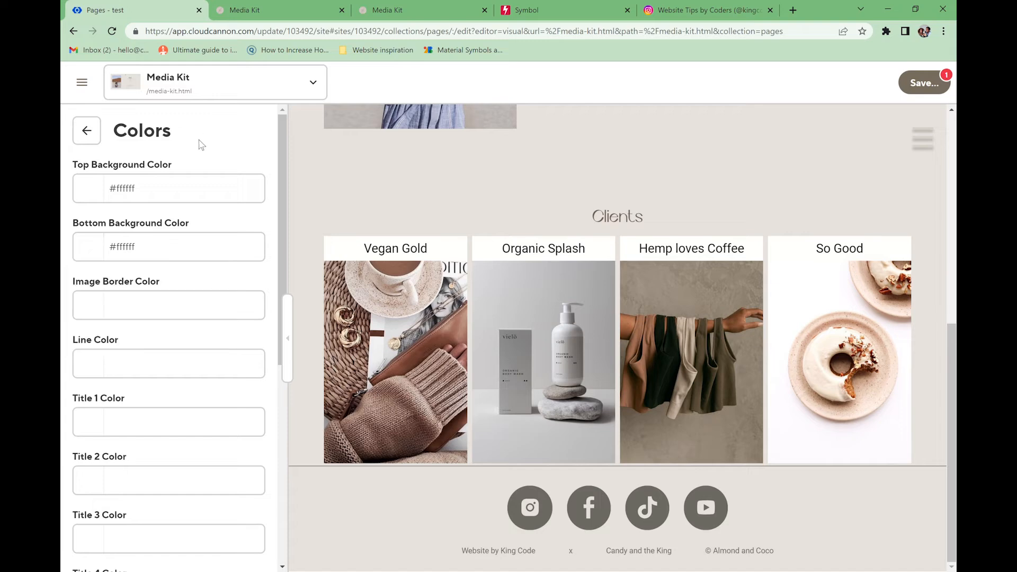
left_click(100, 316)
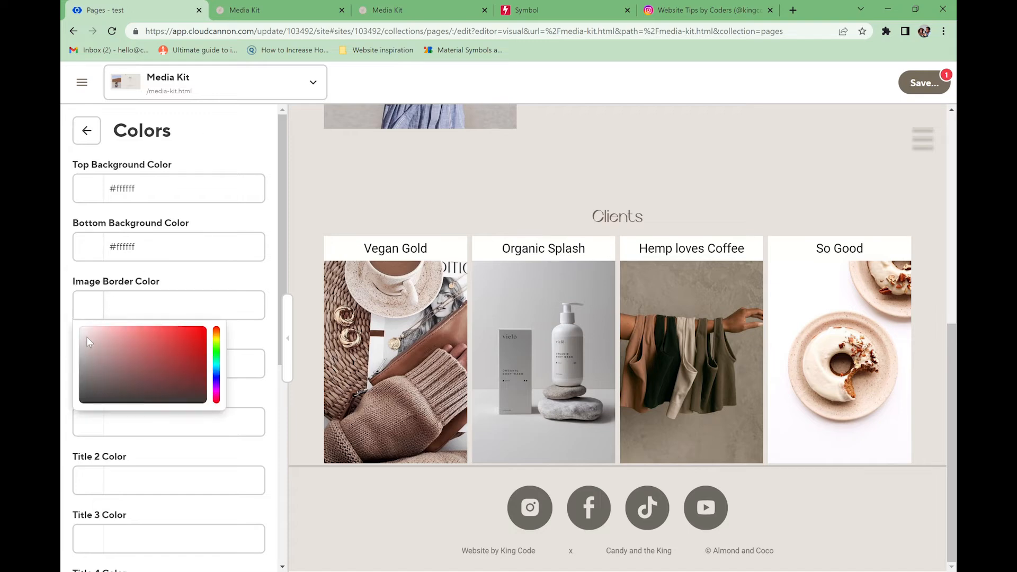
- Set the line and title colours to #6c6557
left_click(239, 363)
left_click(86, 130)
triple_click(129, 364)
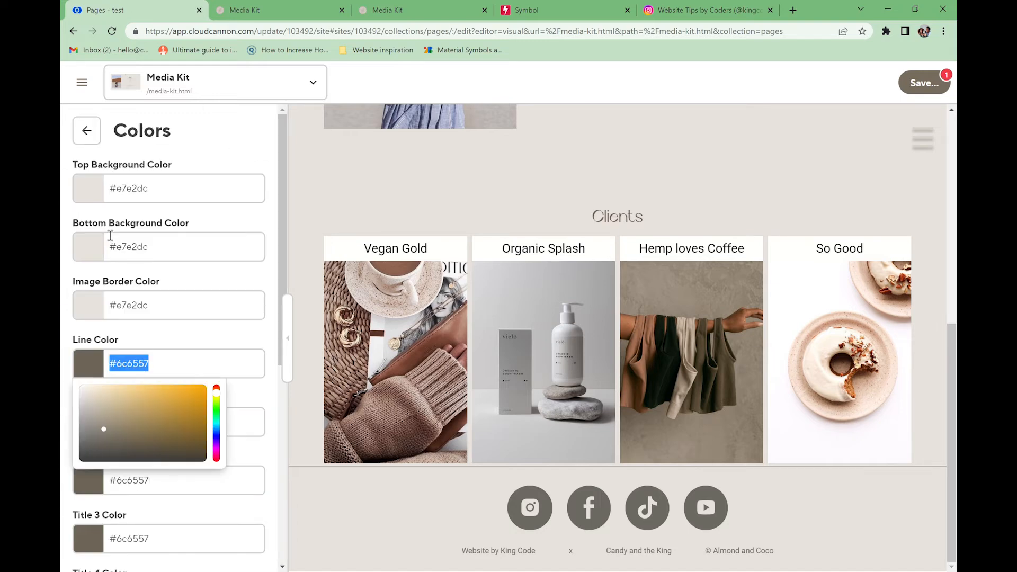
left_click(137, 363)
type("#6c6557")
left_click(132, 422)
type("#6c6557")
scroll(176, 411, "down", 3)
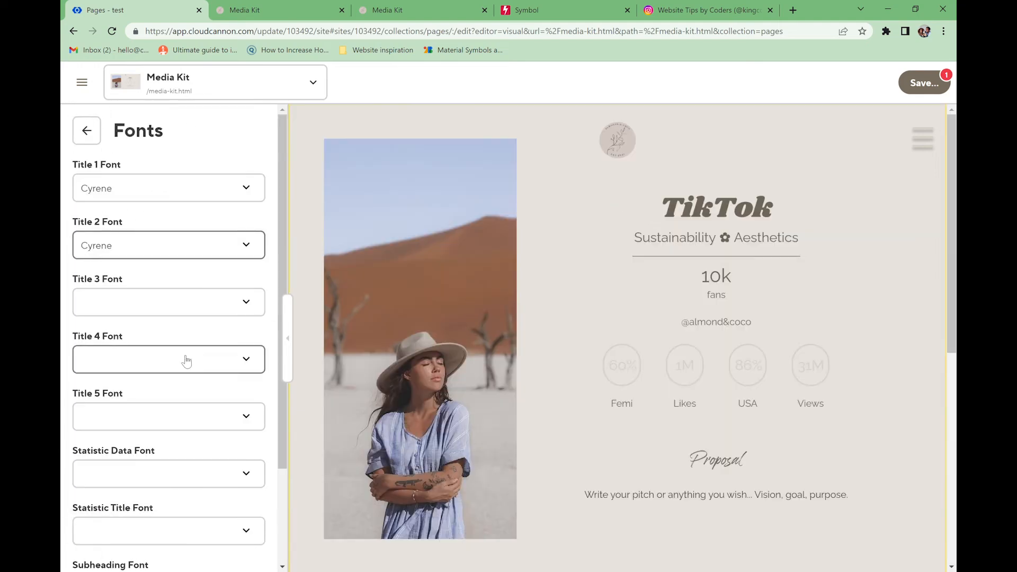
- Set title fonts: Title 2, 3 and 5 Roboto, Title 4 Raleway, Subheading Cyrene
left_click(159, 245)
left_click(127, 302)
left_click(127, 359)
left_click(127, 463)
left_click(126, 417)
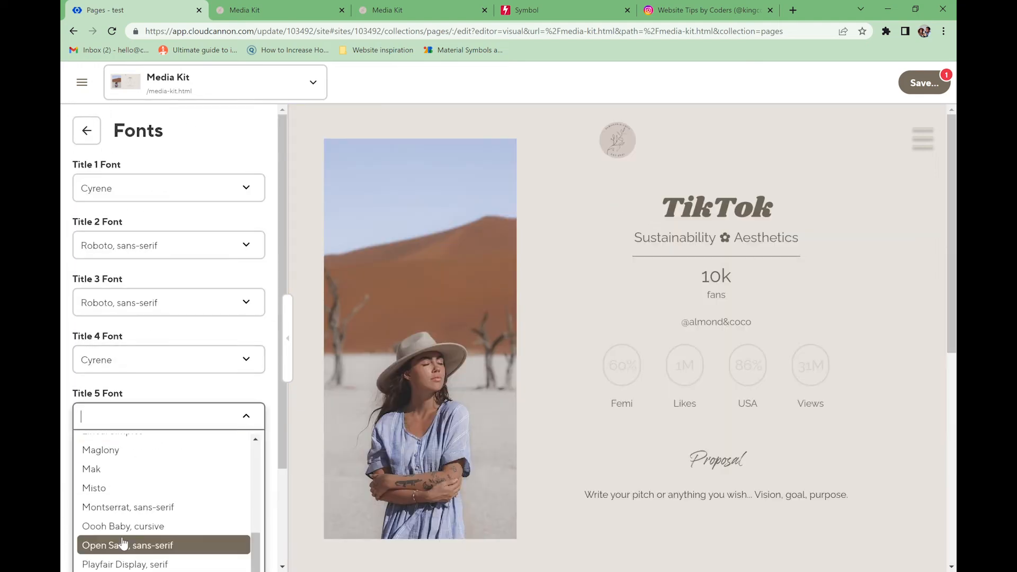
scroll(127, 476, "down", 3)
left_click(154, 351)
left_click(138, 453)
left_click(126, 518)
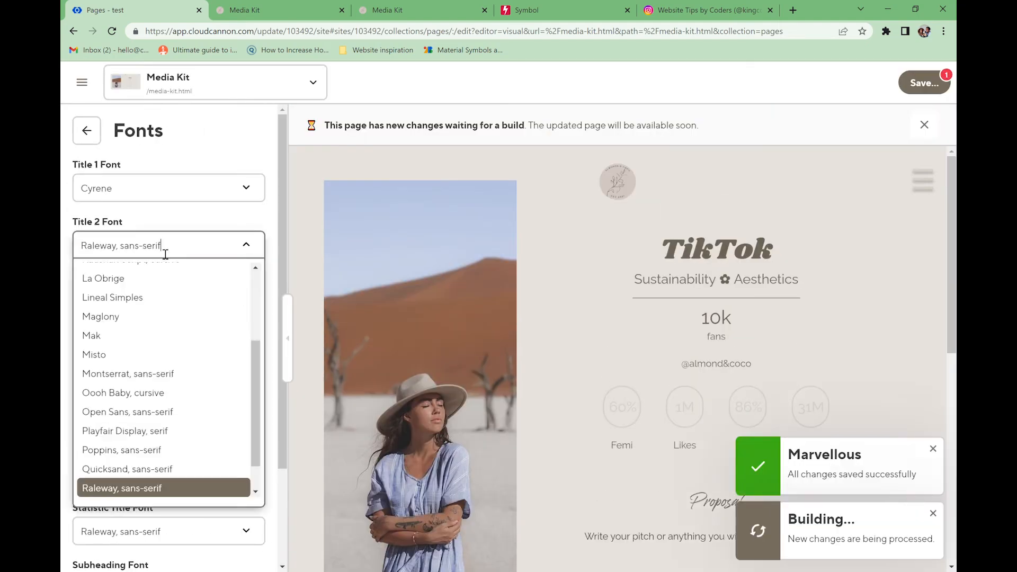
left_click(178, 359)
left_click(109, 359)
left_click(128, 417)
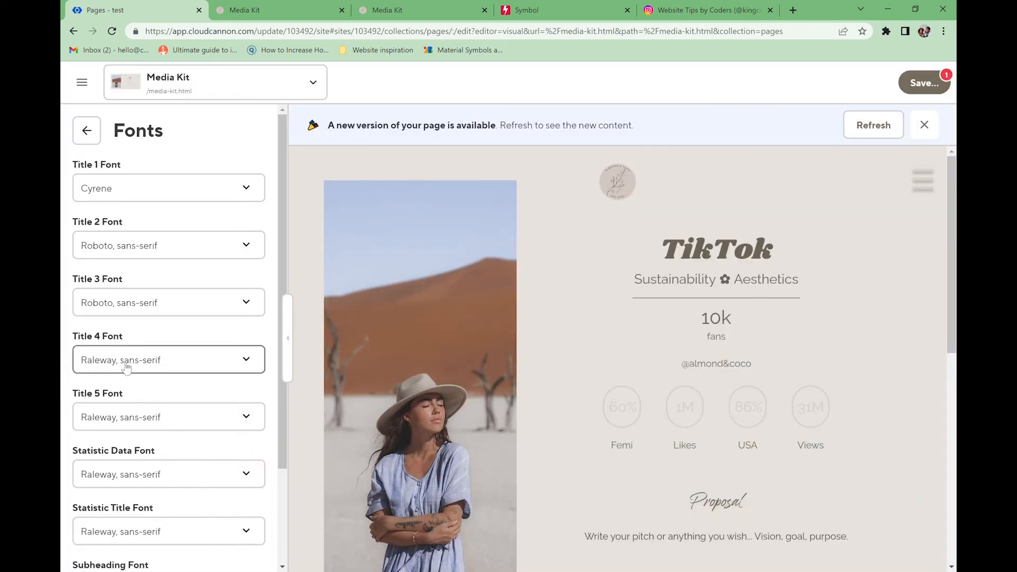
scroll(127, 365, "down", 3)
- Set Statistic Data to Roboto, Statistic Title to Cyrene, and the Textarea font to Mak
left_click(158, 293)
left_click(159, 517)
left_click(159, 351)
left_click(159, 568)
left_click(160, 411)
left_click(159, 497)
left_click(158, 466)
left_click(158, 555)
left_click(179, 523)
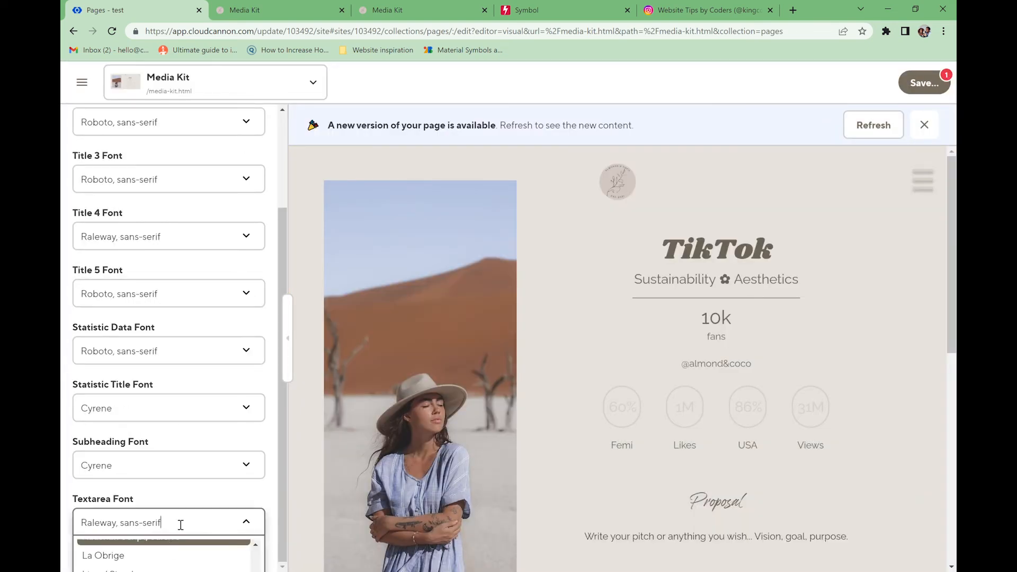
left_click(252, 524)
left_click(101, 524)
left_click(112, 567)
left_click(110, 524)
left_click(112, 569)
left_click(159, 524)
left_click(148, 352)
left_click(148, 351)
left_click(98, 524)
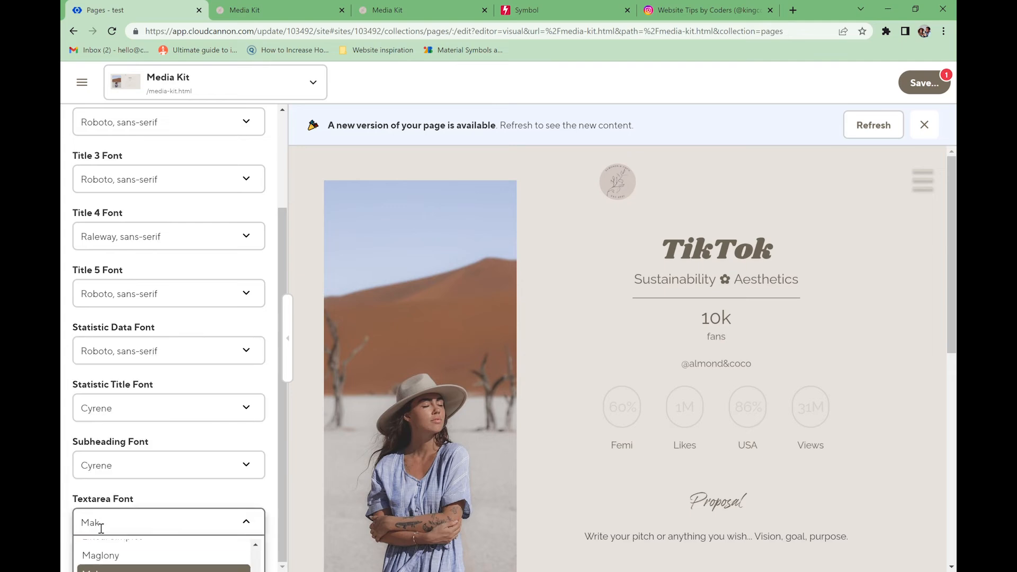
left_click(148, 352)
left_click(246, 351)
left_click(248, 523)
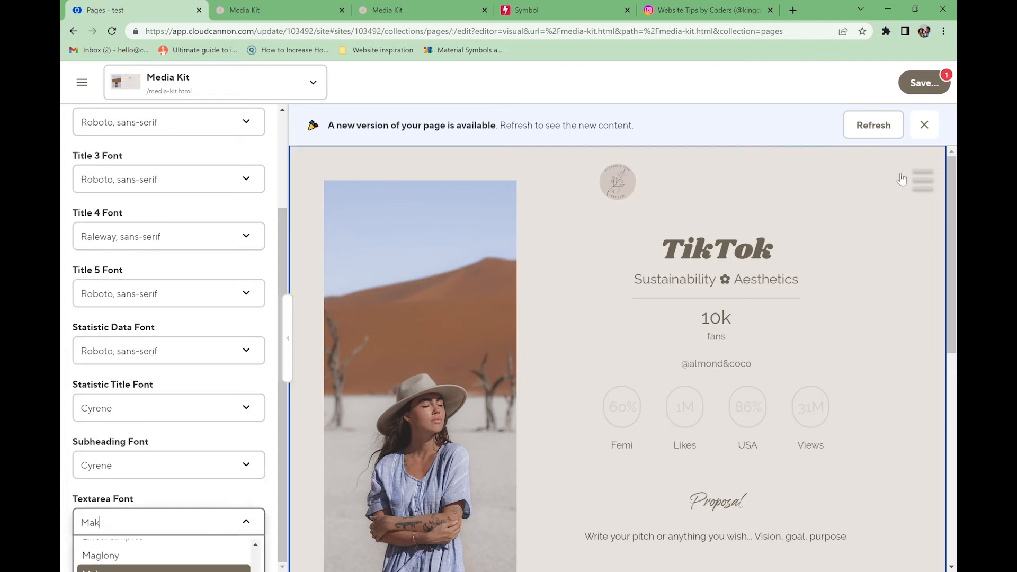
- Save the page with the new Media Kit block
left_click(922, 83)
left_click(677, 269)
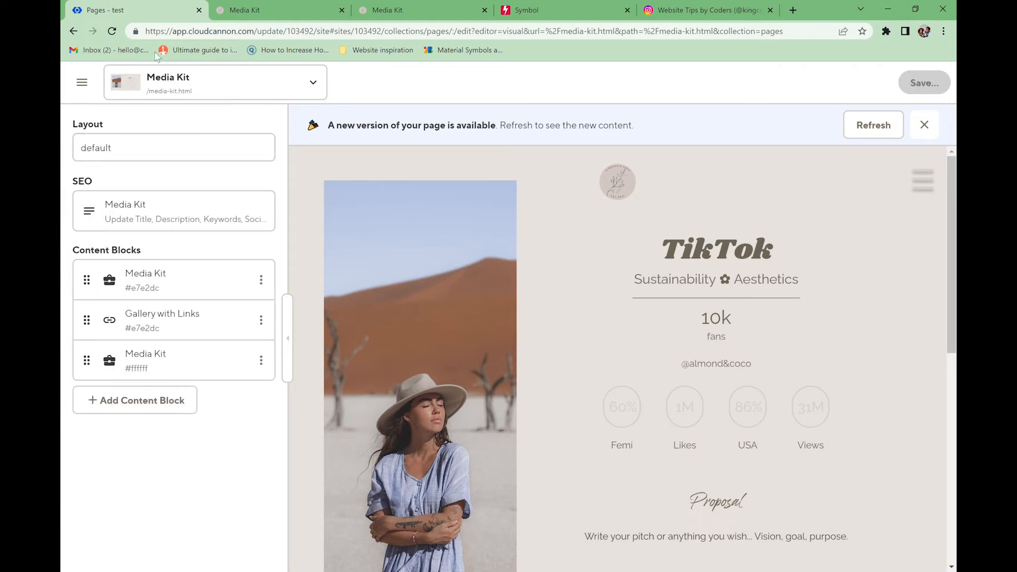
left_click(186, 358)
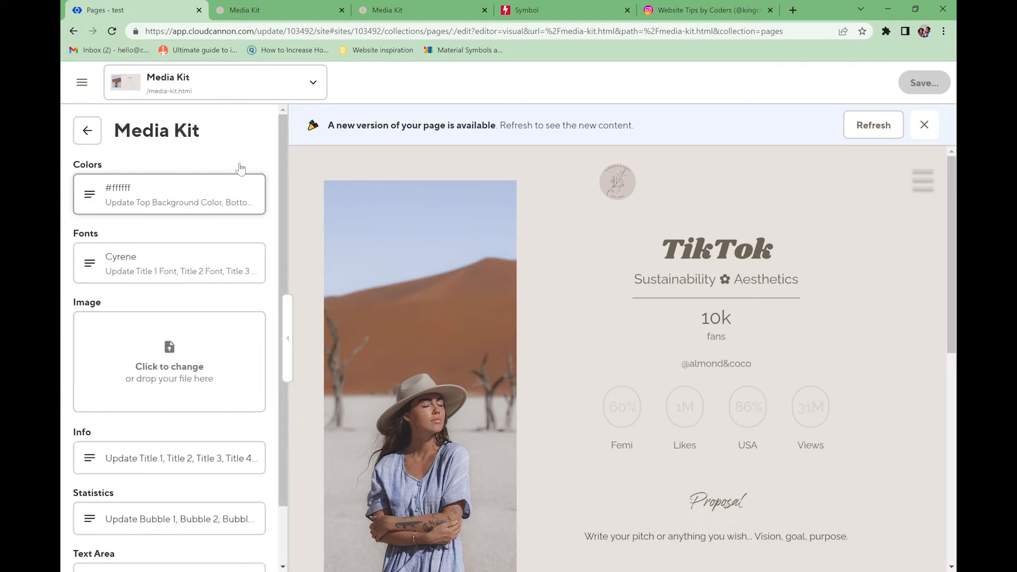
- Reload the preview and check the saved block on the live Media Kit page
left_click(866, 132)
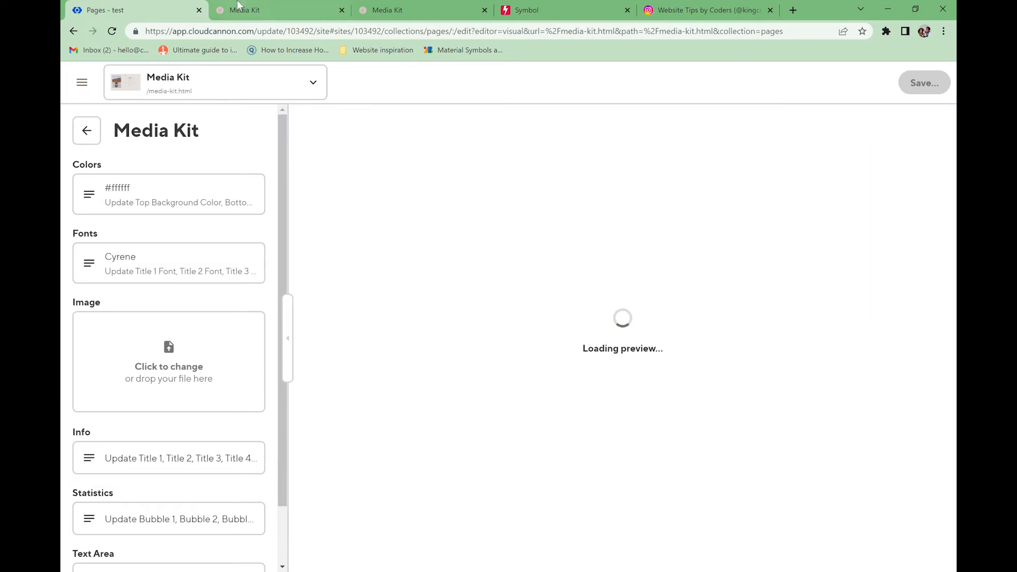
left_click(238, 7)
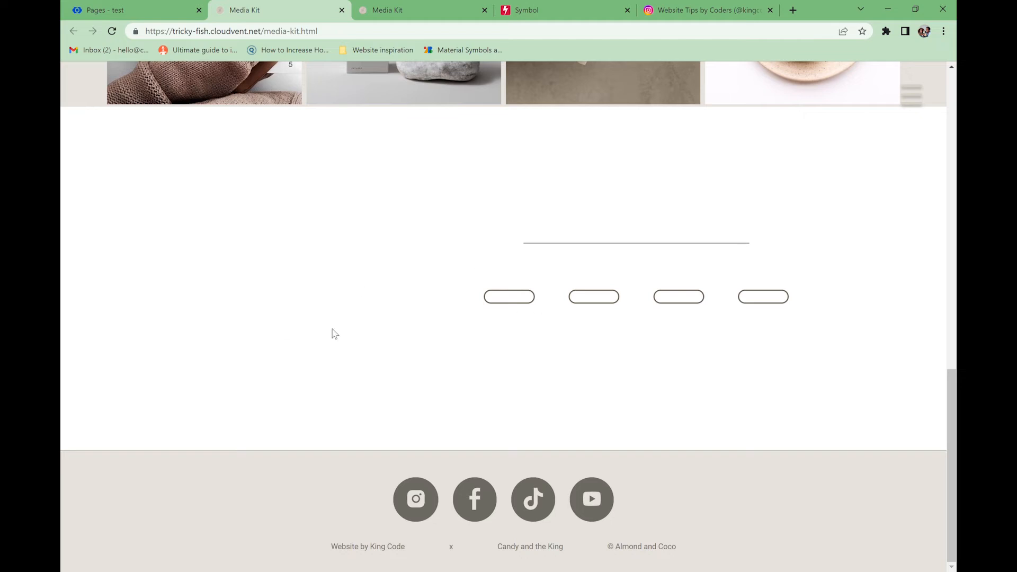
left_click(132, 7)
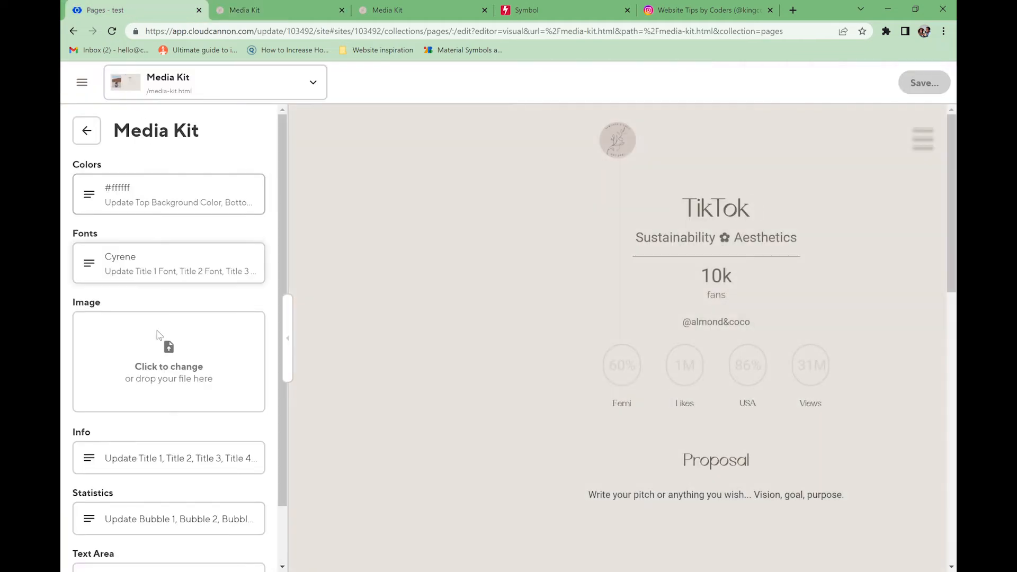
scroll(151, 403, "down", 1)
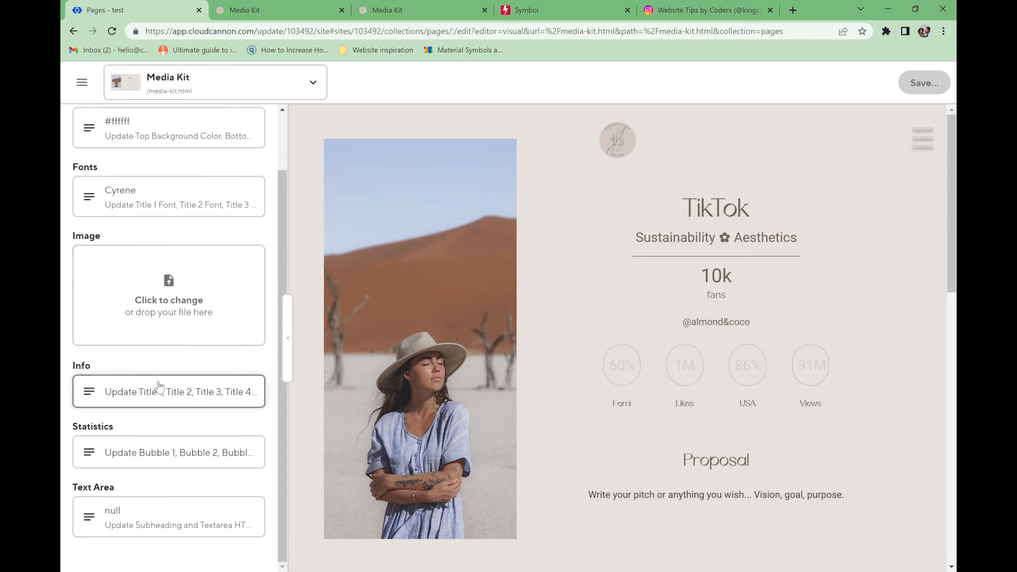
- Replace the block's image with through-the-lyns.jpeg from the _site/images folder
left_click(190, 277)
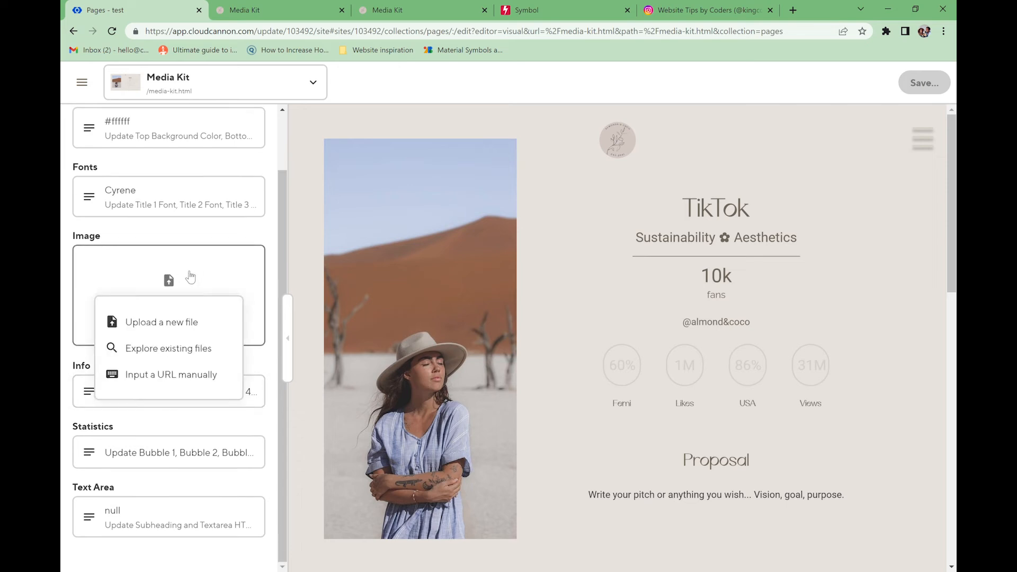
left_click(159, 330)
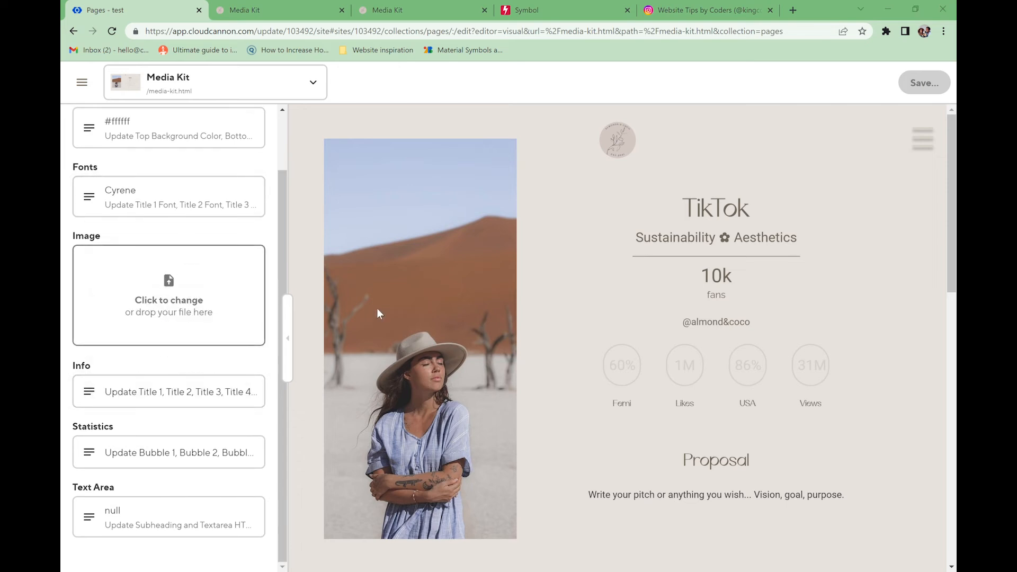
left_click(197, 316)
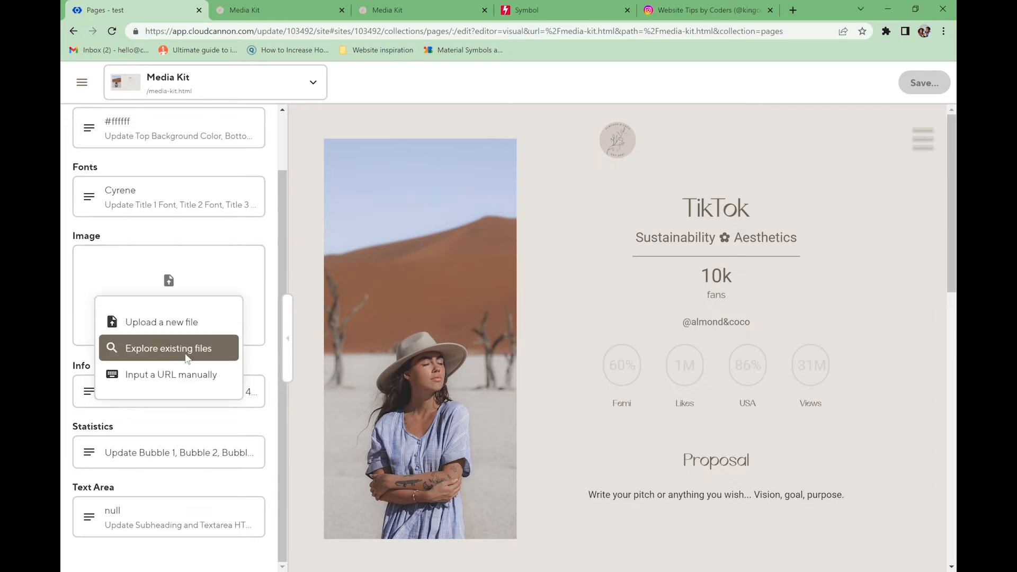
left_click(186, 350)
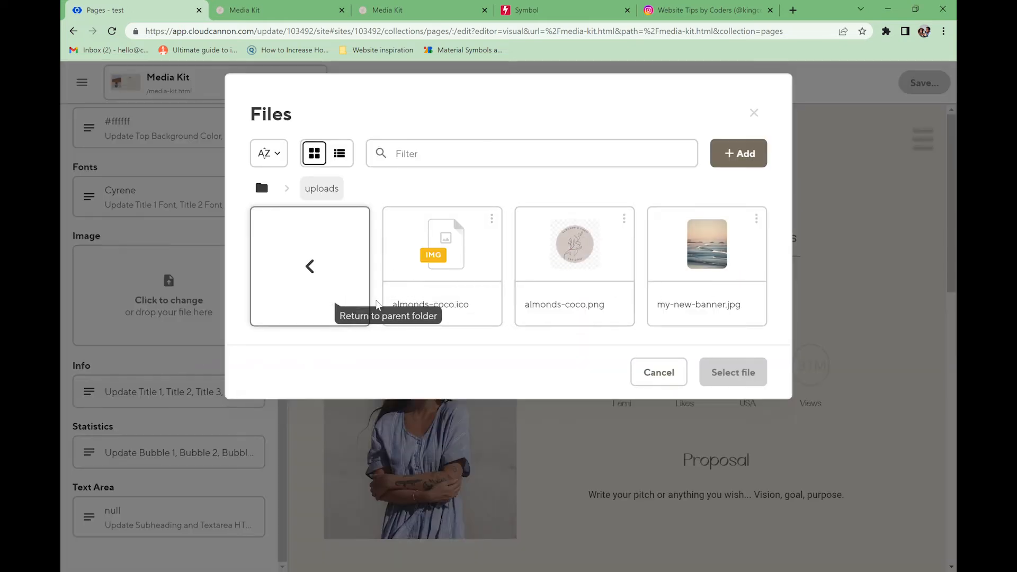
left_click(359, 251)
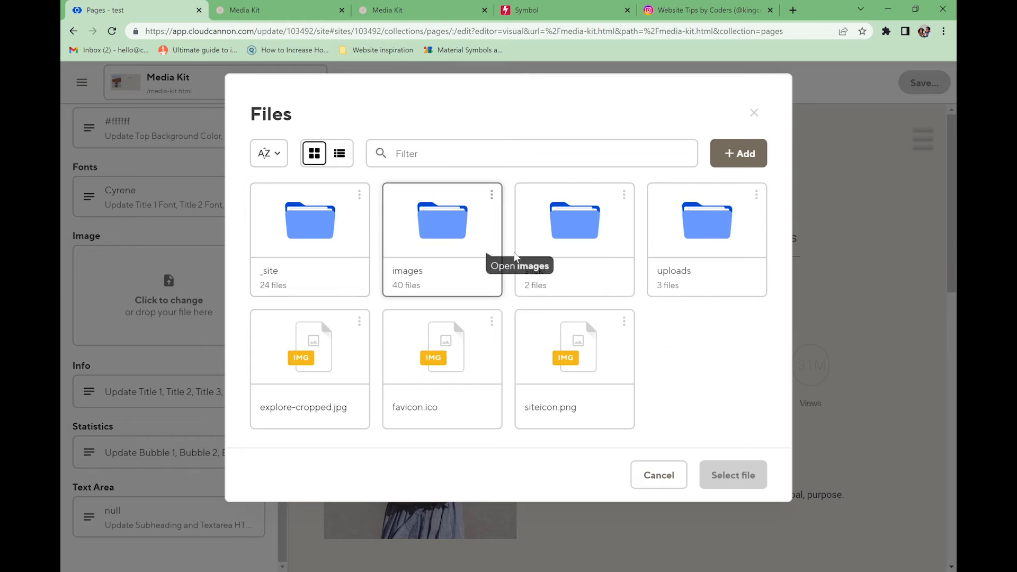
left_click(481, 238)
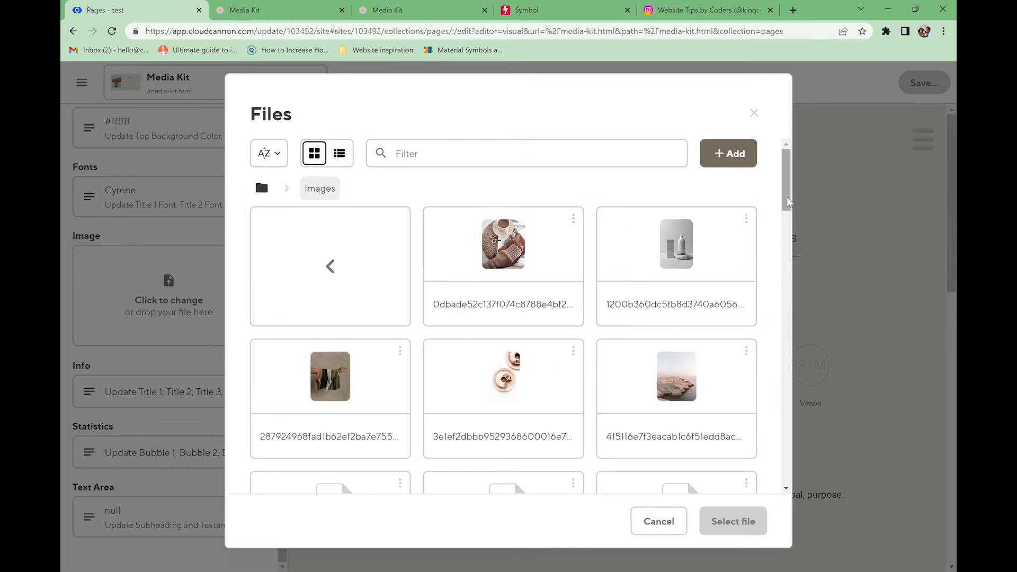
mouse_move(787, 198)
left_mouse_down()
mouse_move(788, 208)
mouse_move(790, 201)
left_mouse_up()
left_click(339, 261)
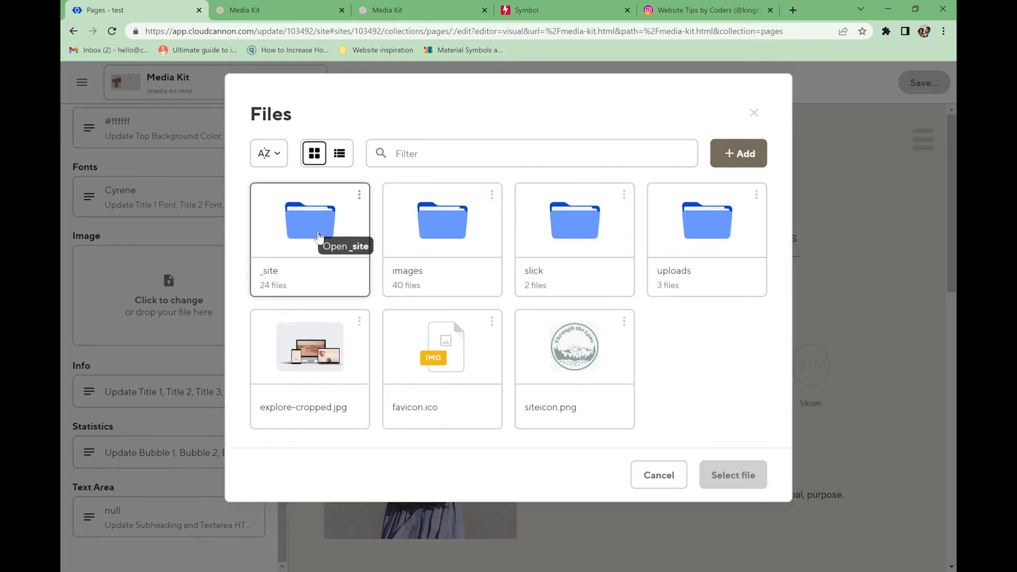
left_click(331, 238)
left_click(390, 247)
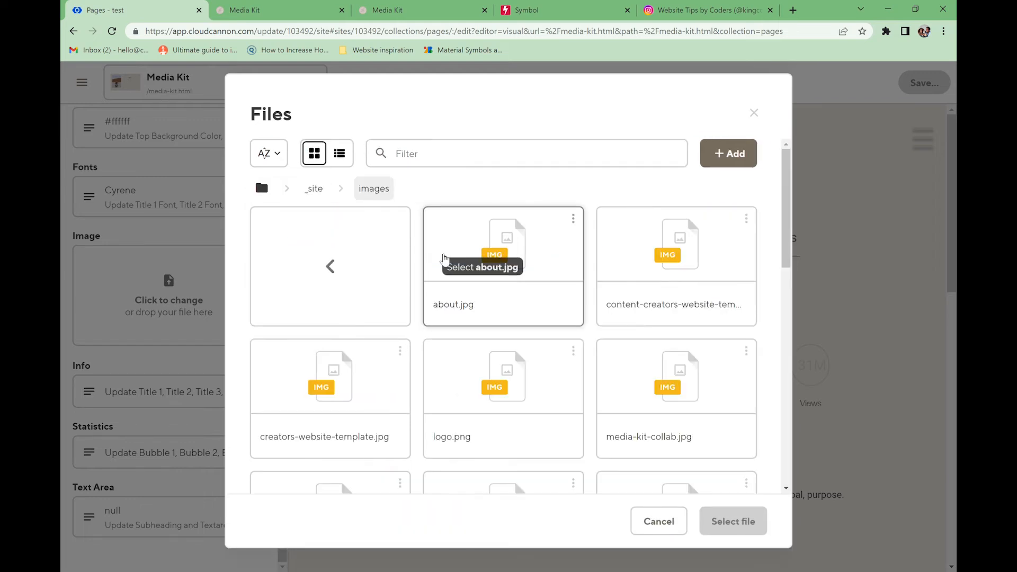
scroll(672, 334, "down", 6)
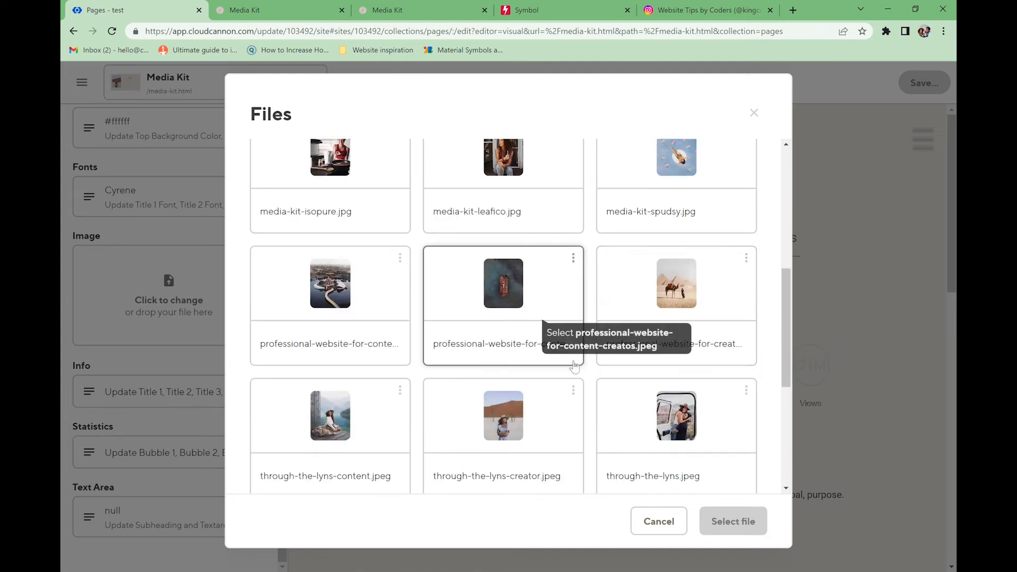
left_click(681, 413)
left_click(733, 521)
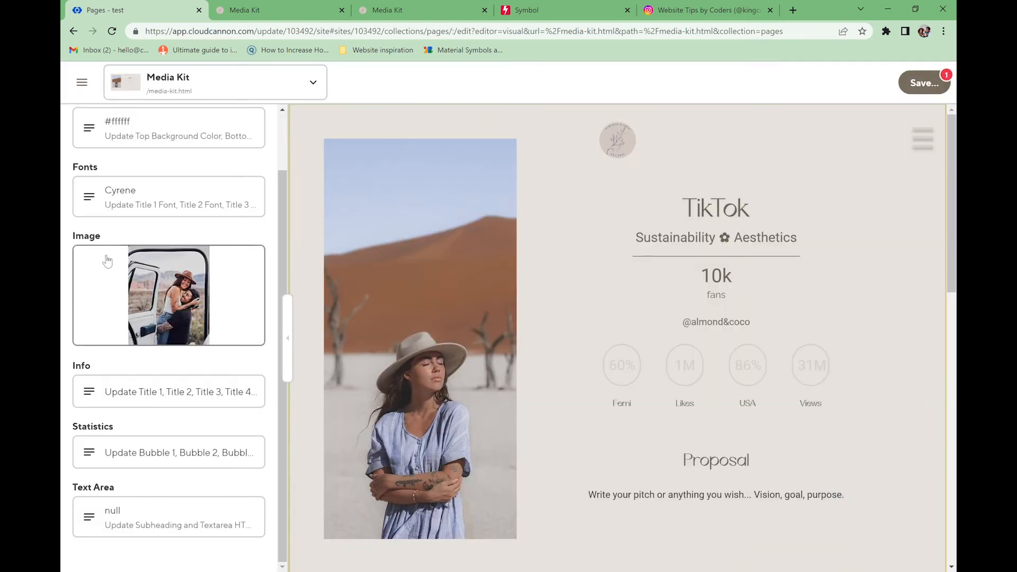
- Change the image path to images/through-the-lyns.jpeg by removing /_site/, then save
left_click(190, 260)
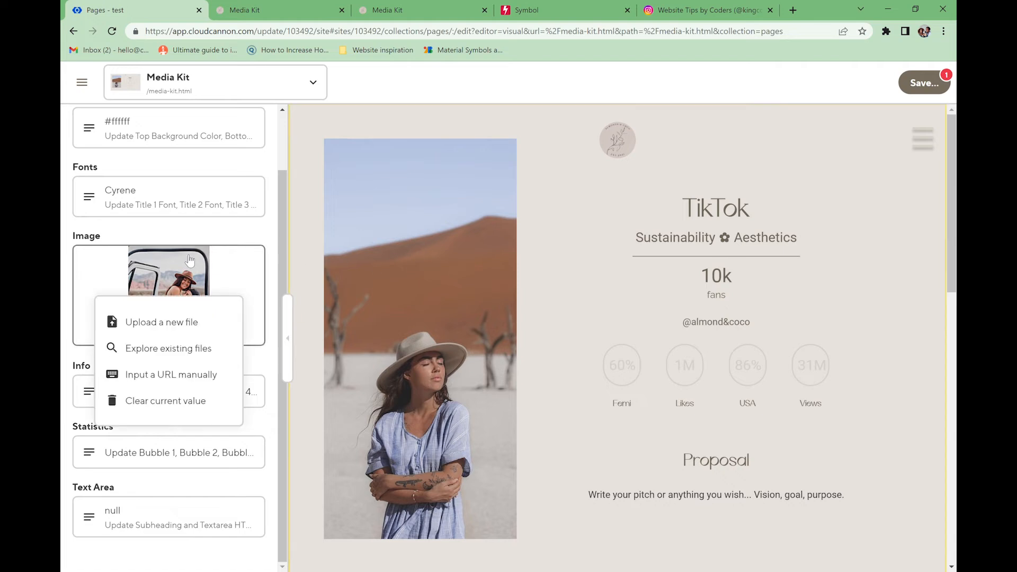
left_click(160, 377)
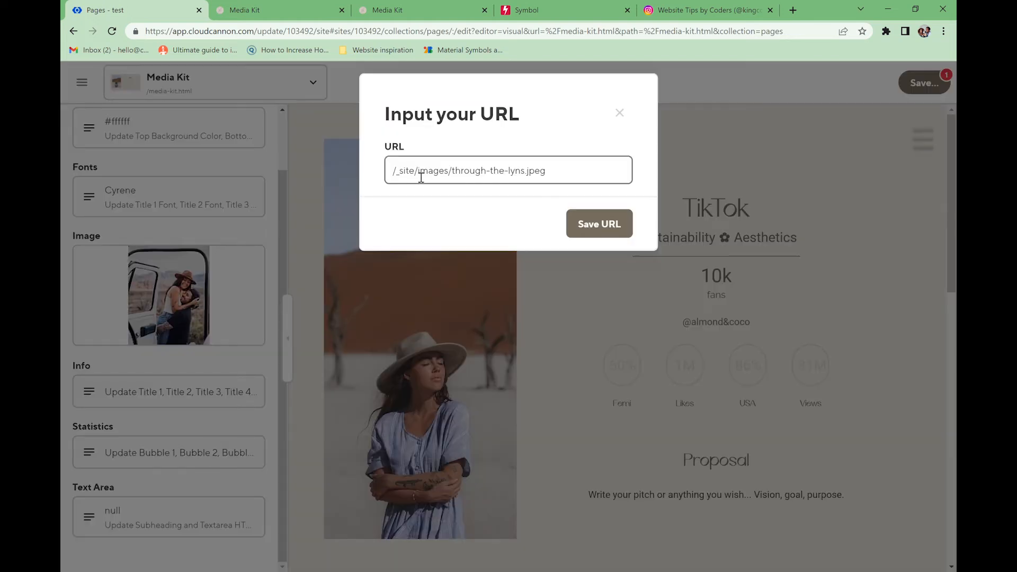
key("BackSpace")
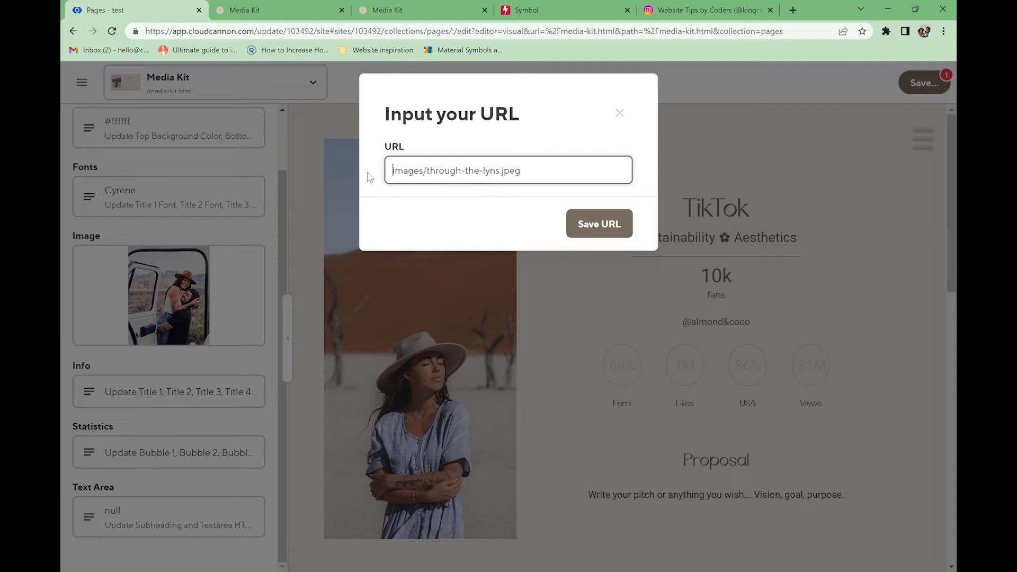
left_click(588, 225)
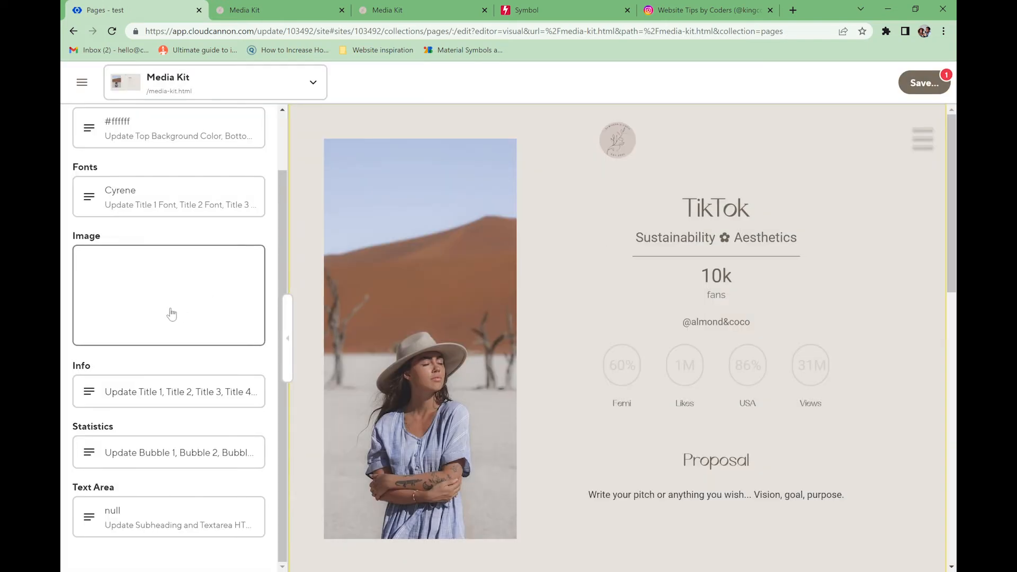
key("ctrl+s")
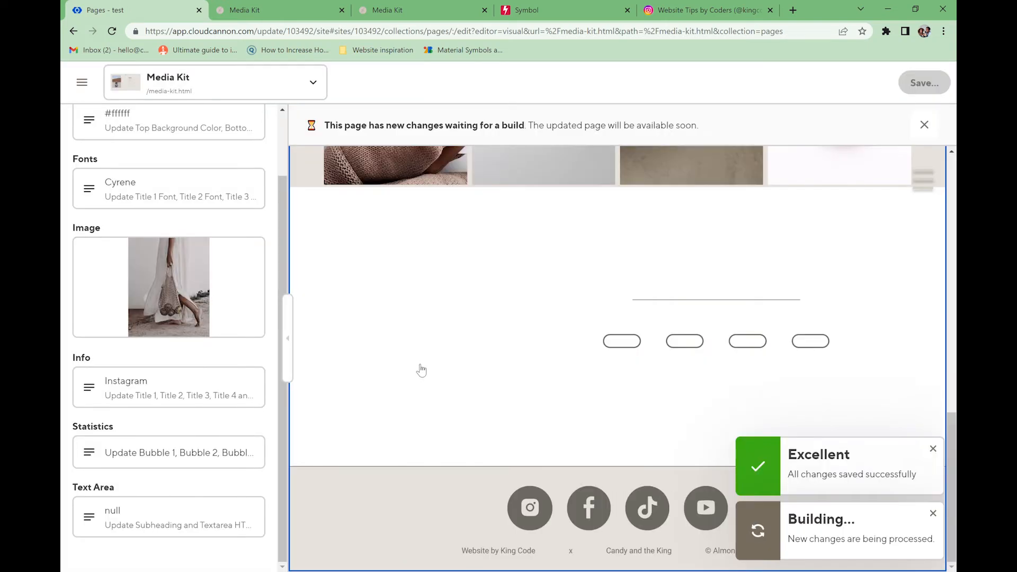
- Set statistics bubble 1 to 50% titled USA and bubble 2 to 30k Profile views
left_click(125, 459)
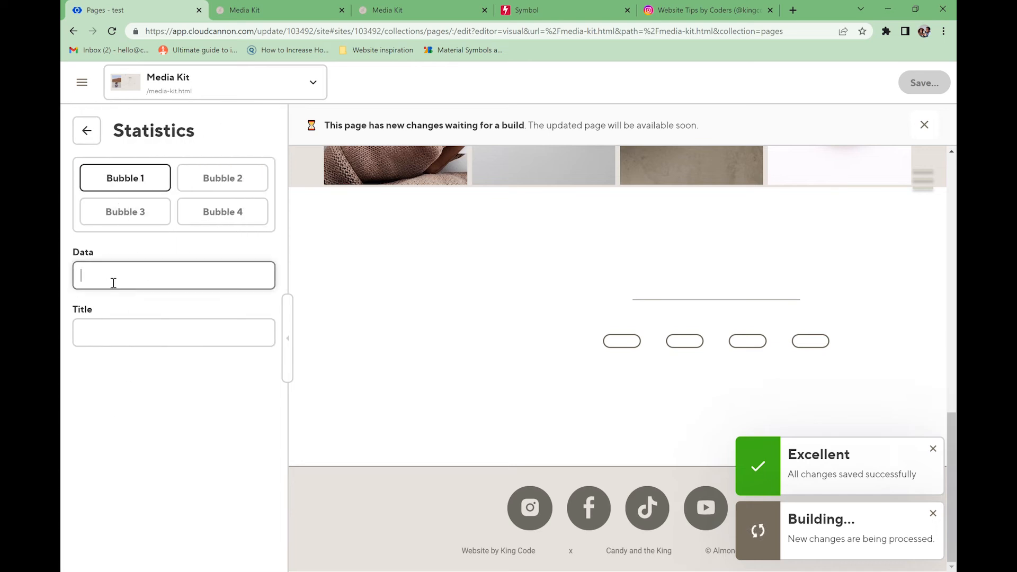
type("50%")
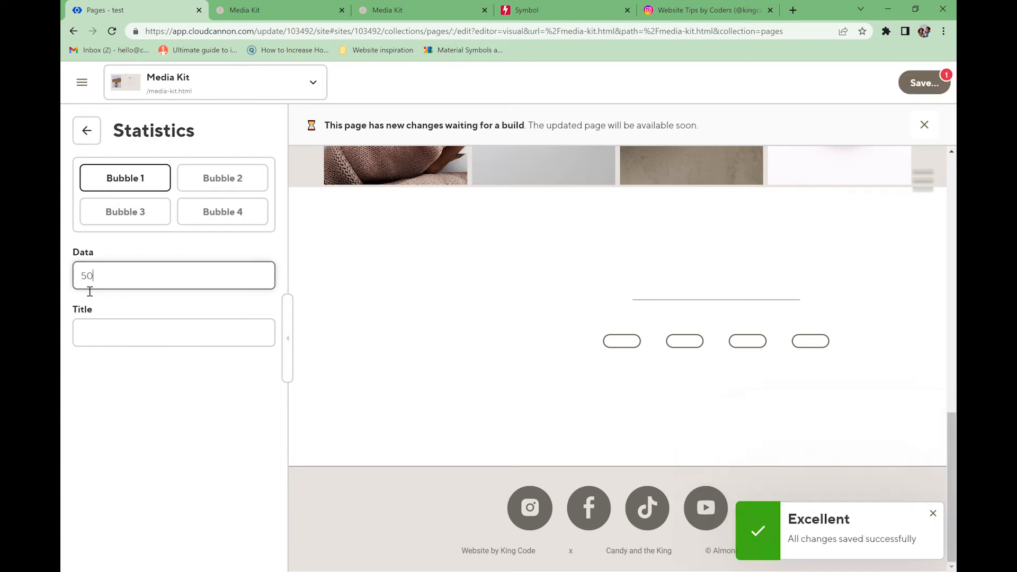
left_click(159, 341)
type("USA")
left_click(223, 179)
left_click(148, 270)
type("30k")
left_click(134, 328)
type("Profile v")
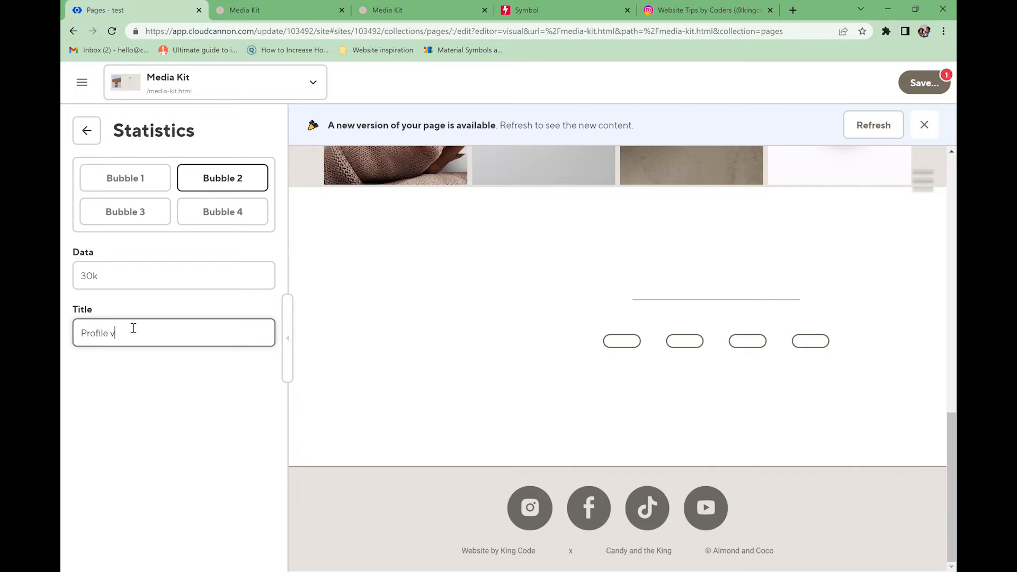
- Set bubble 3 to 80% Female and bubble 4 to 90% Canada
left_click(125, 212)
left_click(125, 275)
type("80%")
left_click(108, 332)
type("Female")
left_click(222, 212)
left_click(152, 265)
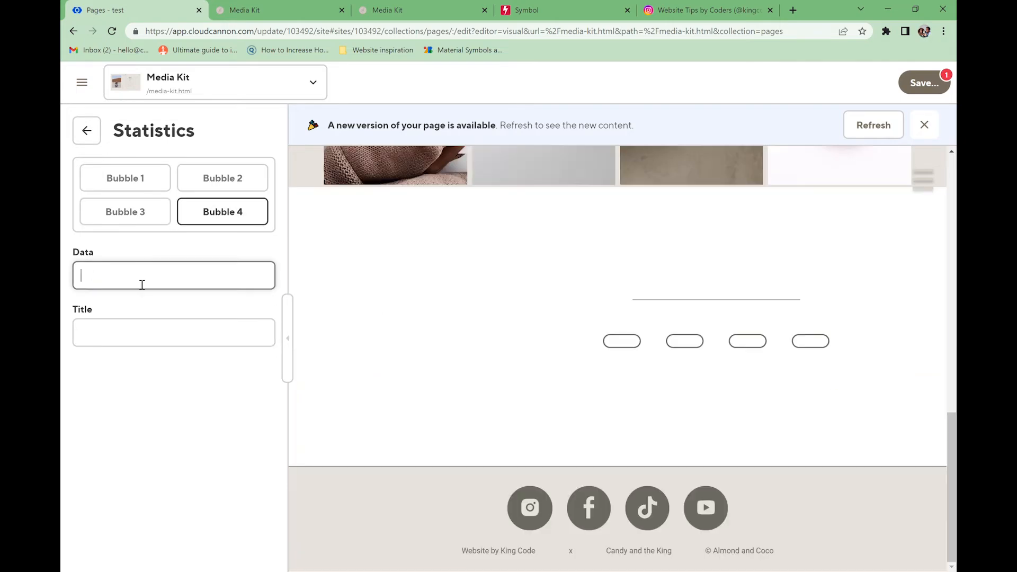
type("90%")
left_click(191, 332)
type("Canada")
- Save the statistics bubble changes and return to the section's fields
left_click(932, 88)
left_click(681, 268)
left_click(223, 178)
left_click(99, 133)
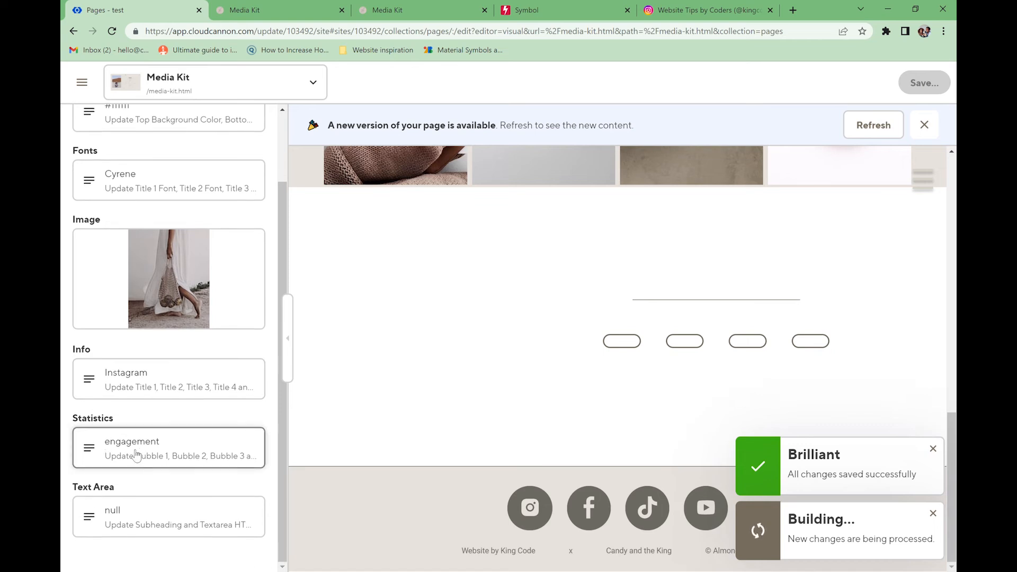
- Give the Text Area subheading 'My audience' and body text 'Write here', then save
left_click(139, 527)
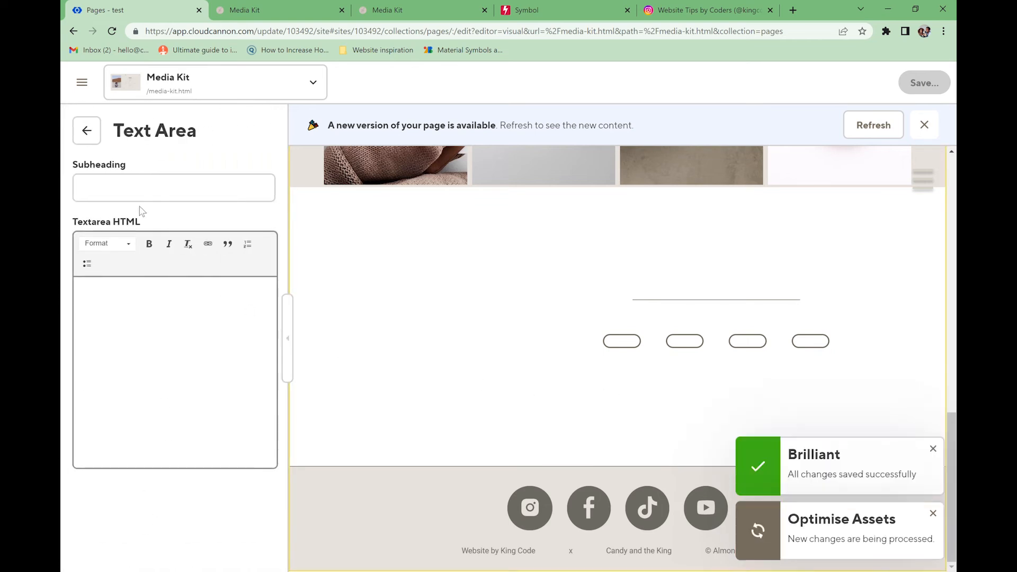
left_click(186, 189)
type("My audieance")
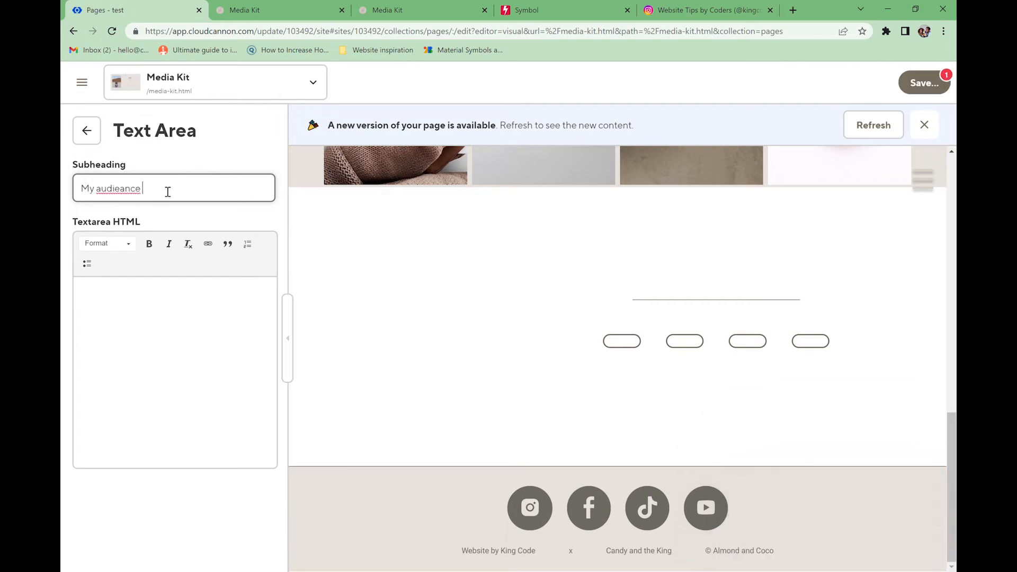
left_click(162, 208)
left_click(195, 315)
type("Write here")
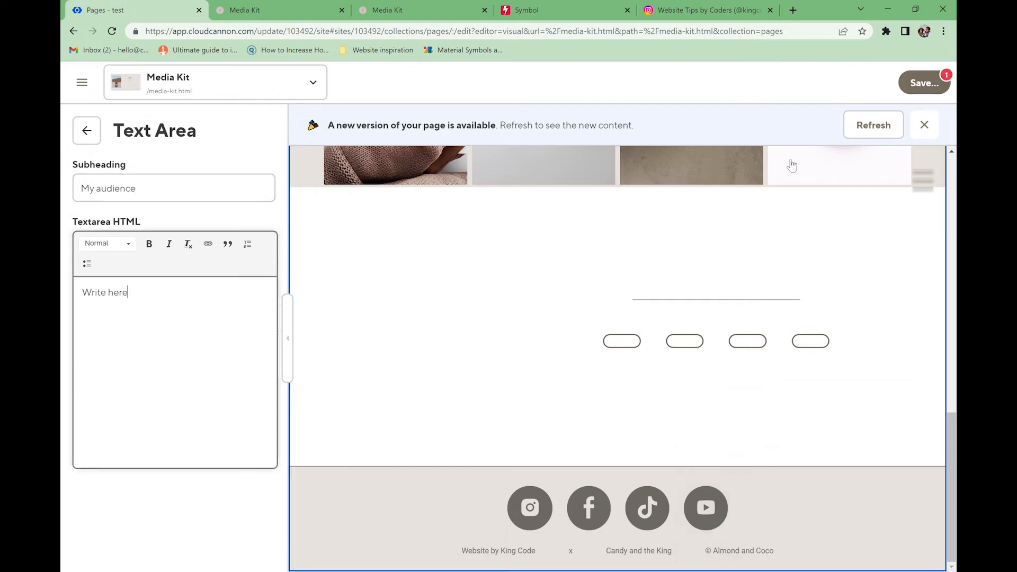
left_click(922, 84)
left_click(704, 273)
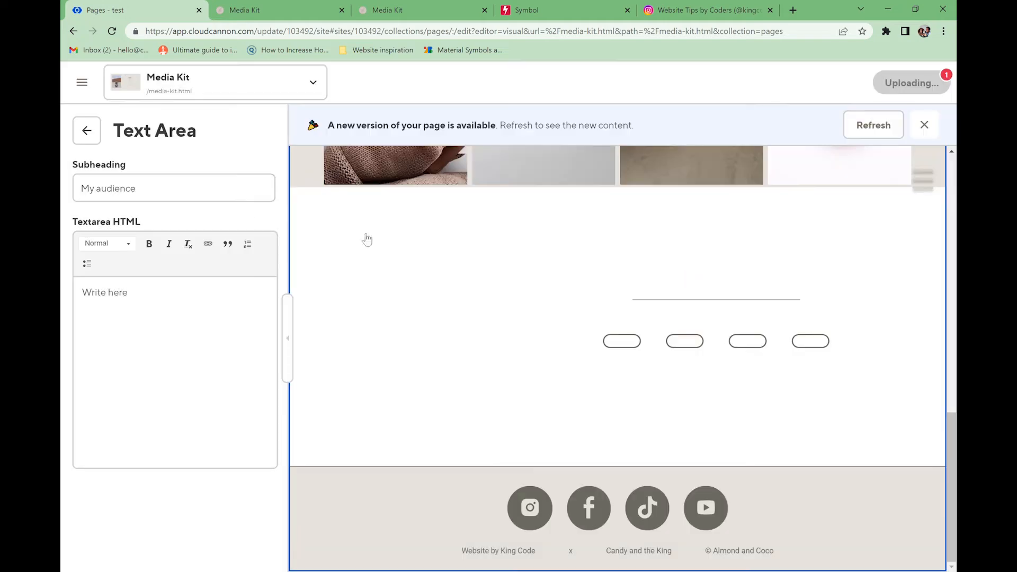
left_click(86, 131)
- Go back to the Media Kit page's content blocks, closing the block-type list without adding one
scroll(141, 430, "down", 1)
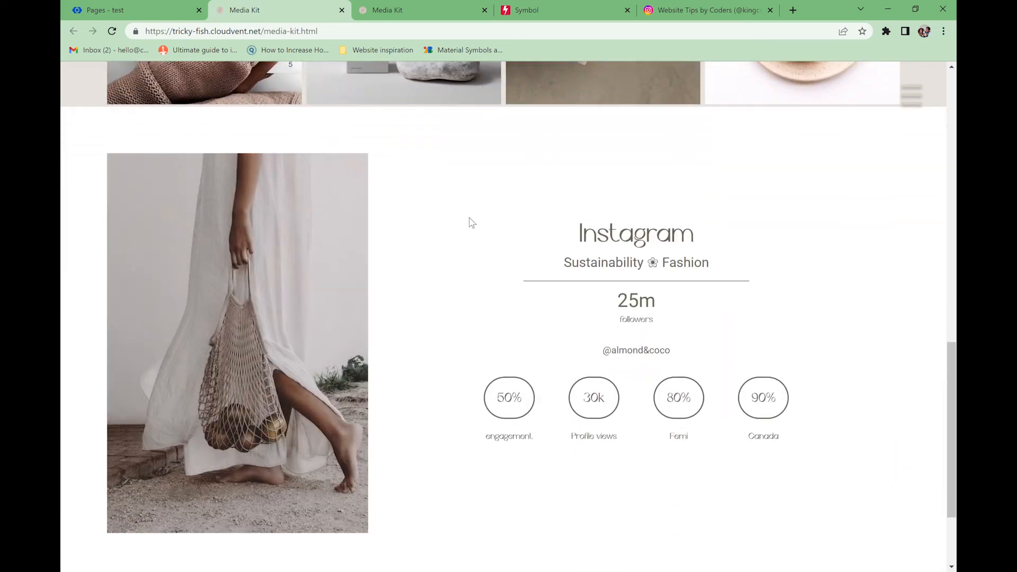
scroll(469, 225, "up", 10)
scroll(255, 240, "down", 7)
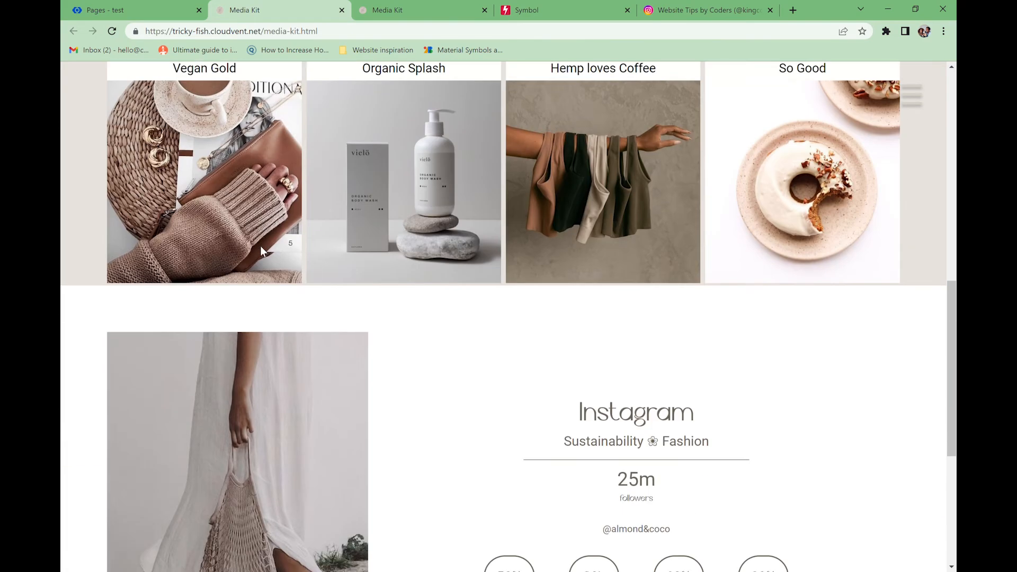
scroll(597, 325, "down", 3)
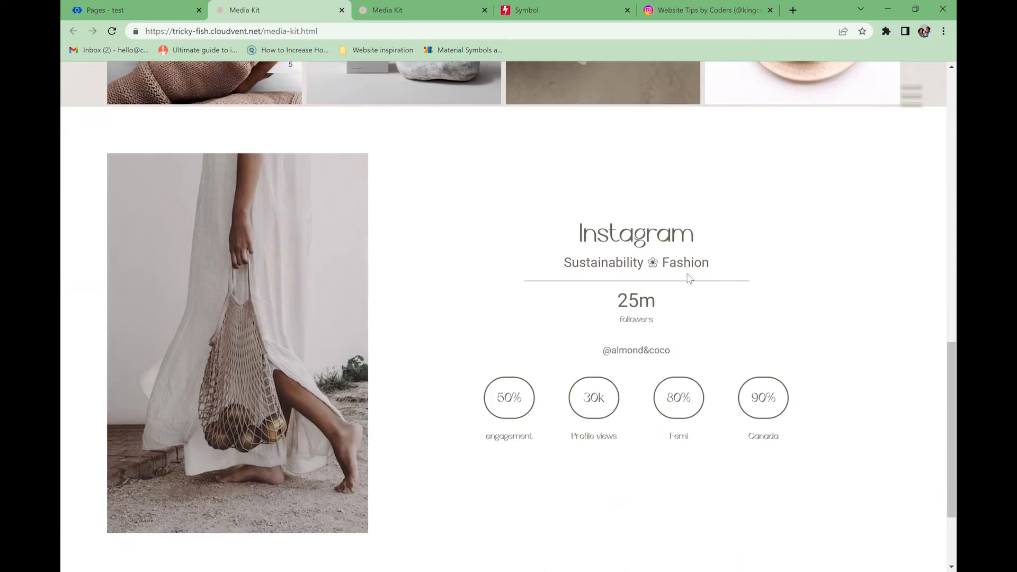
scroll(397, 239, "up", 10)
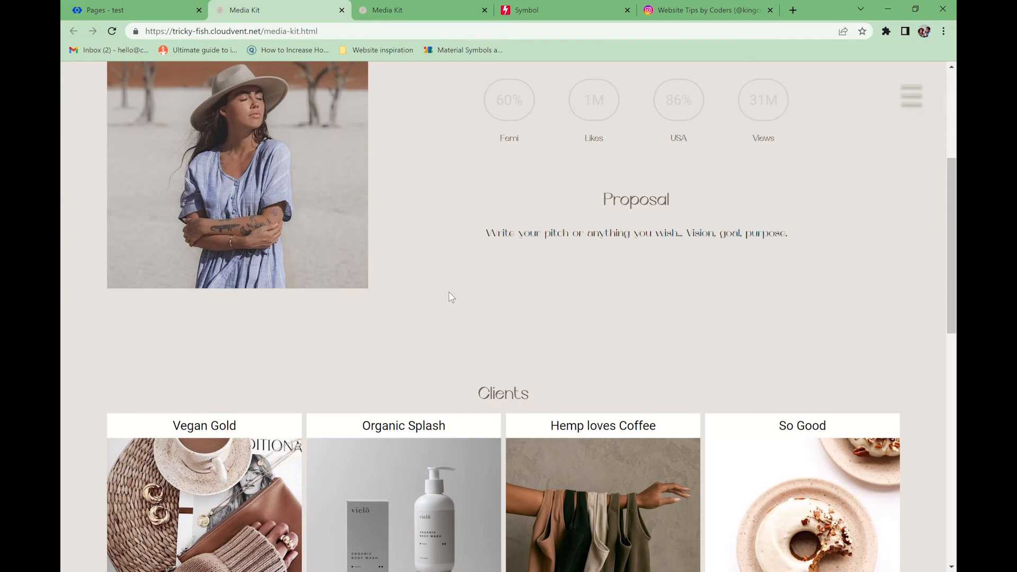
scroll(436, 318, "down", 3)
left_click(140, 10)
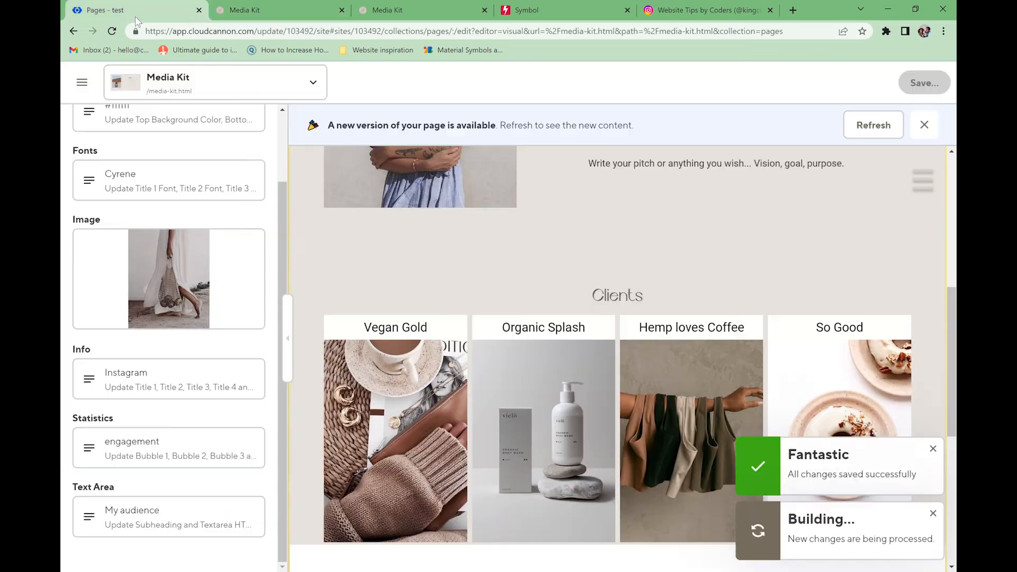
scroll(110, 292, "up", 2)
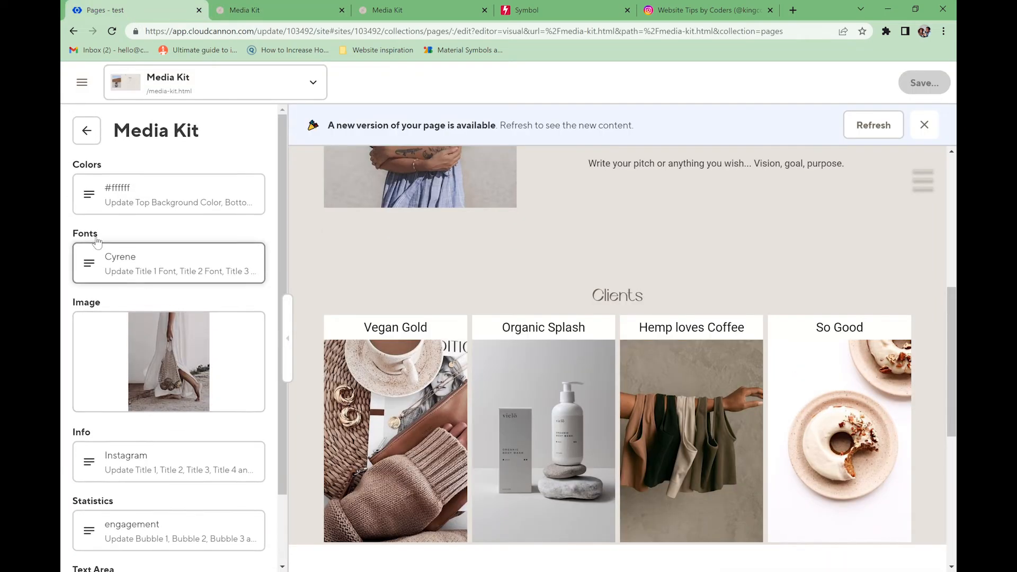
left_click(82, 131)
left_click(133, 400)
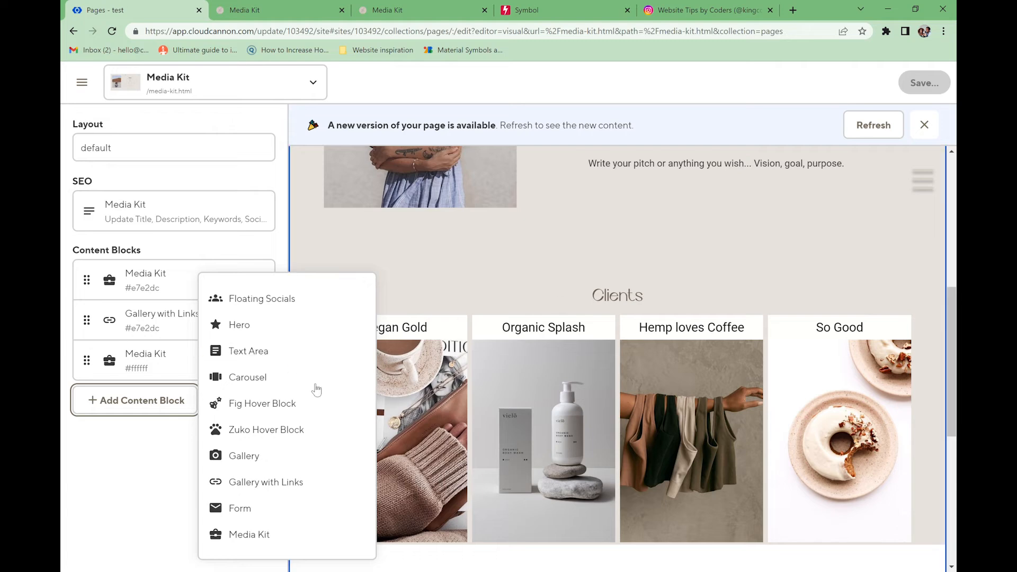
left_click(164, 477)
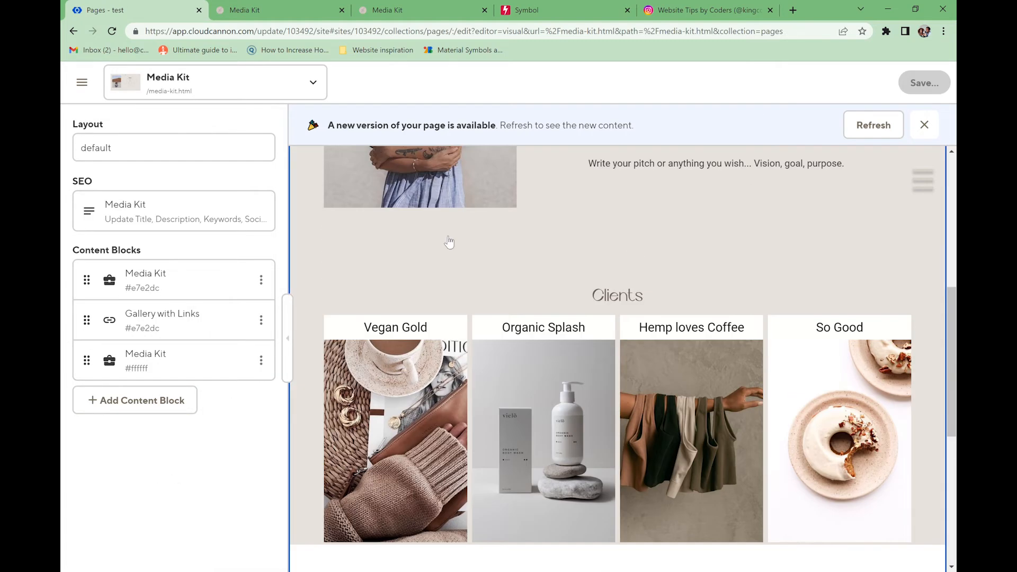
left_click(83, 83)
- Open the Connect Tree page under linking and set its background colour to #e7e2dc
left_click(169, 312)
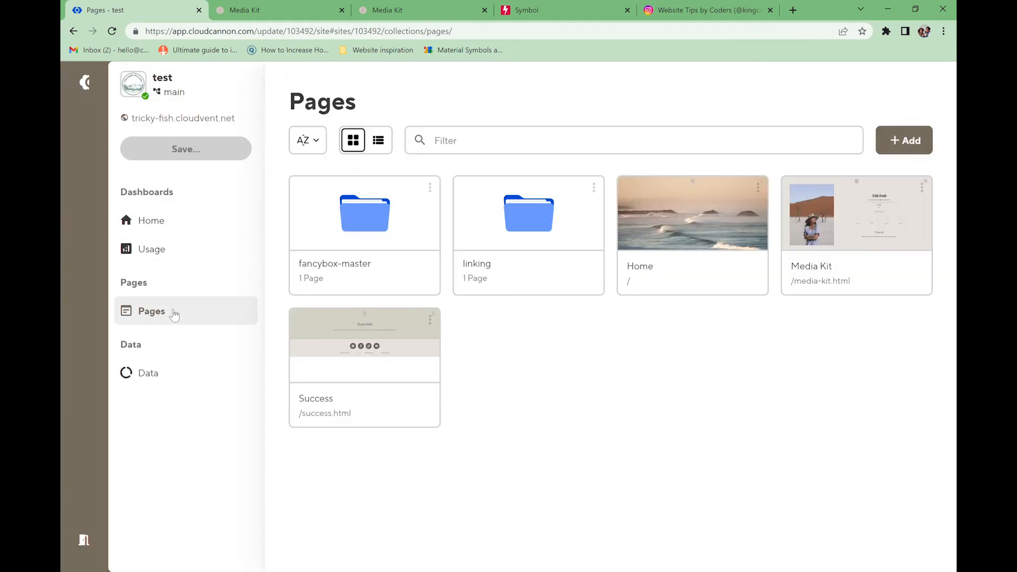
left_click(470, 264)
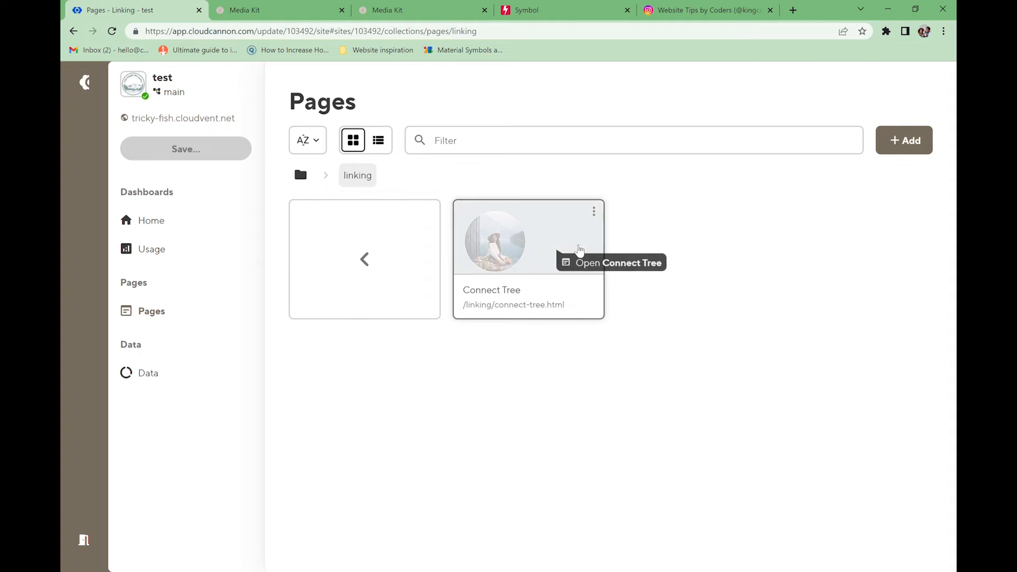
left_click(530, 254)
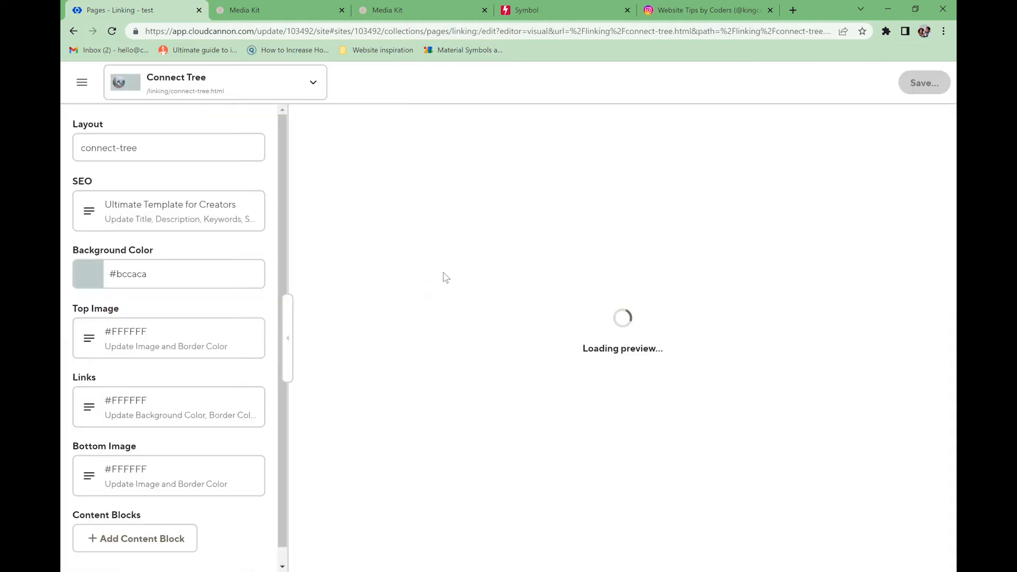
left_click(126, 278)
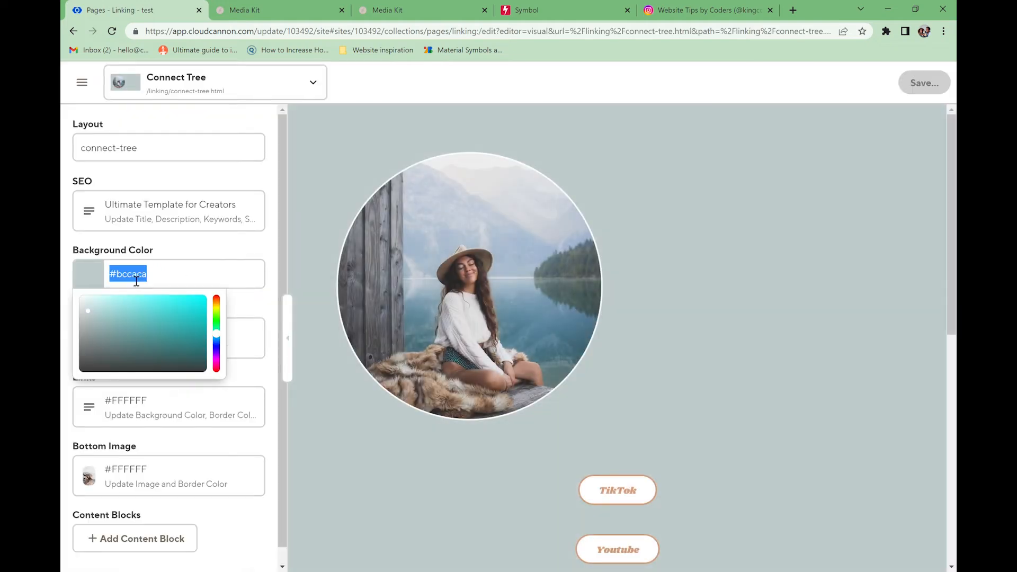
type("#e7e2dc")
left_click(150, 249)
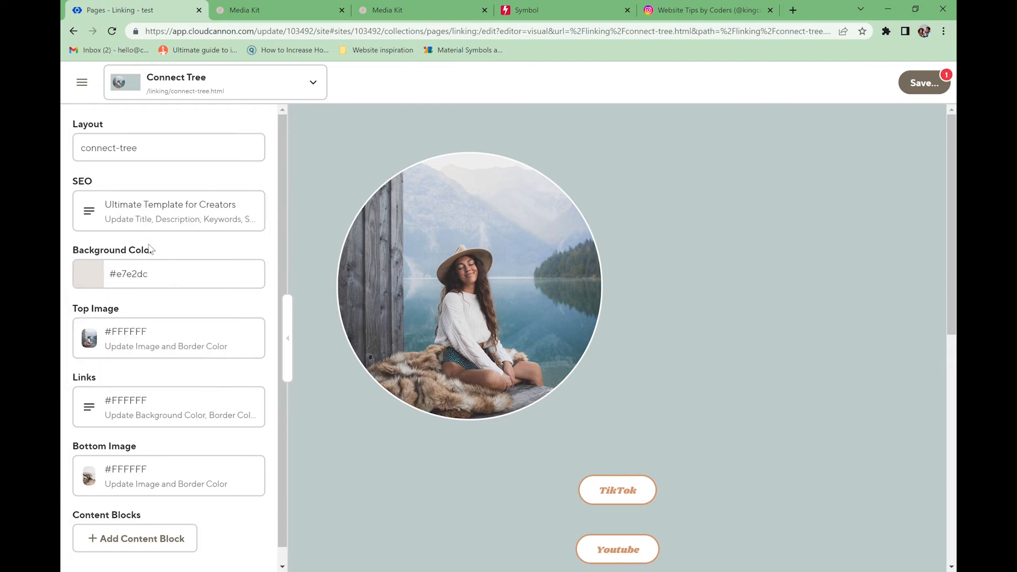
- Give the top image a dark brown #665a4d border colour
left_click(137, 339)
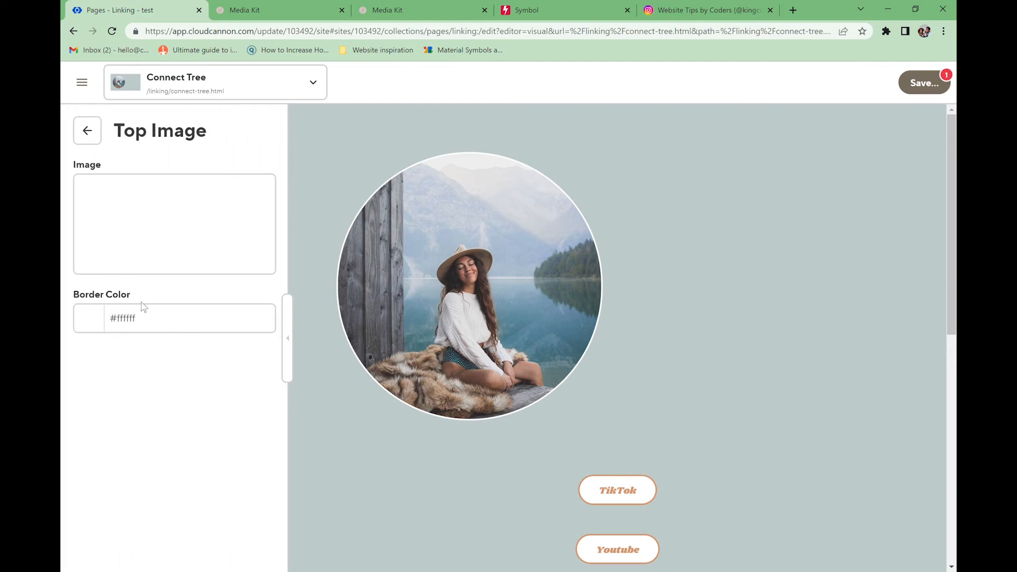
left_click(131, 322)
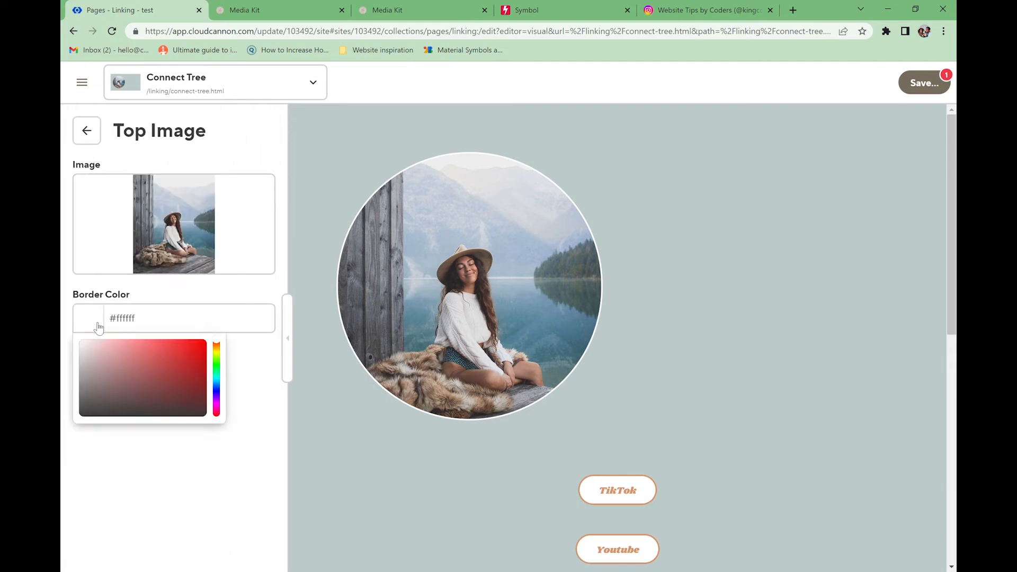
left_click(98, 325)
left_click(97, 326)
left_click(217, 346)
left_click_drag(114, 360, 114, 392)
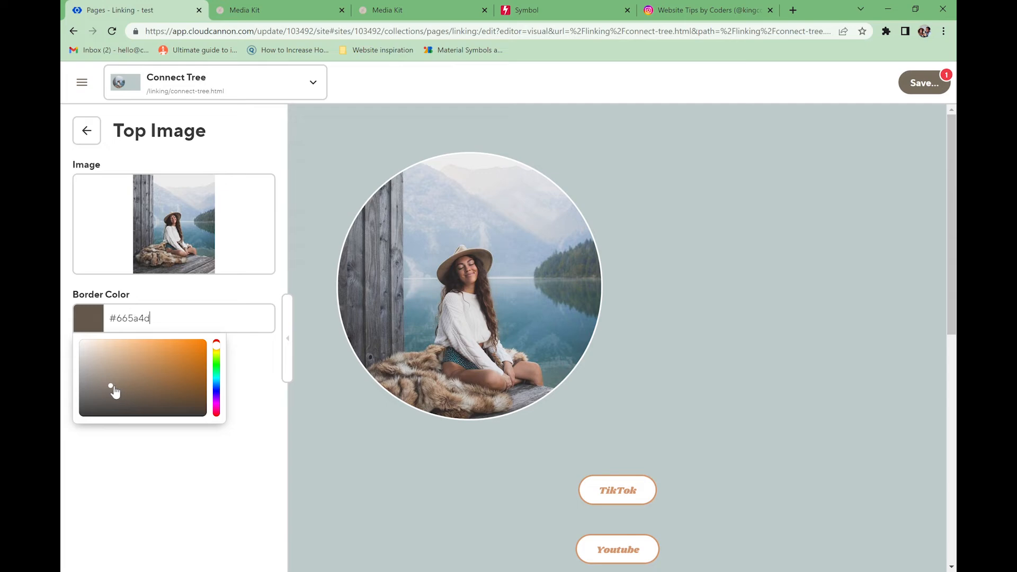
triple_click(150, 322)
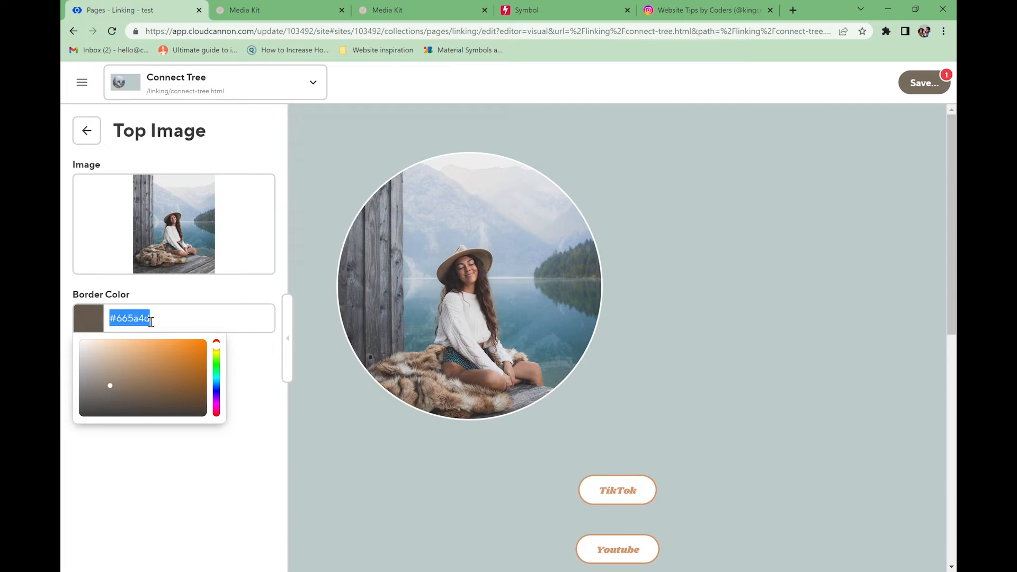
- Replace the top image with the brown silhouette photo from the existing files
left_click(173, 211)
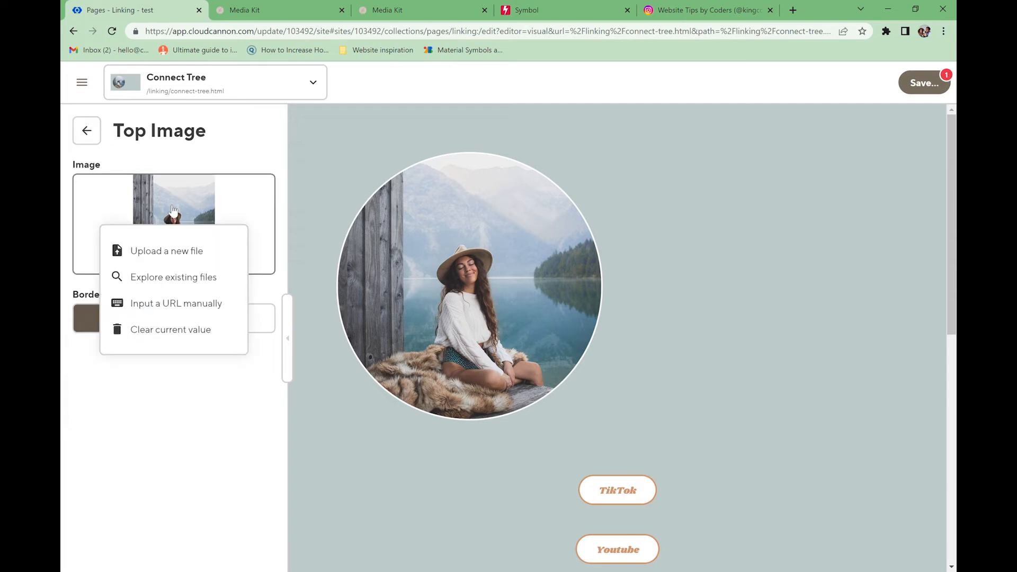
left_click(181, 277)
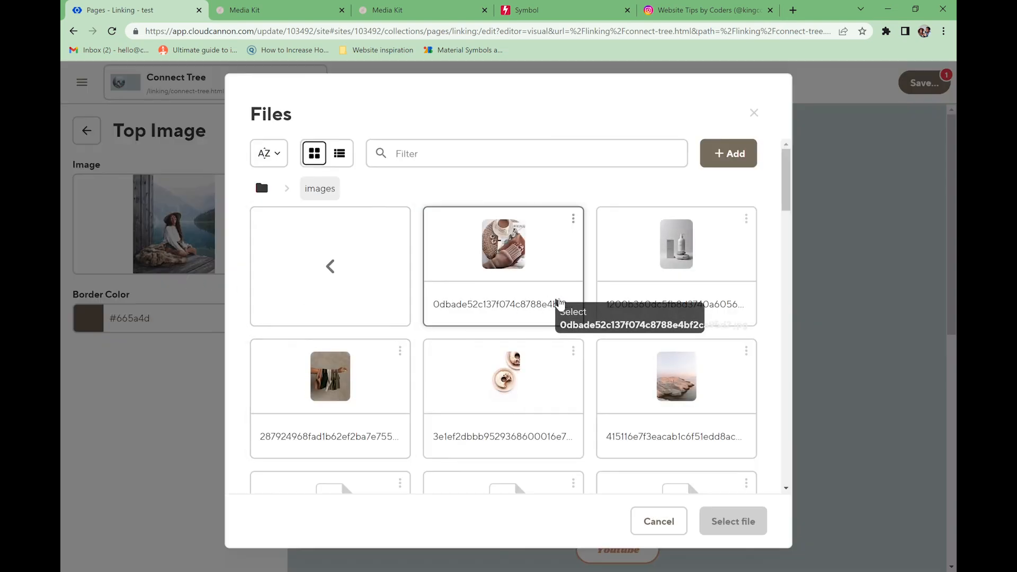
scroll(477, 323, "down", 6)
left_click(522, 277)
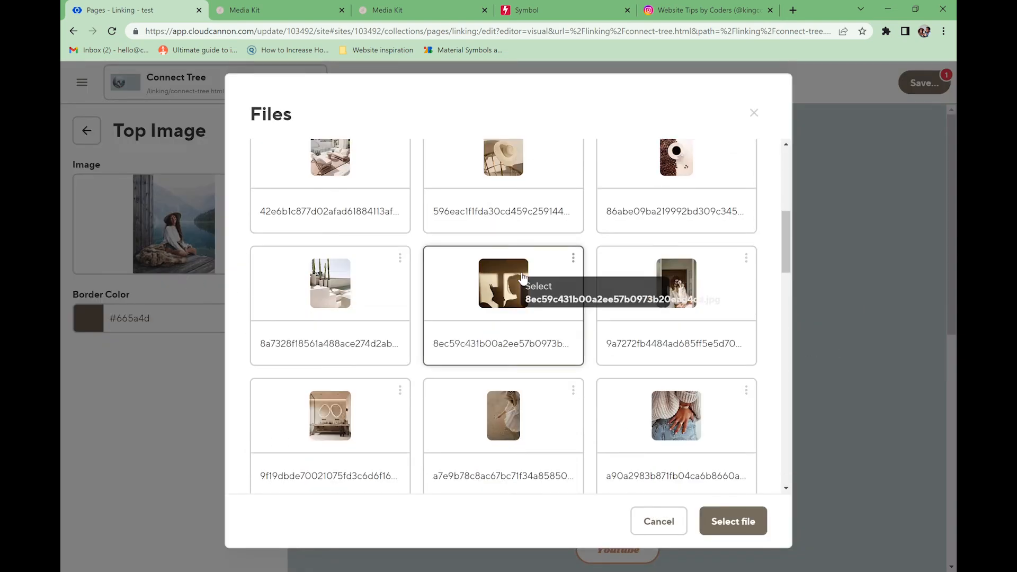
left_click(732, 520)
left_click(91, 142)
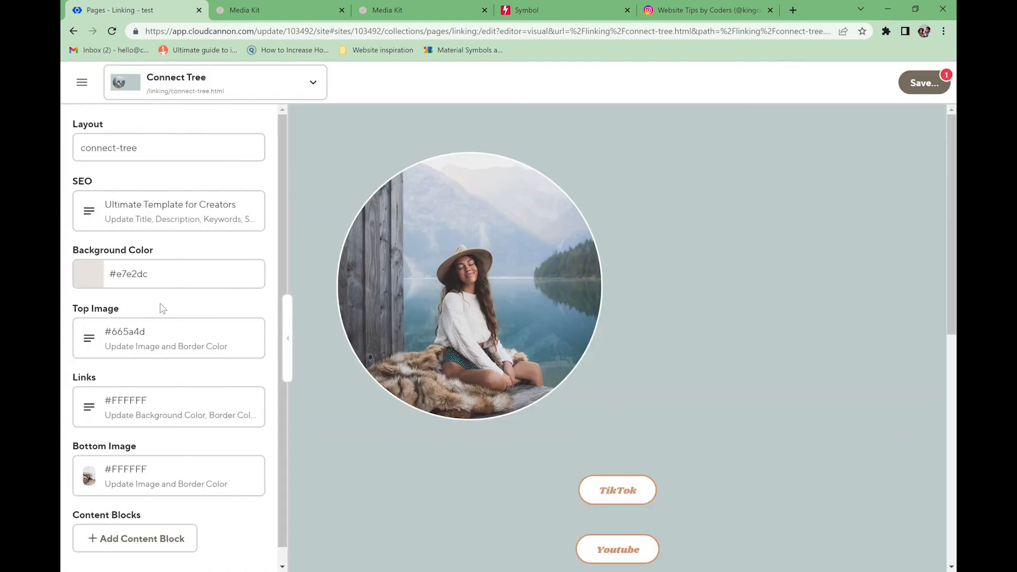
scroll(465, 387, "down", 3)
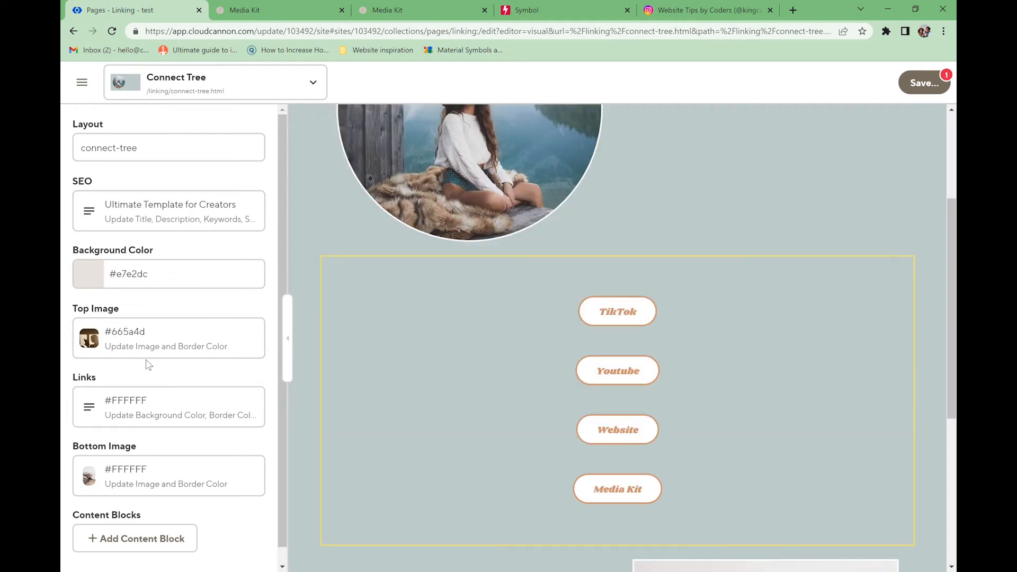
scroll(504, 339, "down", 1)
scroll(685, 421, "down", 5)
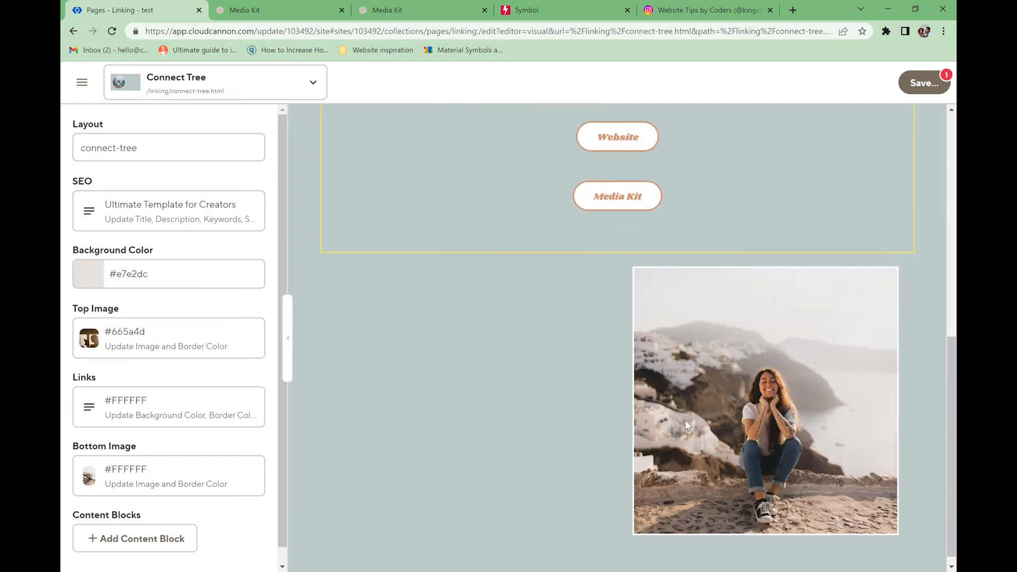
scroll(685, 418, "up", 3)
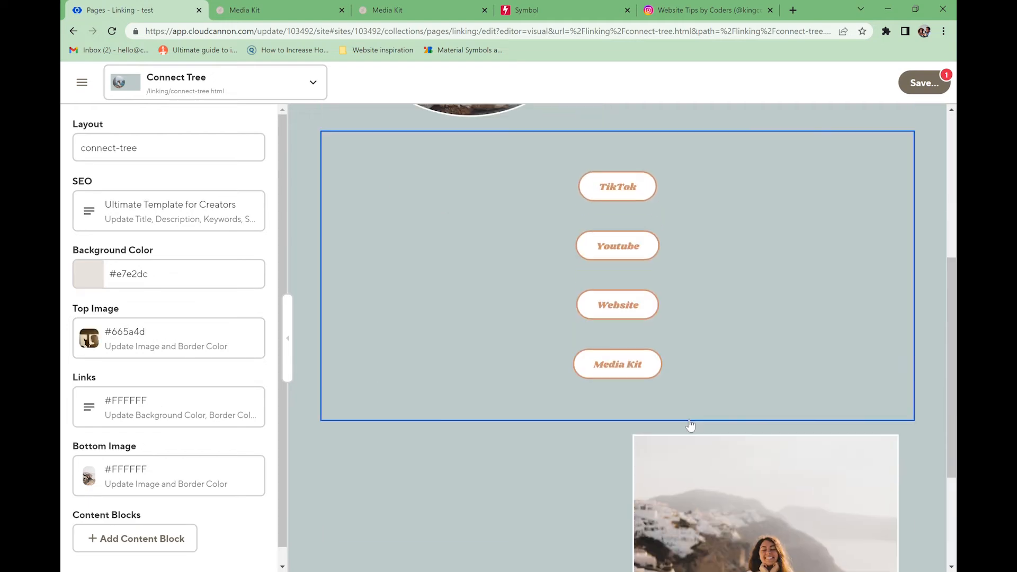
left_click(94, 471)
- Swap the bottom image for another picture from the existing files
left_click(135, 237)
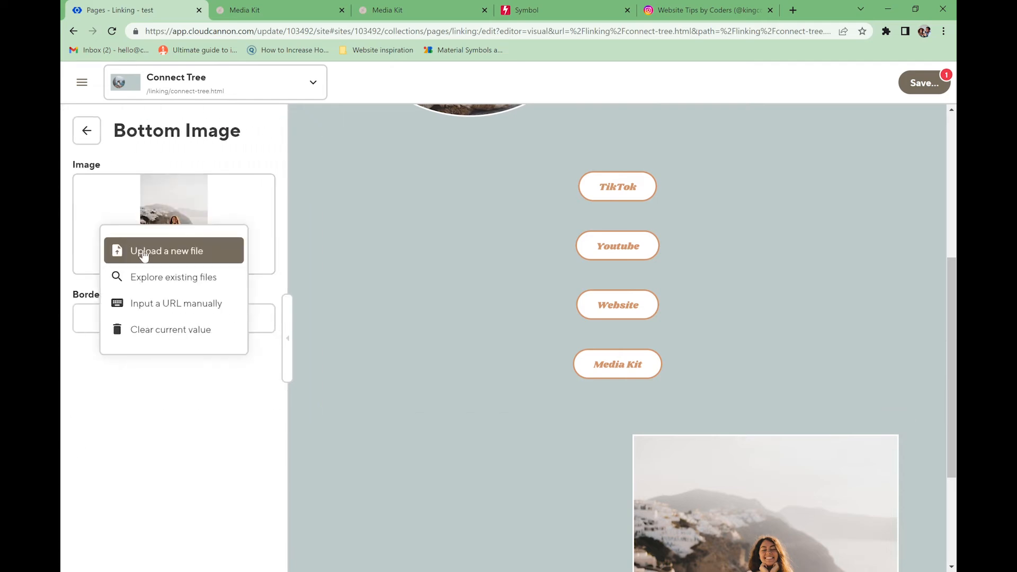
left_click(170, 277)
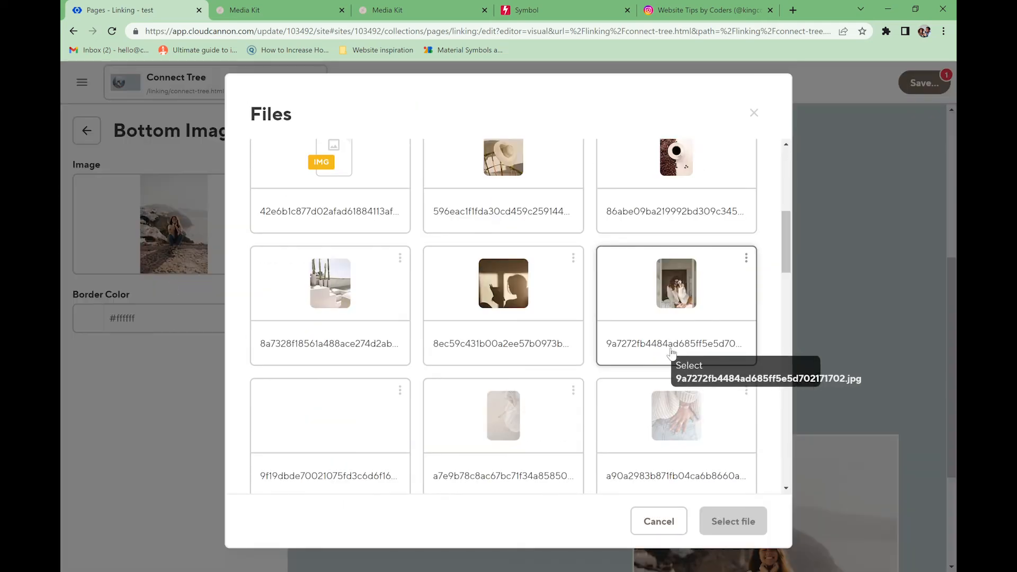
scroll(674, 341, "down", 3)
left_click(674, 208)
left_click(731, 519)
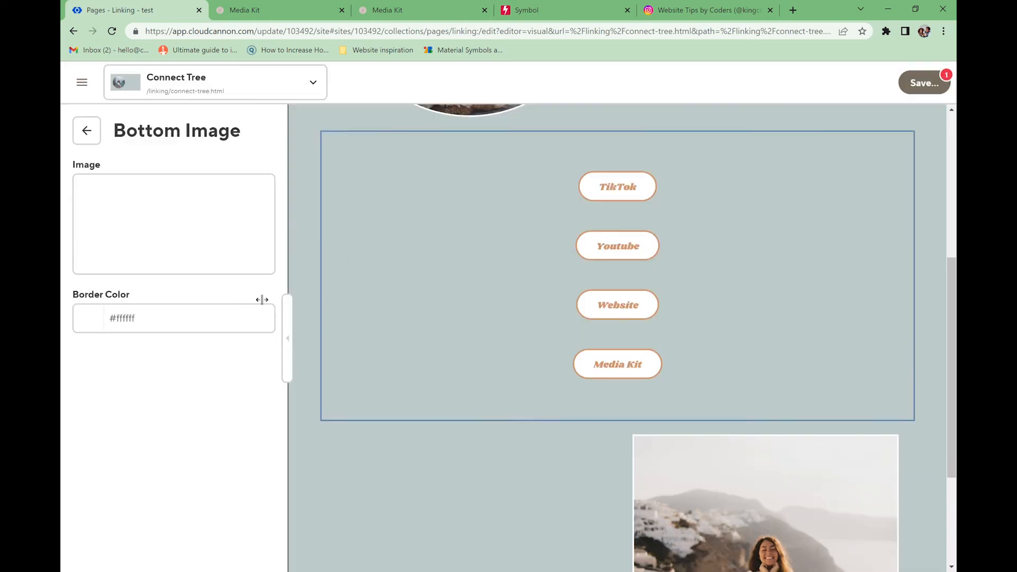
- Paste #665a4d as the bottom image's border colour
left_click(136, 320)
key("ctrl+a")
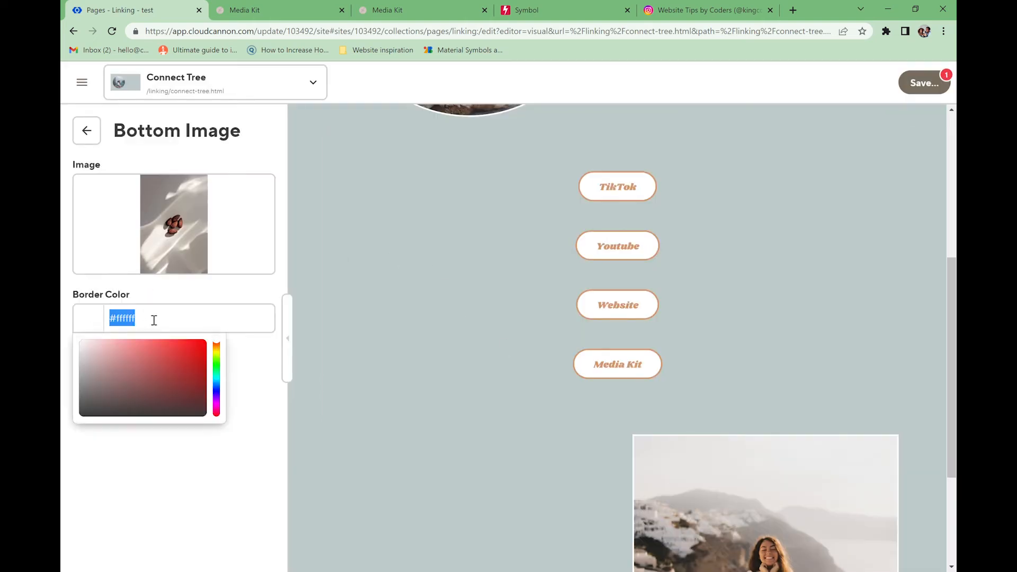
type("#6c5a4d")
left_click(87, 136)
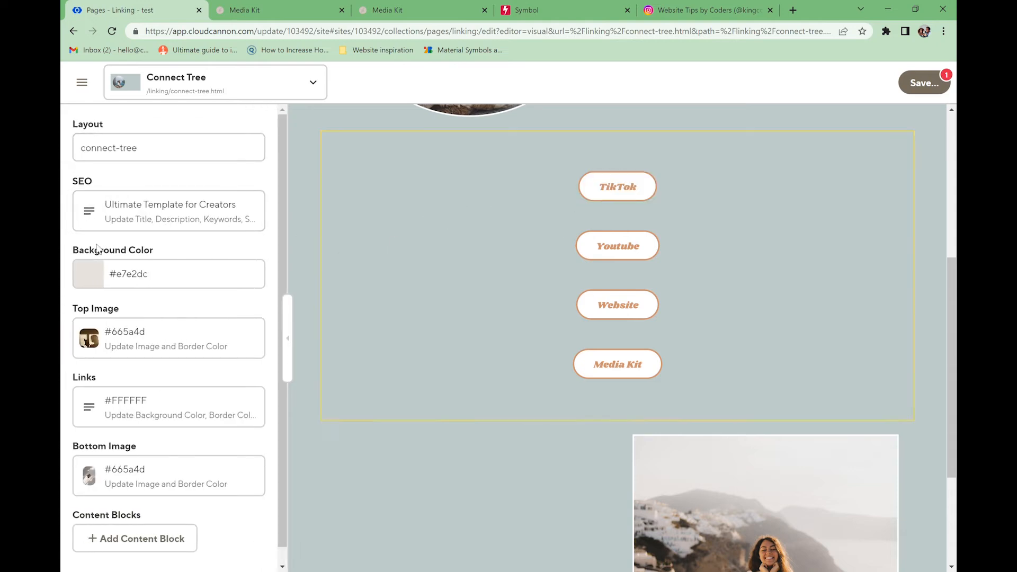
- Give the link buttons a #665a4d background with white border and white text
left_click(89, 406)
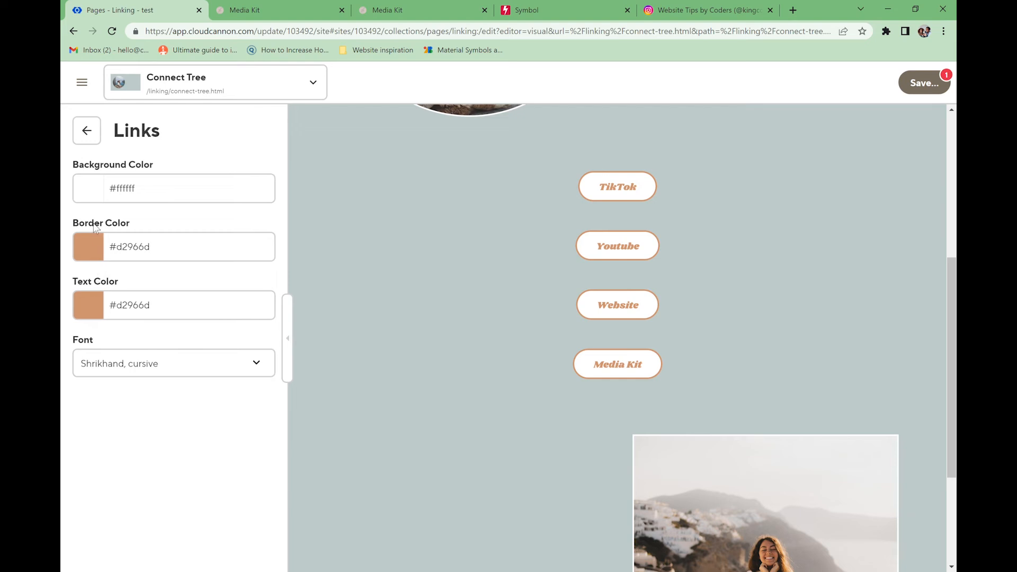
left_click(142, 191)
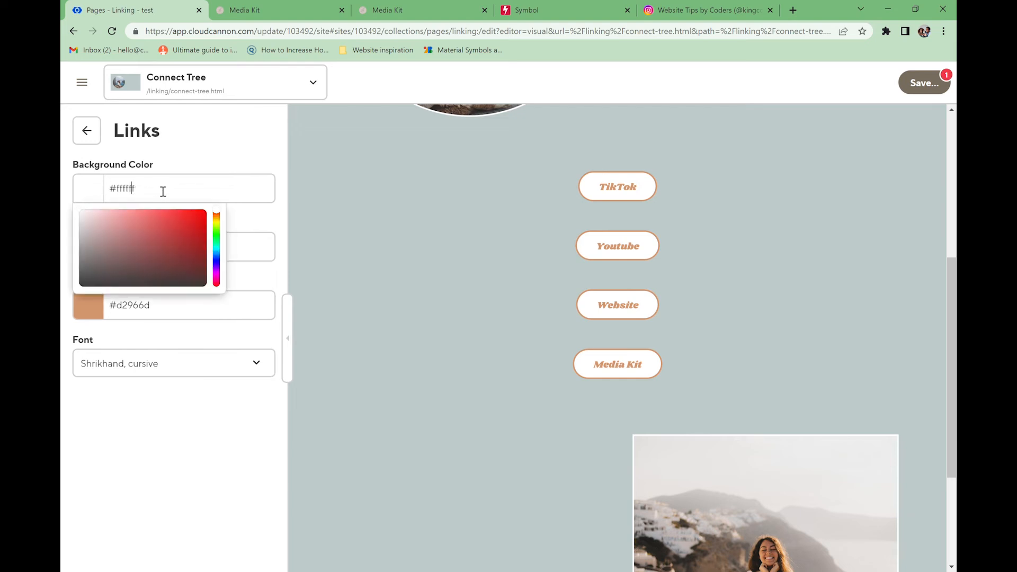
triple_click(164, 192)
type("#665a4d")
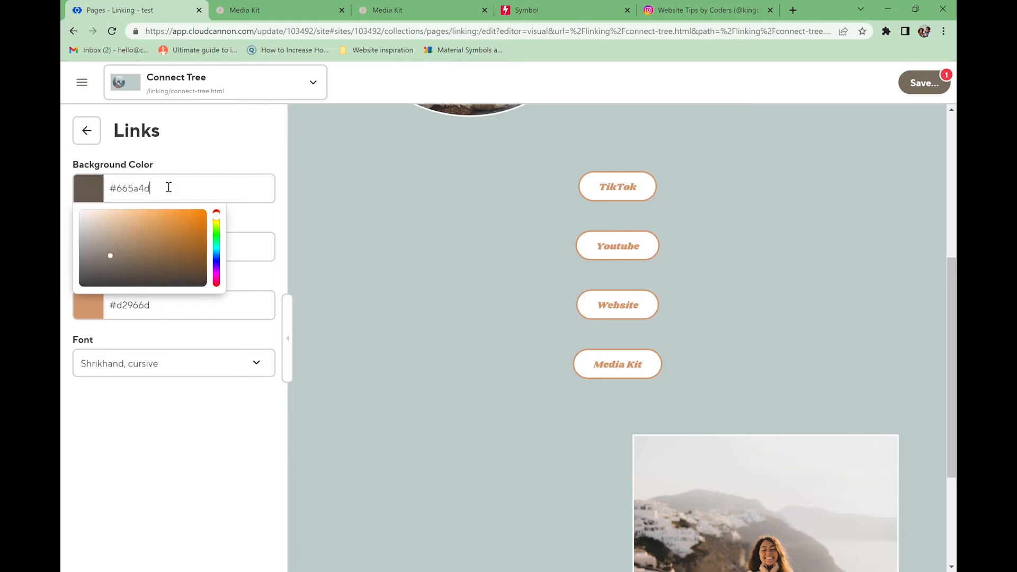
left_click(180, 162)
left_click(144, 253)
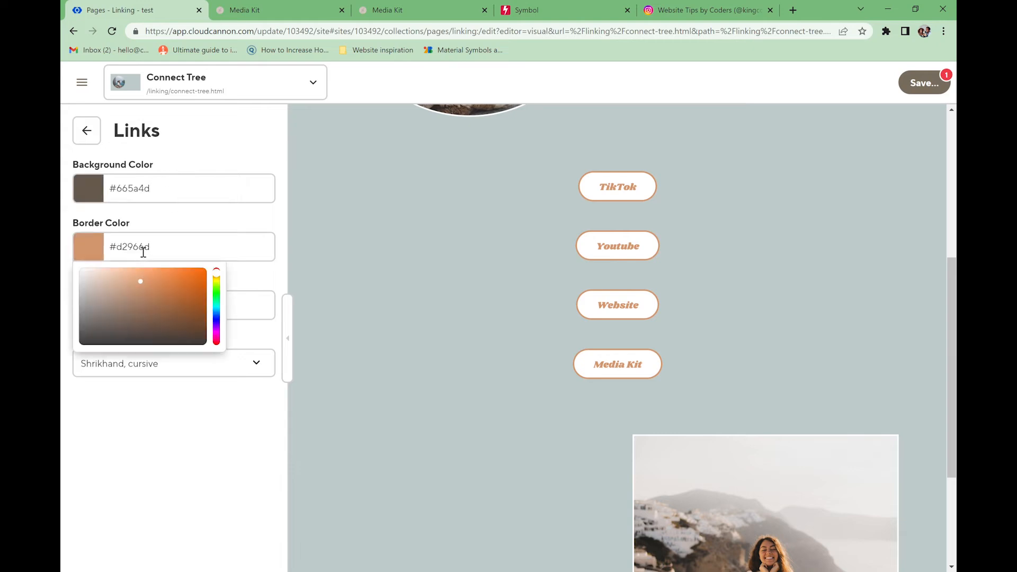
left_click_drag(142, 281, 62, 265)
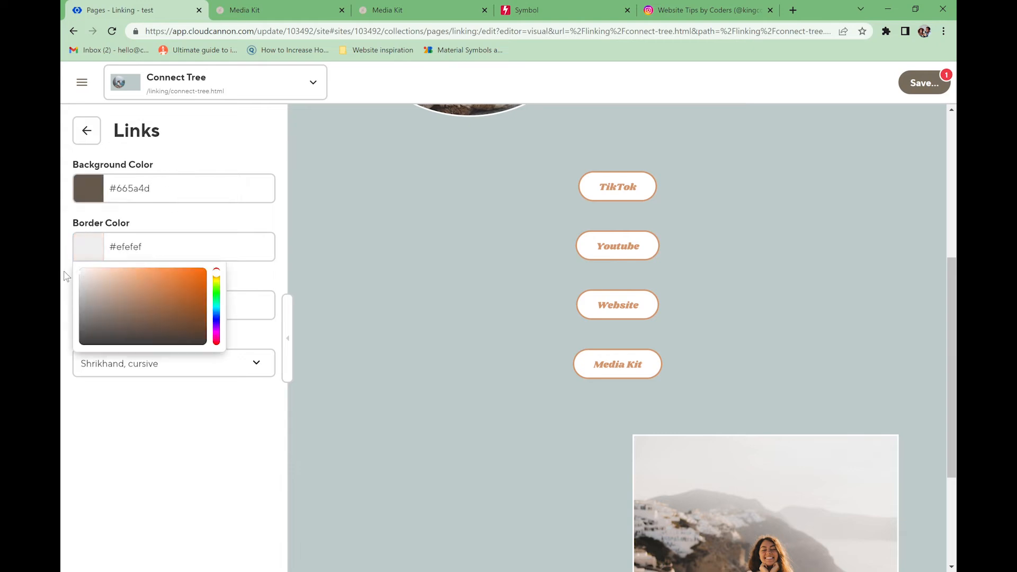
left_click(176, 215)
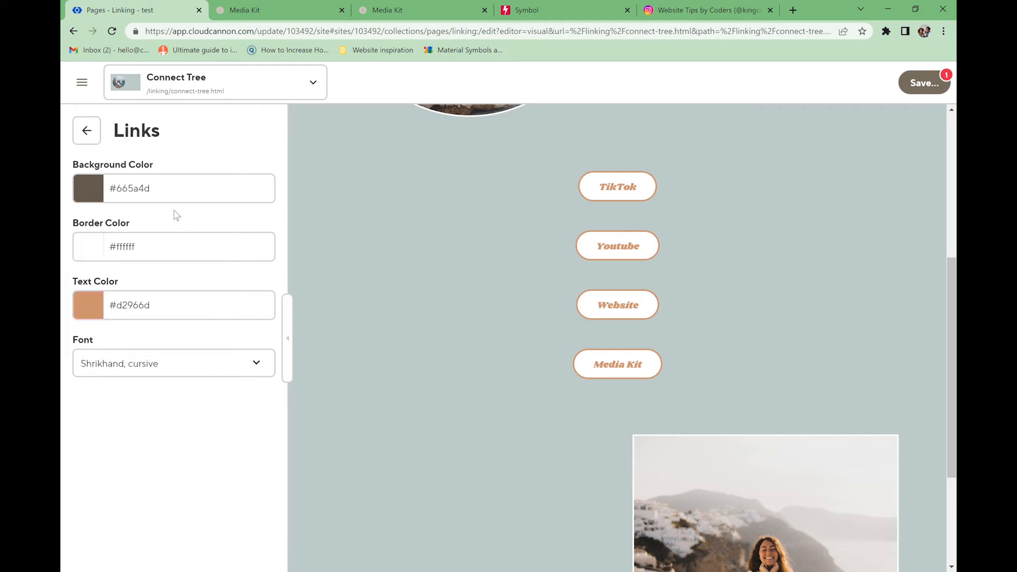
left_click(134, 312)
left_click_drag(146, 347, 70, 330)
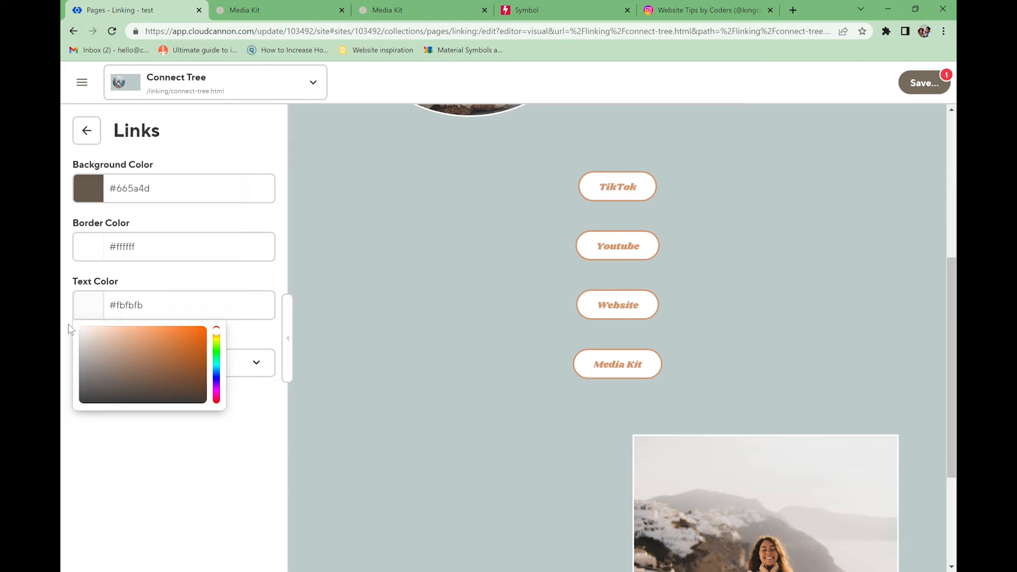
left_click(167, 278)
- Choose Cyrene as the link buttons' font
left_click(171, 370)
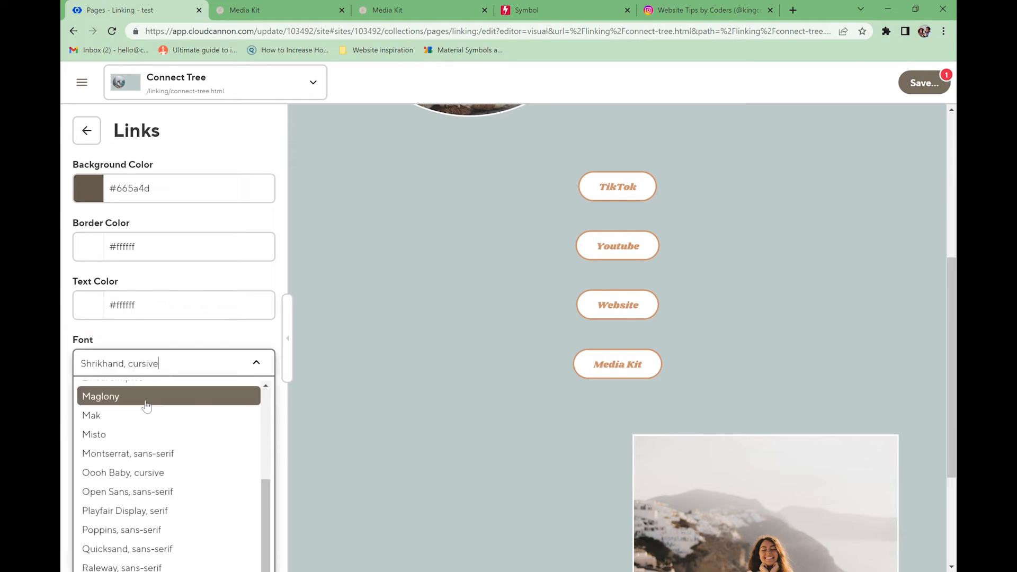
scroll(140, 414, "up", 5)
left_click(123, 465)
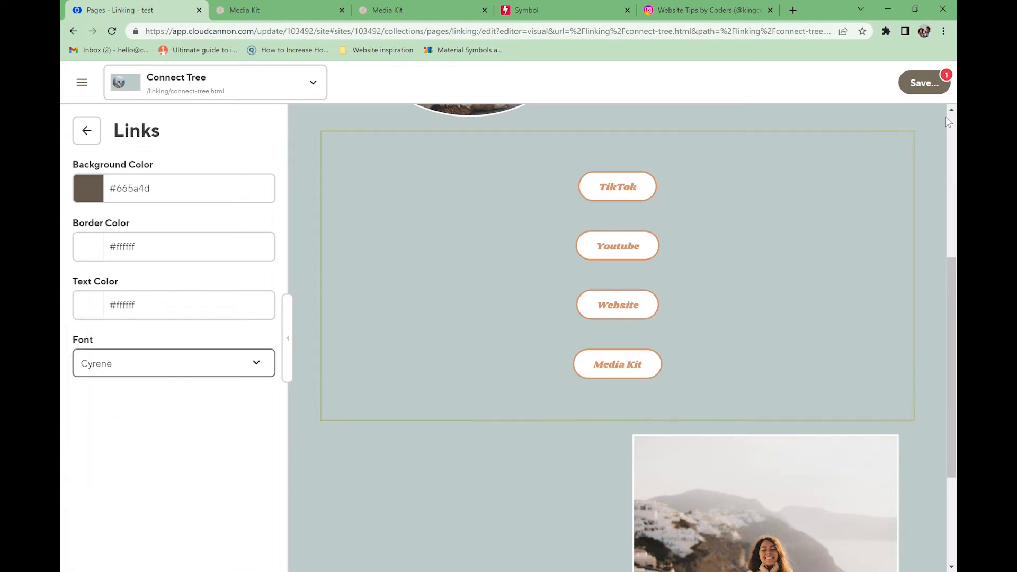
- Save the Connect Tree page and open its live preview
left_click(924, 83)
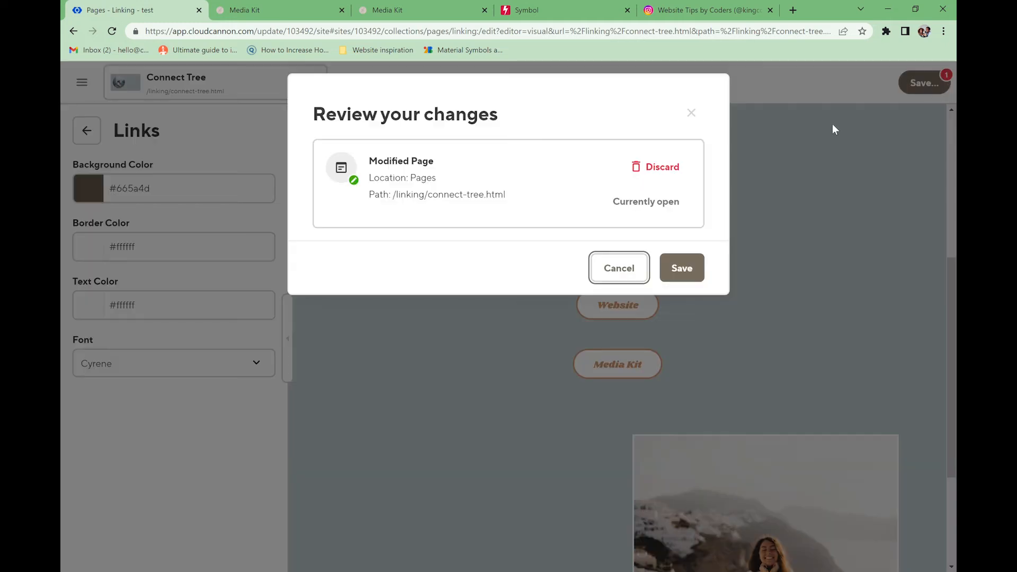
left_click(684, 269)
left_click(311, 84)
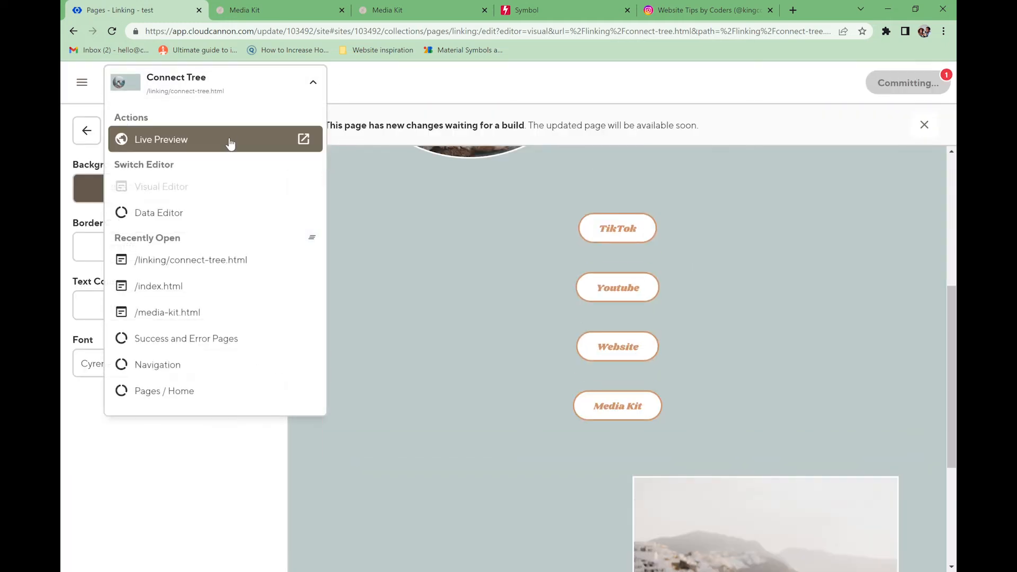
left_click(230, 141)
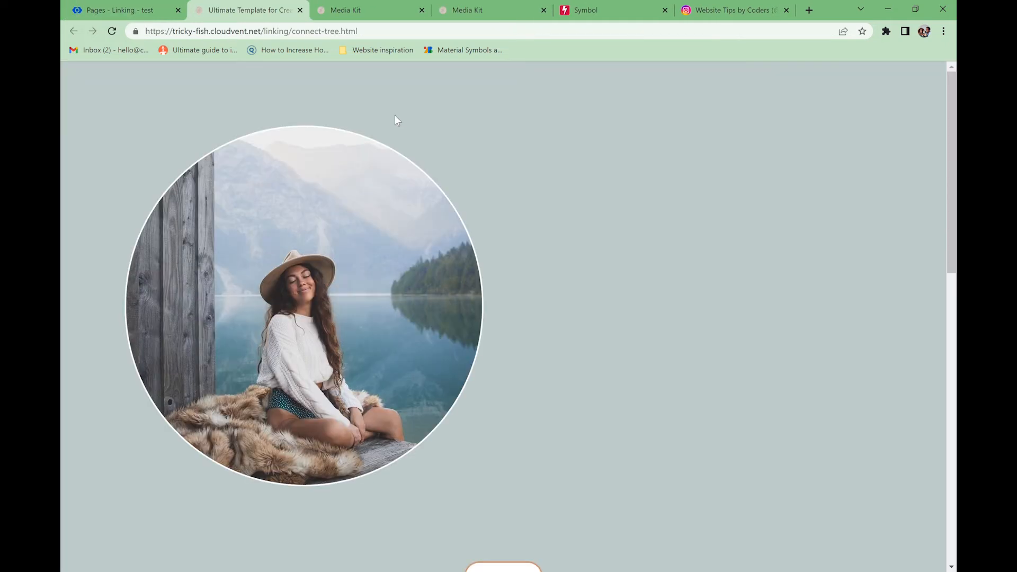
- View the live page at 320px mobile width and reload it to see the saved design
right_click(449, 304)
left_click(601, 290)
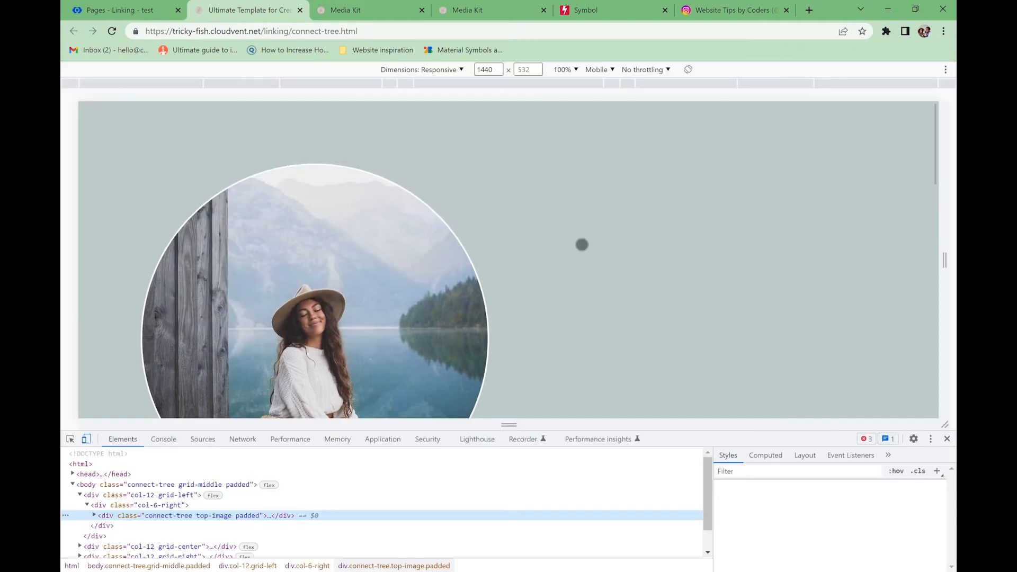
left_click(530, 85)
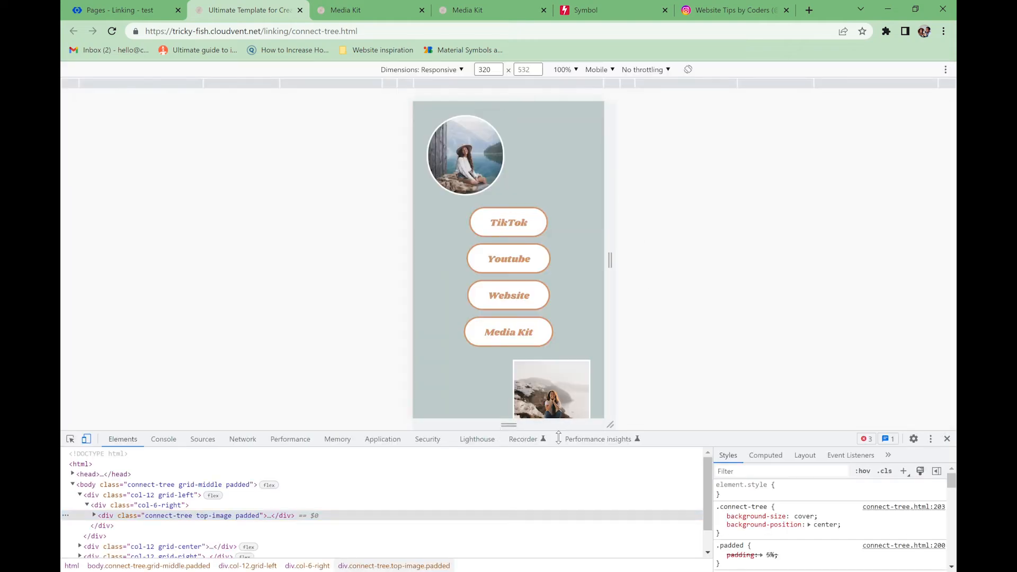
left_click_drag(565, 432, 564, 484)
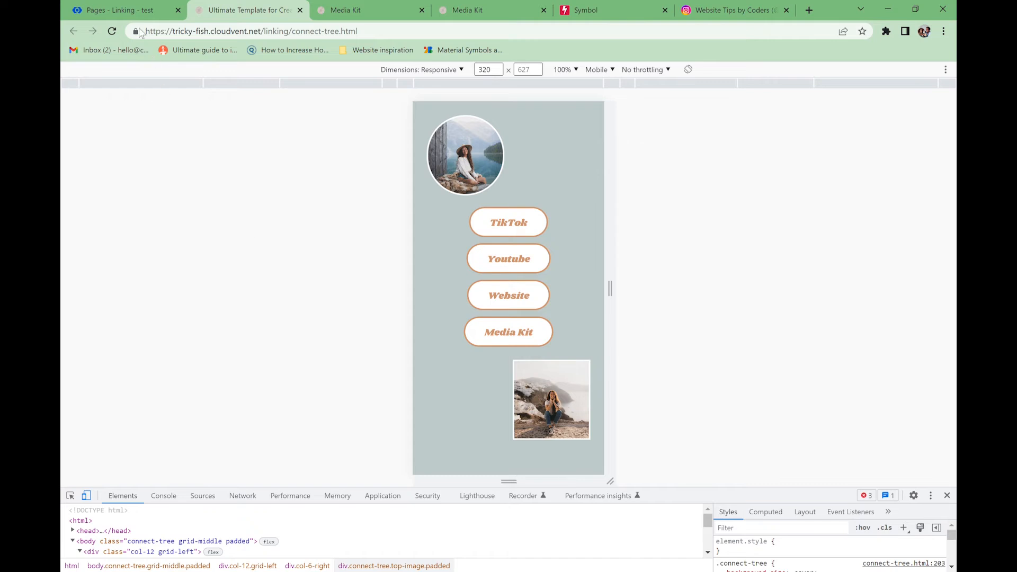
left_click(138, 10)
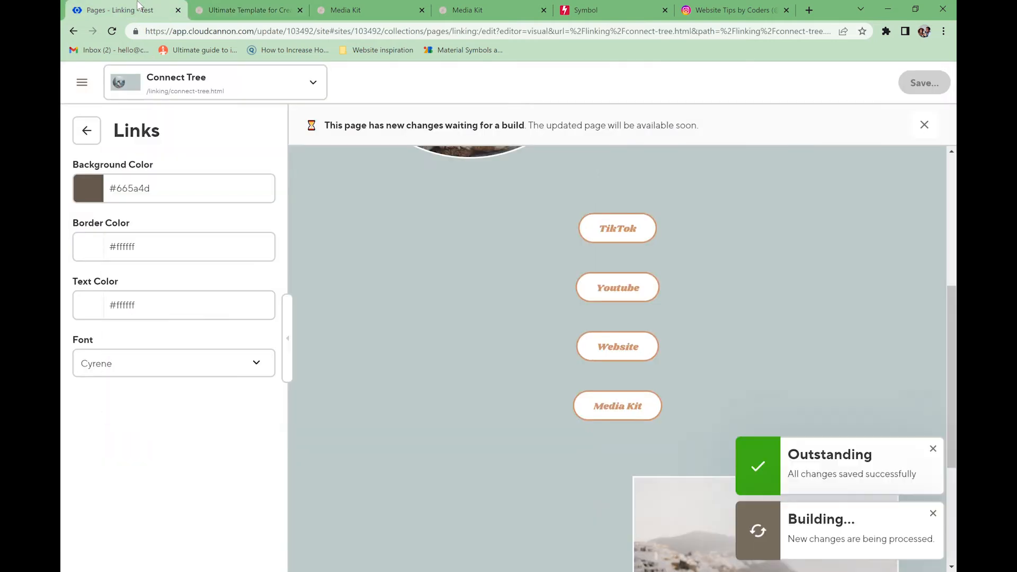
left_click(287, 339)
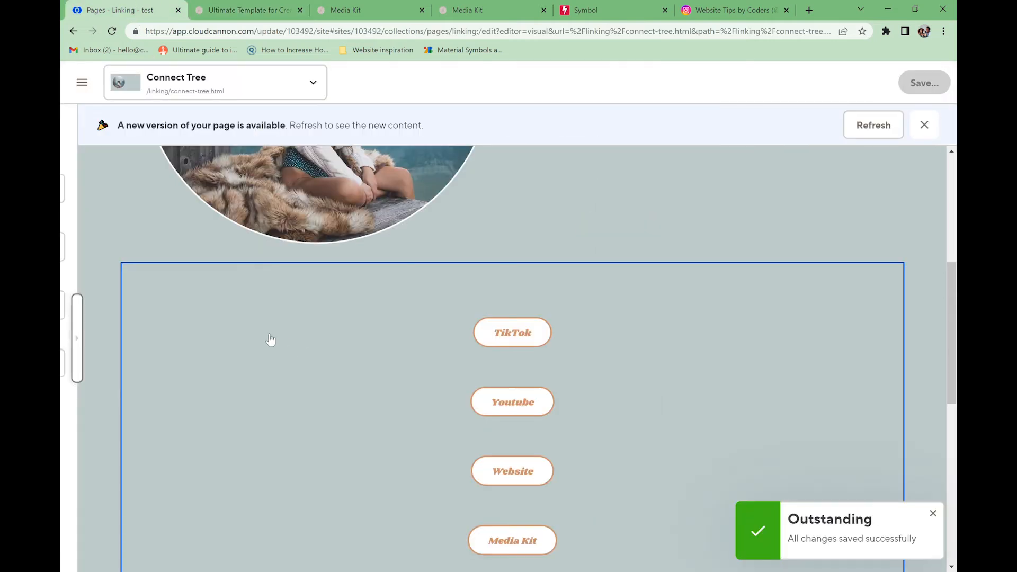
left_click(78, 339)
left_click(241, 10)
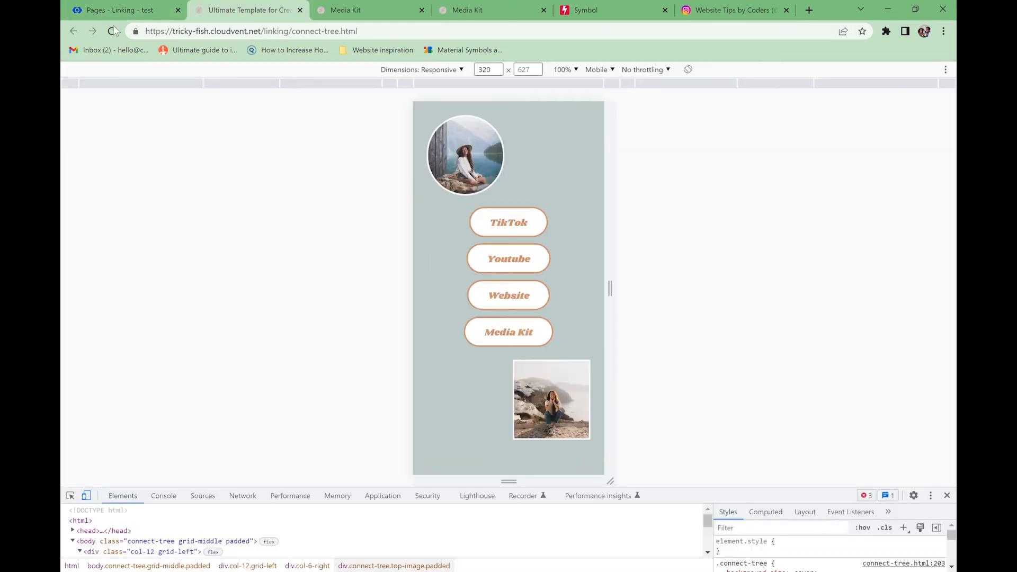
left_click(112, 31)
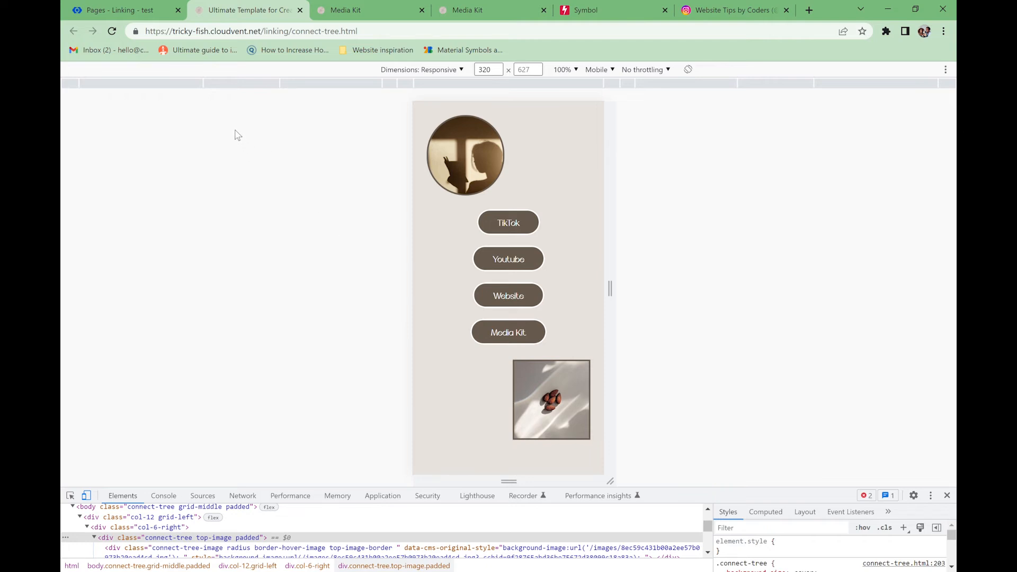
left_click(118, 11)
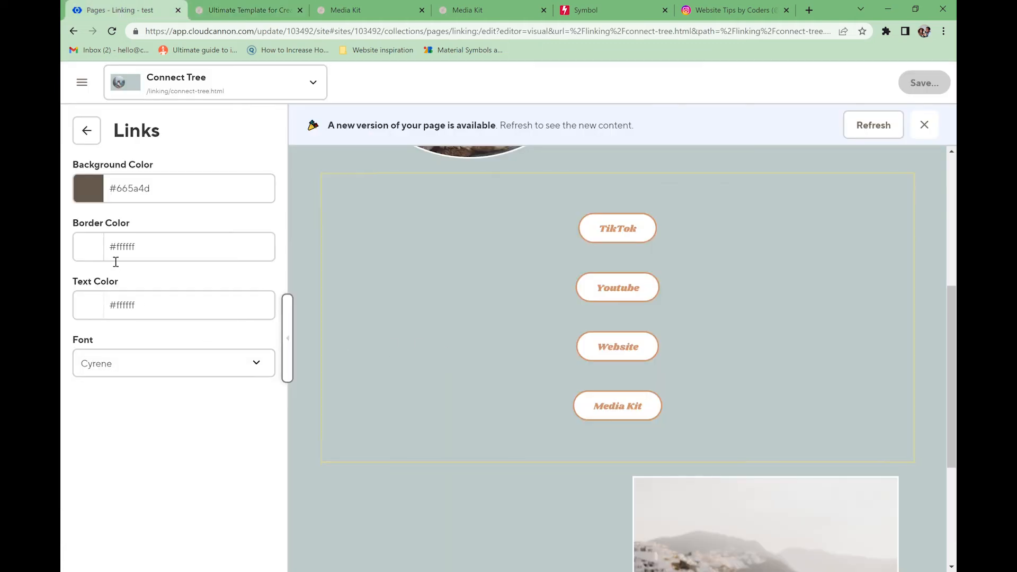
- Change the link button border from #ffffff to #665a4d and save the page
left_click(157, 252)
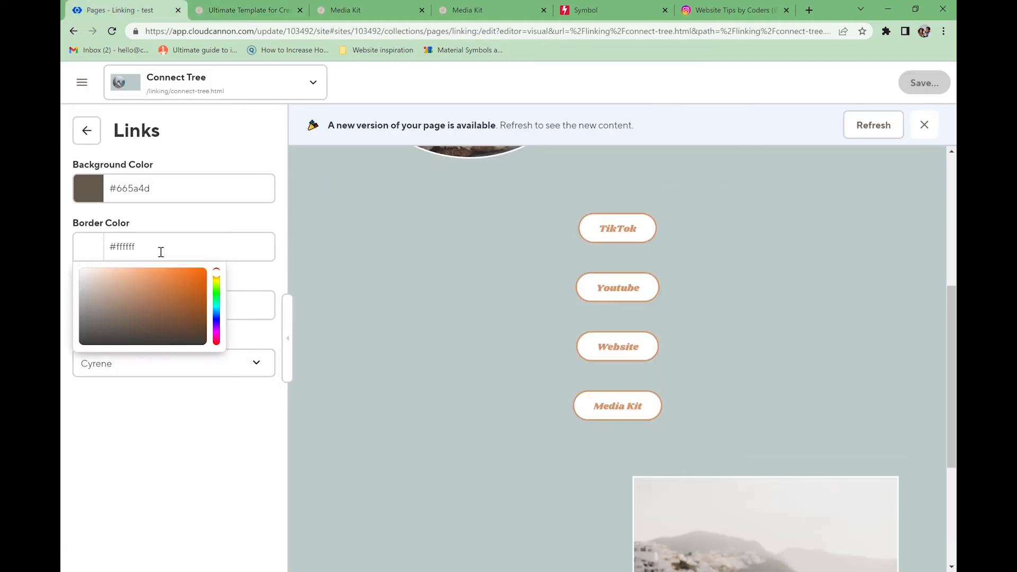
triple_click(160, 251)
type("#665a4d")
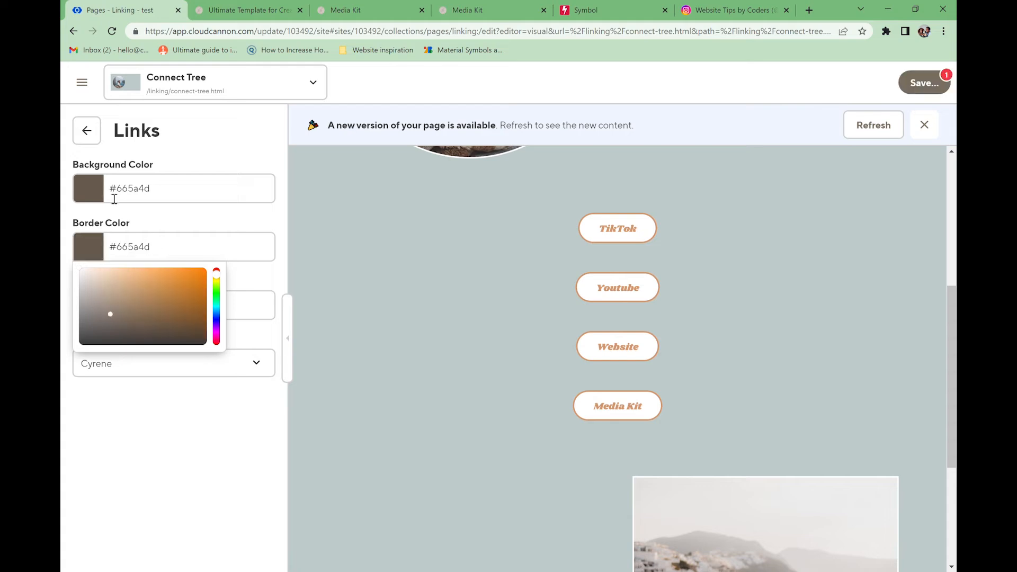
left_click(166, 229)
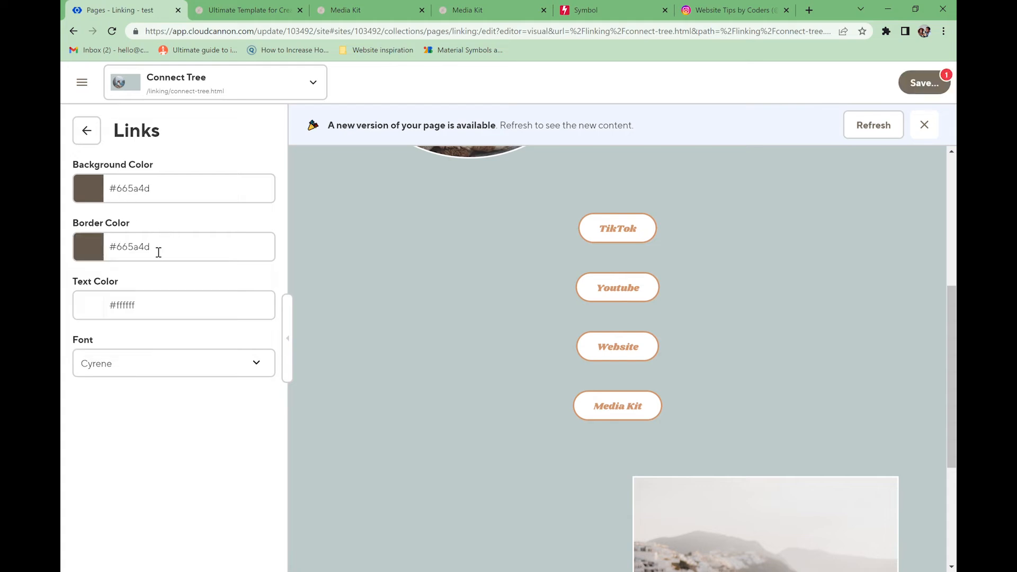
left_click(926, 86)
left_click(681, 269)
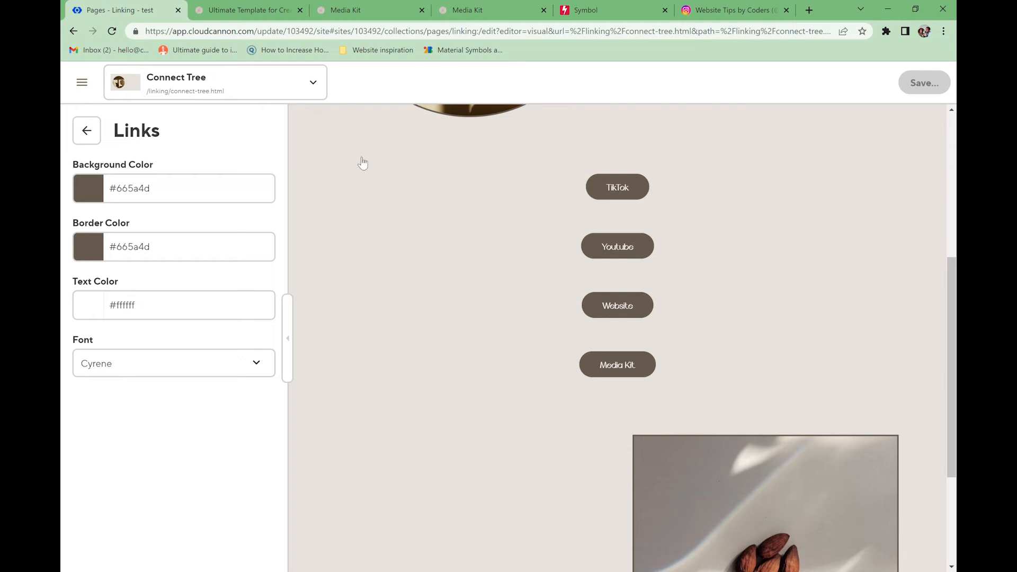
- Reload the live page to confirm the solid brown buttons
left_click(267, 12)
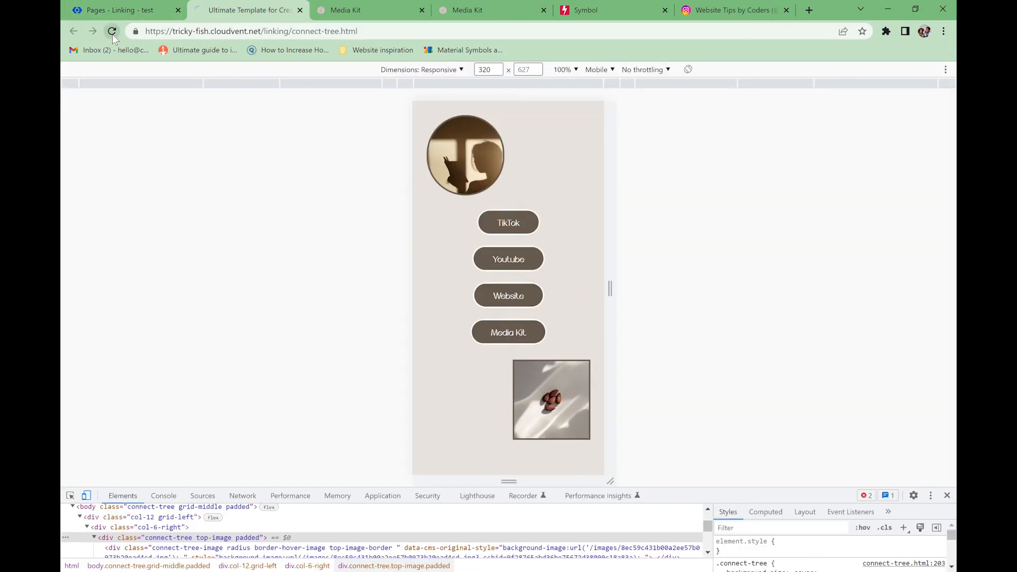
left_click(112, 32)
left_click(95, 7)
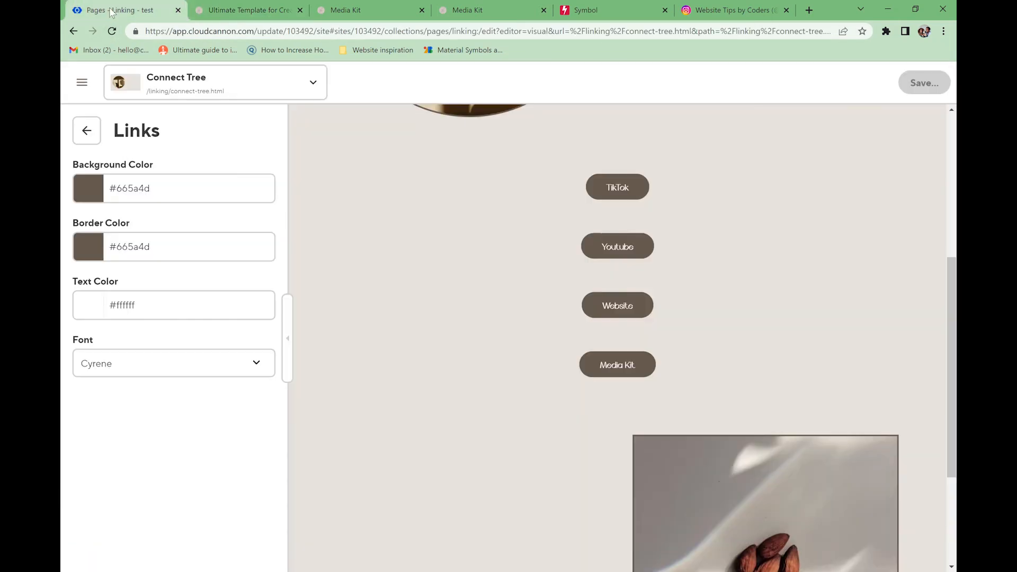
- Relabel the first link button from TikTok to Website and bring up its link settings
left_click(89, 132)
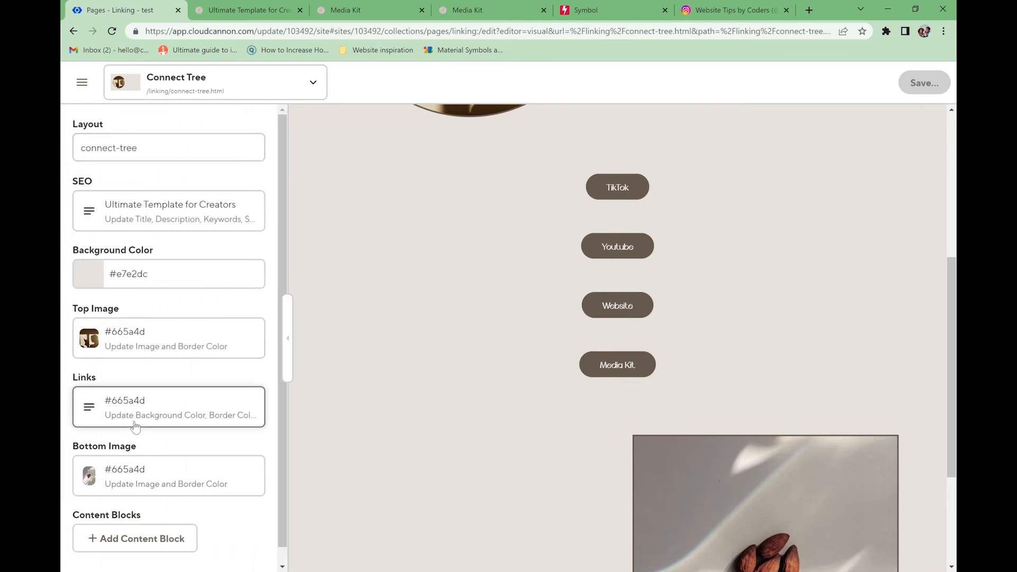
left_click(630, 189)
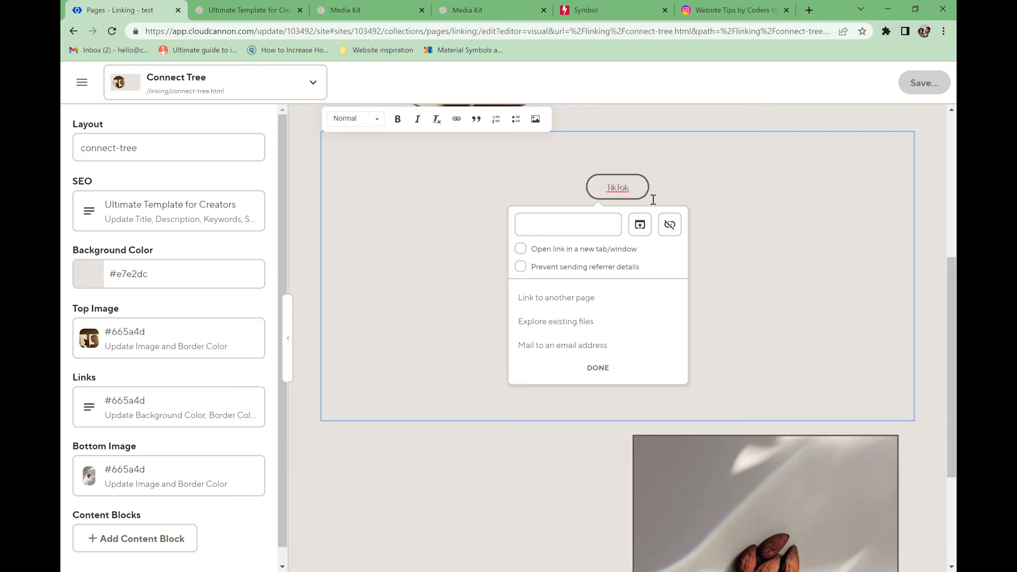
type("Website")
left_click_drag(636, 193, 604, 192)
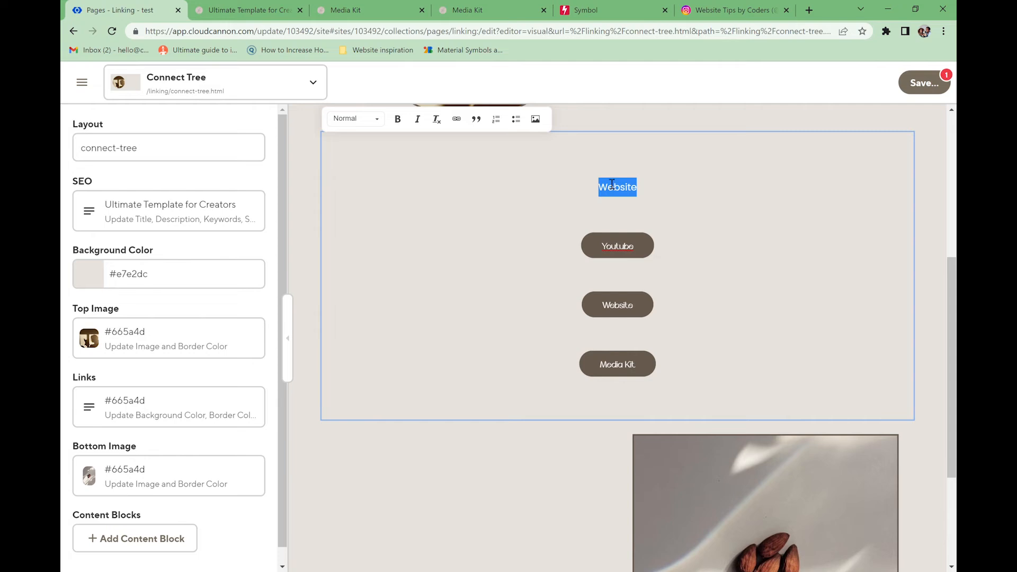
left_click(456, 118)
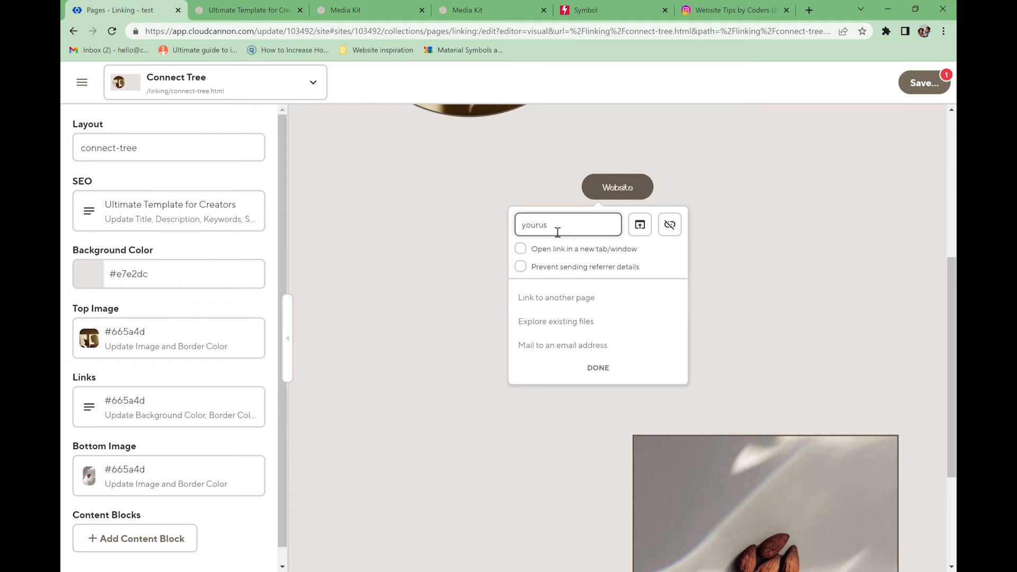
- Copy the live site's URL and paste it as the Website button's link
left_click(283, 9)
left_click_drag(294, 36, 123, 36)
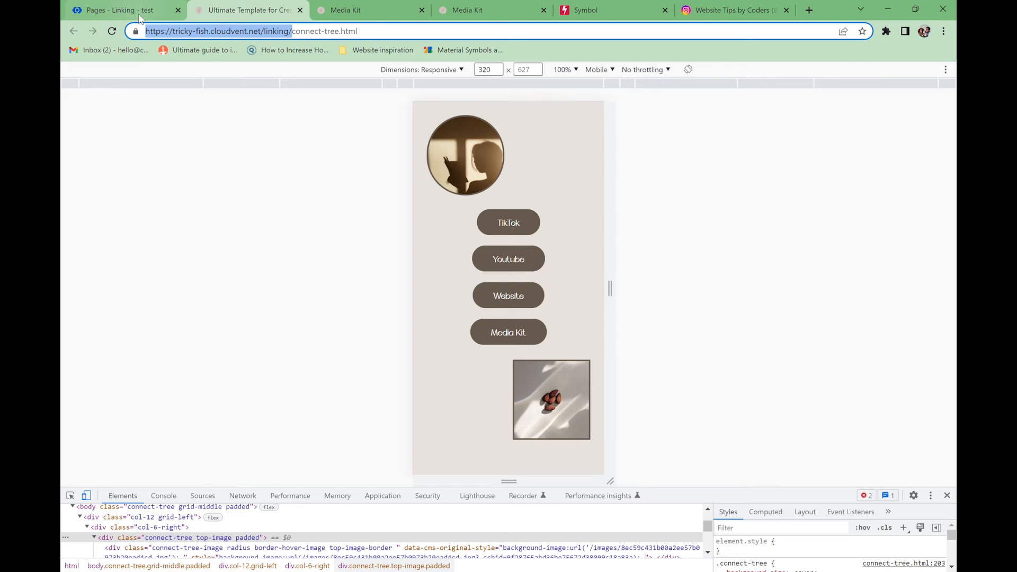
left_click(140, 18)
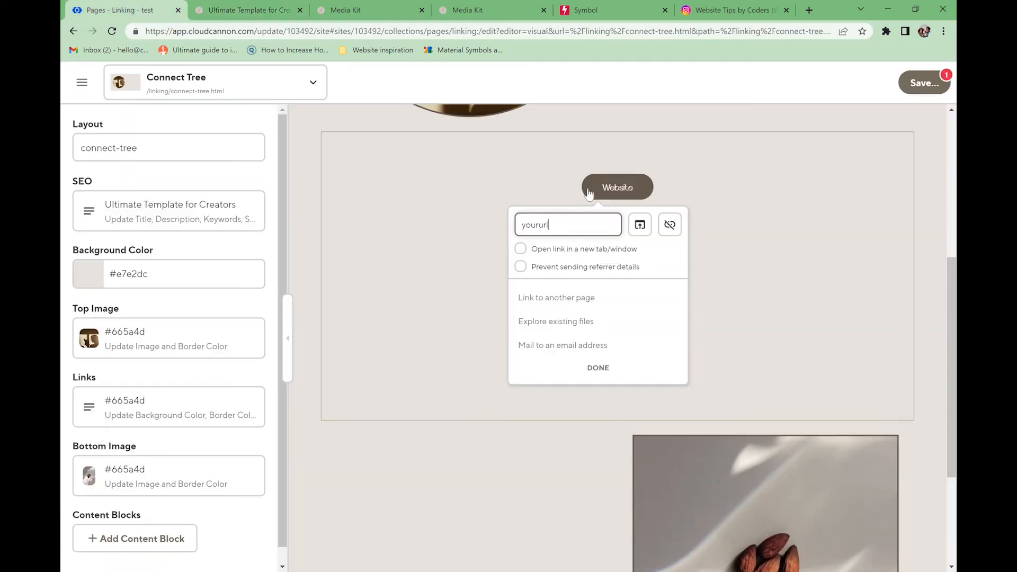
double_click(566, 230)
key("ctrl+v")
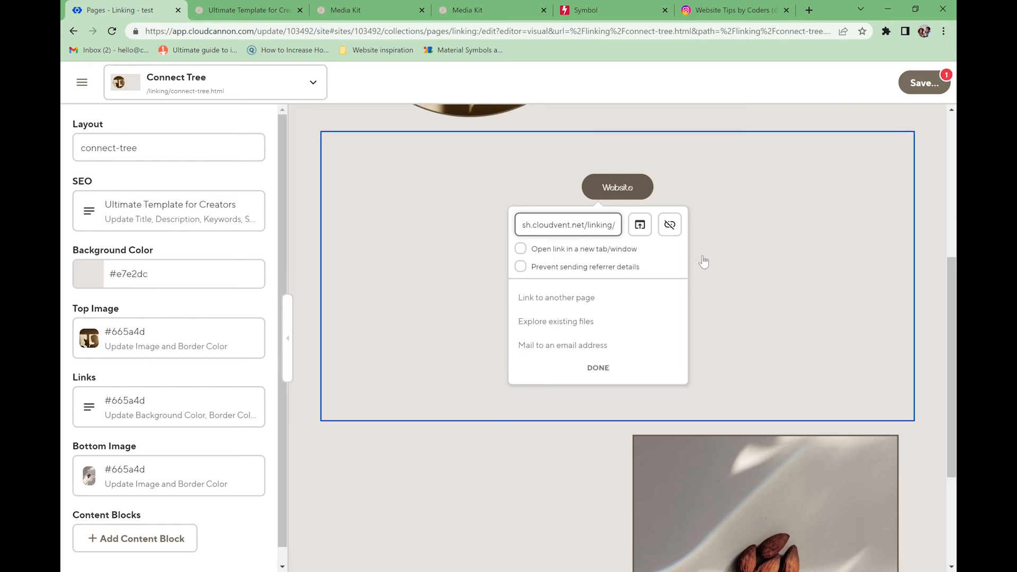
left_click(698, 188)
- Delete the Youtube, Media Kit and duplicate Website link buttons
left_click(746, 307)
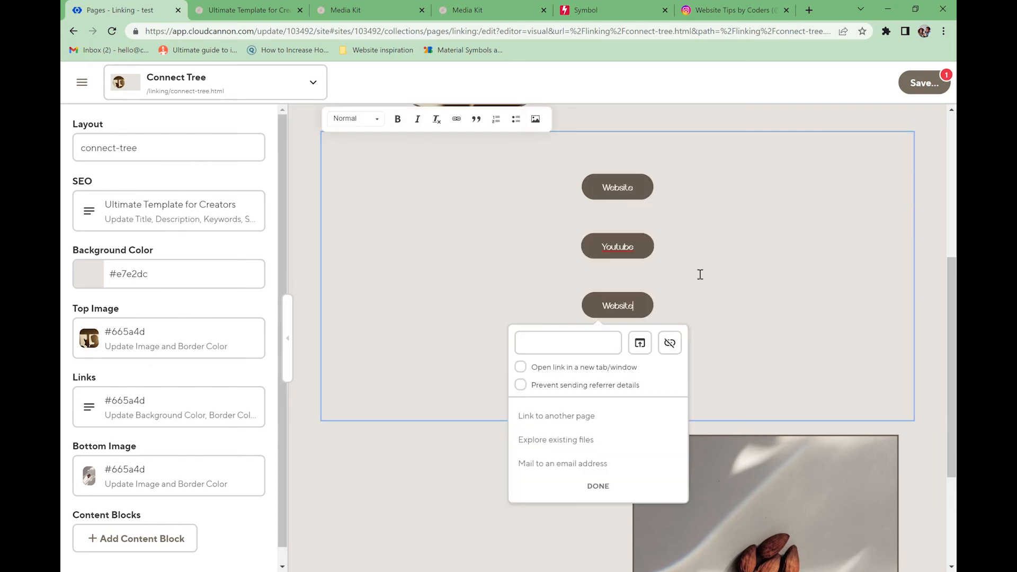
left_click(667, 253)
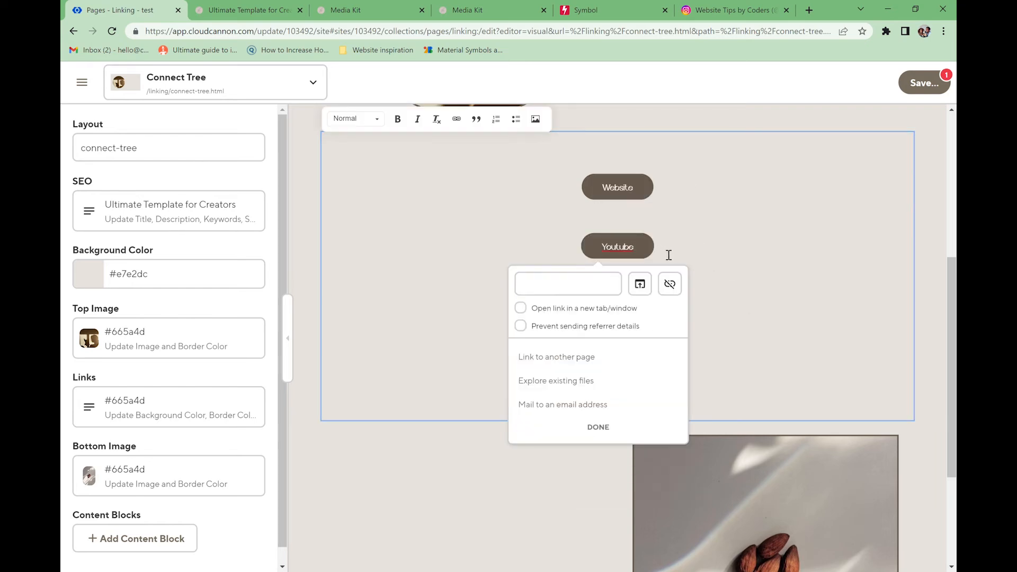
key("BackSpace")
key("BackSpace")
key("BackSpace")
key("BackSpace")
key("BackSpace")
key("BackSpace")
key("BackSpace")
key("BackSpace")
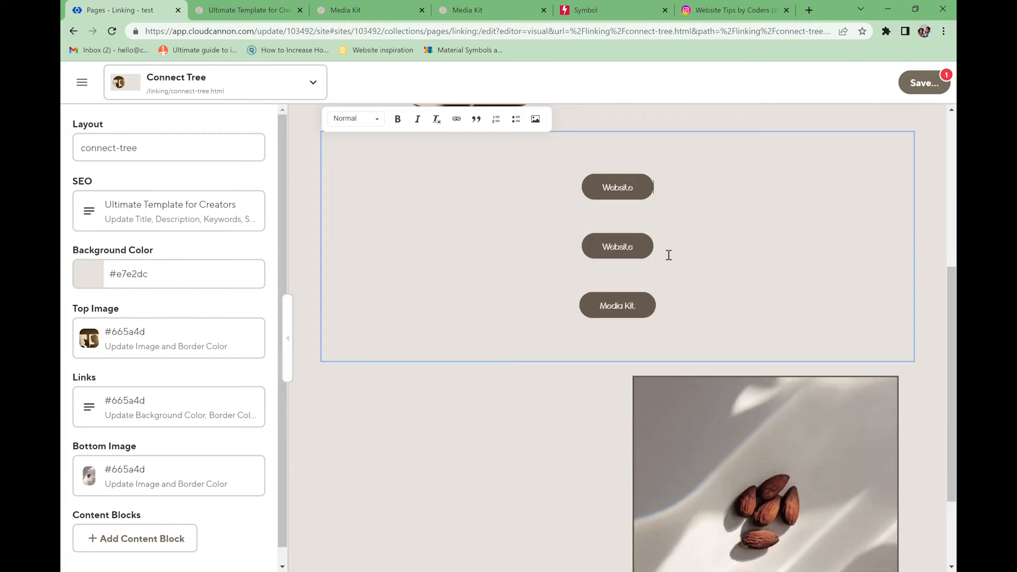
left_click(689, 315)
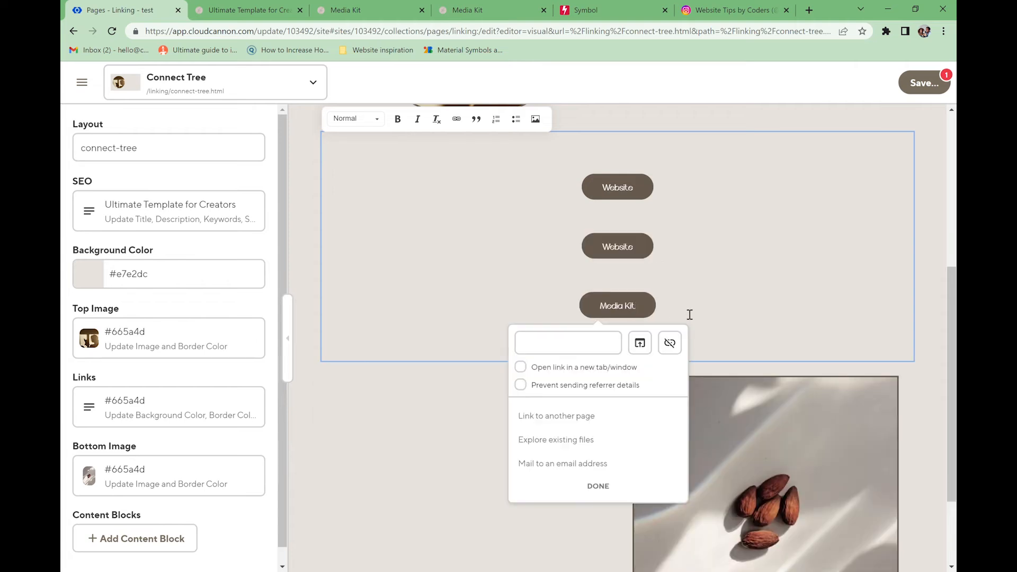
key("BackSpace")
key("BackSpace")
key("BackSpace")
key("BackSpace")
key("BackSpace")
key("BackSpace")
key("BackSpace")
key("BackSpace")
key("BackSpace")
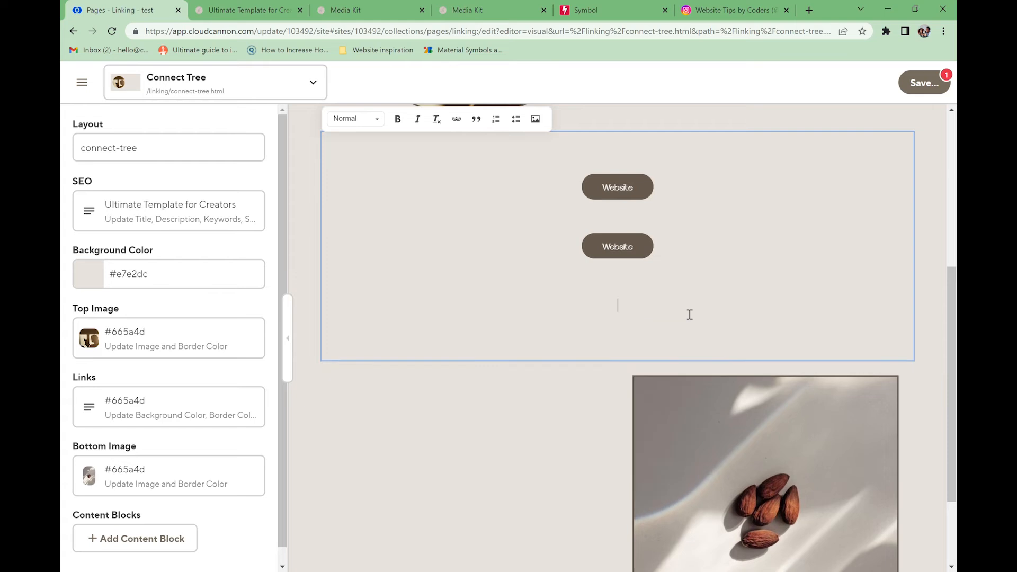
left_click(660, 252)
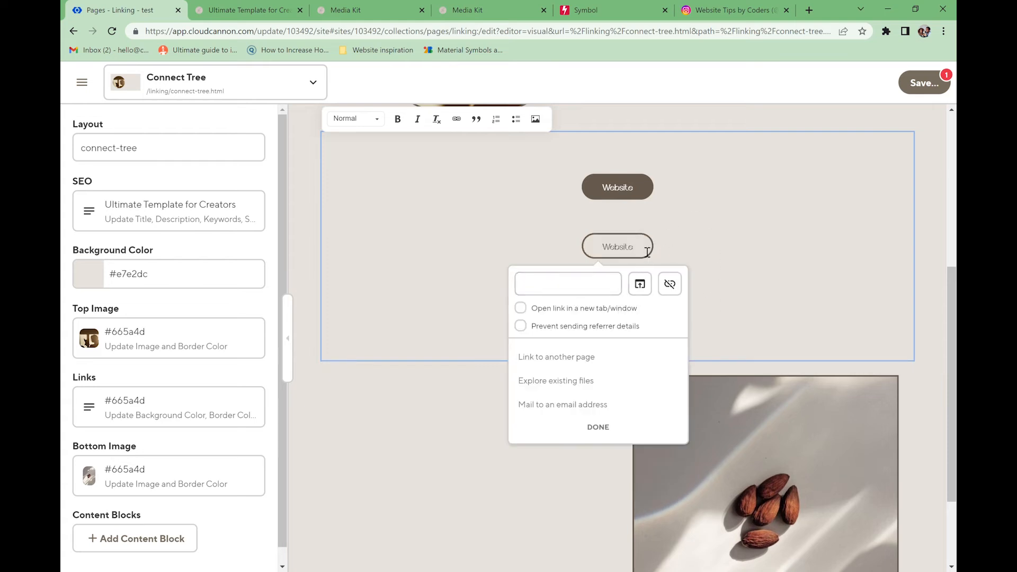
left_click_drag(636, 246, 600, 249)
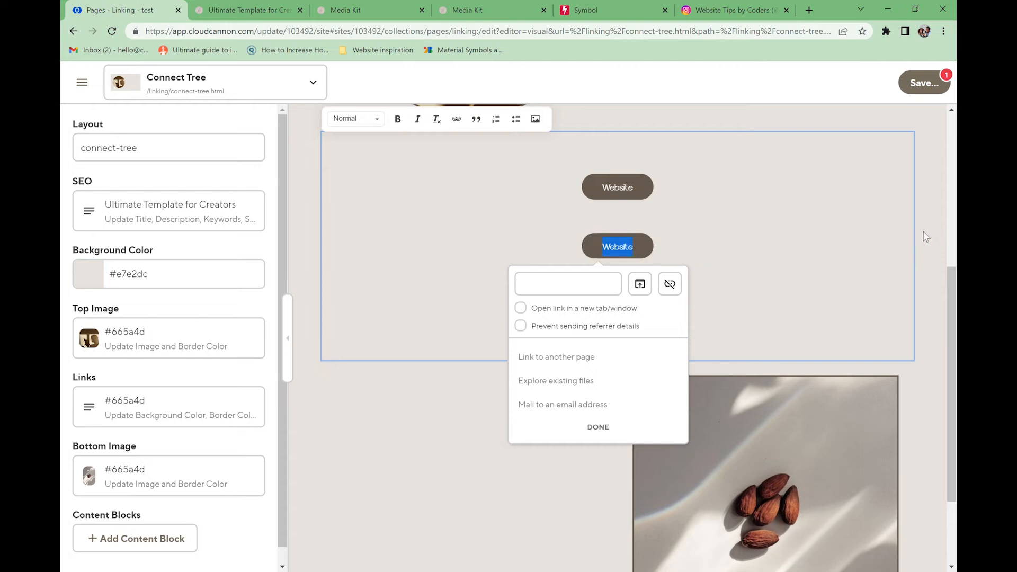
key("BackSpace")
key("BackSpace")
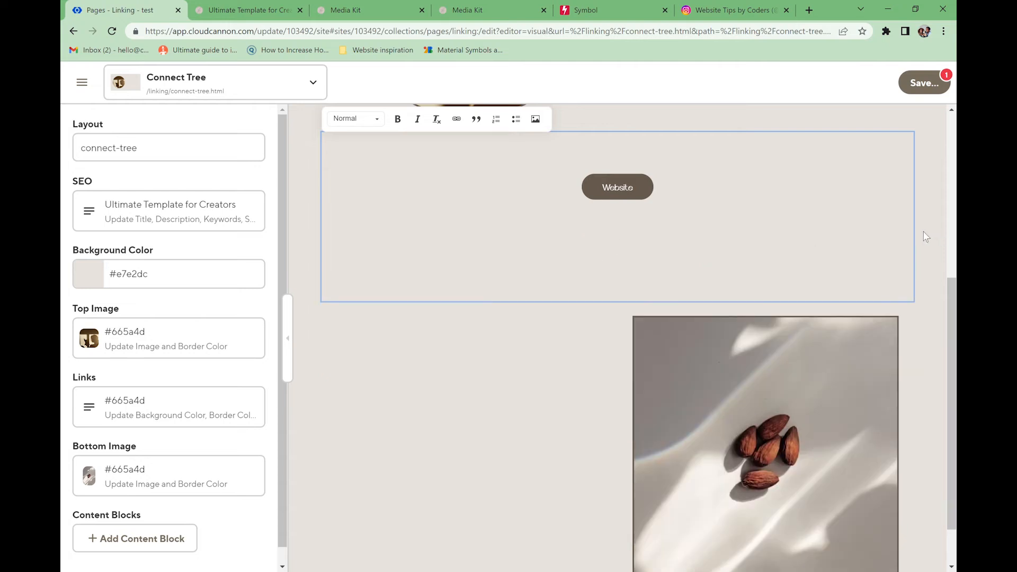
- Add the text 'Add a link' on a new line beneath the Website button and save the page
key("Return")
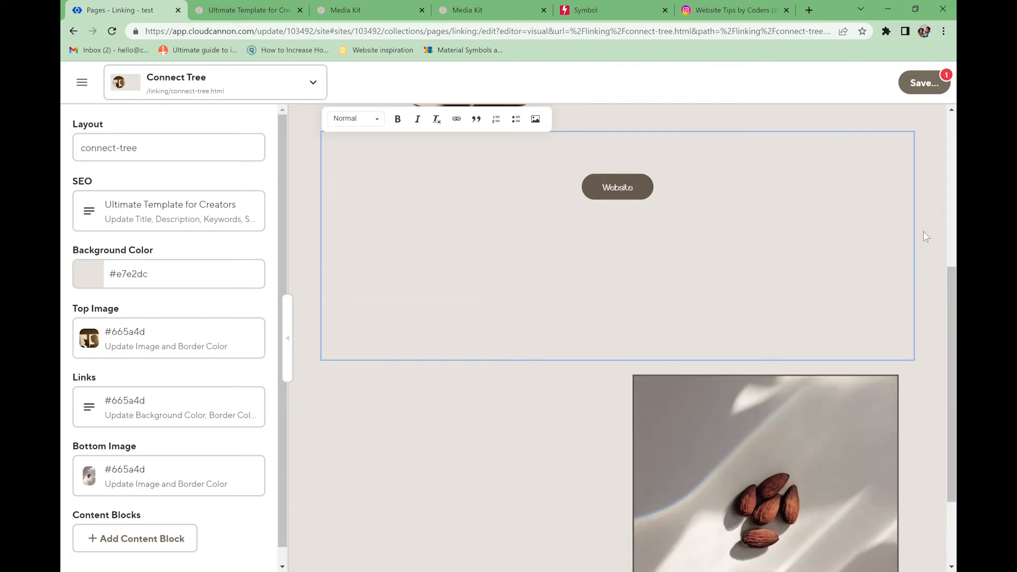
type("Add a link")
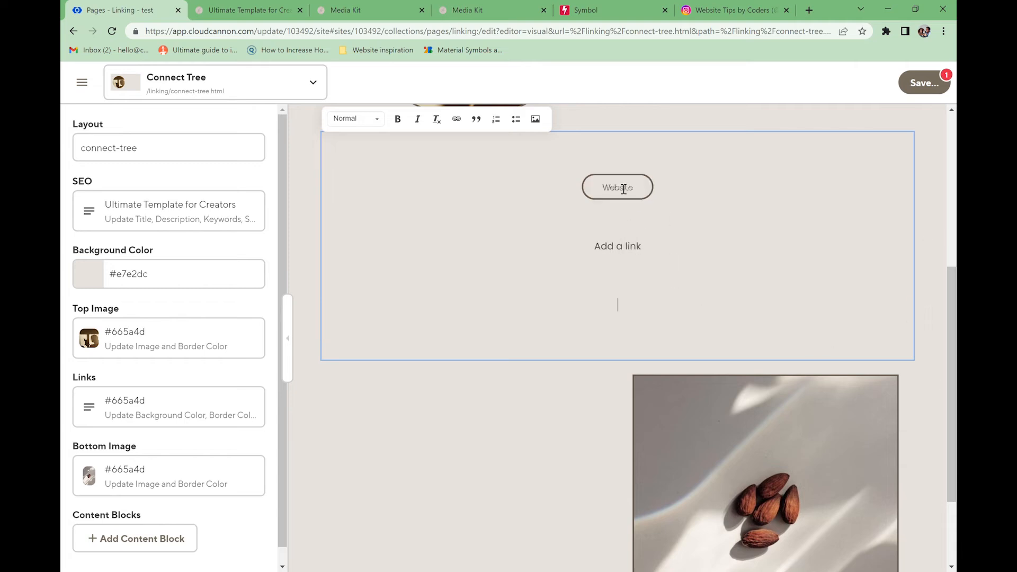
left_click(917, 96)
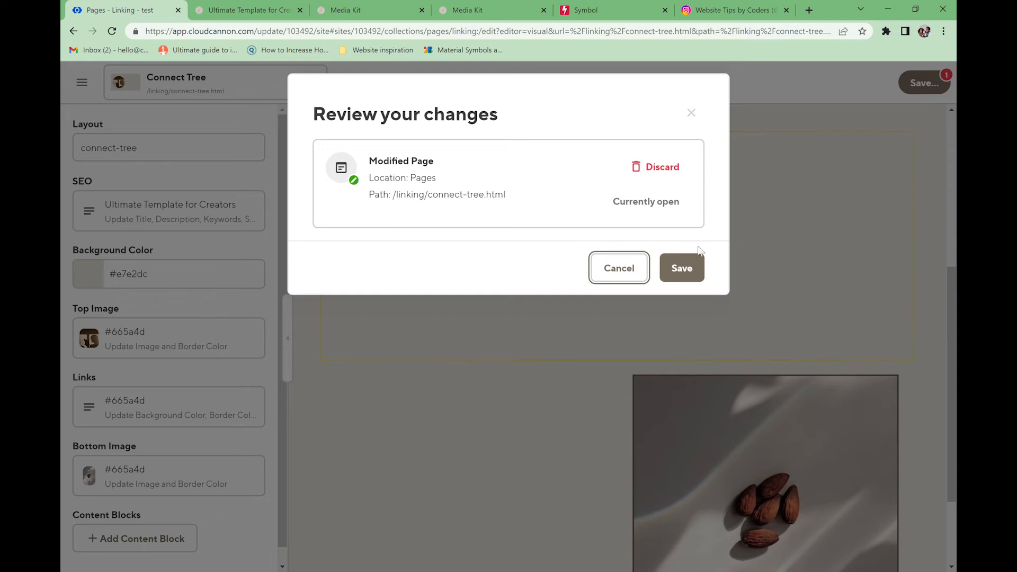
left_click(688, 268)
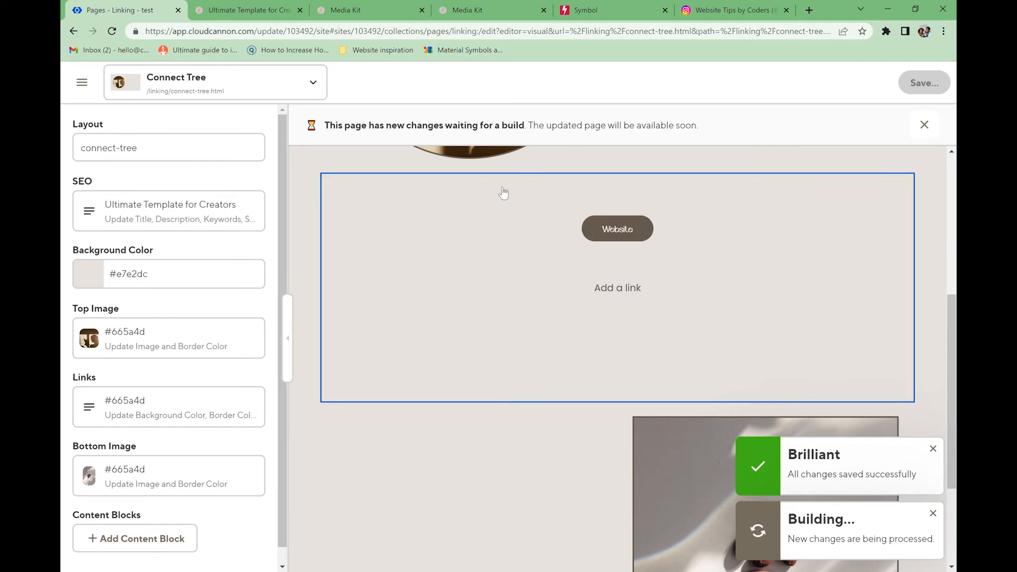
left_click(211, 11)
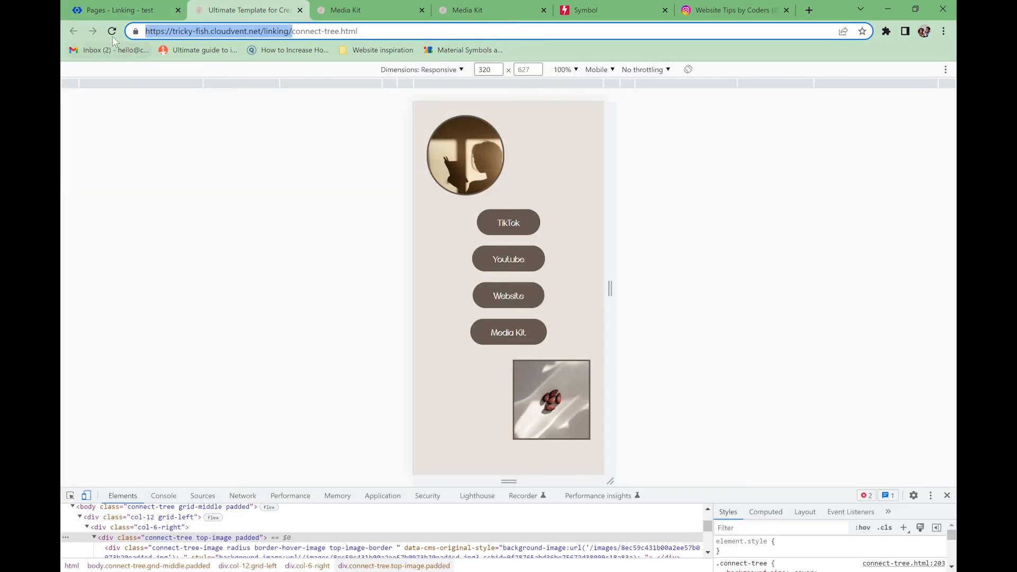
left_click(111, 30)
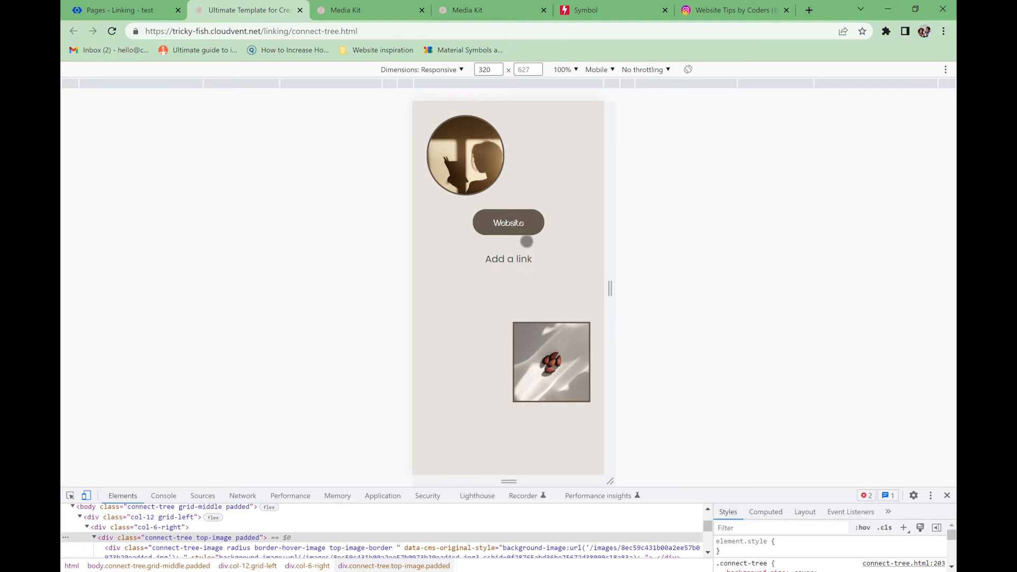
left_click(526, 233)
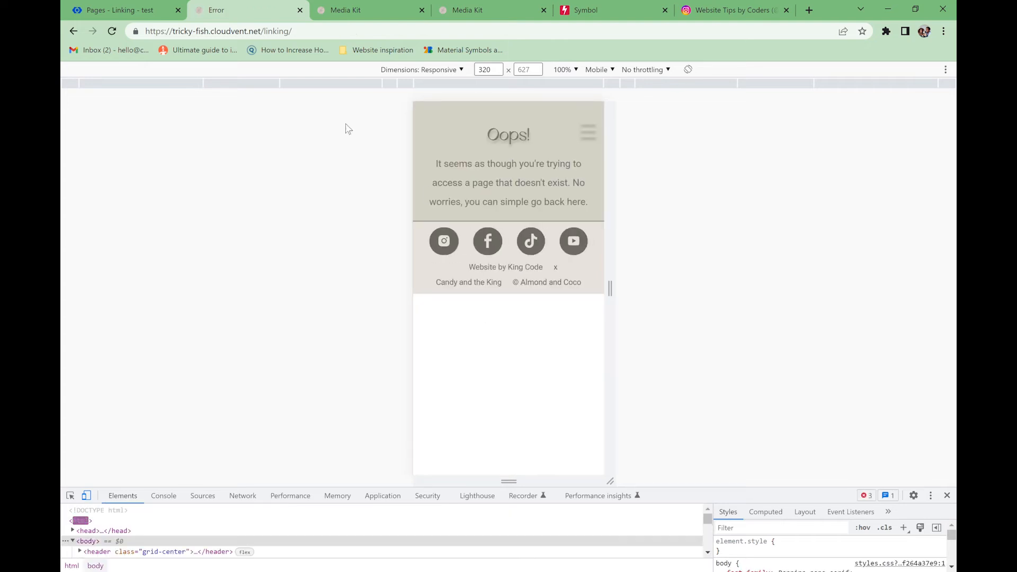
left_click(74, 31)
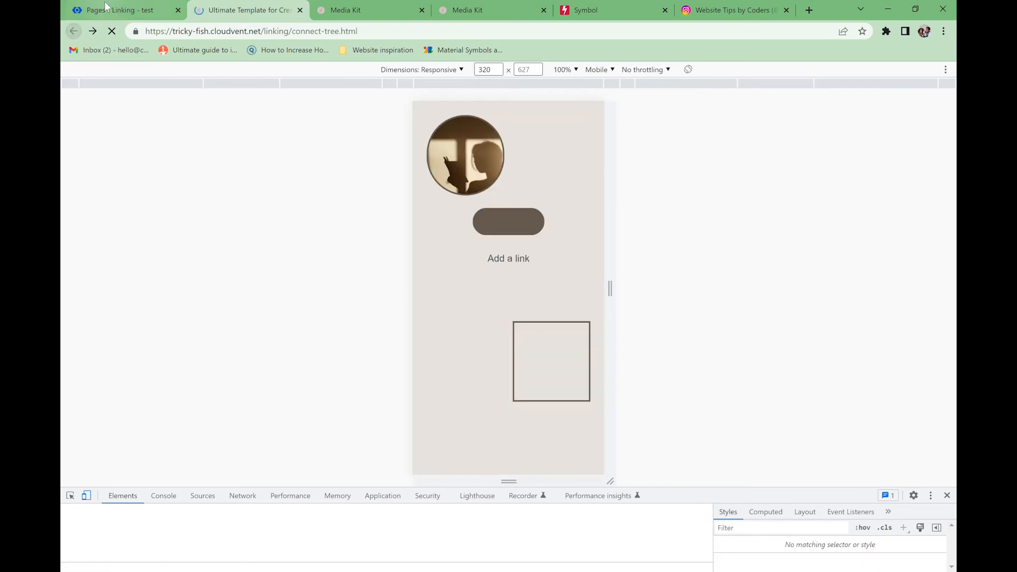
left_click(114, 10)
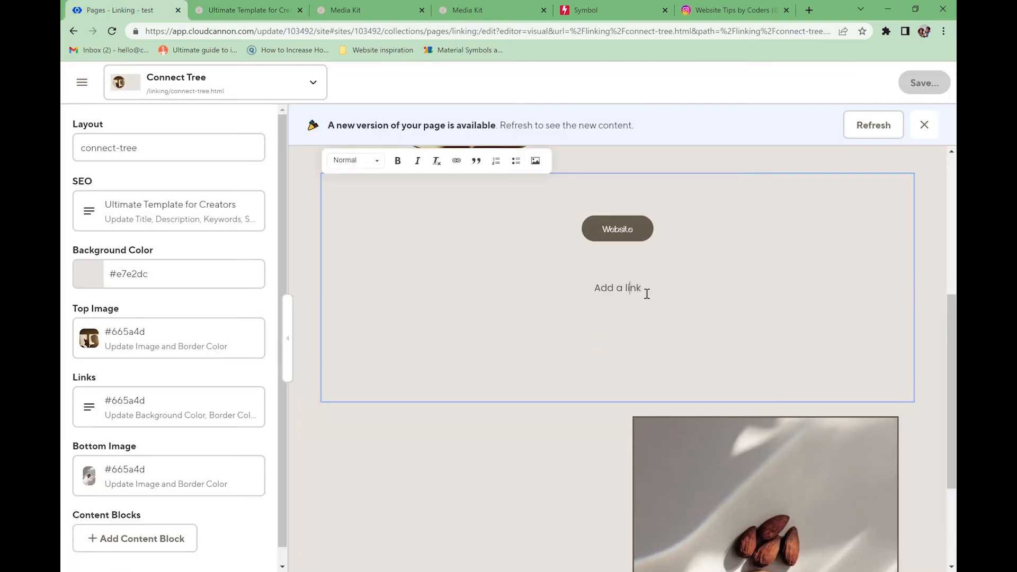
- Turn 'Add a link' into a link pointing to the Home page
left_click_drag(645, 291, 601, 295)
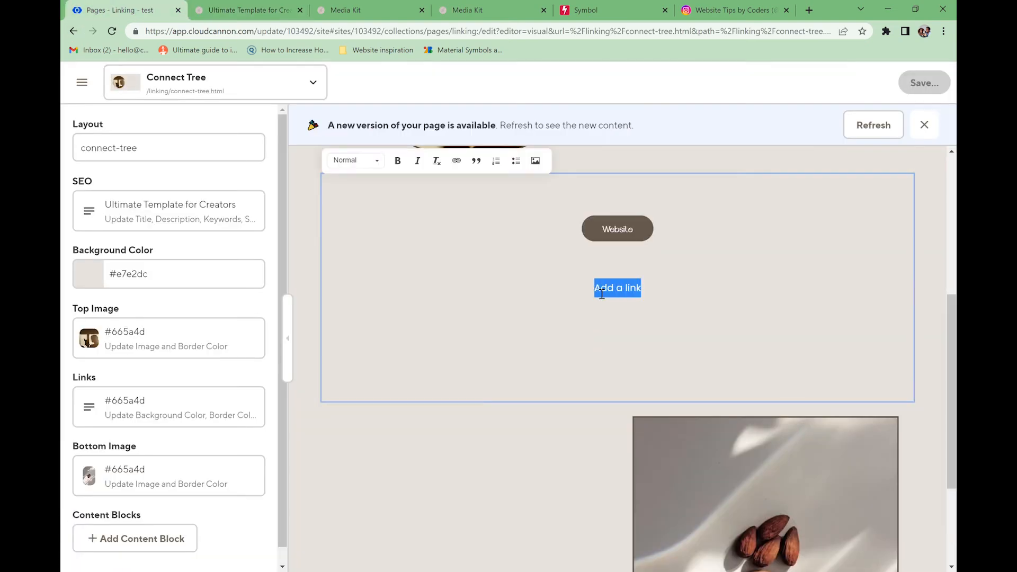
left_click(456, 161)
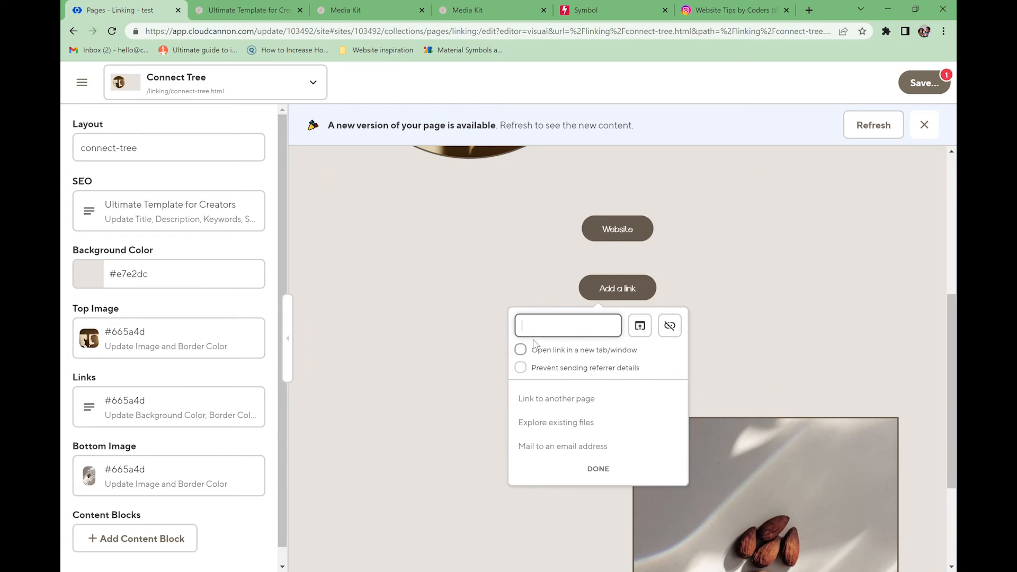
left_click(583, 400)
left_click(688, 317)
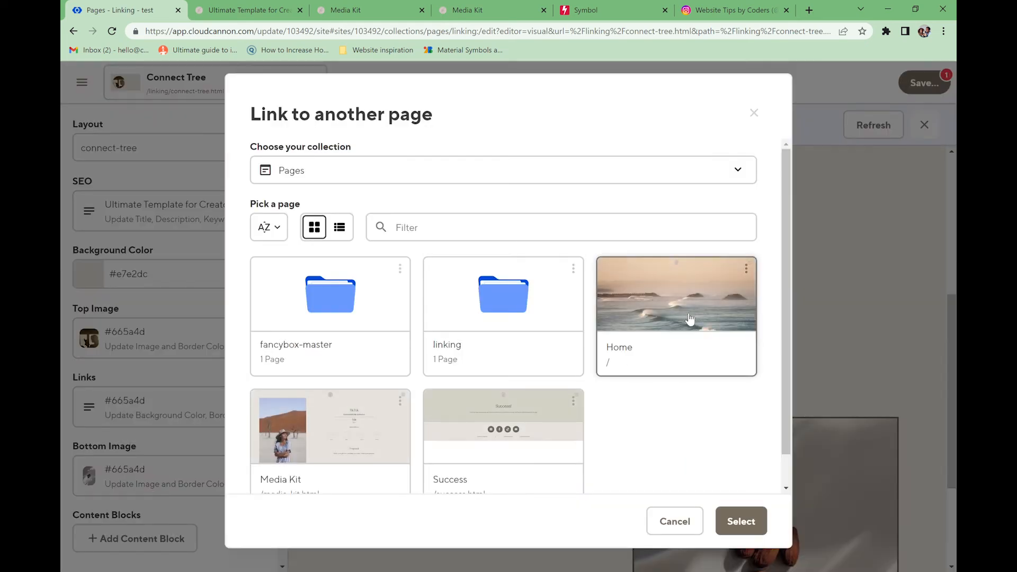
left_click(747, 519)
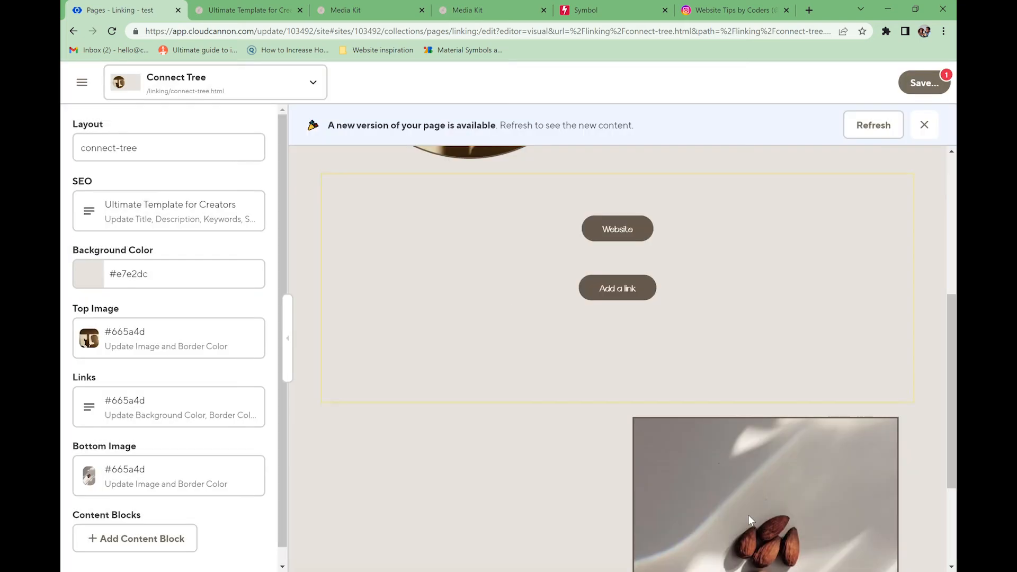
- Save the Connect Tree page and switch to the live preview
left_click(925, 82)
left_click(689, 269)
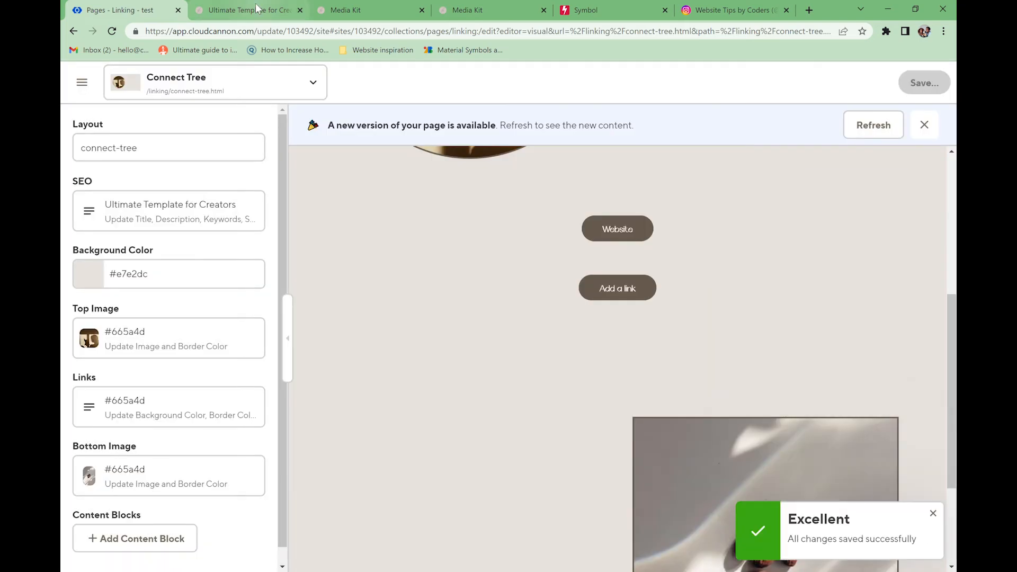
left_click(256, 9)
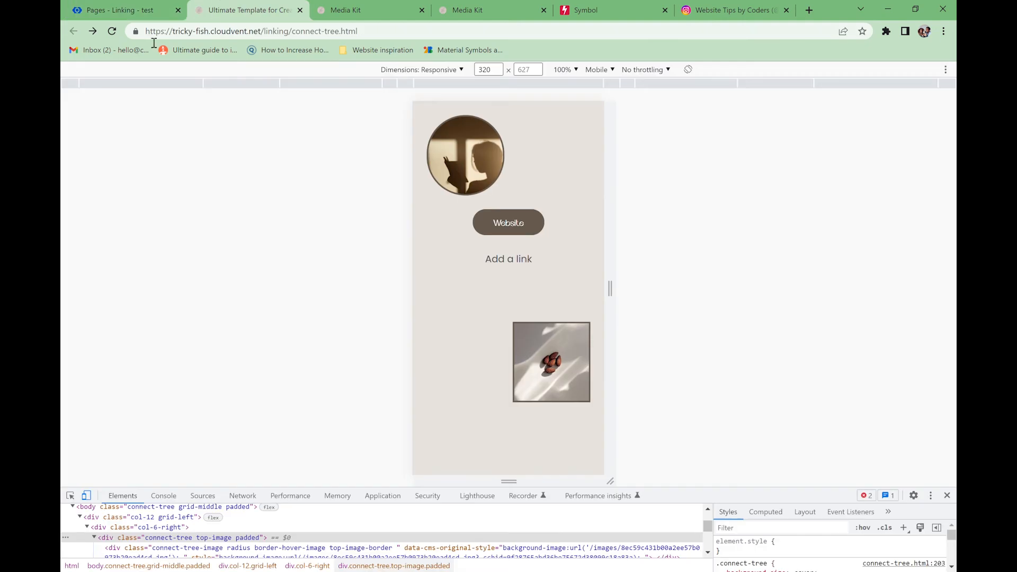
- Reload the live page, try the Add a link button, and open and close the mobile menu
left_click(112, 31)
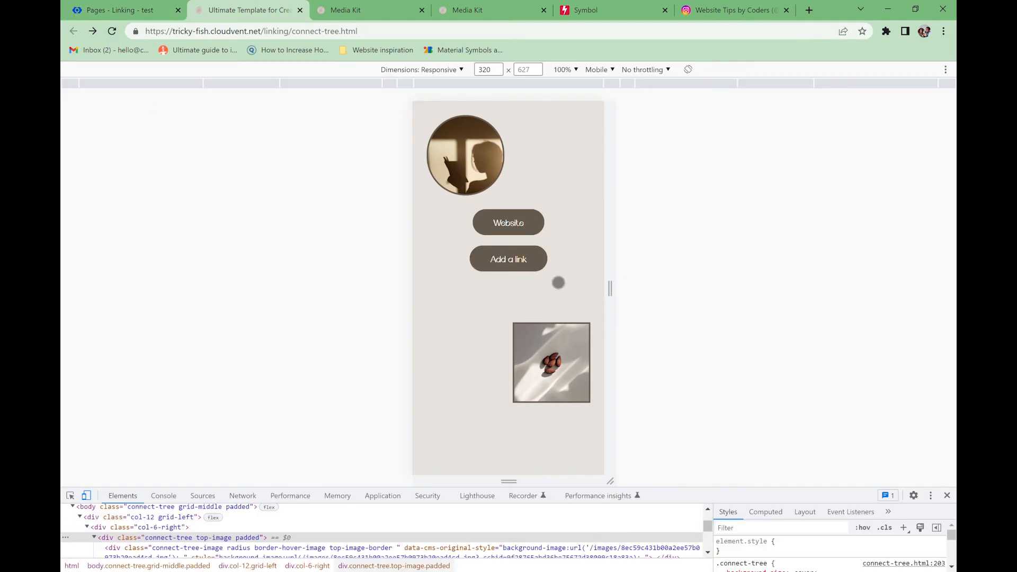
left_click(512, 262)
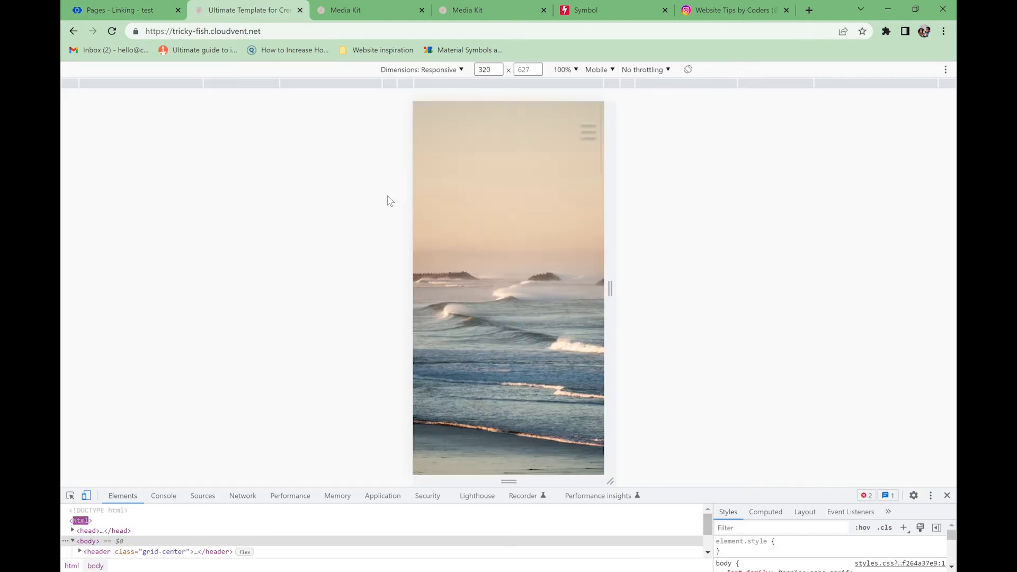
scroll(543, 289, "down", 6)
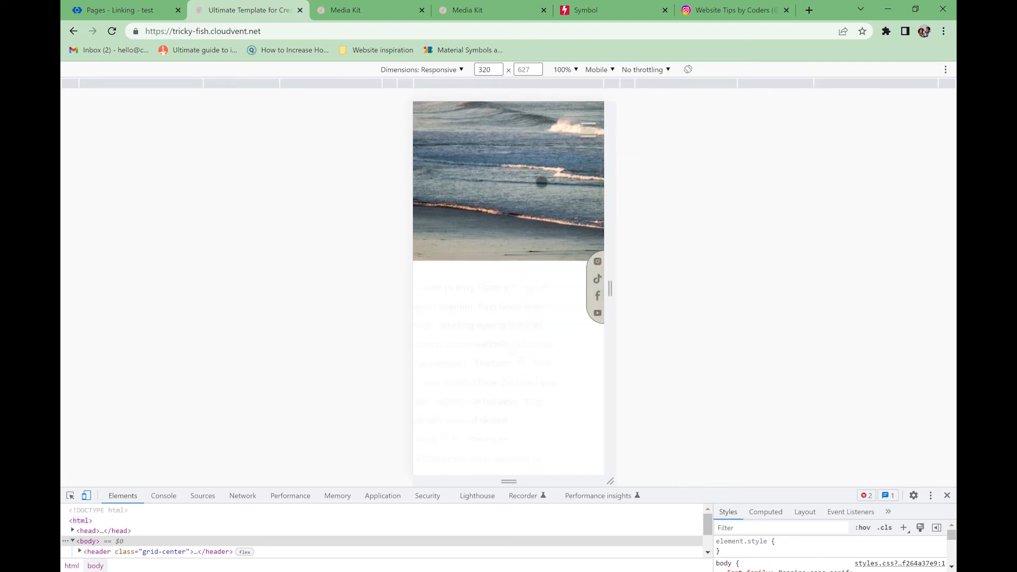
scroll(530, 316, "up", 6)
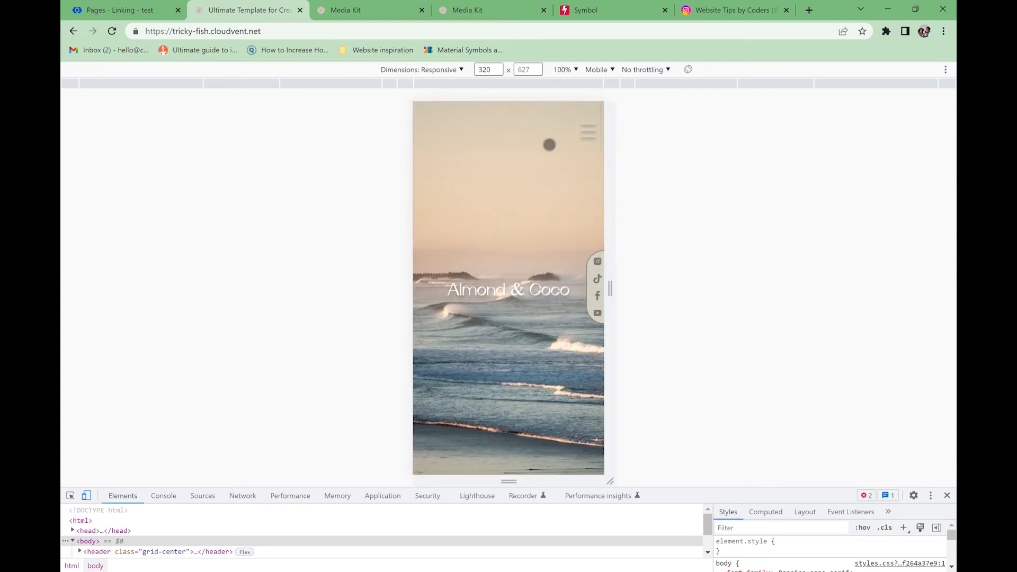
left_click(595, 144)
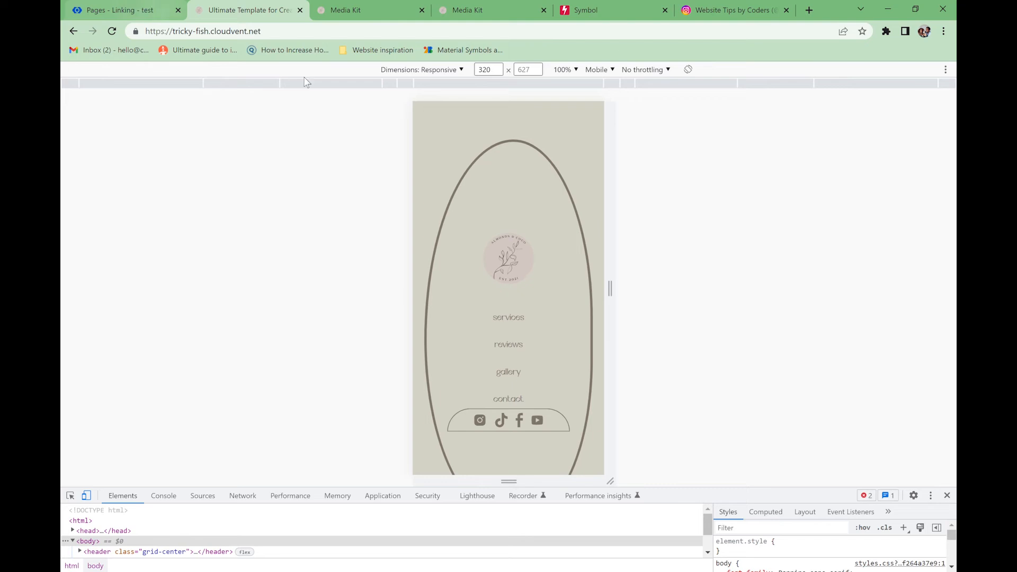
left_click(594, 118)
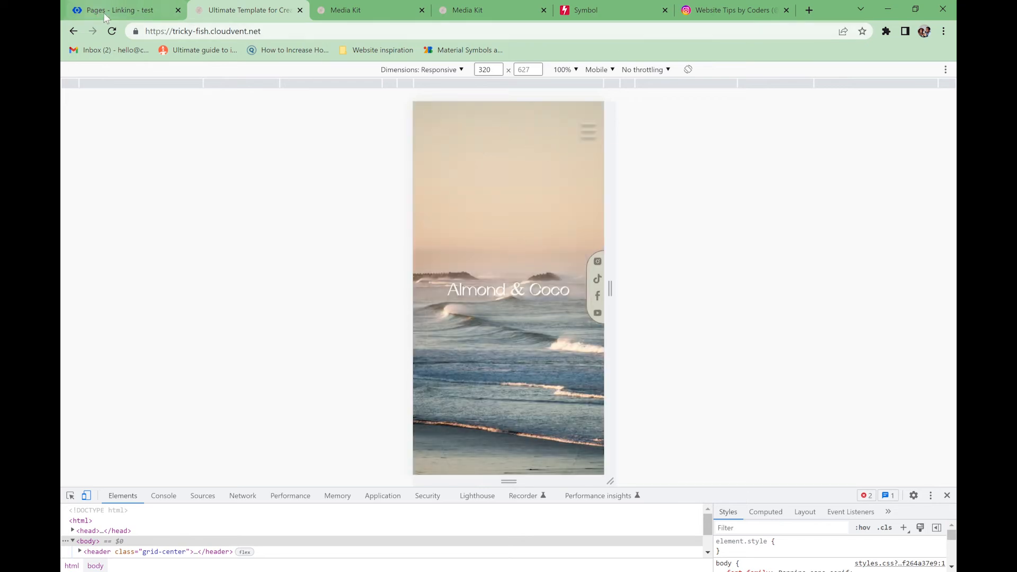
left_click(147, 16)
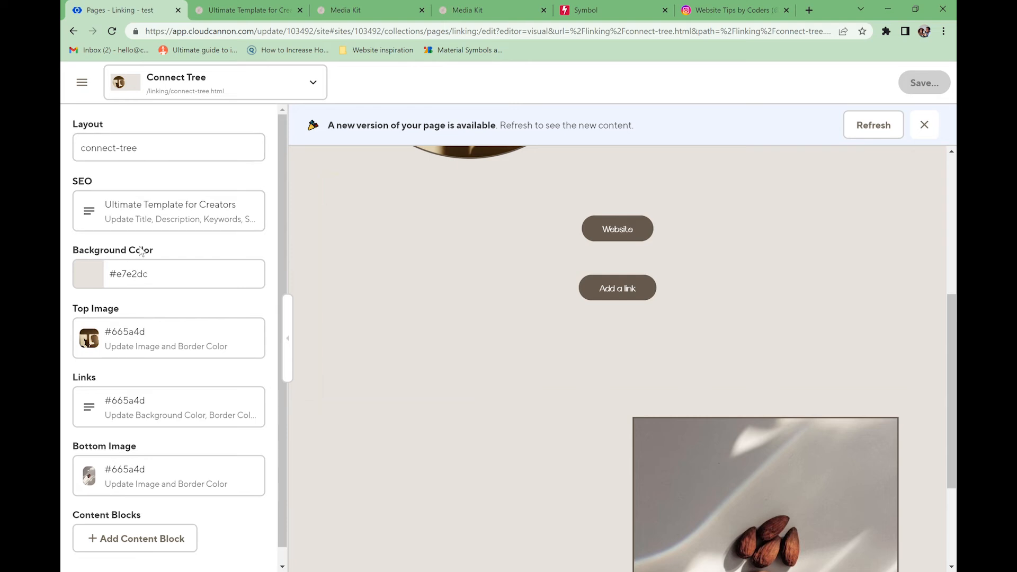
- Create a new page using Add Page in the Pages collection
left_click(82, 83)
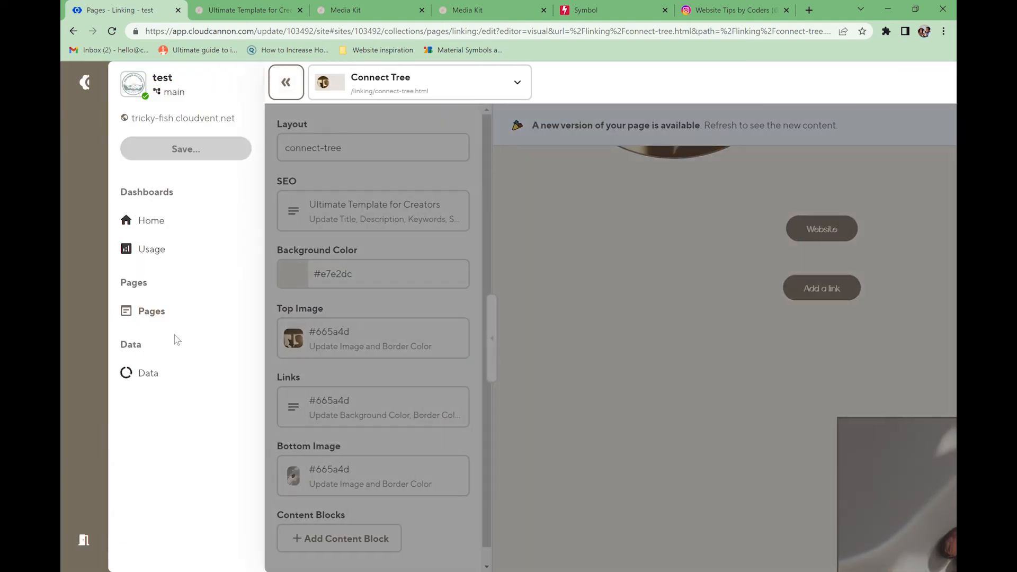
left_click(180, 311)
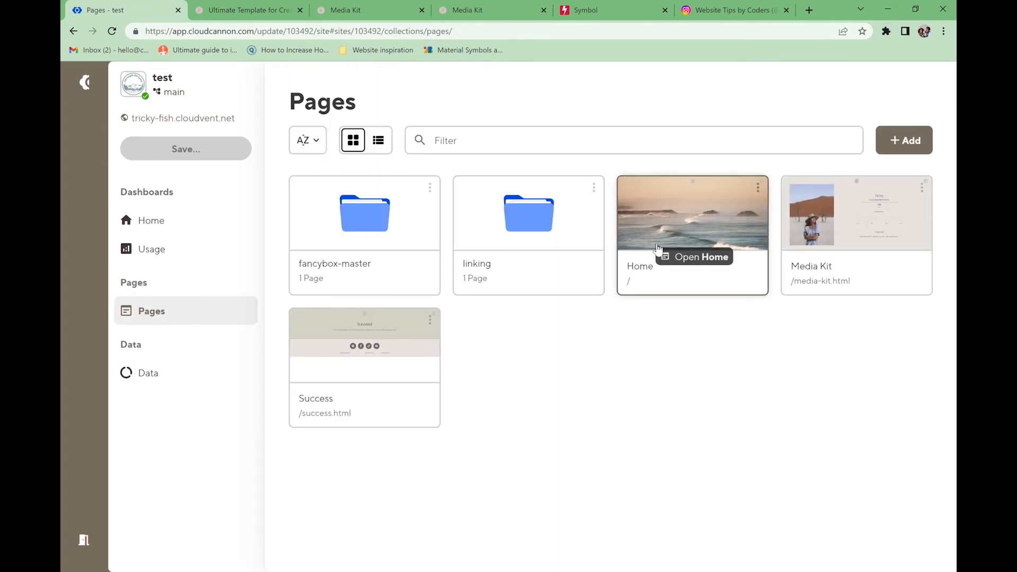
left_click(912, 142)
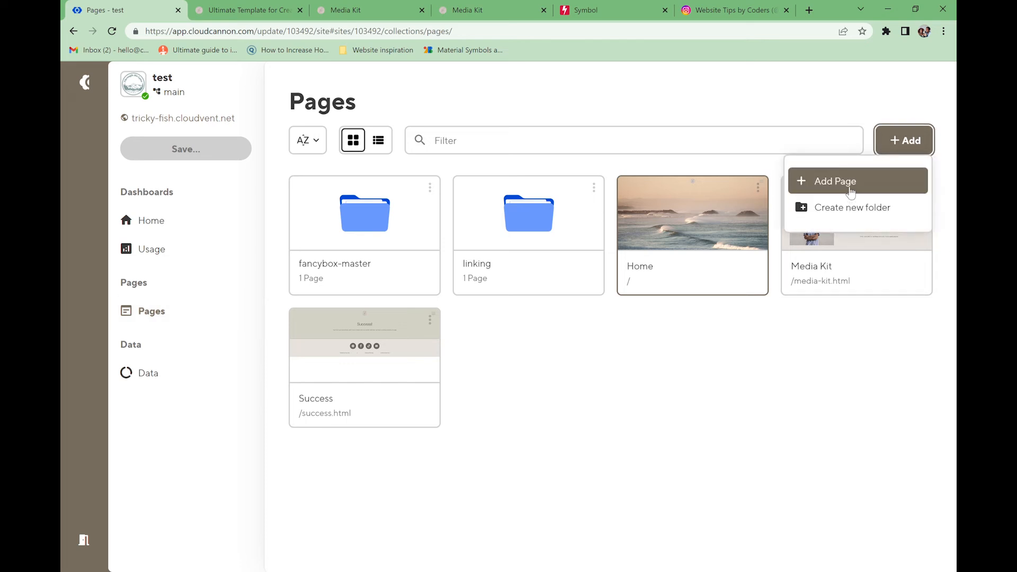
left_click(855, 184)
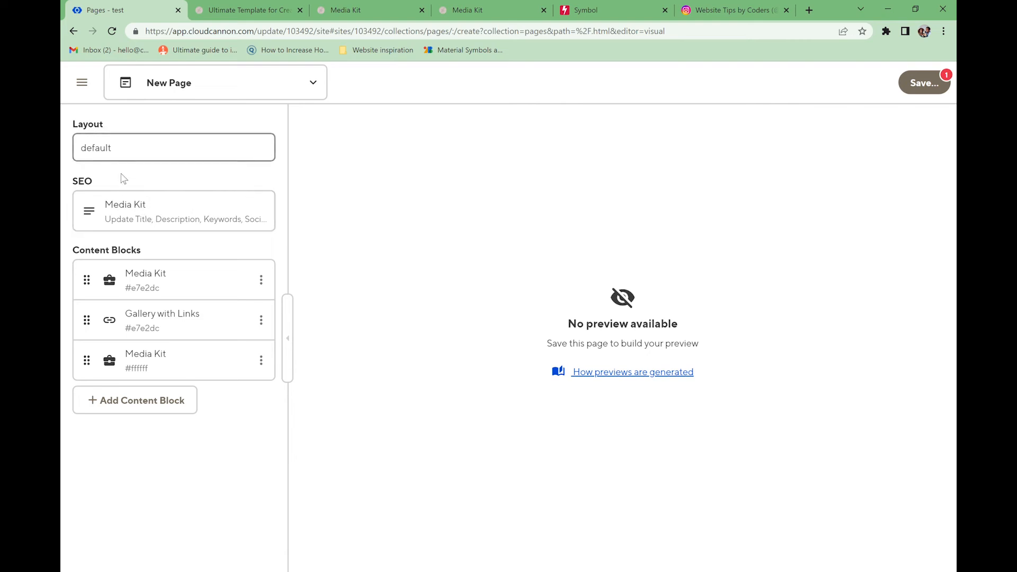
- Delete the new page's two Media Kit blocks and the Gallery with Links block
left_click(261, 279)
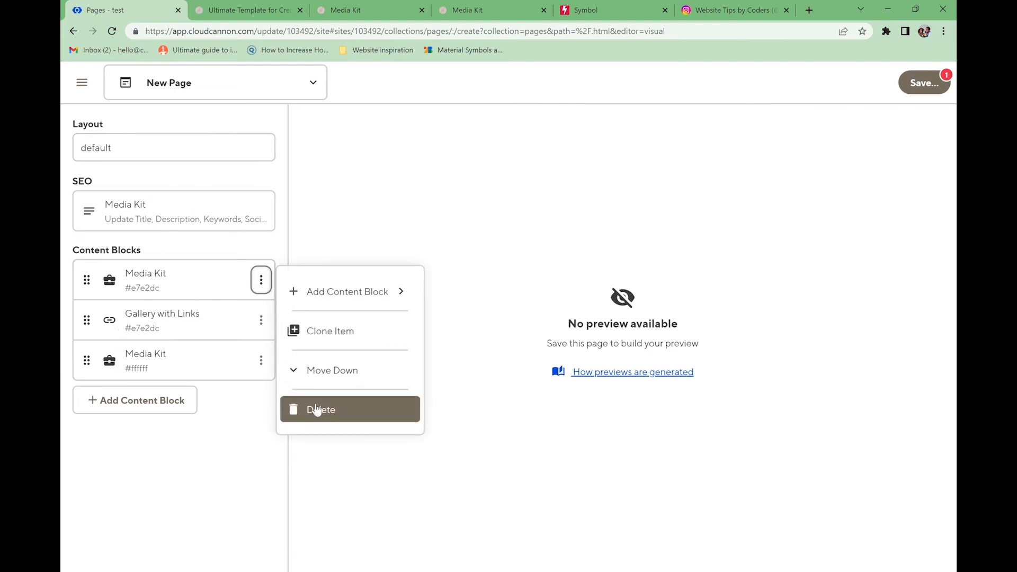
left_click(314, 411)
left_click(262, 280)
left_click(312, 411)
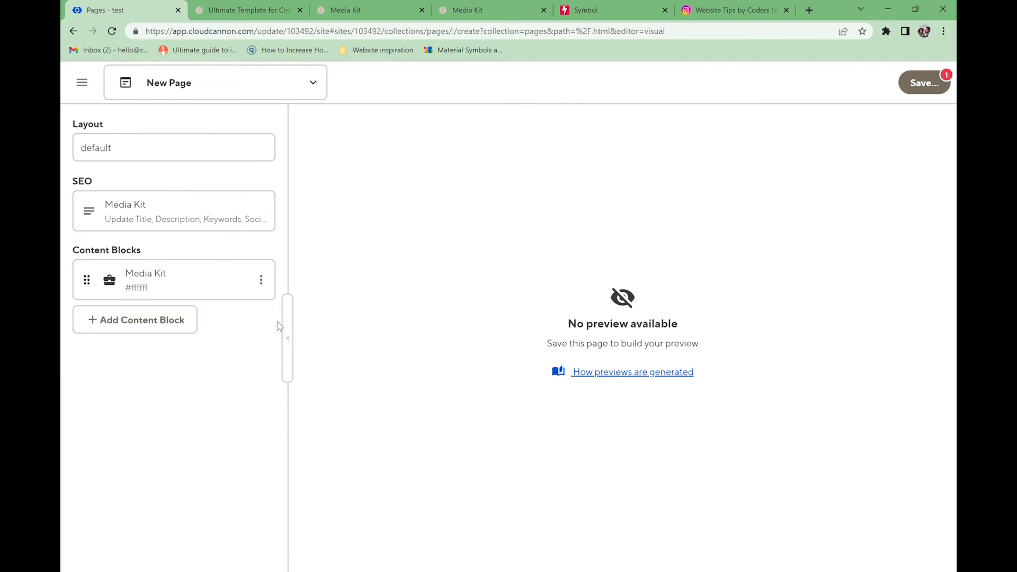
left_click(261, 280)
left_click(305, 369)
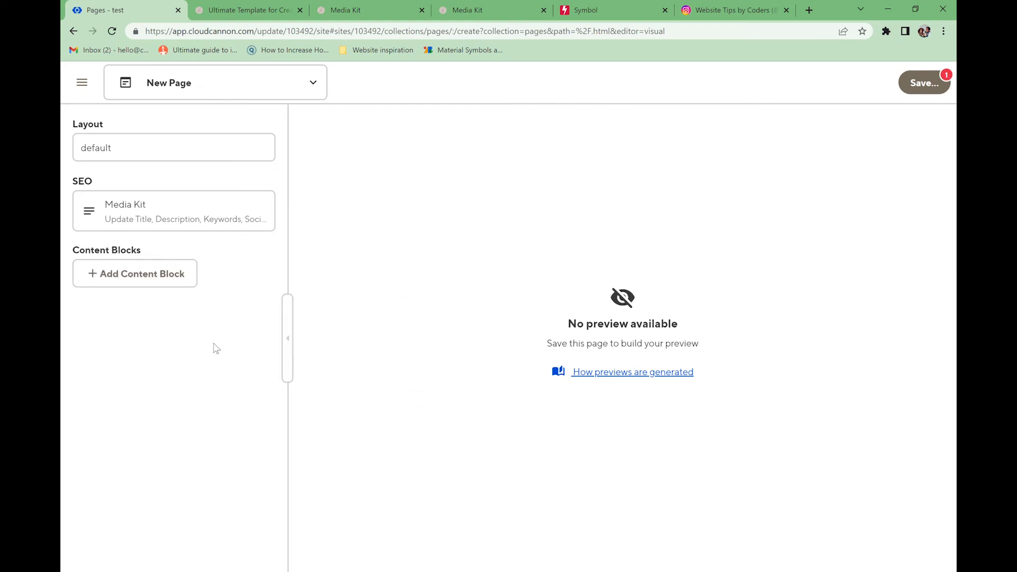
- Add a Form block and set its background, textarea, border and heading colours to white and #62584f
left_click(182, 282)
left_click(240, 496)
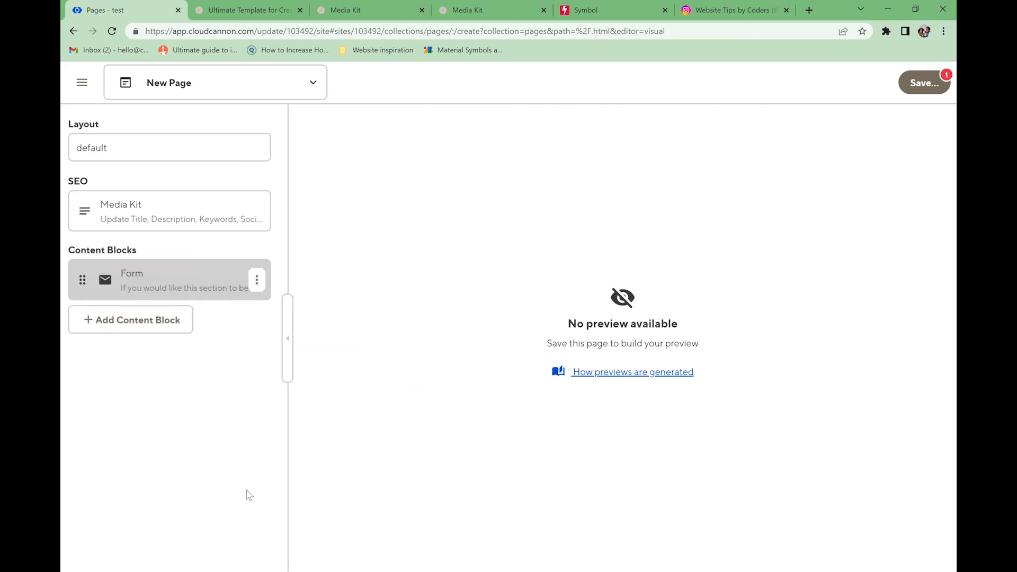
left_click(195, 189)
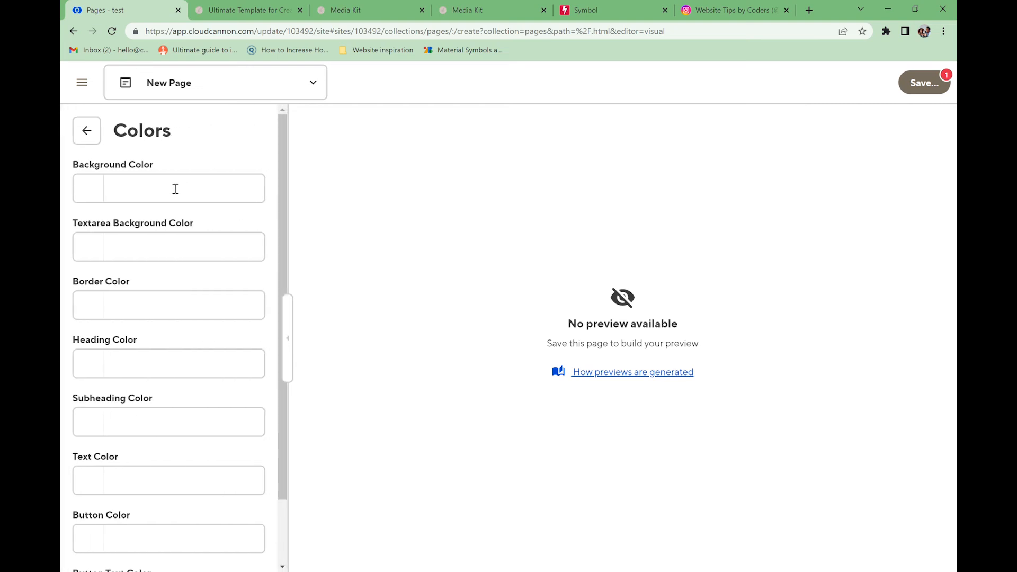
left_click(164, 191)
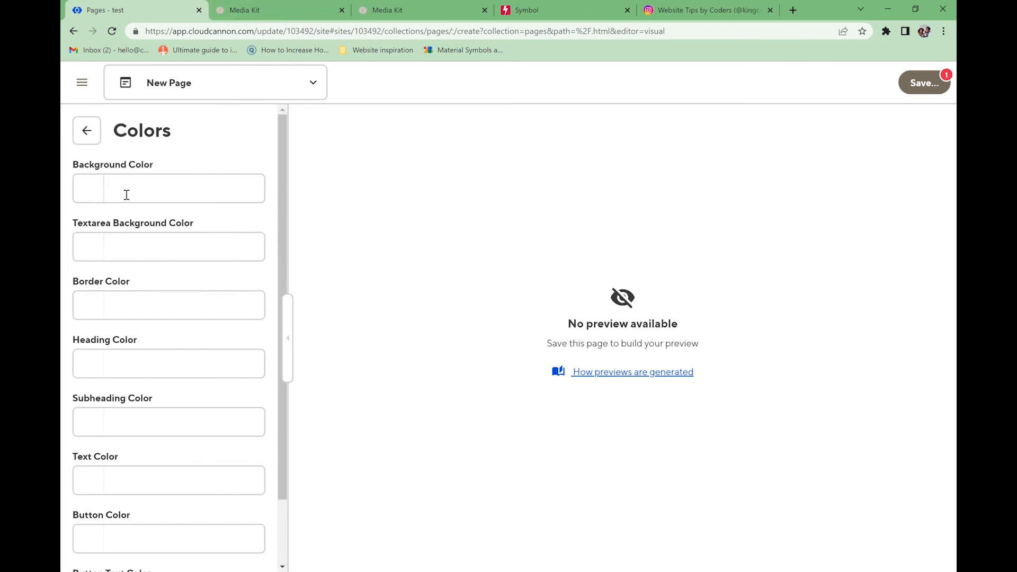
left_click(147, 199)
type("#e7e2dc")
left_click(192, 162)
left_click(143, 256)
type("#e7e2dc")
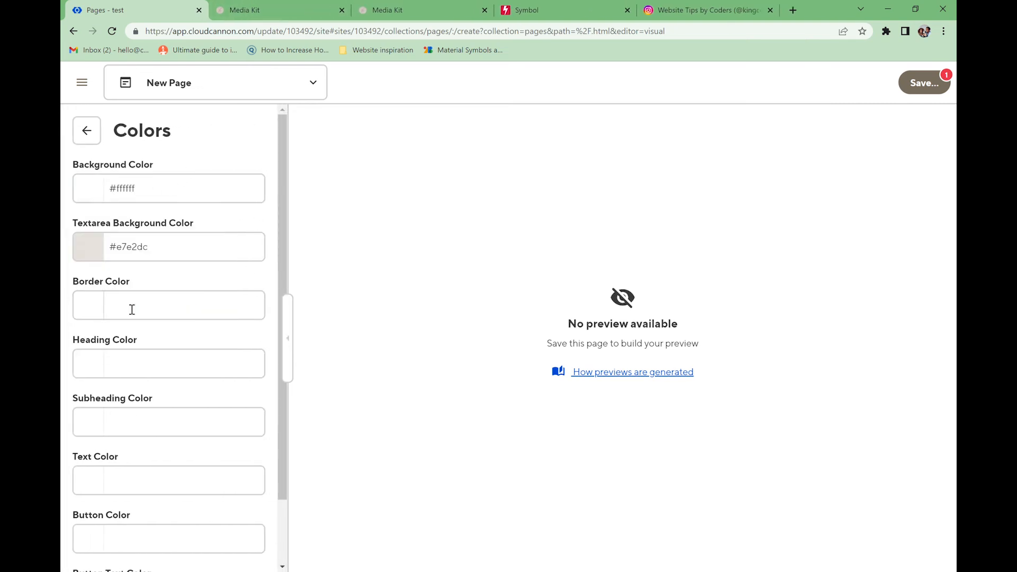
left_click(132, 309)
type("#62584f")
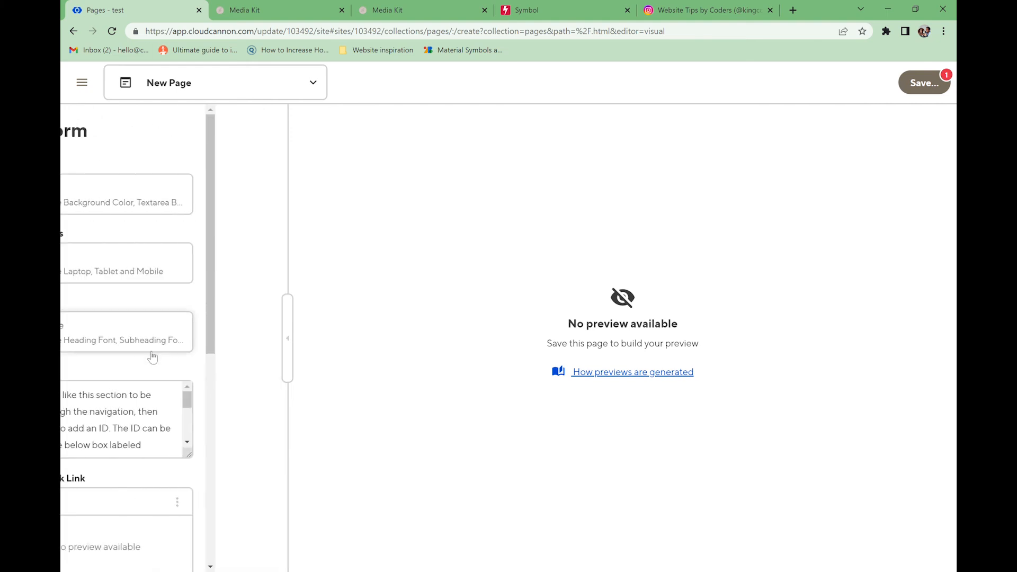
- Change the form heading's word 'connect' to 'chat', making it 'Let's chat'
scroll(135, 395, "down", 5)
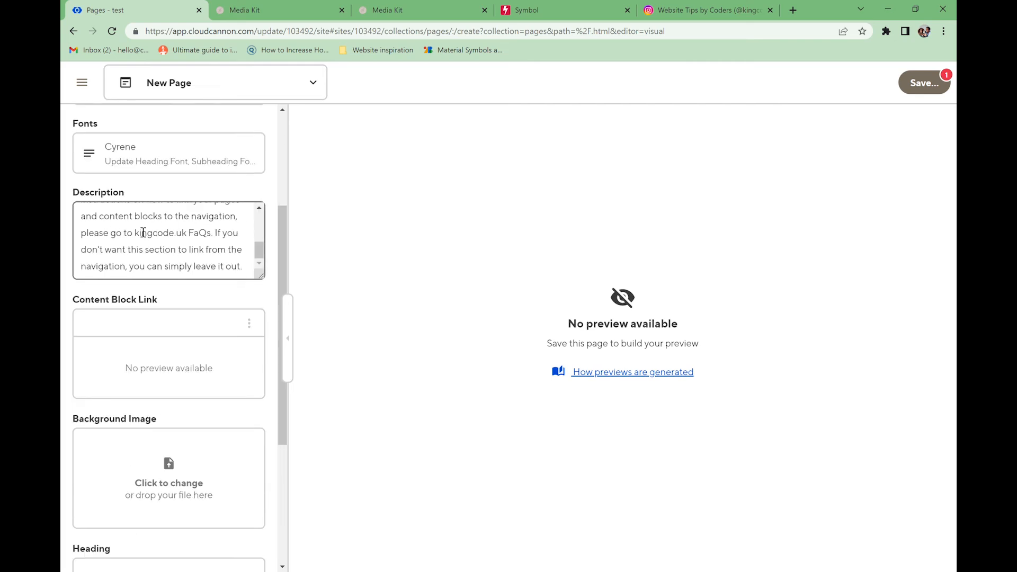
left_click(128, 326)
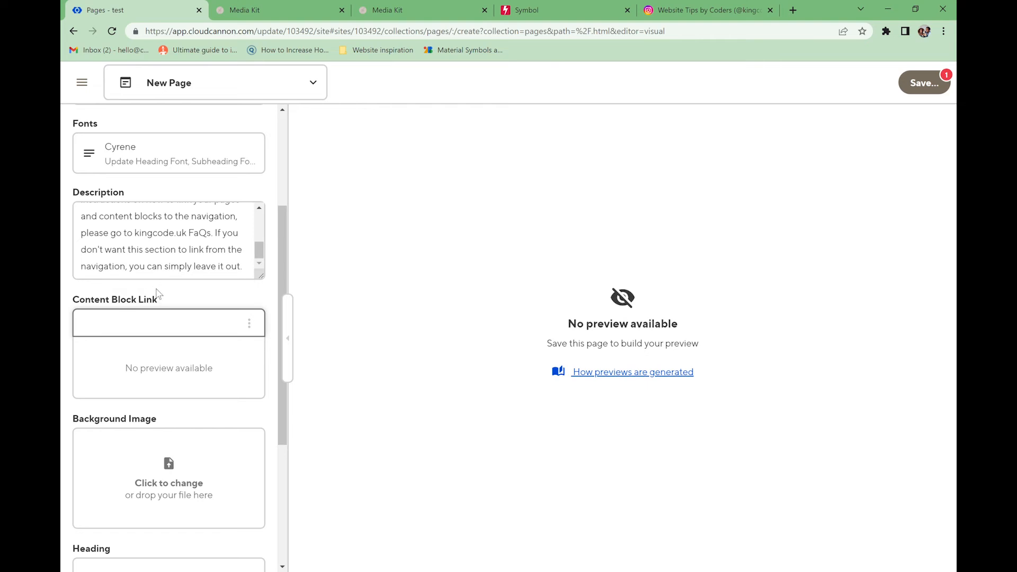
scroll(127, 344, "down", 3)
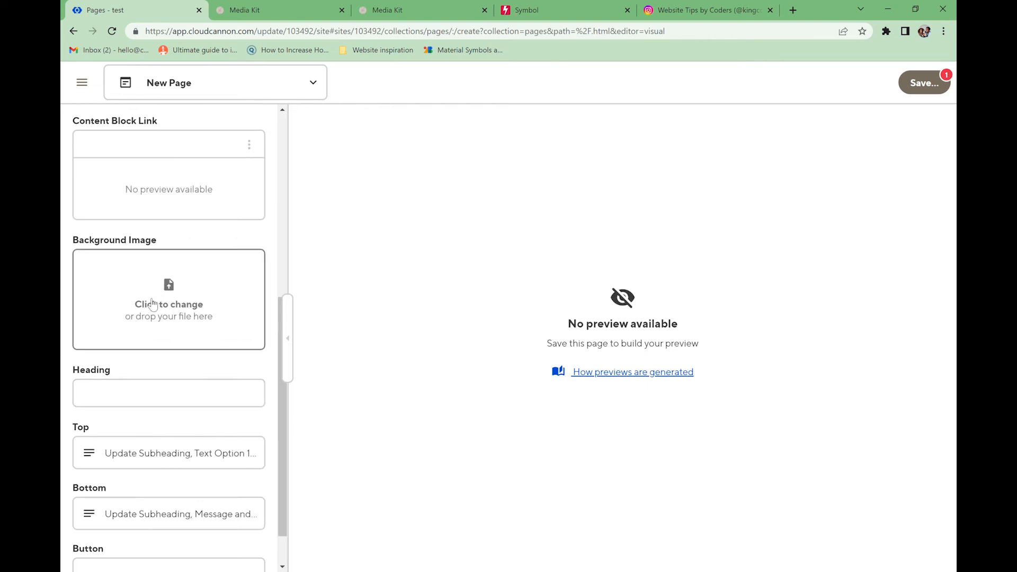
left_click(131, 406)
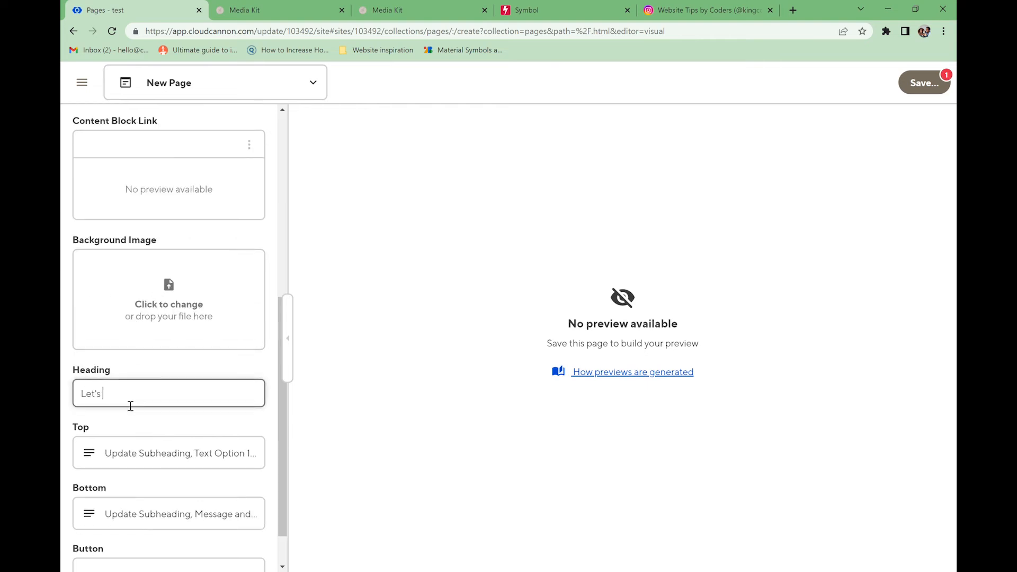
double_click(115, 400)
type("chat")
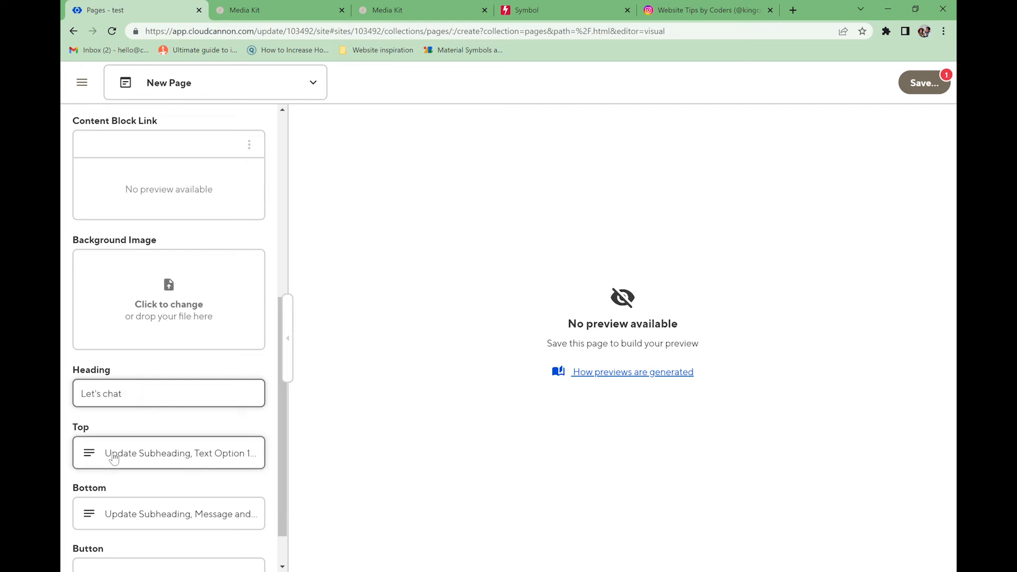
- Edit the Top section's label and subheading, then reload the editor
scroll(117, 422, "down", 1)
left_click(116, 418)
left_click(127, 220)
left_click(132, 192)
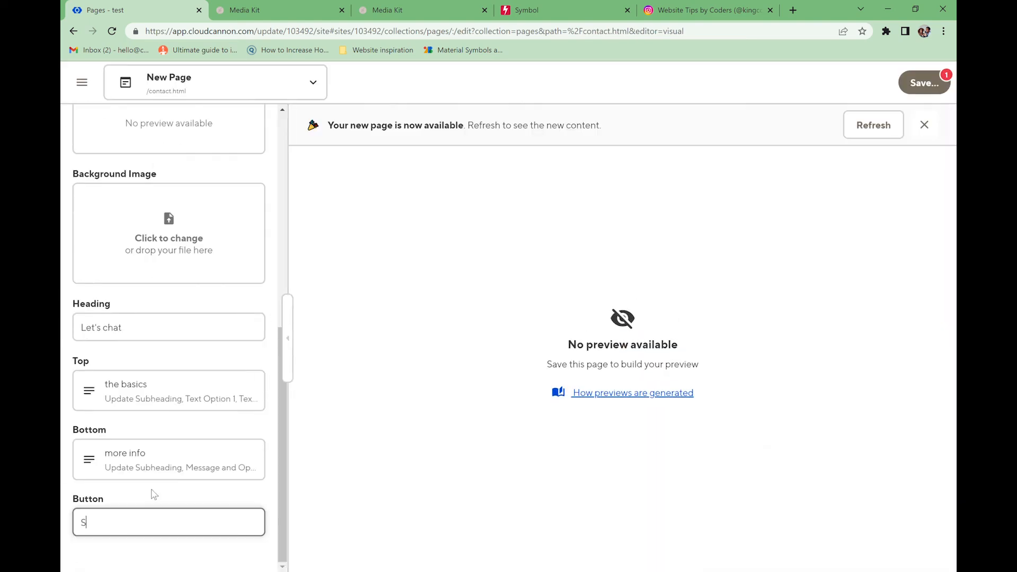
type("one")
left_click(895, 127)
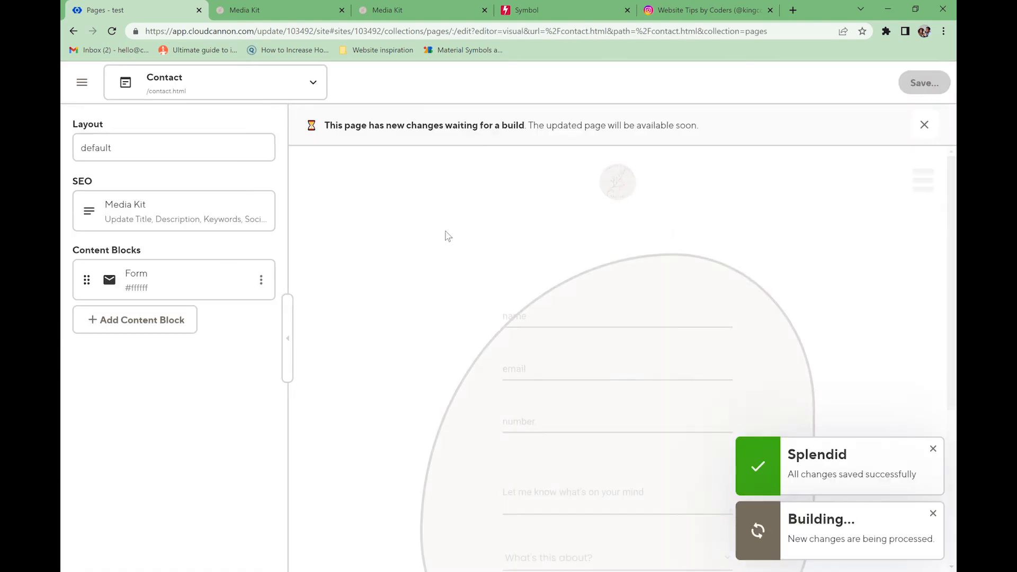
- Set the Form block's top right corner border radius to 30%
scroll(495, 295, "down", 3)
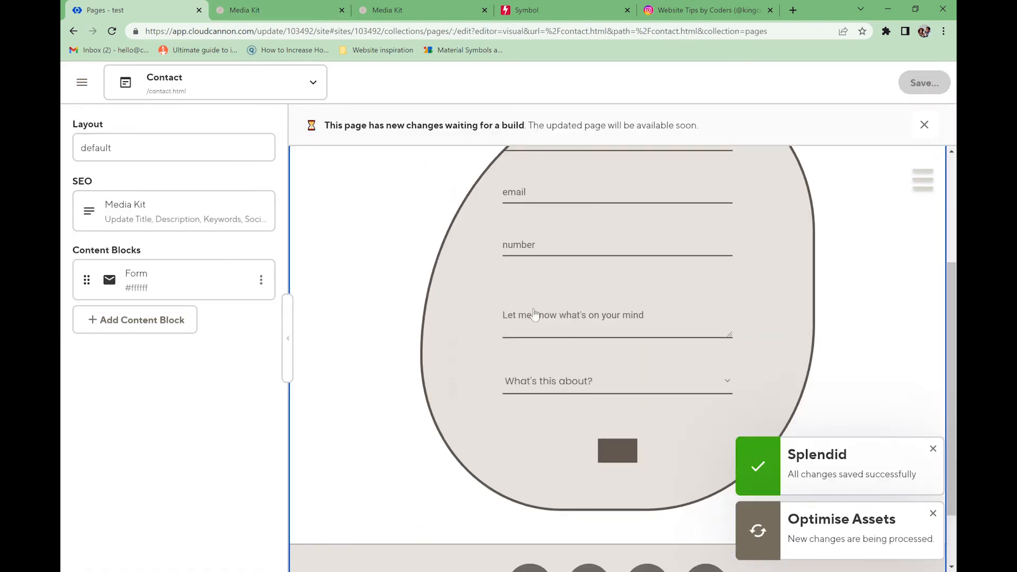
scroll(532, 266, "up", 3)
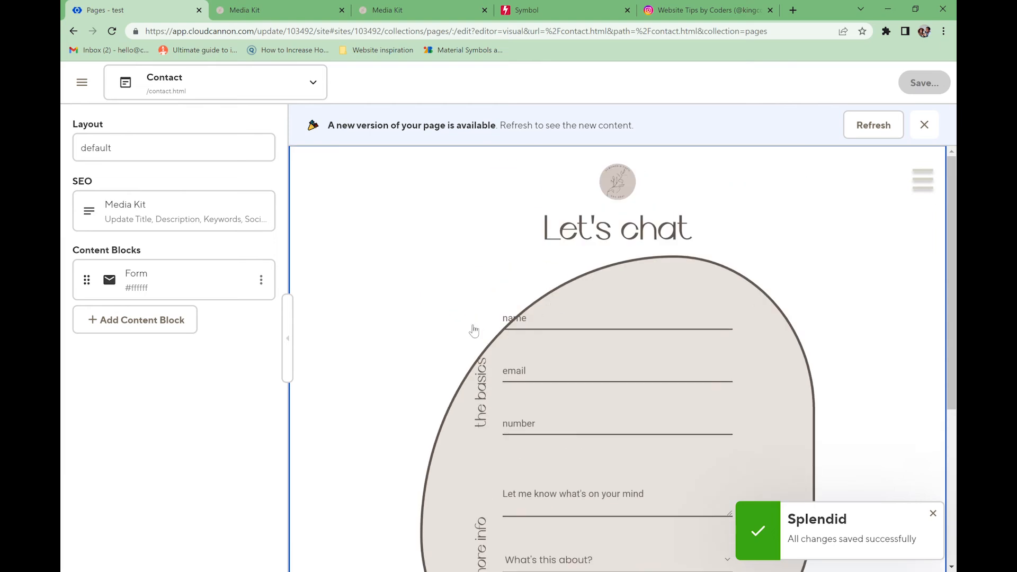
scroll(574, 345, "down", 3)
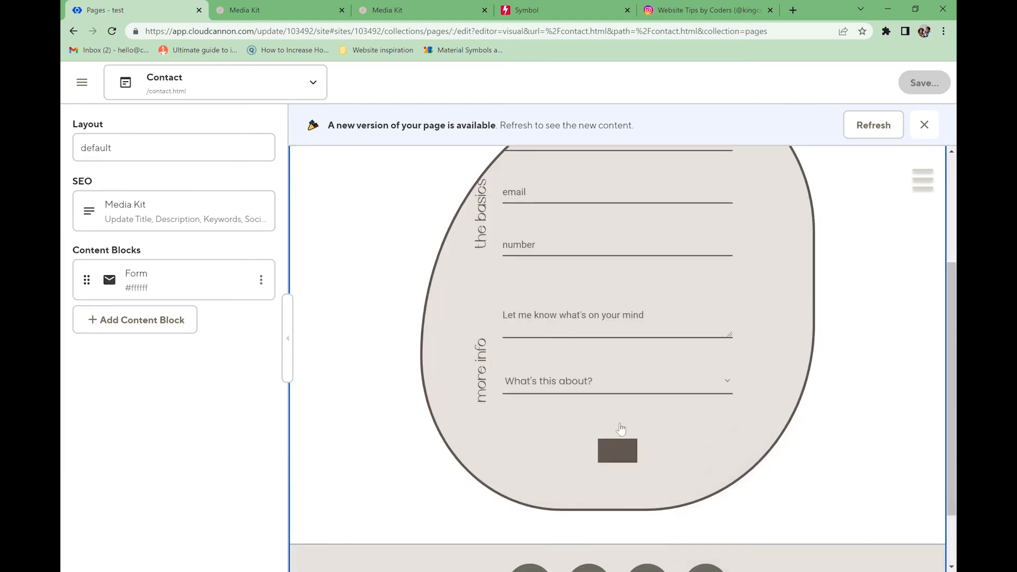
left_click(859, 126)
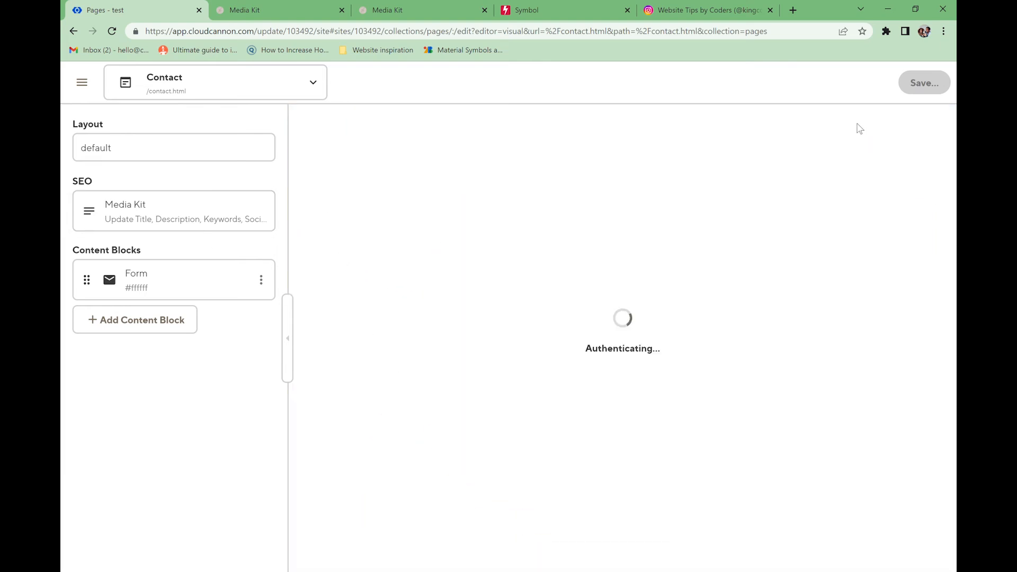
left_click(185, 282)
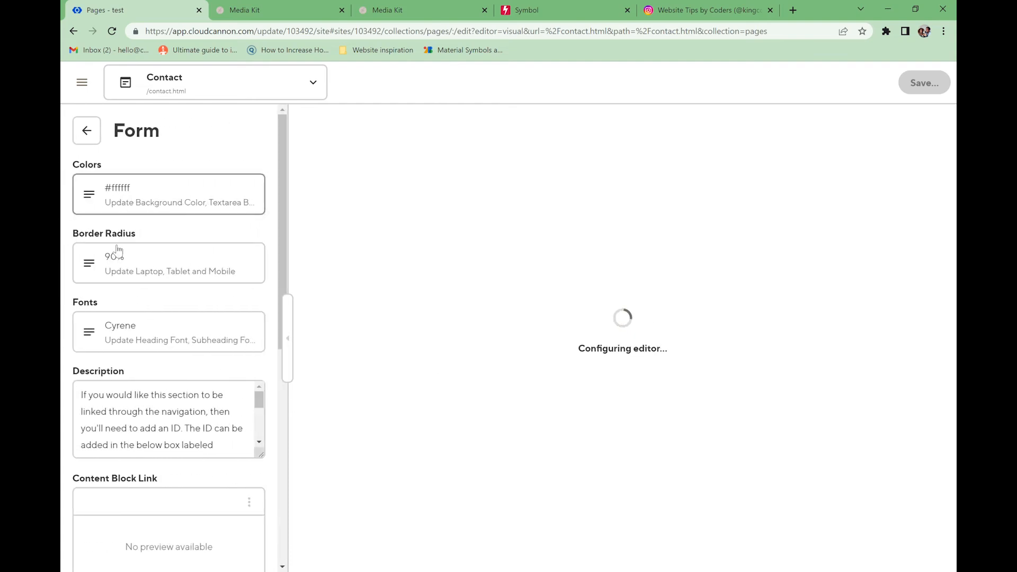
left_click(113, 254)
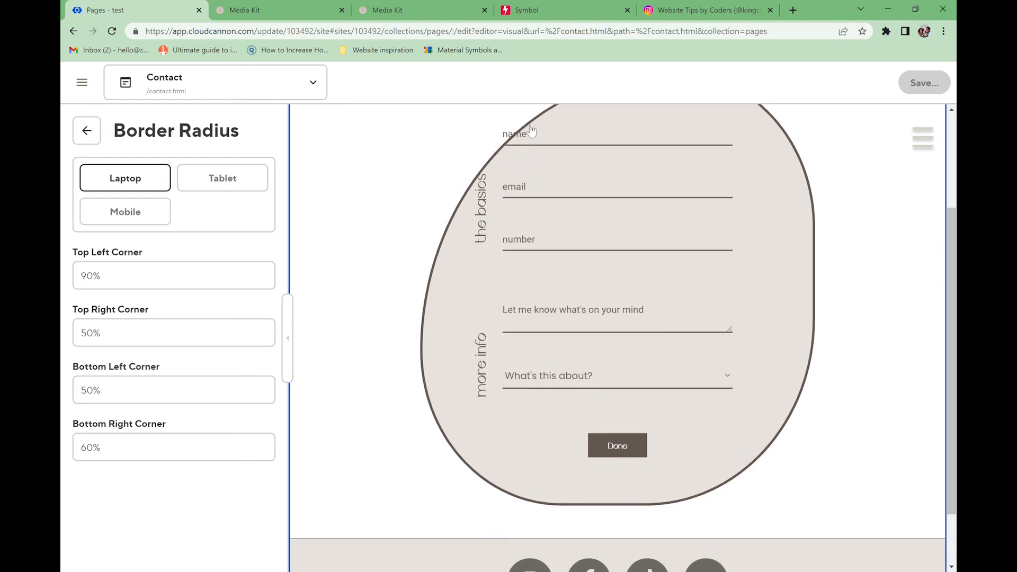
left_click_drag(86, 333, 80, 333)
type("3")
- Save the Contact page and open the preview's site menu
left_click(935, 88)
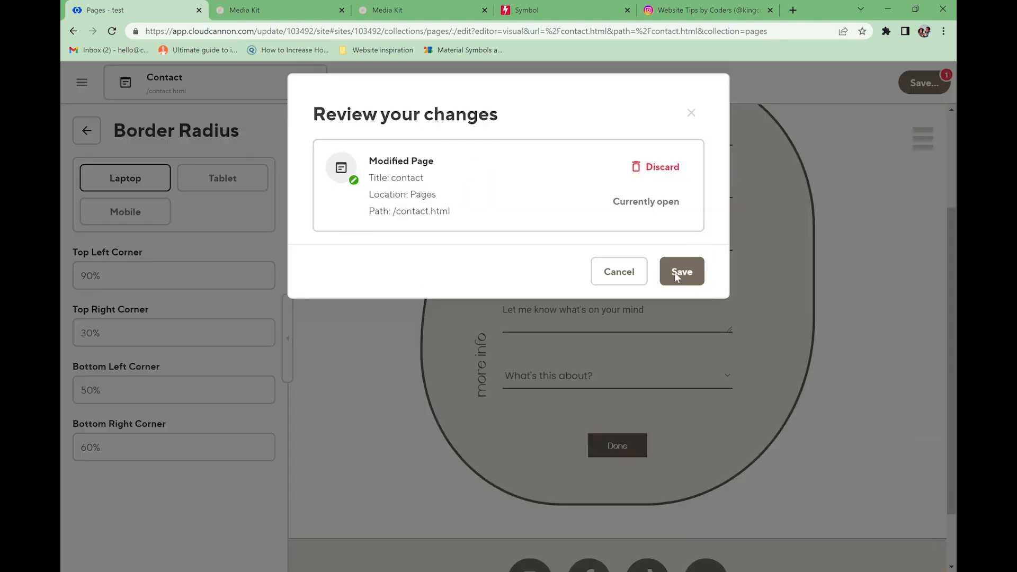
left_click(676, 276)
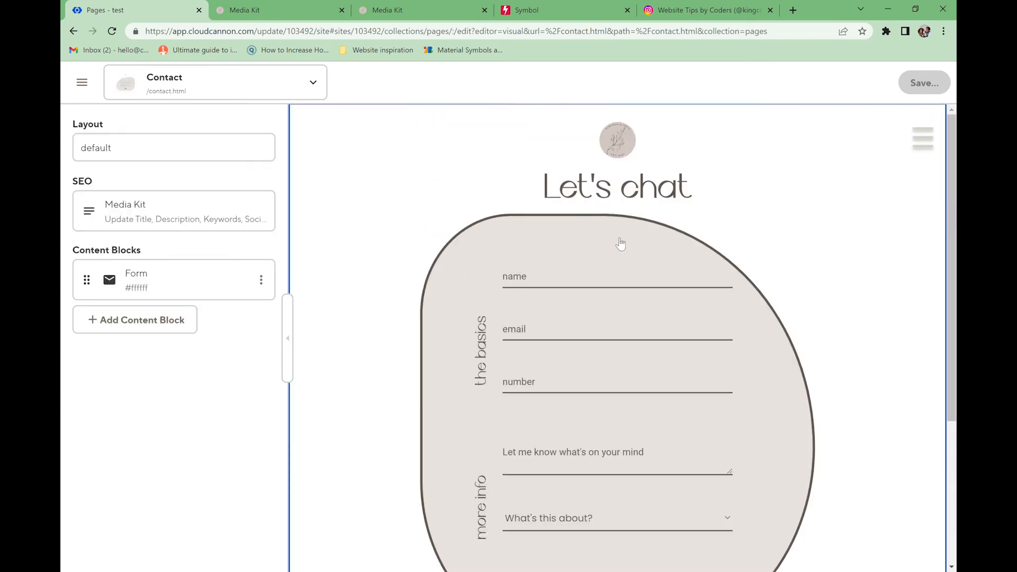
scroll(671, 435, "down", 3)
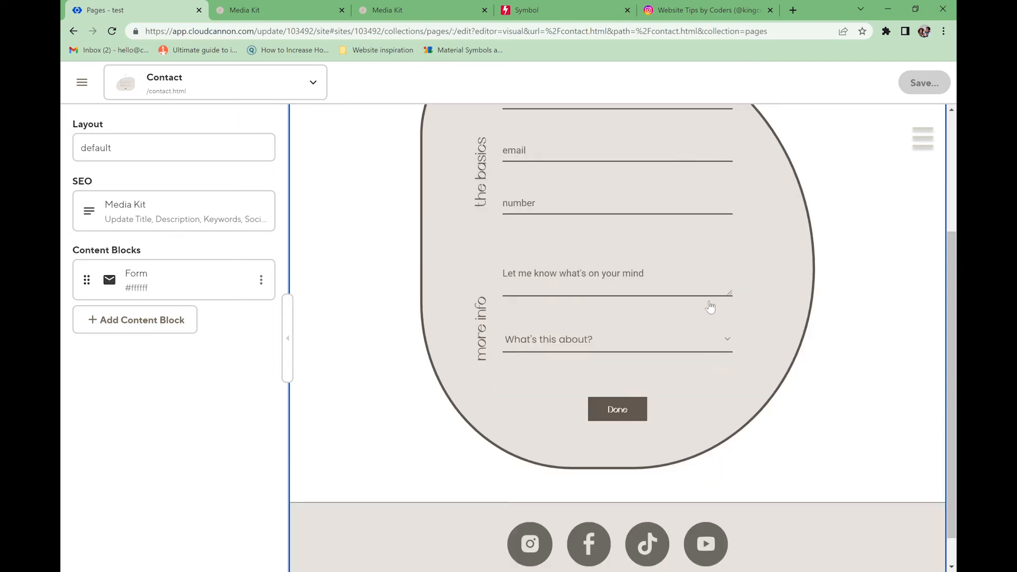
left_click(924, 139)
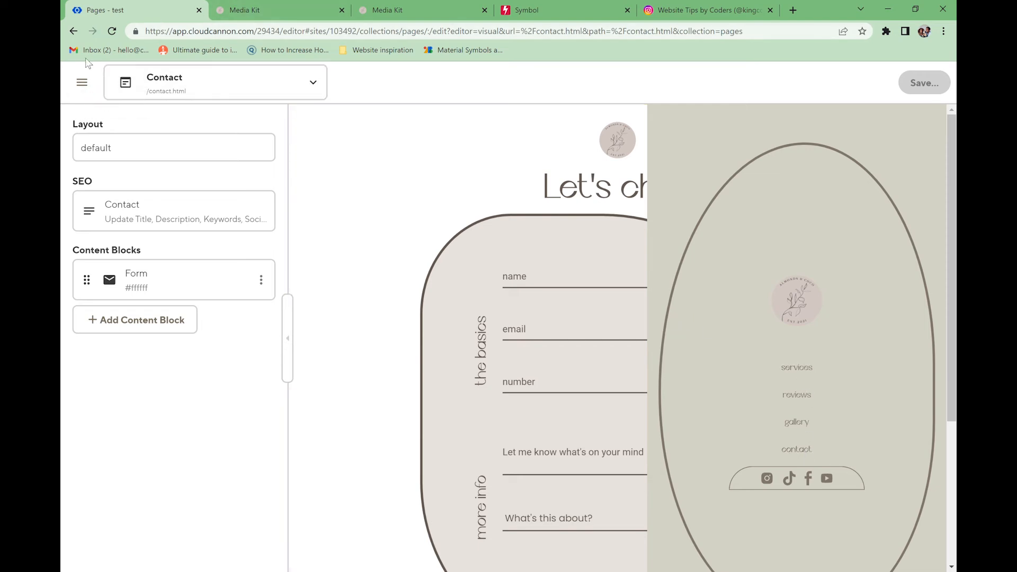
- In the Navigation data, inspect the services, gallery and contact links, then retype the contact text
left_click(82, 82)
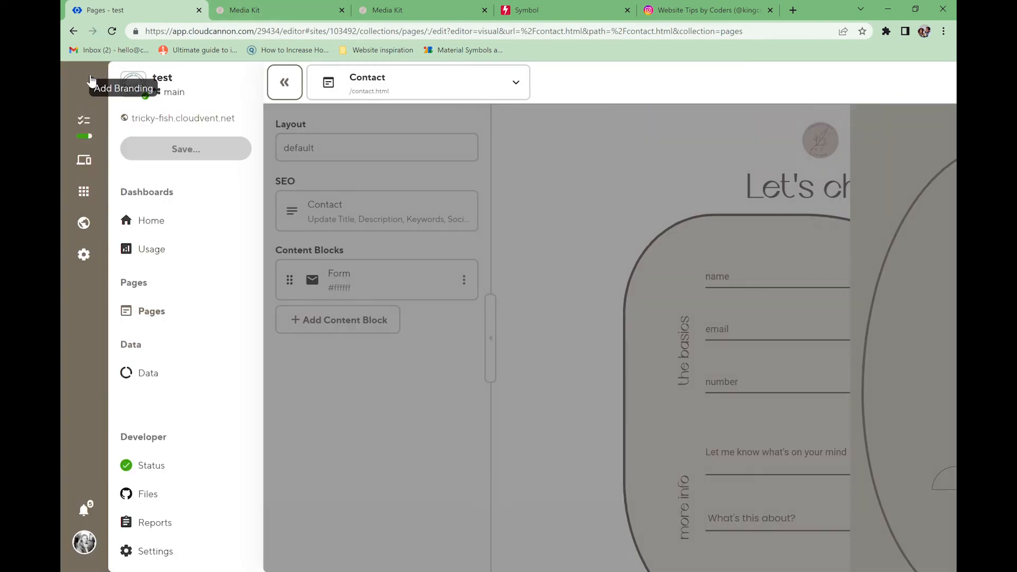
left_click(177, 376)
left_click(709, 222)
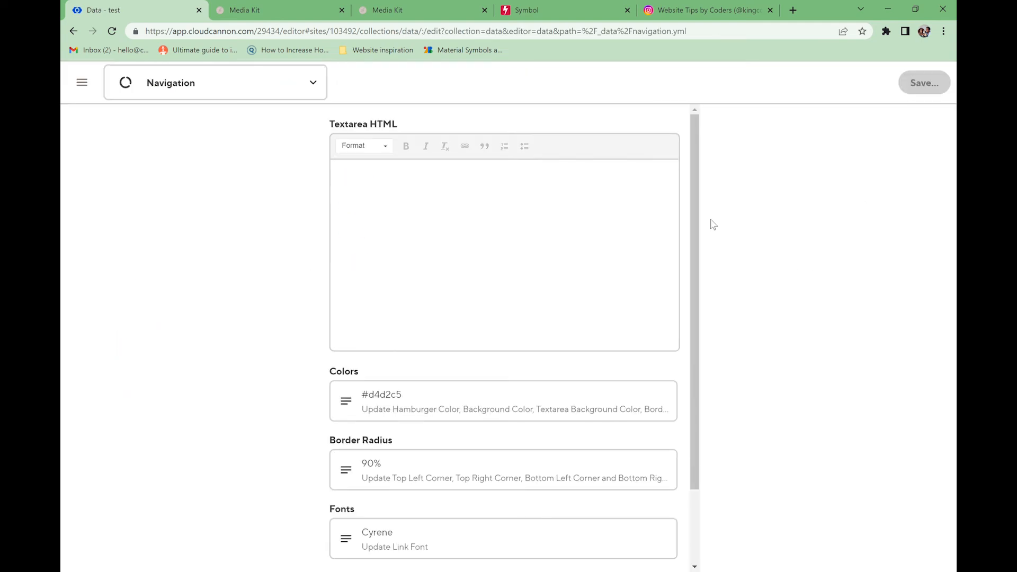
left_click(355, 178)
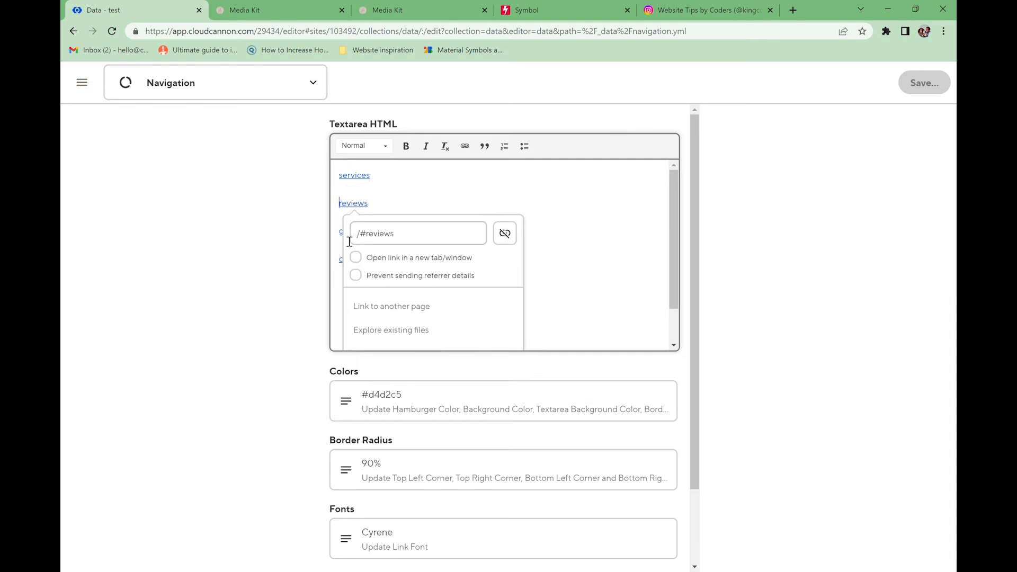
left_click(345, 231)
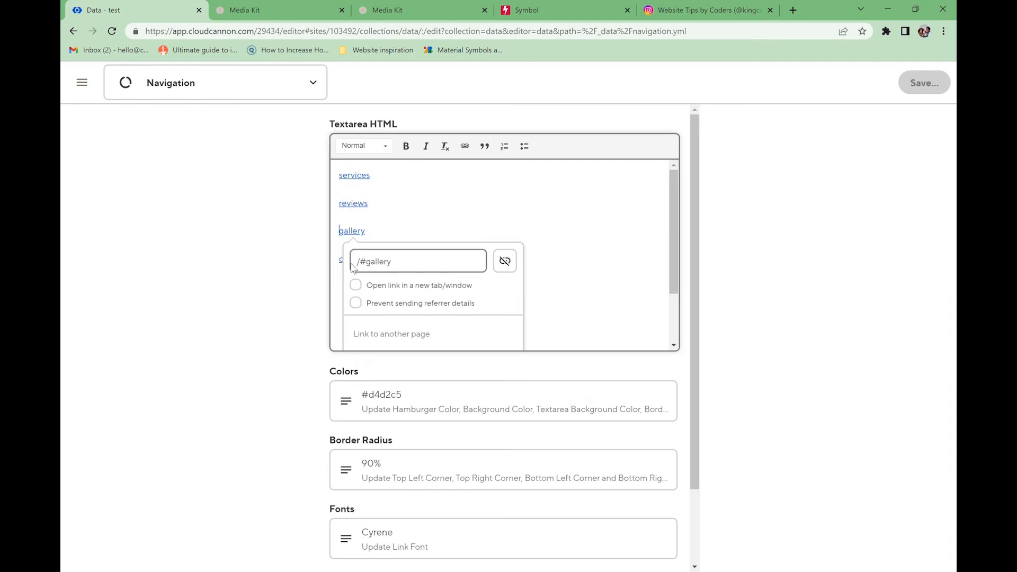
left_click(341, 260)
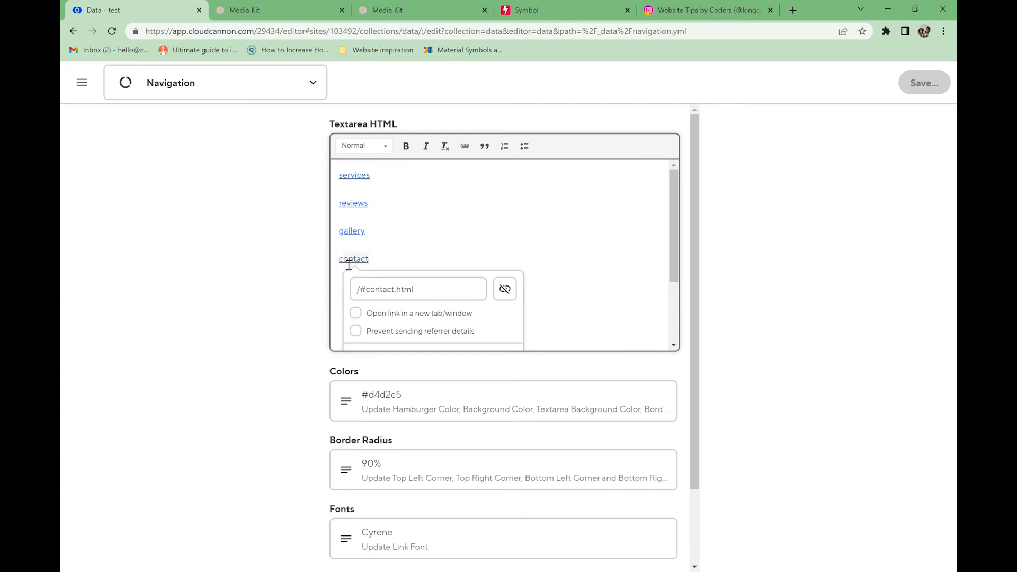
left_click(409, 265)
key("BackSpace")
type("c")
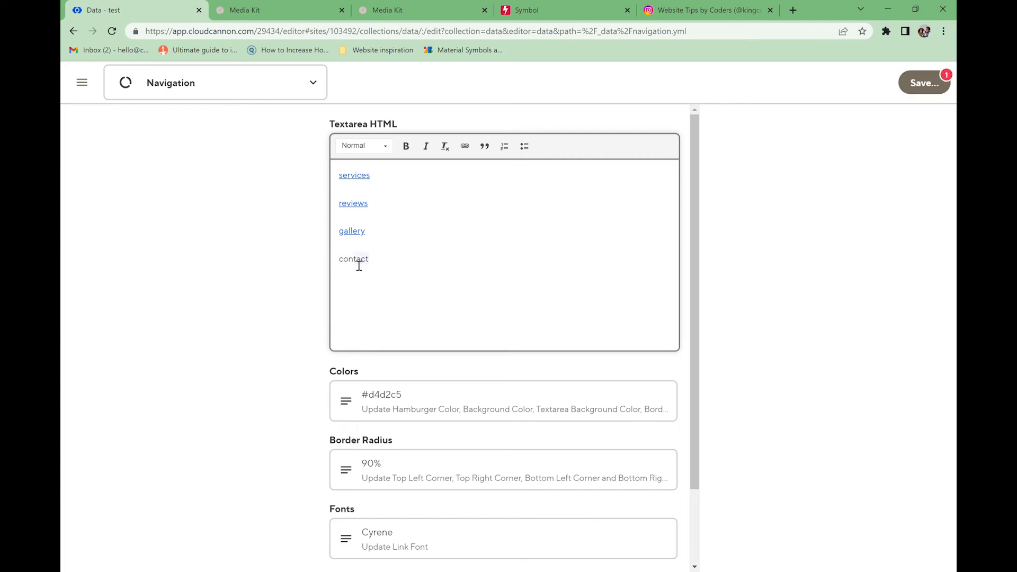
- Link the contact item to the Contact page and save the Navigation data
left_click(465, 147)
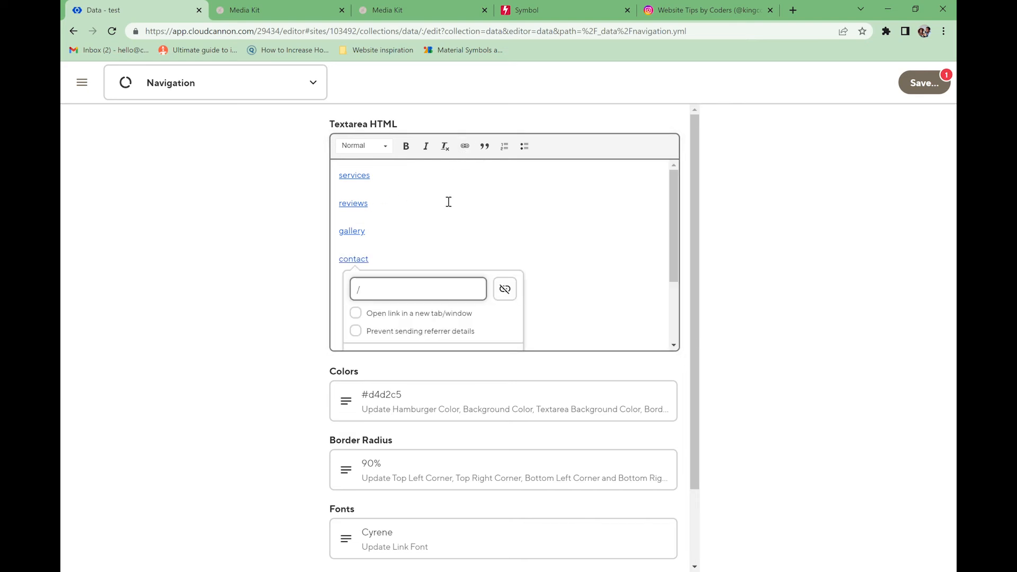
type("/contact")
left_click(444, 282)
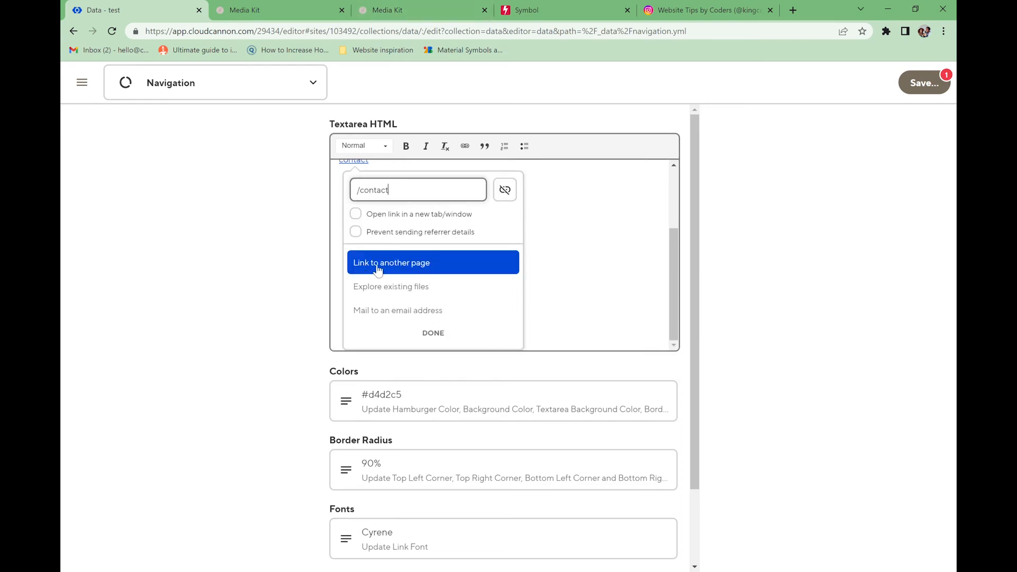
left_click(394, 272)
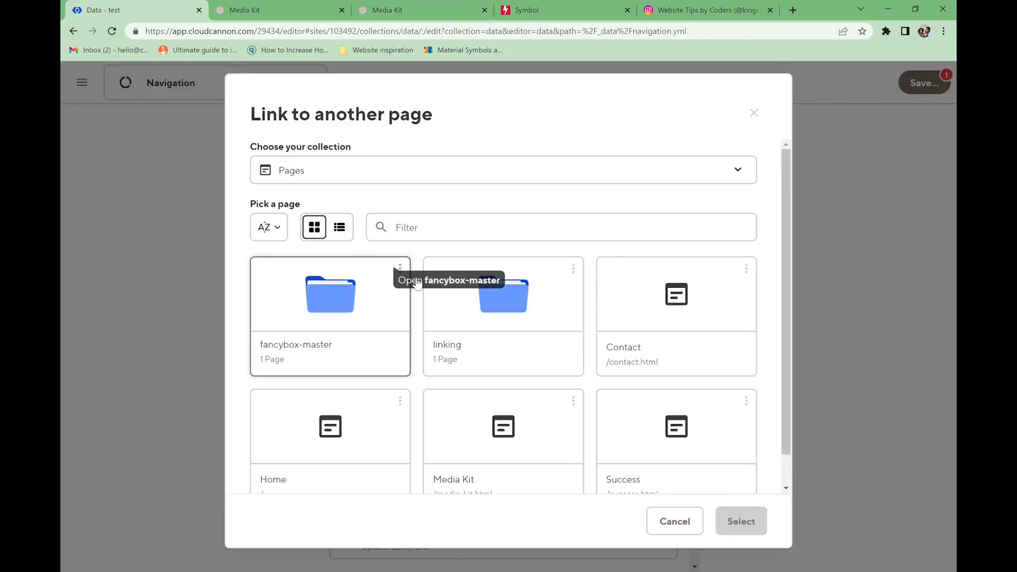
left_click(653, 321)
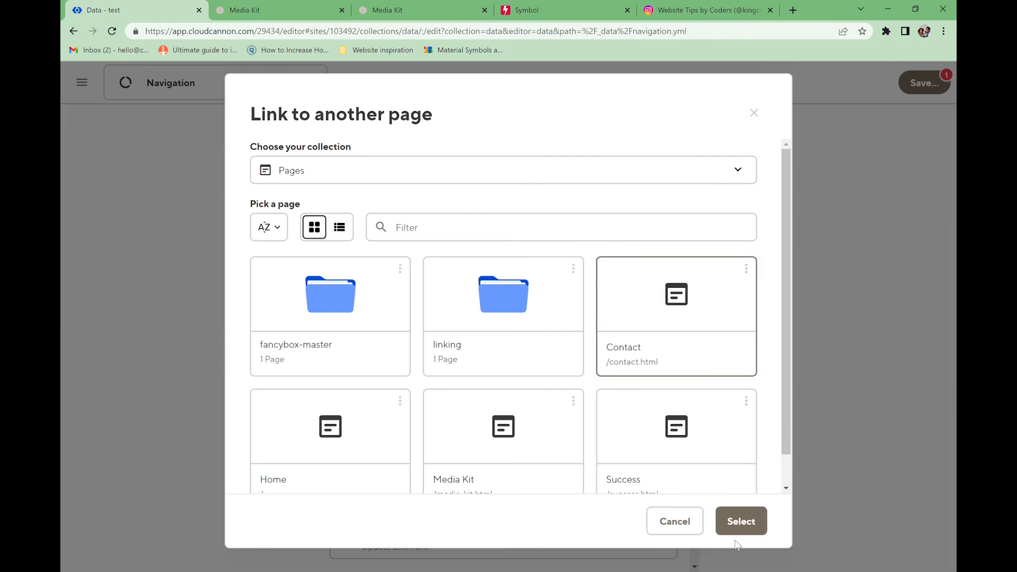
left_click(740, 521)
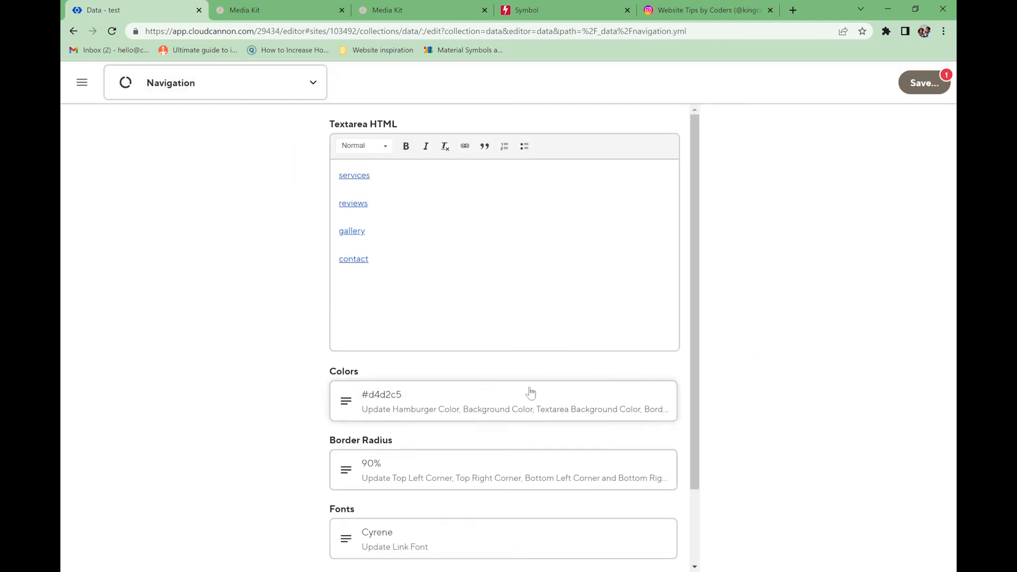
left_click(937, 89)
left_click(687, 309)
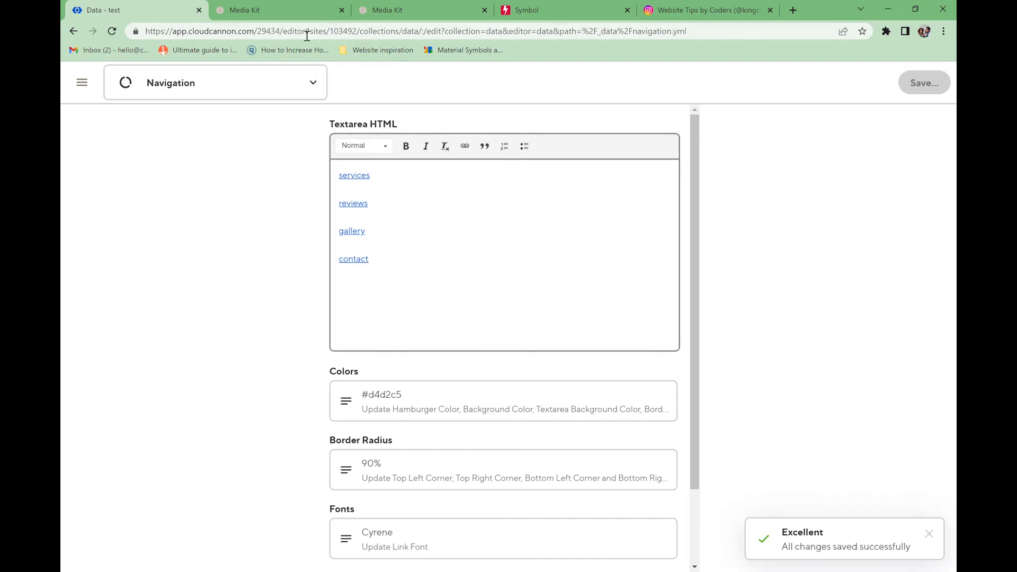
left_click(276, 10)
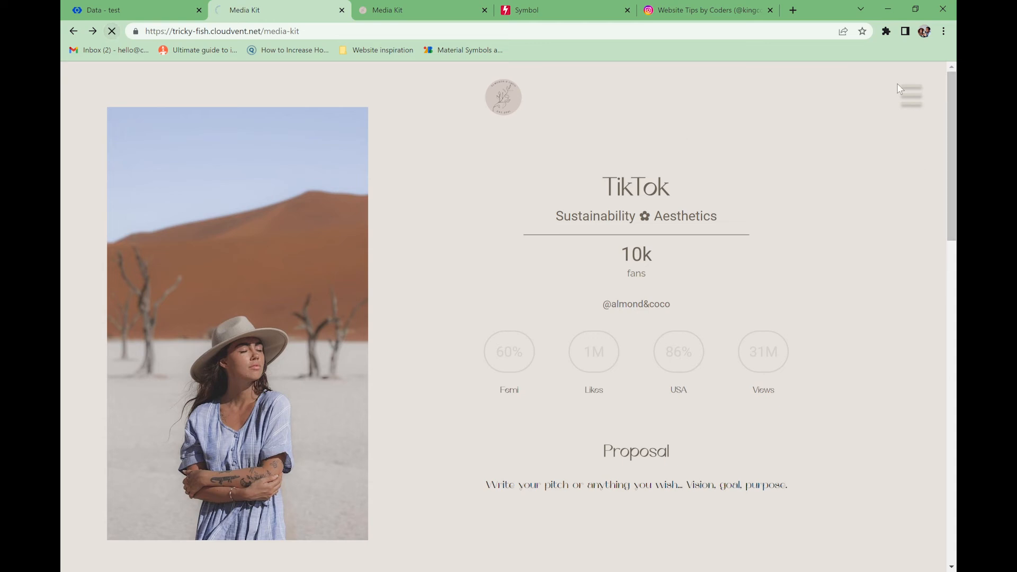
- On the live site, follow the menu's contact item to the 'Let's chat' page and reopen the menu
left_click(910, 102)
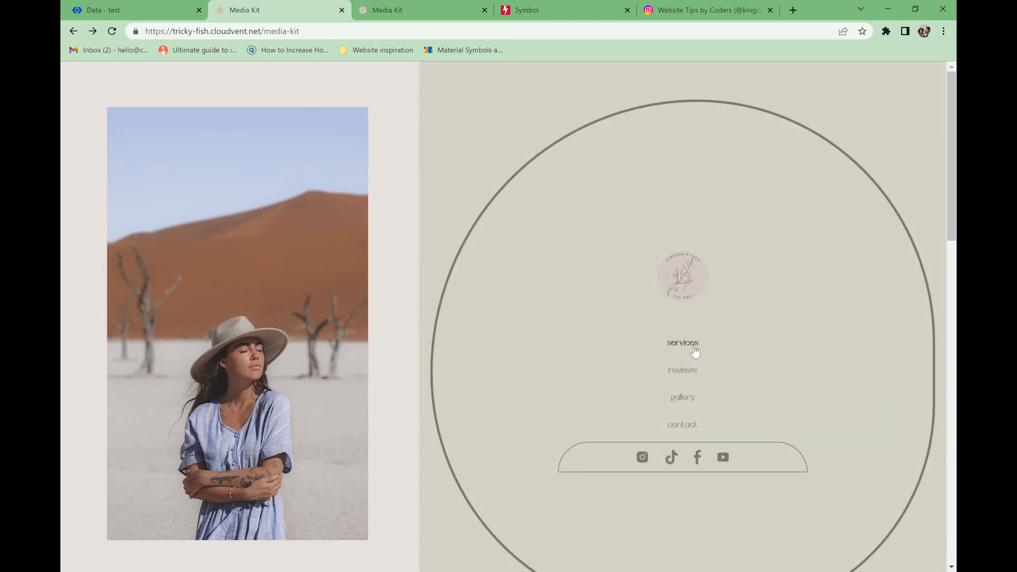
left_click(683, 425)
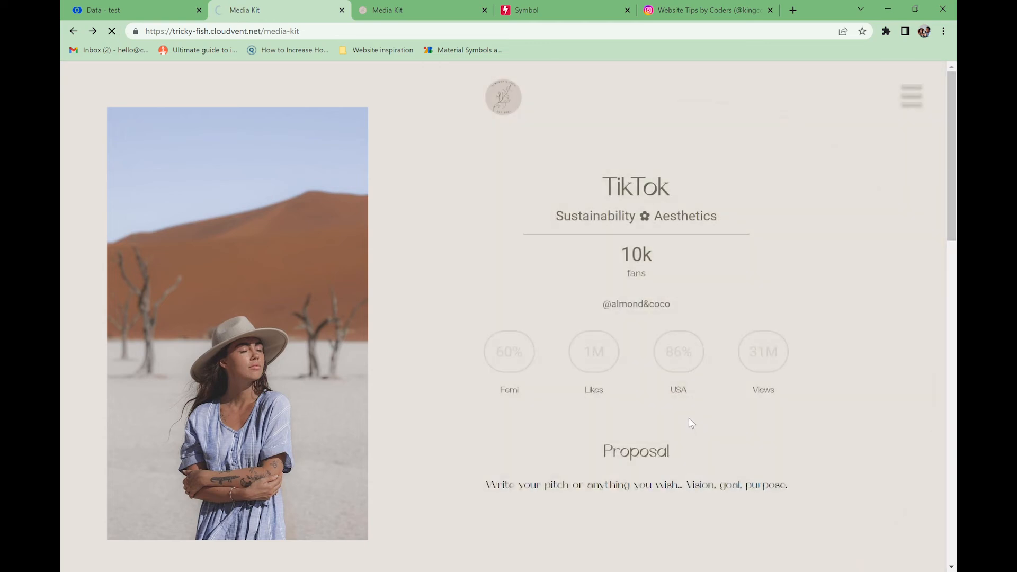
scroll(431, 309, "down", 3)
scroll(429, 309, "up", 3)
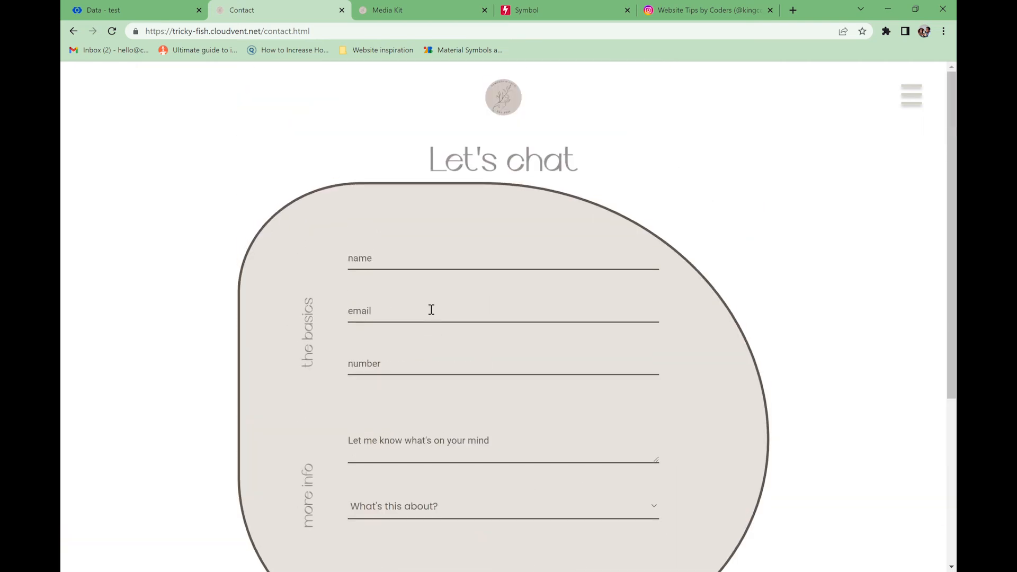
left_click(918, 106)
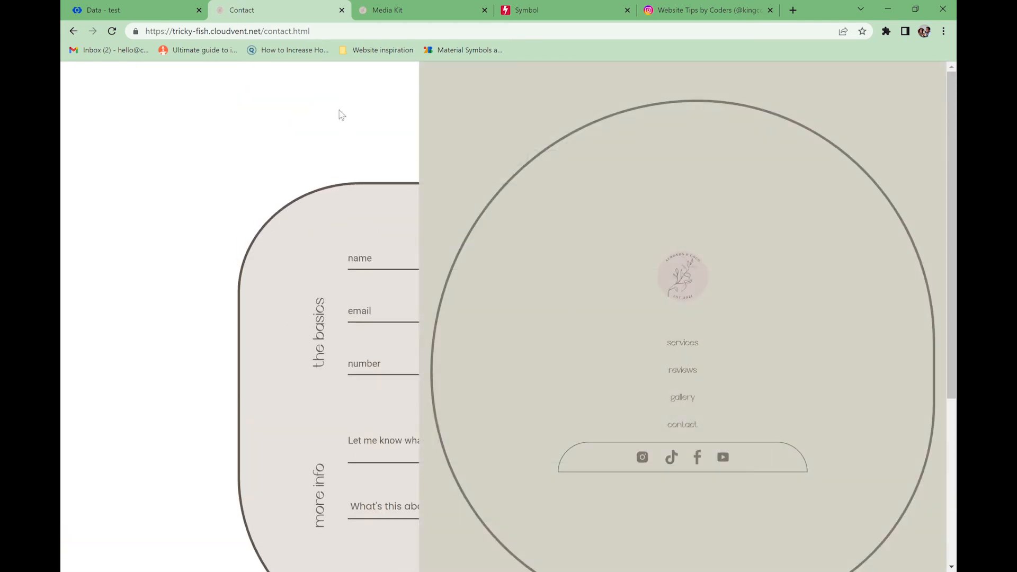
left_click(141, 8)
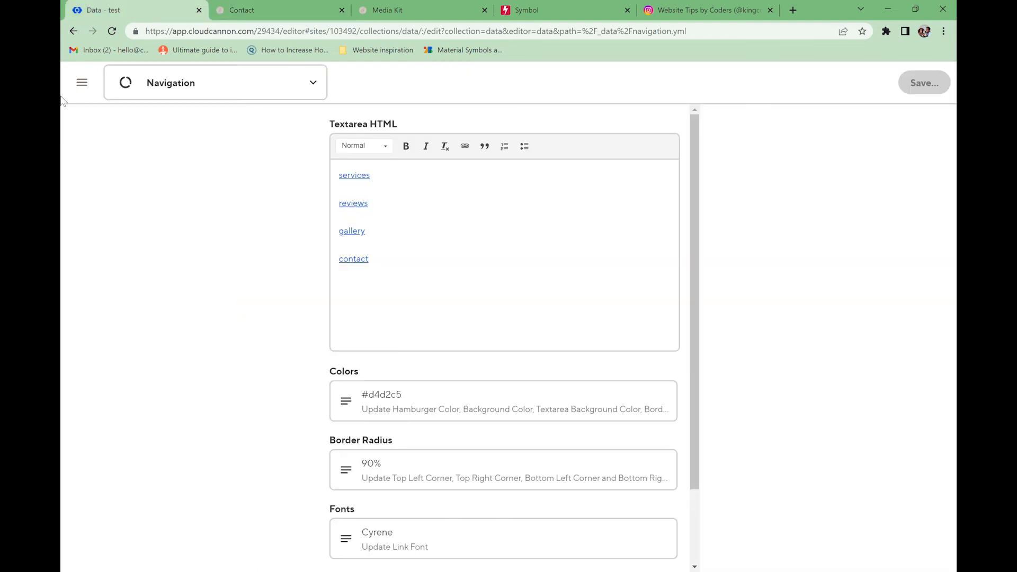
- Look up the about block link name in the Home page's Text Area block
left_click(82, 82)
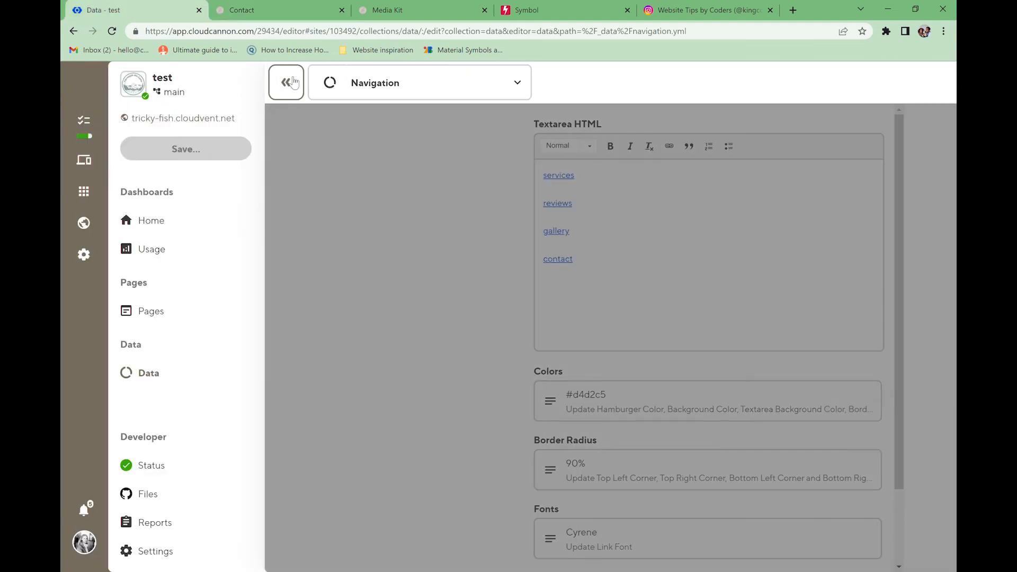
left_click(181, 316)
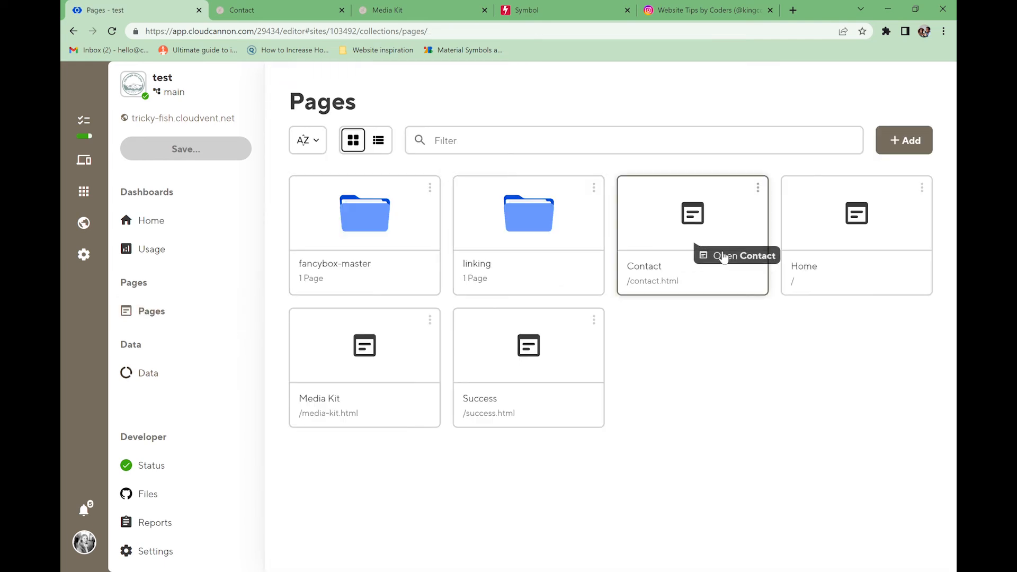
left_click(852, 213)
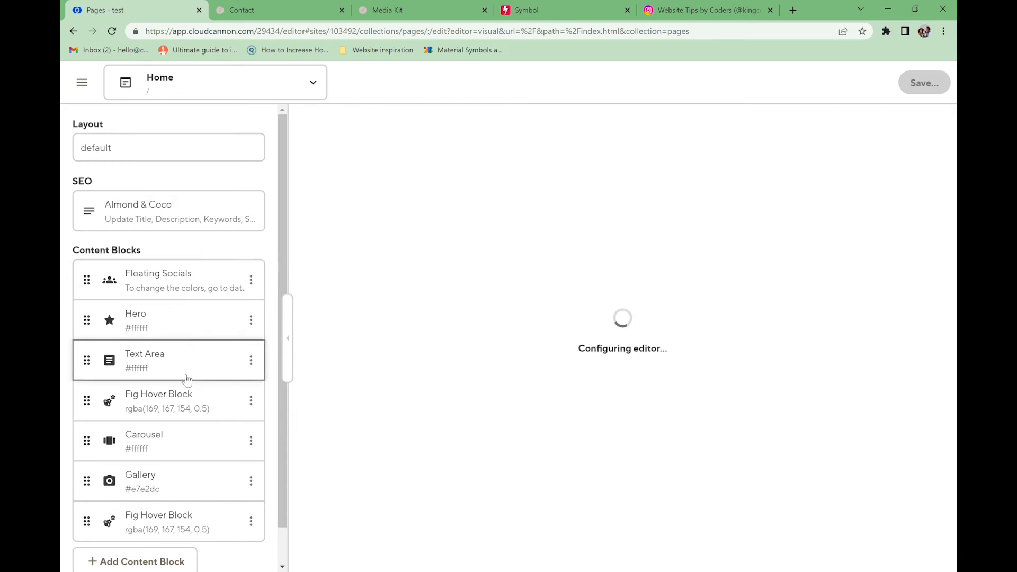
left_click(183, 371)
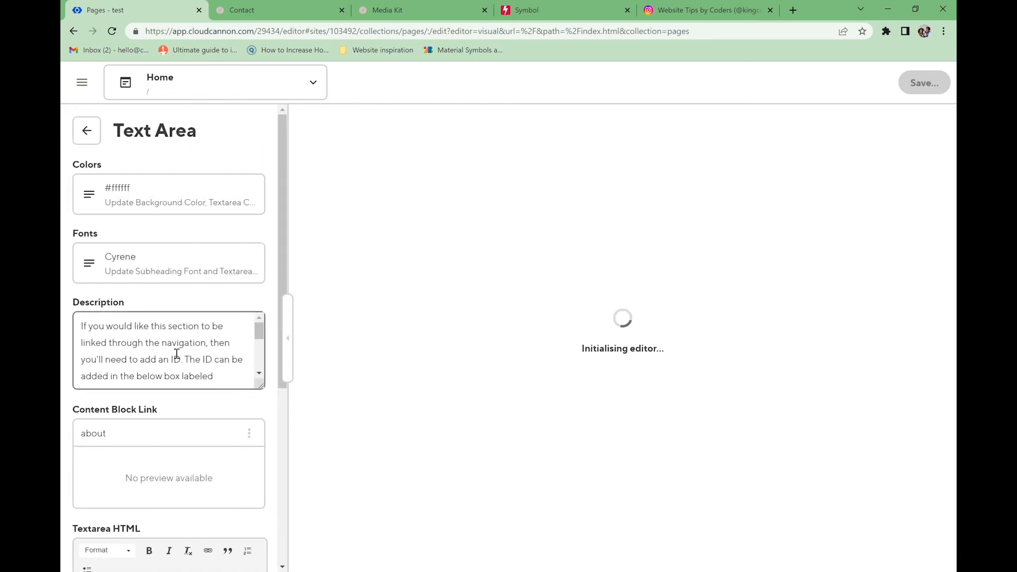
scroll(186, 387, "down", 2)
left_click_drag(142, 433, 80, 436)
left_click(129, 445)
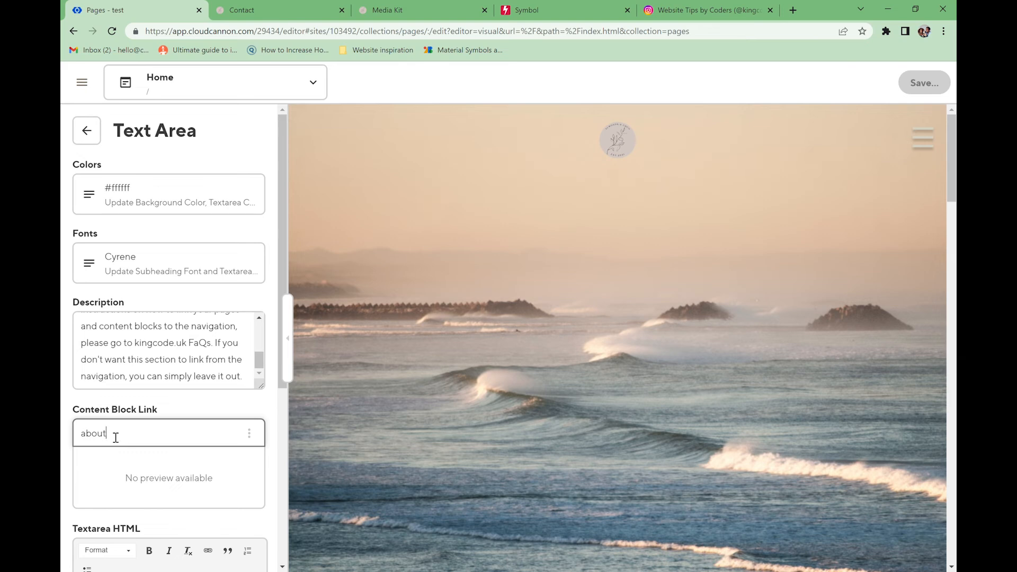
scroll(454, 401, "down", 5)
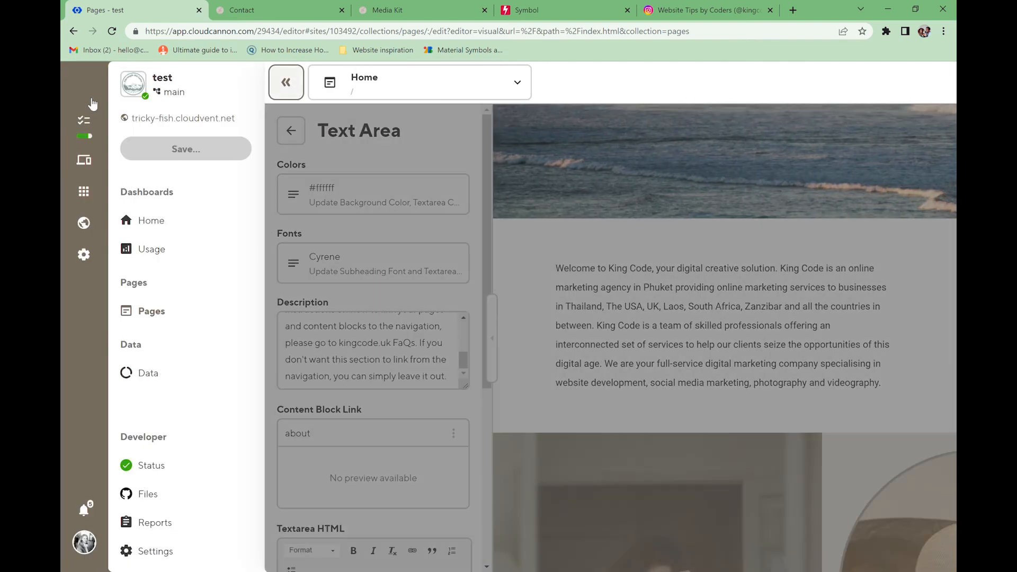
- Add an about item linked to #about after services in the Navigation data
left_click(160, 374)
left_click(684, 212)
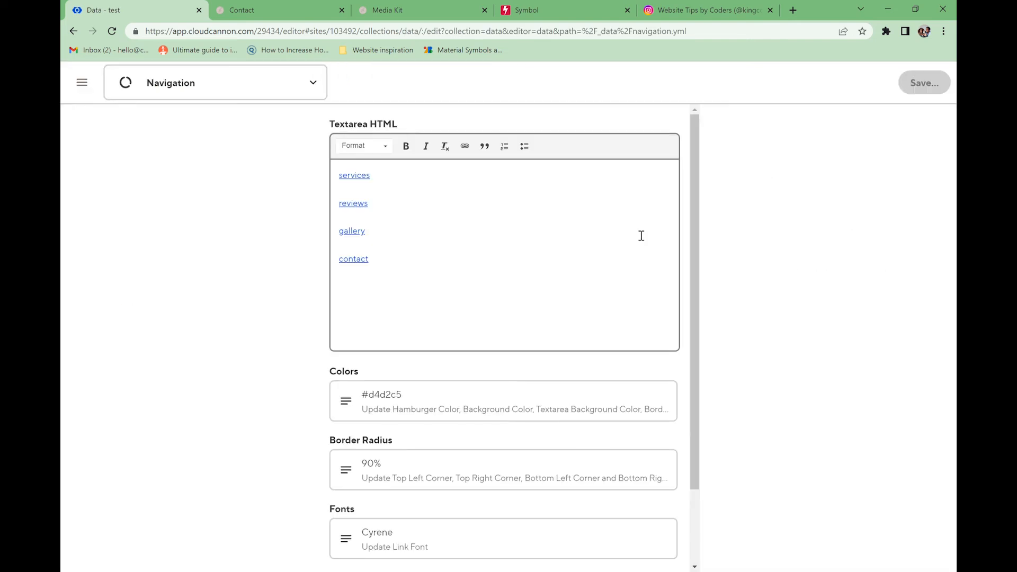
left_click(375, 181)
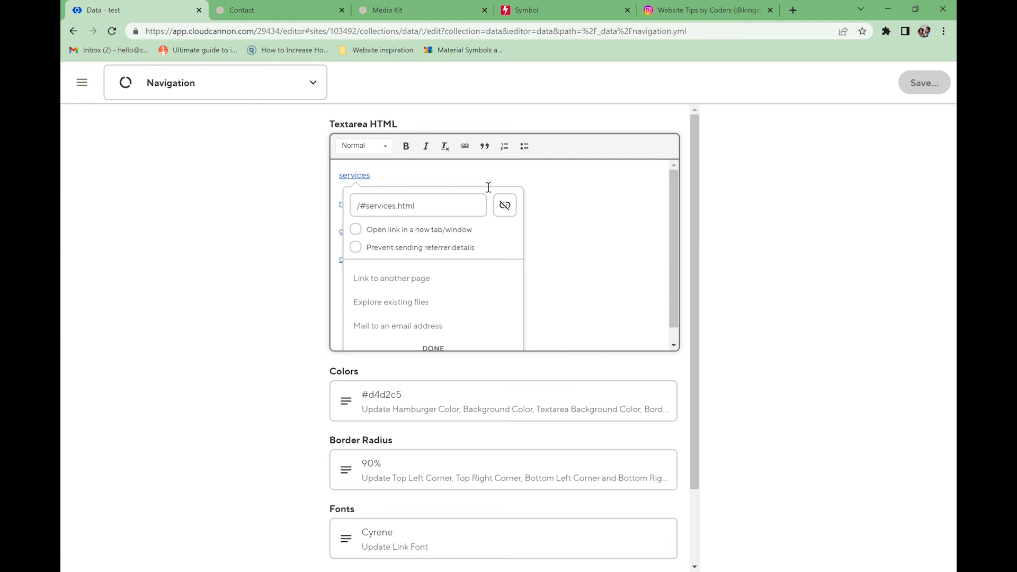
key("Return")
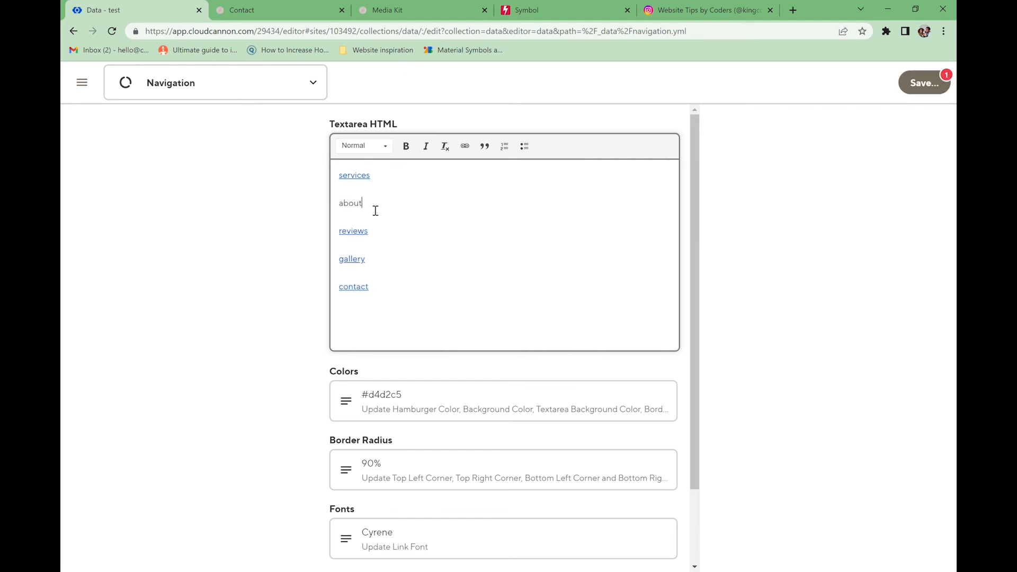
left_click(466, 148)
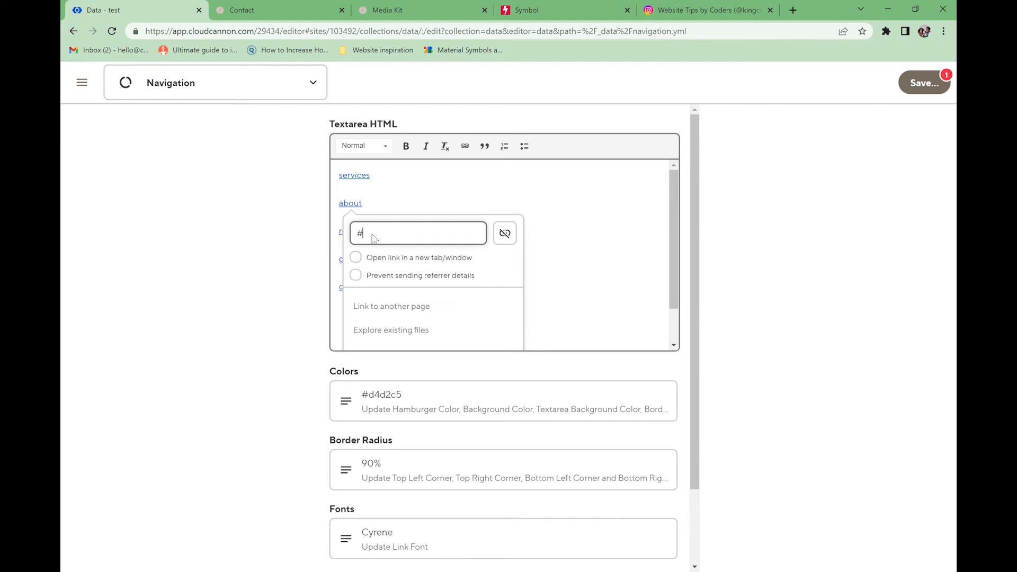
left_click(422, 214)
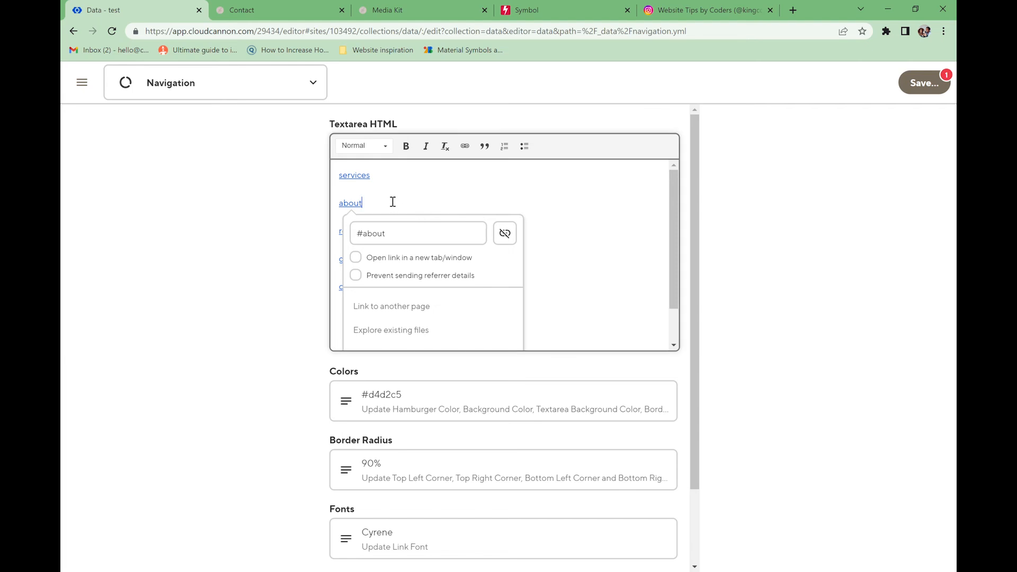
- Verify the services and about link addresses and save the Navigation data
left_click(369, 182)
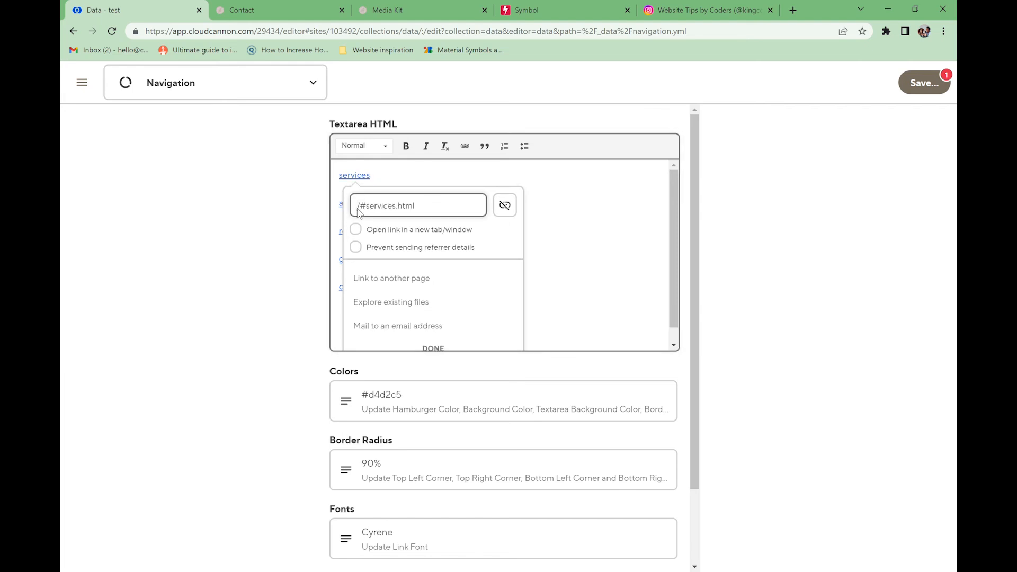
left_click(345, 212)
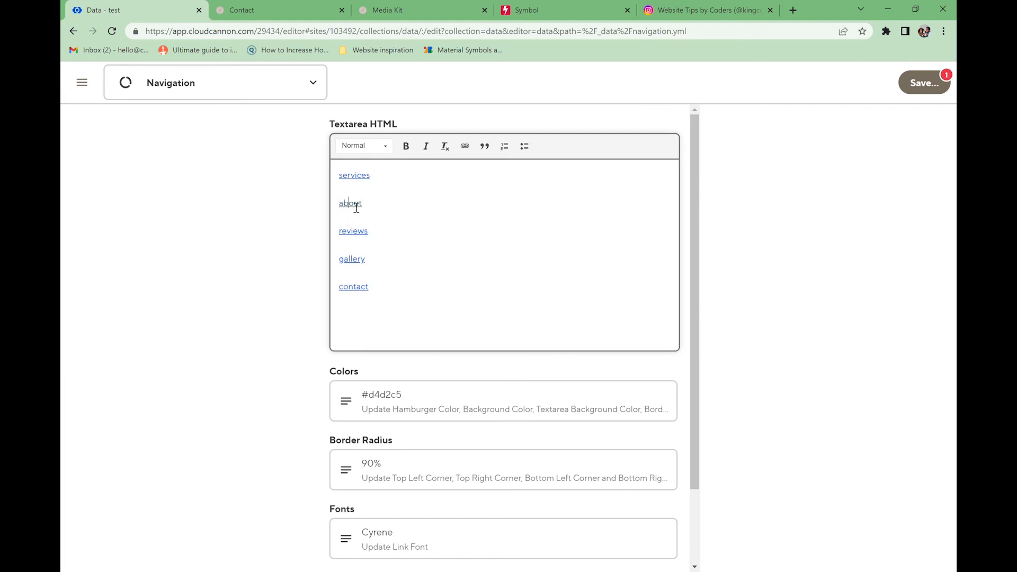
left_click(465, 146)
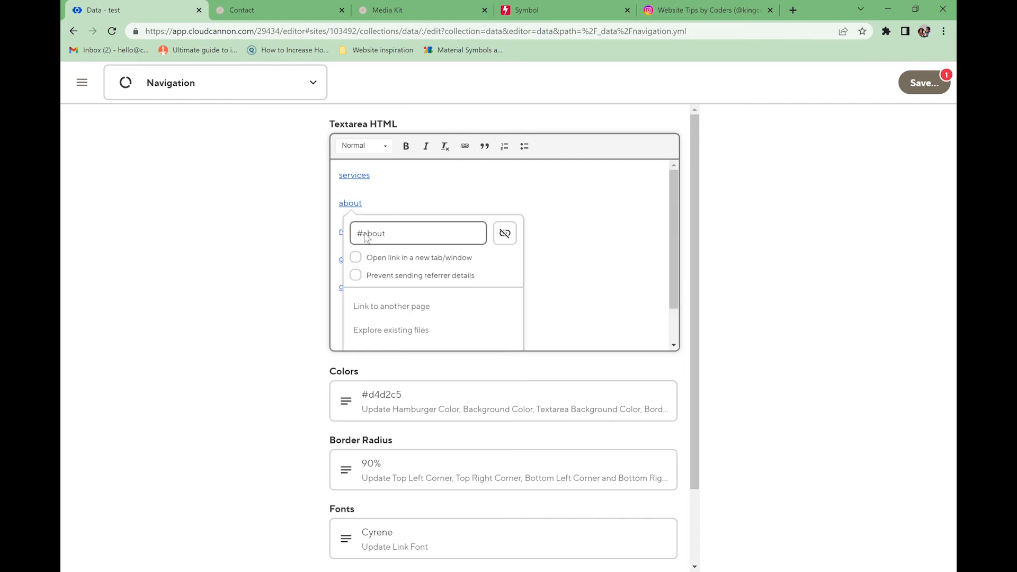
left_click(389, 212)
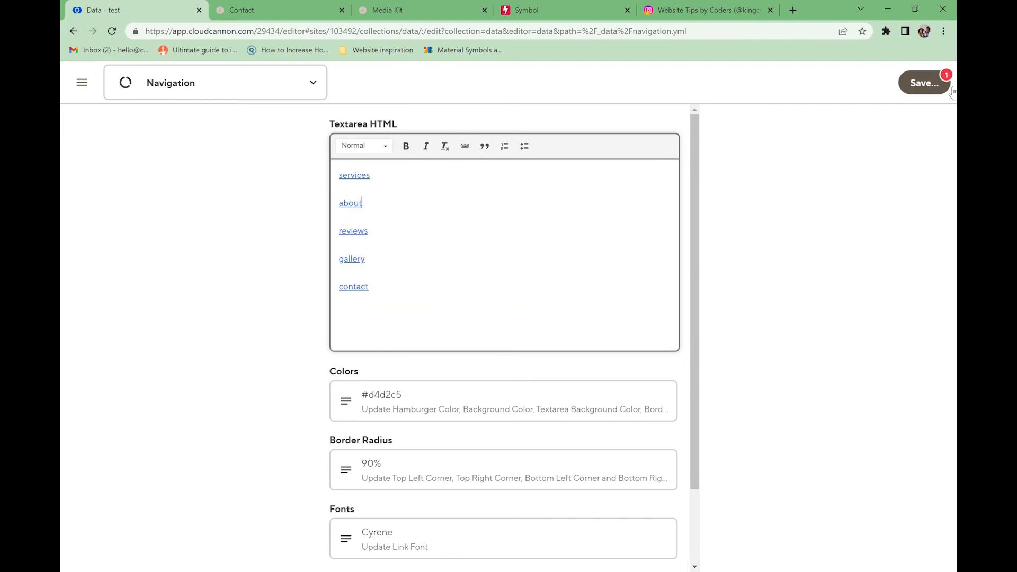
left_click(924, 82)
left_click(681, 309)
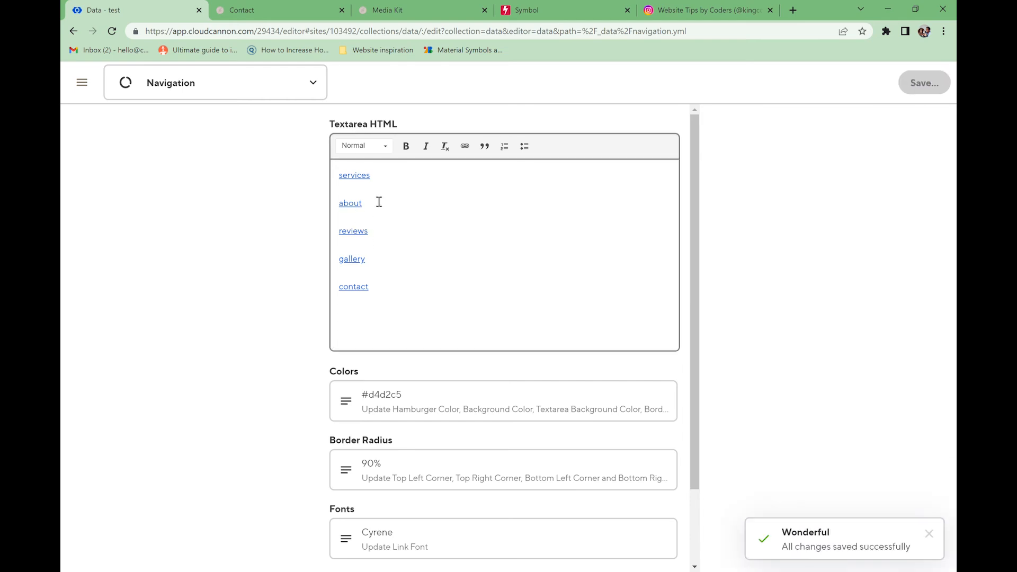
- On the live Contact page, test the menu's about link repeatedly; it stays on Contact
left_click(277, 5)
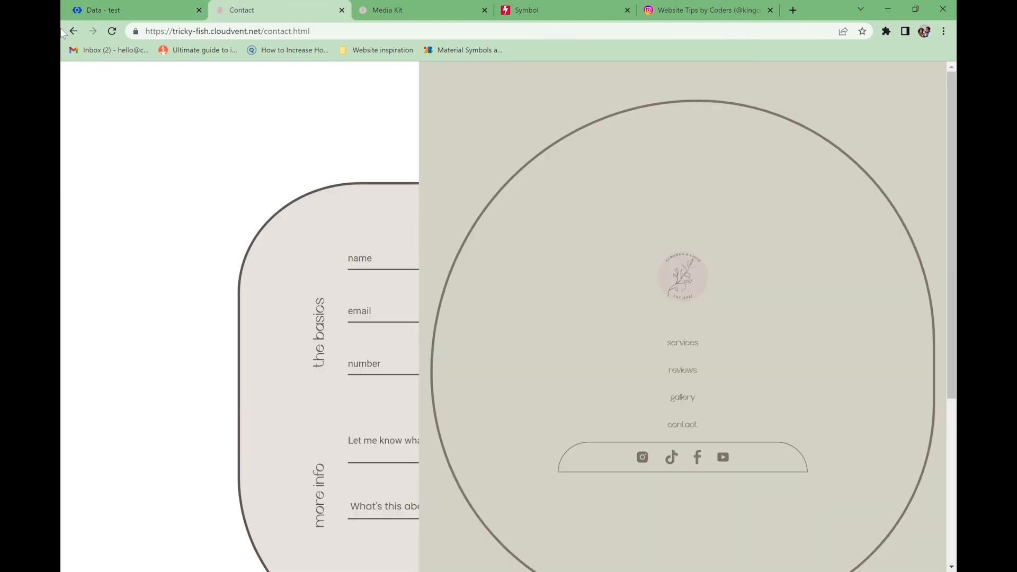
left_click(679, 275)
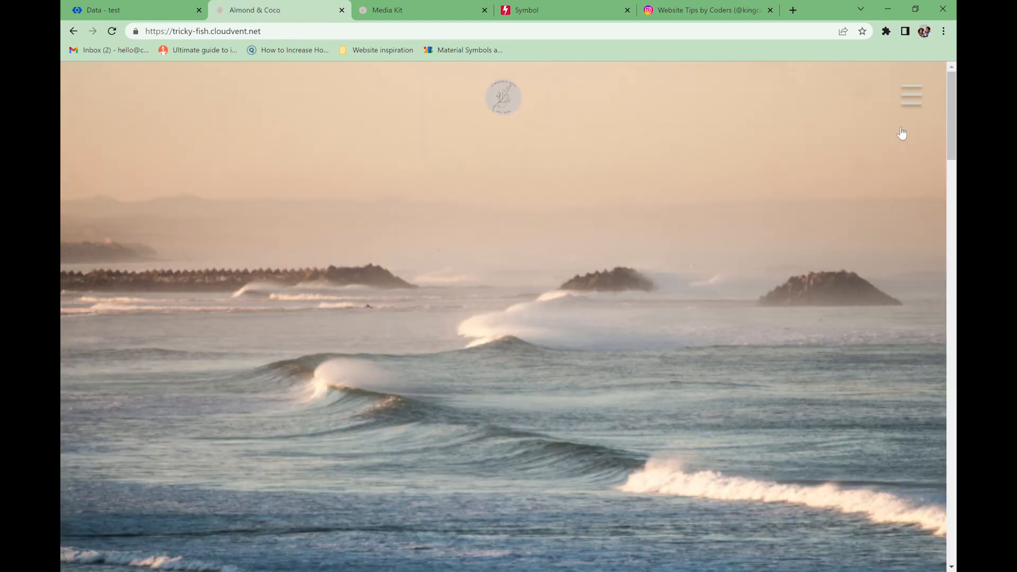
left_click(908, 101)
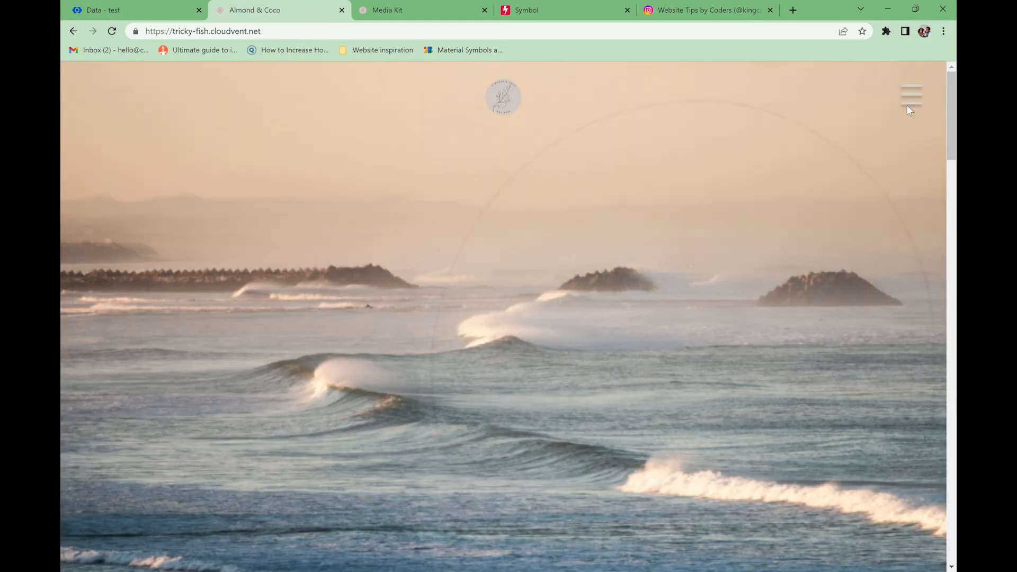
left_click(683, 357)
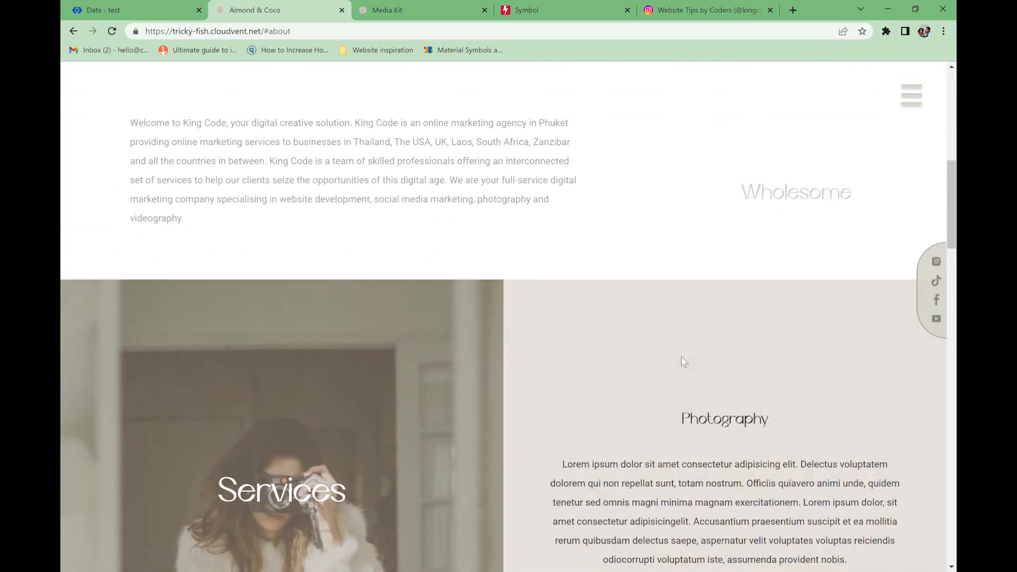
left_click(916, 108)
left_click(684, 438)
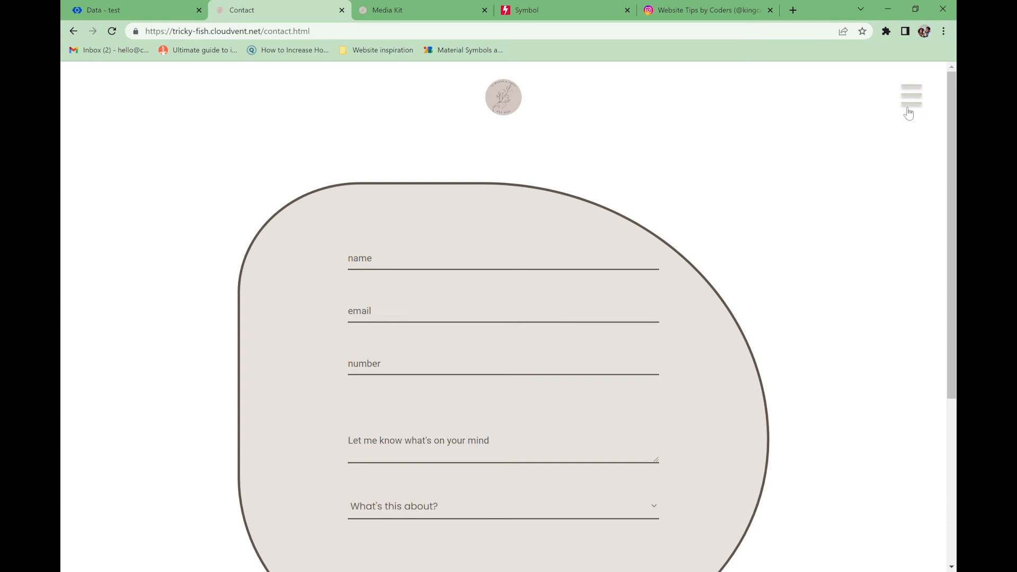
left_click(905, 107)
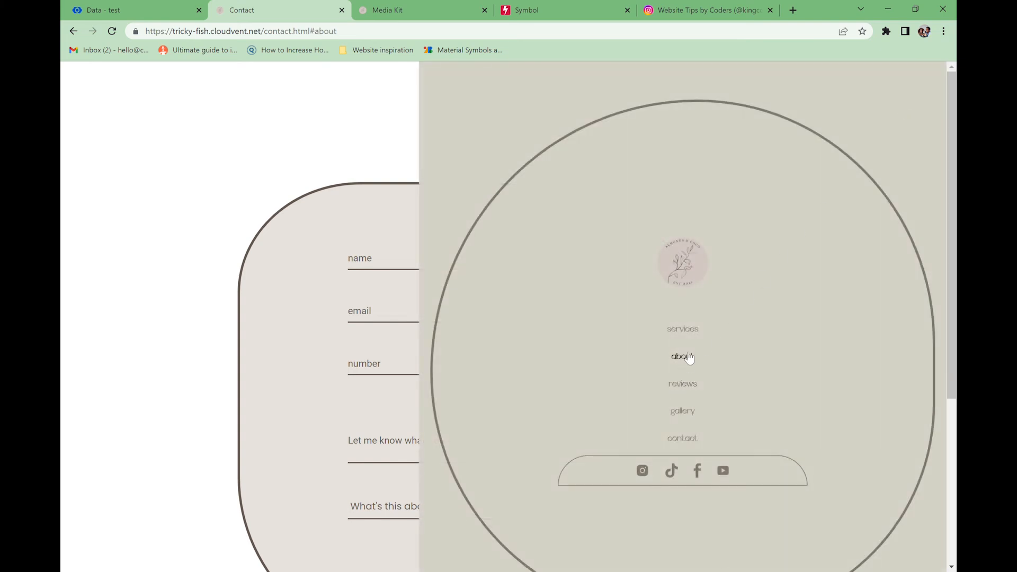
left_click(684, 356)
left_click(910, 109)
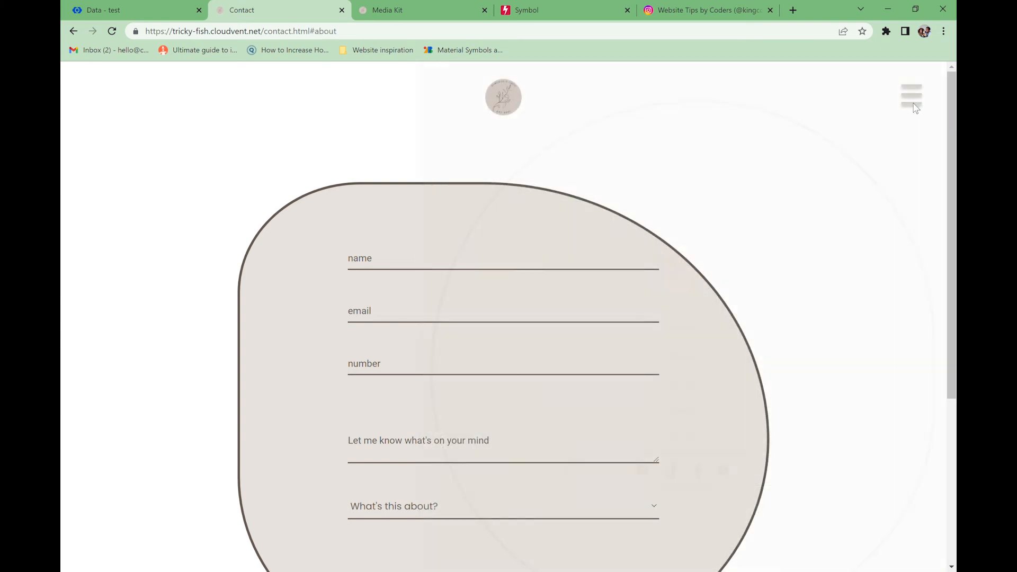
left_click(683, 356)
double_click(325, 42)
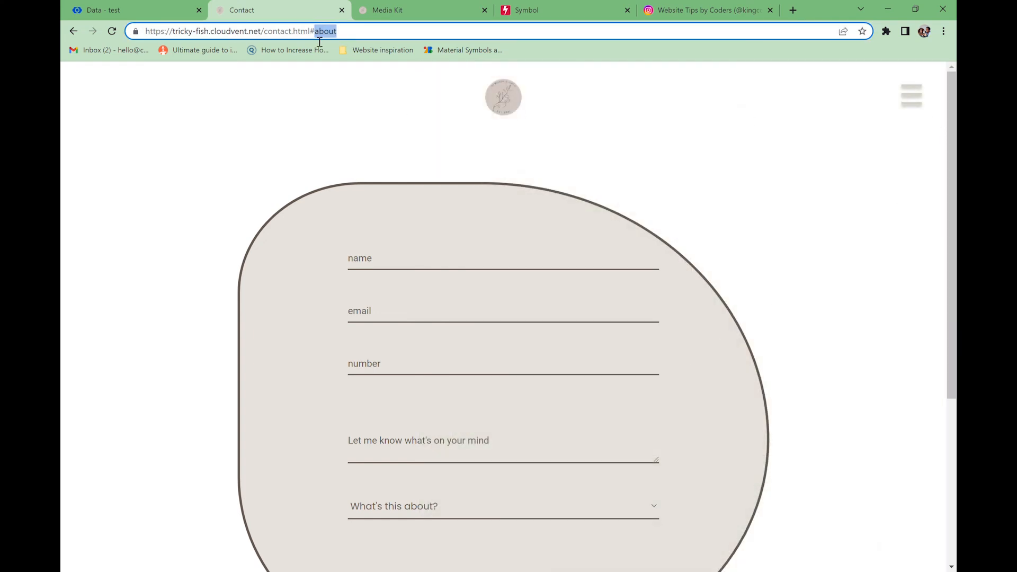
left_click(912, 110)
left_click(680, 354)
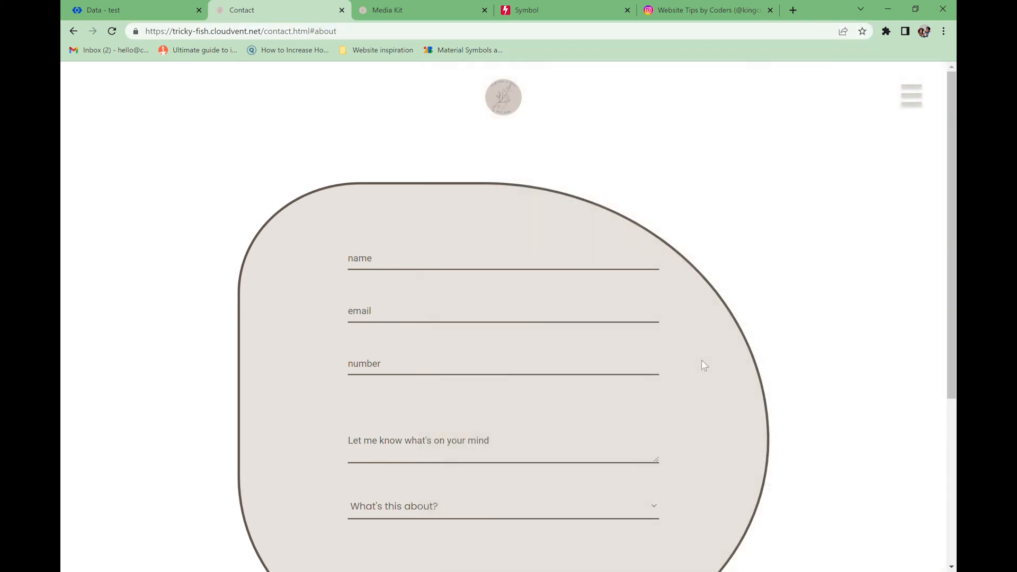
- Follow the services menu link, which opens the home page at /#services.html
left_click(910, 110)
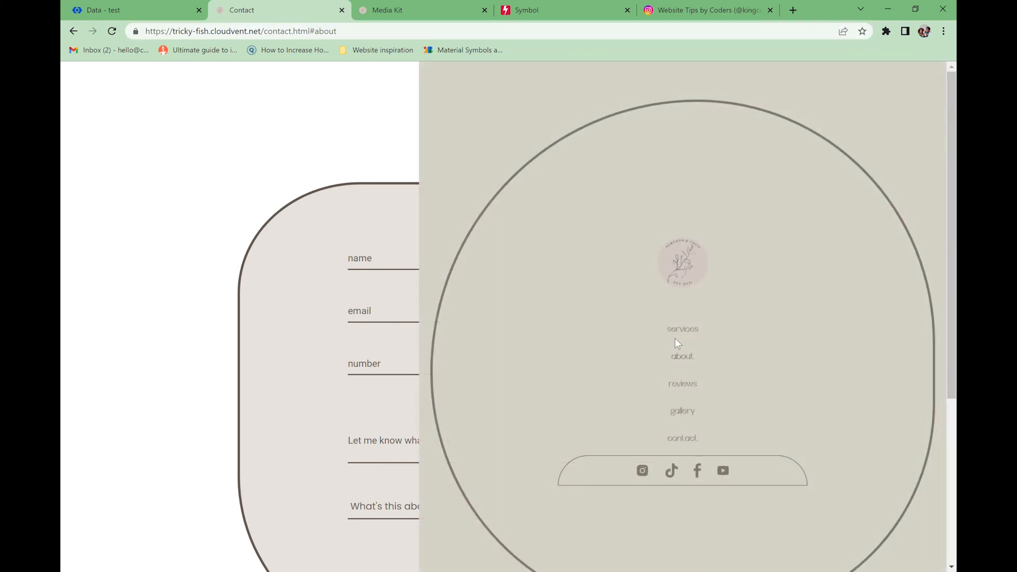
left_click(685, 330)
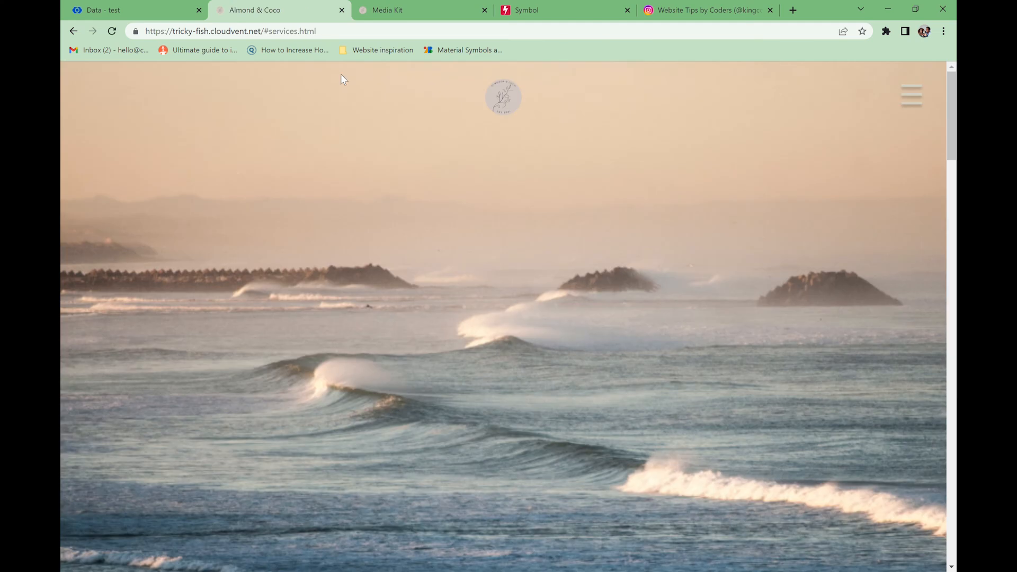
left_click_drag(266, 36, 270, 41)
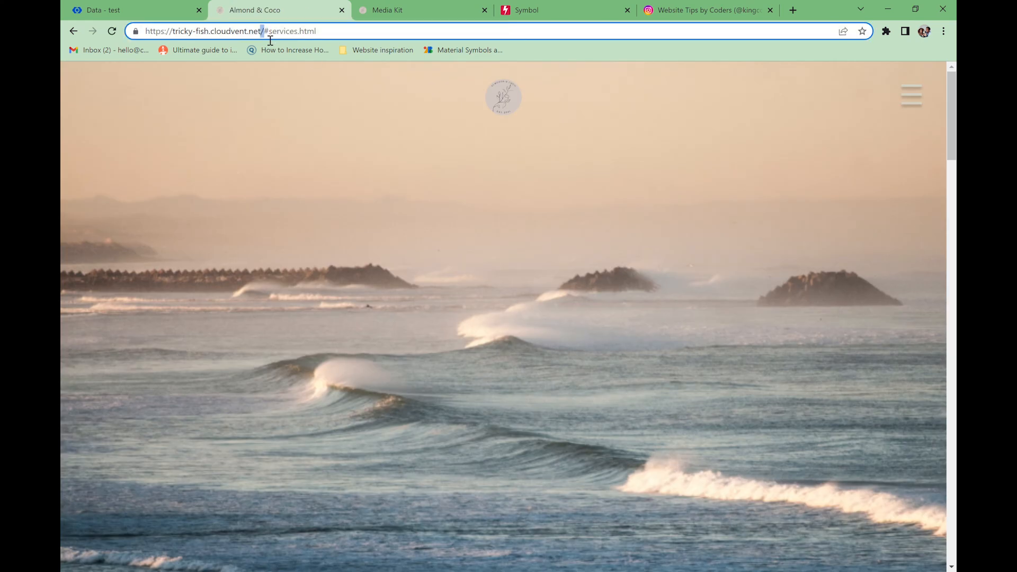
left_click(101, 10)
- Change the about link to /#about in the Navigation data and save it
left_click(350, 206)
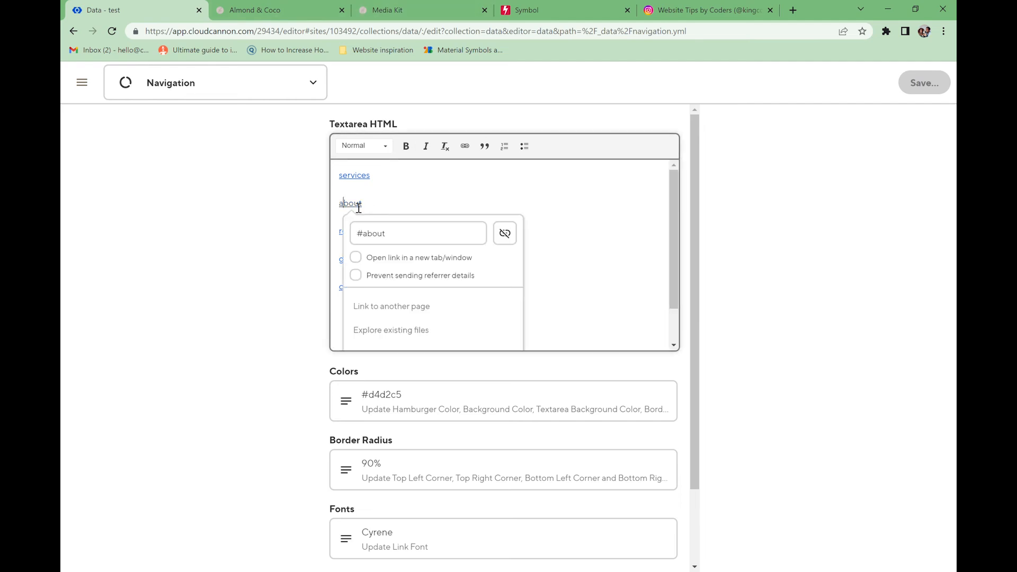
left_click(358, 235)
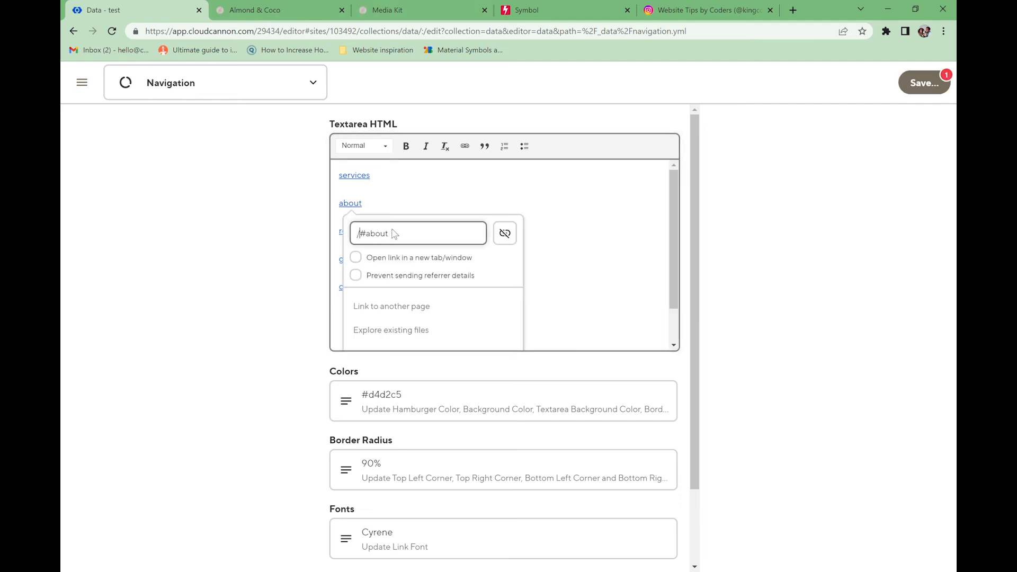
left_click(924, 83)
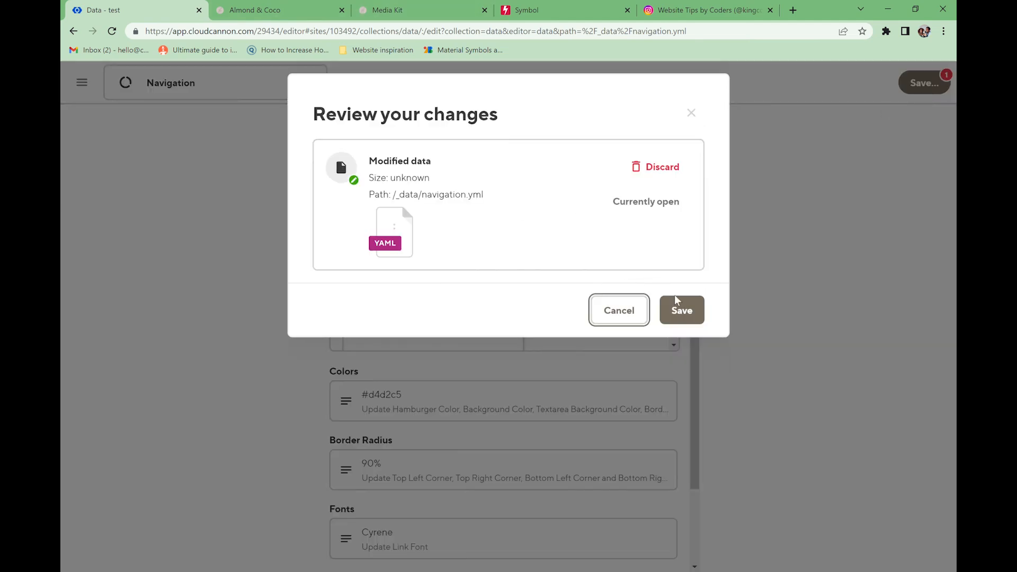
left_click(678, 307)
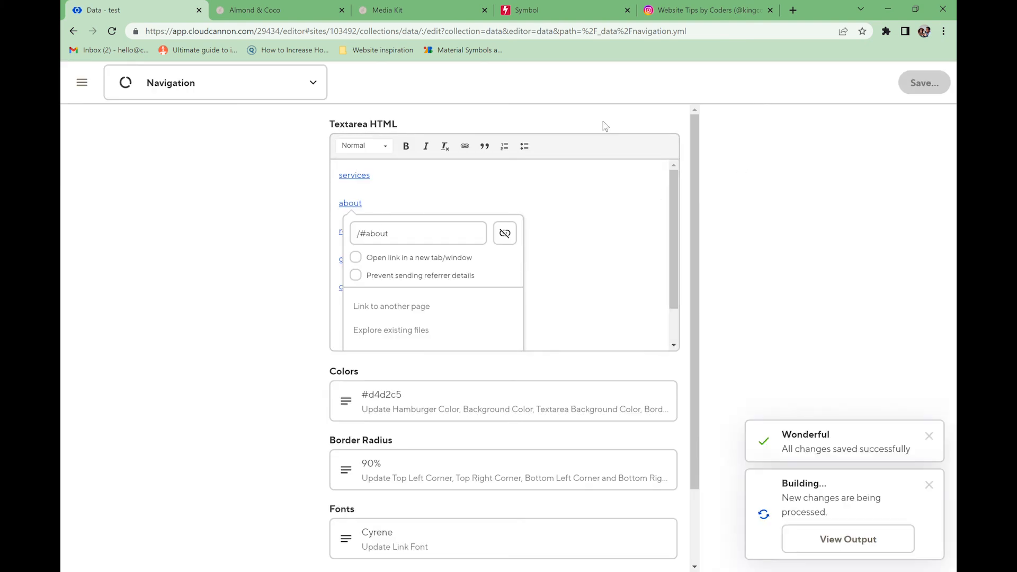
- On the live site, go to Contact and test the fixed about link
left_click(284, 11)
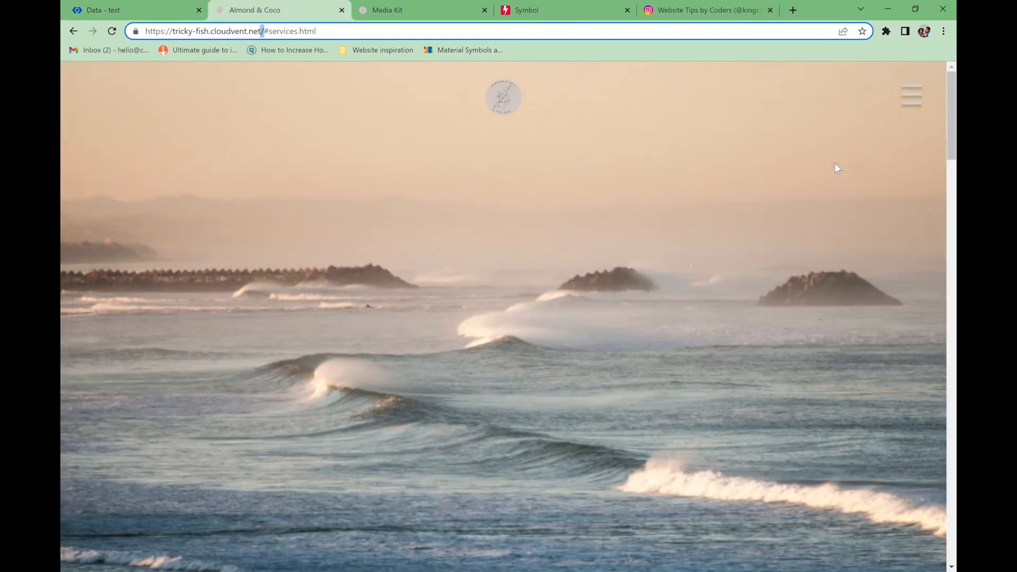
left_click(914, 99)
left_click(682, 439)
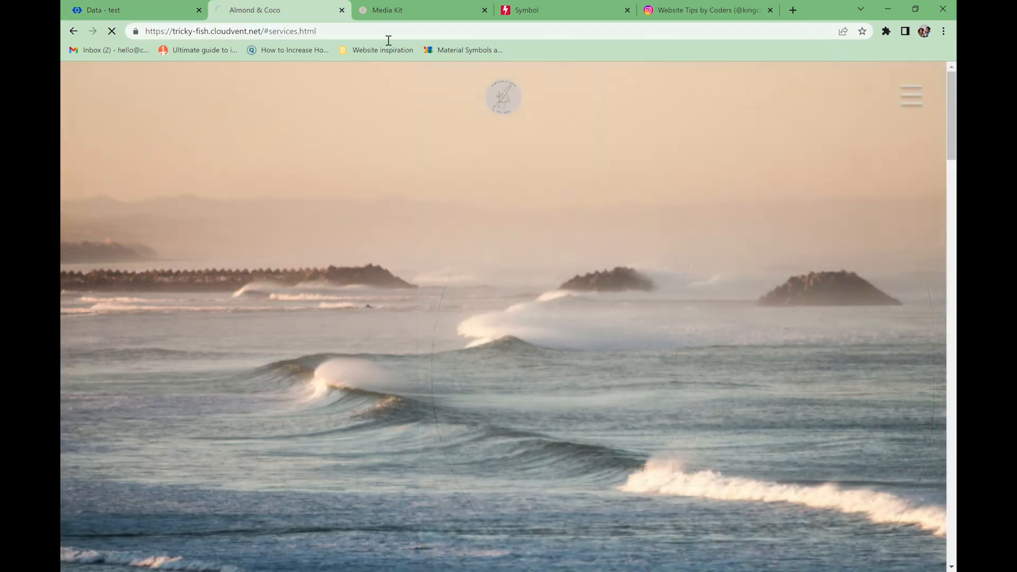
left_click(913, 105)
left_click(678, 356)
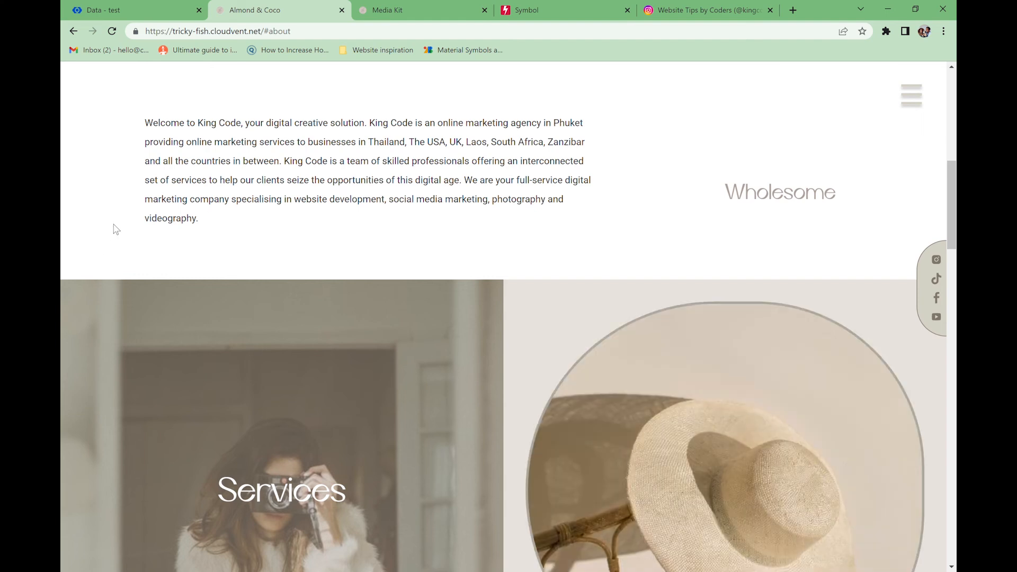
left_click(110, 15)
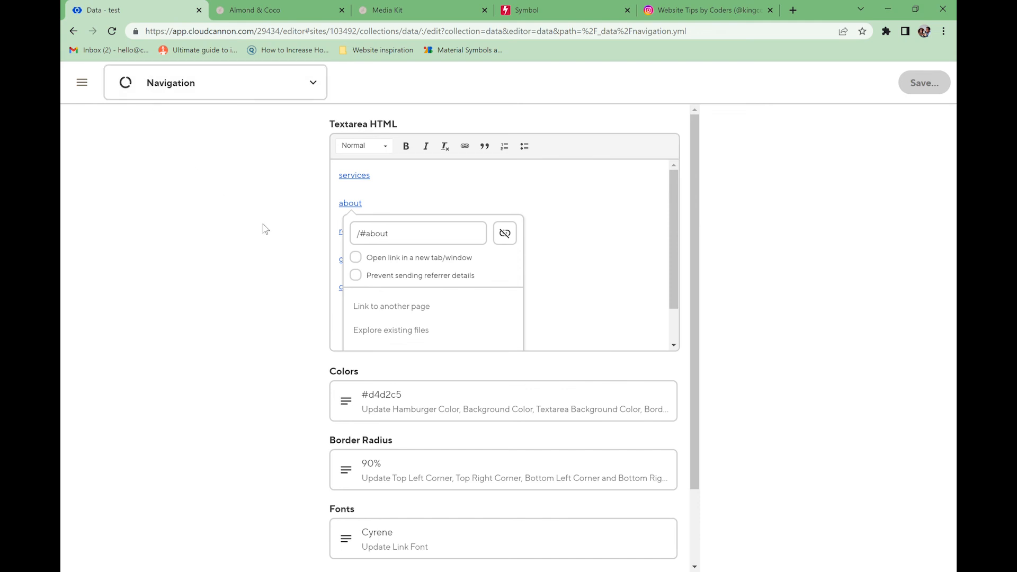
- Open the Home page for editing from the site's Pages list
left_click(82, 82)
left_click(175, 322)
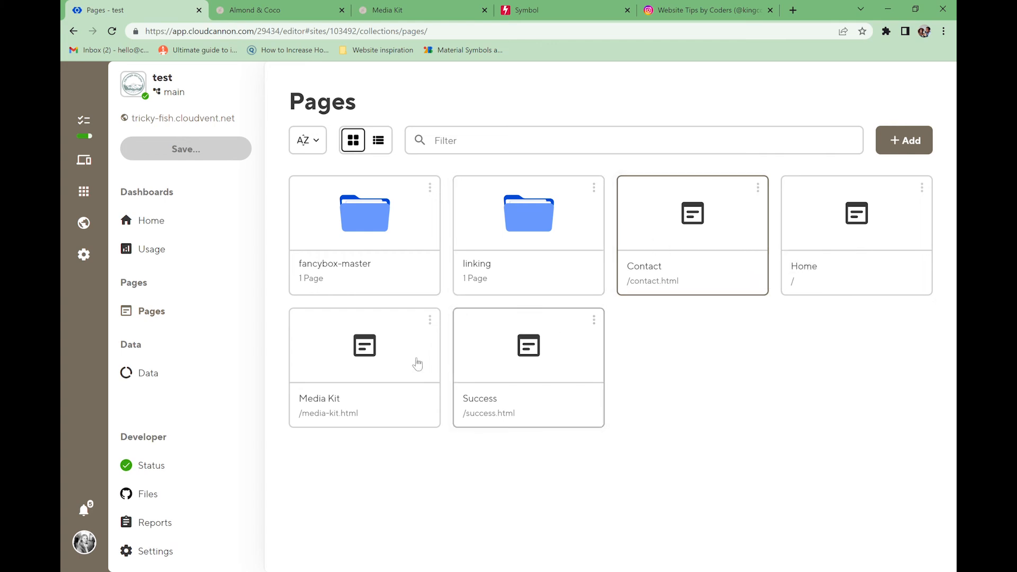
left_click(819, 237)
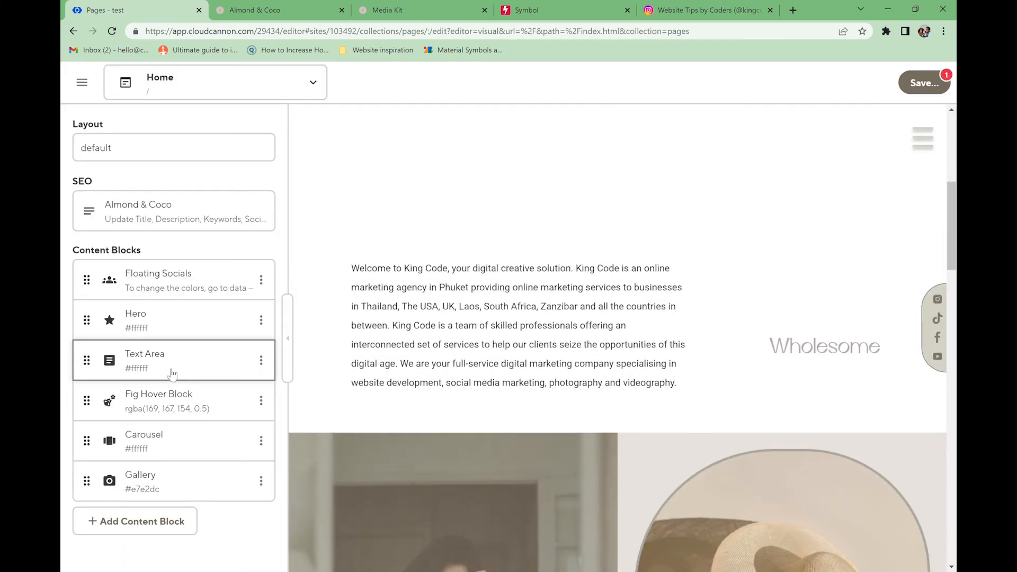
scroll(449, 363, "up", 5)
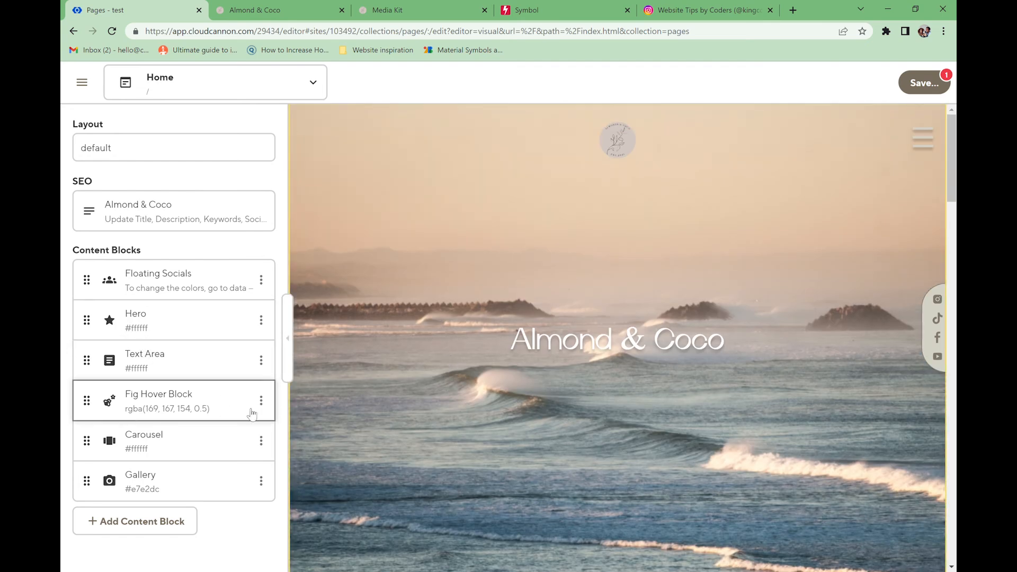
- Check block link IDs: services on Fig Hover Block, reviews on Carousel
left_click(197, 416)
left_click(129, 508)
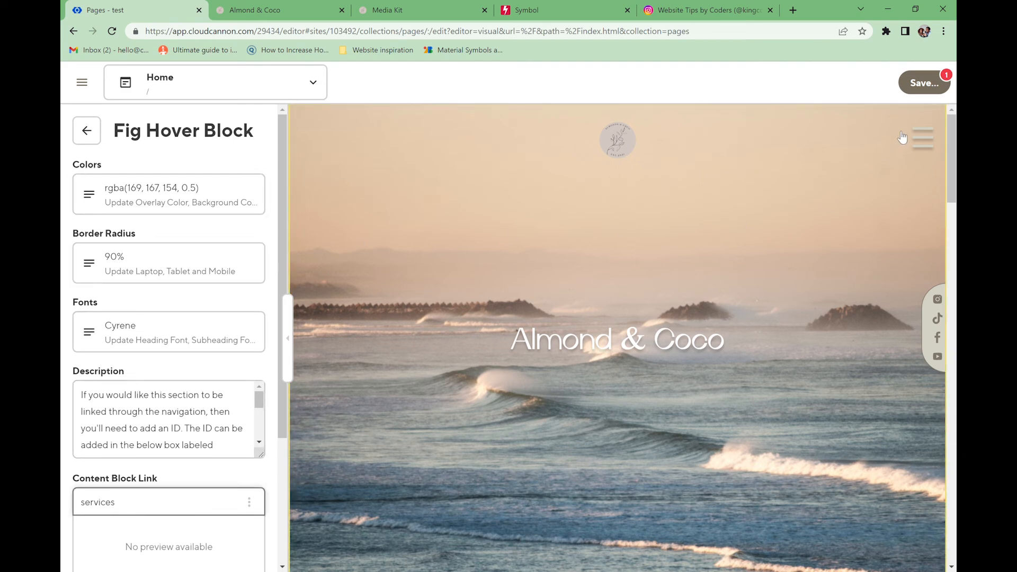
left_click(923, 139)
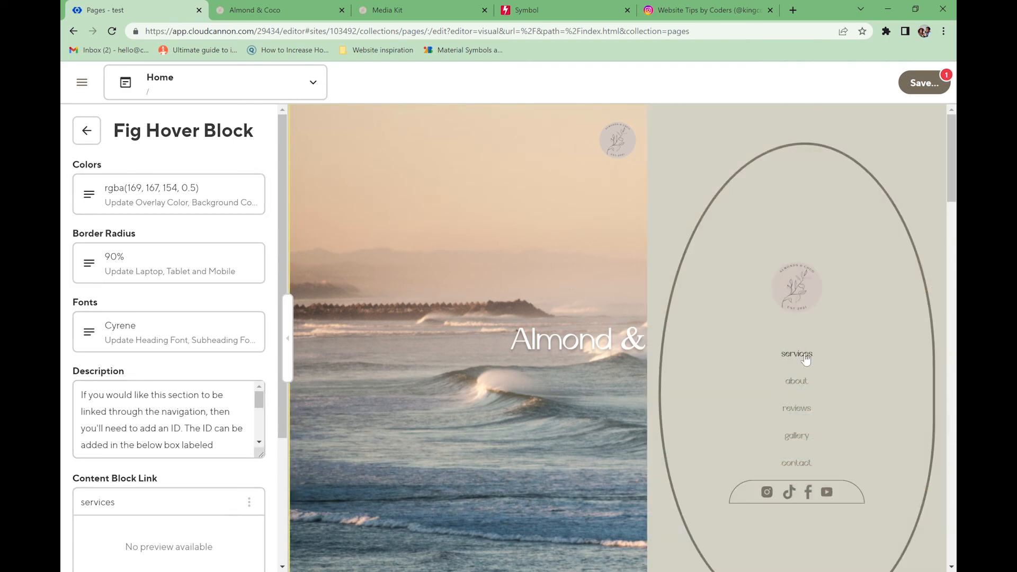
left_click(87, 130)
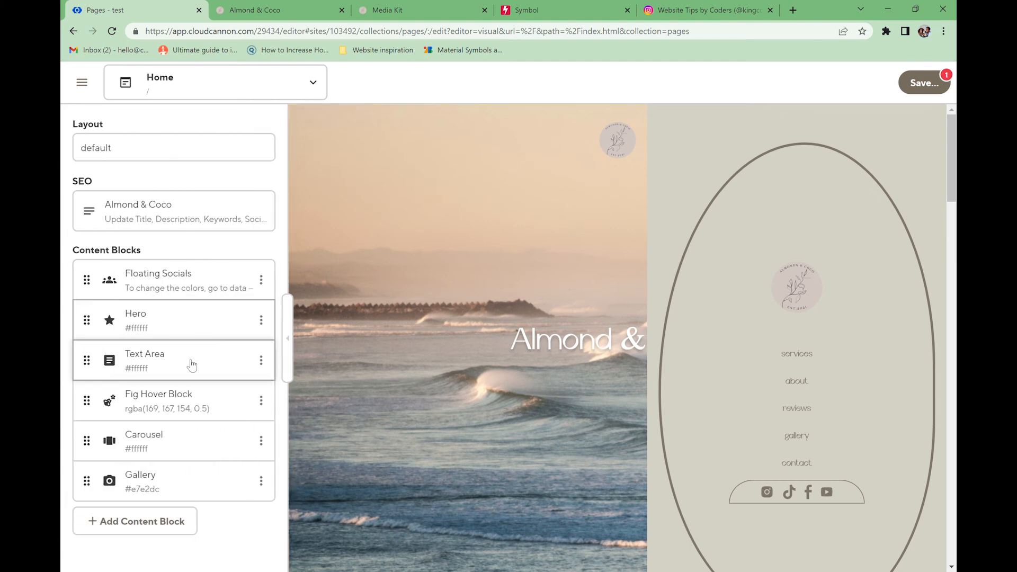
left_click(187, 444)
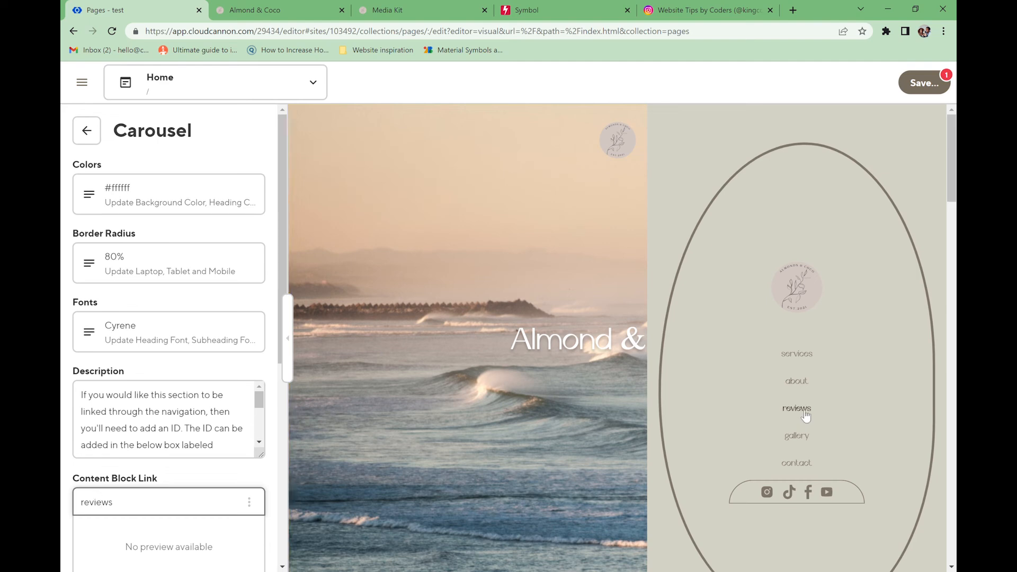
left_click(87, 131)
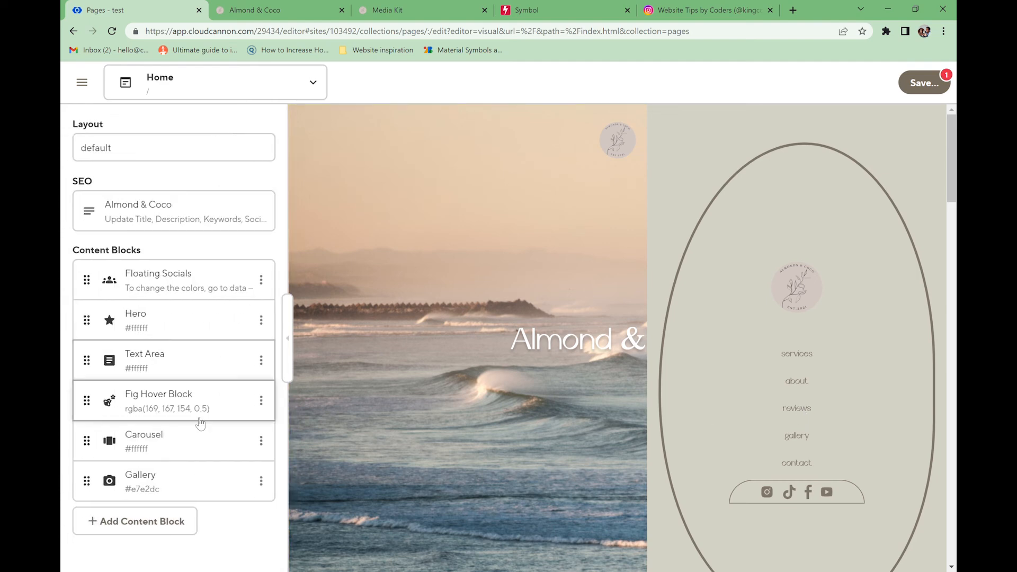
left_click(255, 410)
left_click(85, 139)
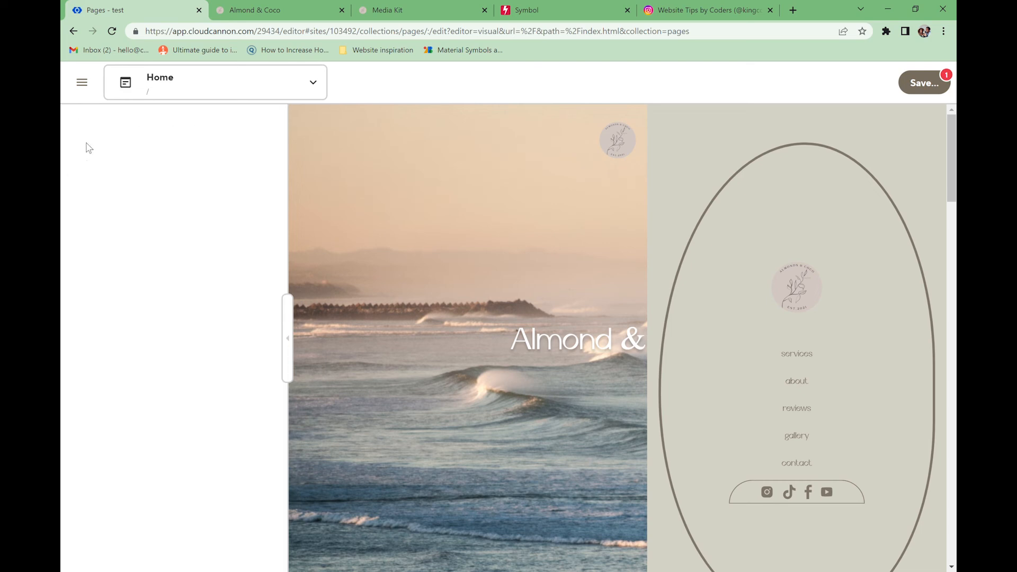
- Clone the Fig Hover Block and drag the copy below Gallery
left_click(261, 401)
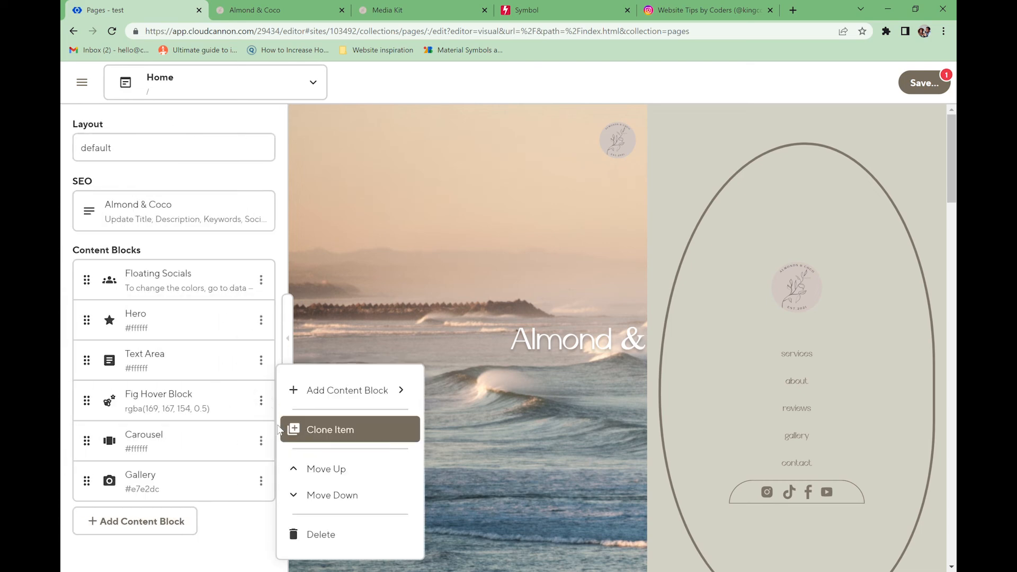
left_click(315, 430)
mouse_move(101, 447)
left_mouse_down()
mouse_move(88, 548)
mouse_move(87, 505)
left_mouse_up()
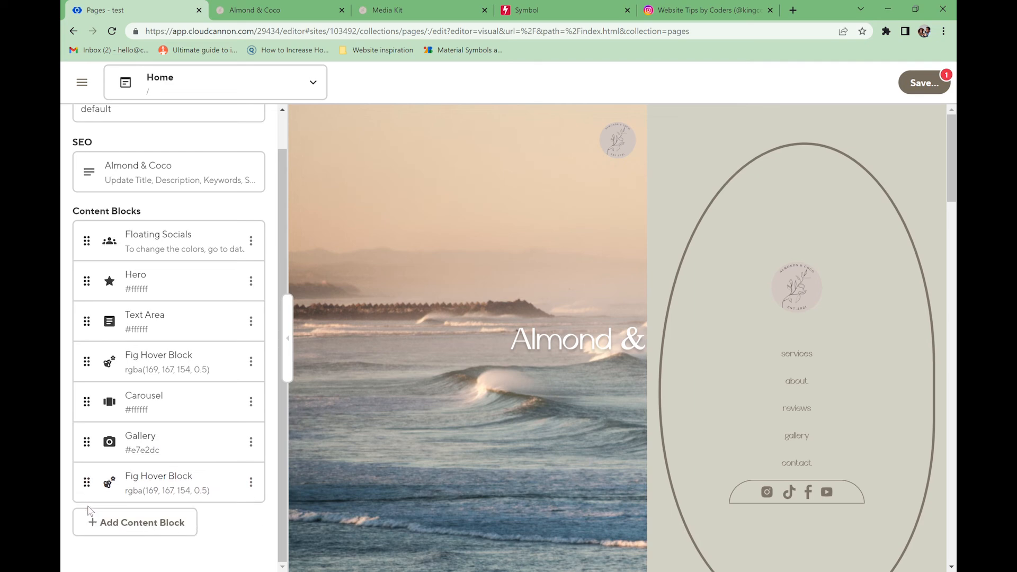
- Inspect the services link ID in the Fig Hover Block and its copy
left_click(226, 484)
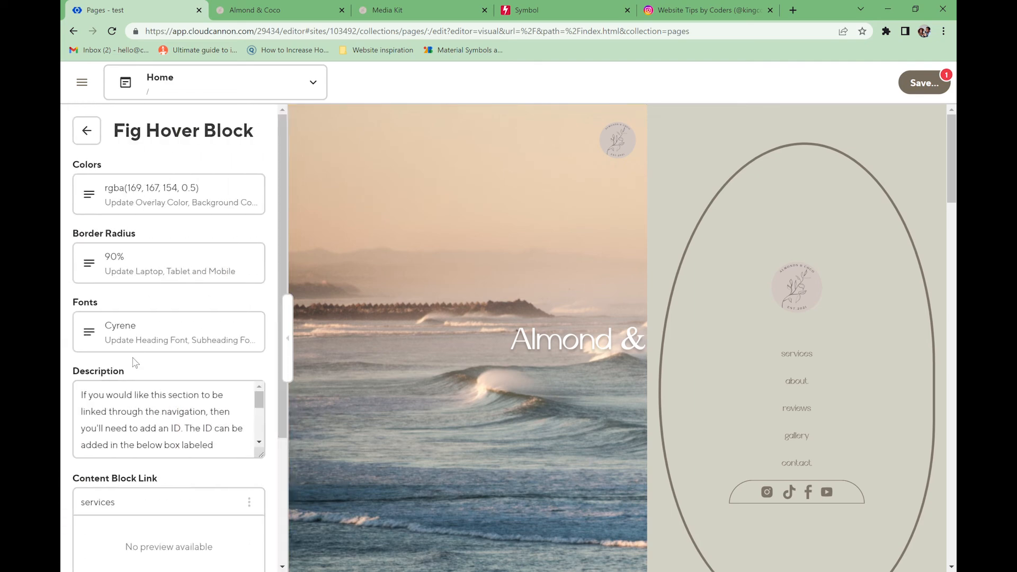
scroll(101, 335, "down", 3)
left_click_drag(116, 326, 82, 333)
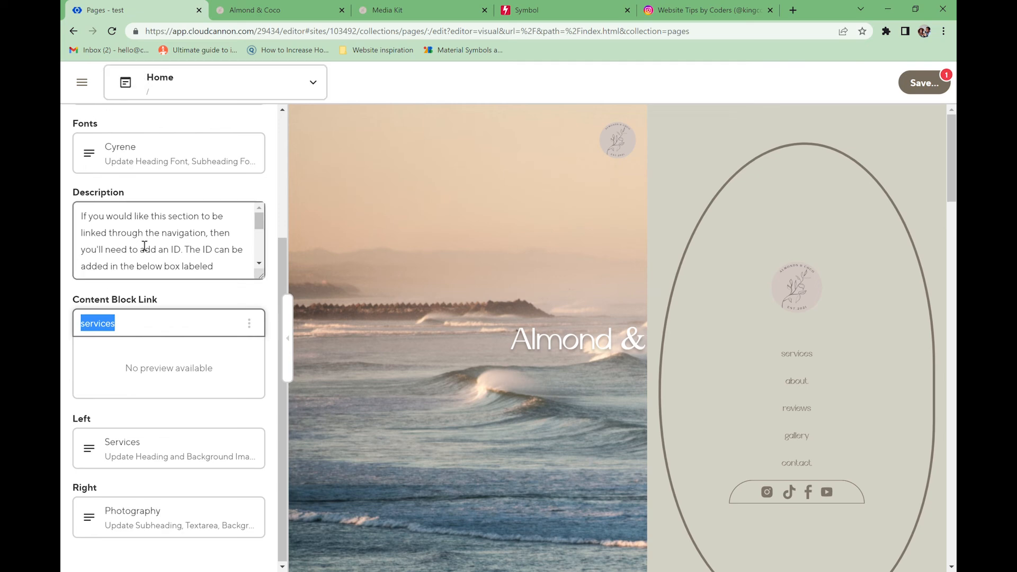
scroll(97, 148, "up", 3)
left_click(87, 131)
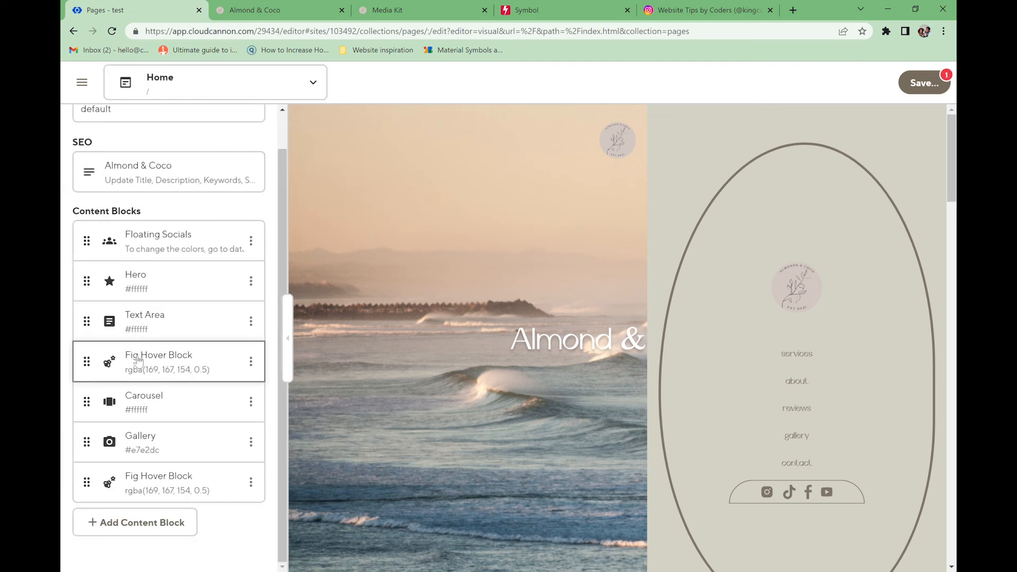
left_click(133, 356)
scroll(145, 433, "down", 3)
left_click_drag(129, 511, 64, 501)
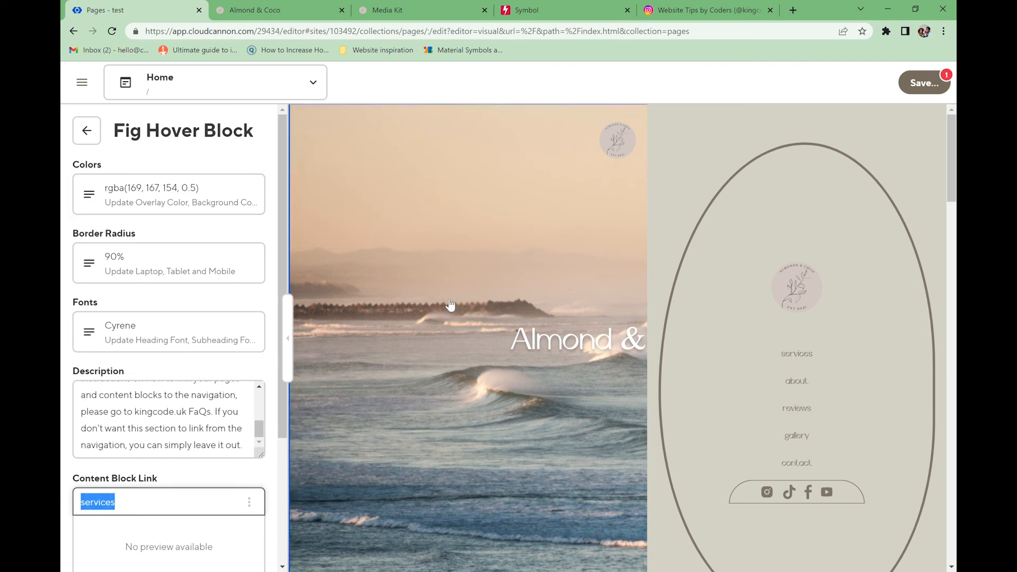
left_click(69, 143)
left_click(73, 140)
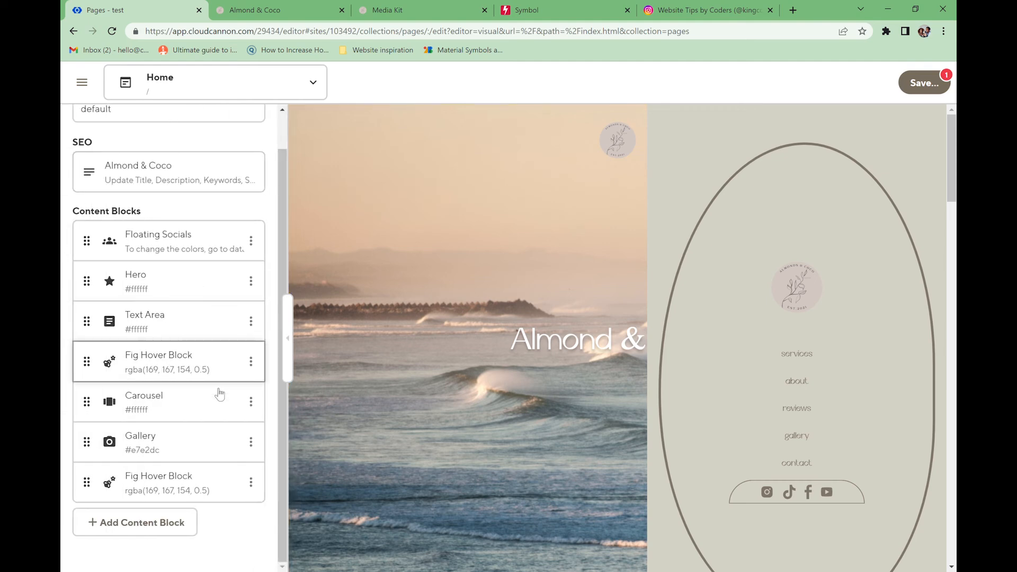
- Set the copy's left heading to Portfolio and its link ID to portfolio
left_click(163, 479)
scroll(120, 511, "down", 3)
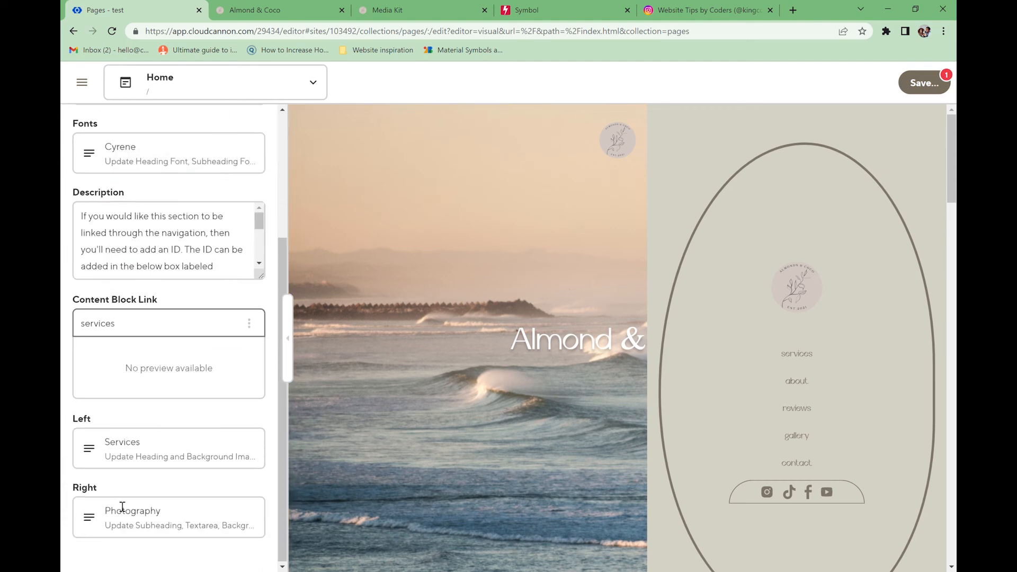
left_click(121, 475)
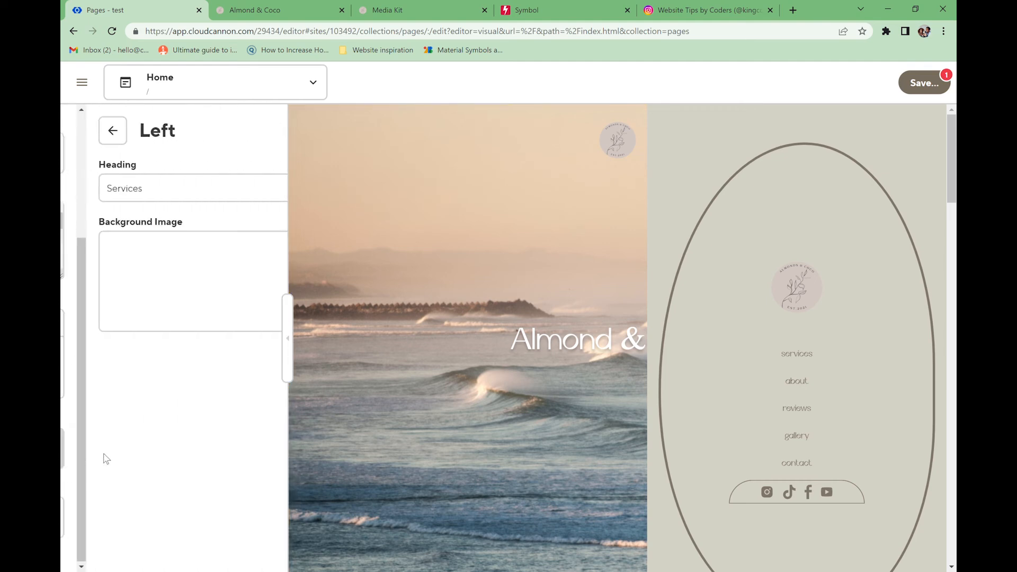
left_click_drag(154, 186, 83, 200)
type("Portfolio")
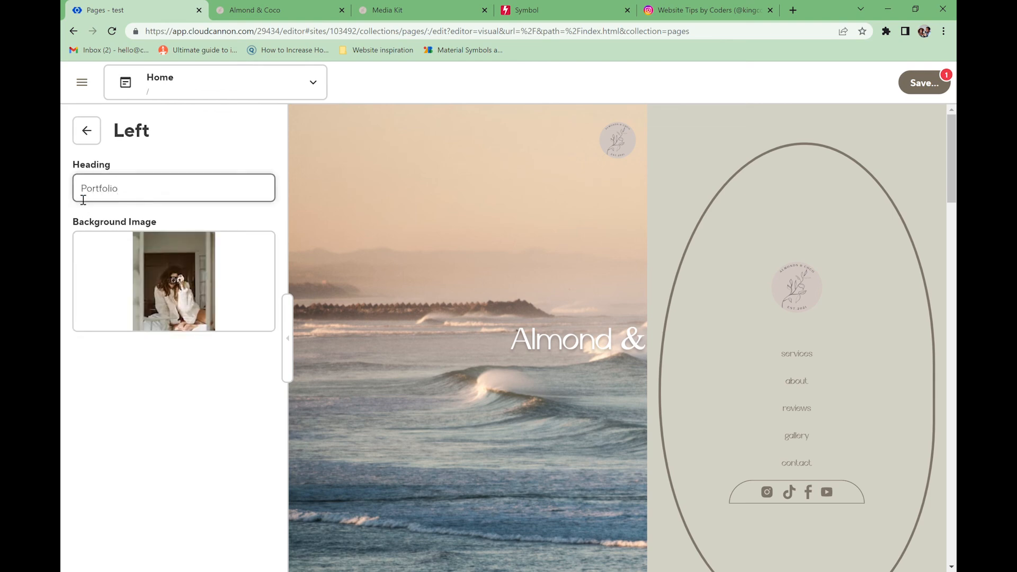
left_click(86, 137)
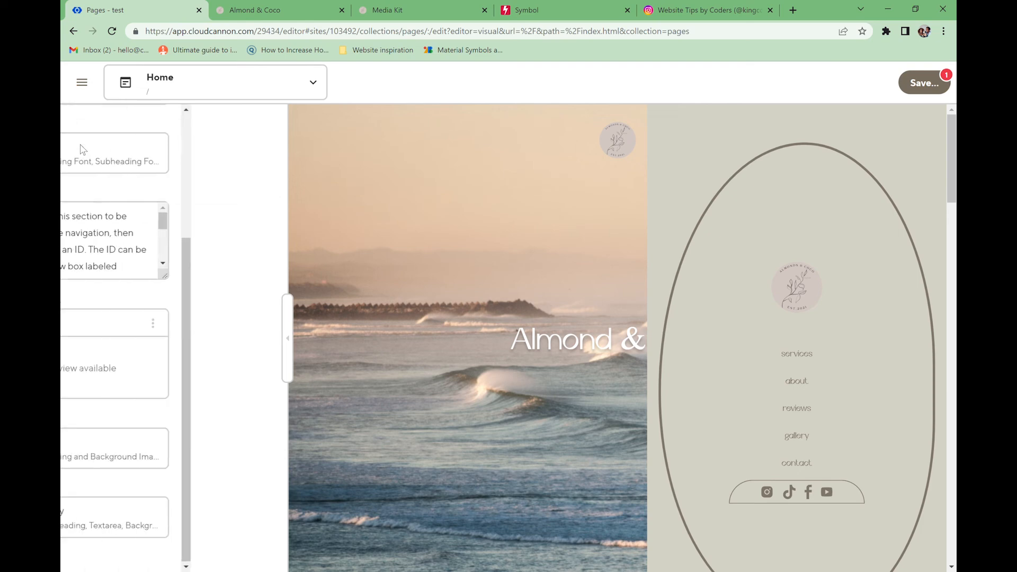
left_click_drag(129, 332, 85, 332)
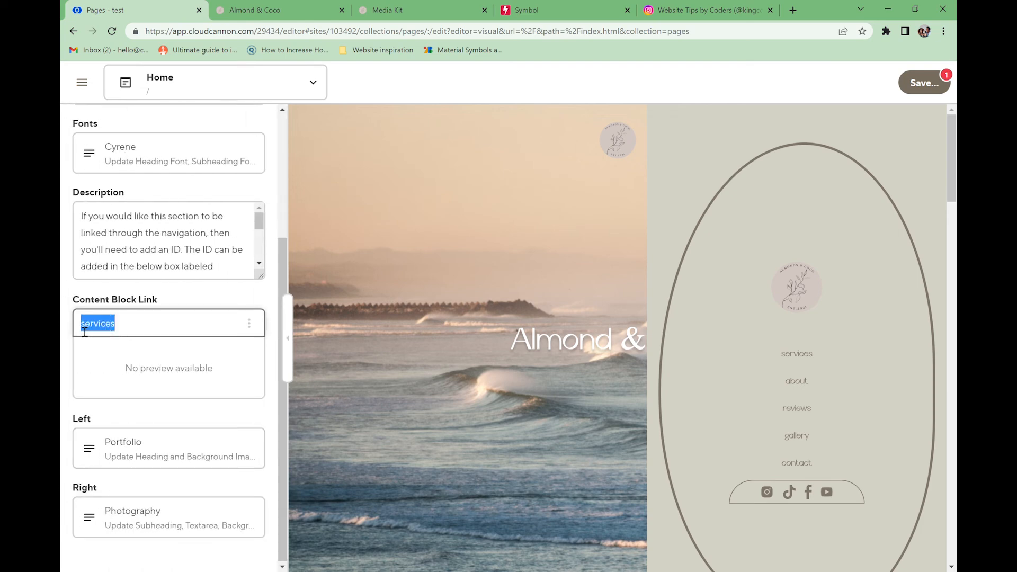
type("portfolio")
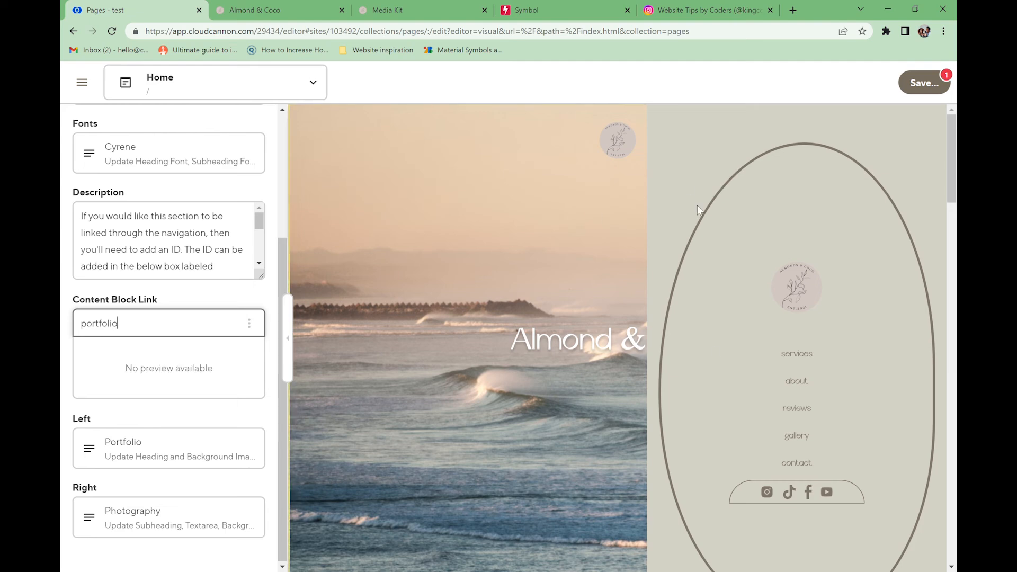
left_click(804, 405)
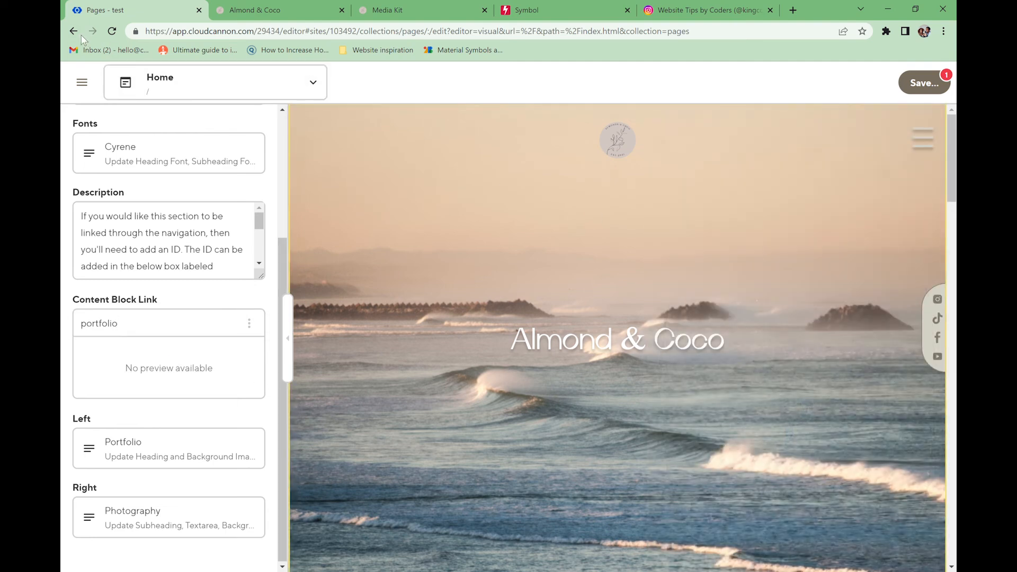
left_click(82, 82)
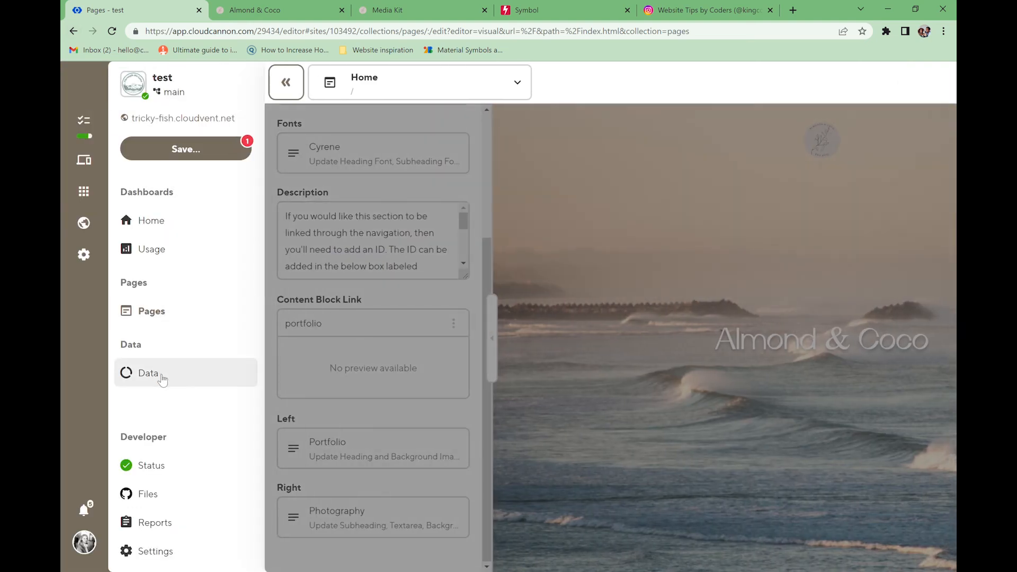
- Add a portfolio entry linked to /#portfolio below contact in Navigation data, then save all
left_click(162, 379)
left_click(638, 231)
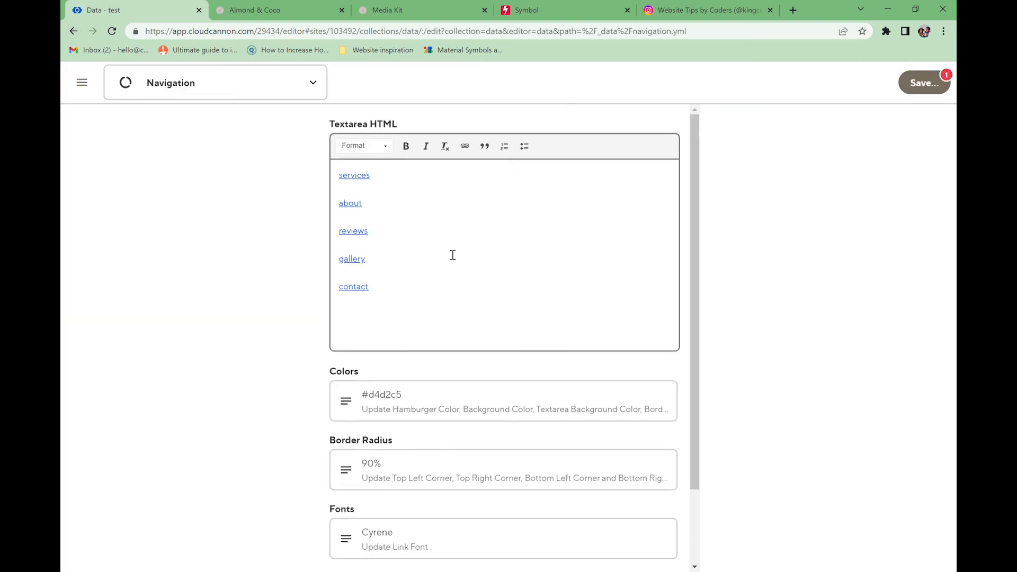
left_click(378, 291)
key("Return")
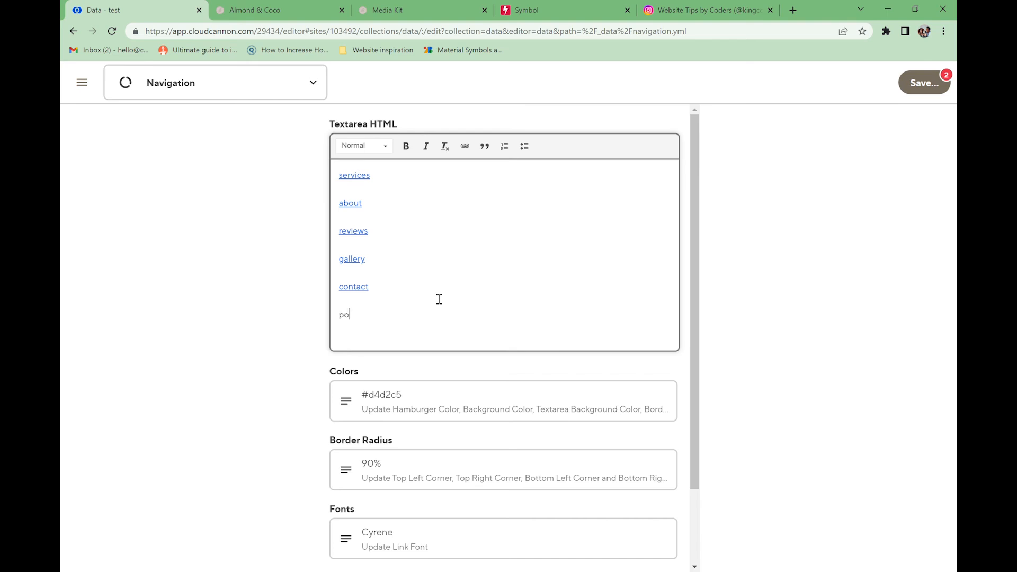
left_click_drag(415, 316, 360, 321)
left_click(465, 146)
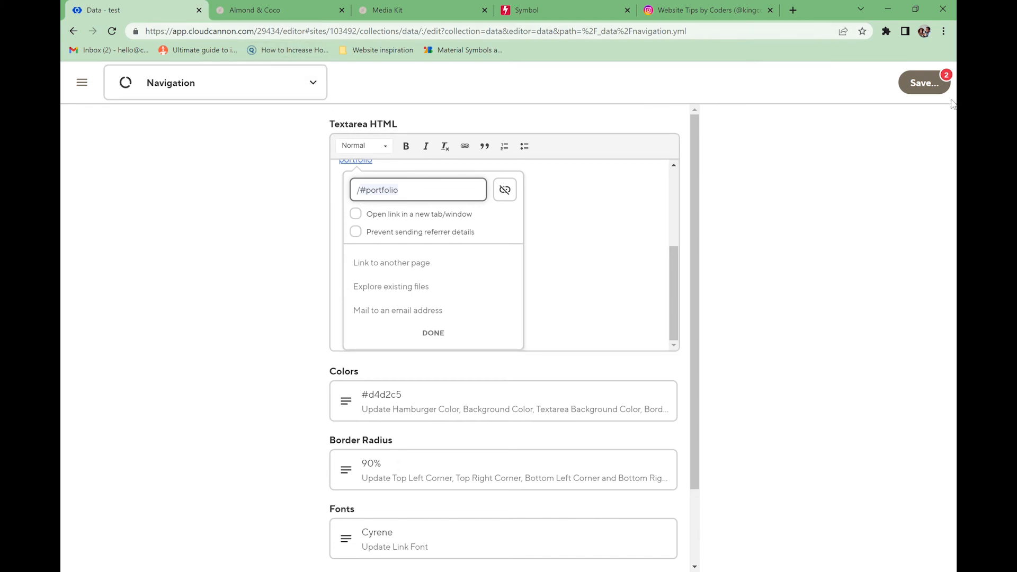
left_click(925, 84)
left_click(680, 401)
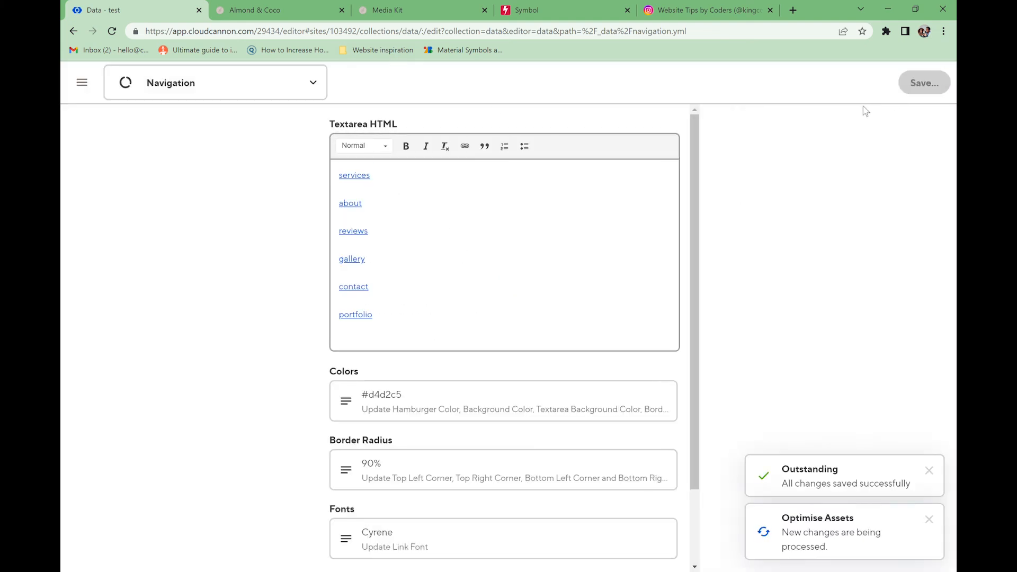
- Verify the live portfolio menu link reaches the Portfolio section from home and Contact pages
left_click(294, 5)
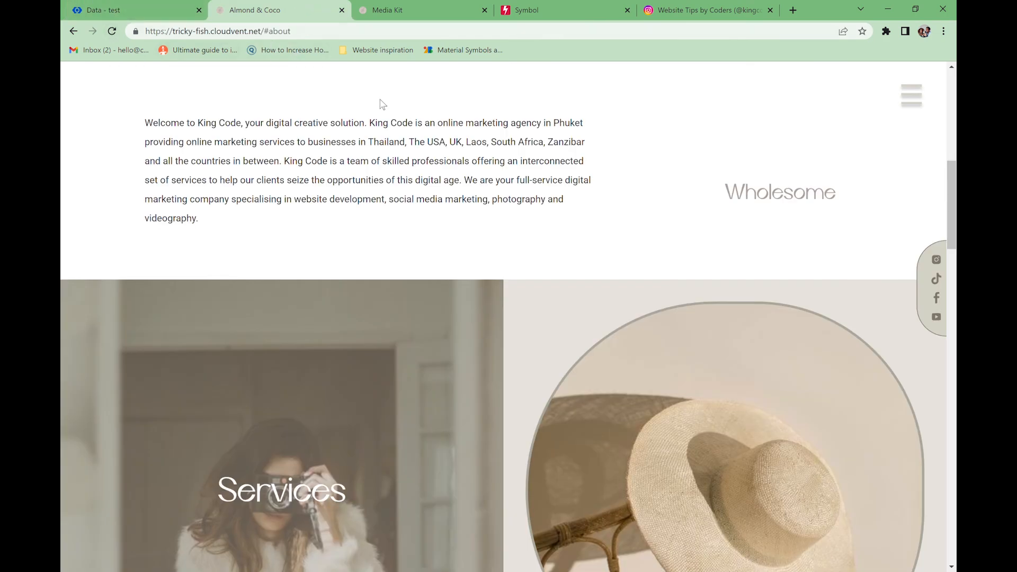
scroll(656, 223, "up", 10)
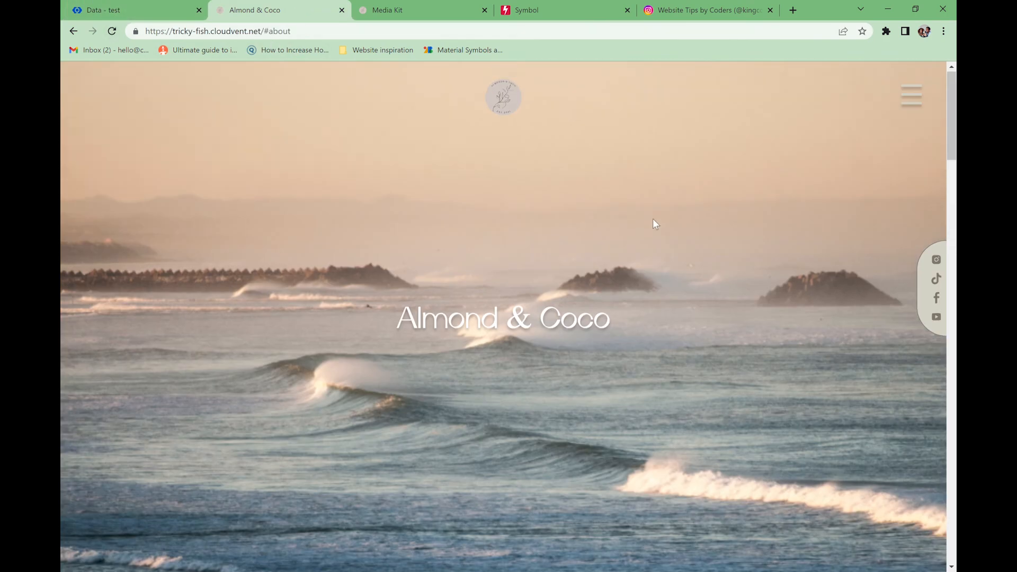
left_click(497, 109)
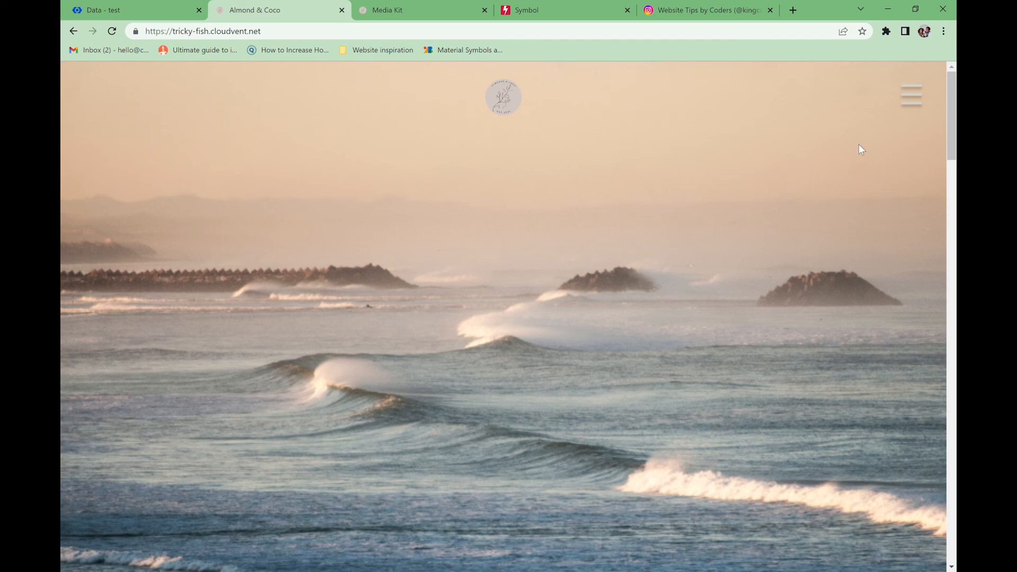
left_click(910, 98)
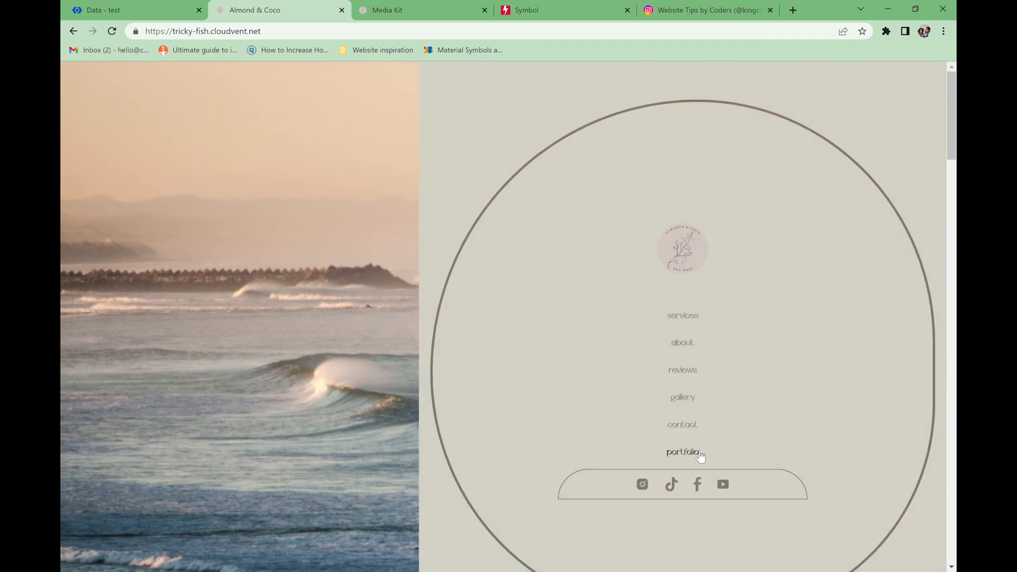
left_click(684, 452)
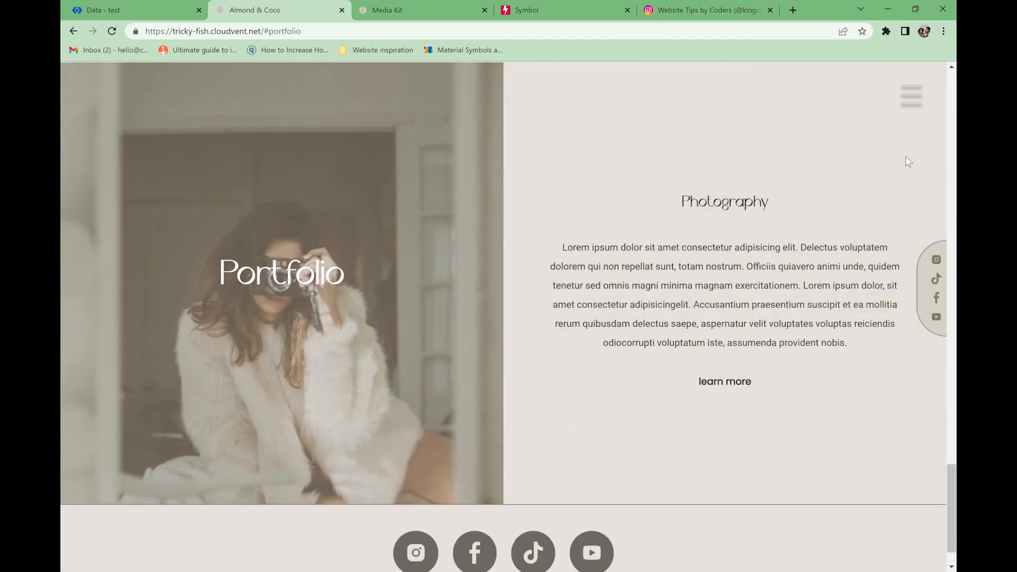
left_click(911, 98)
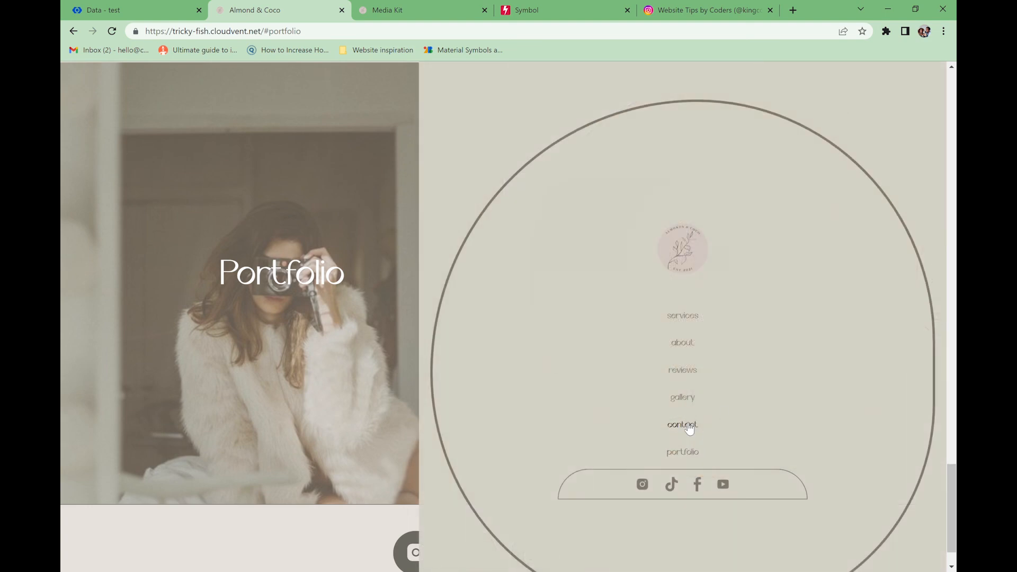
left_click(685, 425)
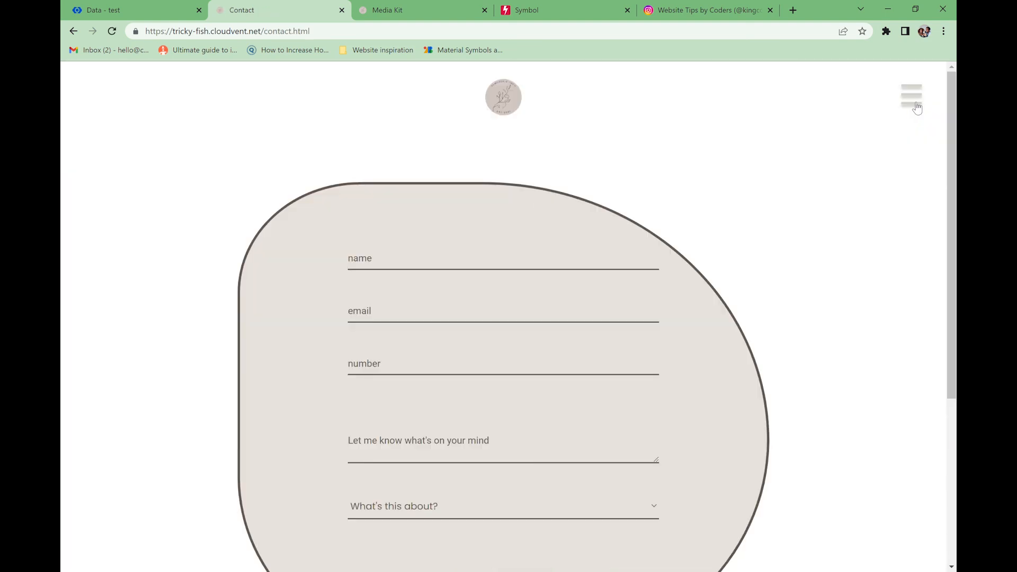
left_click(917, 108)
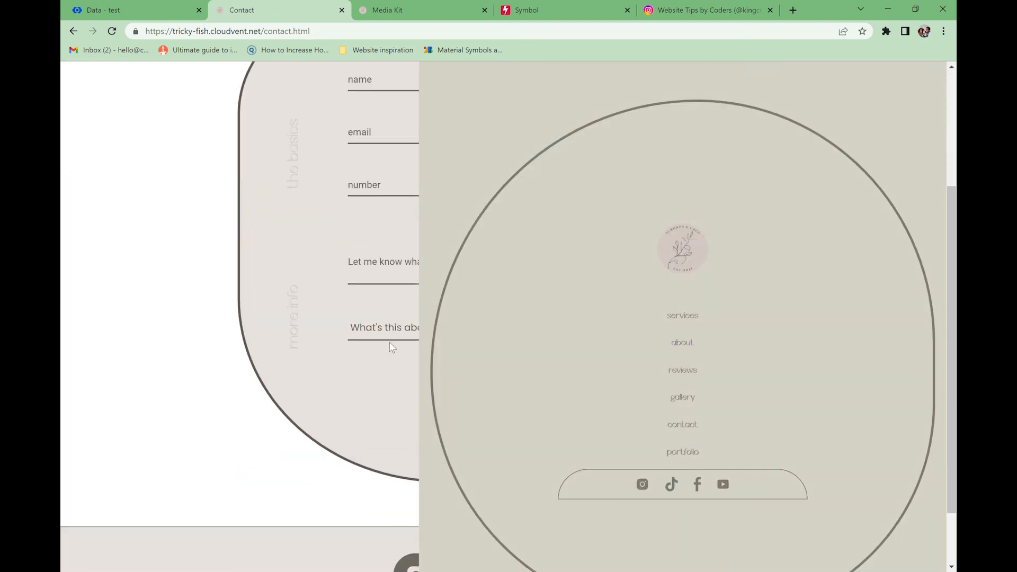
left_click(691, 452)
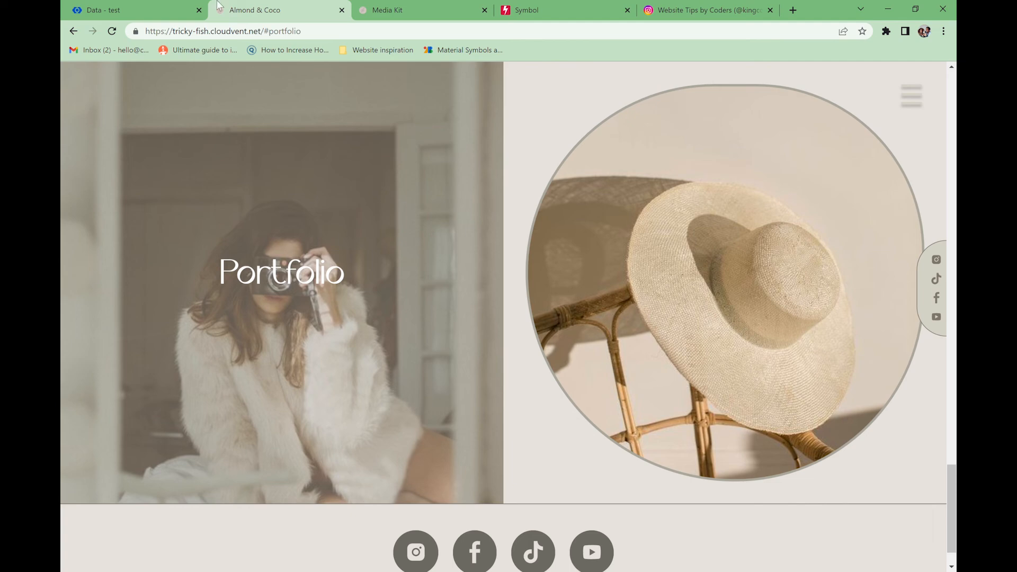
left_click(122, 9)
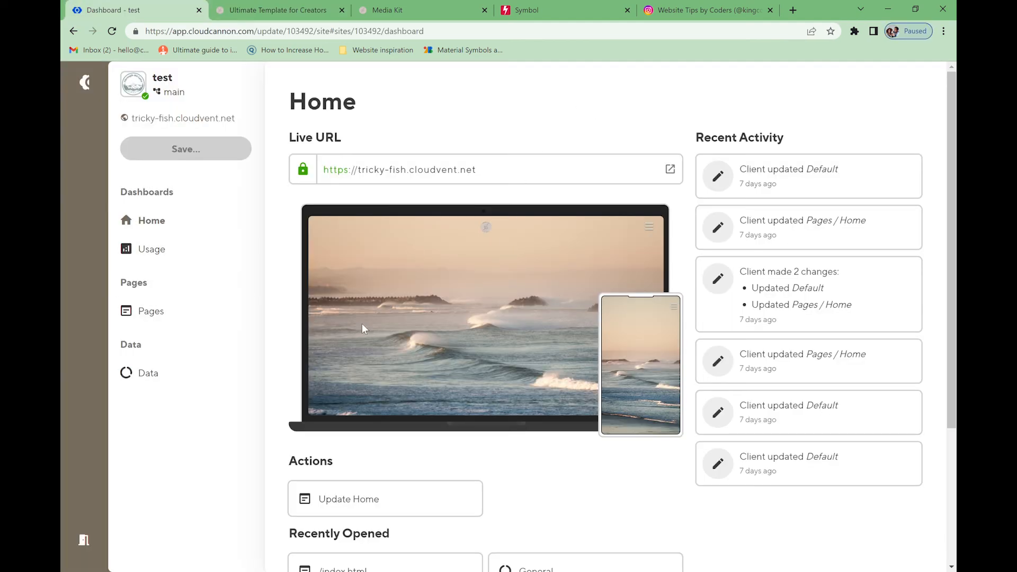
- Open the Home page's SEO settings from the Pages list
left_click(185, 318)
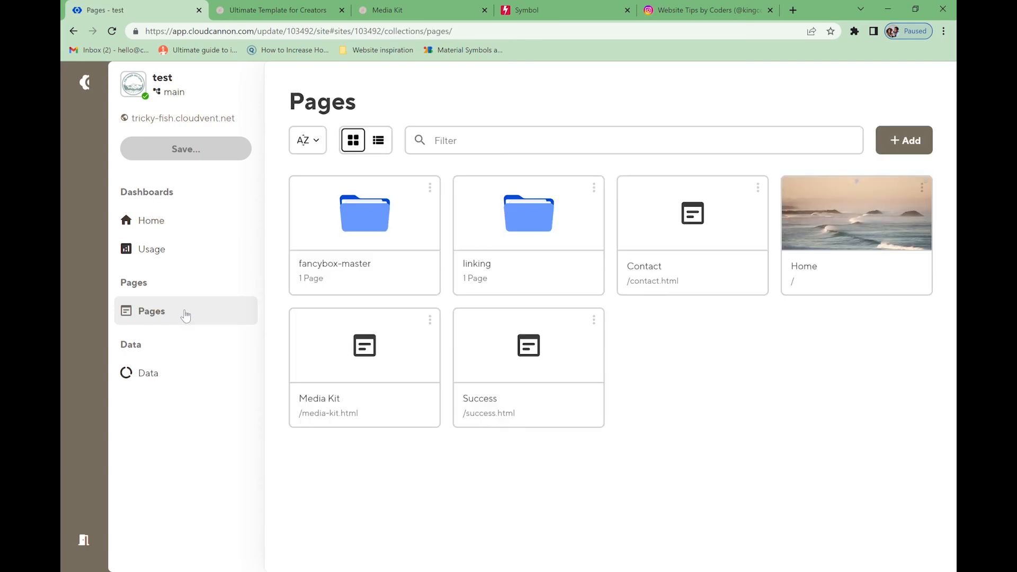
left_click(532, 236)
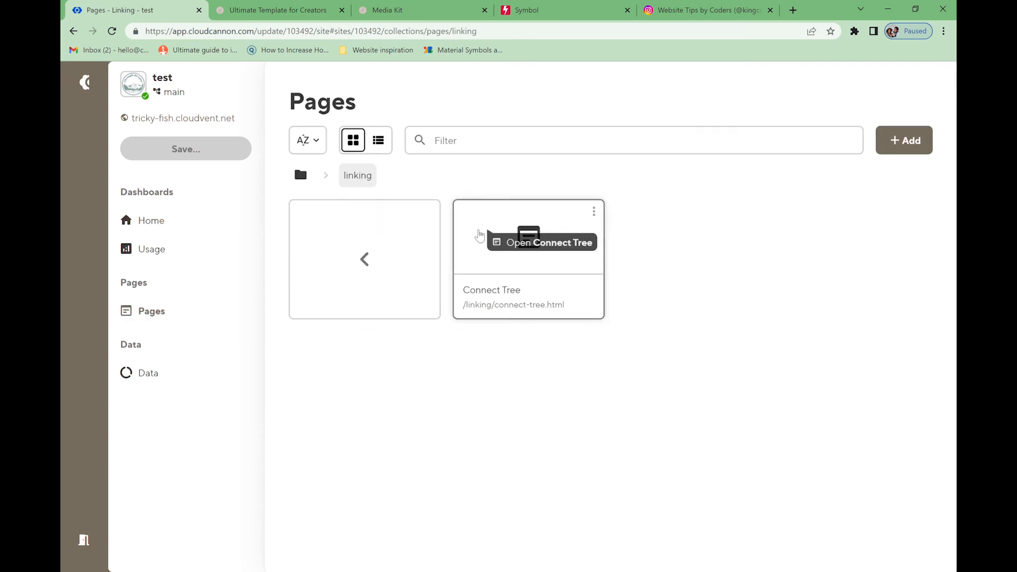
left_click(402, 268)
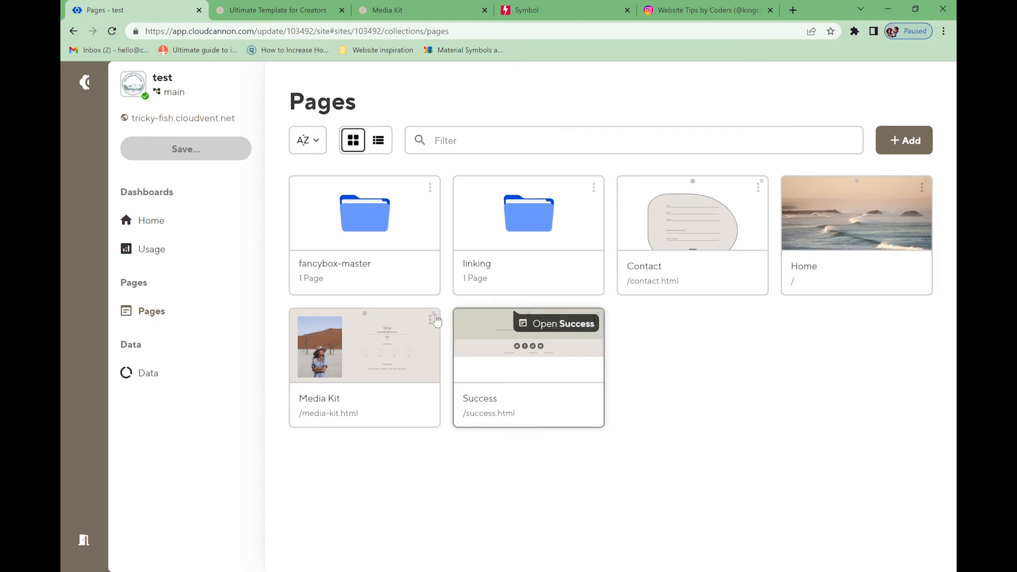
left_click(827, 219)
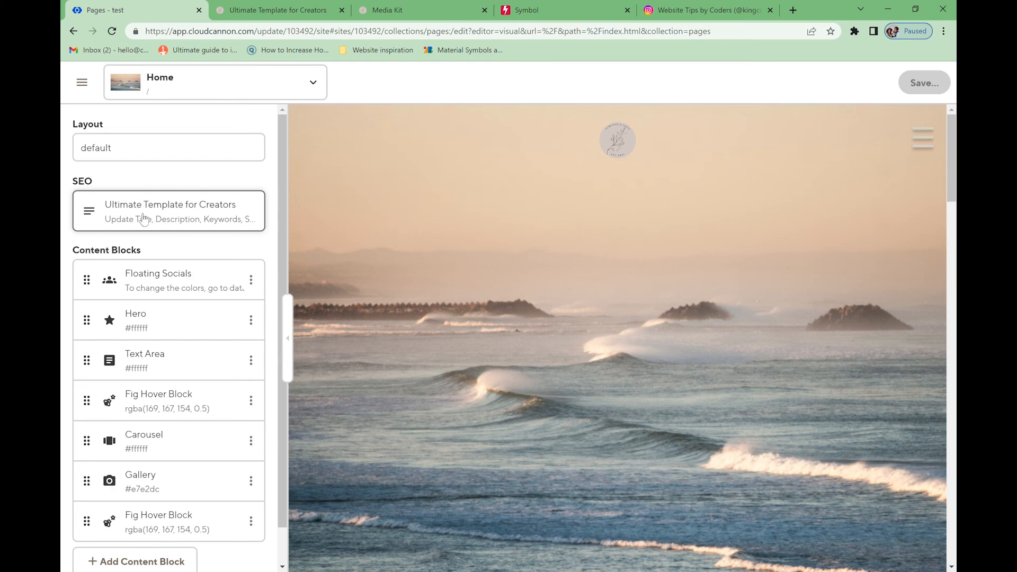
left_click(137, 218)
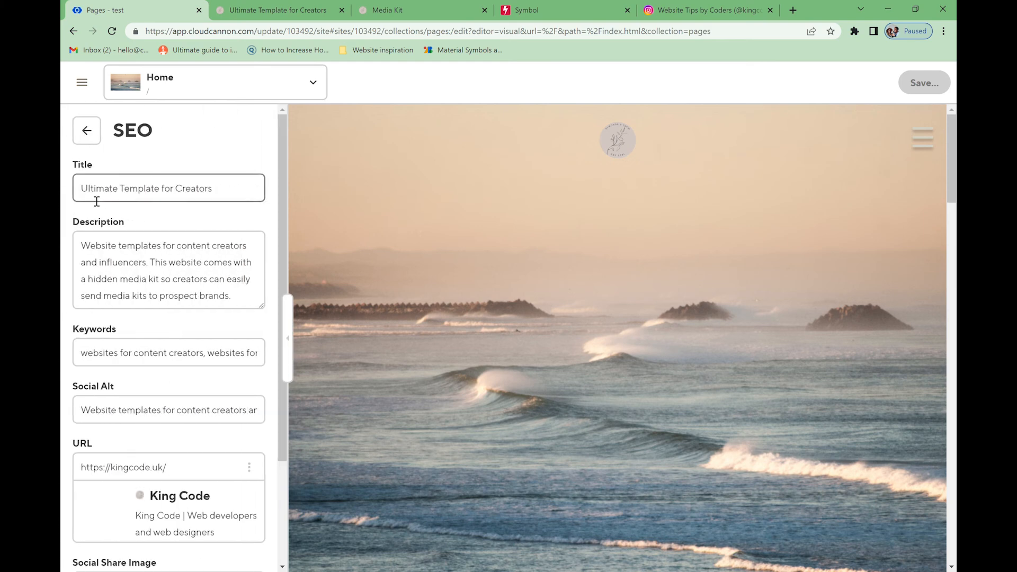
- Set the SEO title to Almond & Coco and rewrite the description about Google search pop-ups
left_click(237, 196)
left_click_drag(237, 196, 79, 198)
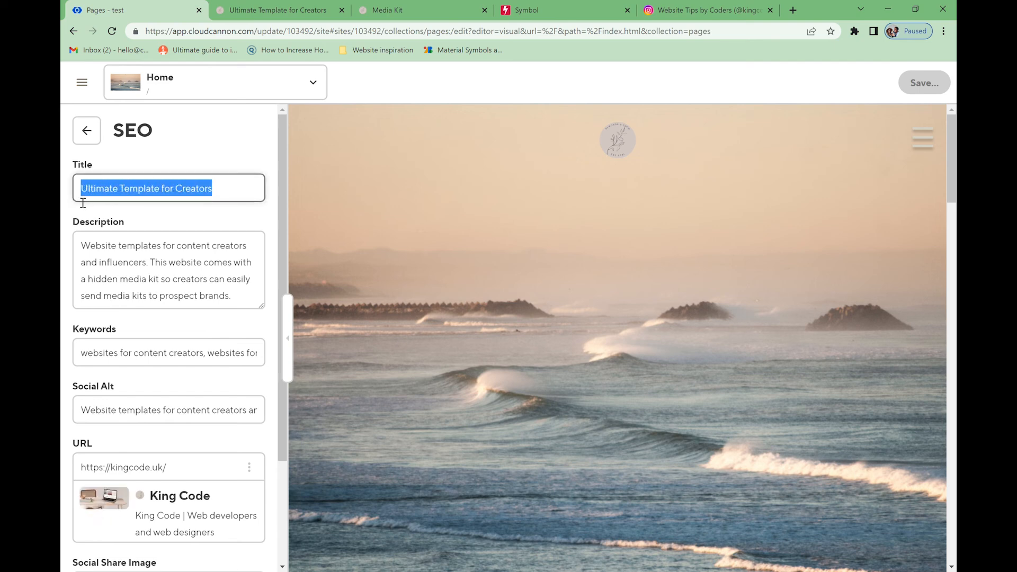
type("Almond & Coco")
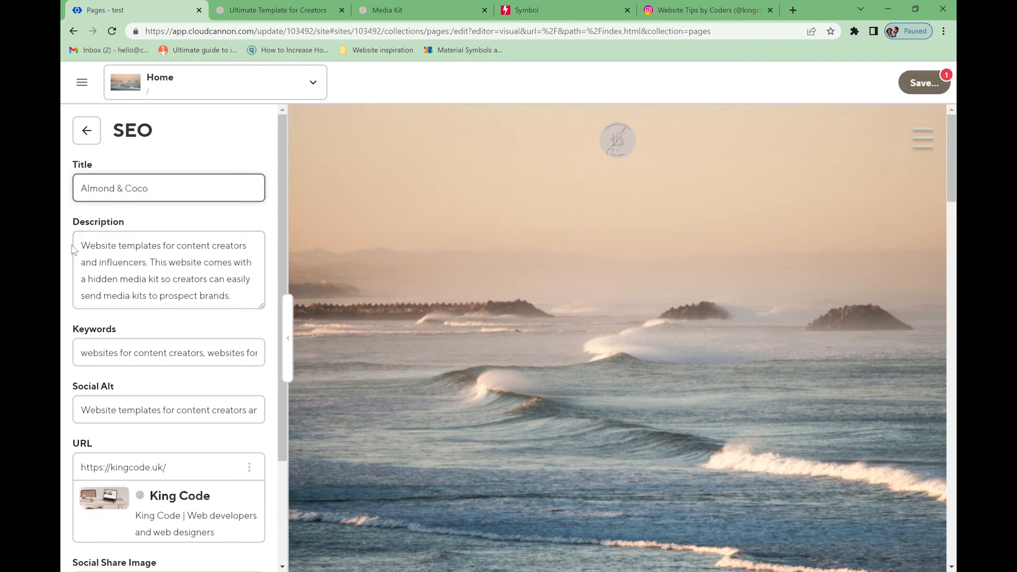
left_click_drag(81, 246, 251, 319)
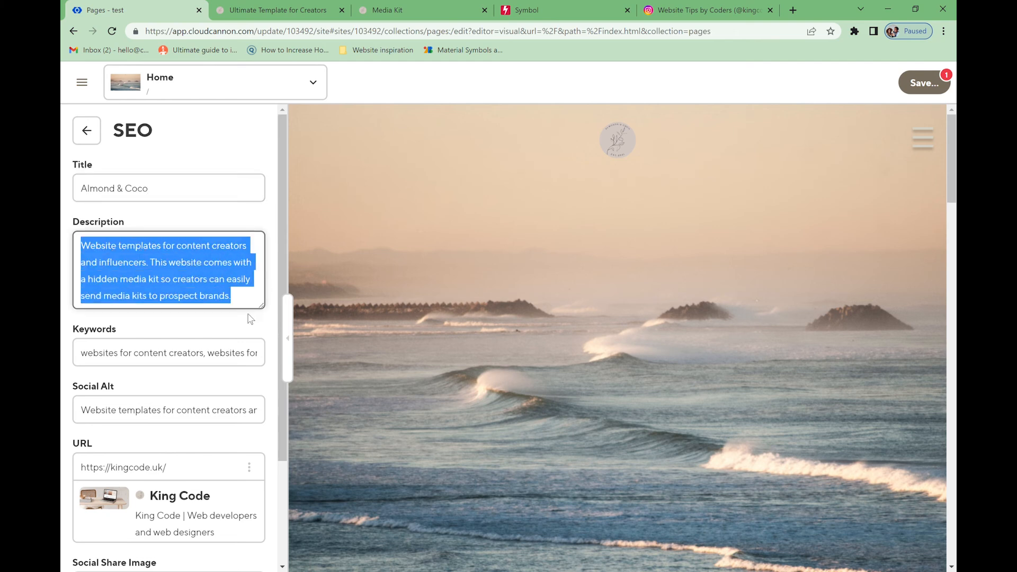
key("BackSpace")
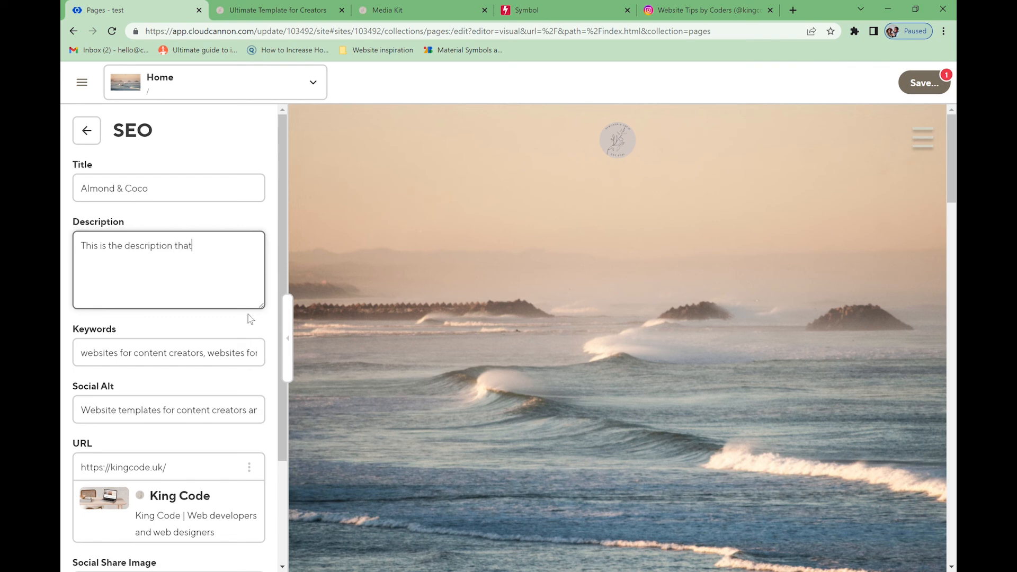
type("This is the description that will pop up when someone searches you on Google.")
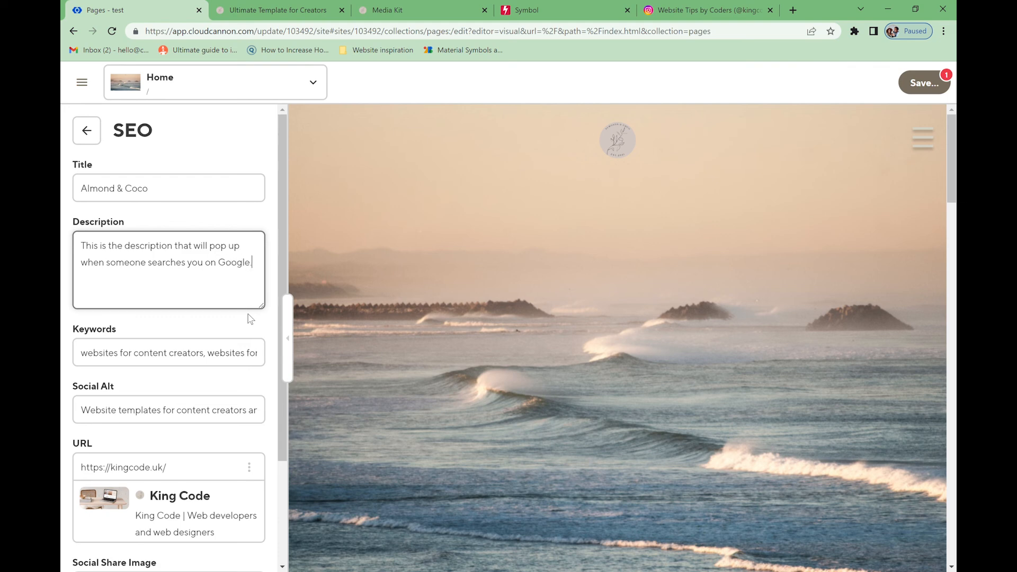
left_click(793, 10)
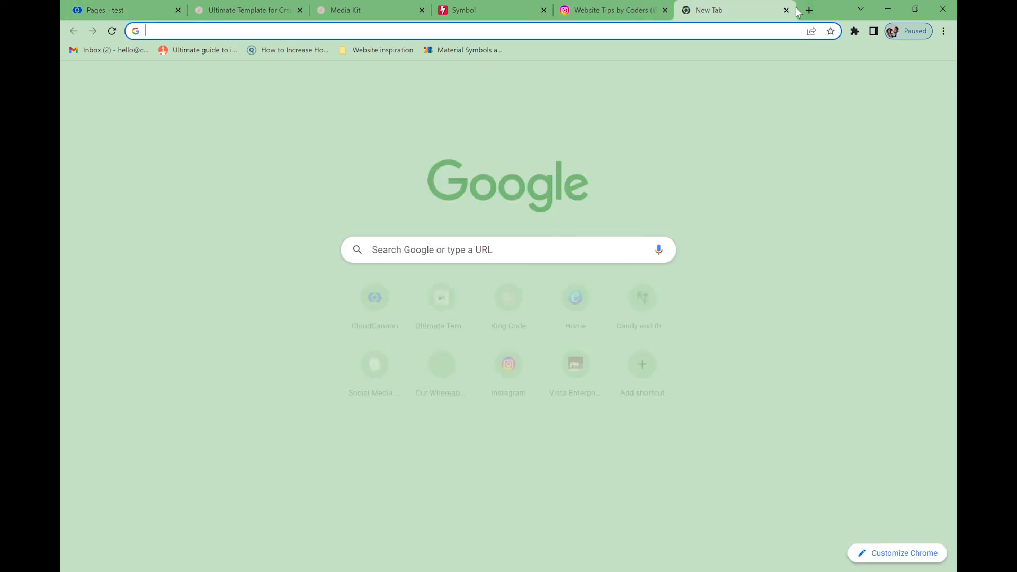
- Search Google for 'candy and the king' and highlight the first result's description
type("can")
type("dy and the")
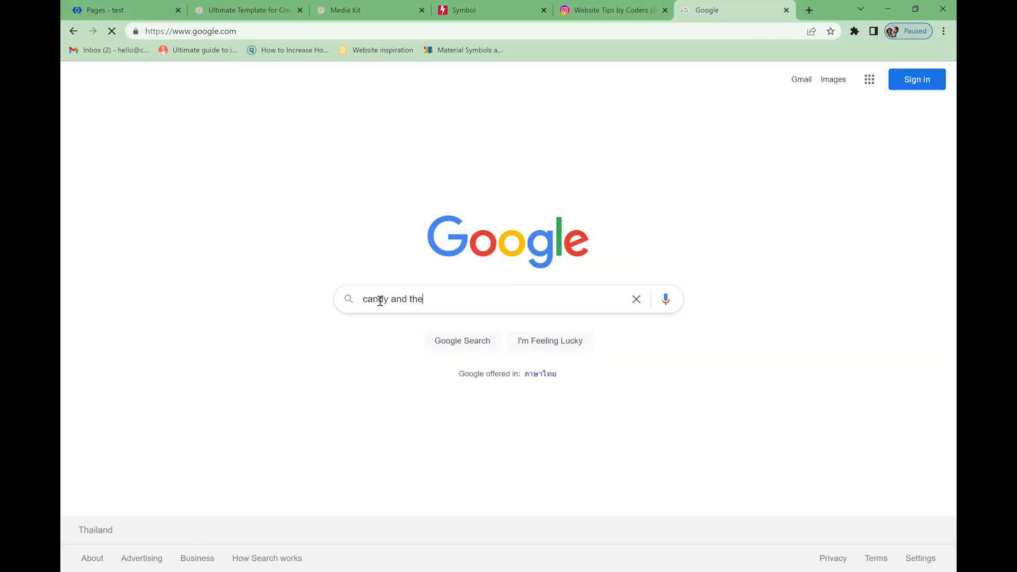
type(" king")
key("Return")
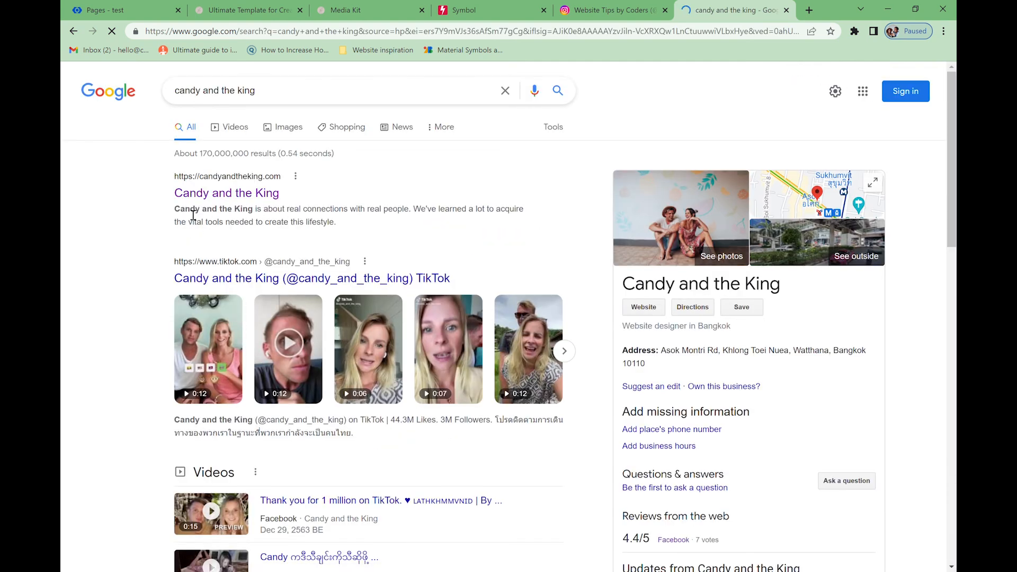
left_click_drag(177, 212, 360, 232)
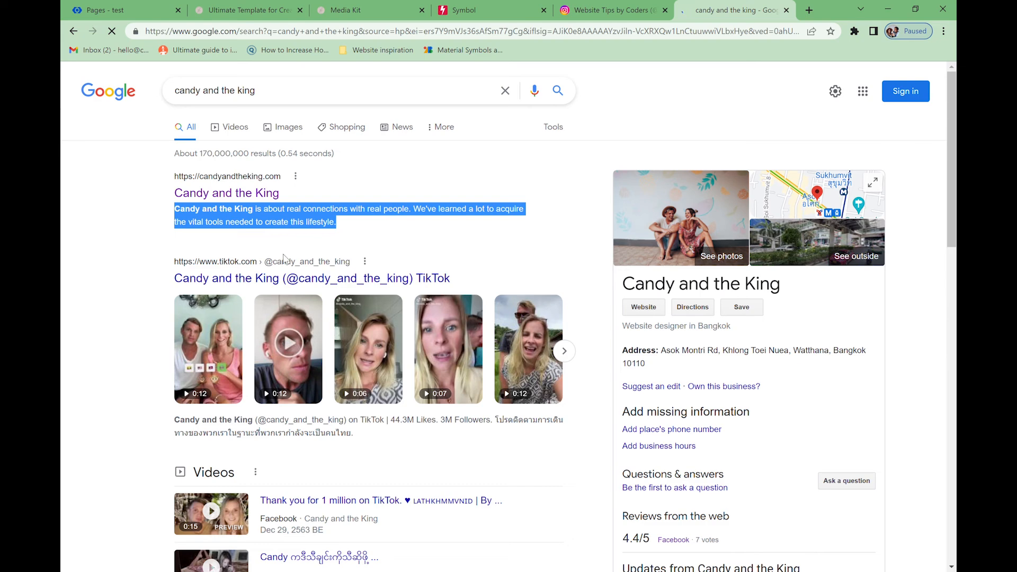
- Search 'king code uk', highlight King Code's result description, then close the tab
left_click_drag(284, 92, 150, 86)
type("k")
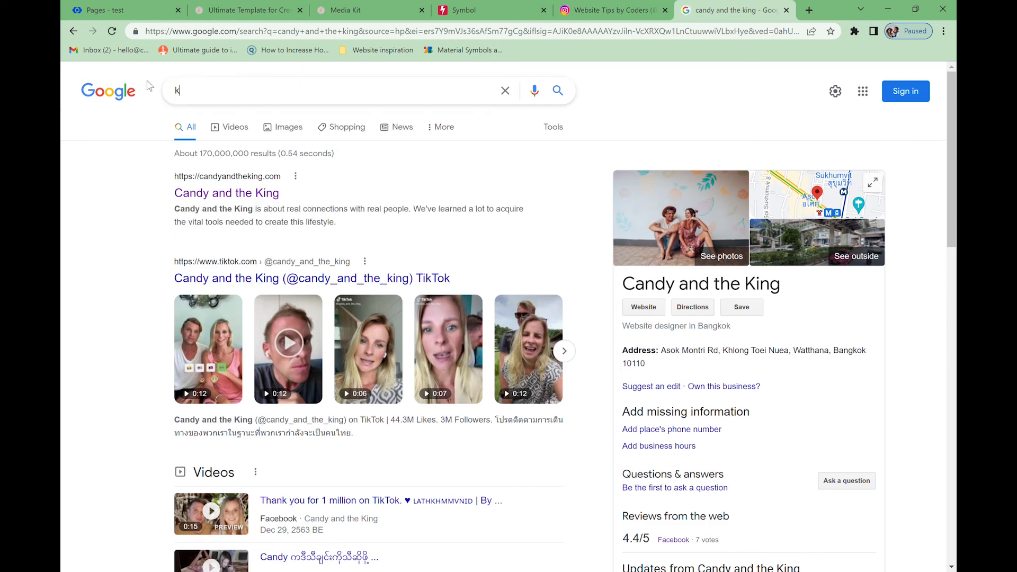
type("ing code uk")
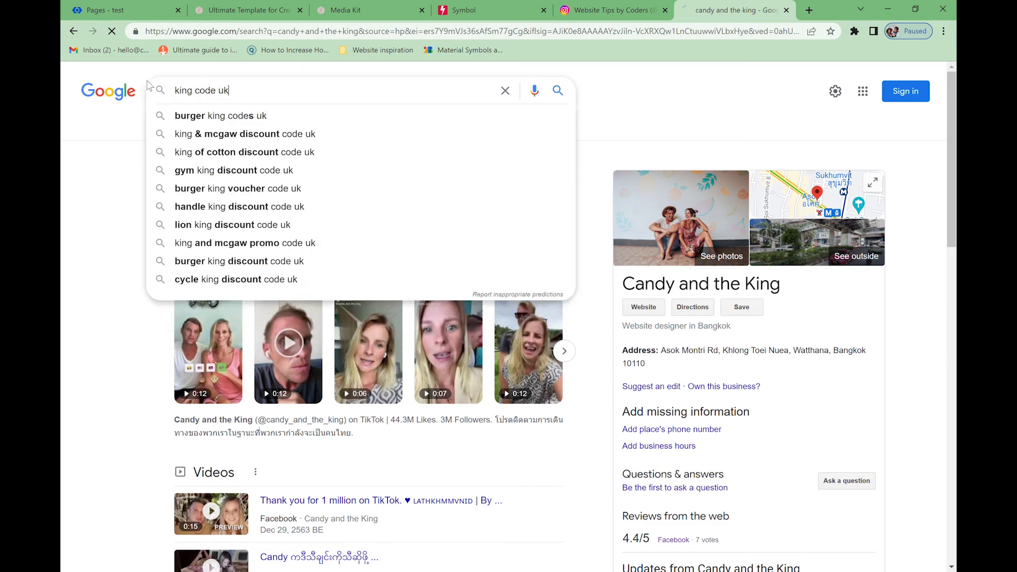
key("Return")
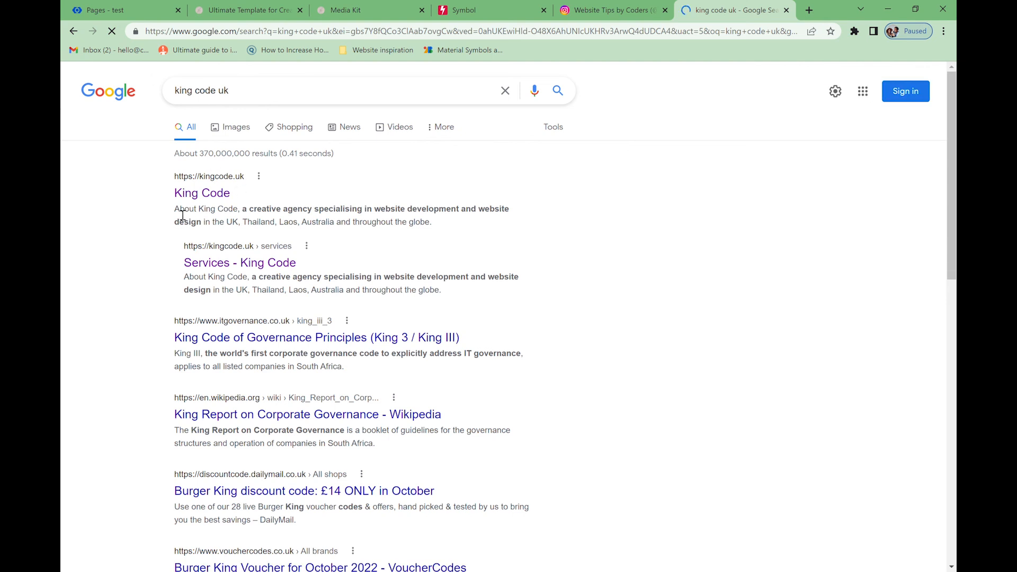
left_click_drag(175, 213, 441, 237)
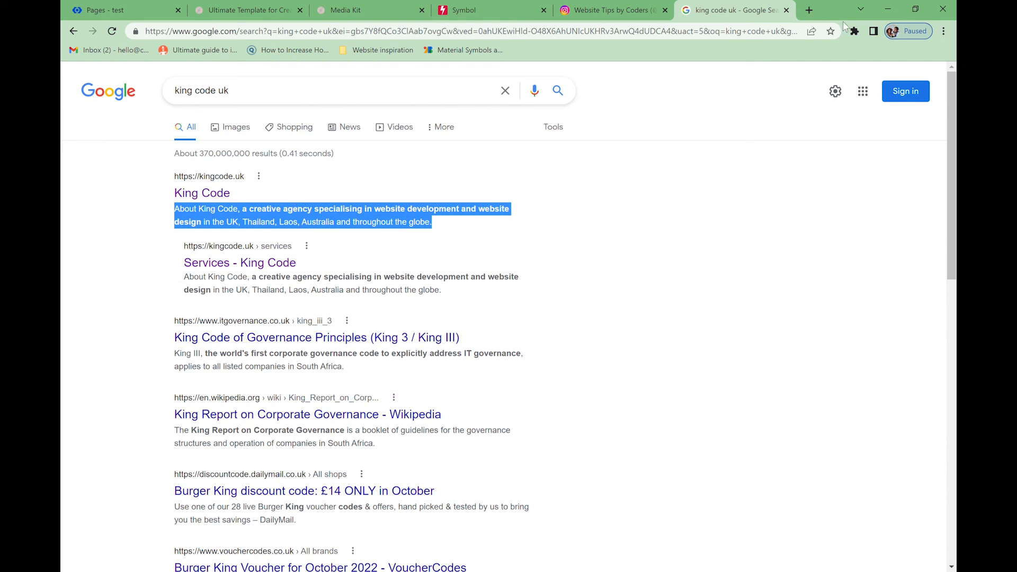
left_click(787, 11)
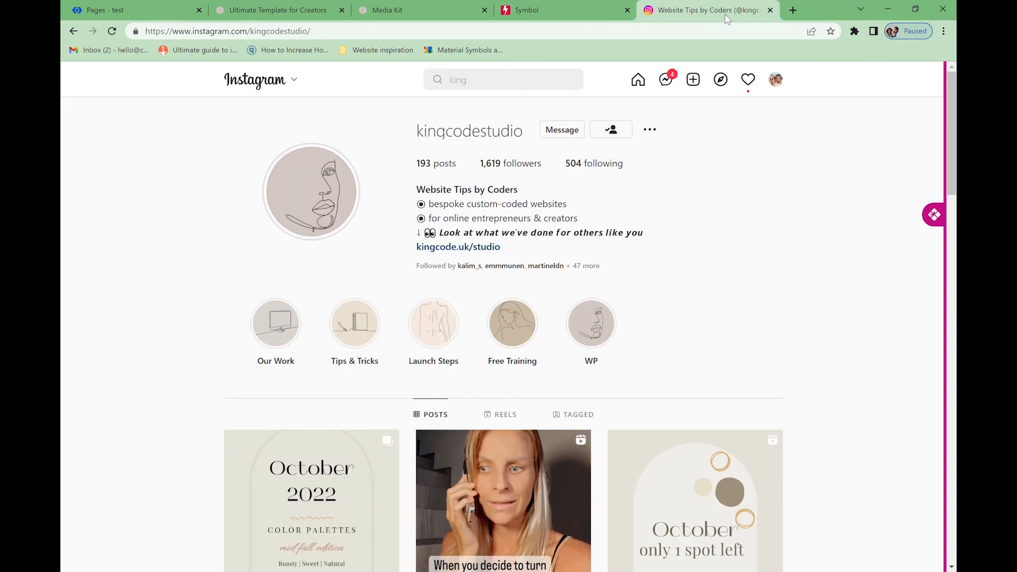
- Replace the SEO keywords with 'sustainable, influencer, influencer in the UK, Europe, Creator, Content Creator…'
left_click(160, 7)
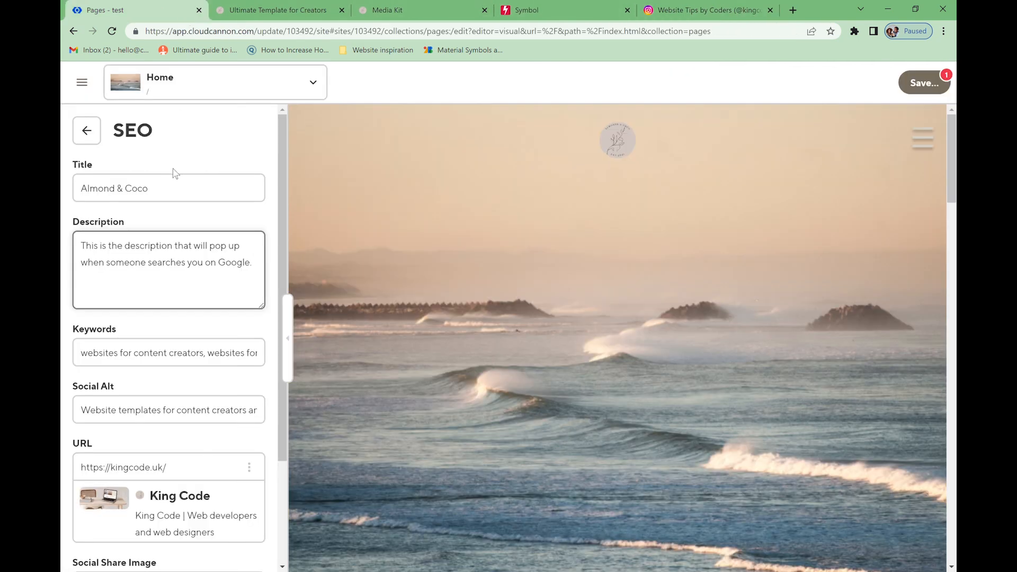
left_click_drag(84, 354, 265, 360)
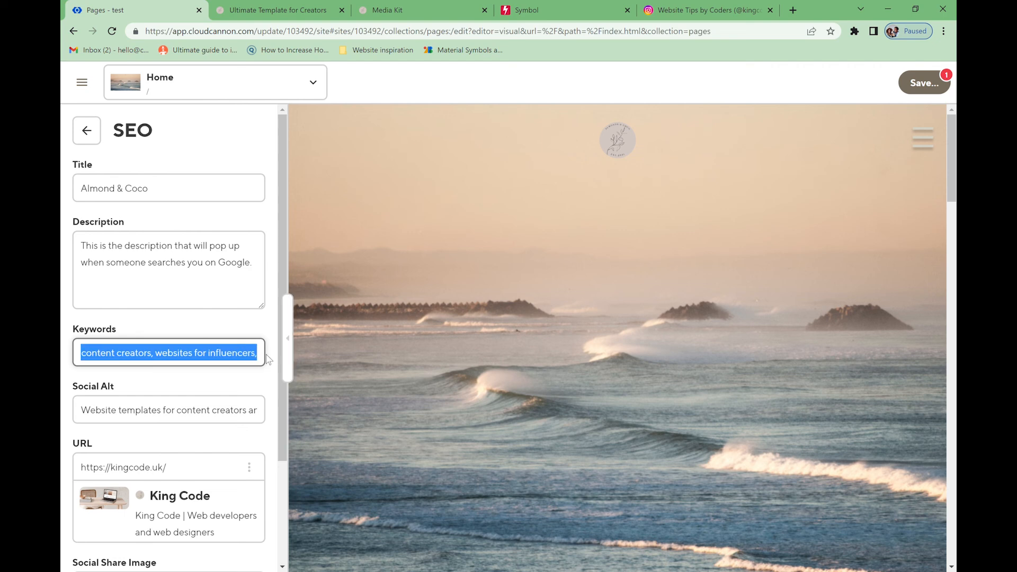
key("BackSpace")
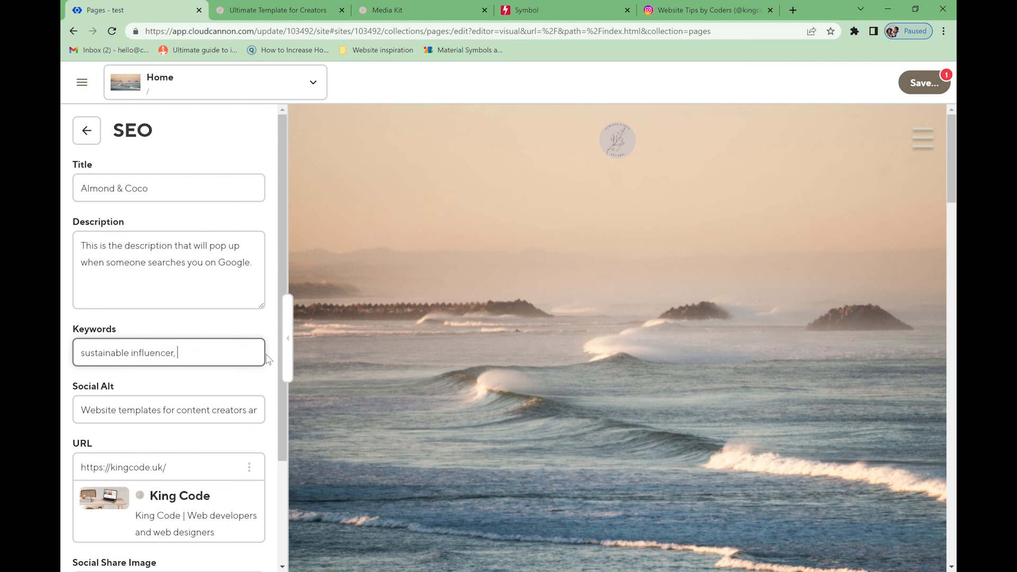
left_click_drag(196, 364, 177, 362)
type("sustainable, influencer, influencer in th")
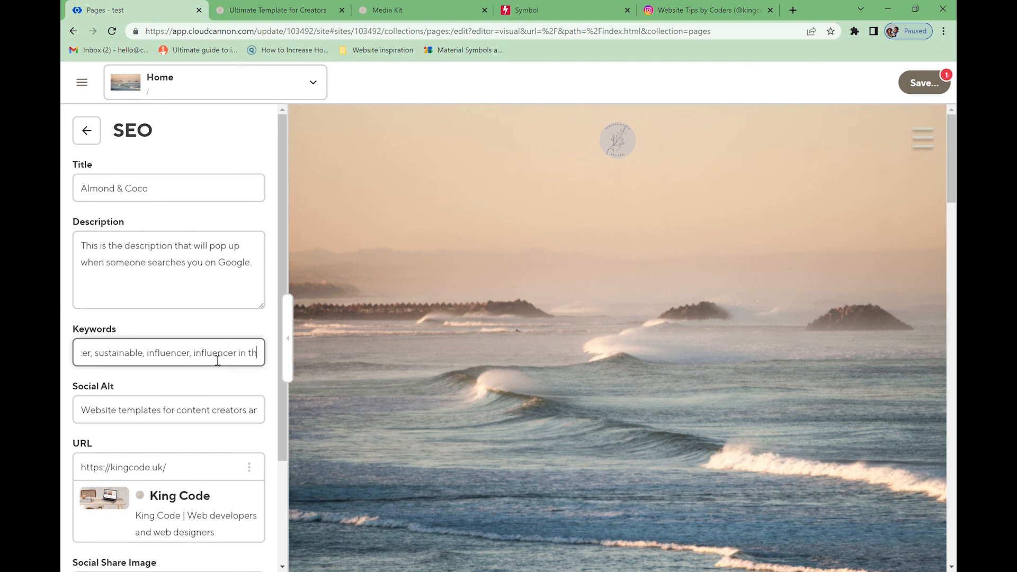
type("e UK, Eu")
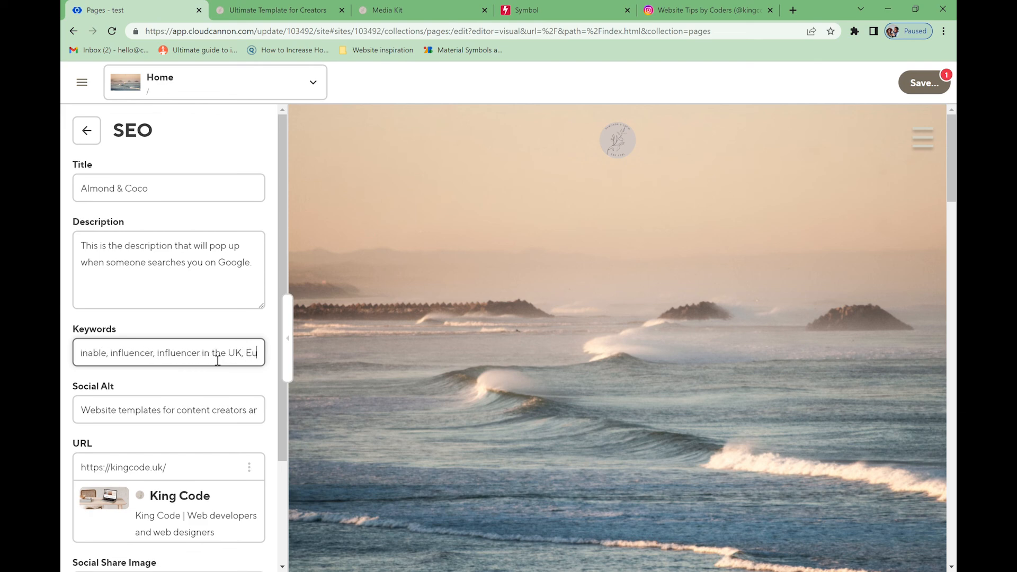
type("rope, Creator, C")
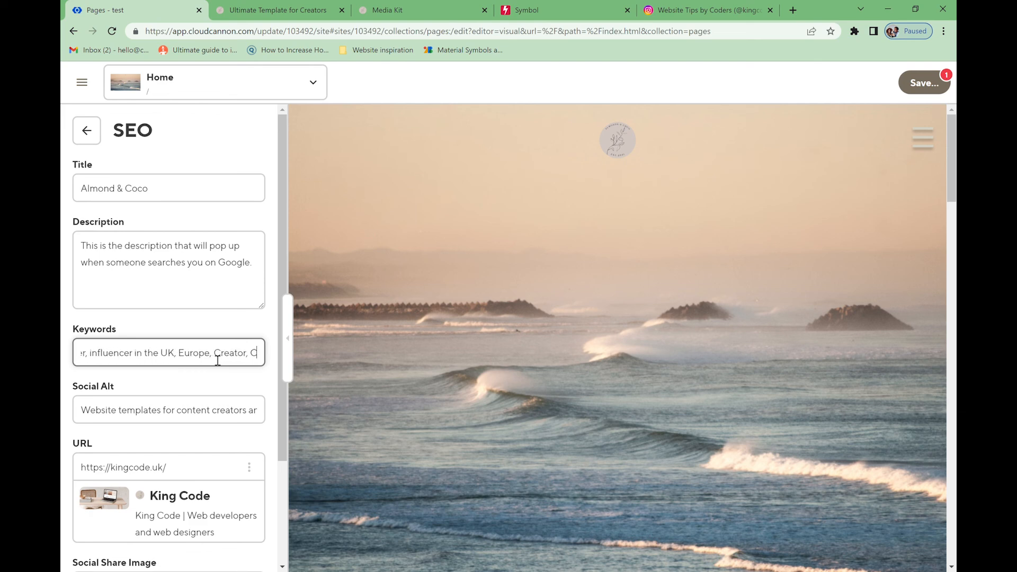
type("ontent Creator, Cr")
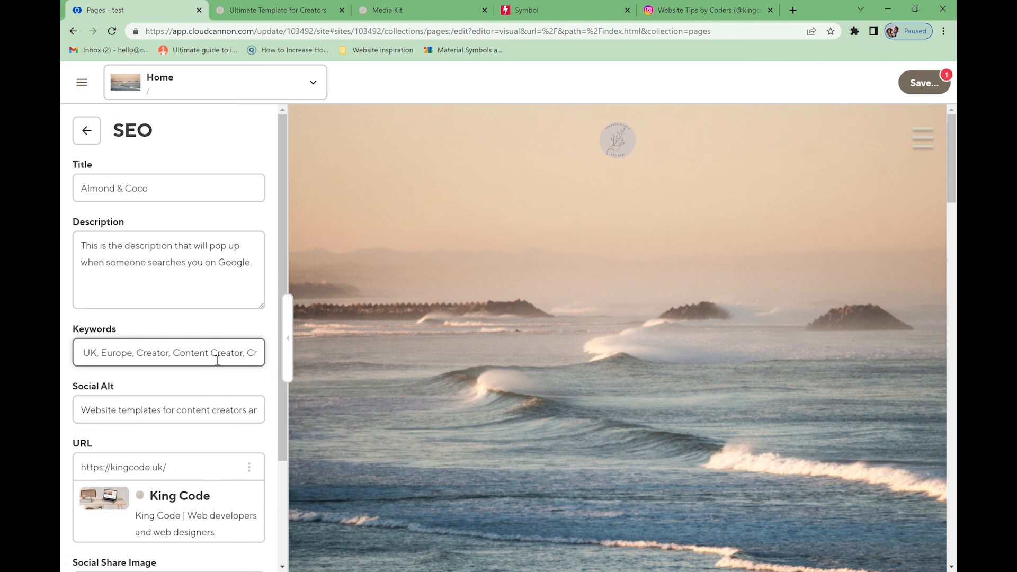
type("eator, Content Creator with 1")
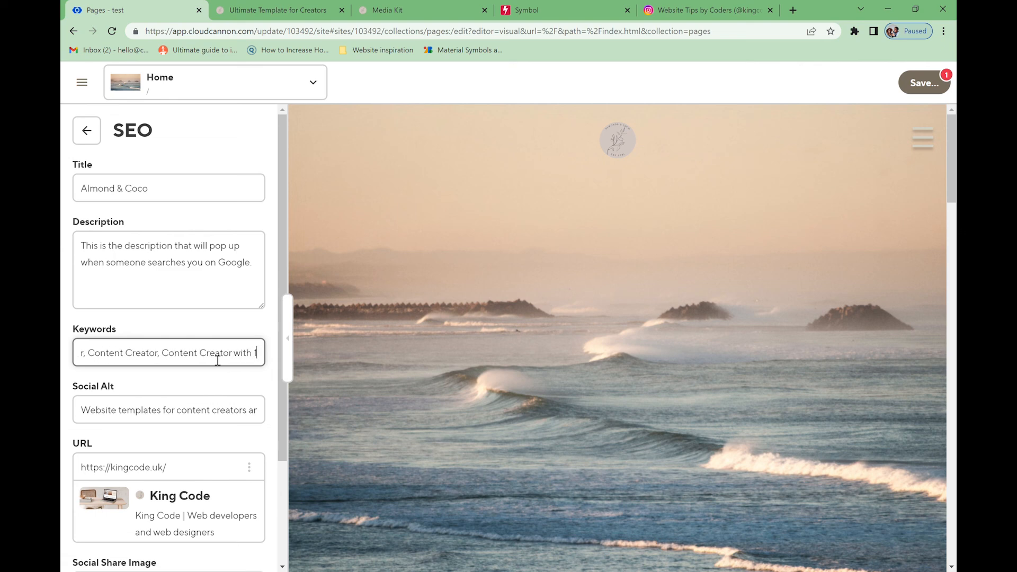
type("0k, C")
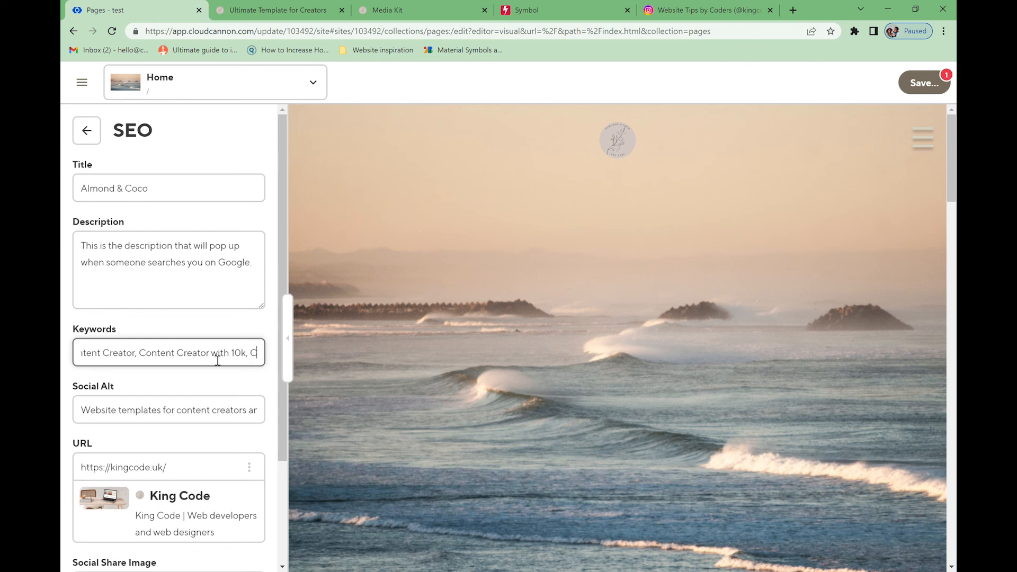
type("ontent Creator with less")
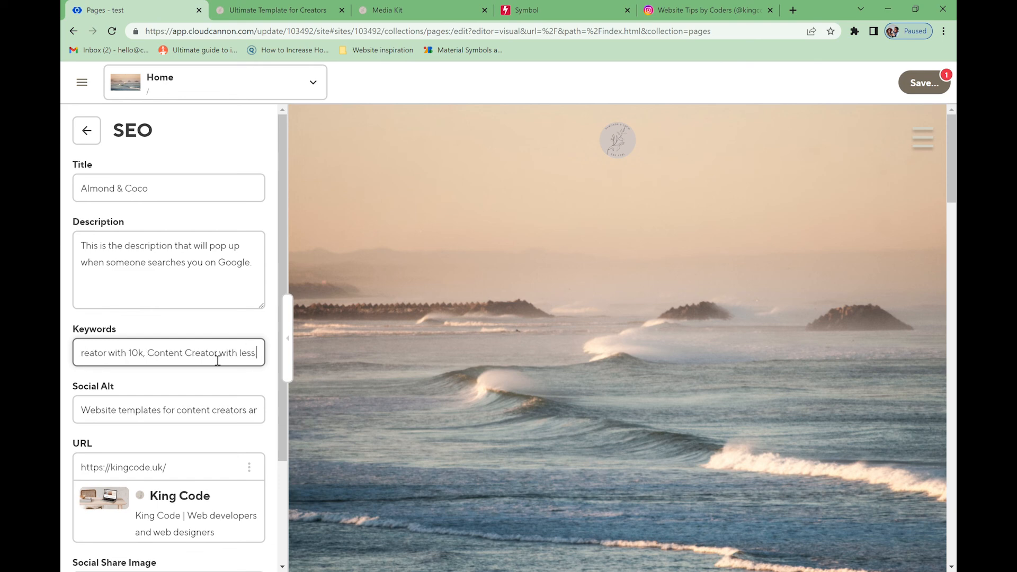
type(" than 10k")
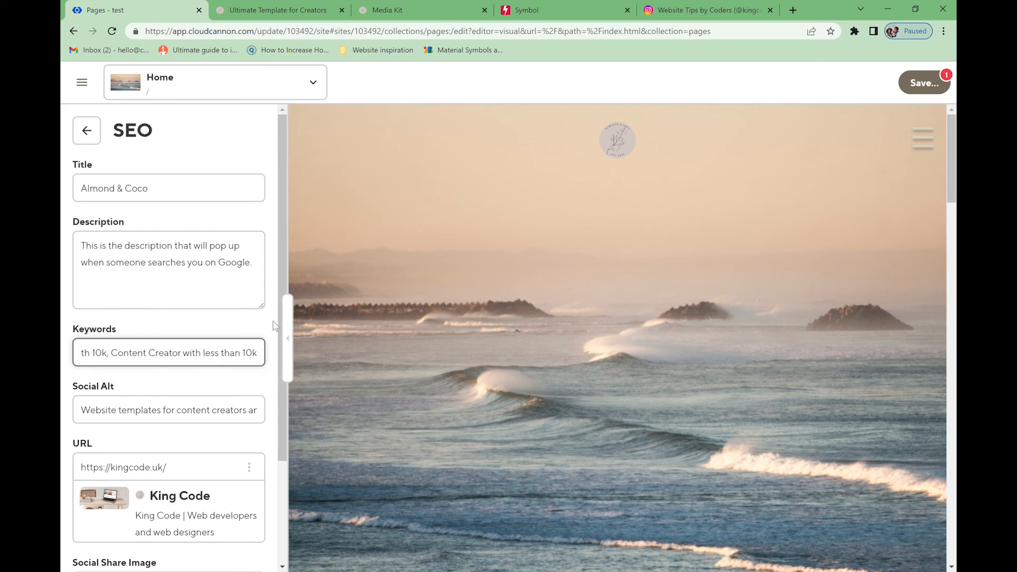
type(",")
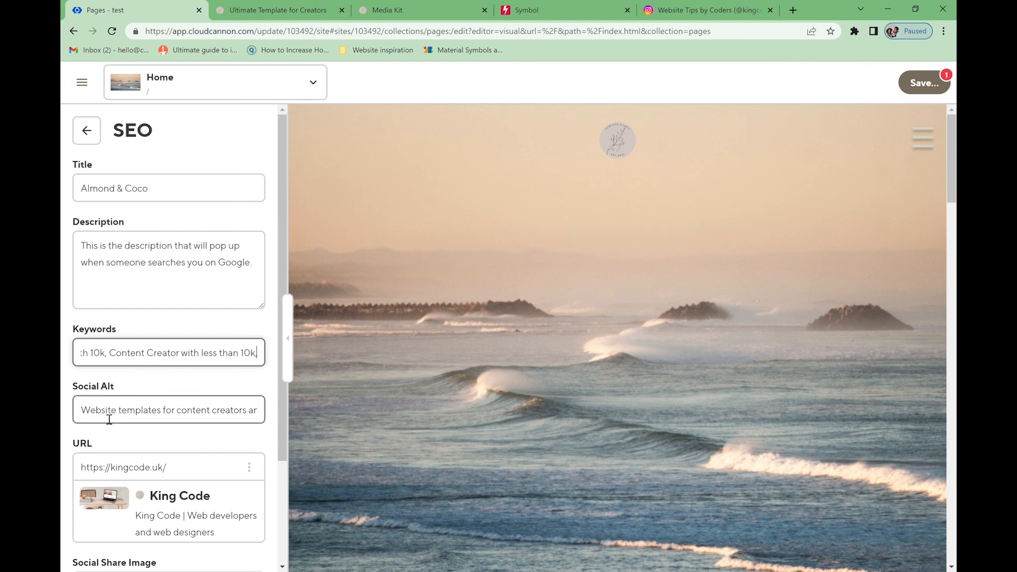
triple_click(125, 393)
- Replace the Social Alt text with a first-person intro ending 'for sustainable brand.'
left_click(89, 390)
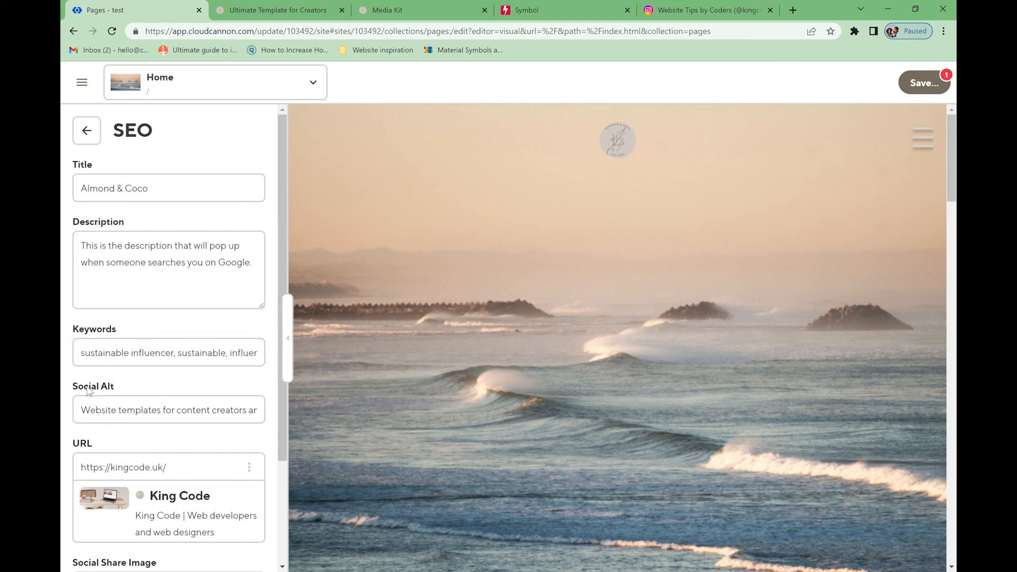
left_click(91, 411)
left_click_drag(91, 411, 279, 413)
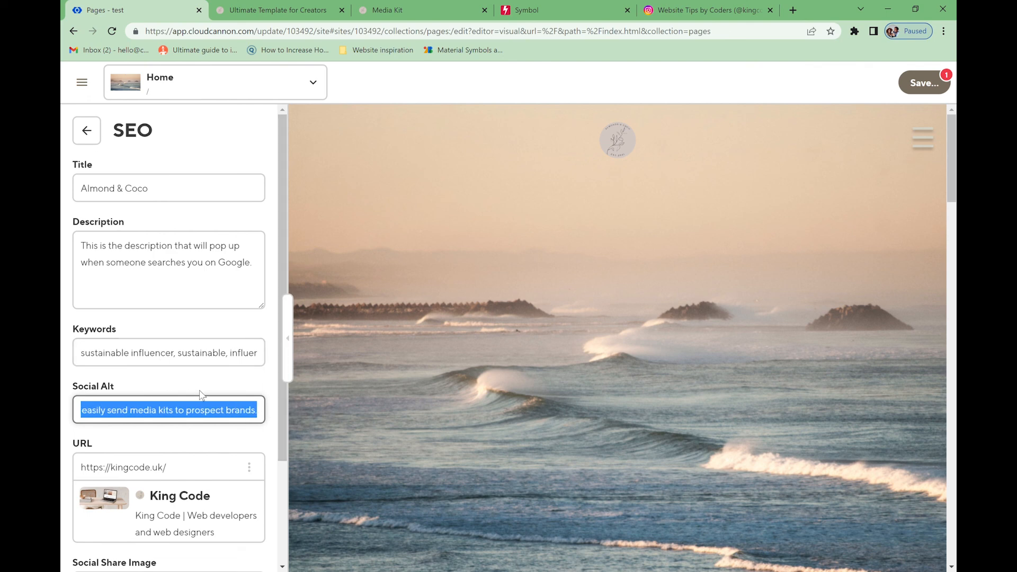
key("BackSpace")
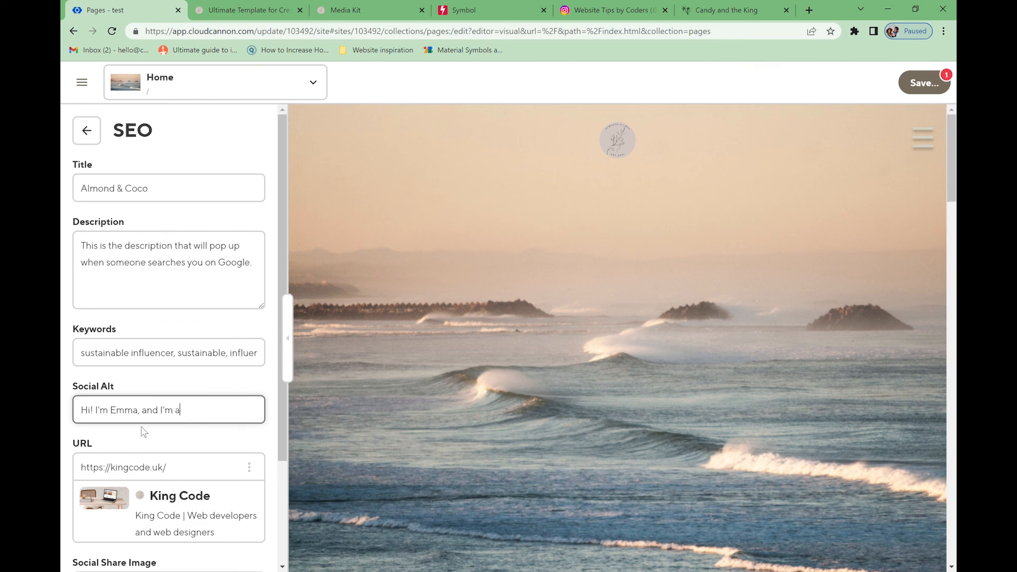
type("for")
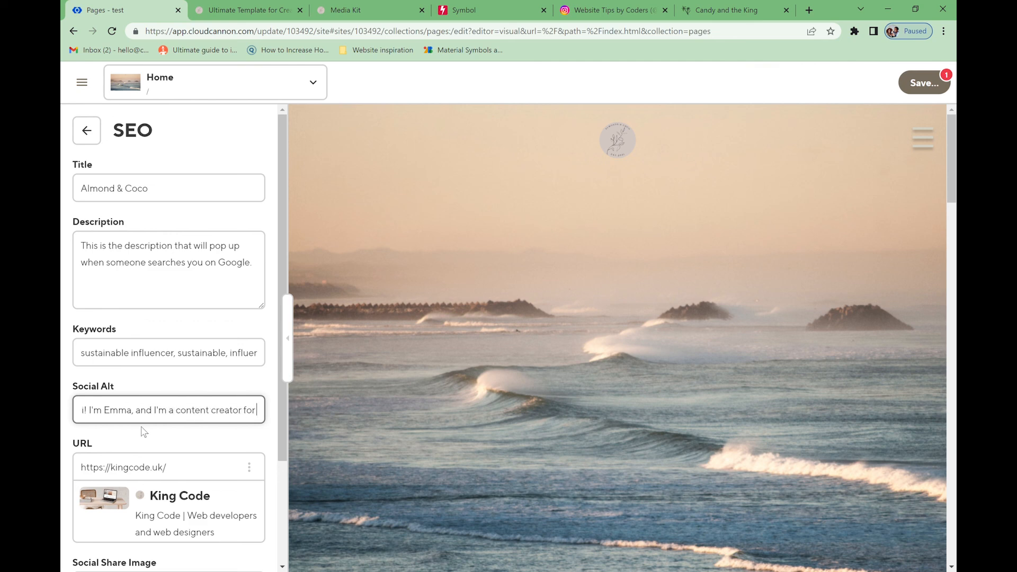
type(" sustainable brand.")
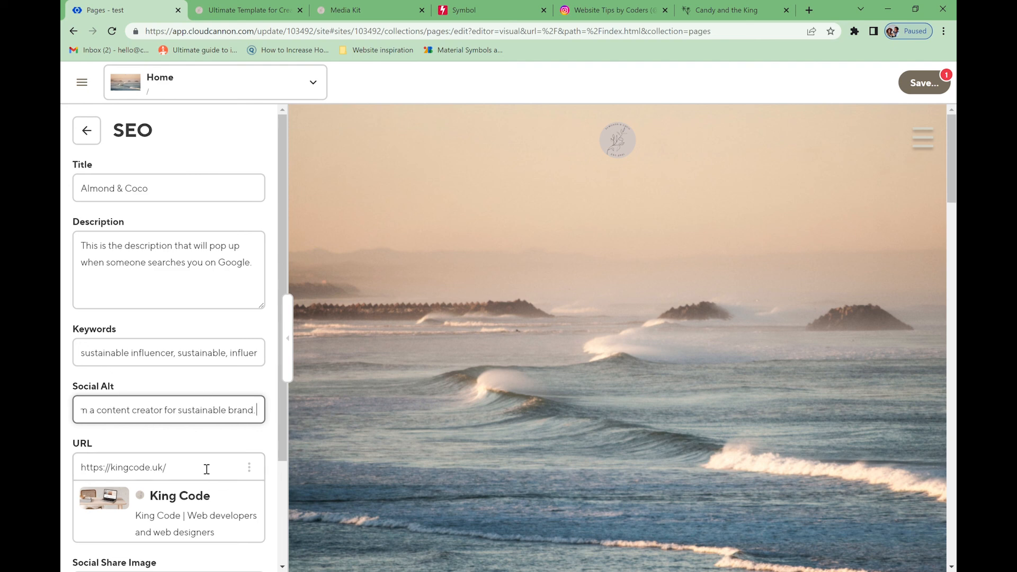
scroll(217, 448, "down", 3)
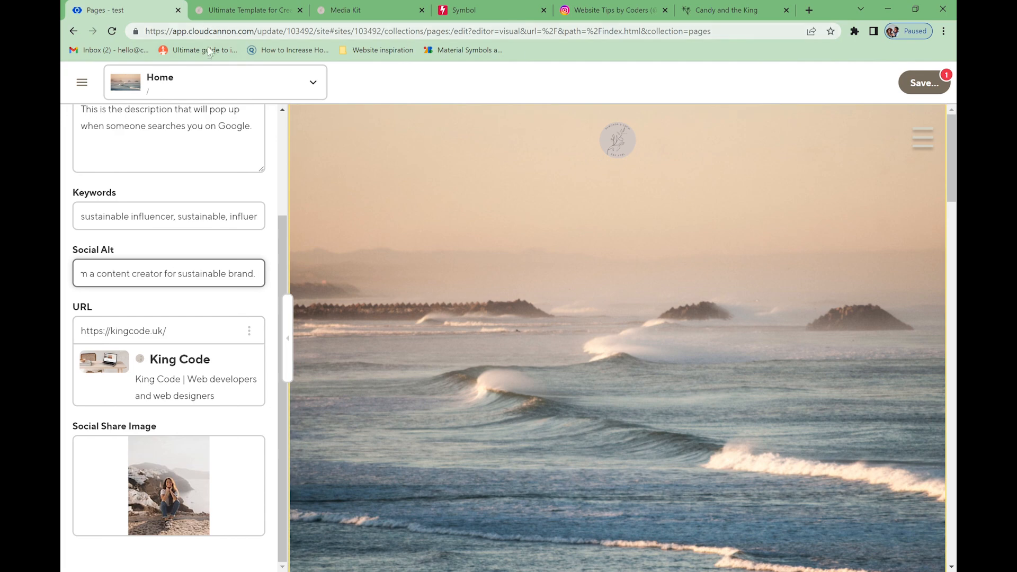
left_click(247, 9)
left_click(128, 10)
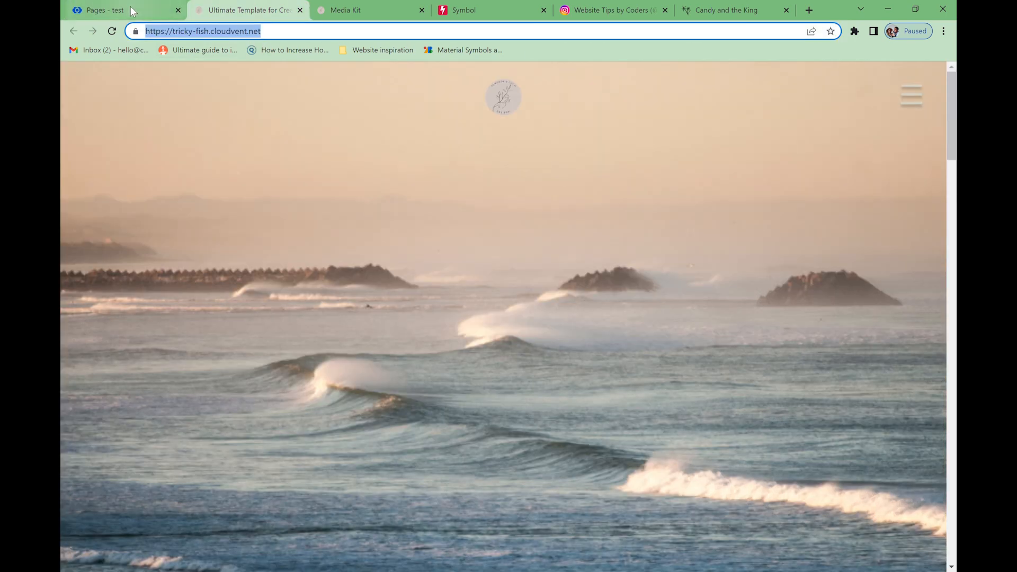
left_click_drag(207, 333, 81, 333)
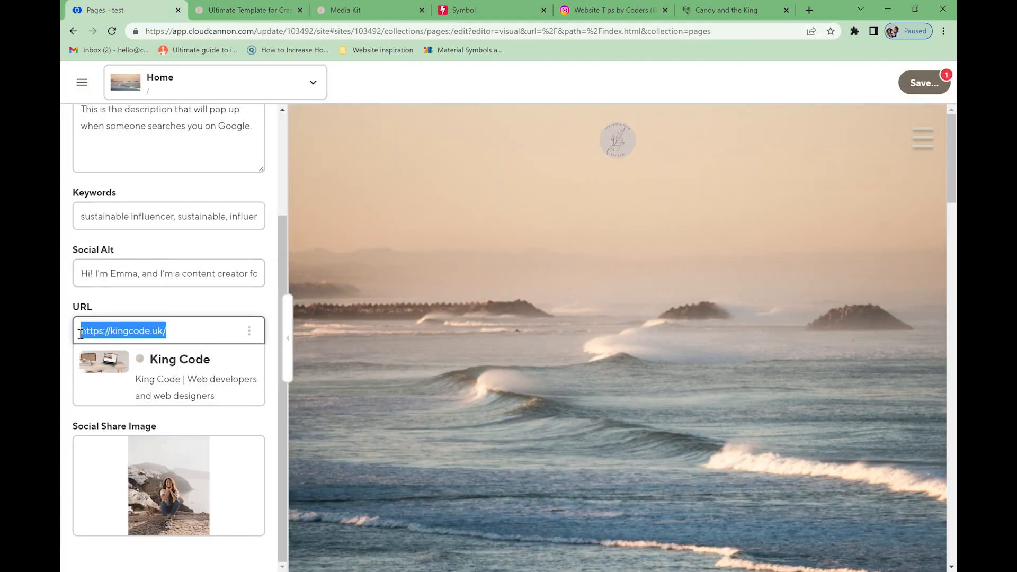
type("https://tricky-fish.cloudvent.net/")
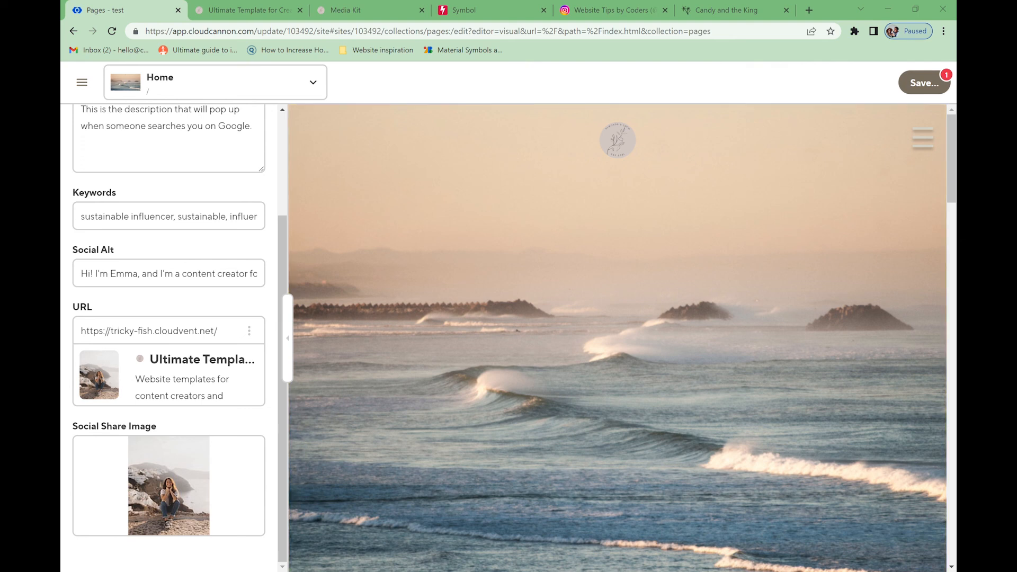
- Use the hanging-clothes photo from existing files as the social share image, then save
left_click(190, 457)
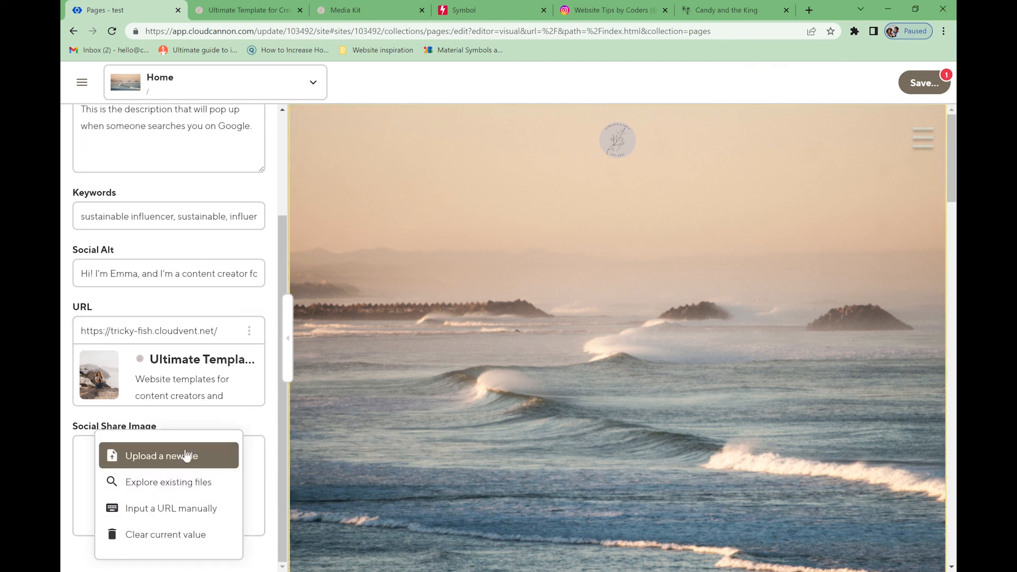
left_click(189, 493)
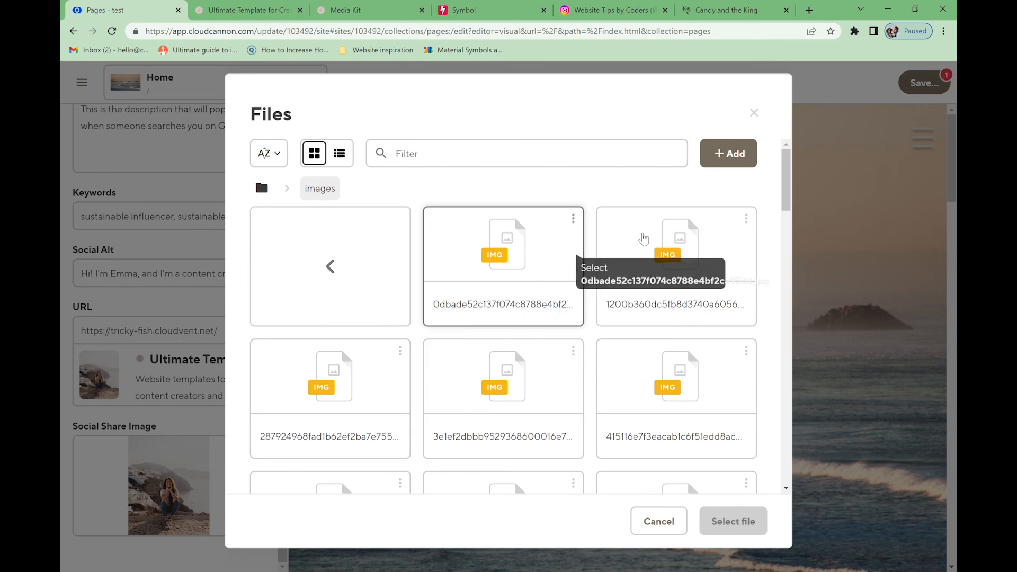
left_click_drag(783, 192, 783, 196)
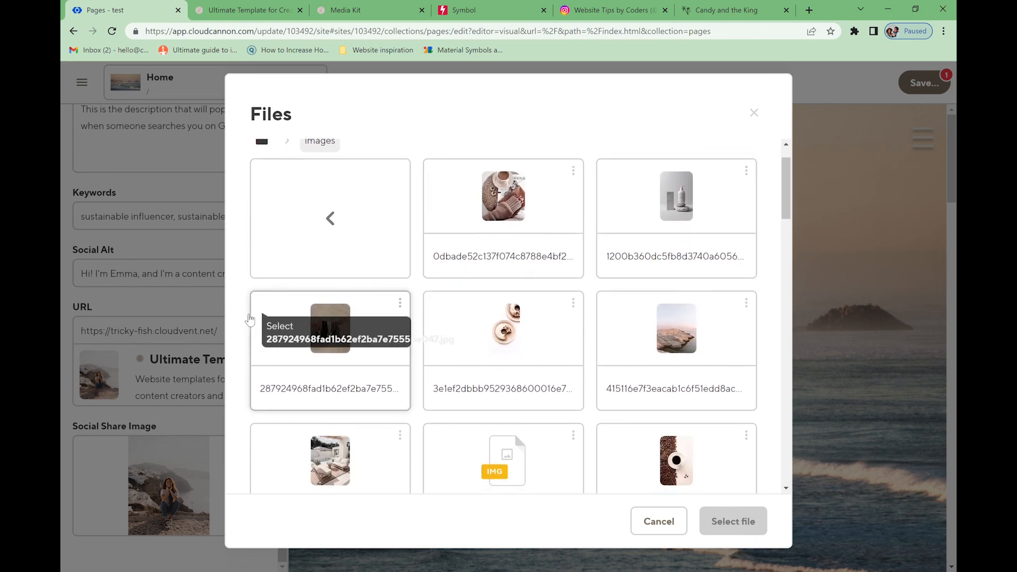
left_click(254, 323)
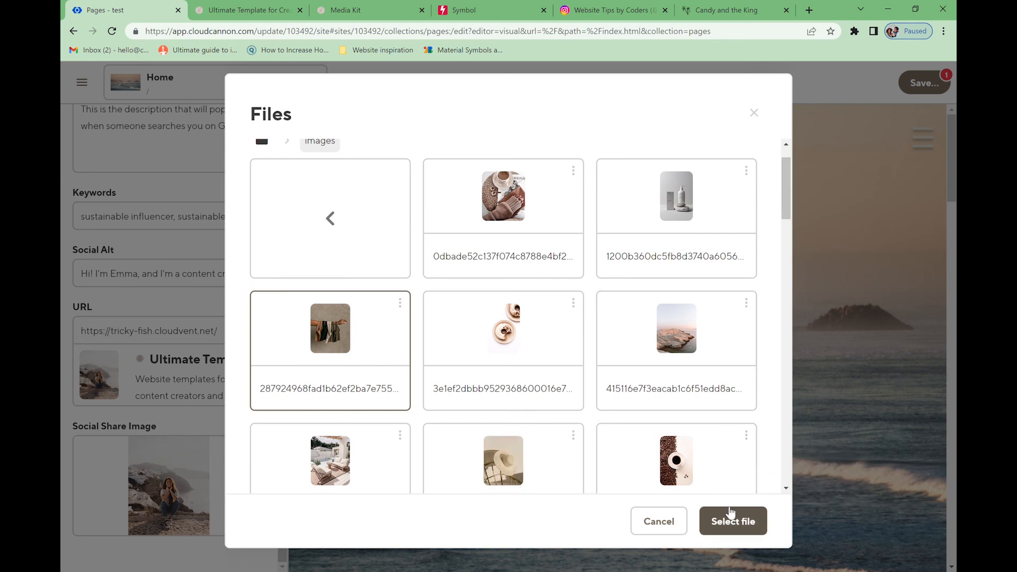
left_click(731, 513)
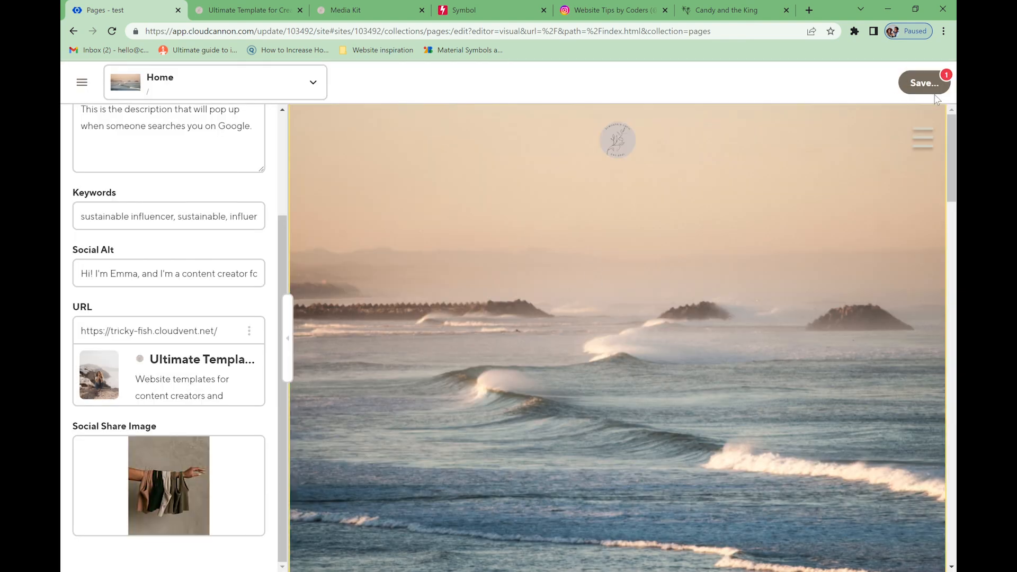
left_click(928, 84)
- Confirm the save, then open the Contact page from the Pages list and its SEO settings
left_click(679, 266)
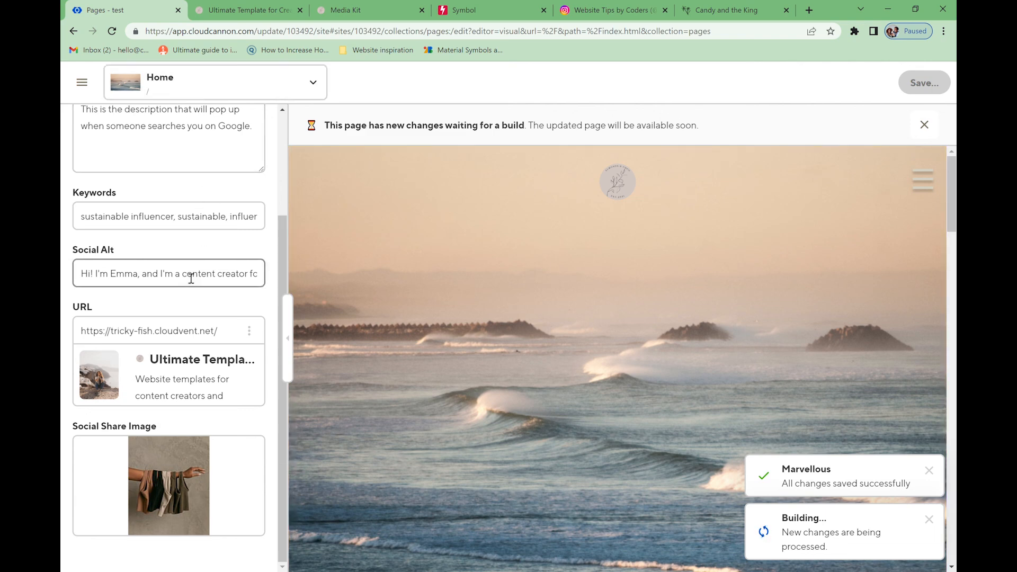
left_click(77, 80)
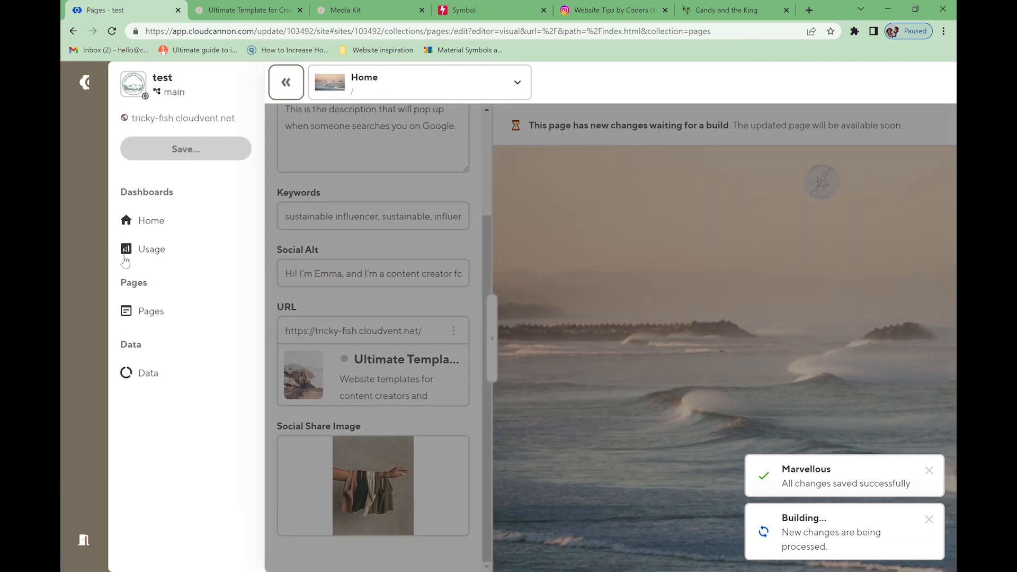
left_click(158, 312)
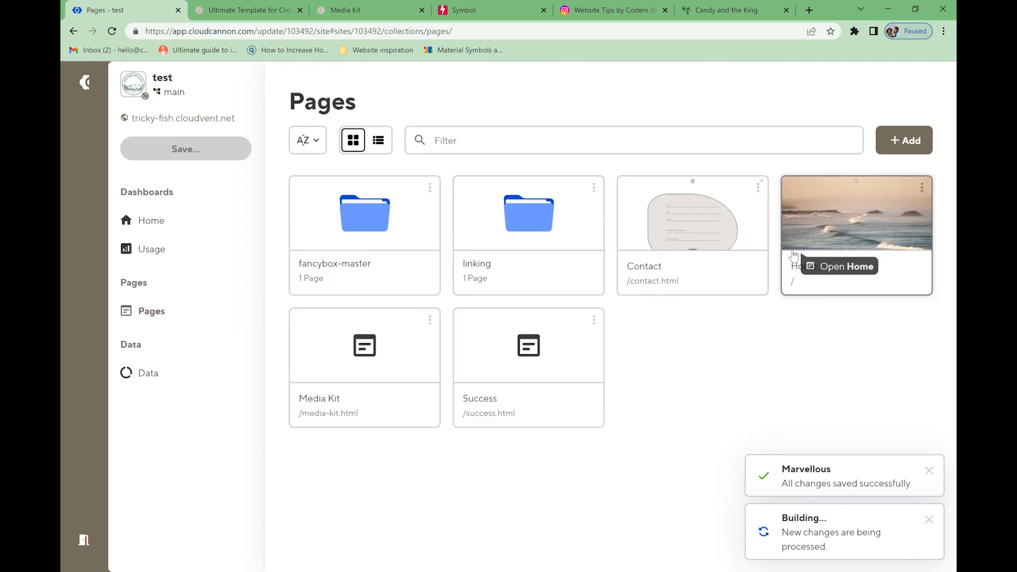
left_click(691, 237)
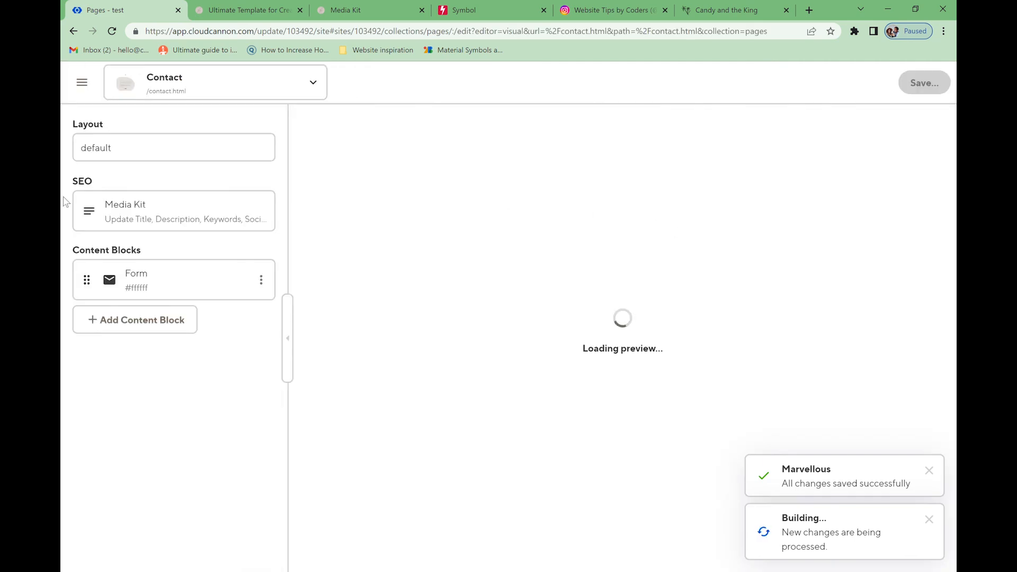
left_click(190, 209)
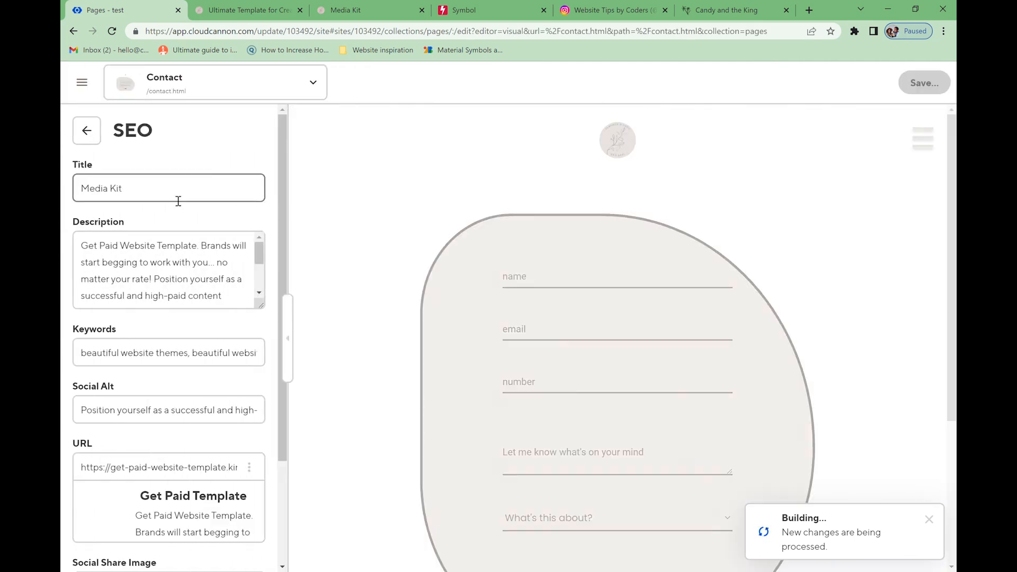
- Change the SEO title to Contact and rewrite the description, correcting the spelling of 'sustainable'
left_click_drag(177, 199, 63, 198)
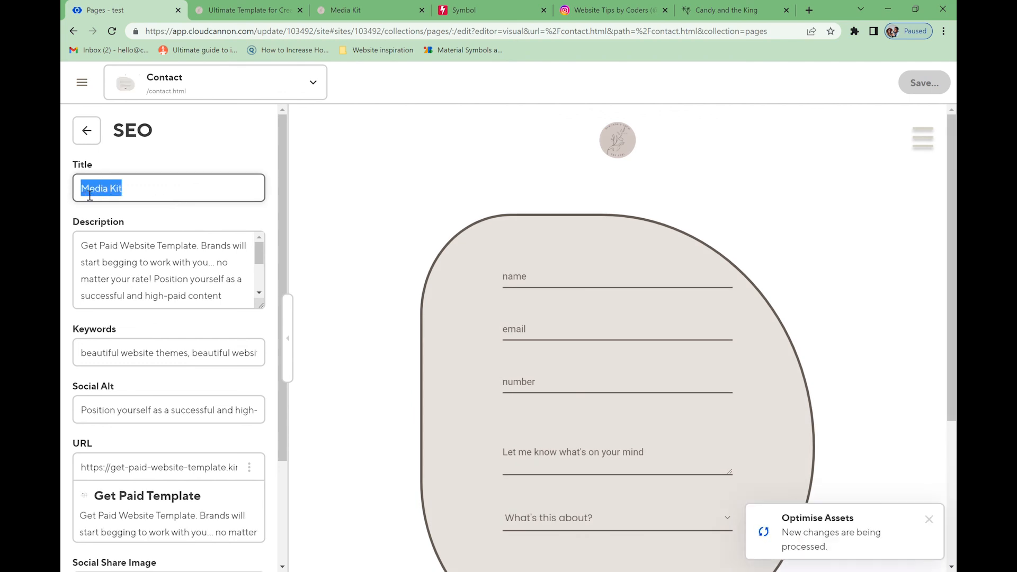
type("Contact")
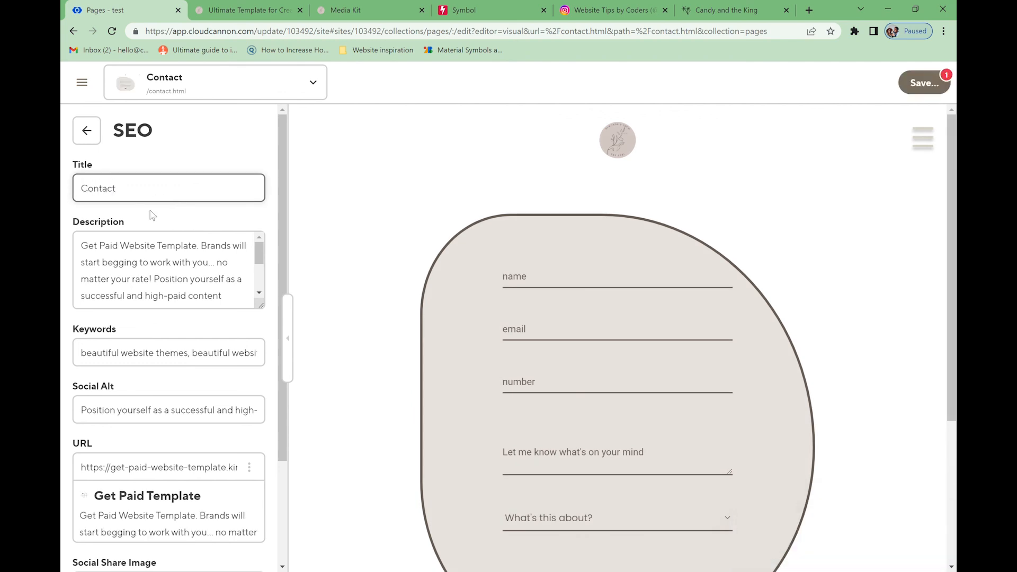
left_click_drag(82, 245, 289, 339)
key("BackSpace")
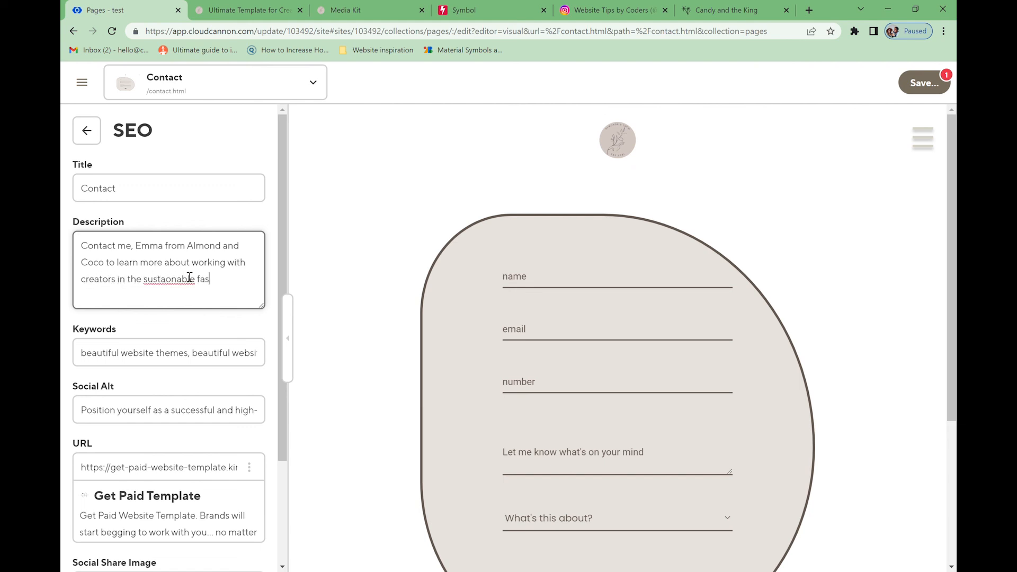
right_click(184, 281)
left_click(192, 290)
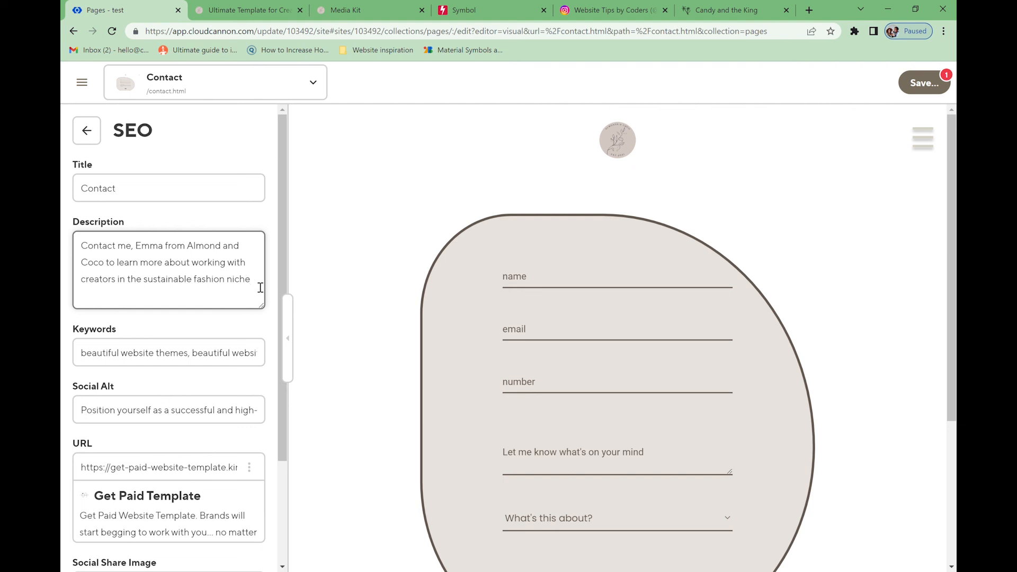
type("!")
- Replace the keywords with new terms beginning 'sustainable, fashion, brands, creator'
left_click_drag(84, 355, 331, 365)
key("BackSpace")
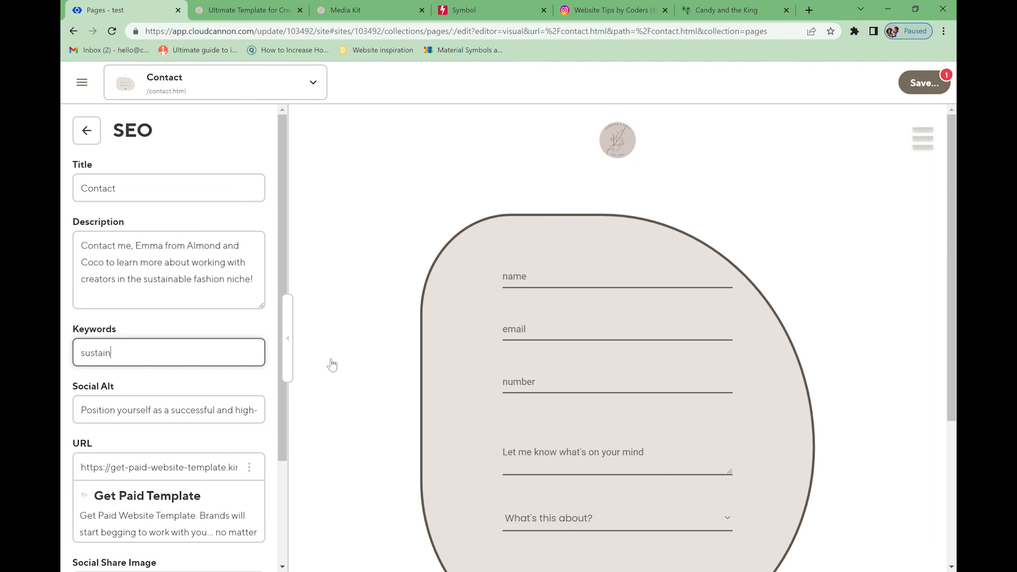
type("sustainable, fashion, brands, creator, con")
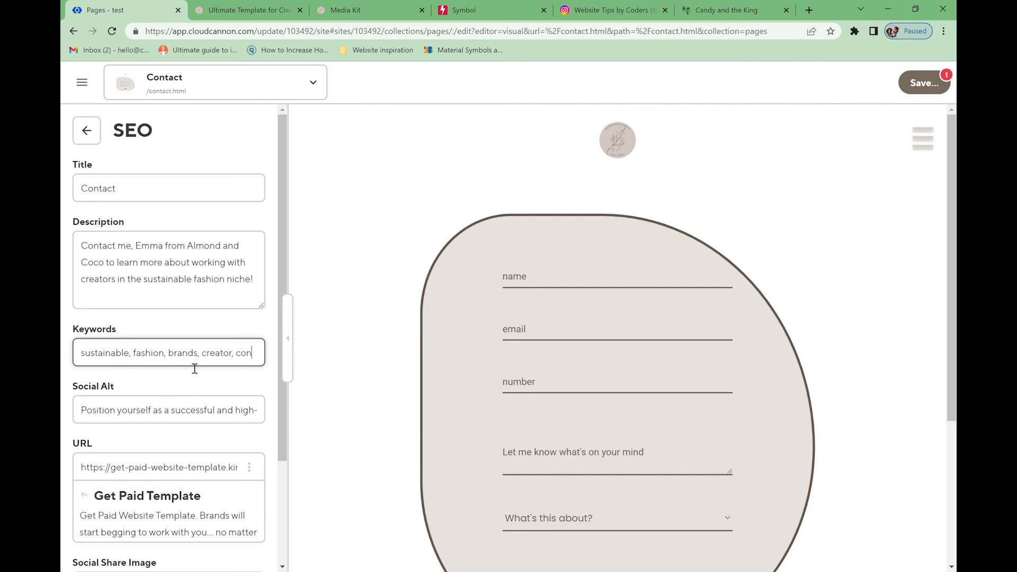
type("tent creator, creator with less than 10k")
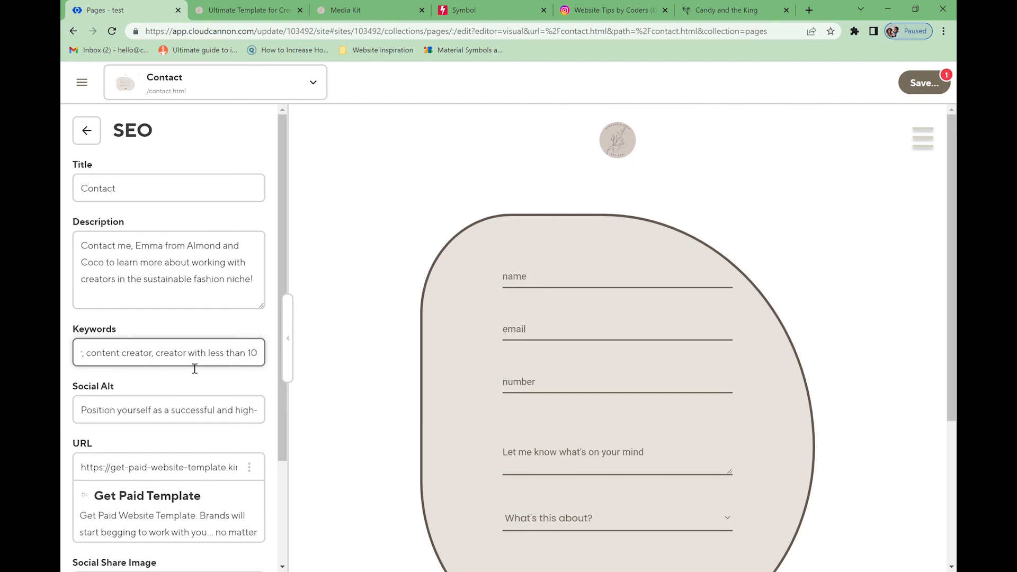
- Replace the old Social Alt text with a copy of the new description
left_click(84, 415)
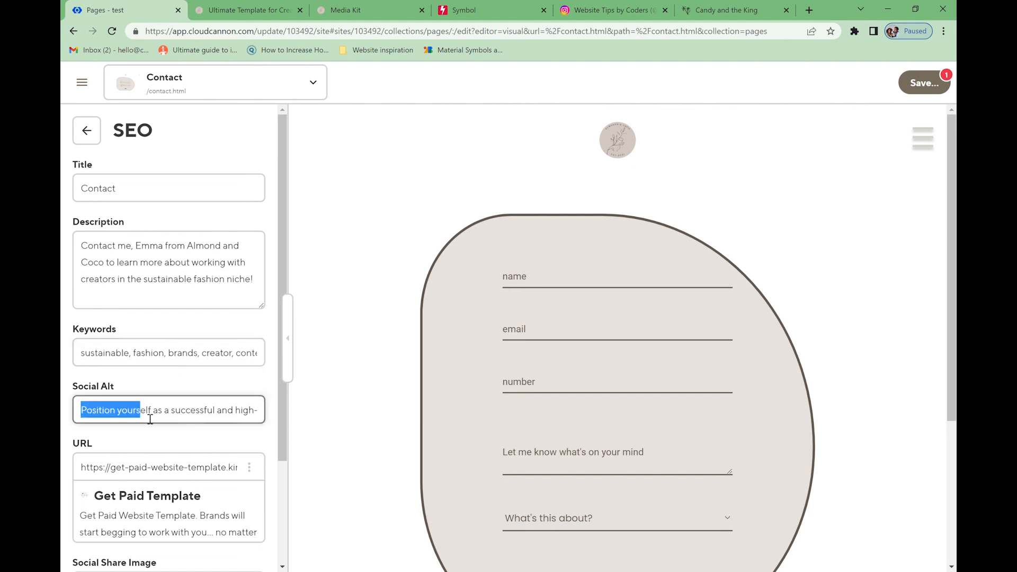
left_click_drag(150, 419, 270, 420)
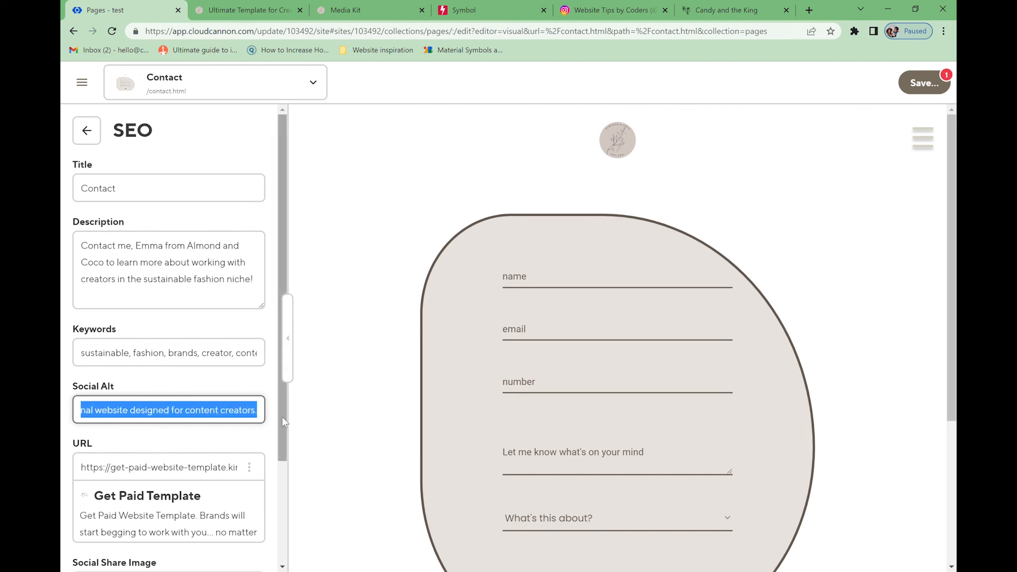
key("BackSpace")
left_click(125, 289)
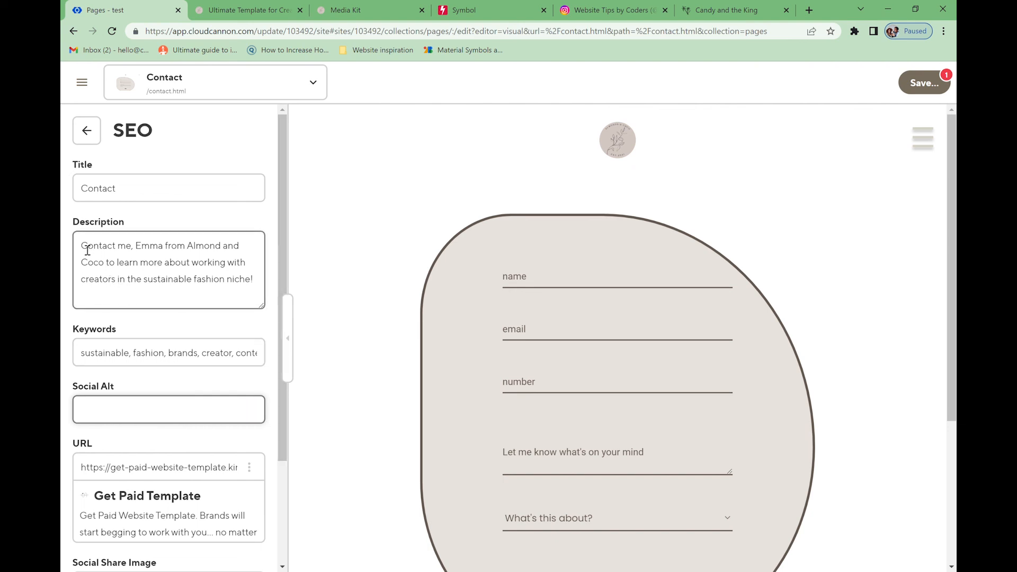
left_click_drag(81, 246, 266, 285)
key("ctrl+c")
key("BackSpace")
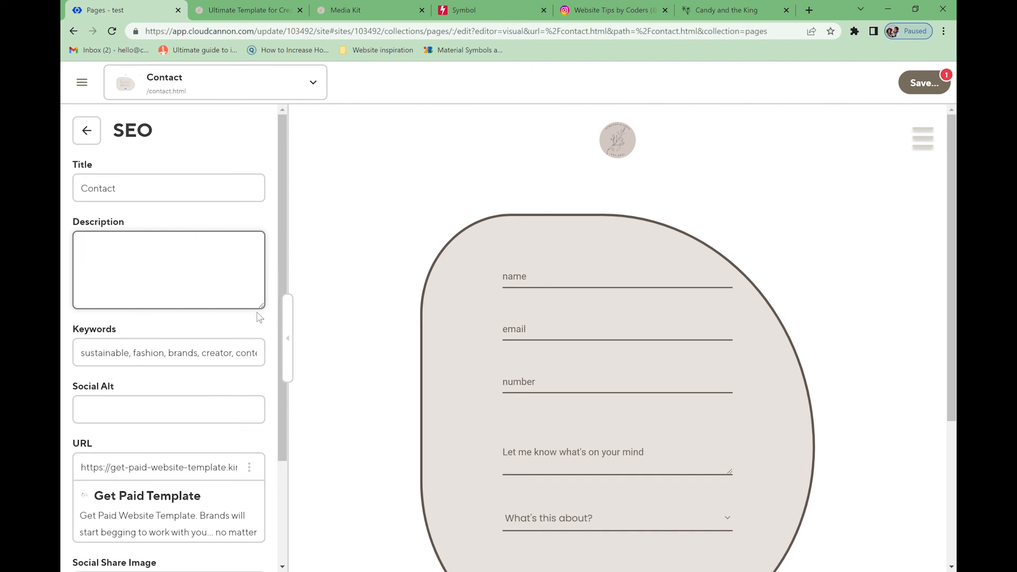
key("ctrl+v")
left_click(116, 403)
key("ctrl+v")
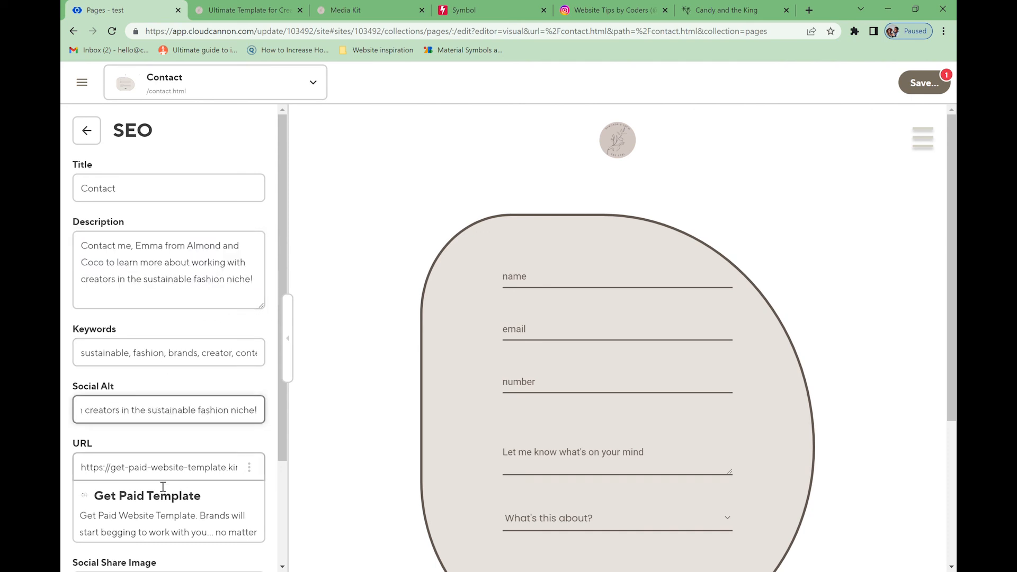
- Copy the live Contact page address from Live Preview into the SEO URL field
left_click(312, 82)
left_click(224, 135)
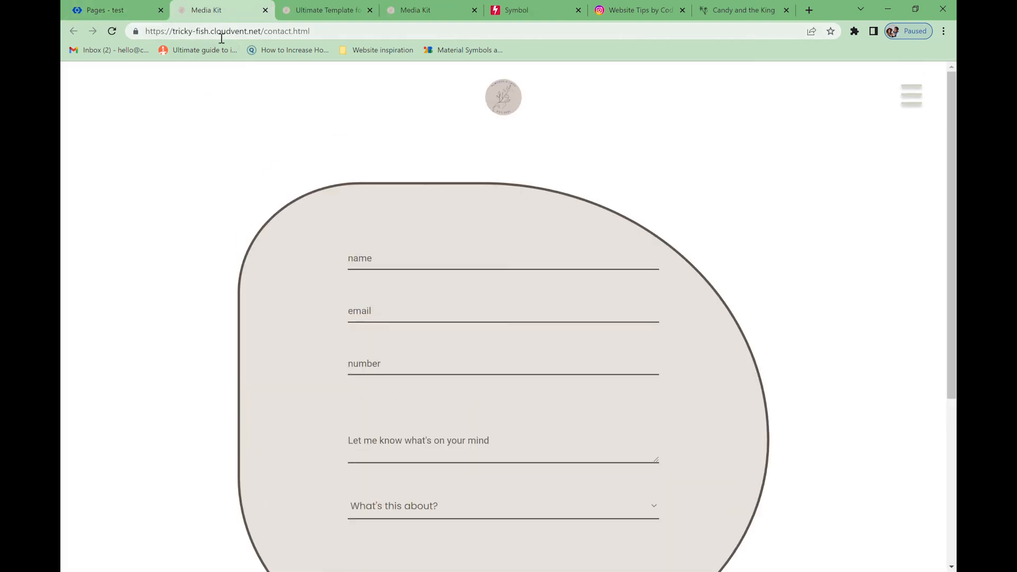
left_click(374, 38)
key("ctrl+c")
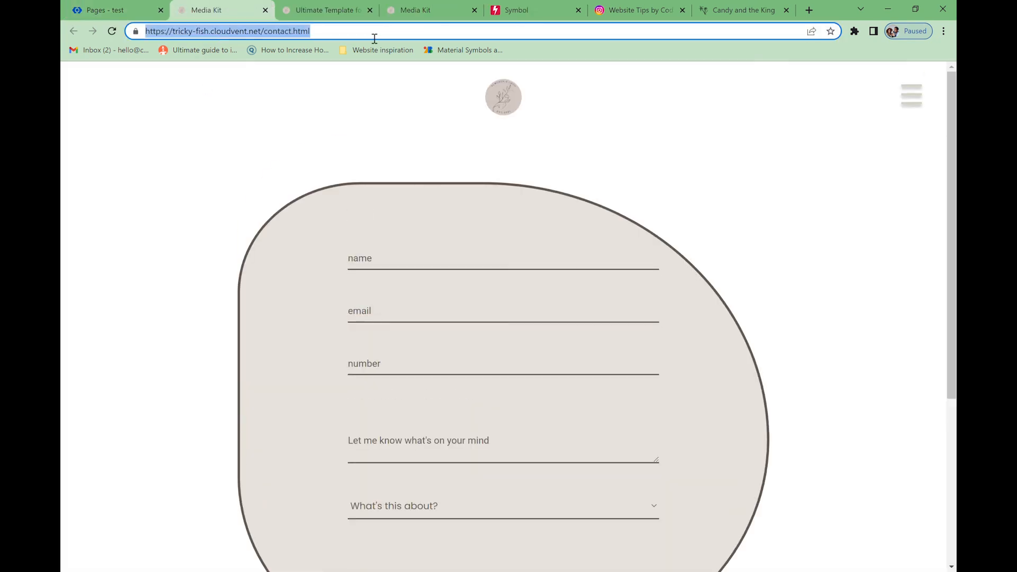
left_click(127, 12)
left_click(141, 467)
key("ctrl+a")
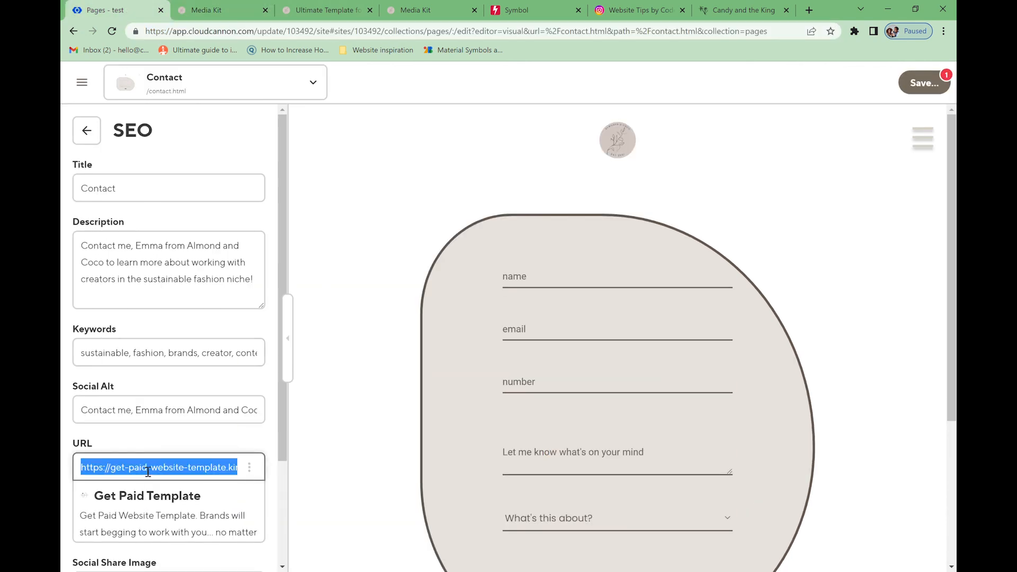
key("ctrl+v")
- Remove .html from the SEO URL and set the first image in the images folder as share image
key("BackSpace")
key("BackSpace")
key("BackSpace")
key("BackSpace")
key("BackSpace")
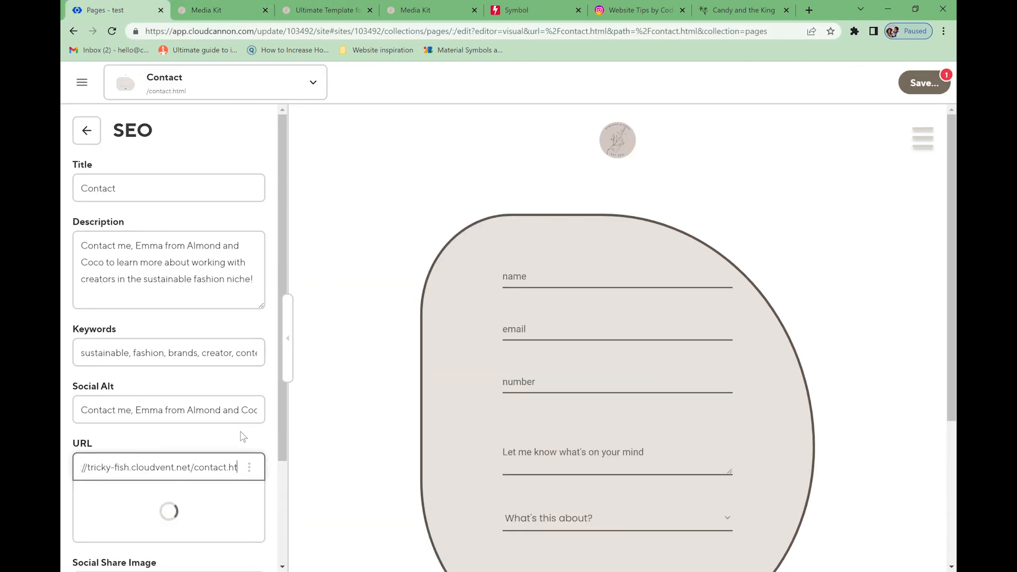
scroll(259, 466, "down", 3)
left_click(259, 473)
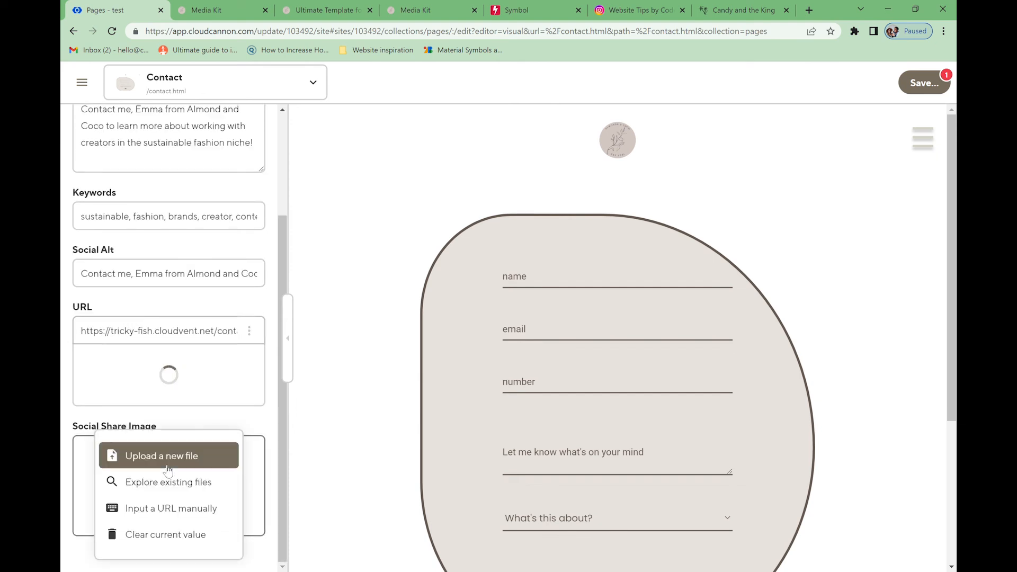
left_click(188, 490)
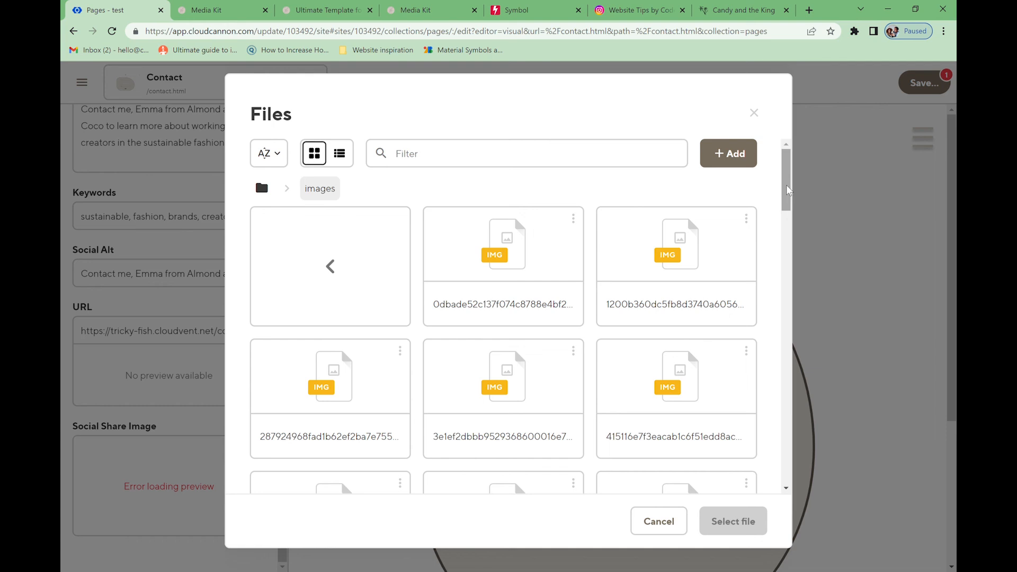
mouse_move(788, 187)
left_mouse_down()
mouse_move(787, 195)
mouse_move(788, 184)
left_mouse_up()
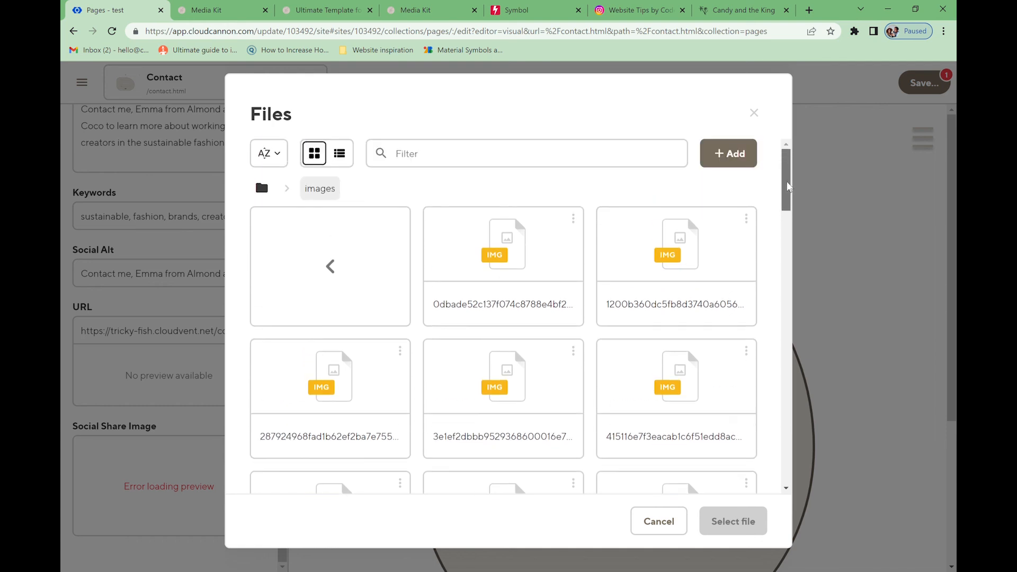
left_click(308, 269)
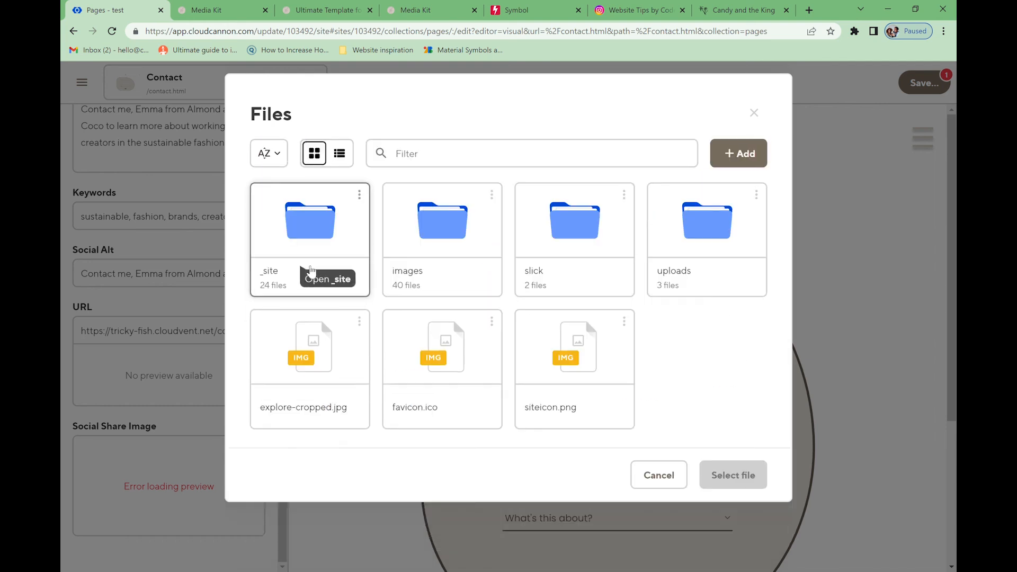
left_click(484, 245)
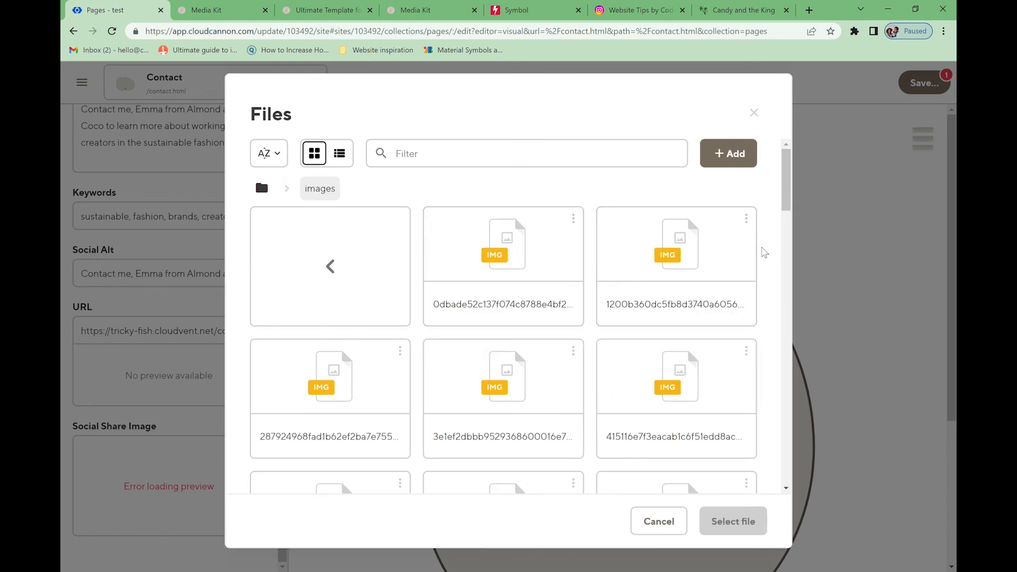
left_click(556, 272)
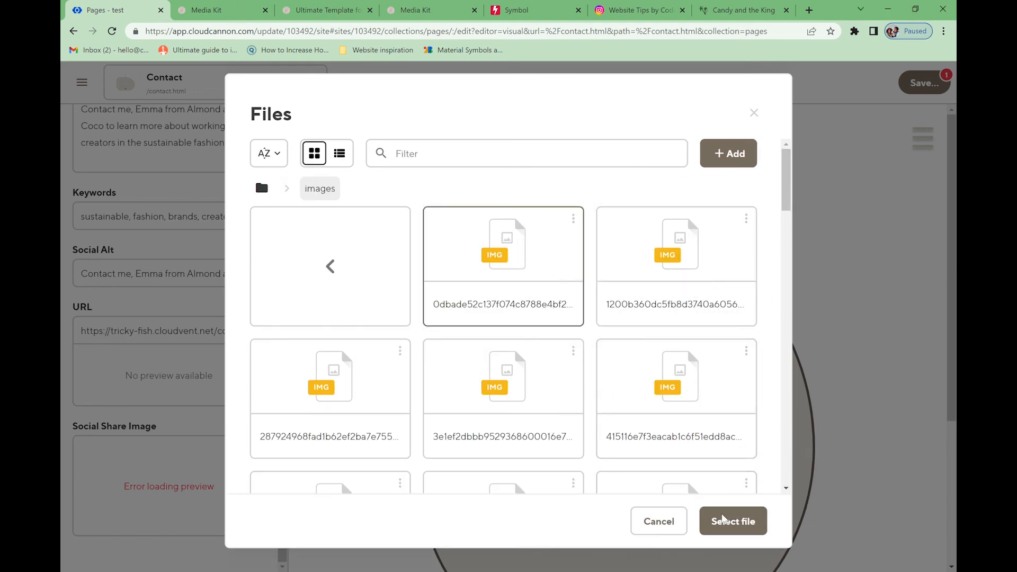
left_click(723, 519)
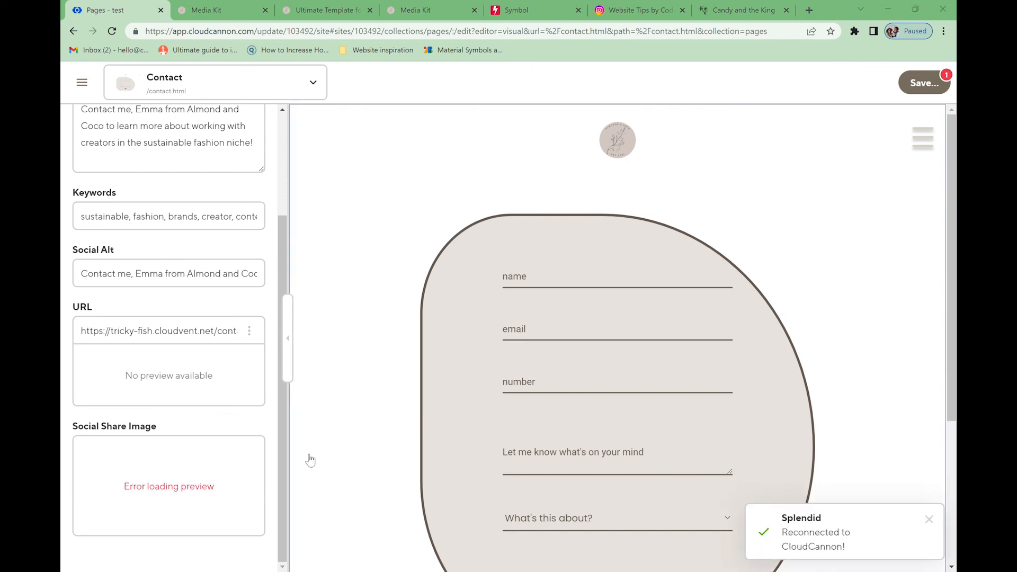
- Reselect the first image as the share image and review the pending page changes
left_click(207, 484)
left_click(222, 483)
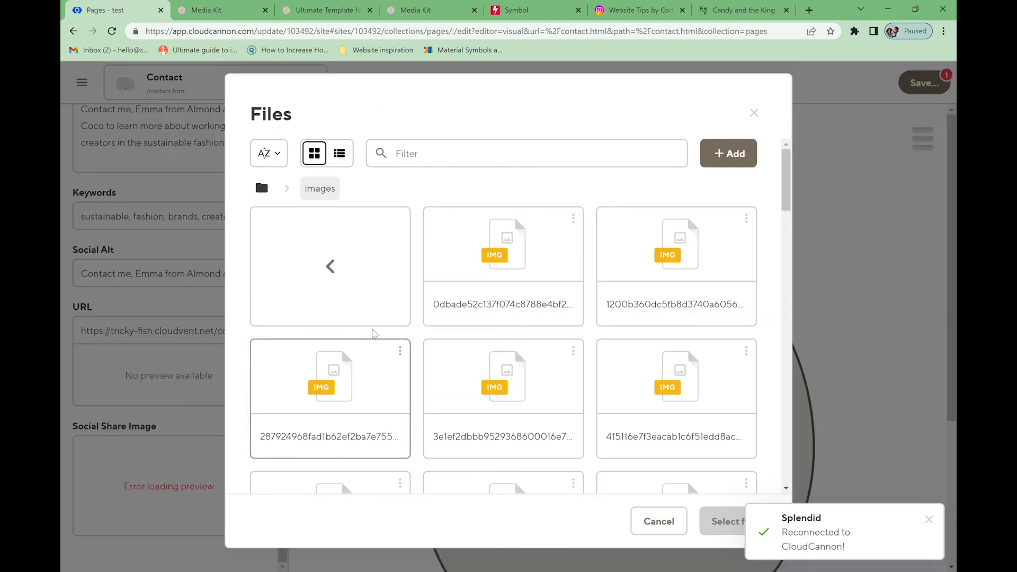
left_click(503, 244)
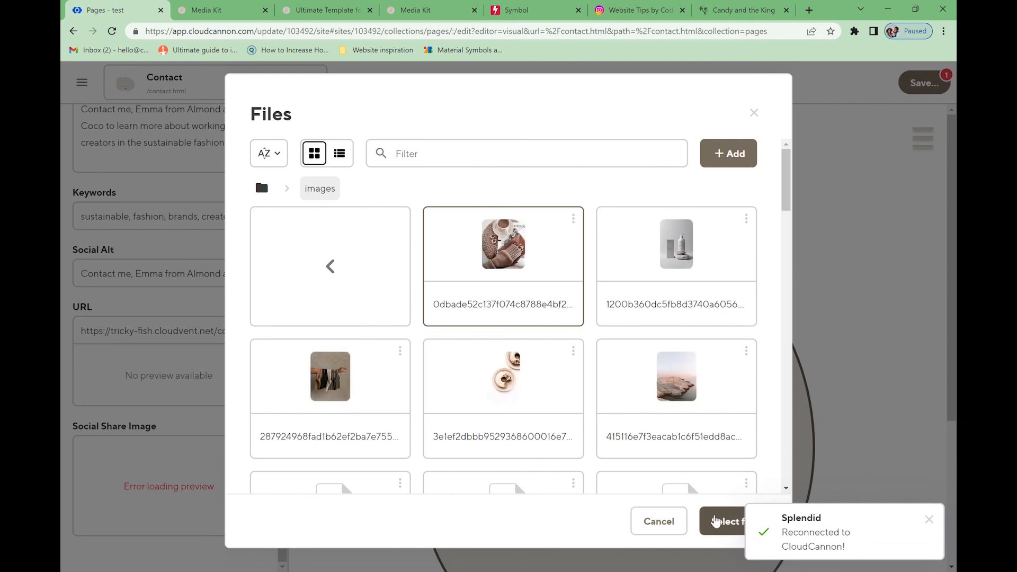
left_click(720, 524)
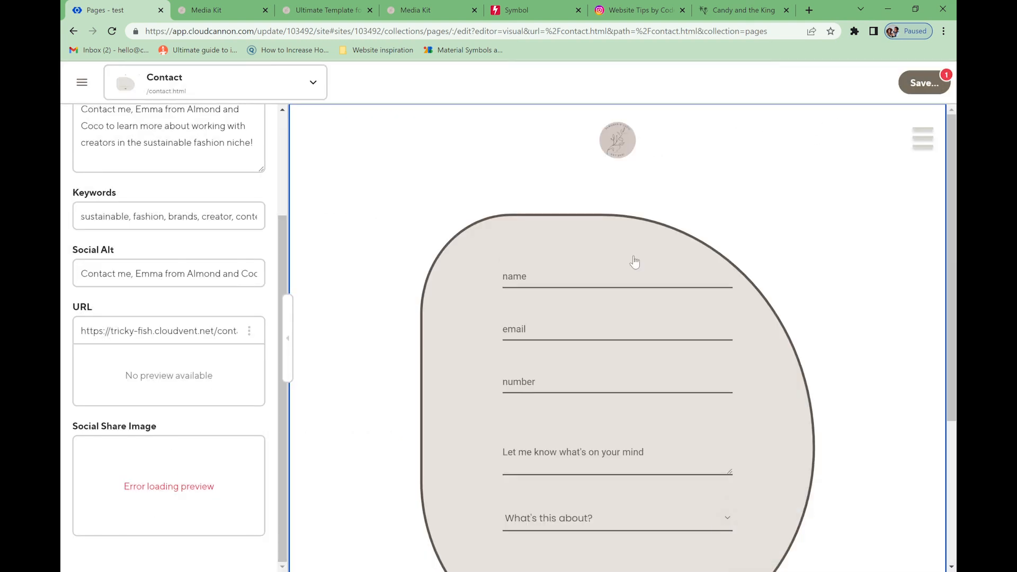
left_click(918, 91)
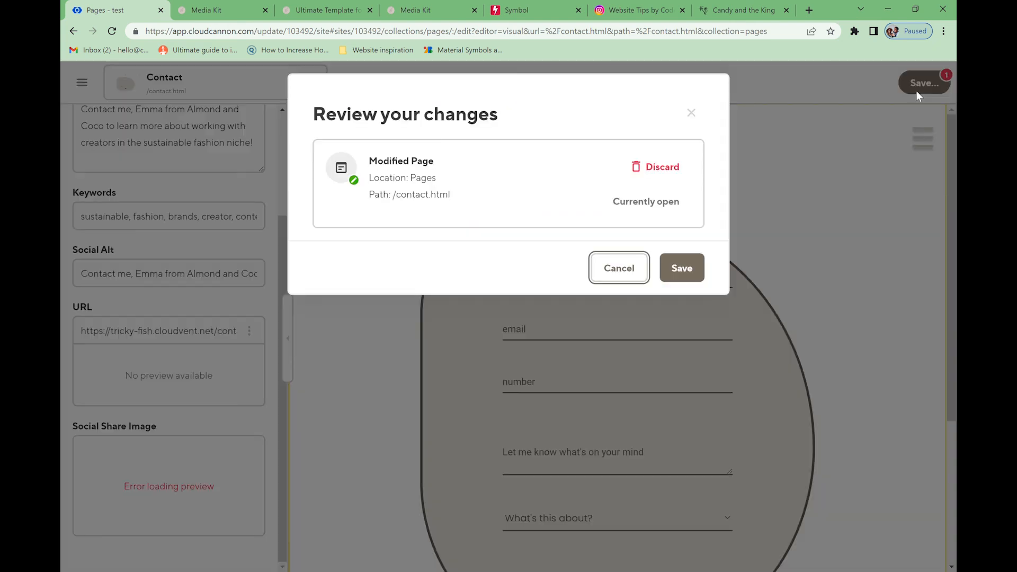
- Save the Contact page changes and view the share image URL without changing it
left_click(685, 268)
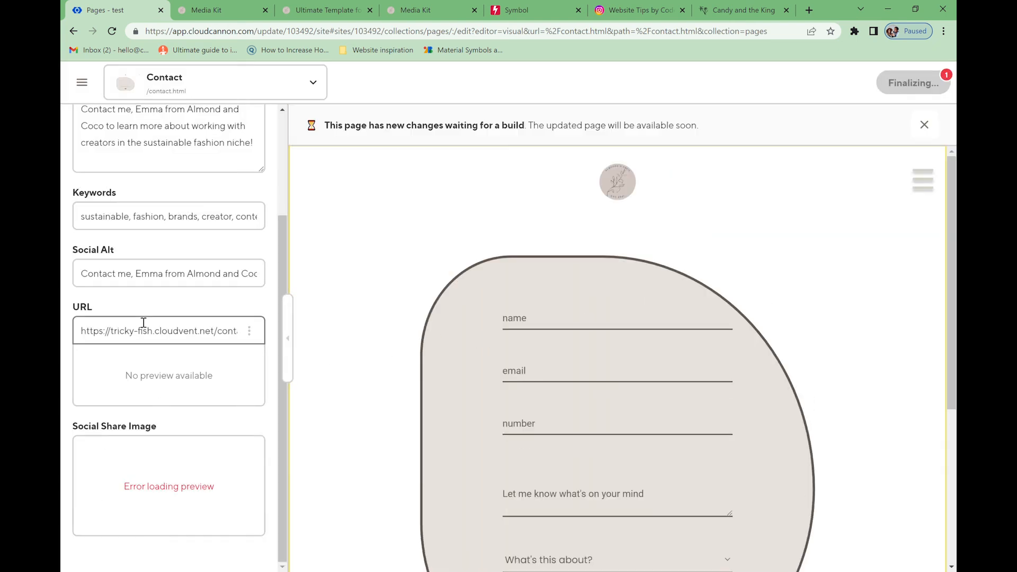
left_click(148, 472)
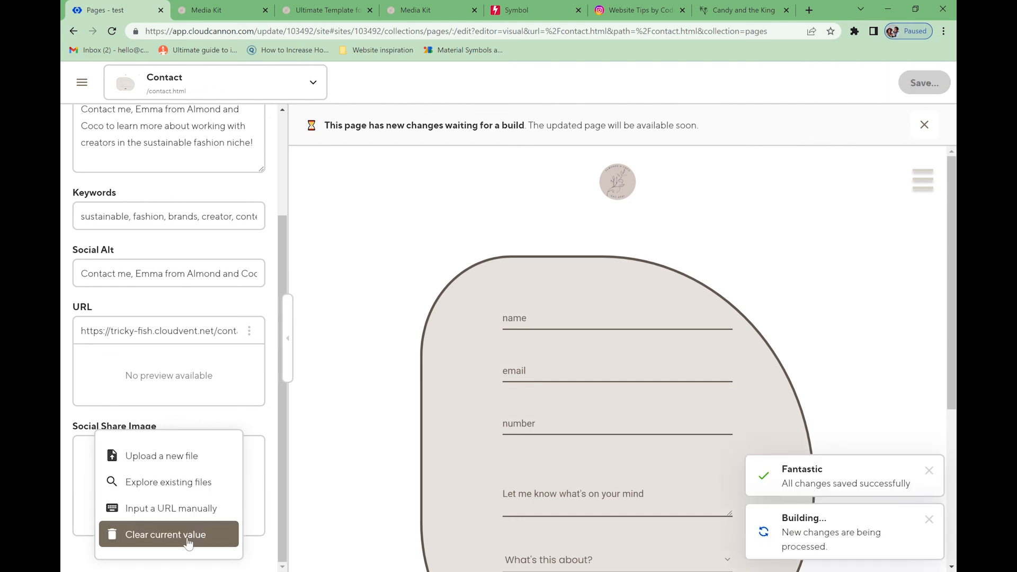
left_click(190, 522)
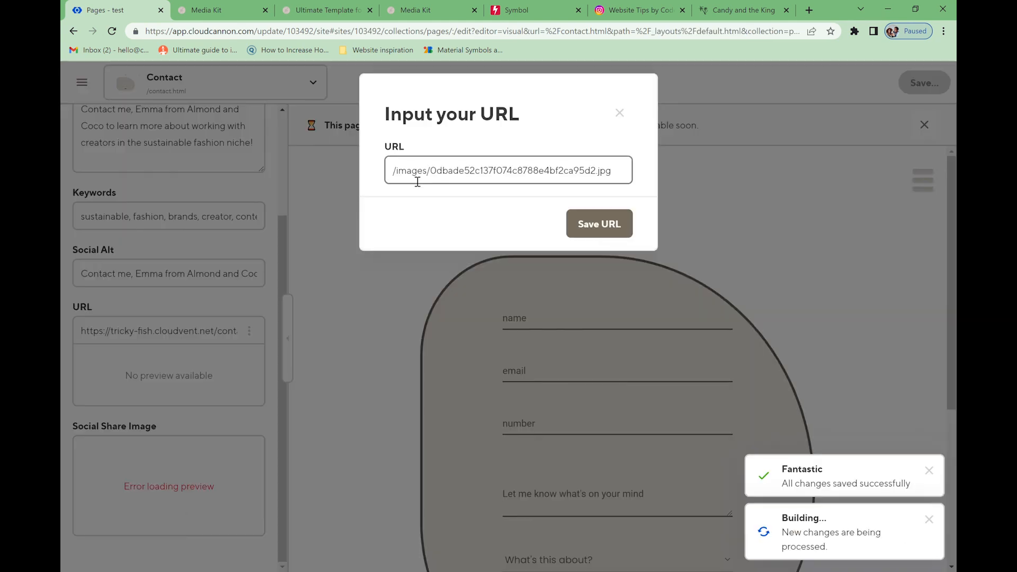
left_click(620, 112)
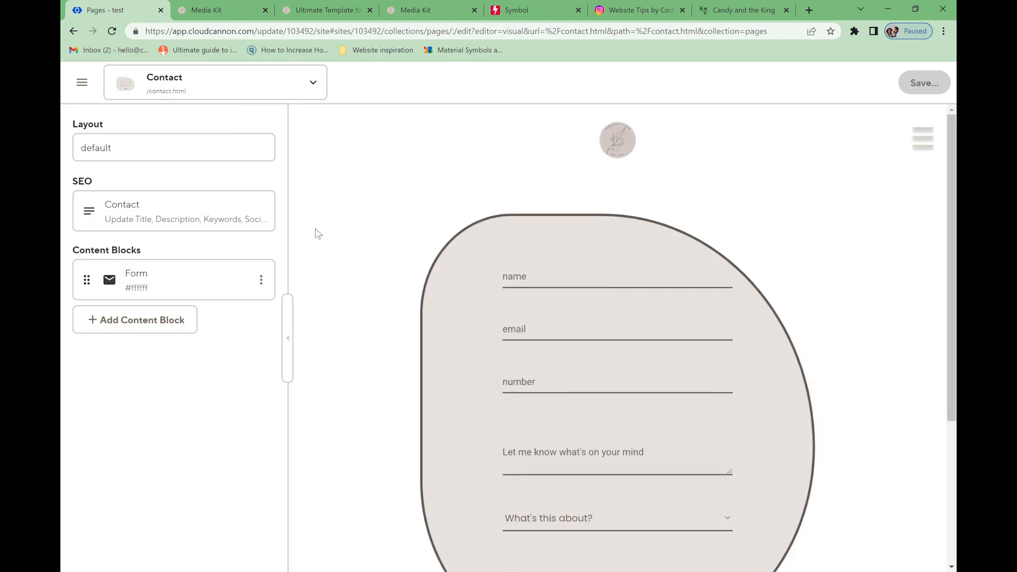
- Reopen the Contact page's SEO settings to look them over, then go back to main settings
left_click(218, 226)
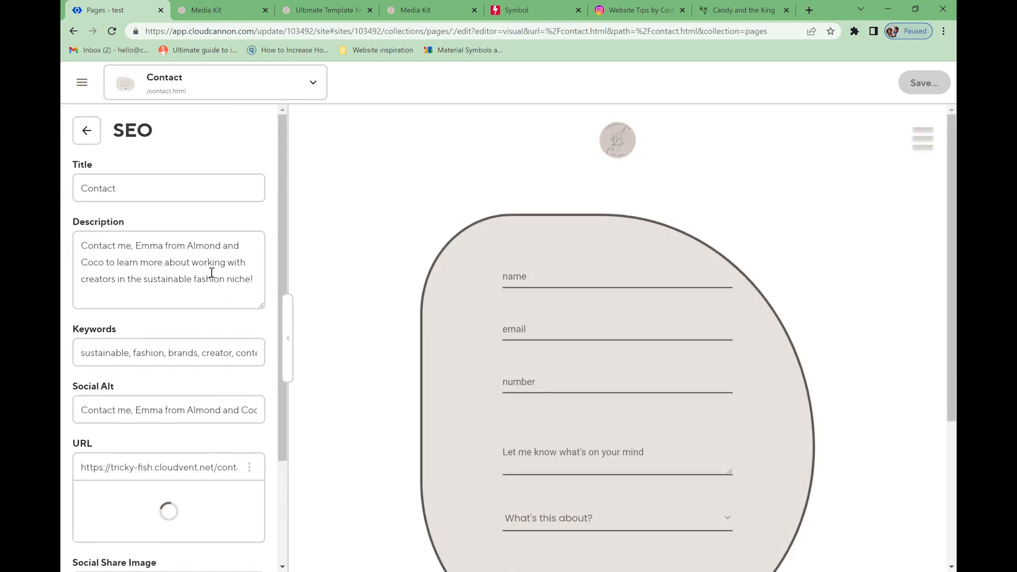
scroll(221, 309, "down", 3)
scroll(148, 234, "up", 3)
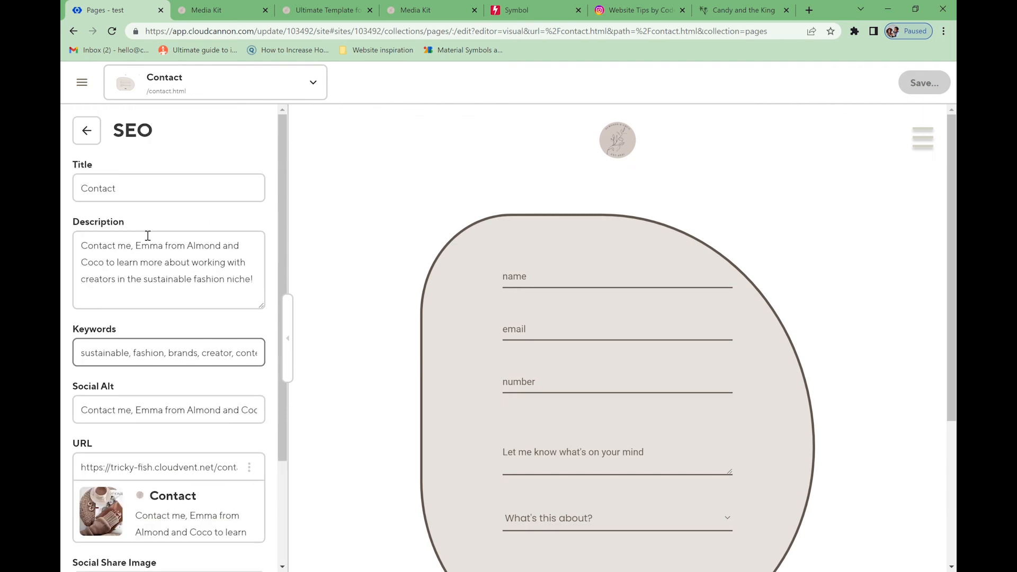
scroll(148, 235, "down", 3)
scroll(149, 235, "up", 3)
left_click(88, 131)
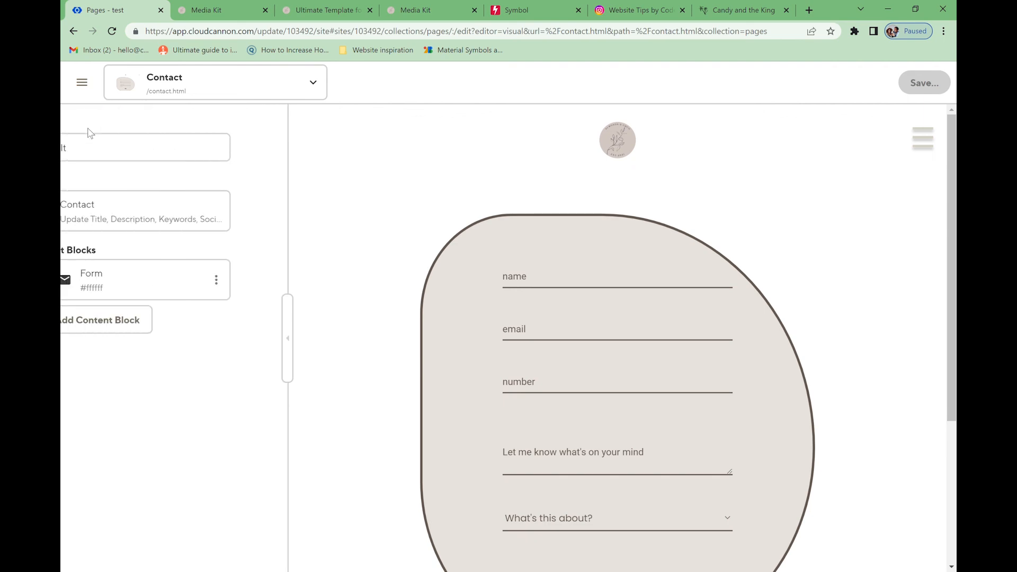
- Open the Connect Tree page in the linking folder and look over its SEO settings
left_click(81, 82)
left_click(164, 312)
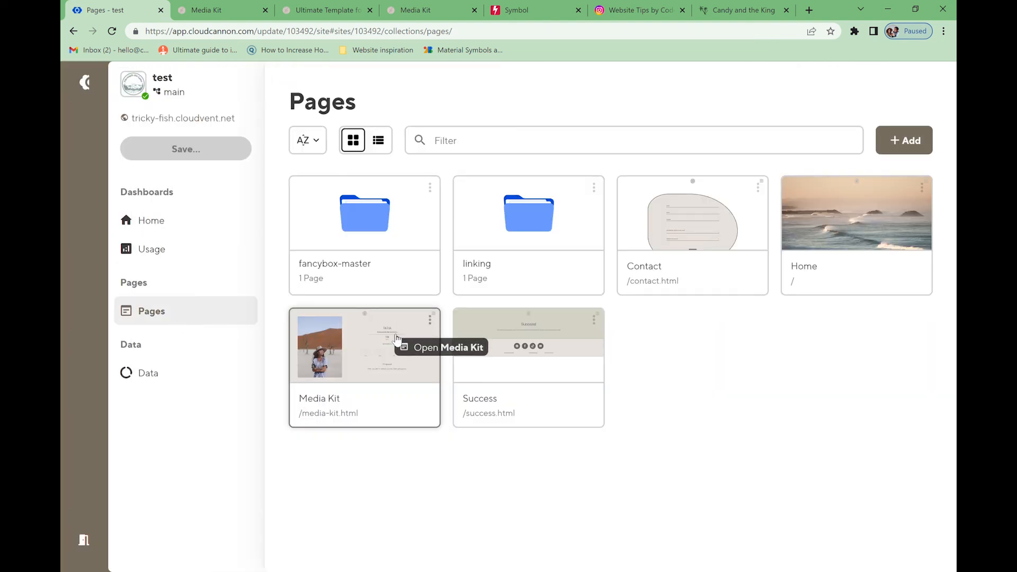
left_click(514, 235)
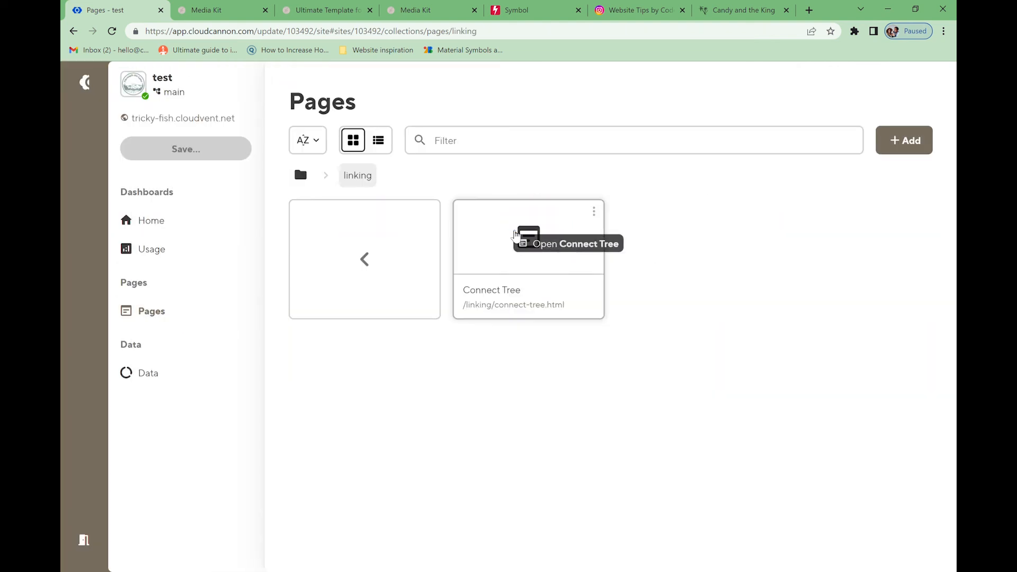
left_click(527, 237)
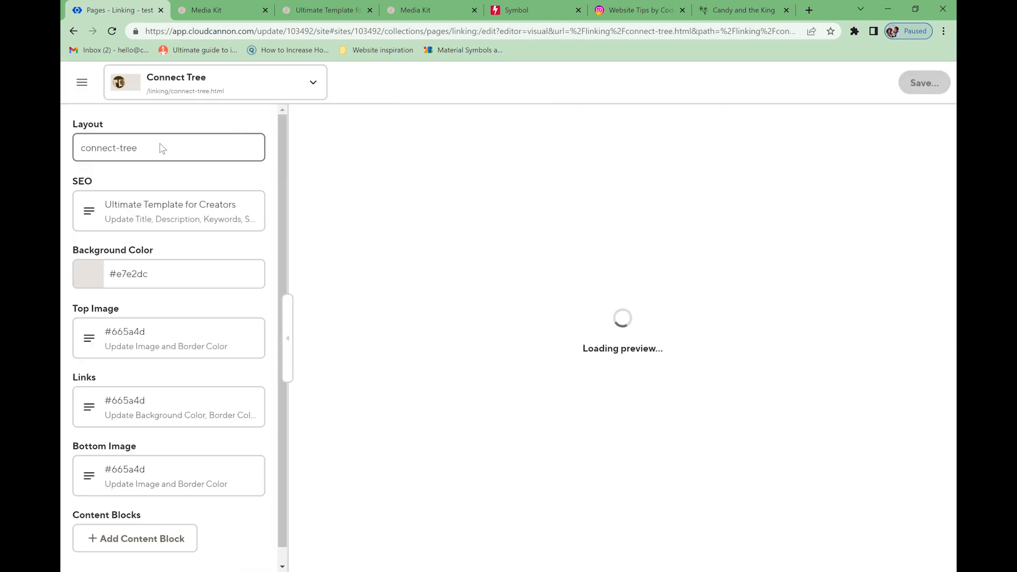
left_click(145, 204)
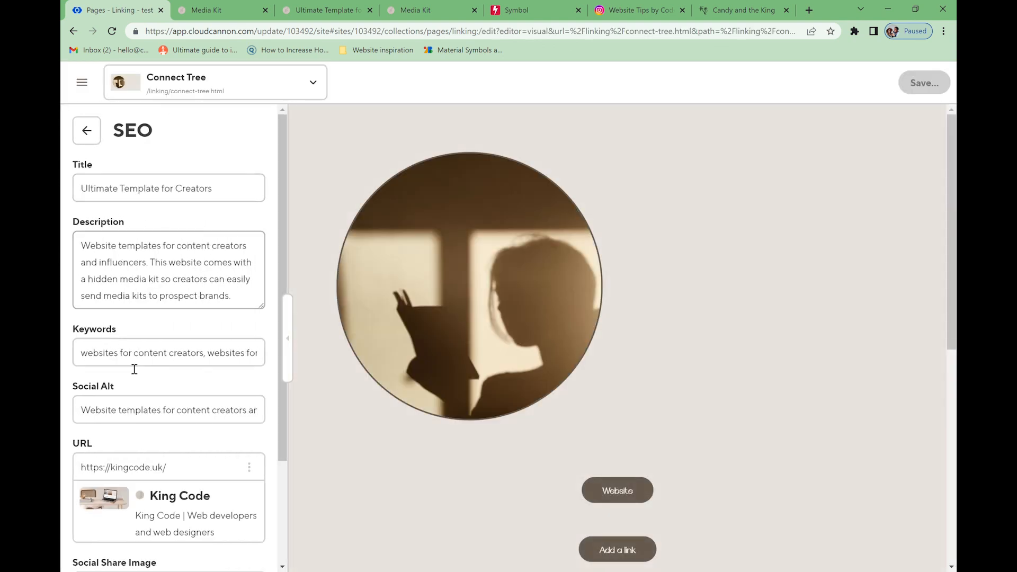
scroll(151, 386, "down", 3)
scroll(151, 385, "up", 3)
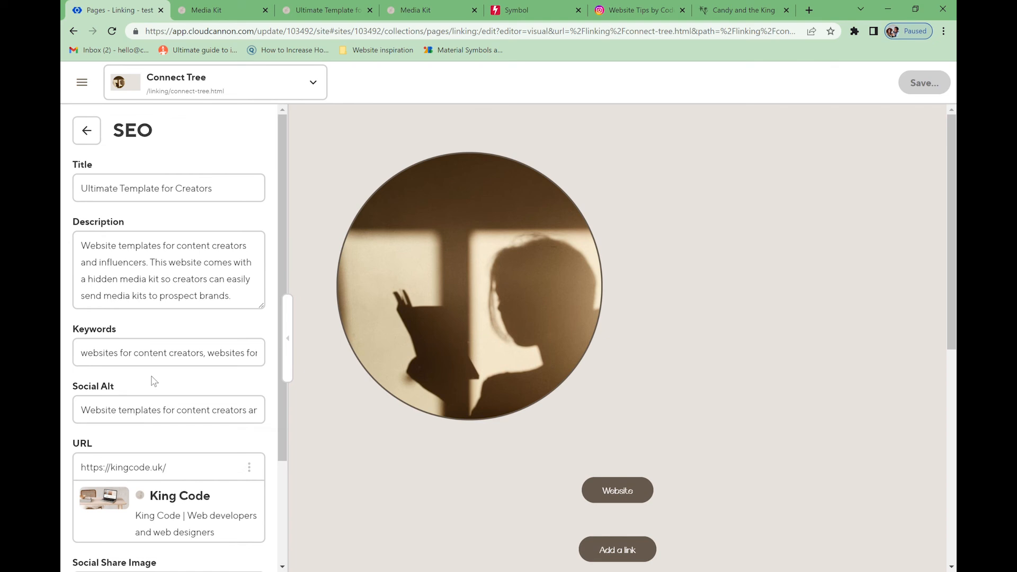
left_click(86, 129)
- Open the Success page from the Pages list
left_click(87, 97)
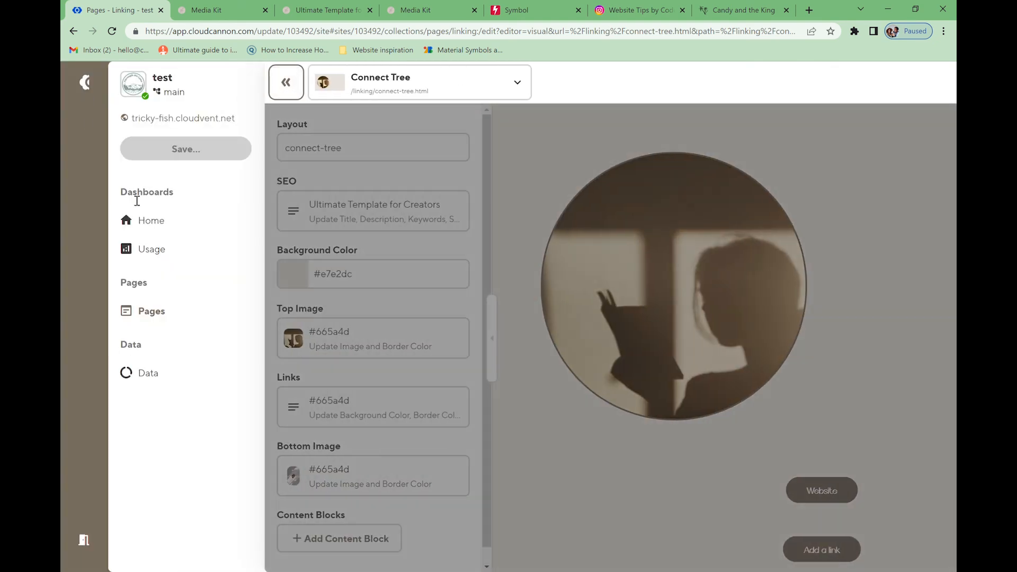
left_click(148, 310)
left_click(561, 367)
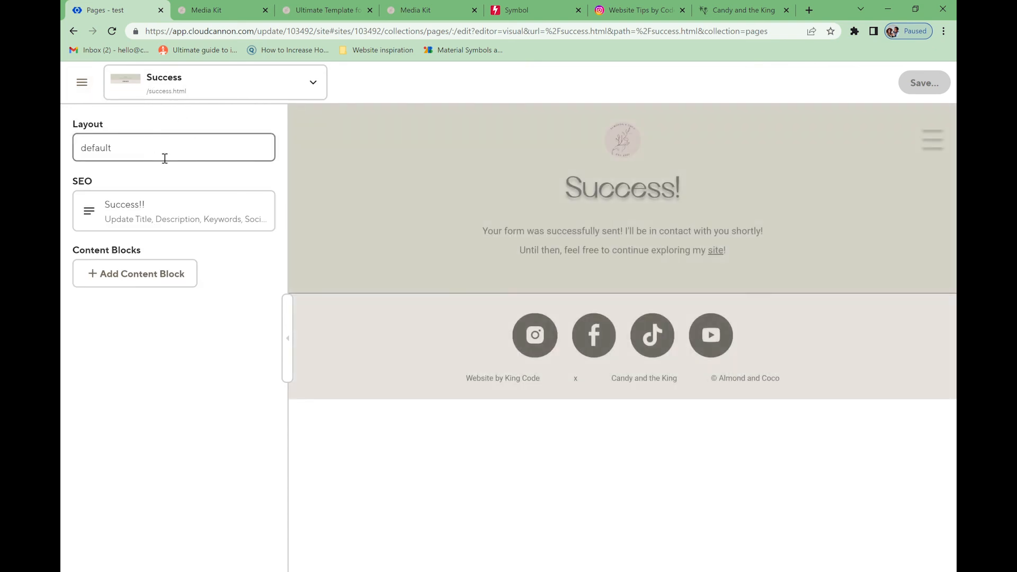
- Inspect the Success page's Layout value 'default', then open the Home page
left_click_drag(165, 158, 62, 151)
left_click(74, 126)
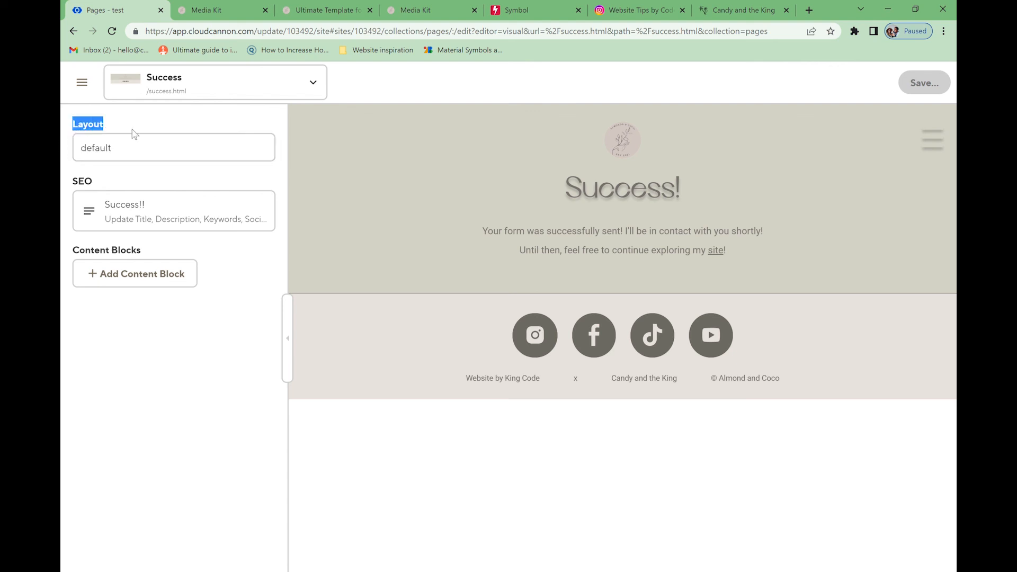
left_click(129, 158)
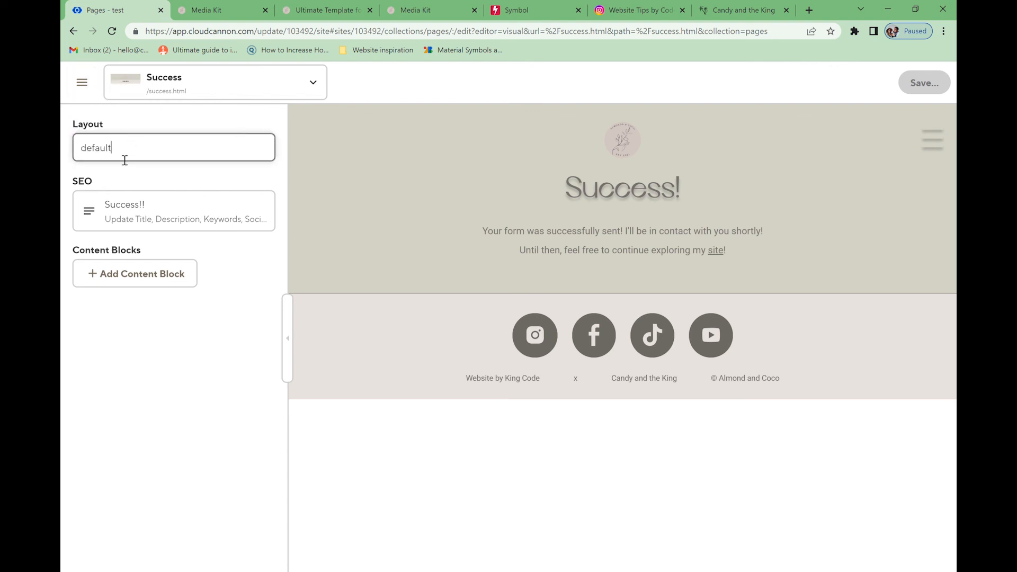
left_click(82, 82)
left_click(153, 311)
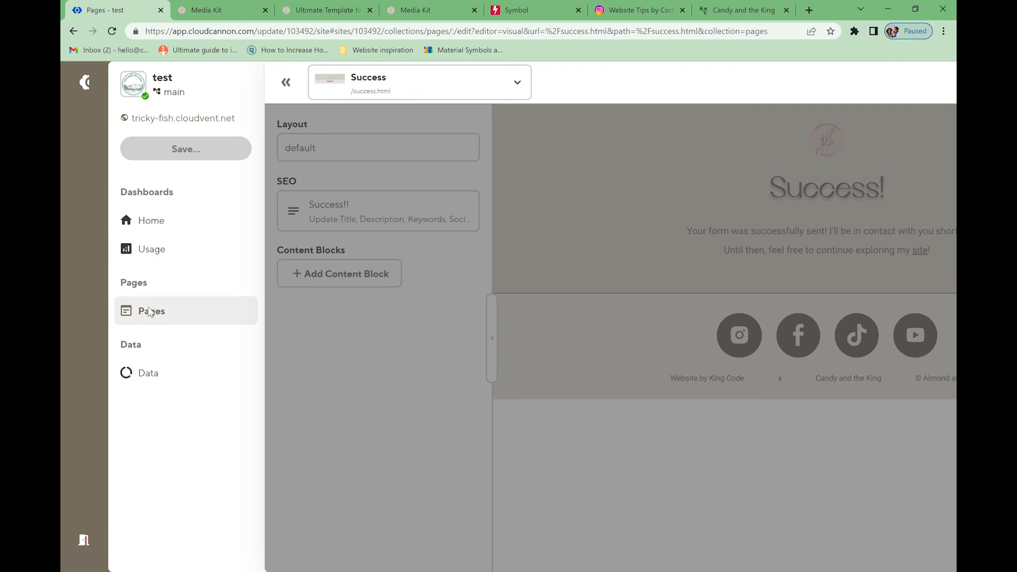
left_click(811, 229)
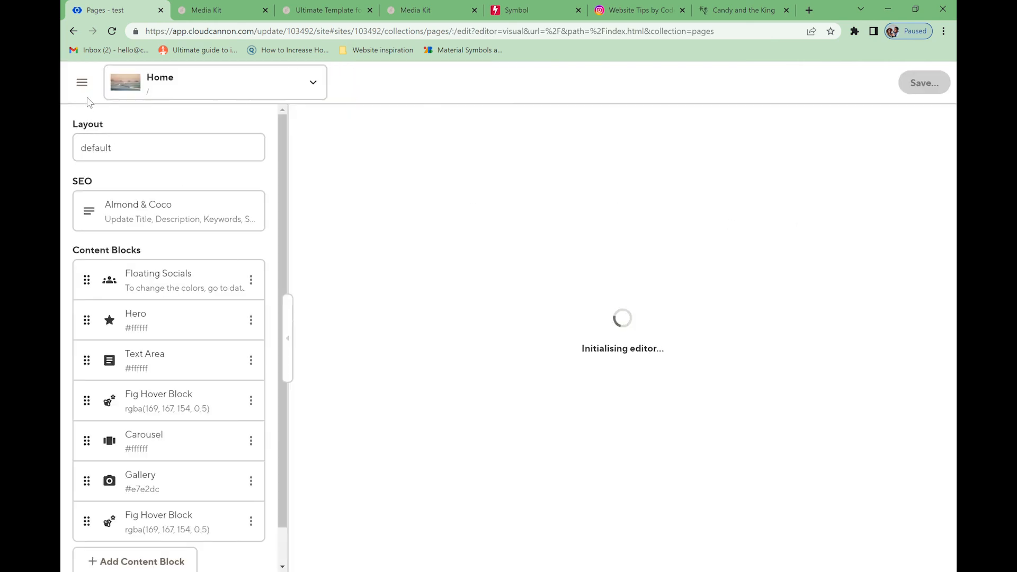
- Open the Contact page and check its Layout value 'default'
left_click(82, 82)
left_click(153, 311)
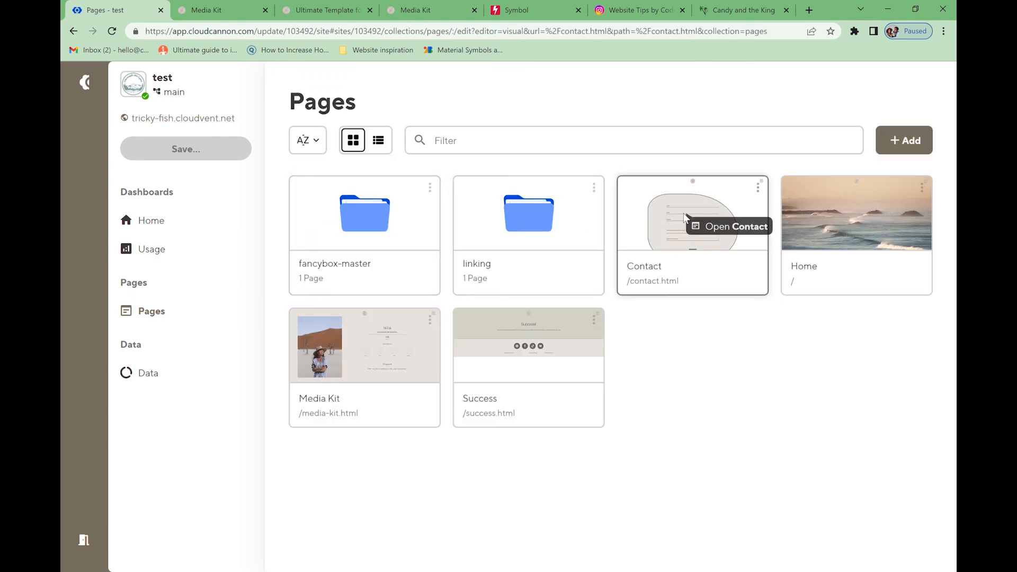
left_click(662, 217)
left_click_drag(125, 157, 64, 154)
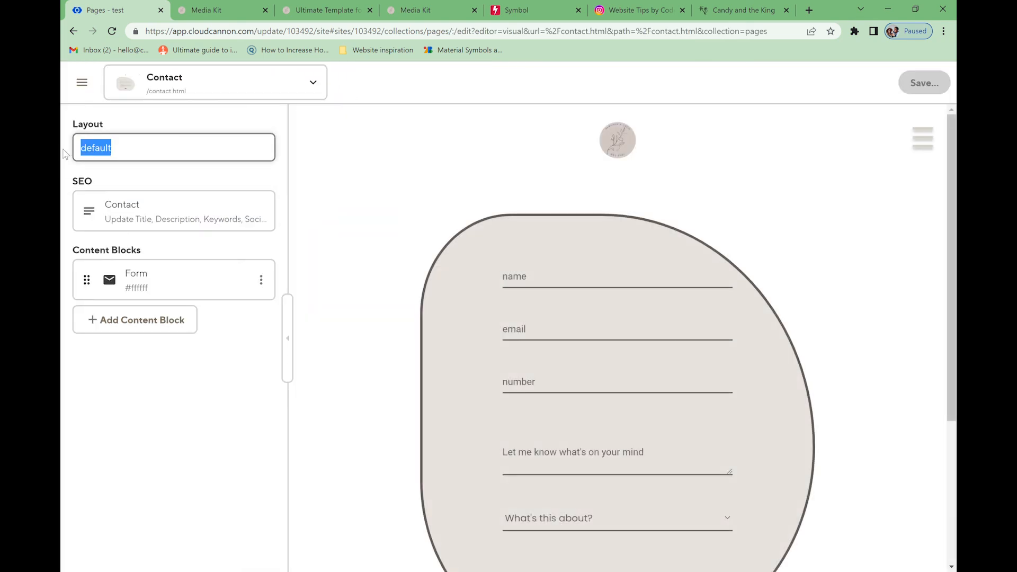
- Open the Connect Tree page from the linking folder and inspect its Layout value 'connect-tree'
left_click(82, 82)
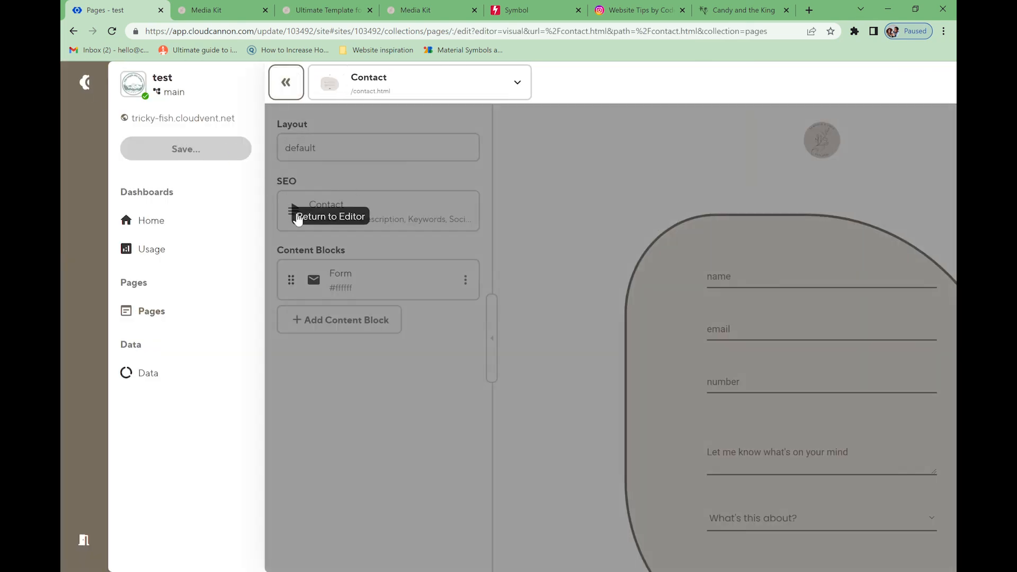
left_click(192, 305)
left_click(544, 214)
left_click(496, 249)
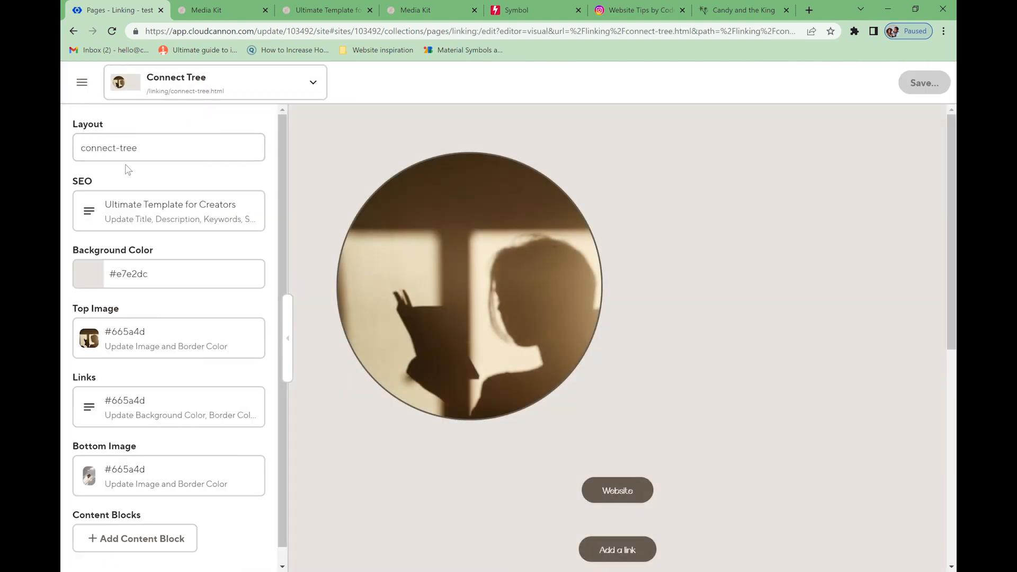
scroll(186, 163, "down", 1)
scroll(656, 414, "down", 5)
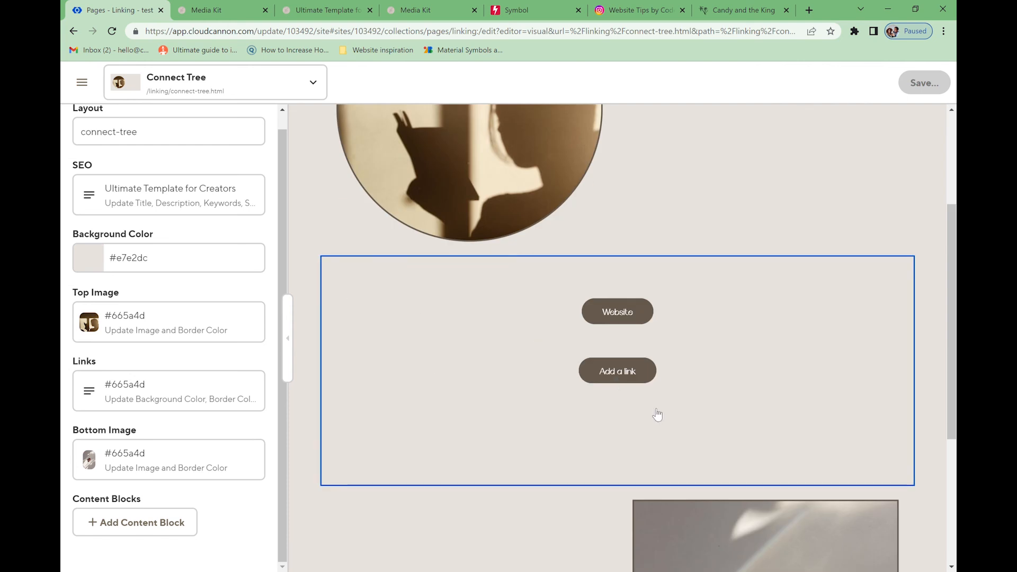
scroll(657, 413, "up", 5)
left_click_drag(161, 131, 65, 130)
scroll(213, 154, "up", 1)
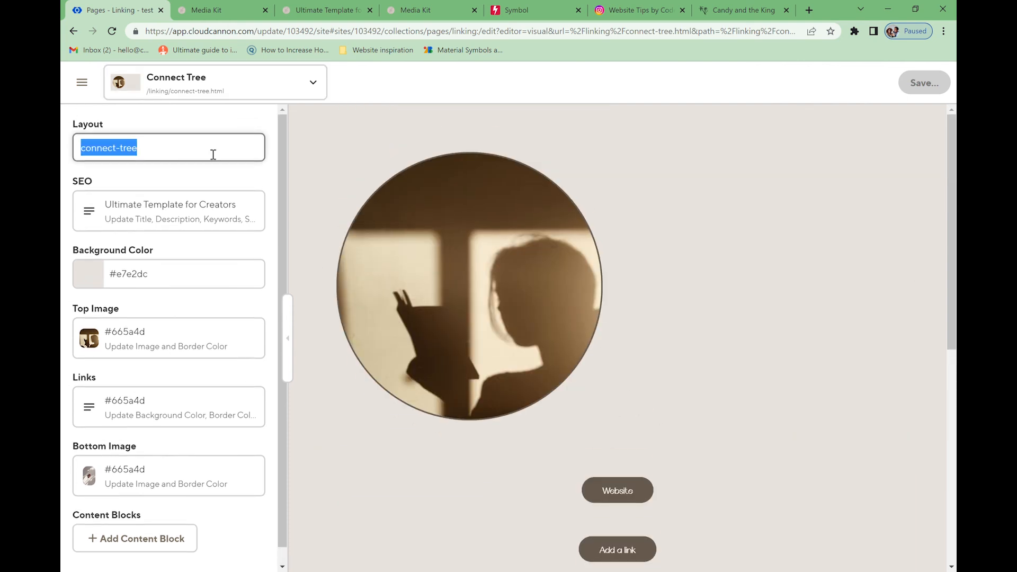
left_click(169, 153)
left_click(152, 154)
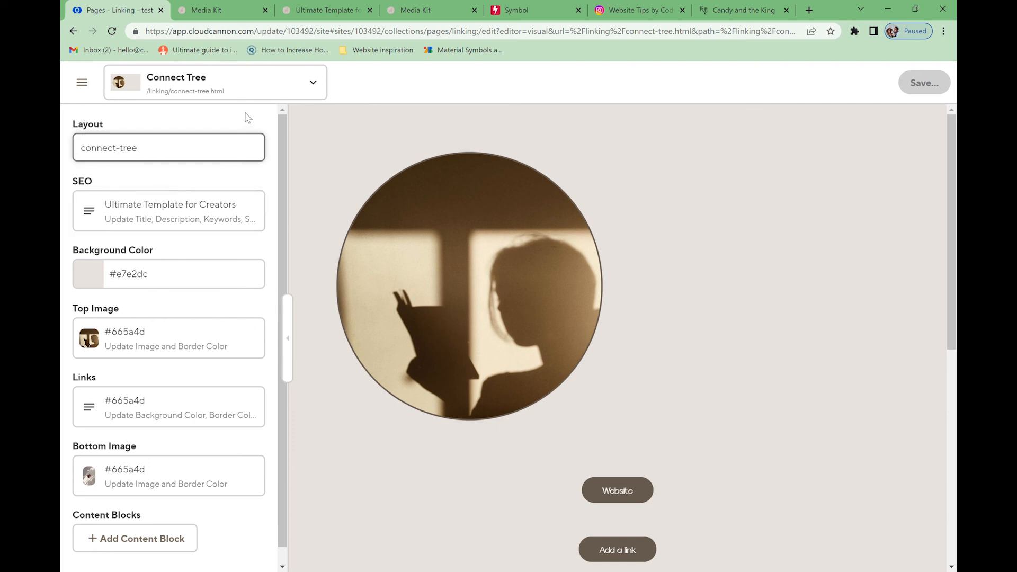
- Open the Media Kit page and check its Layout value
left_click(82, 85)
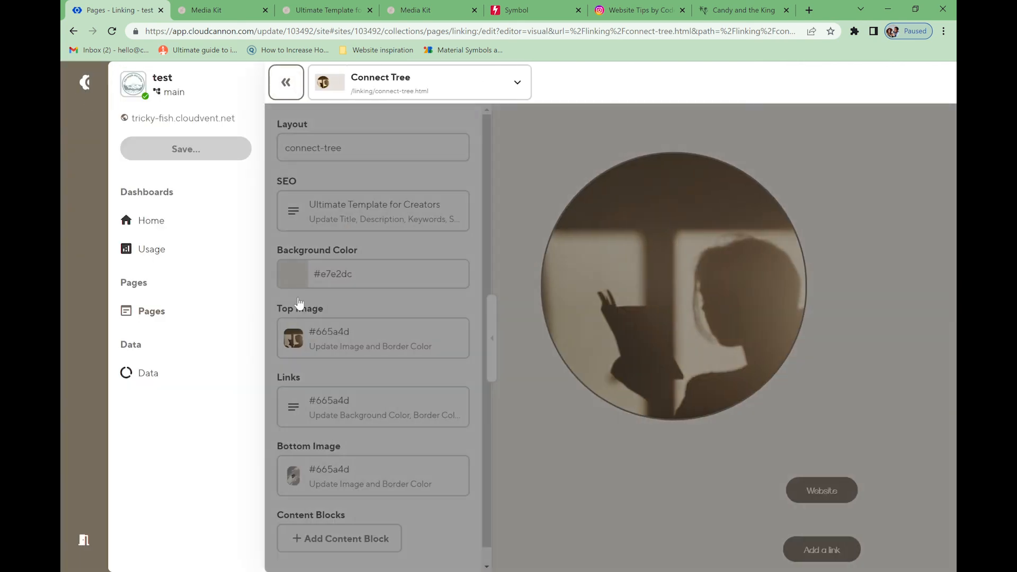
left_click(179, 319)
left_click(430, 339)
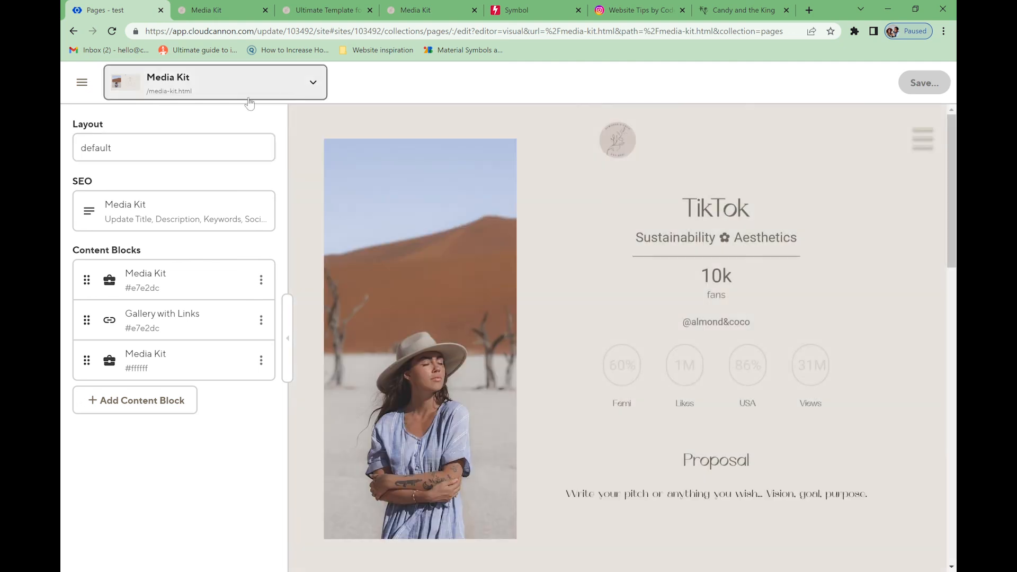
left_click_drag(159, 148, 63, 156)
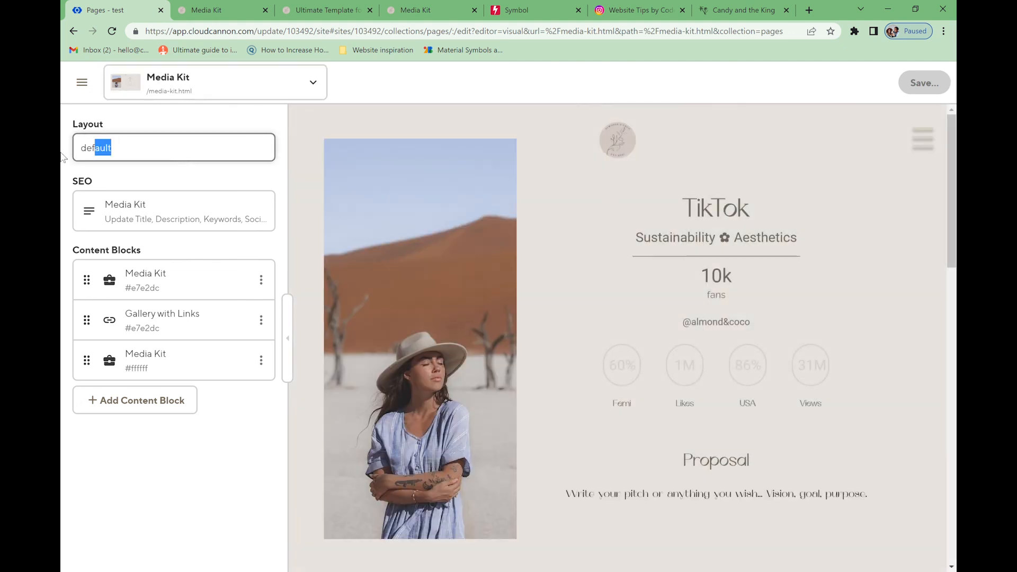